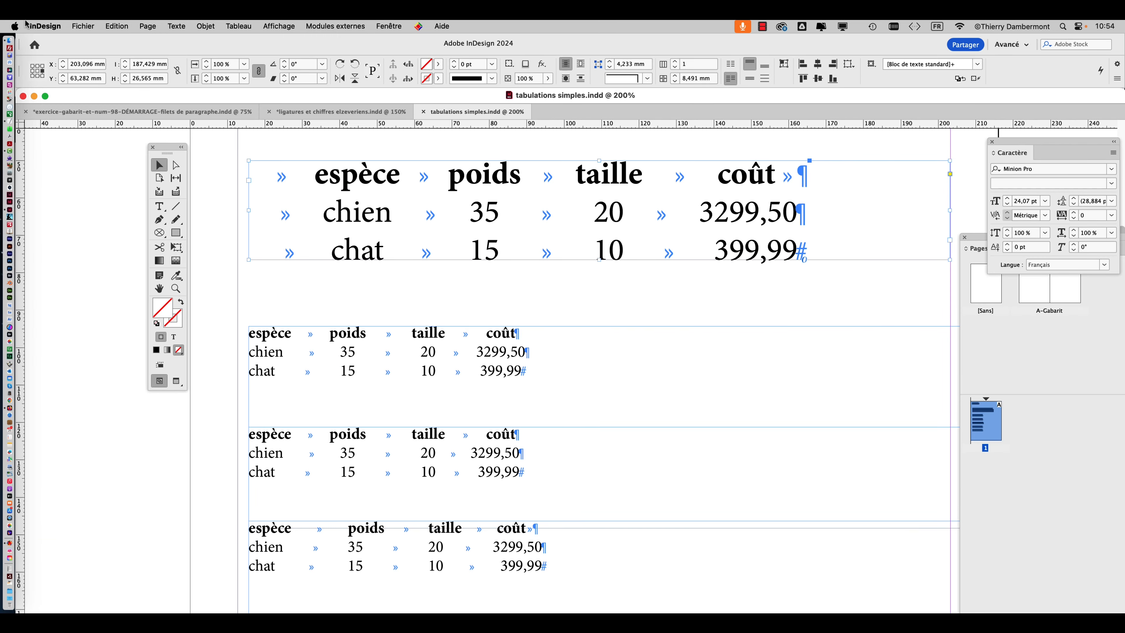
Create a new print document from the Lettre preset, 215,9 x 279,4 mm.
left_click(82, 25)
left_click(82, 26)
left_click(82, 25)
mouse_move(111, 42)
left_click(272, 42)
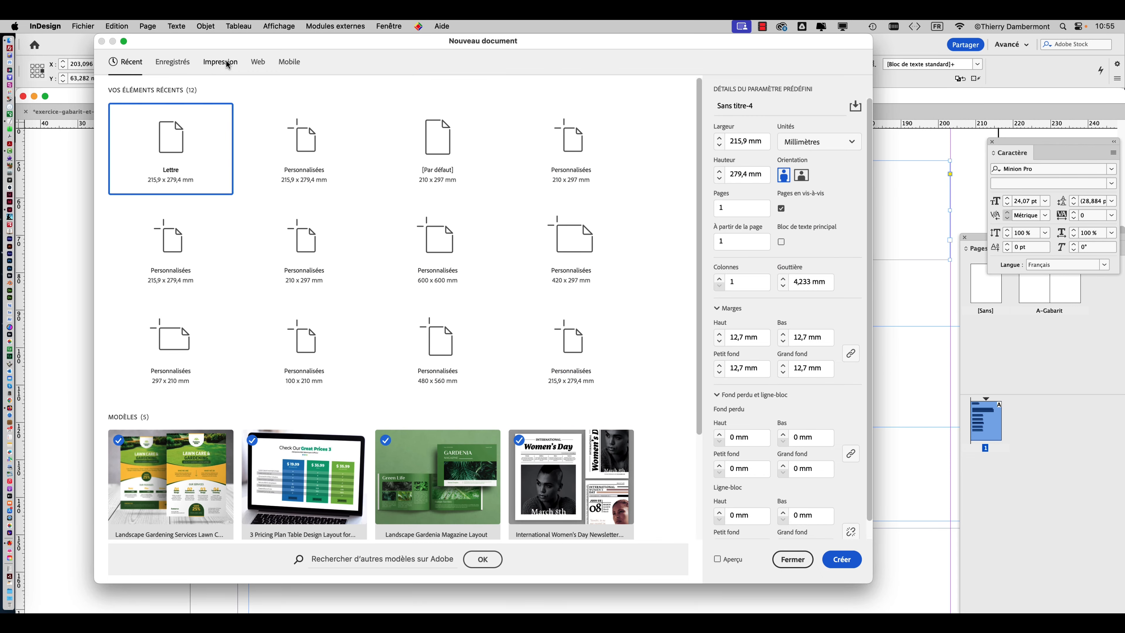
left_click(227, 64)
left_click(304, 142)
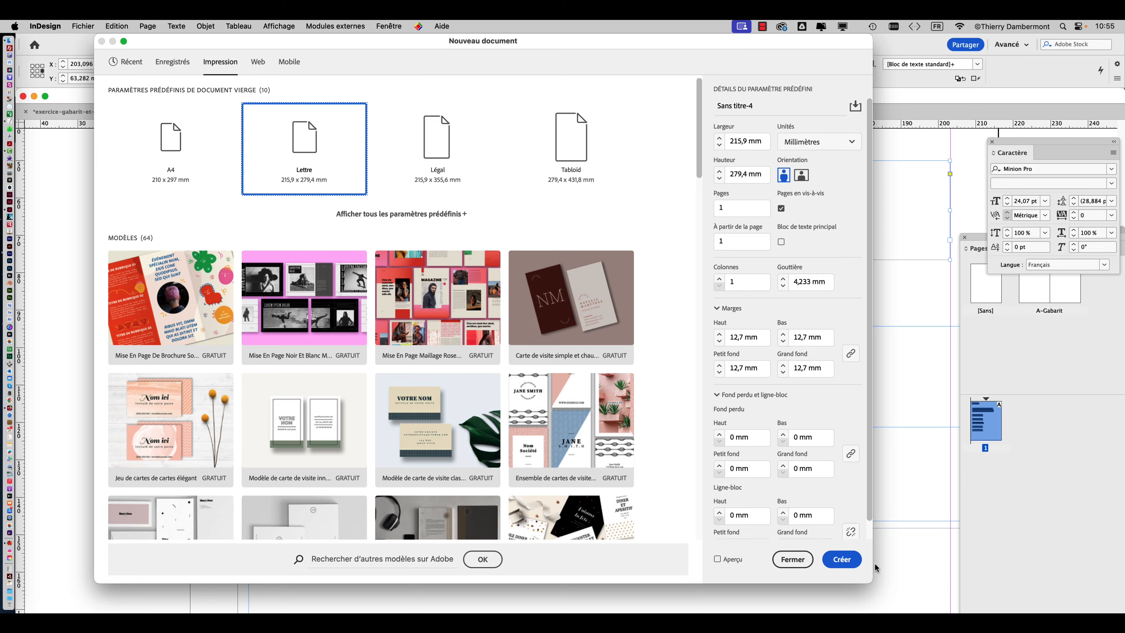
left_click(841, 559)
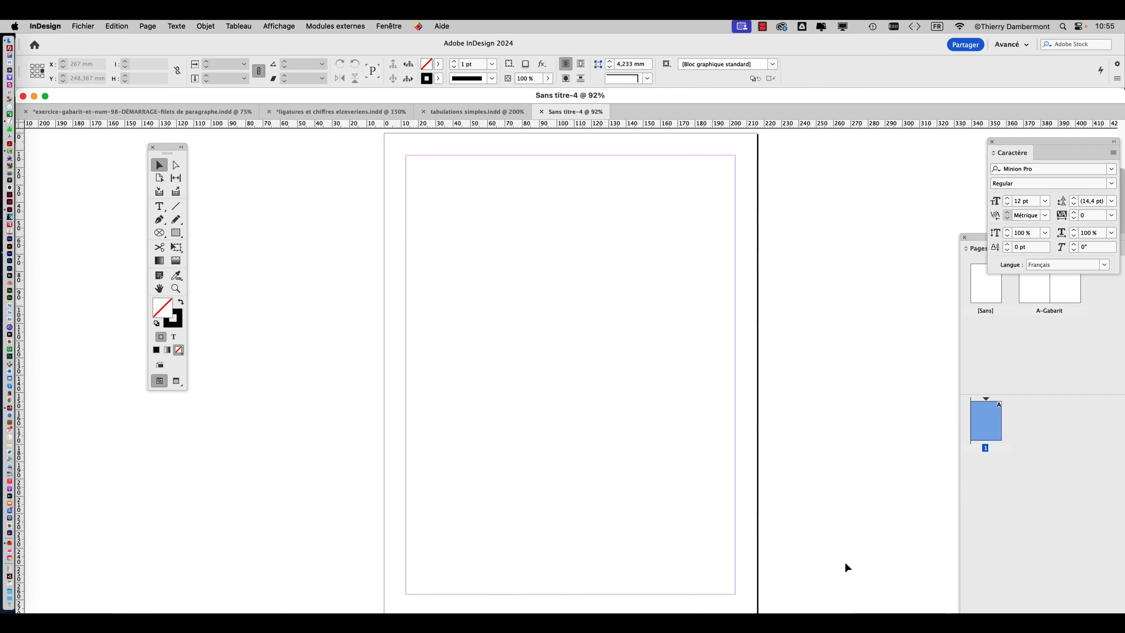
Create a text frame spanning the margin width in the upper part of the page and enter "espèce" in it.
left_click(158, 207)
left_click_drag(406, 155, 734, 322)
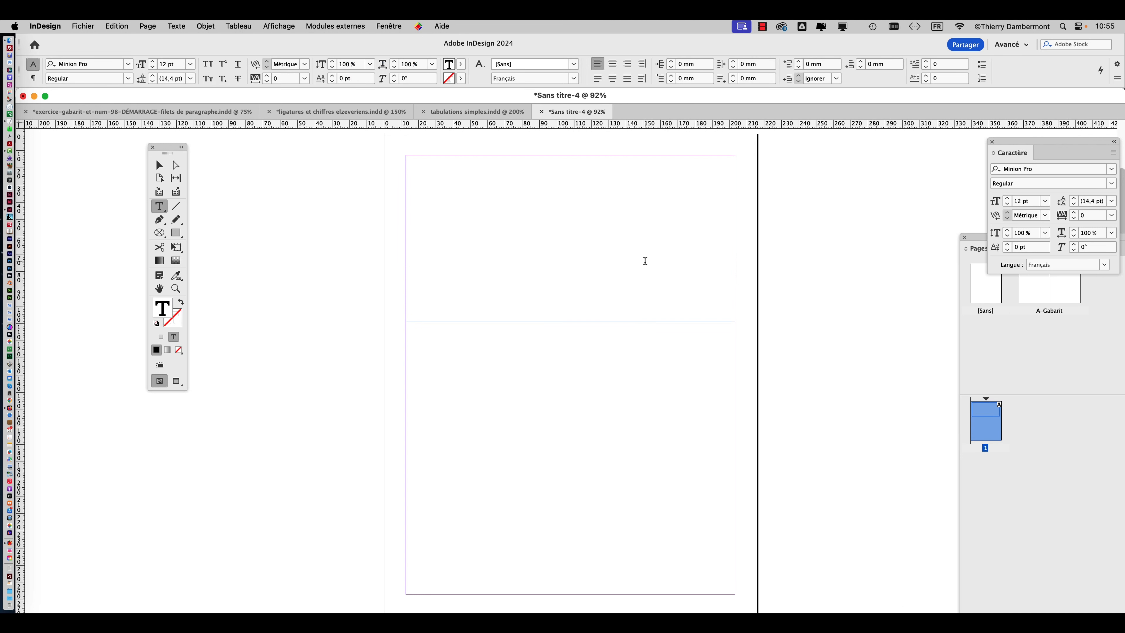
key("super")
key("super+equal")
key("super+equal")
key("super+equal")
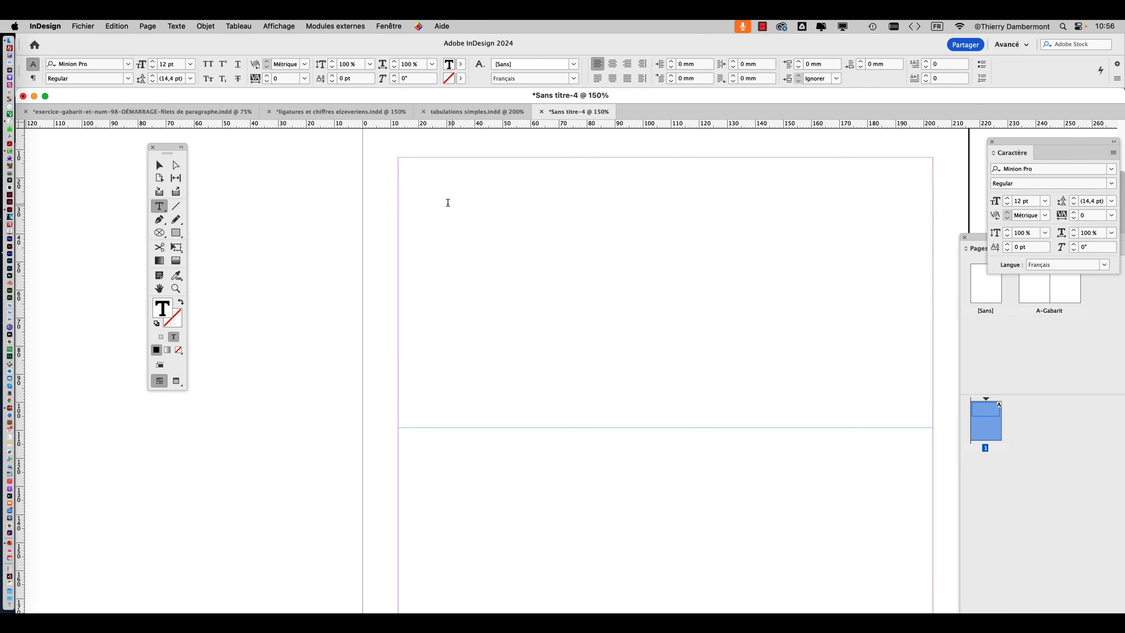
key("super+equal")
key("super+equal")
scroll(449, 189, "up", 3)
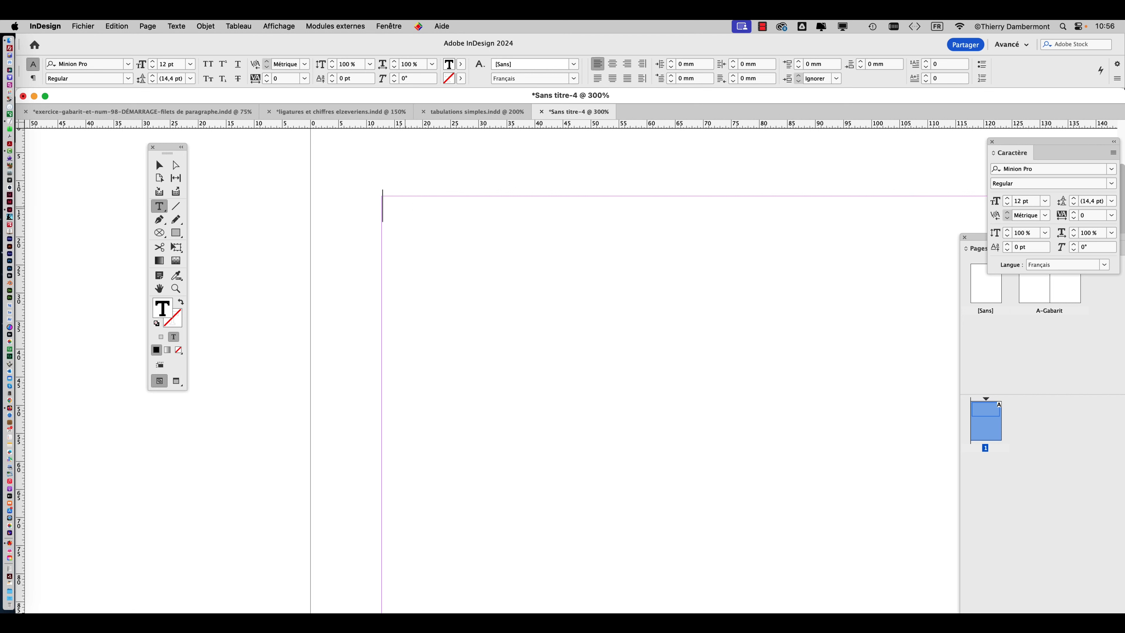
type("espèce")
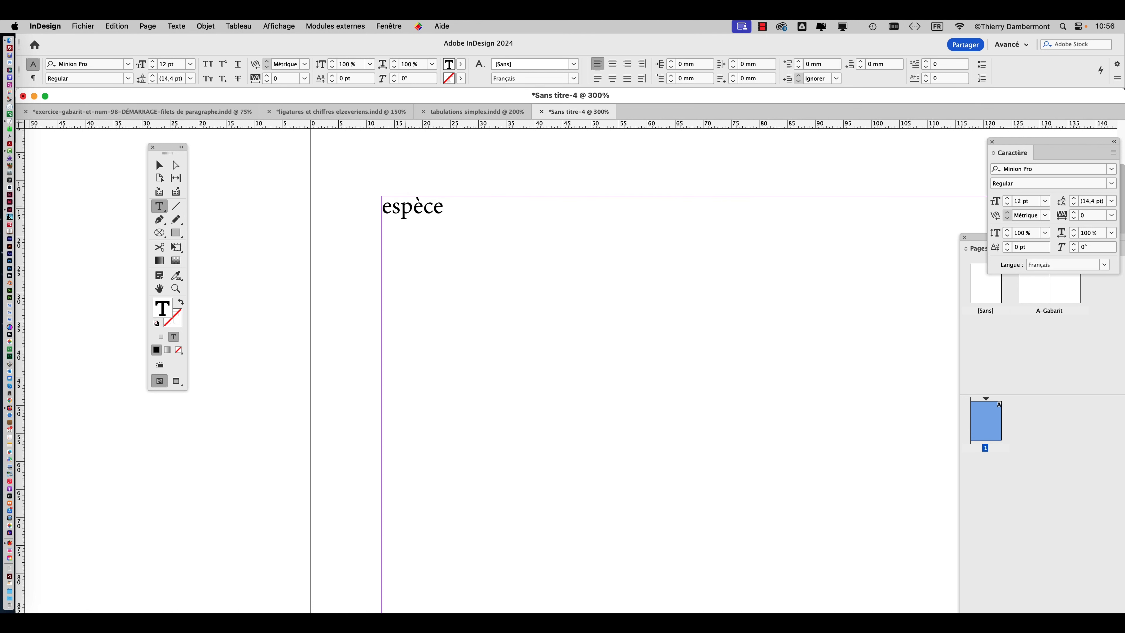
Show the hidden characters and complete the header line with the tab-separated headings "couleur", "nombre" and "prix".
left_click(179, 25)
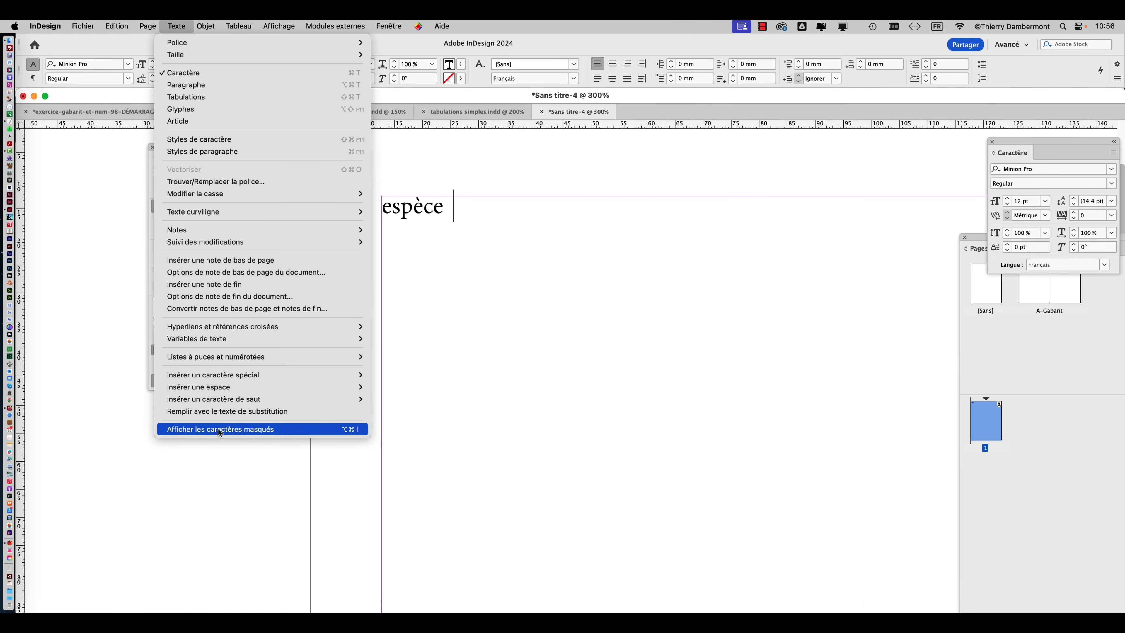
left_click(218, 429)
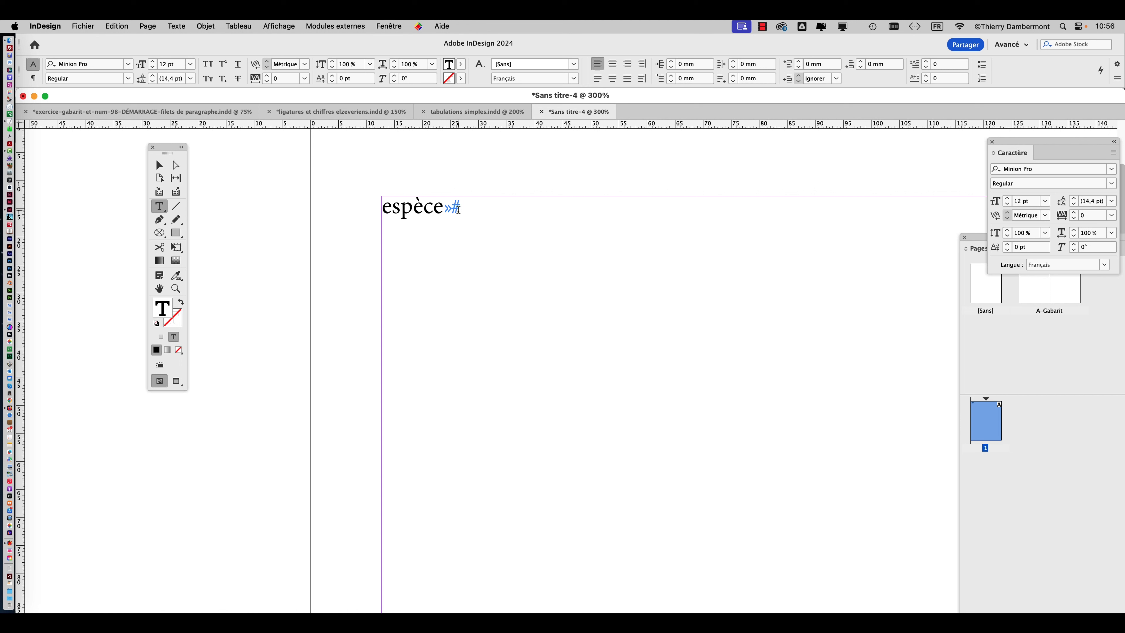
type("couleur")
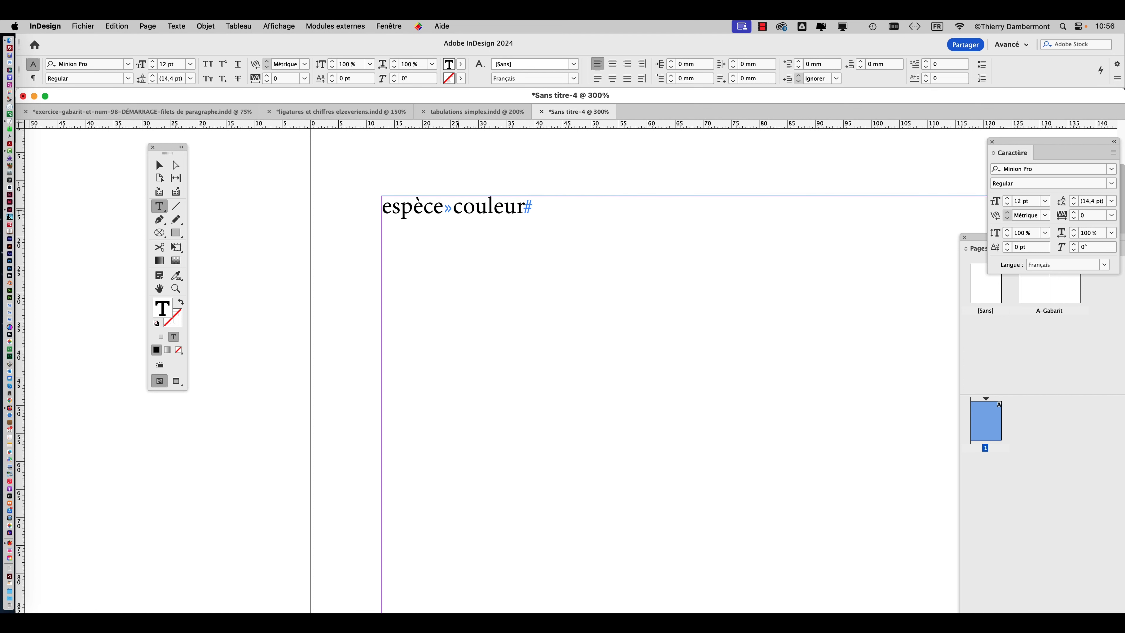
key("Tab")
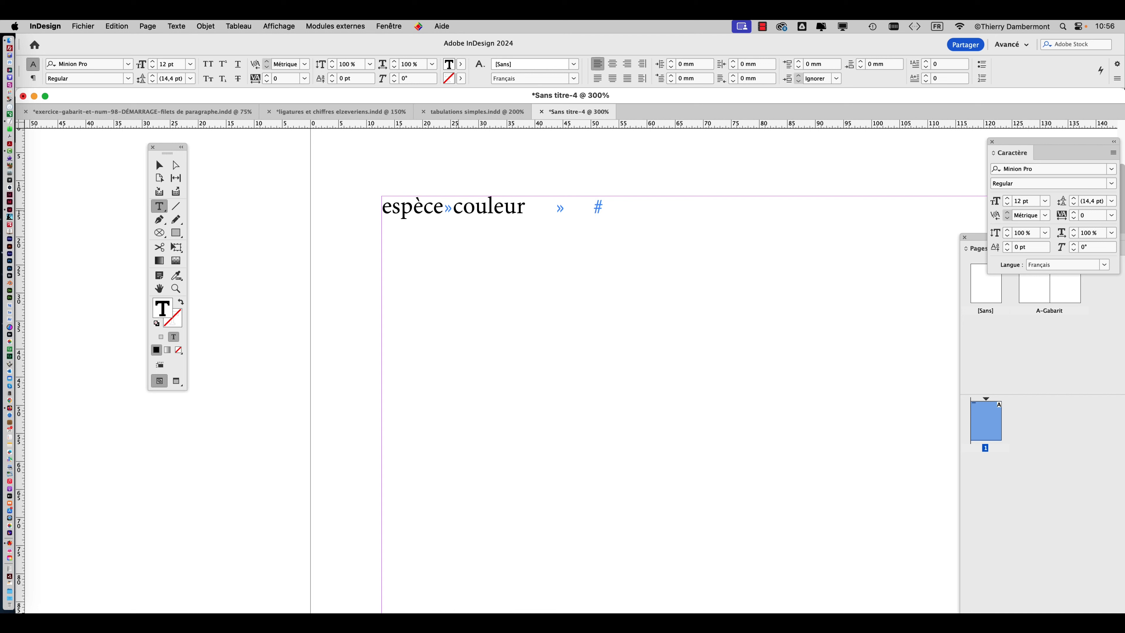
type("nombre")
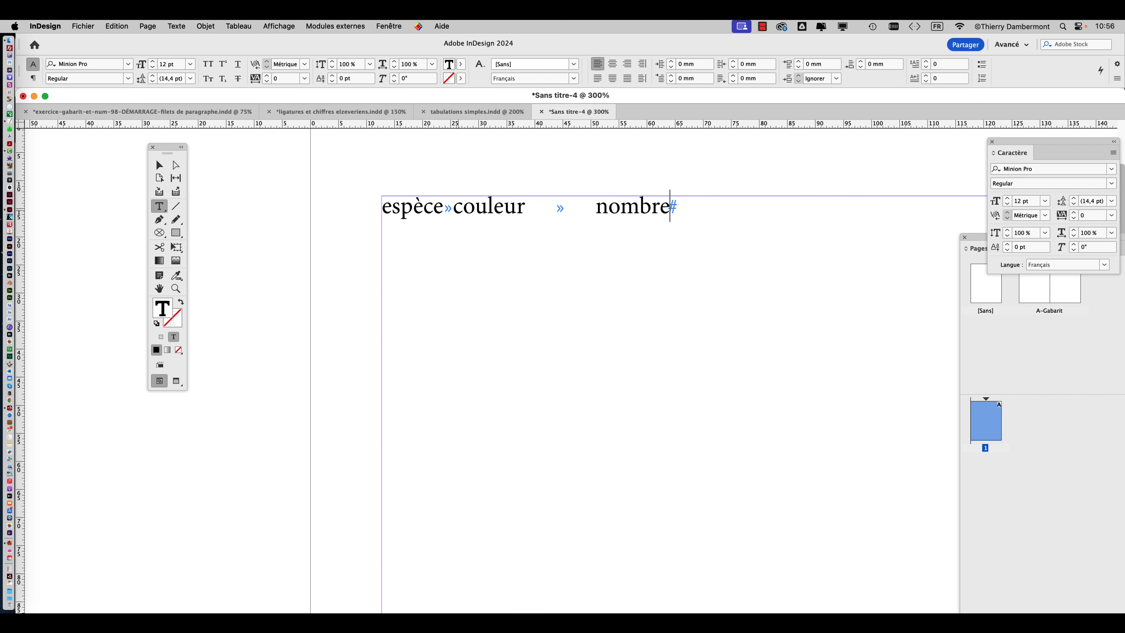
key("Tab")
type("prox")
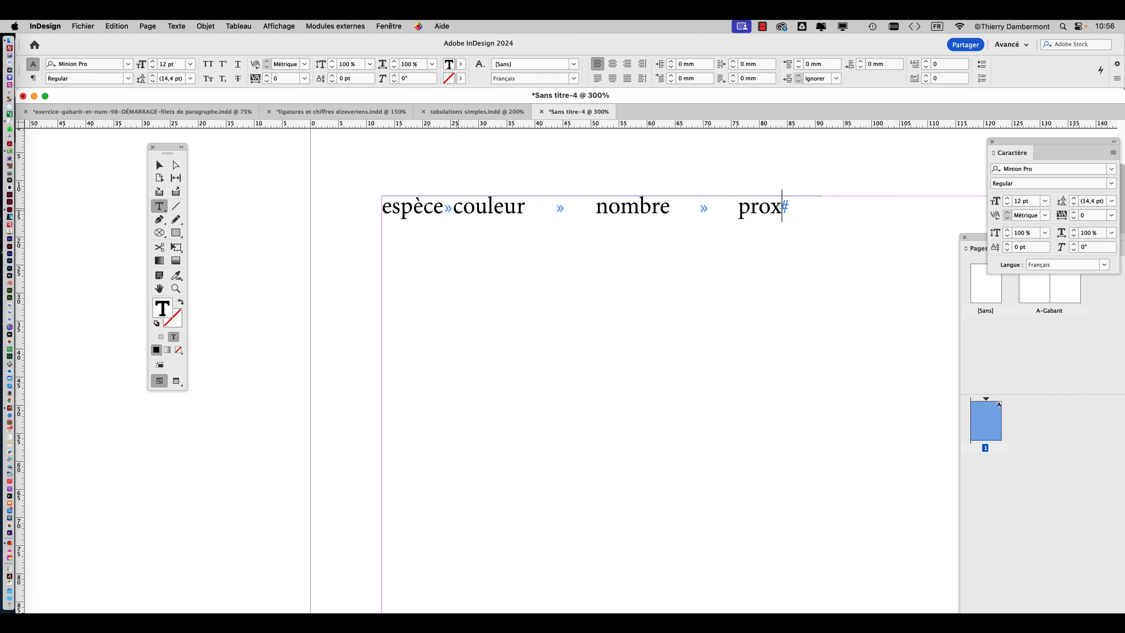
key("BackSpace")
key("BackSpace")
key("BackSpace")
type("rix")
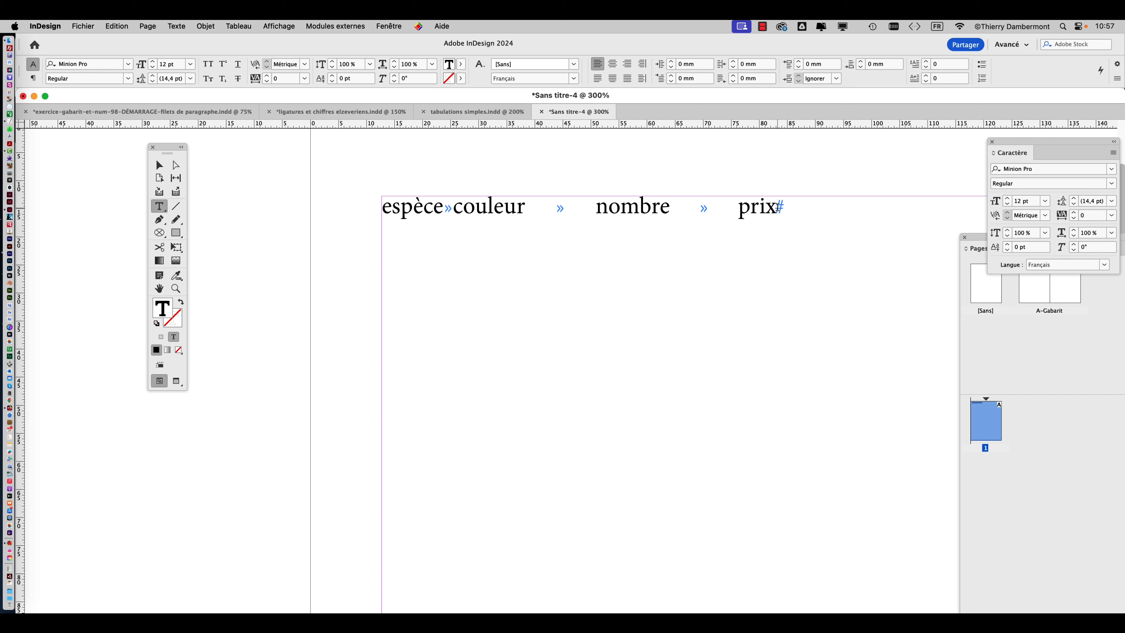
Add a second line below the headings with the tab-separated entries "tulipes", "rouge", "58" and "23,89".
key("Return")
type("tulipes")
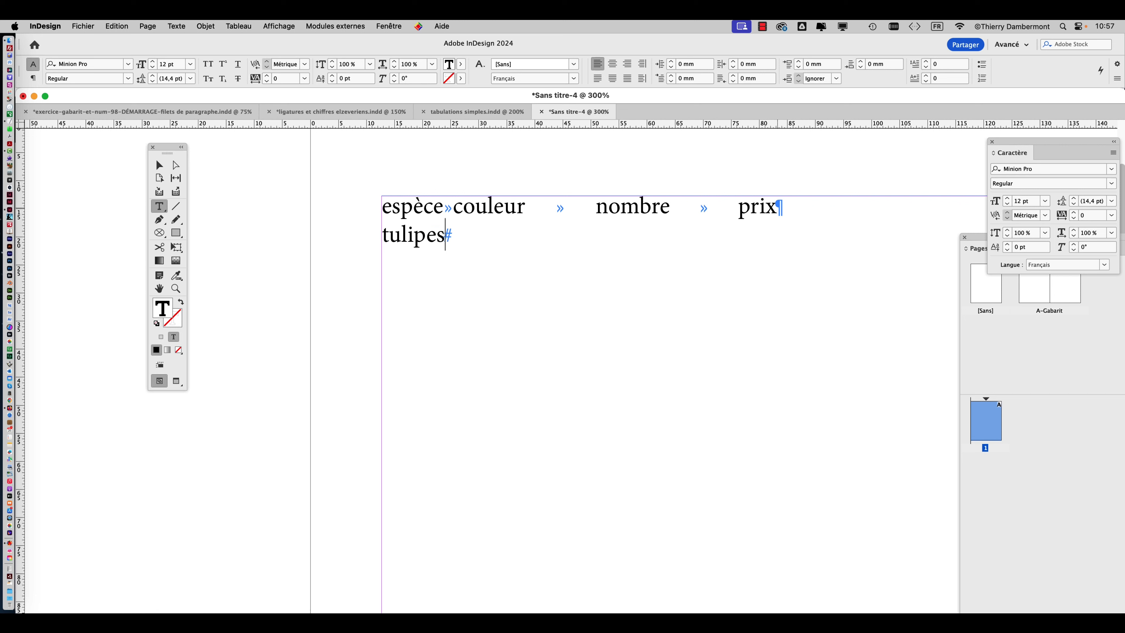
key("Tab")
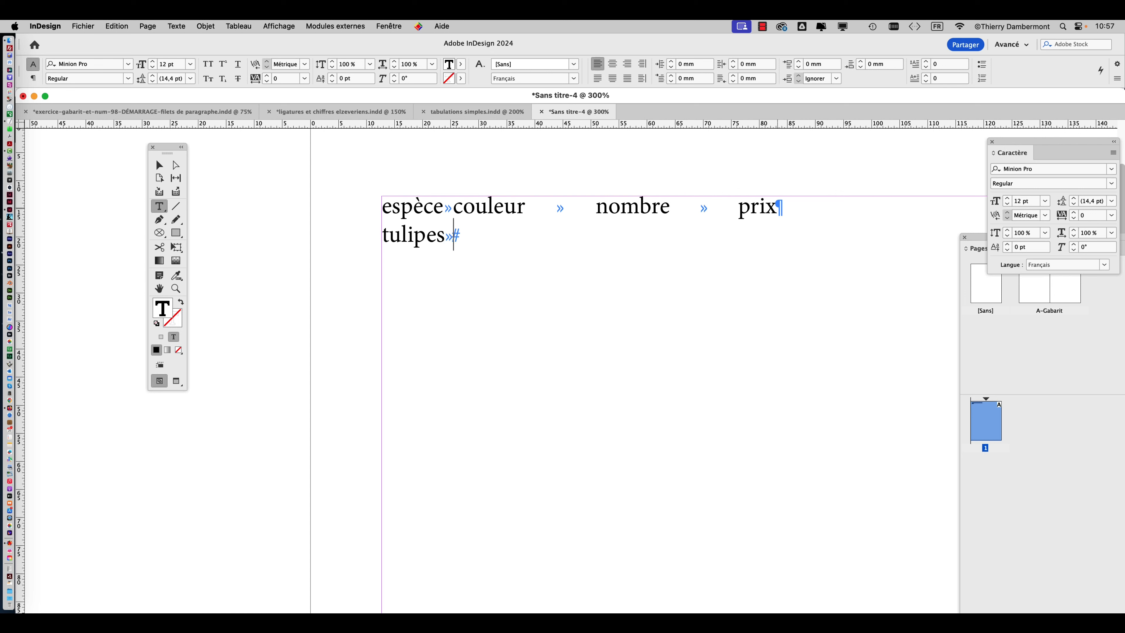
type("rouge")
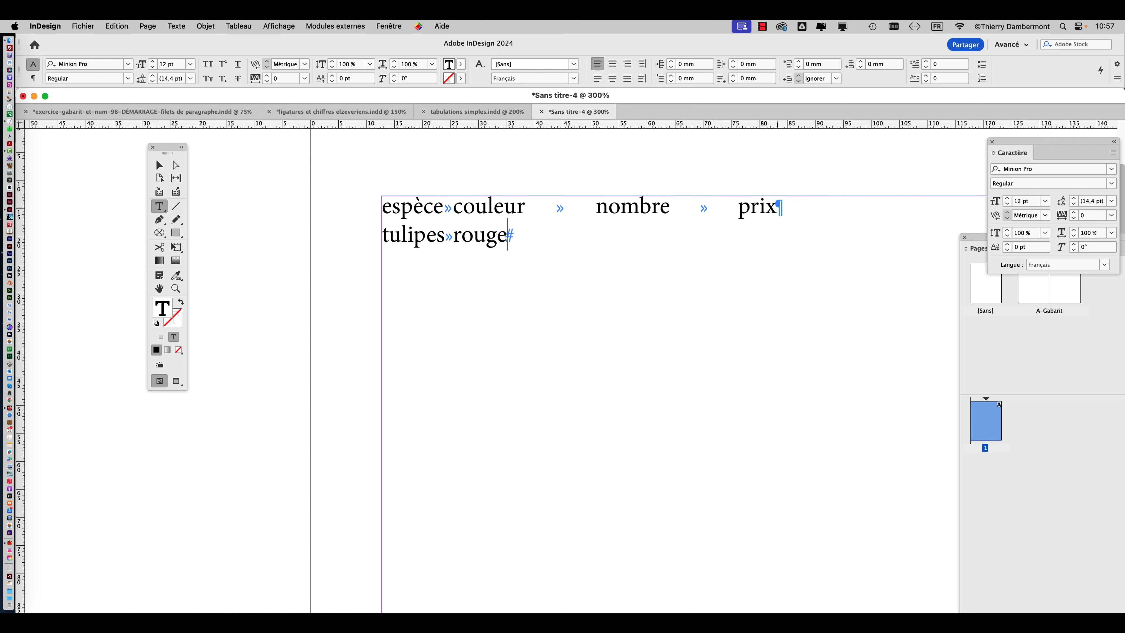
key("Tab")
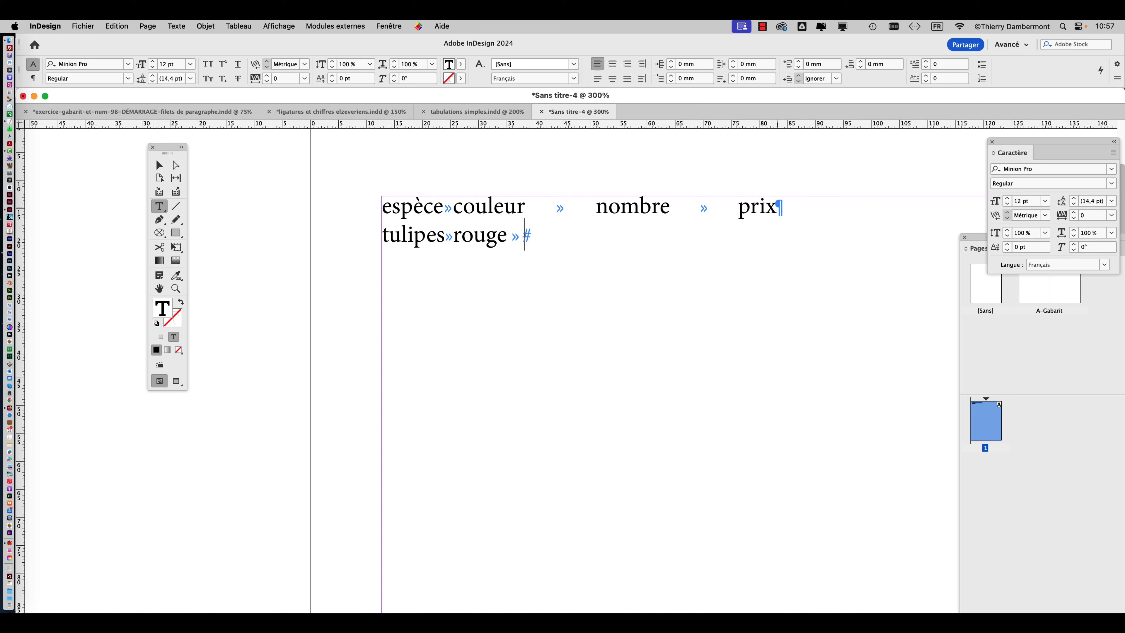
type("58")
key("Tab")
type("2")
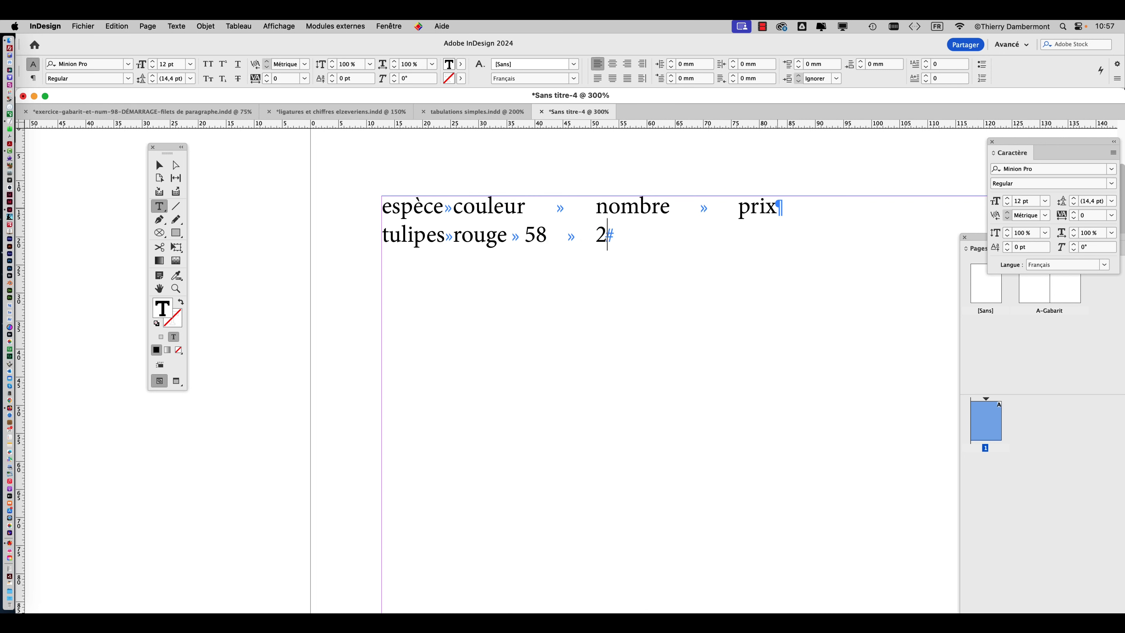
type("3,89")
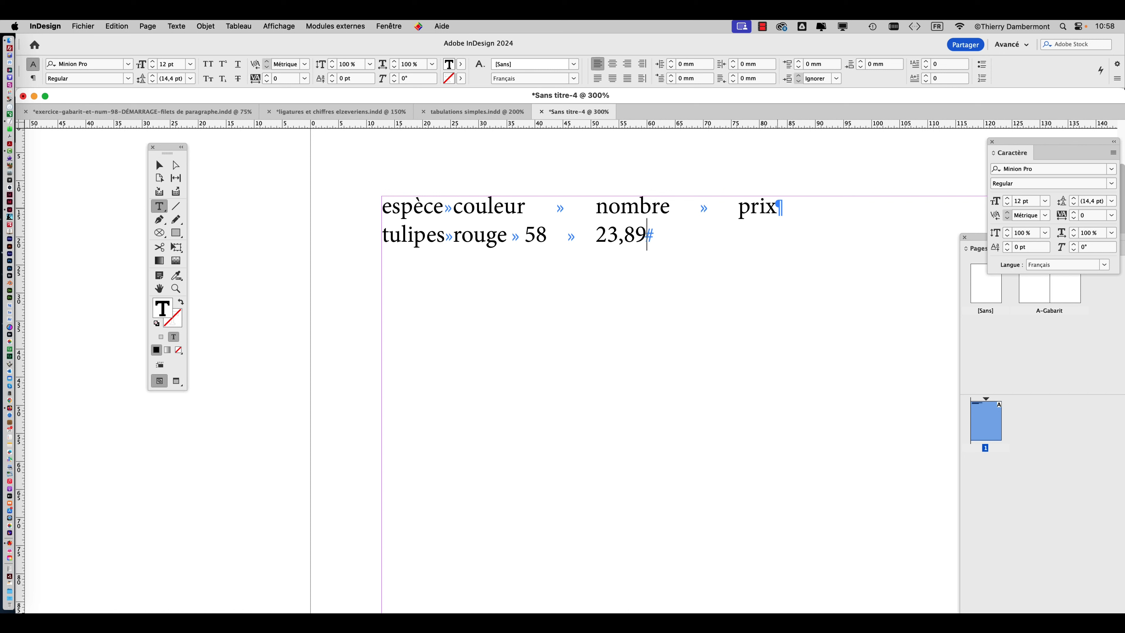
Display the Glyphes window and move it clear of the end of the tulipes line.
left_click(176, 26)
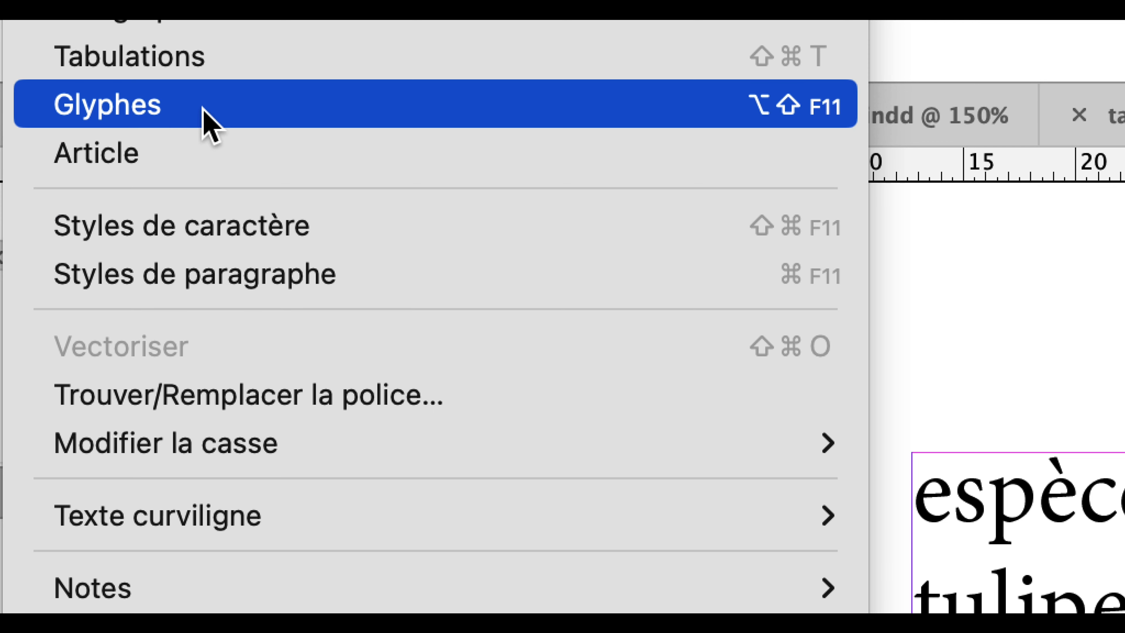
left_click(203, 111)
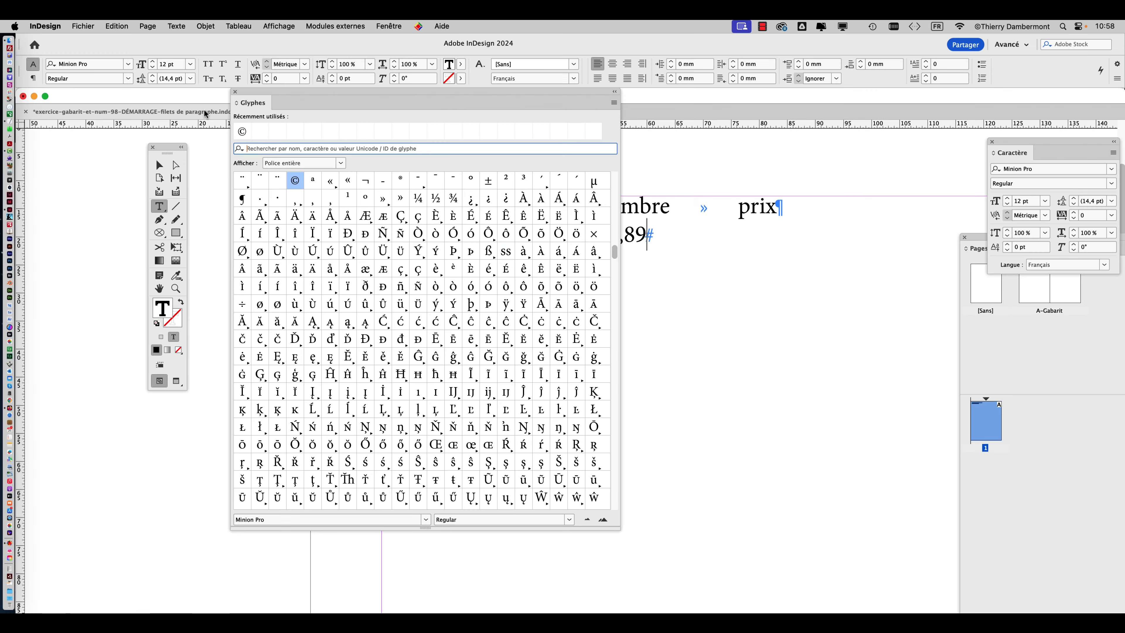
left_click_drag(369, 95, 804, 58)
Look through the complete Minion Pro Regular glyph set for a symbol to insert after the price.
scroll(852, 264, "up", 10)
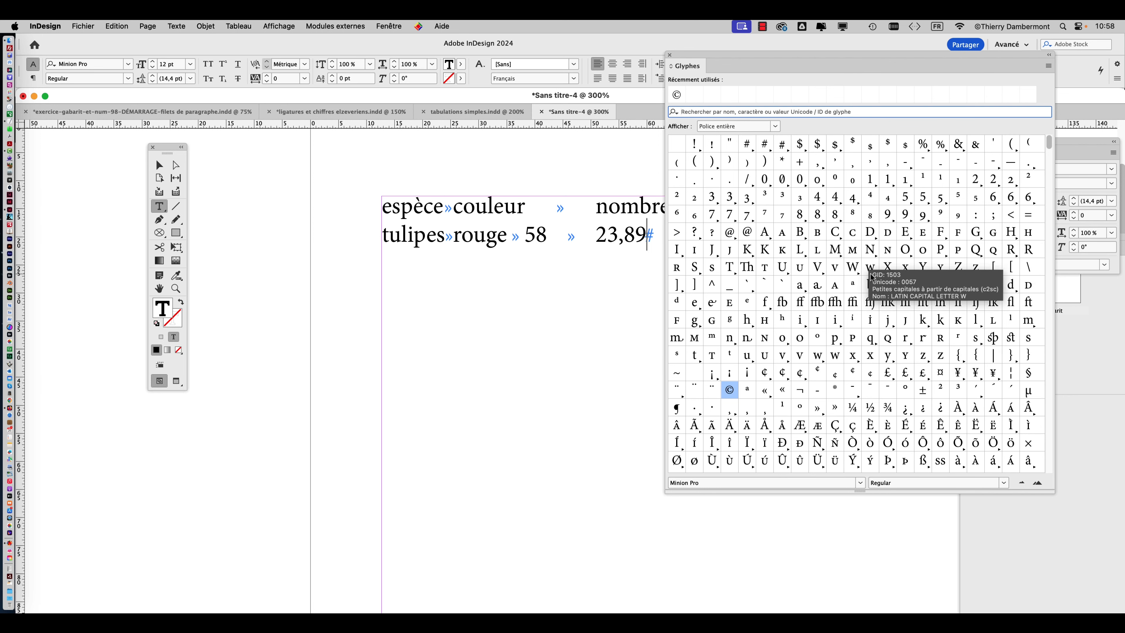
scroll(874, 294, "down", 7)
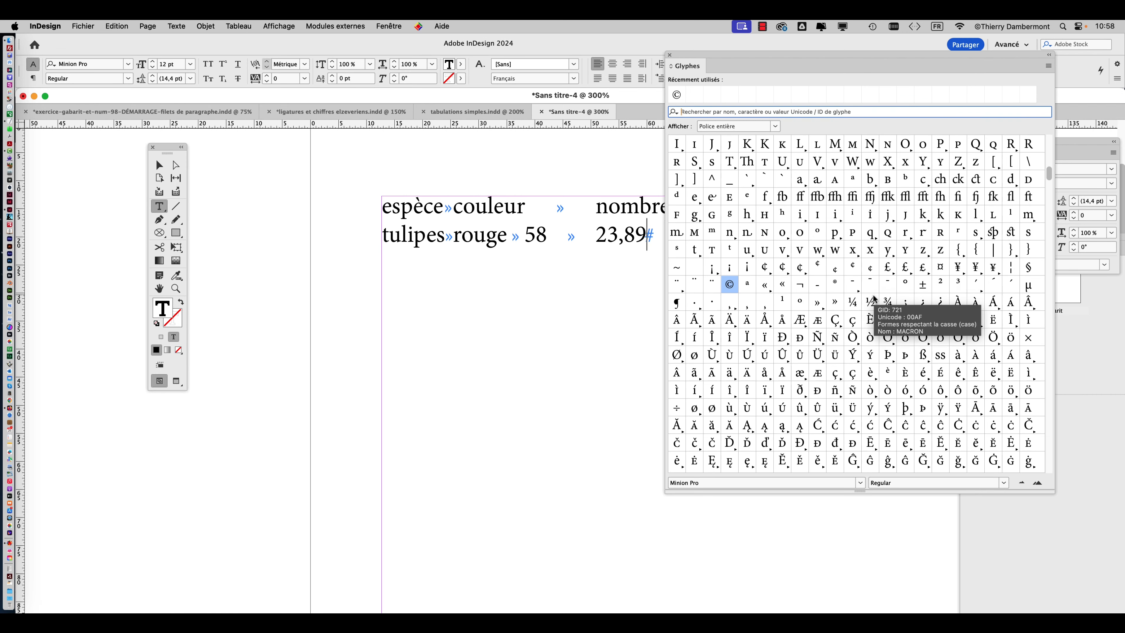
scroll(874, 304, "down", 8)
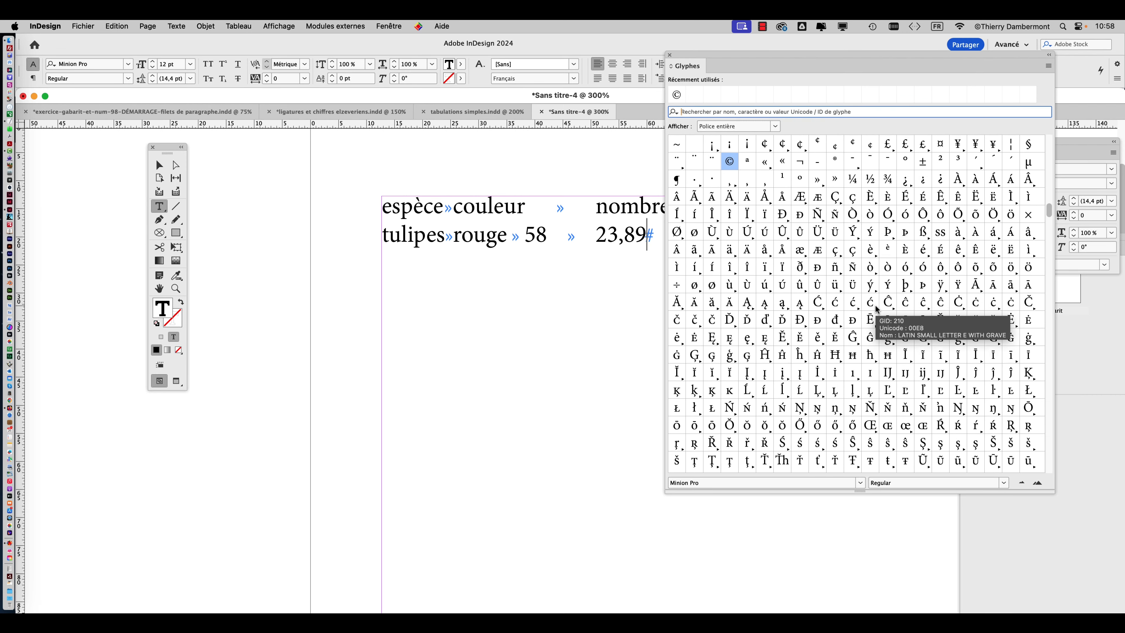
scroll(877, 309, "down", 10)
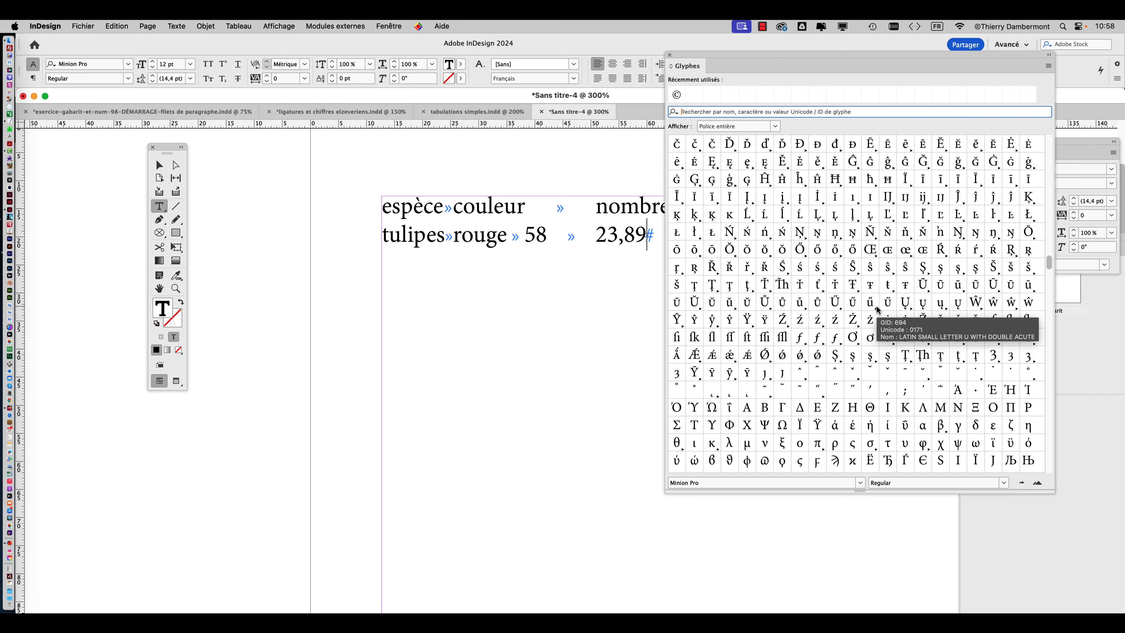
scroll(877, 308, "down", 10)
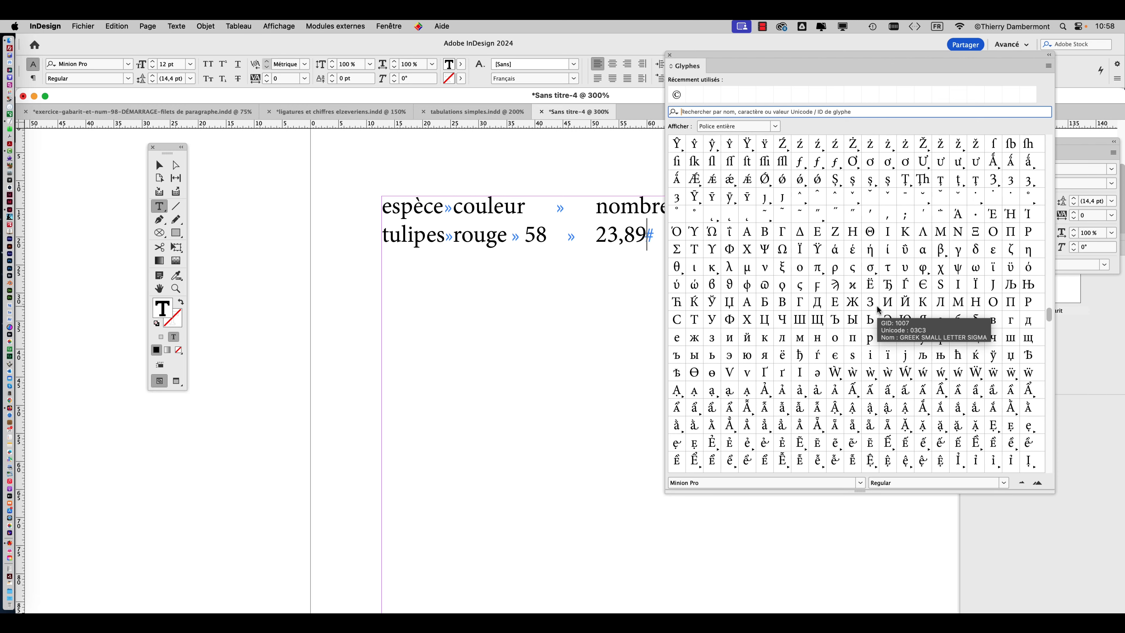
scroll(878, 309, "down", 15)
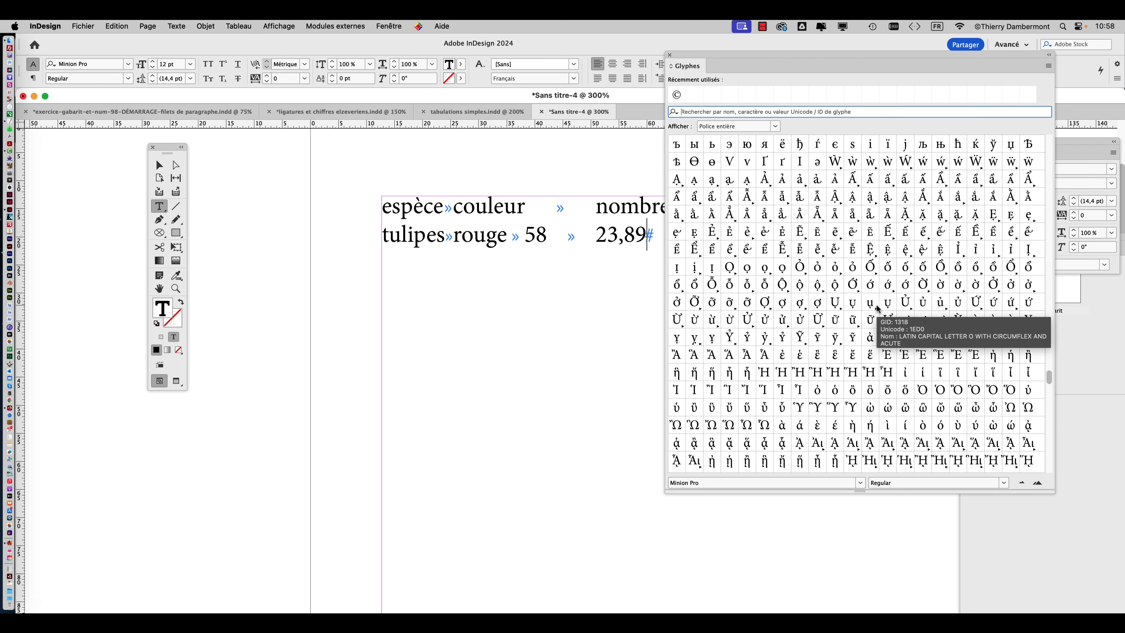
scroll(878, 309, "down", 8)
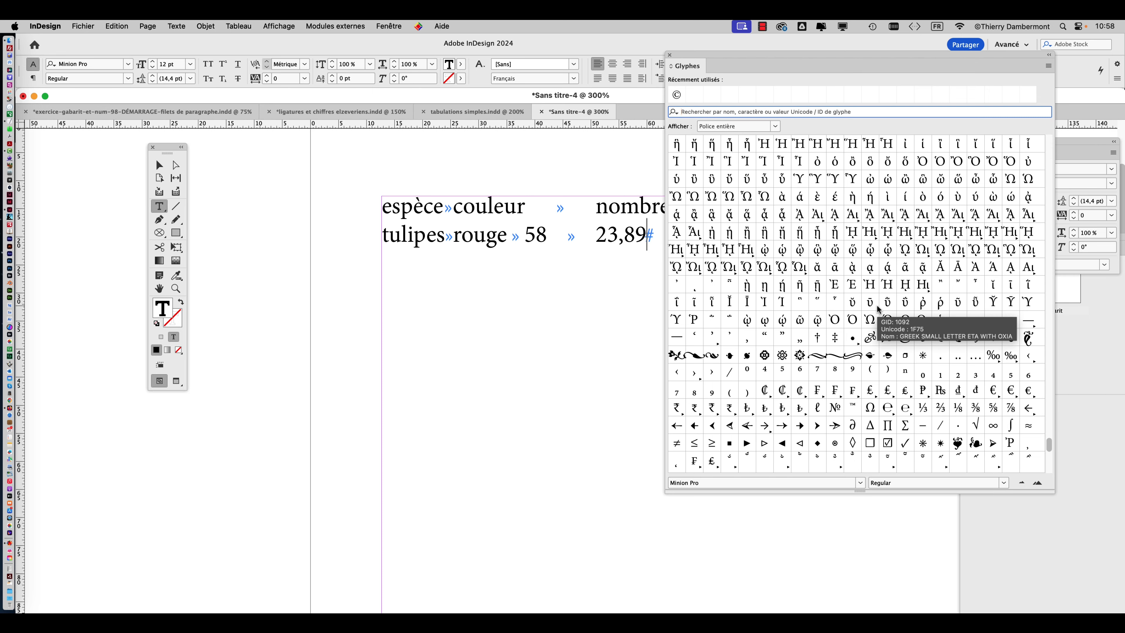
scroll(878, 309, "down", 3)
scroll(878, 308, "up", 10)
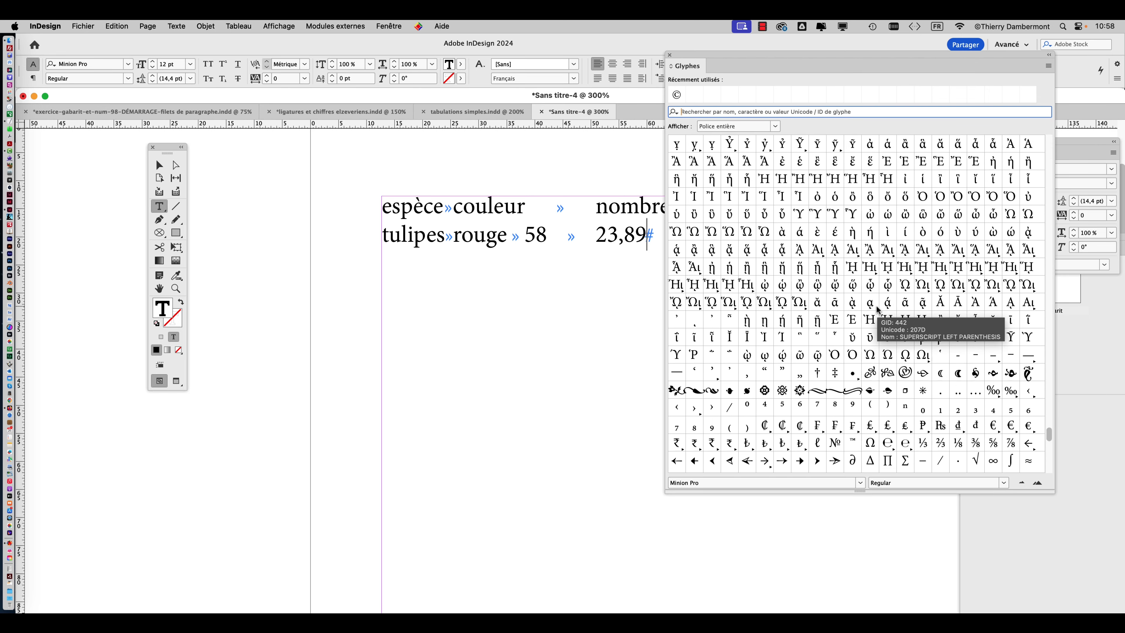
scroll(878, 309, "up", 12)
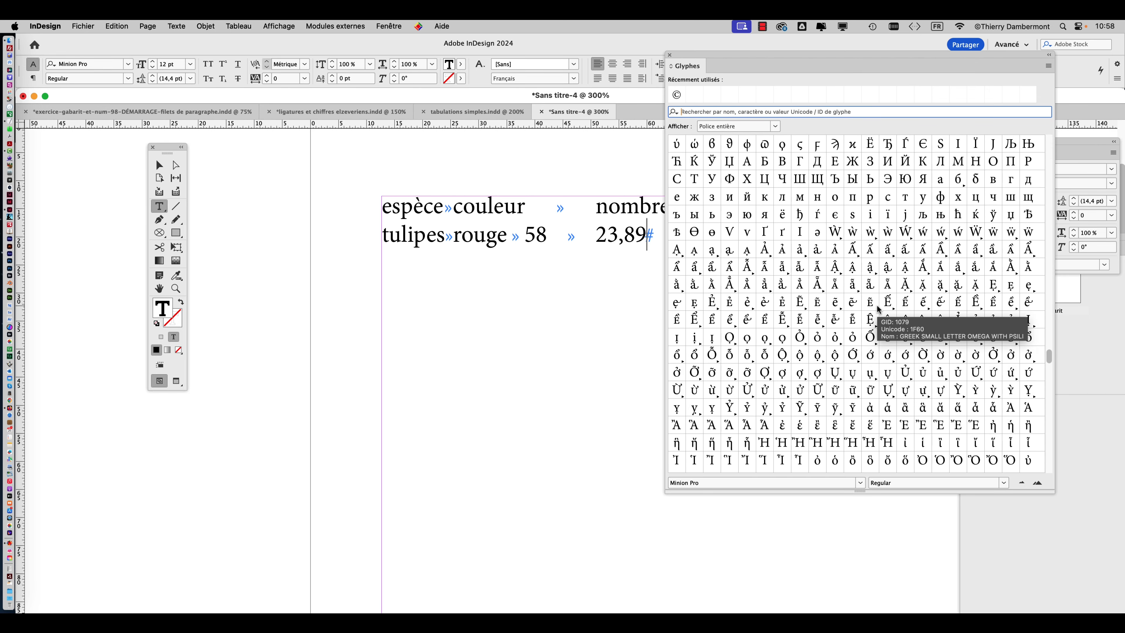
scroll(878, 308, "up", 12)
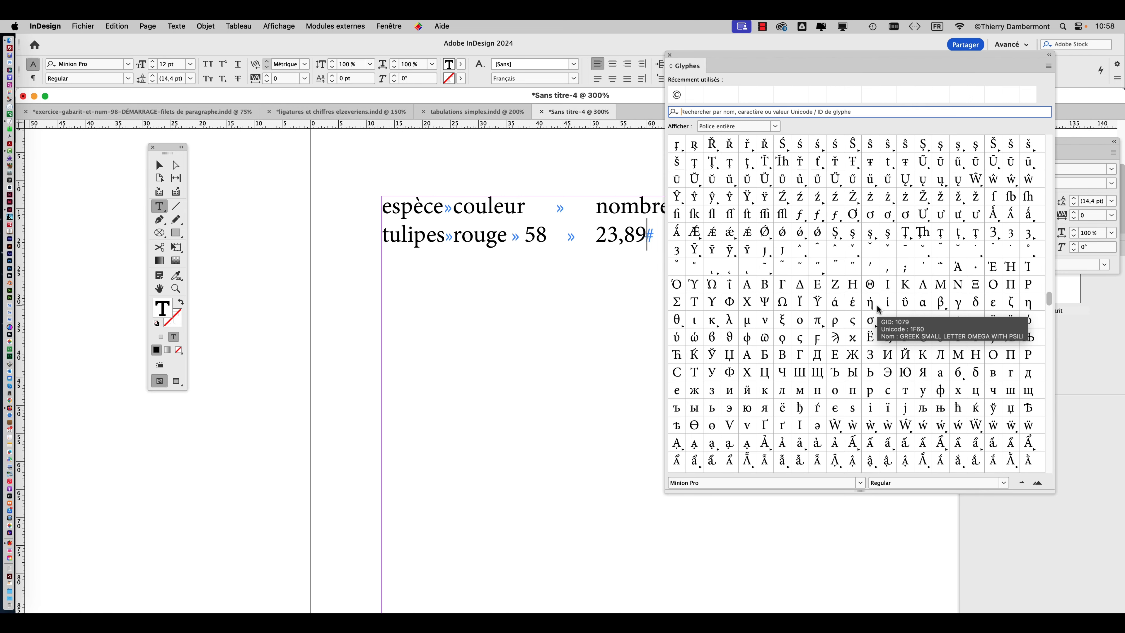
scroll(878, 309, "up", 11)
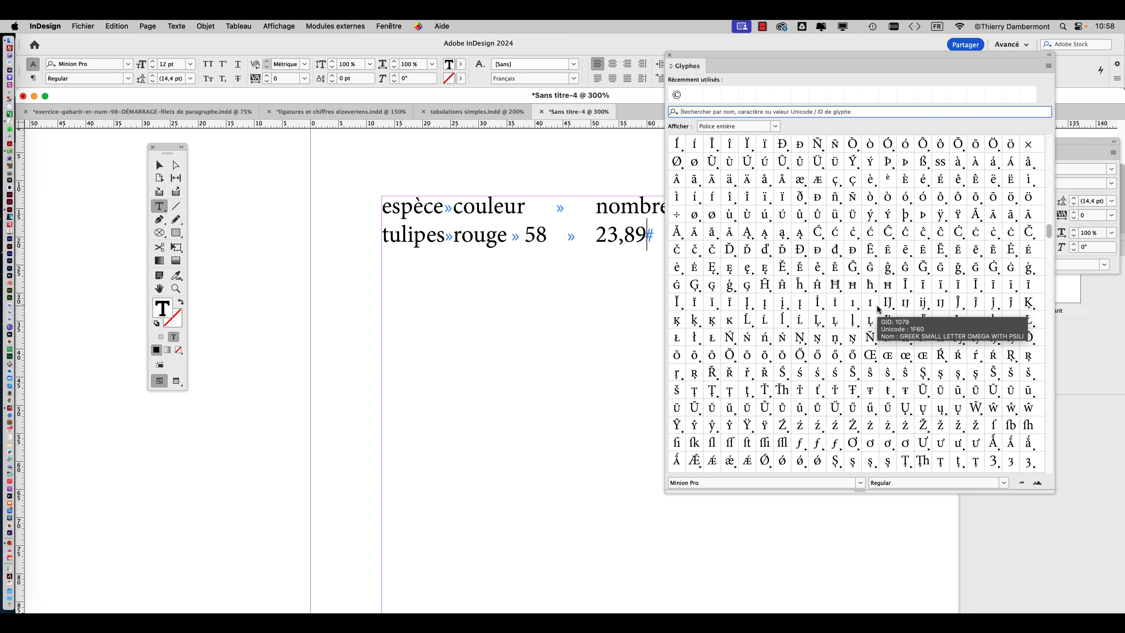
scroll(878, 306, "up", 8)
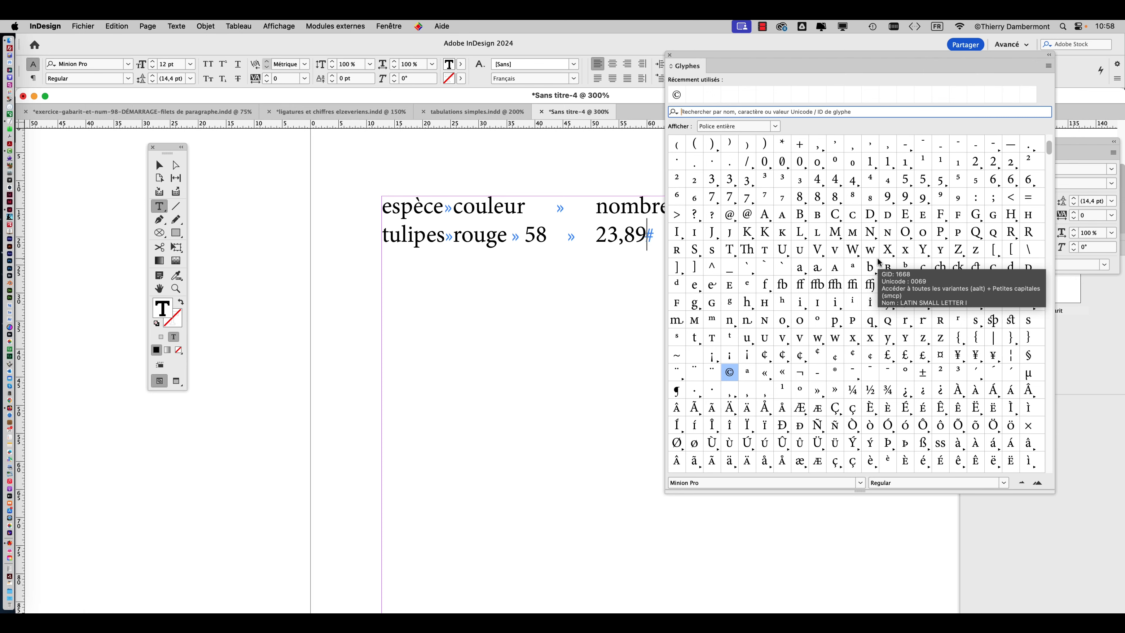
scroll(879, 261, "up", 1)
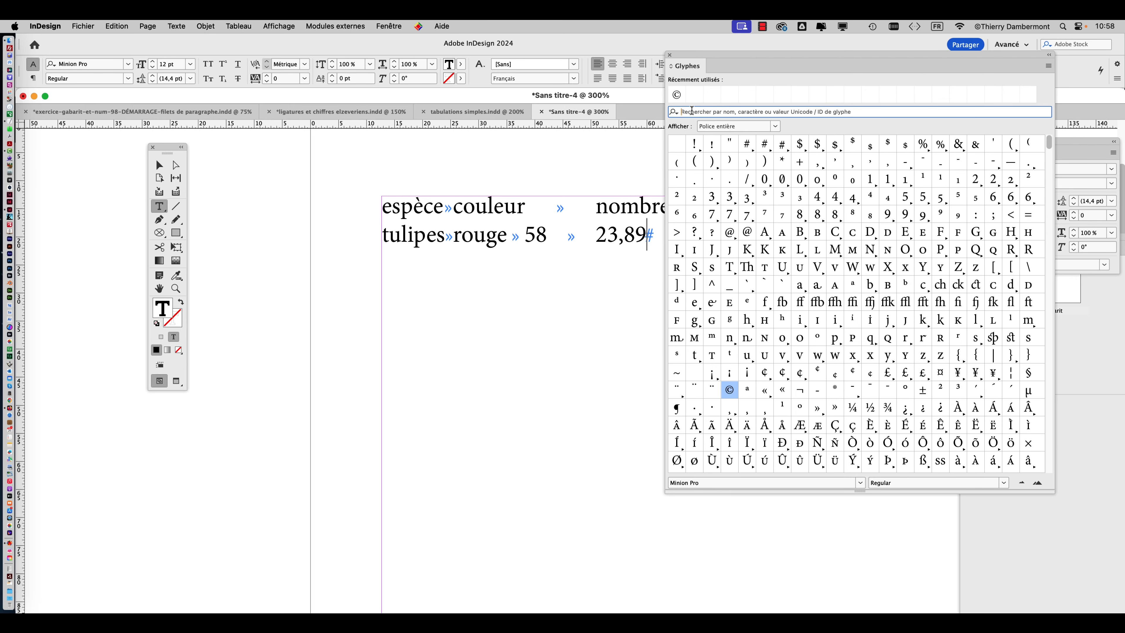
Search the glyph set for "eu", insert the proportional lining euro sign after "23,89" and close the Glyphes window.
type("eu")
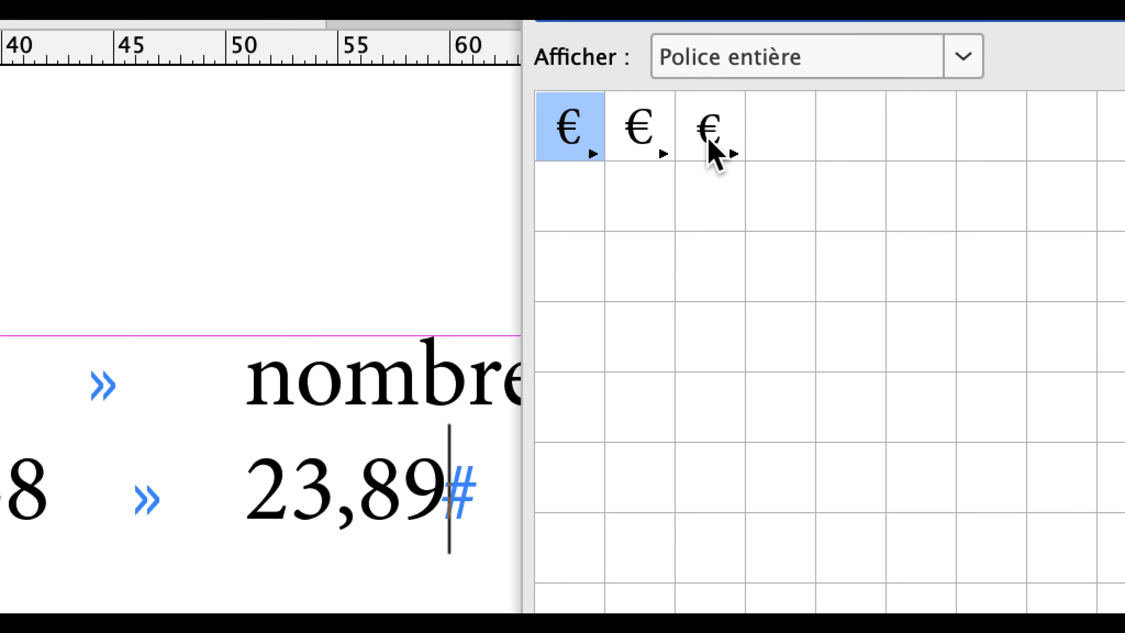
mouse_move(709, 142)
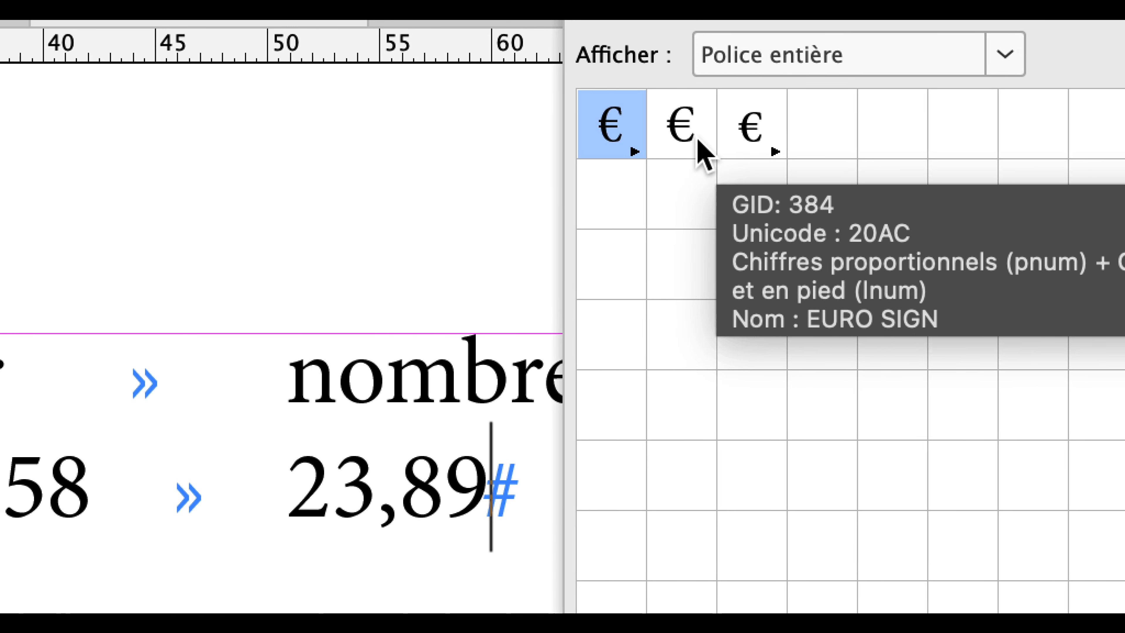
mouse_move(596, 139)
mouse_move(783, 143)
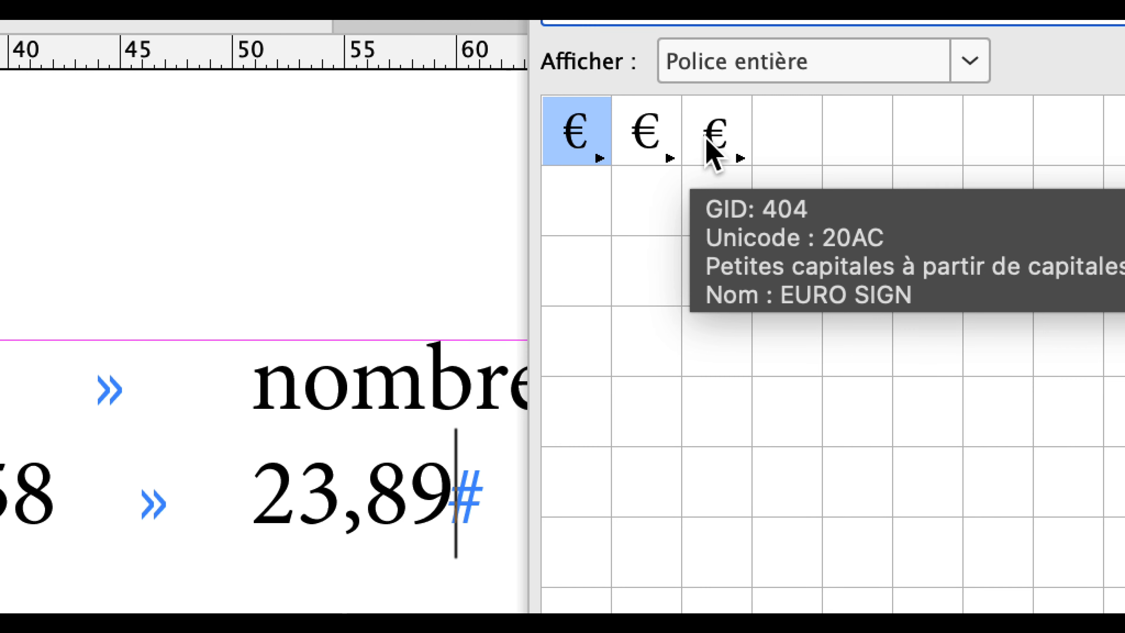
mouse_move(670, 143)
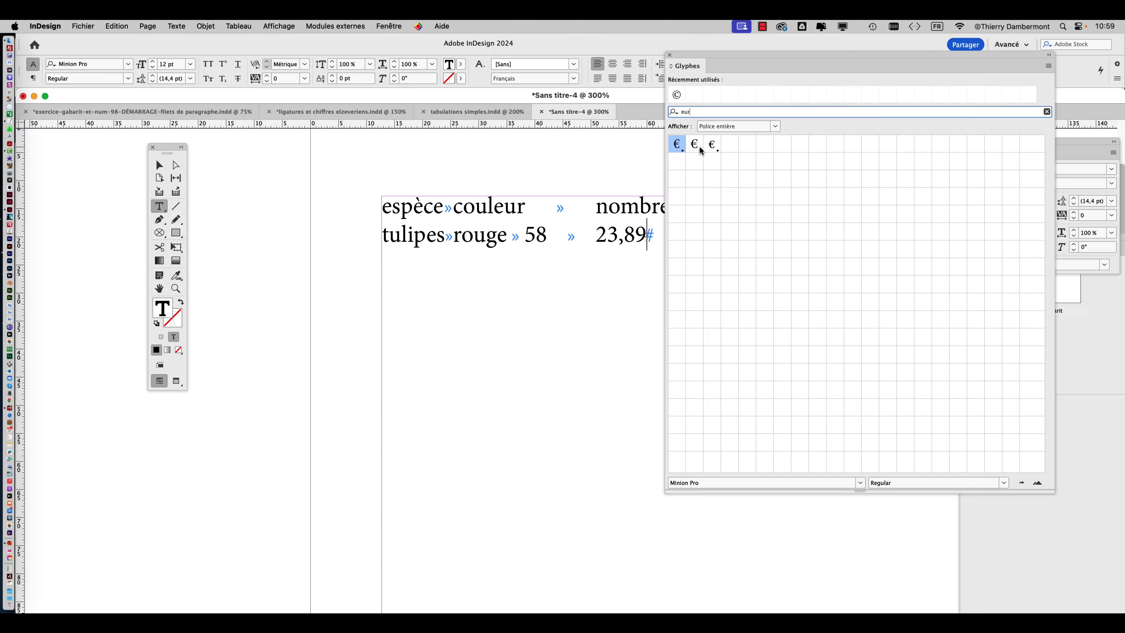
double_click(699, 145)
left_click(669, 55)
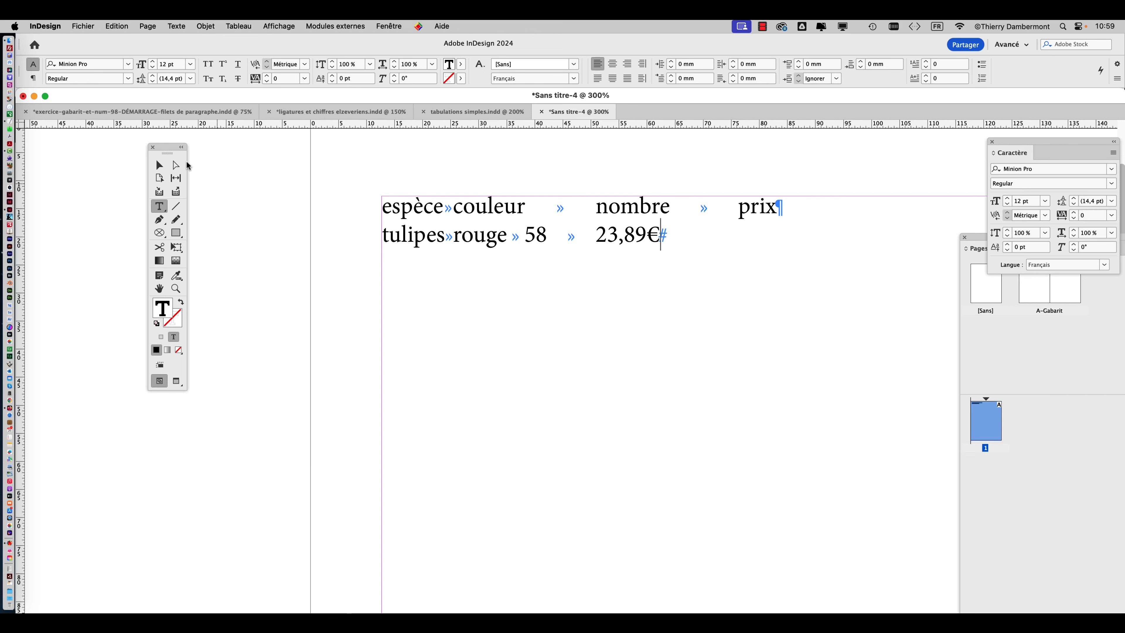
Select the text frame containing the flower table and open the Tabulations ruler for it.
left_click(166, 166)
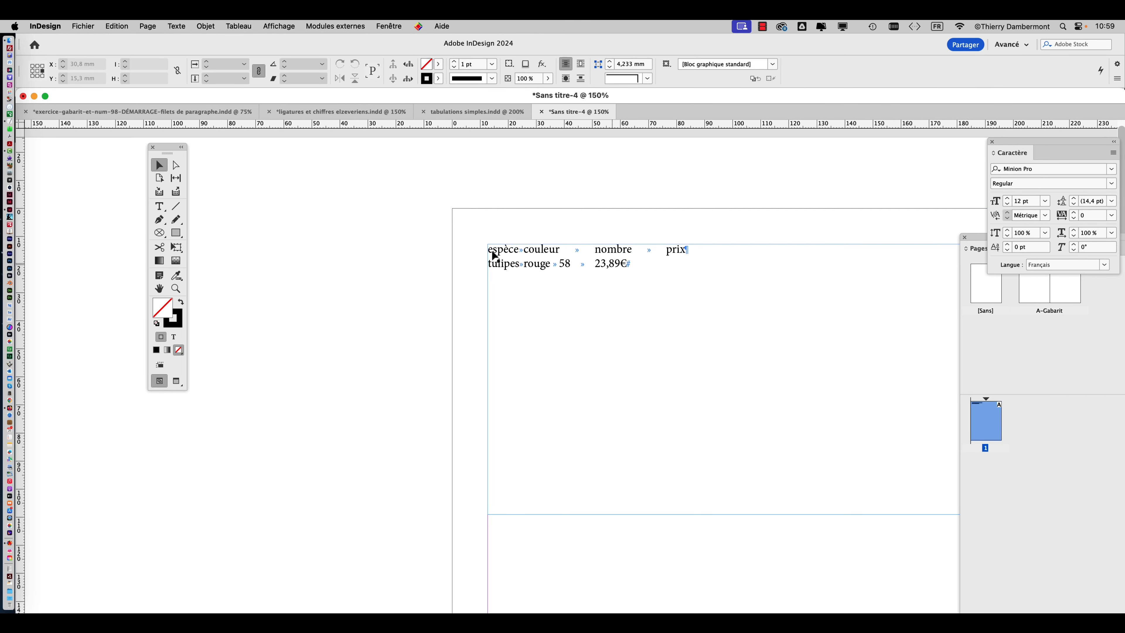
left_click(159, 288)
left_click_drag(502, 301, 325, 243)
key("v")
left_click(438, 243)
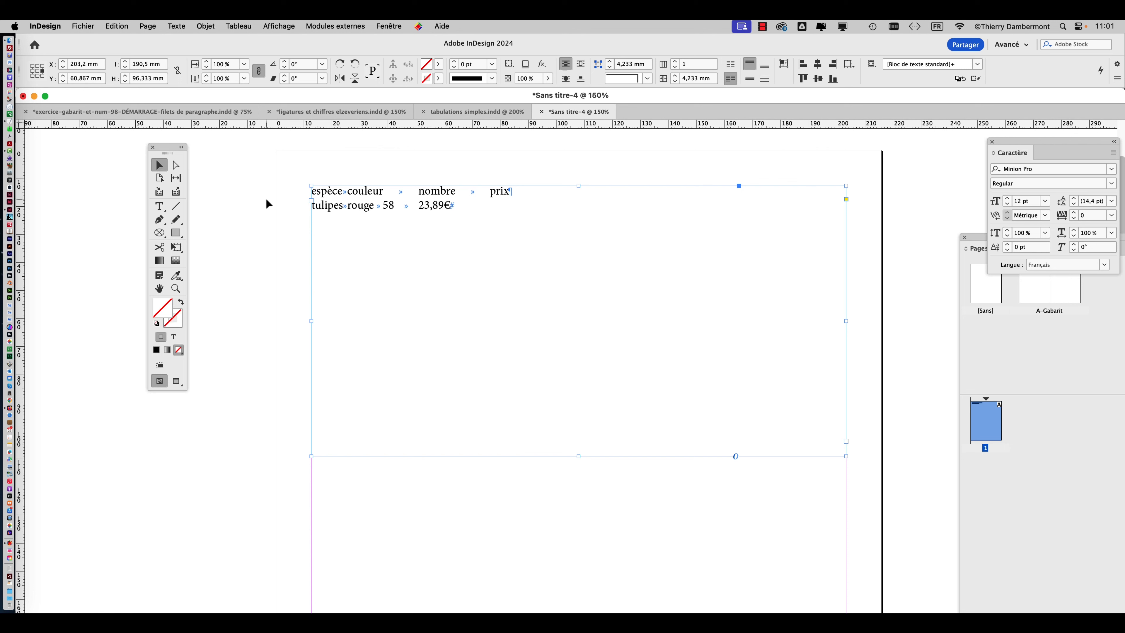
left_click(292, 206)
left_click(361, 215)
left_click(176, 26)
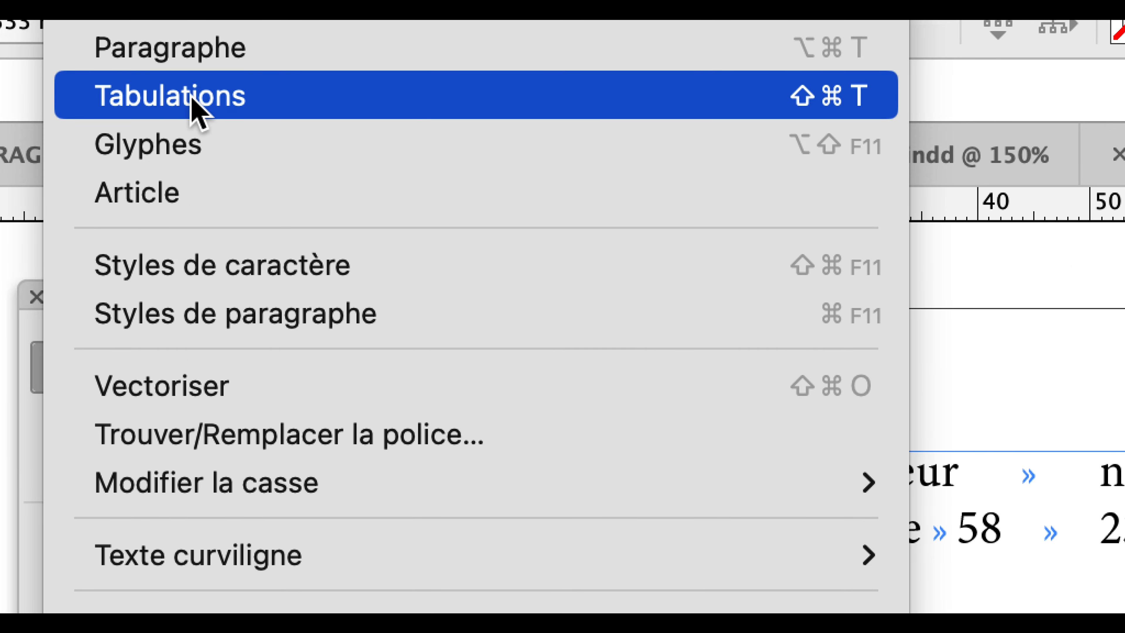
left_click(192, 99)
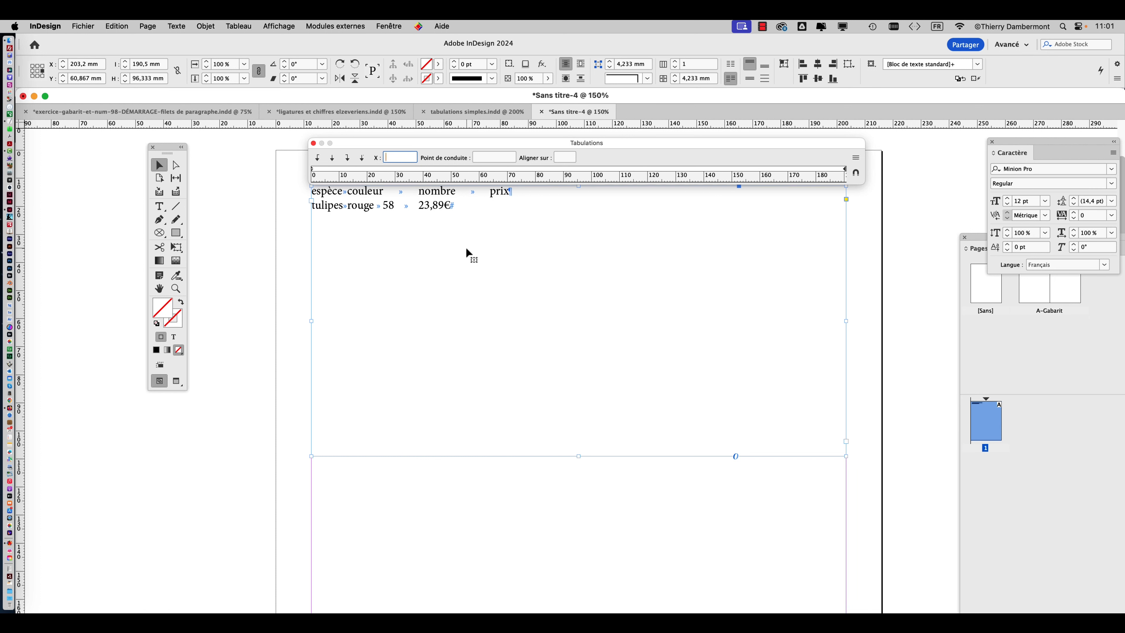
Move the Tabulations window away and shrink it, and snap it back above the selected text frame.
left_click_drag(356, 146, 173, 426)
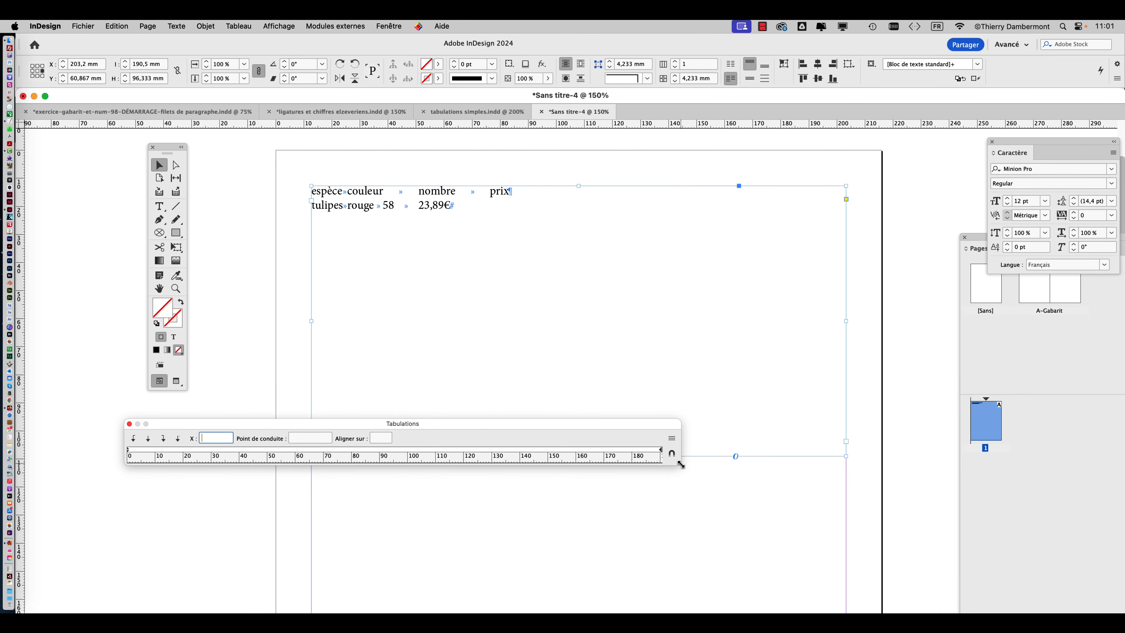
left_click_drag(681, 464, 353, 524)
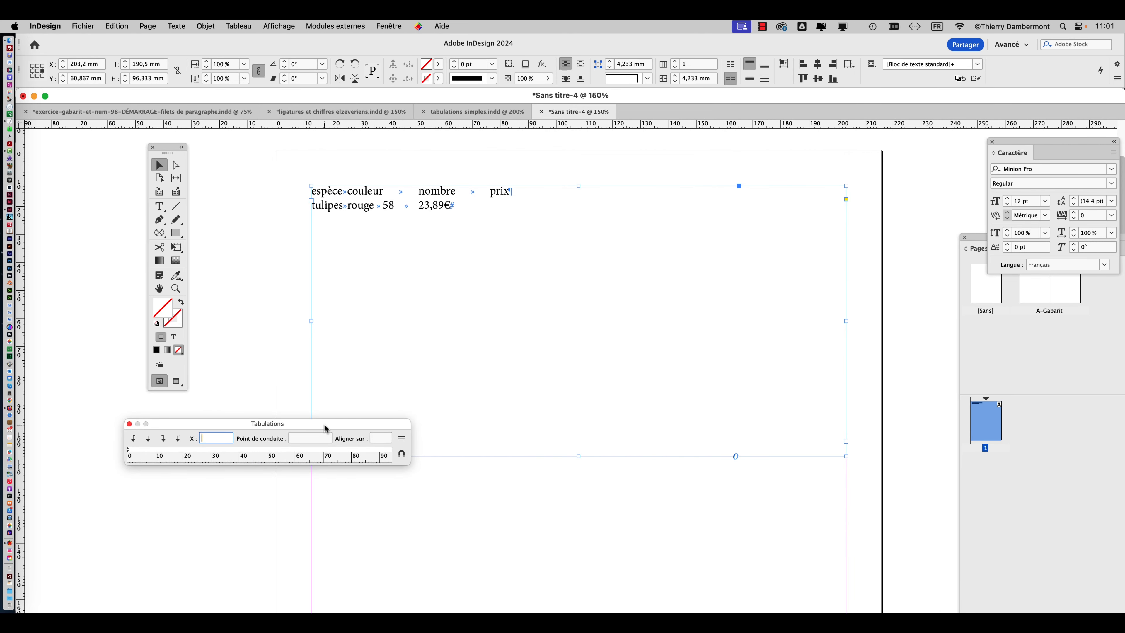
left_click_drag(324, 427, 426, 333)
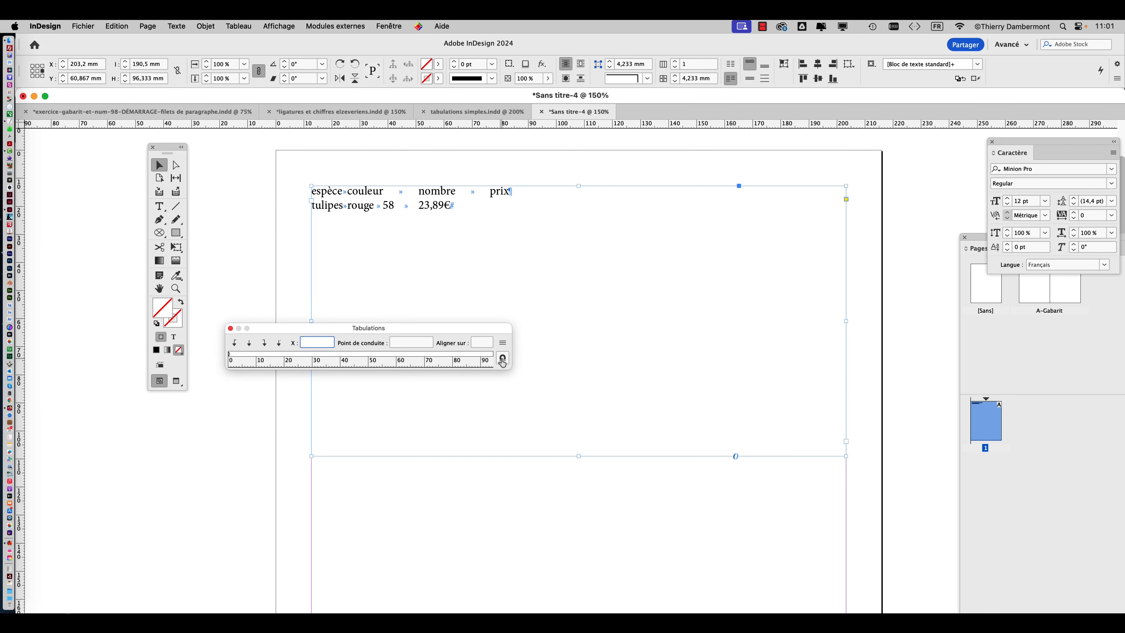
left_click(502, 360)
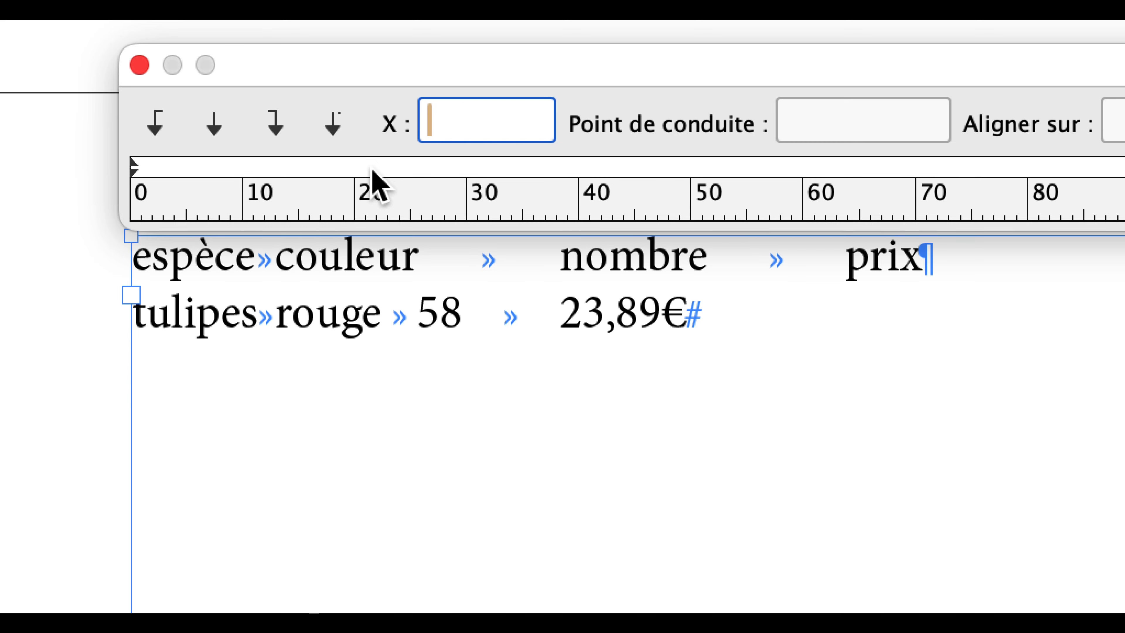
Discard the trial tab stop and place centred tab stops at 15,875 mm, 29,281 mm, about 40 mm and 51,506 mm.
left_click(355, 167)
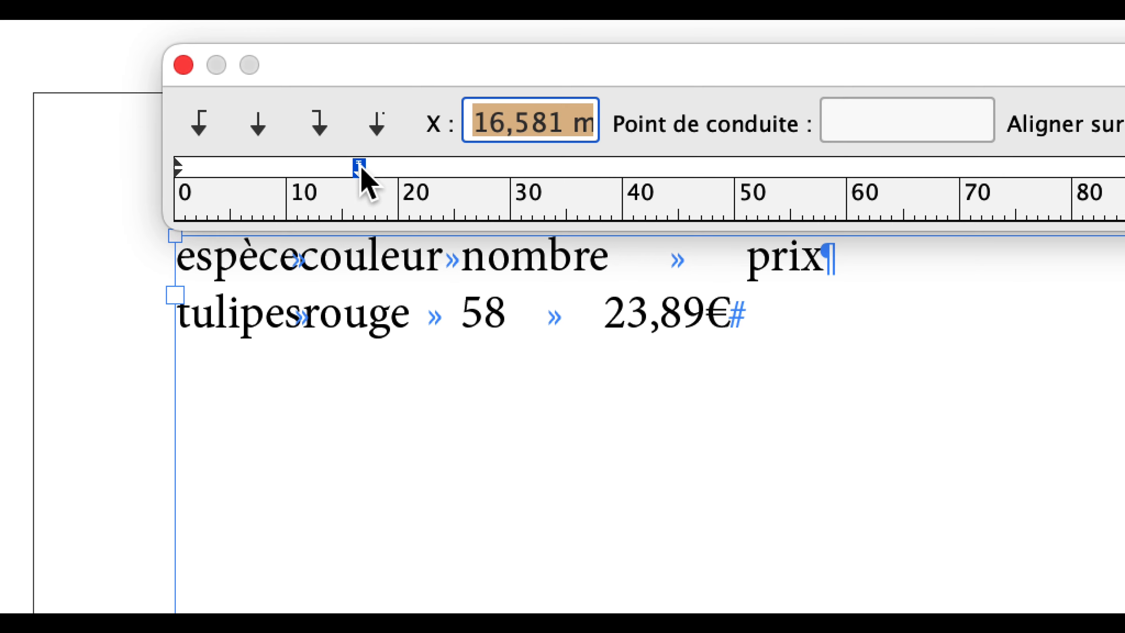
left_click_drag(359, 168, 326, 290)
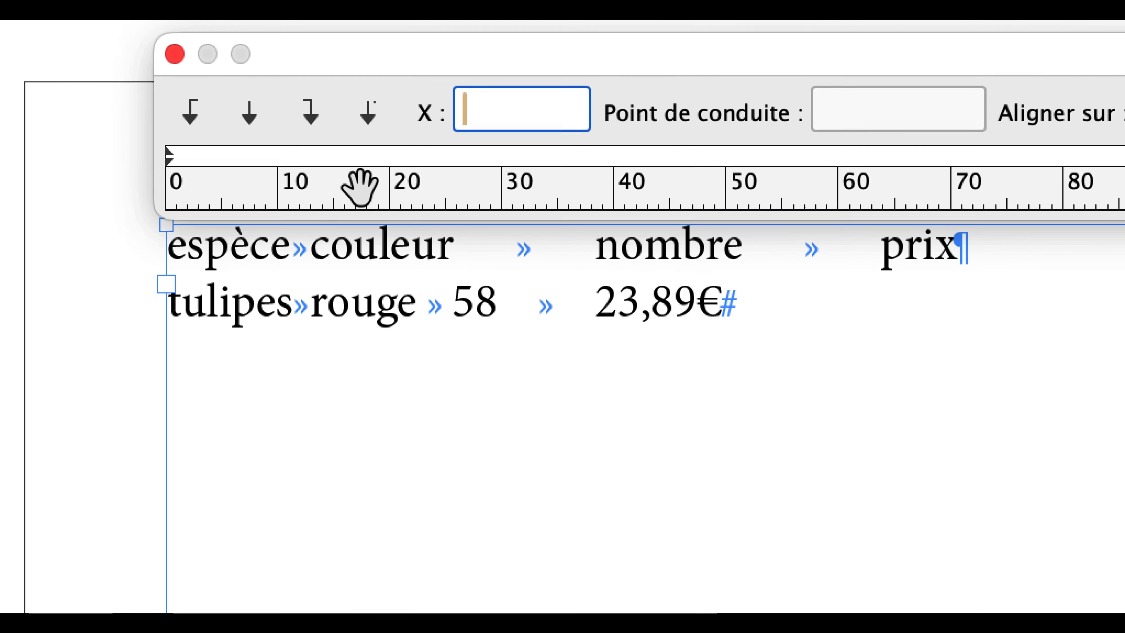
left_click(381, 73)
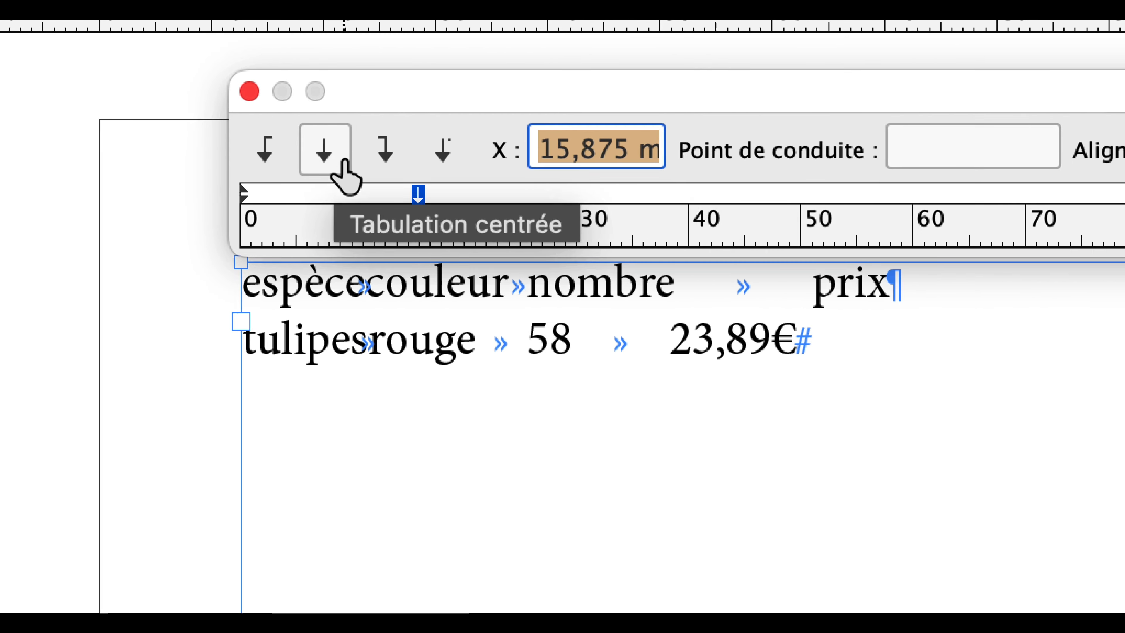
left_click(399, 172)
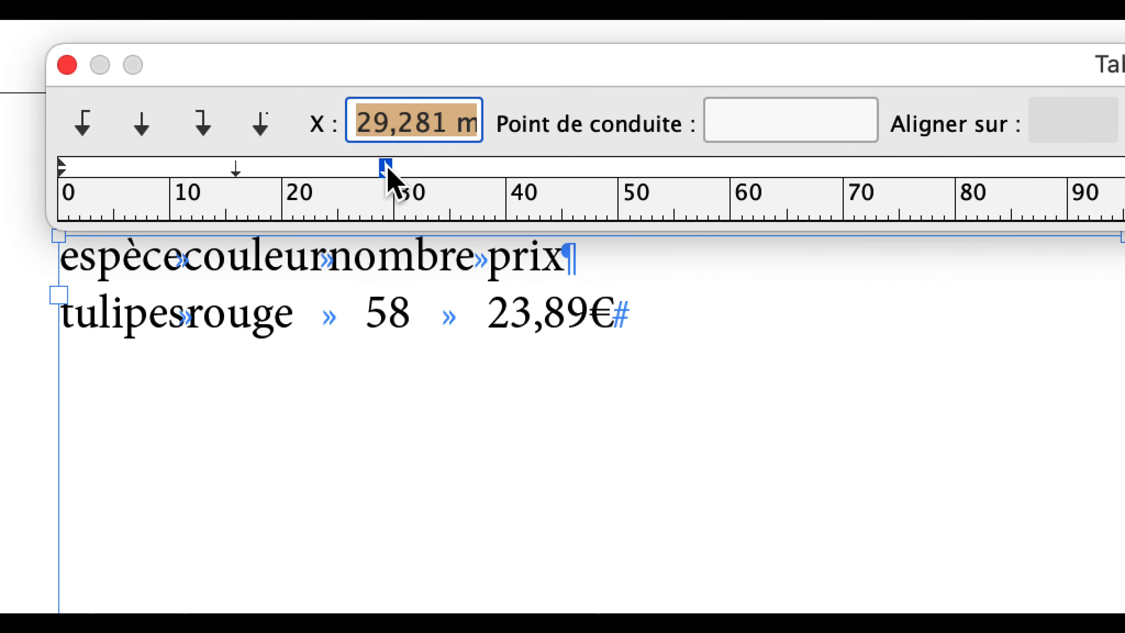
left_click(419, 170)
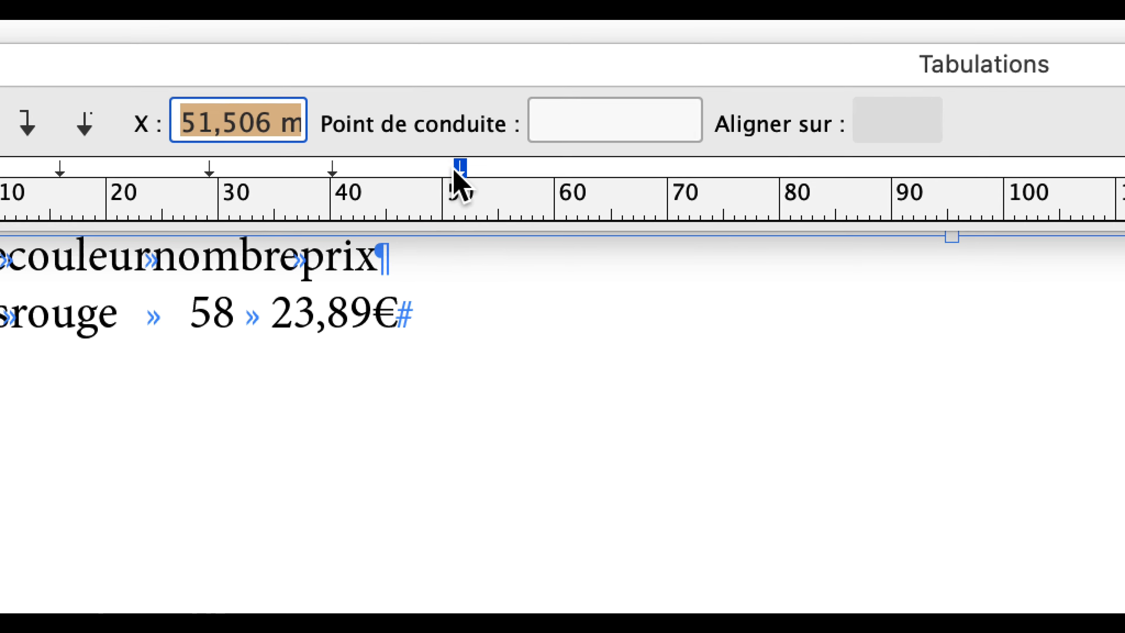
Spread the four centred tab stops out to 28,928 mm, 47,625 mm, 70,203 mm and 84,314 mm.
left_click_drag(456, 173, 680, 177)
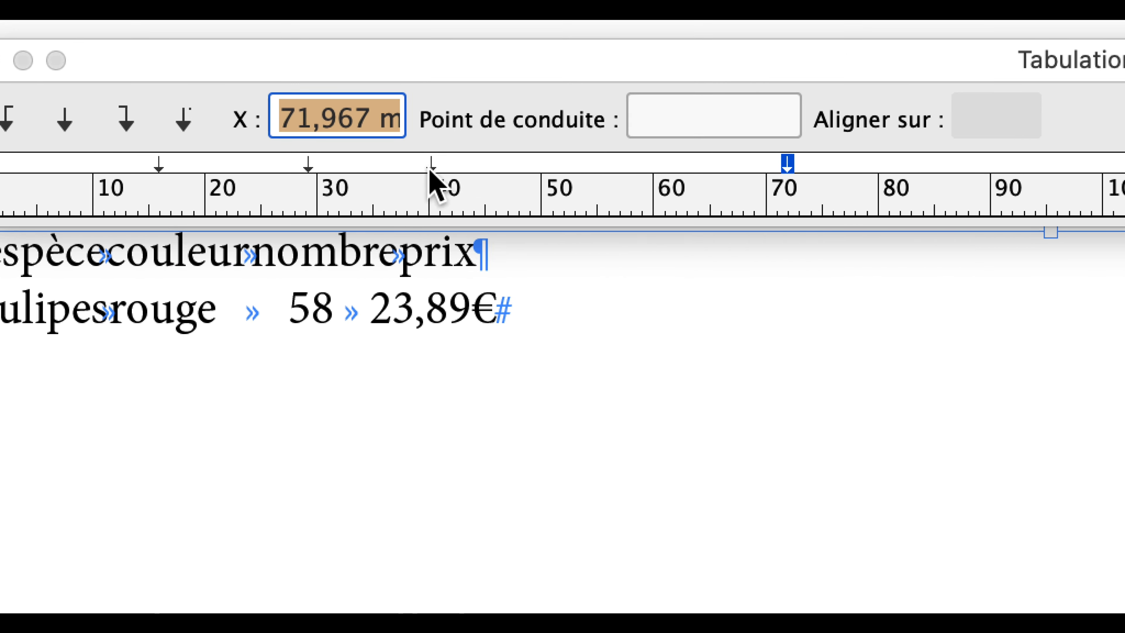
left_click_drag(381, 168, 592, 165)
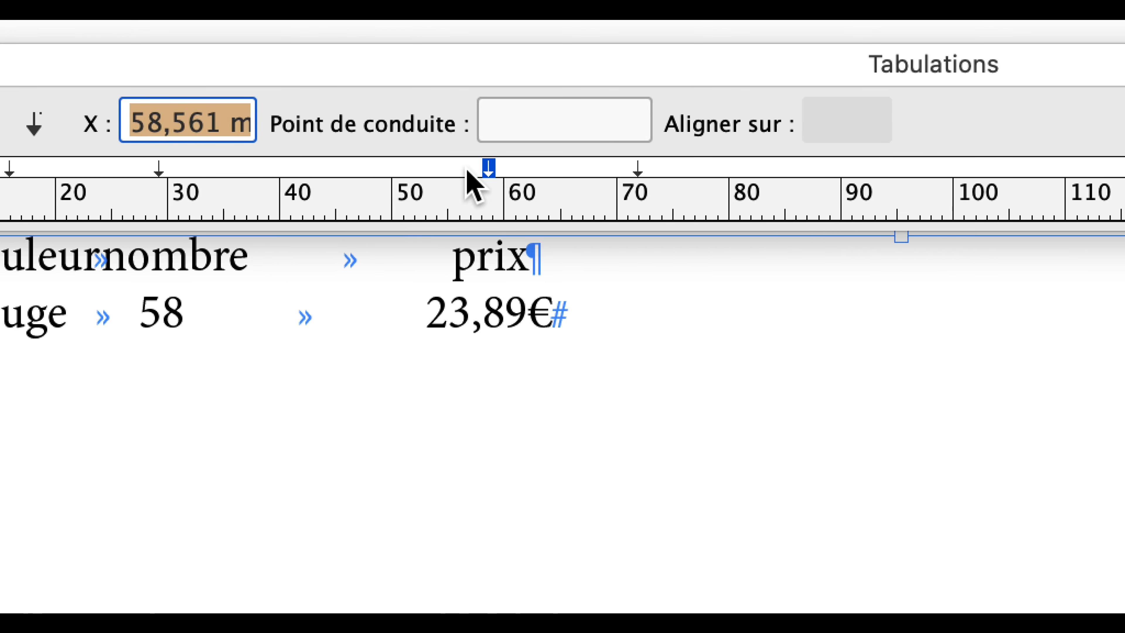
left_click_drag(144, 168, 191, 168)
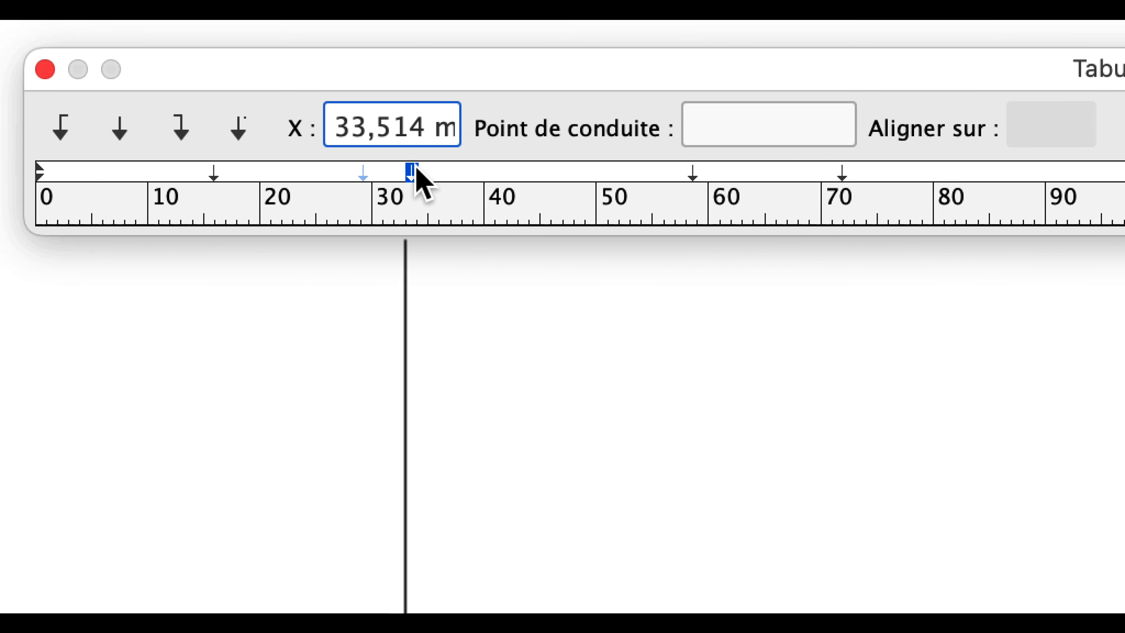
left_click_drag(420, 182, 490, 180)
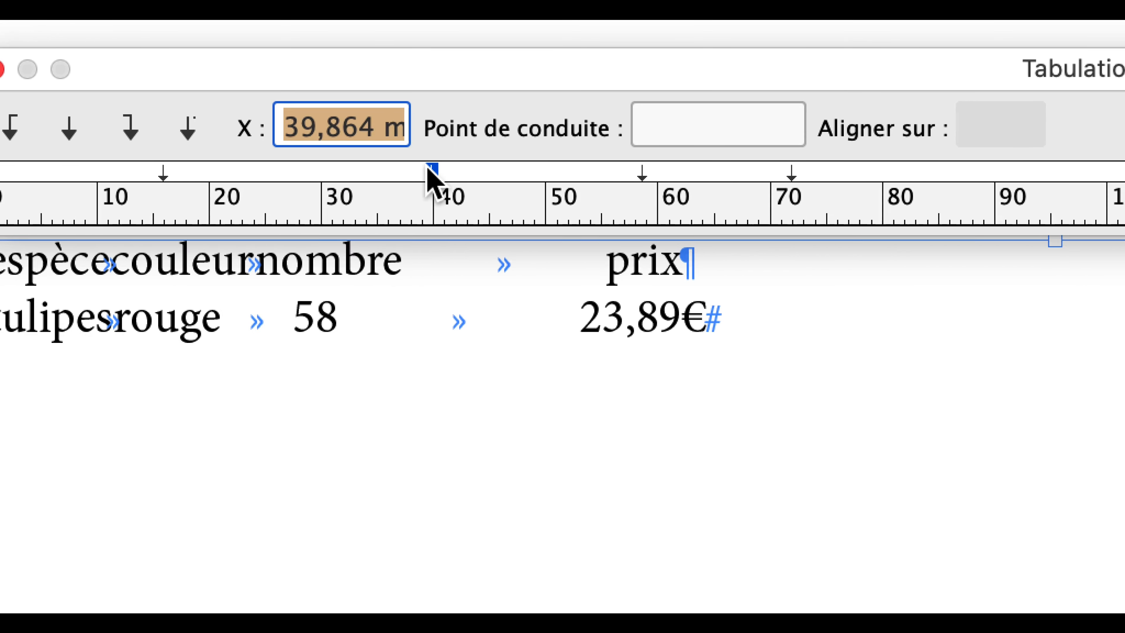
left_click(120, 128)
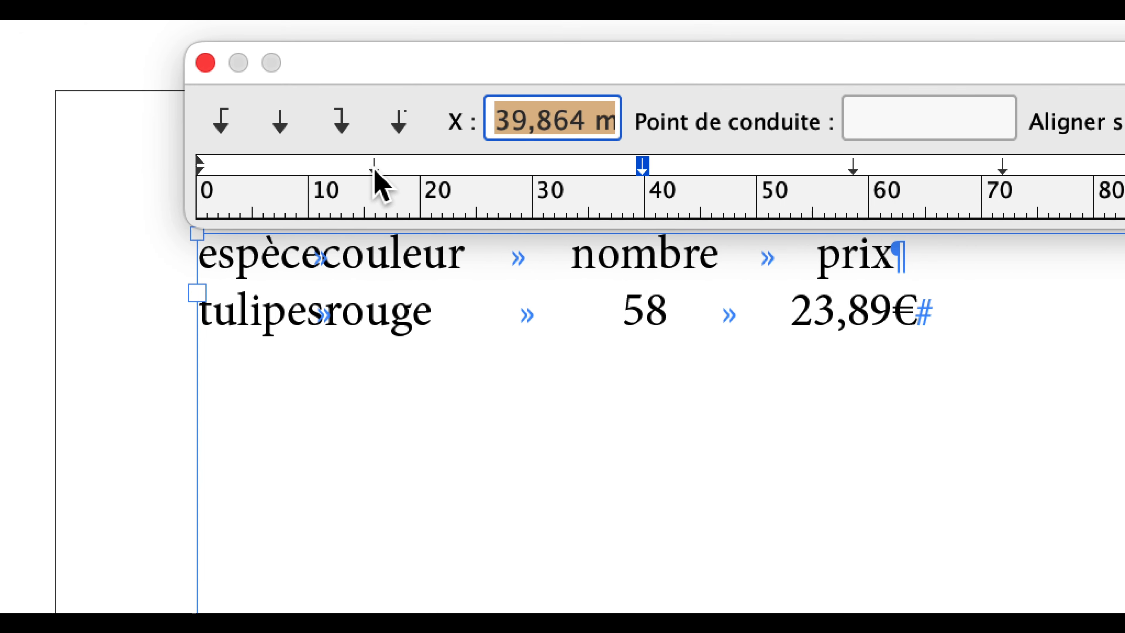
left_click_drag(446, 199, 538, 197)
left_click_drag(393, 173, 401, 174)
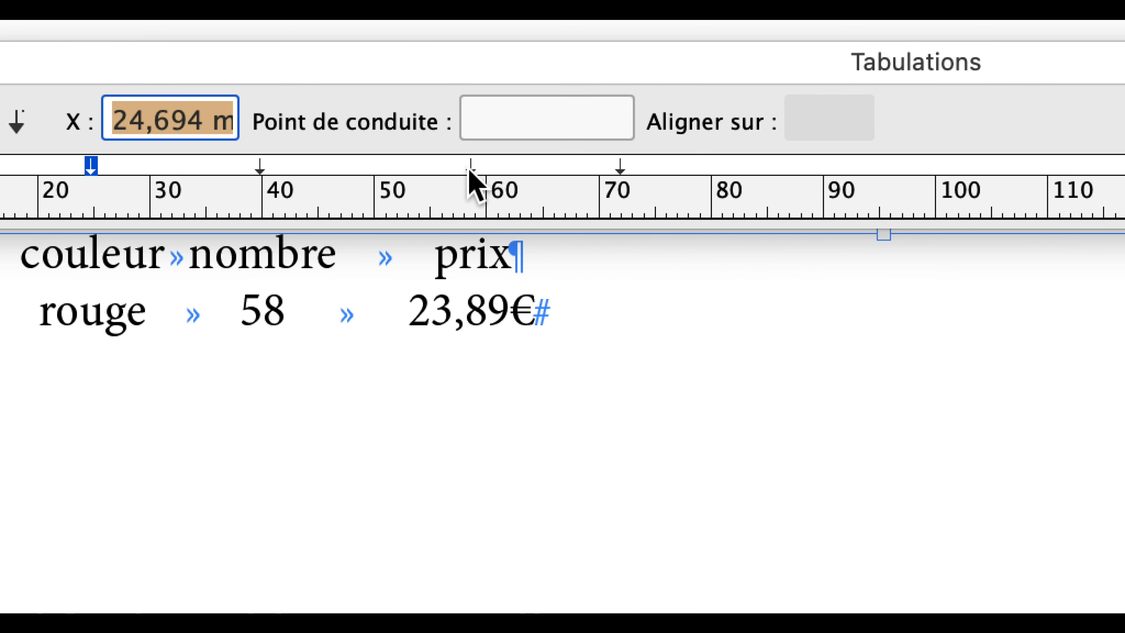
left_click_drag(617, 168, 652, 168)
left_click_drag(506, 170, 609, 170)
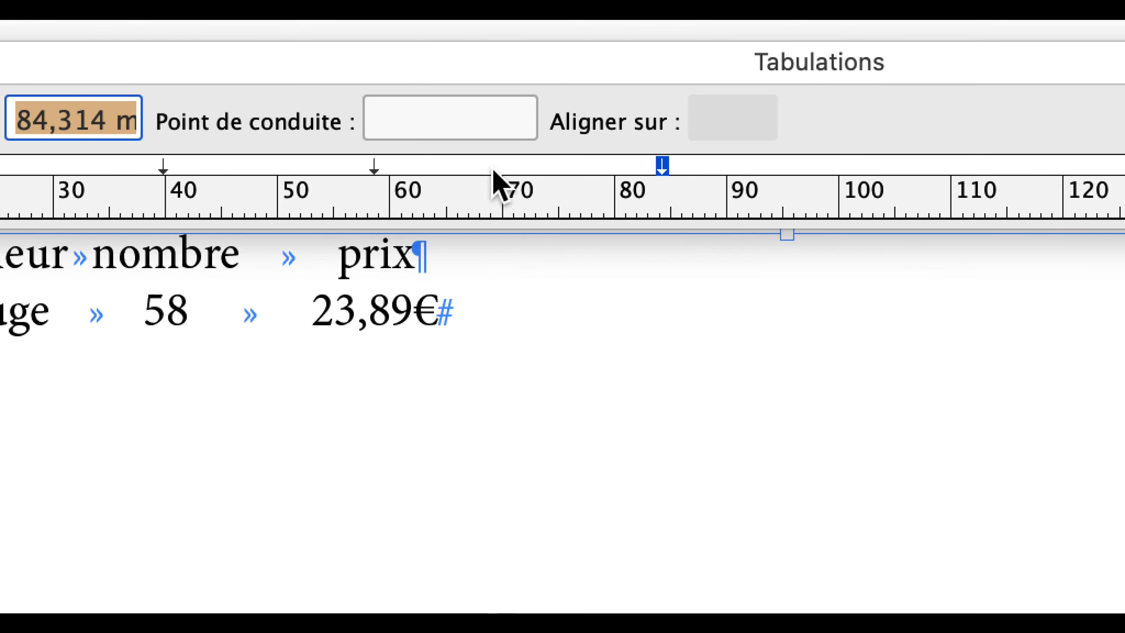
left_click_drag(322, 169, 509, 170)
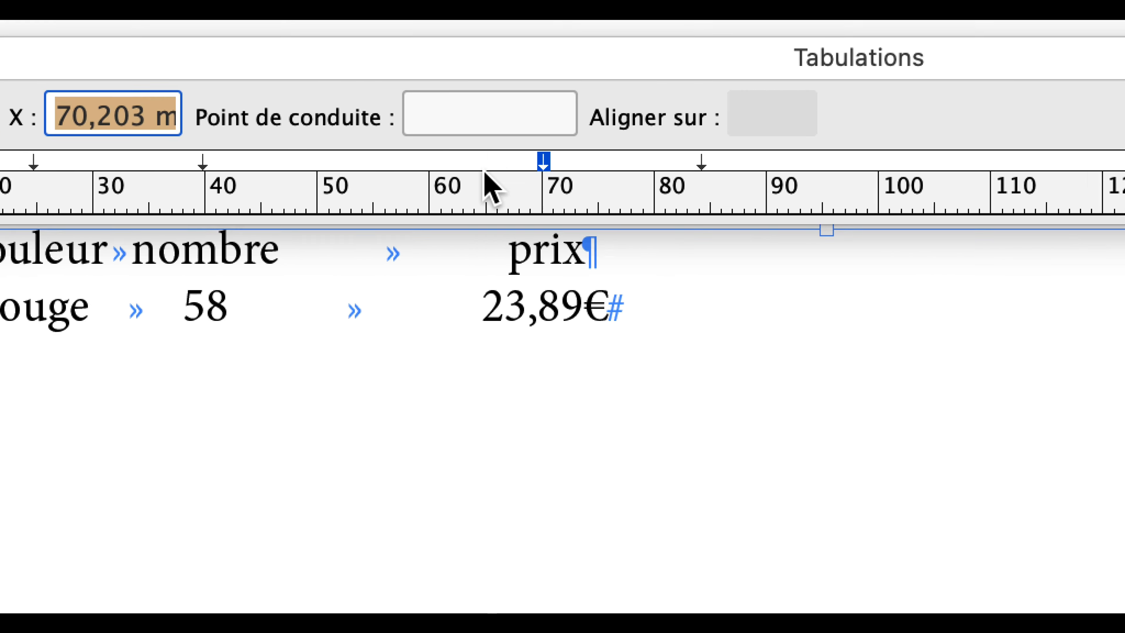
left_click_drag(165, 168, 213, 171)
left_click_drag(439, 172, 475, 170)
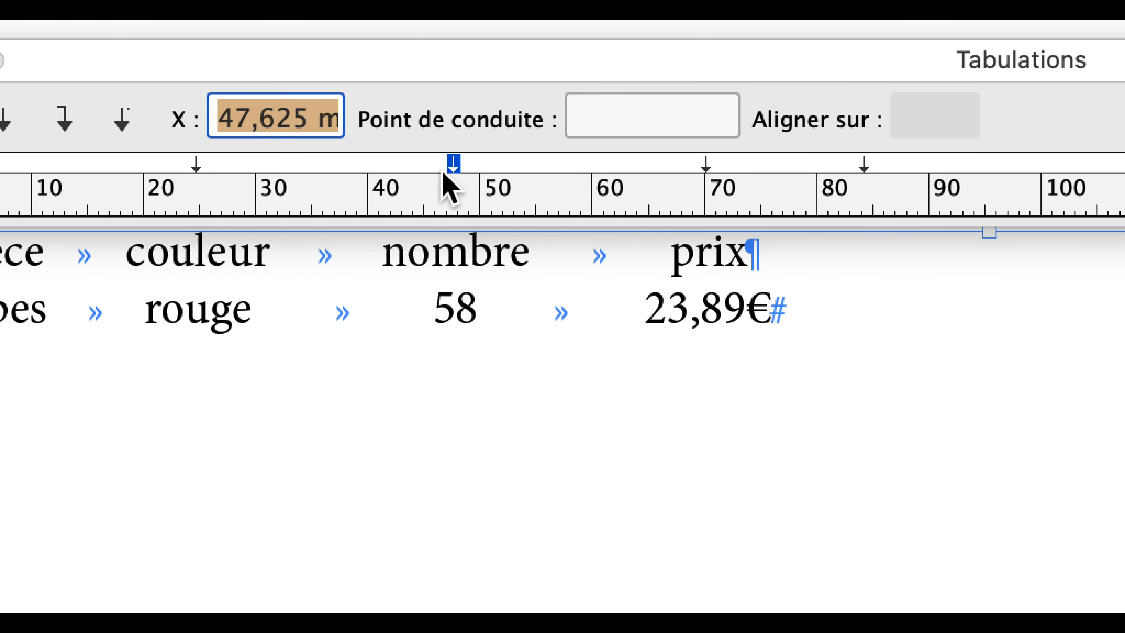
left_click_drag(218, 168, 238, 170)
left_click_drag(396, 170, 425, 171)
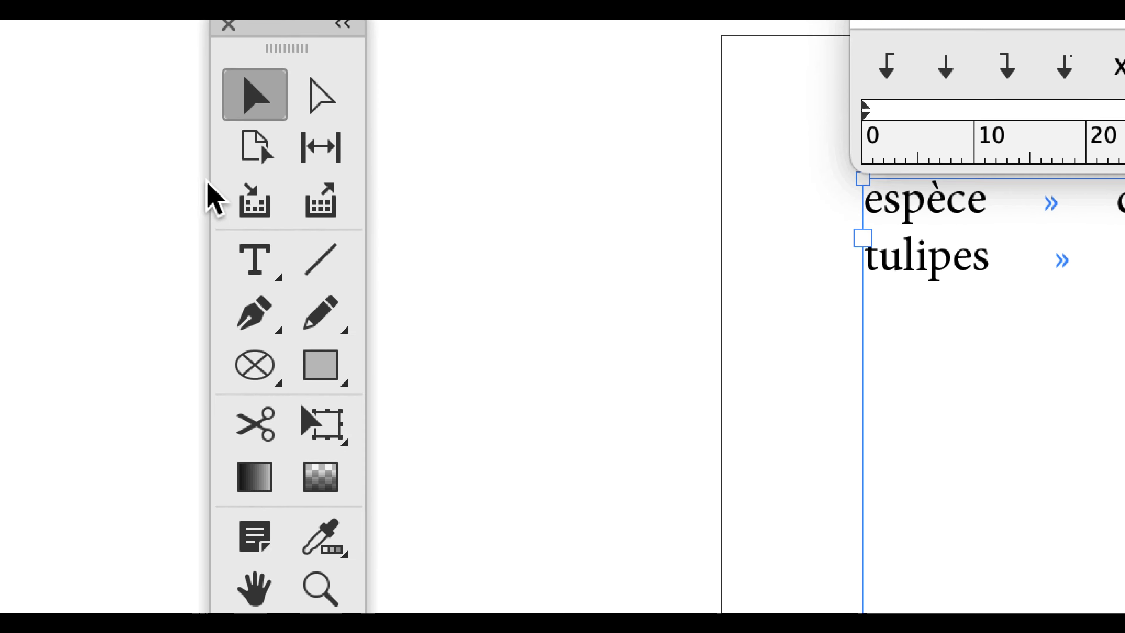
Insert a tab before "espèce" and "tulipes", and move the first centred tab stop to 14,111 mm.
left_click(211, 208)
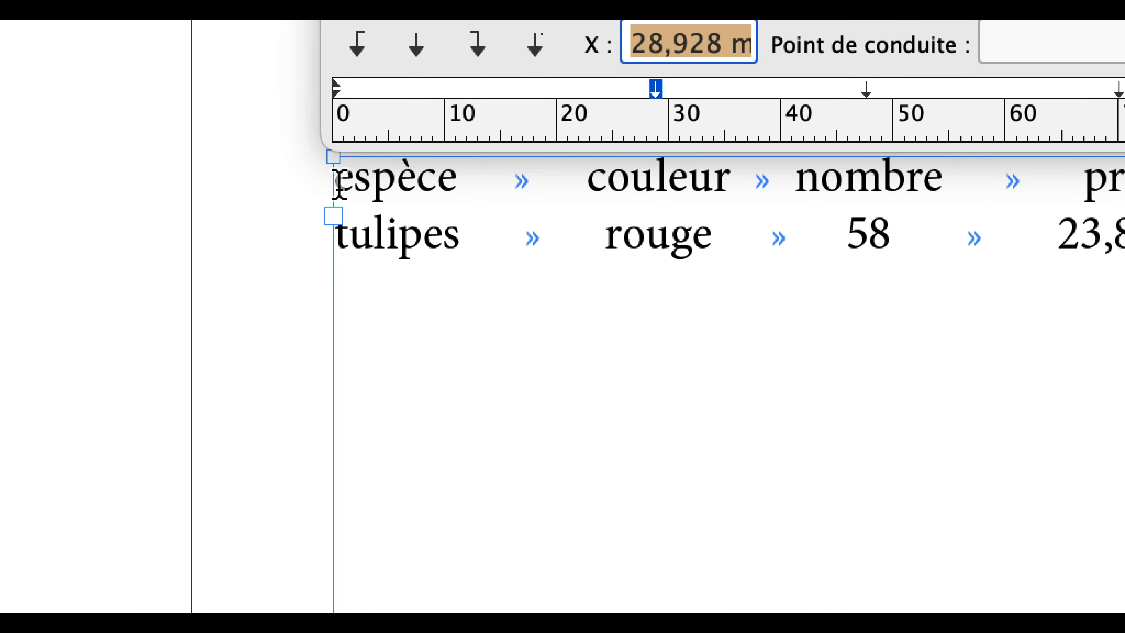
left_click(335, 181)
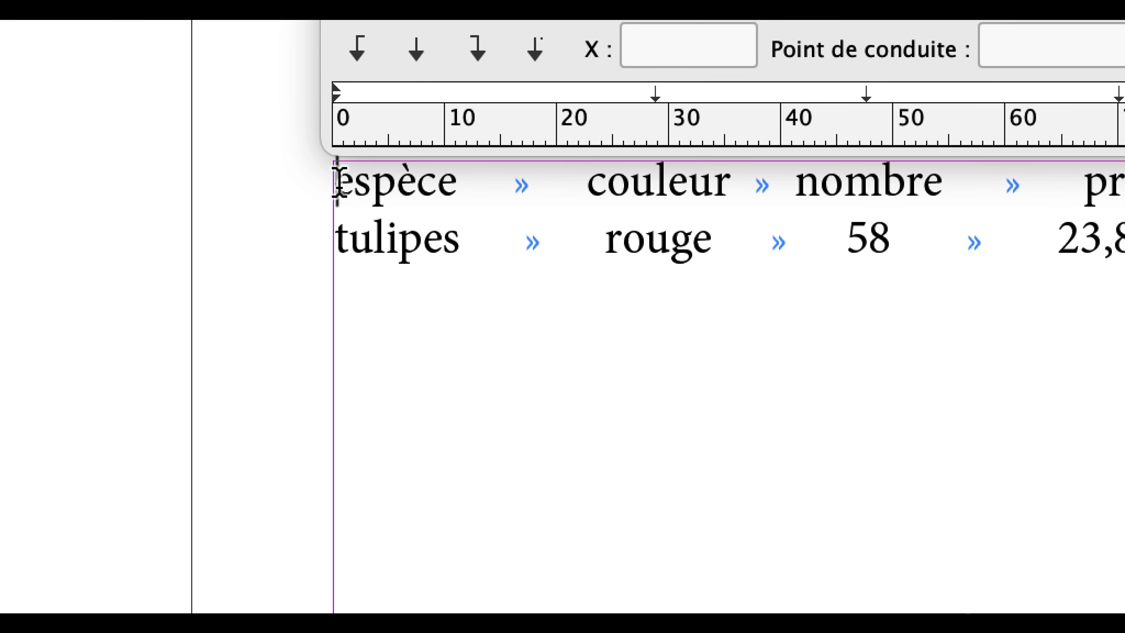
key("Tab")
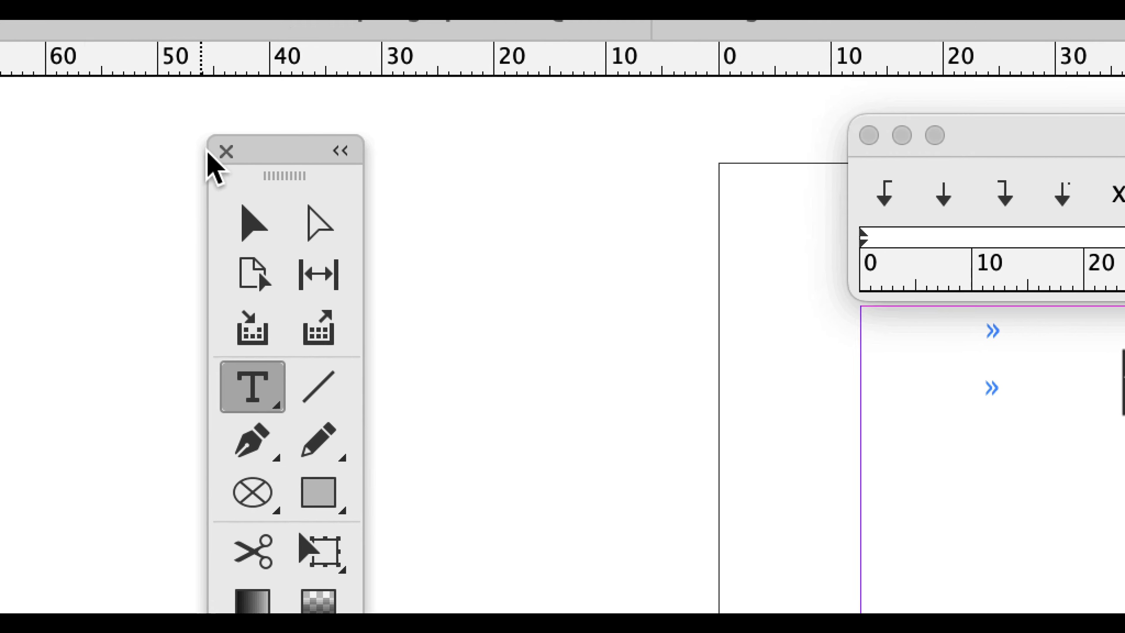
left_click(253, 223)
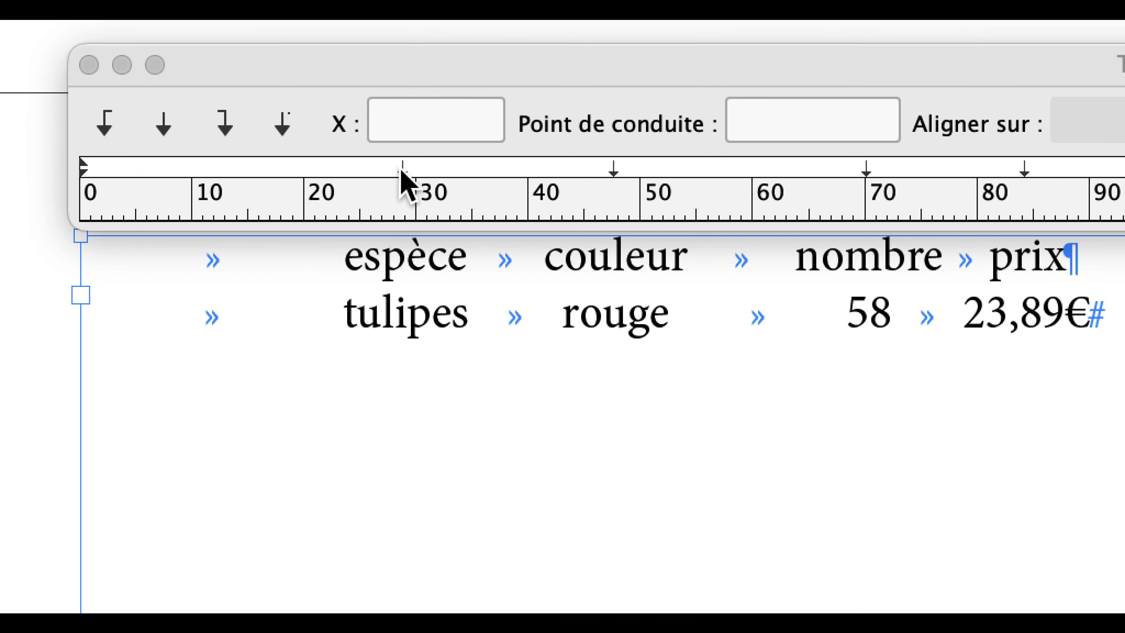
left_click_drag(401, 171, 237, 170)
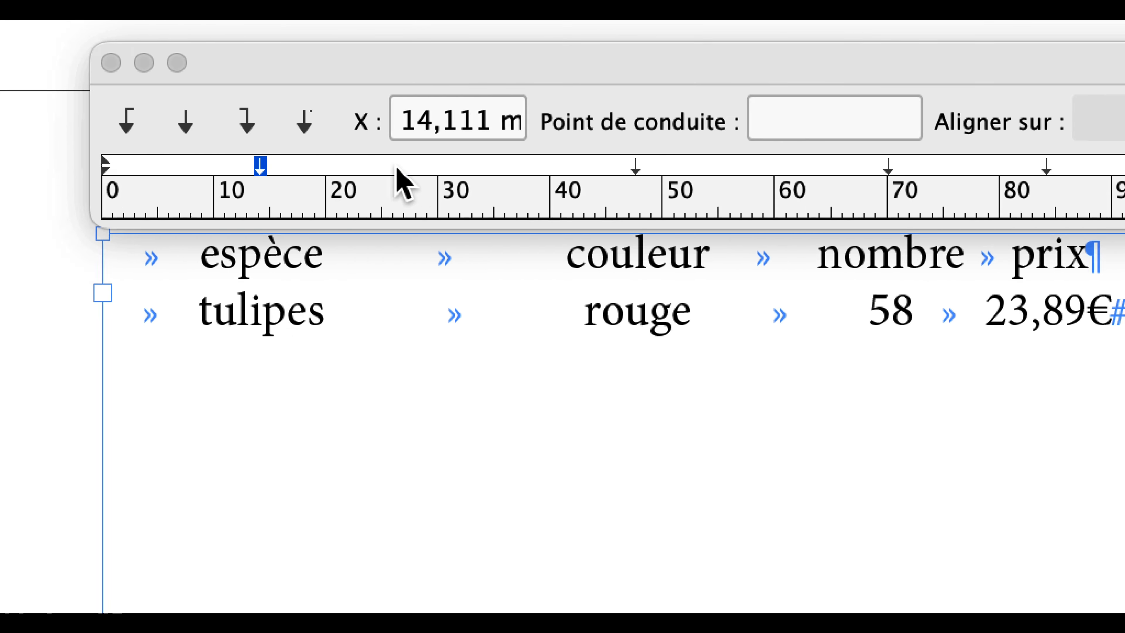
left_click_drag(745, 167, 682, 167)
left_click_drag(429, 171, 410, 185)
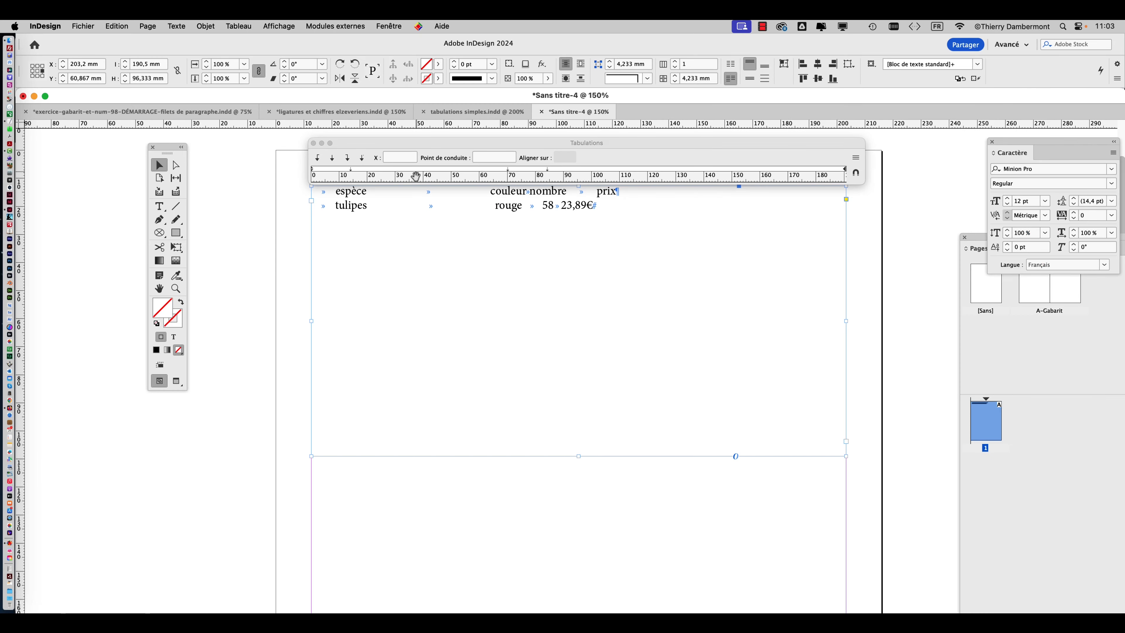
key("super+z")
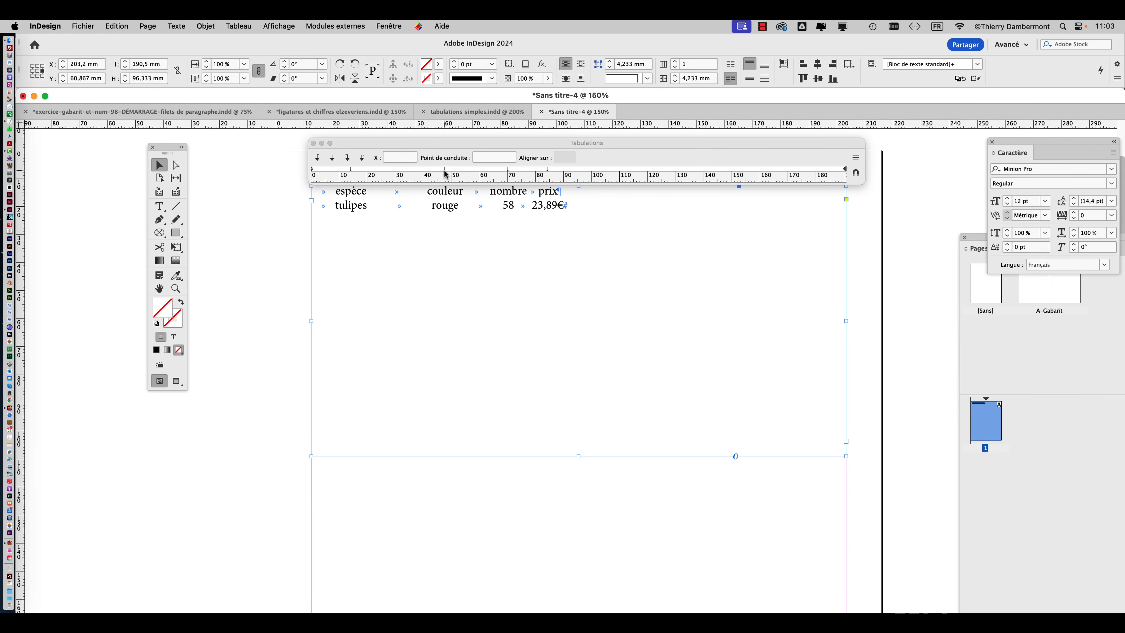
Move the second centred tab stop to about 37 mm and the third to 59,619 mm.
left_click_drag(446, 174, 418, 174)
left_click_drag(507, 172, 478, 172)
left_click(506, 174)
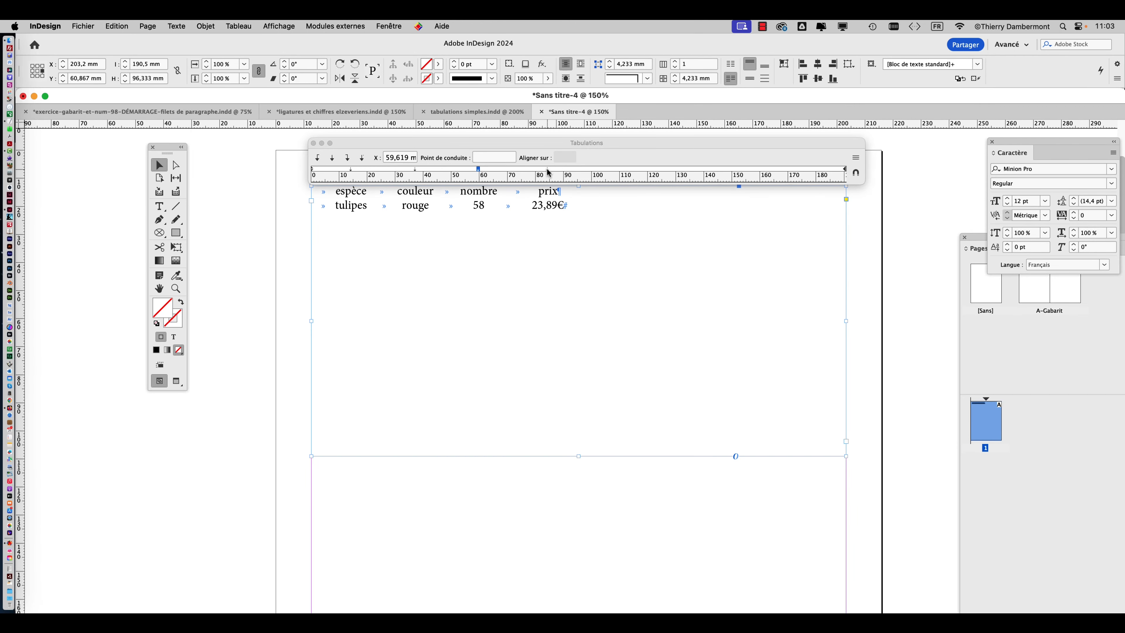
Move the fourth centred tab stop to 81,139 mm and set the first one to exactly 15 mm.
left_click_drag(549, 172, 539, 172)
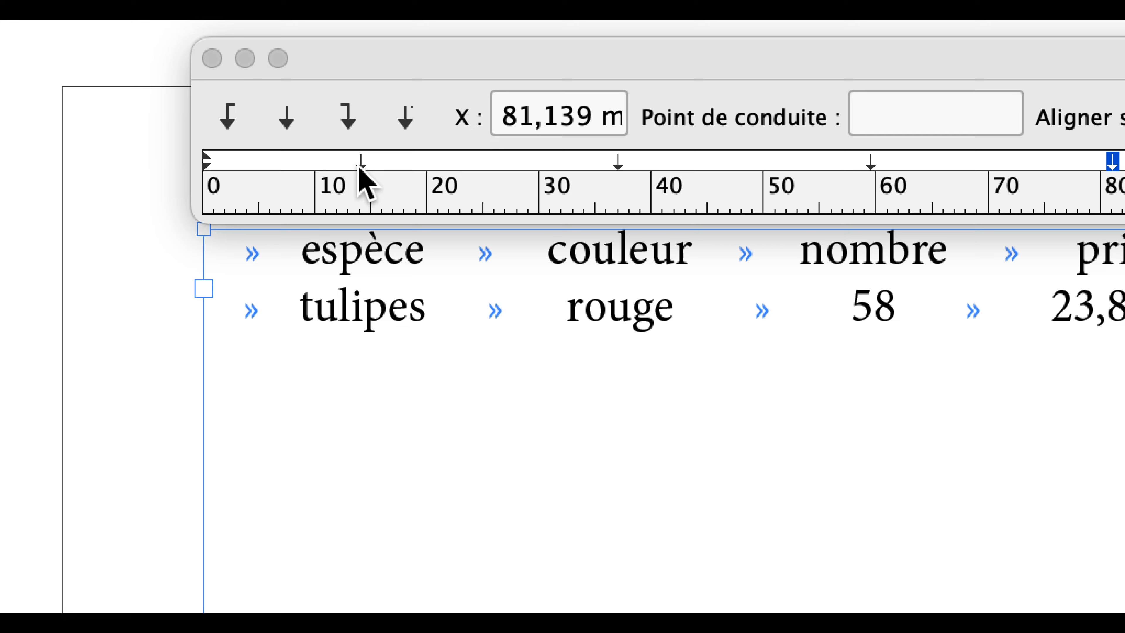
left_click(361, 165)
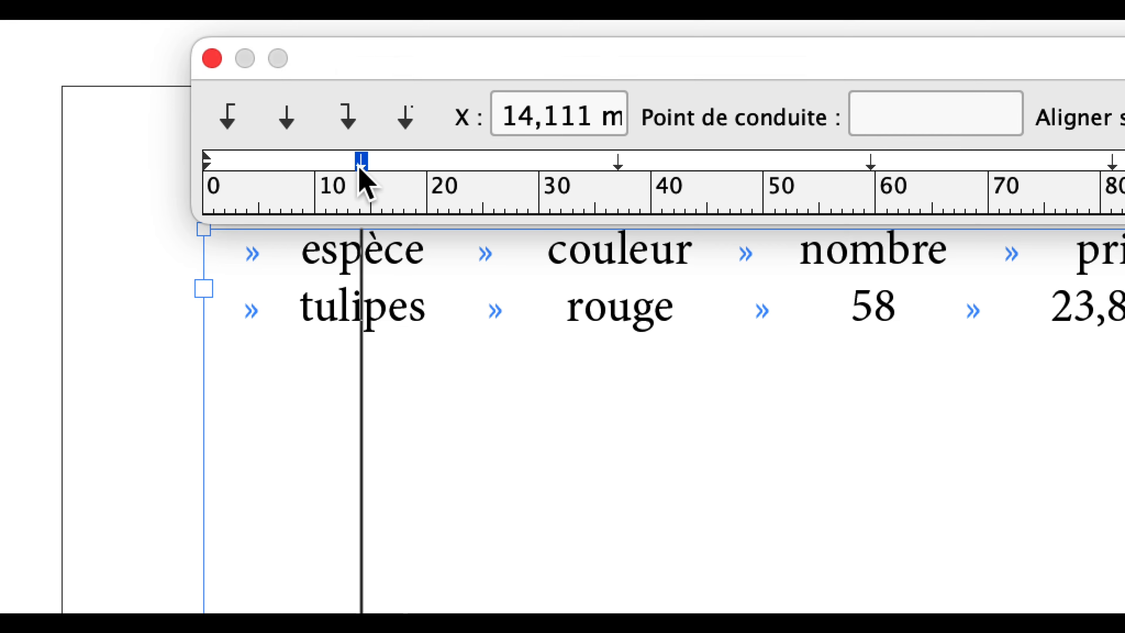
left_click_drag(502, 118, 524, 119)
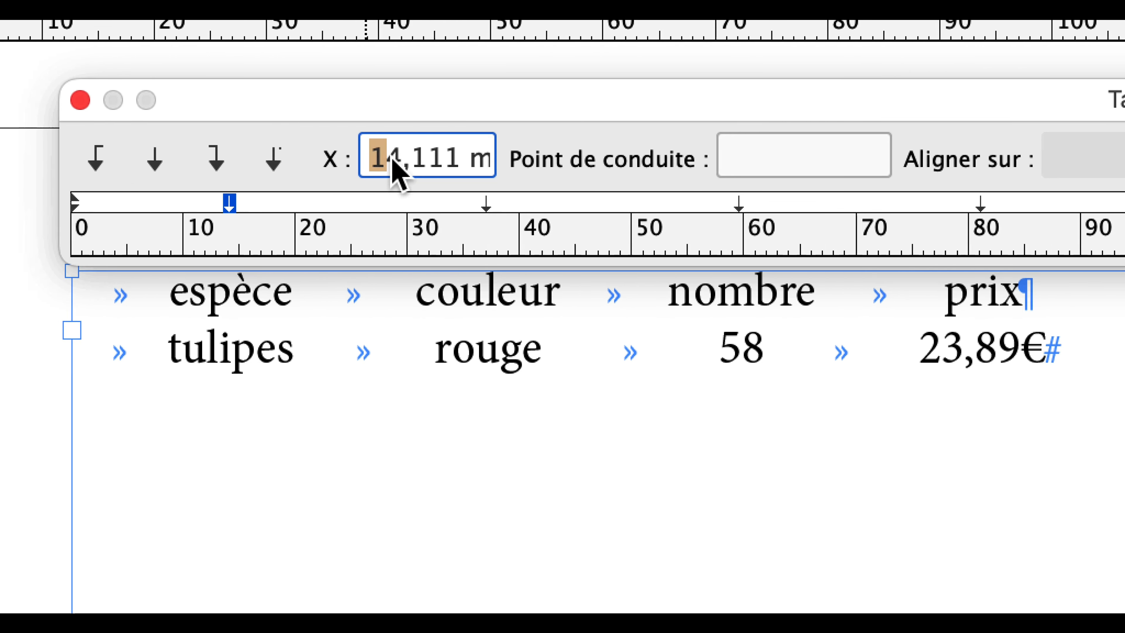
left_click_drag(392, 162, 494, 167)
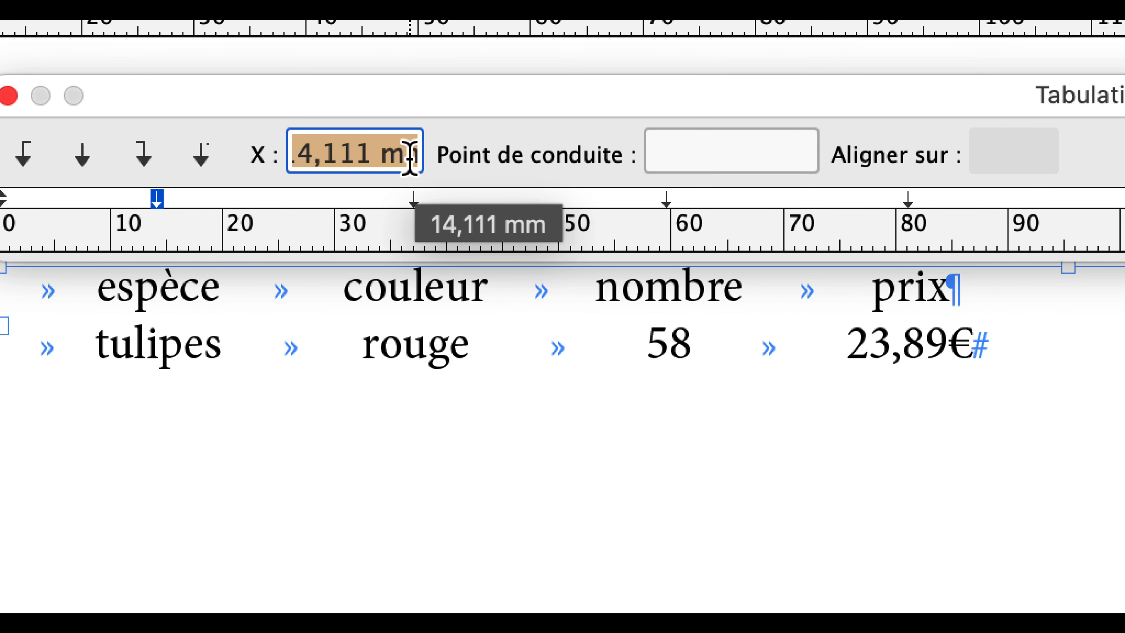
type("1")
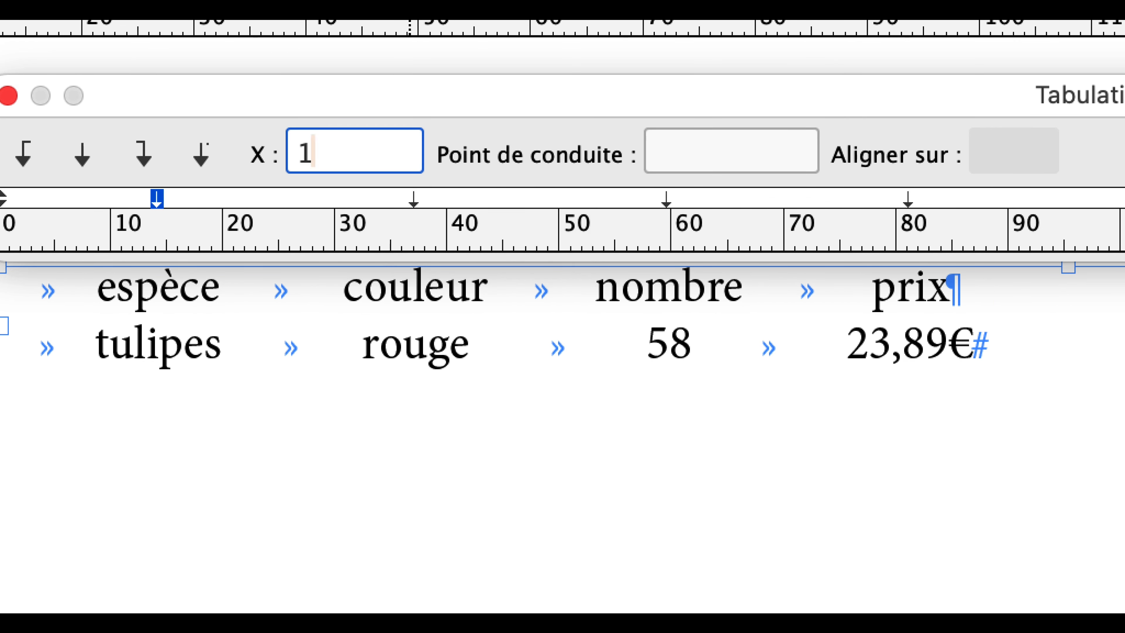
type("5")
key("Tab")
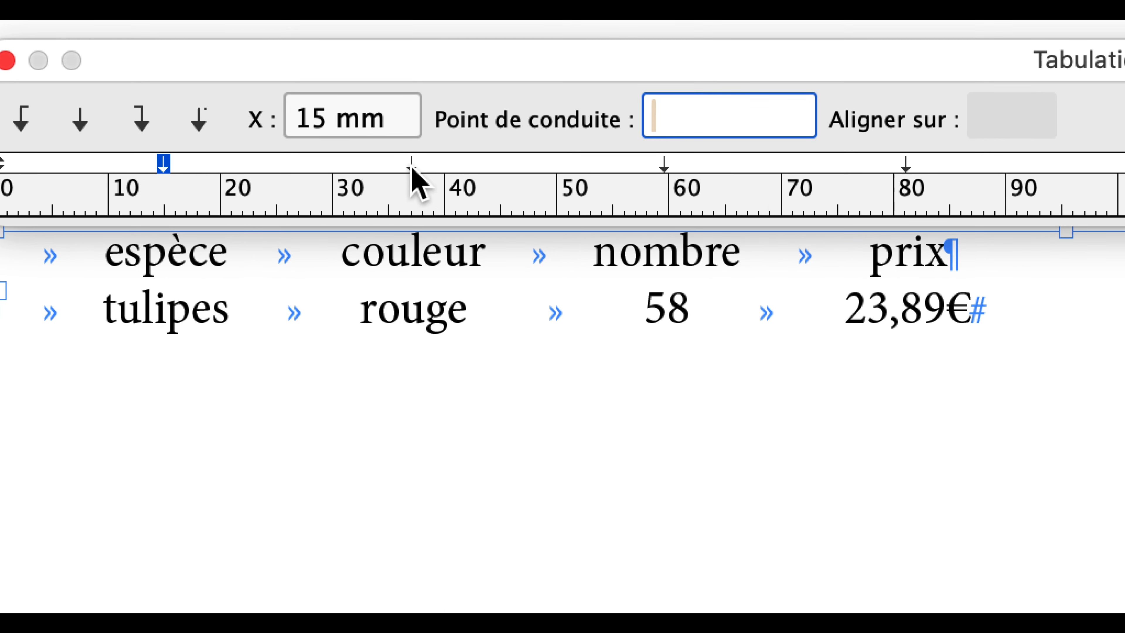
Try the second centred tab stop at 45 mm and at 30 mm.
left_click(400, 200)
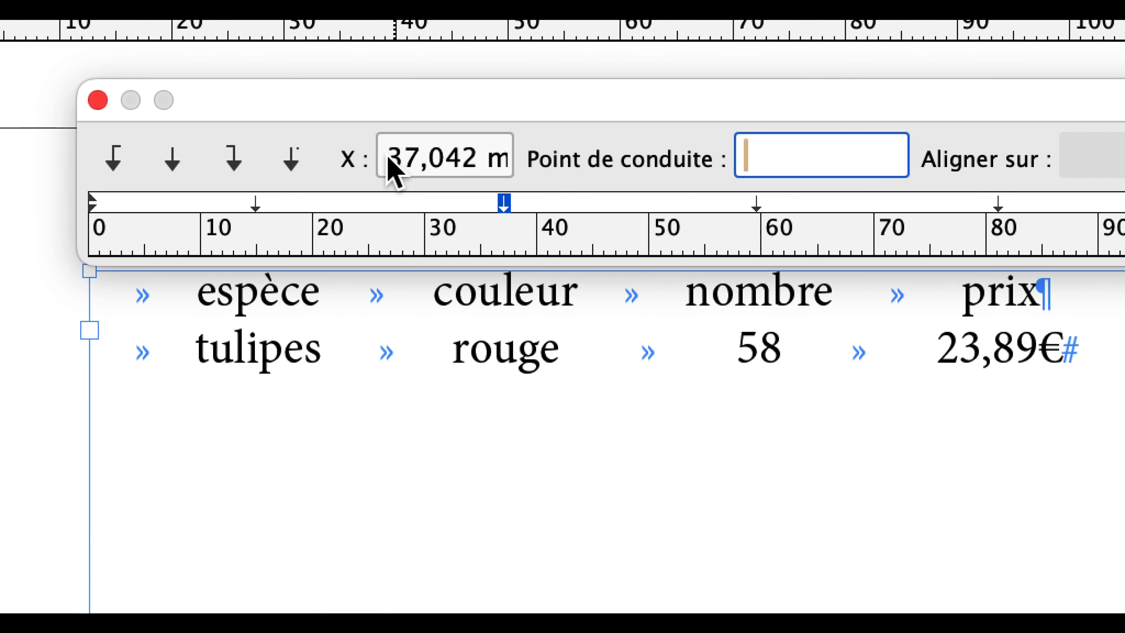
left_click(377, 149)
left_click_drag(375, 148, 526, 178)
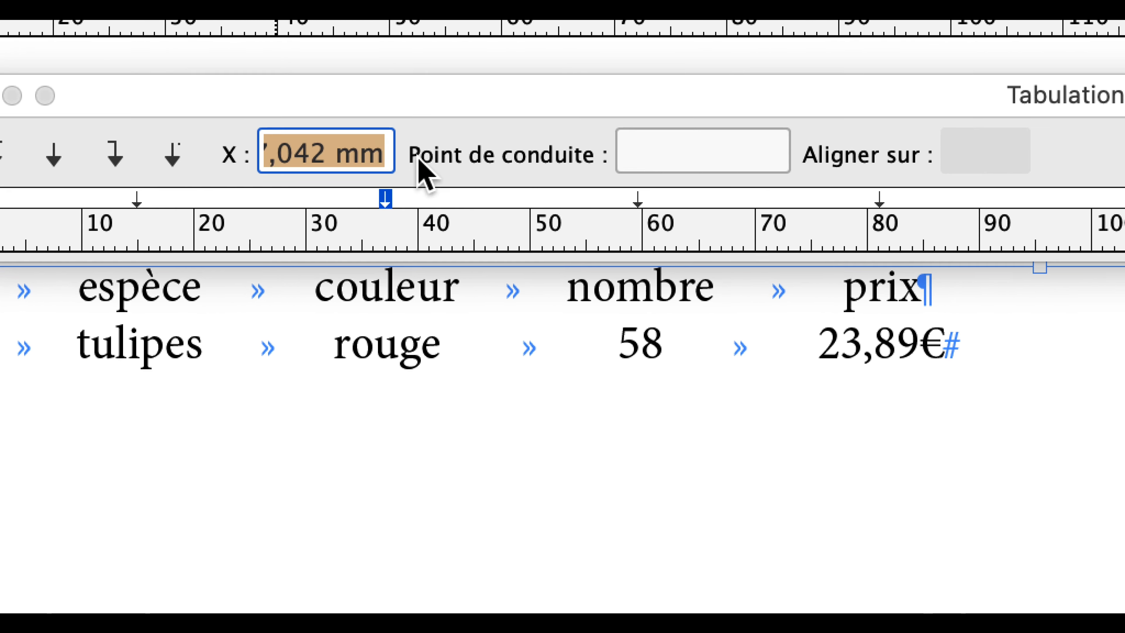
key("Tab")
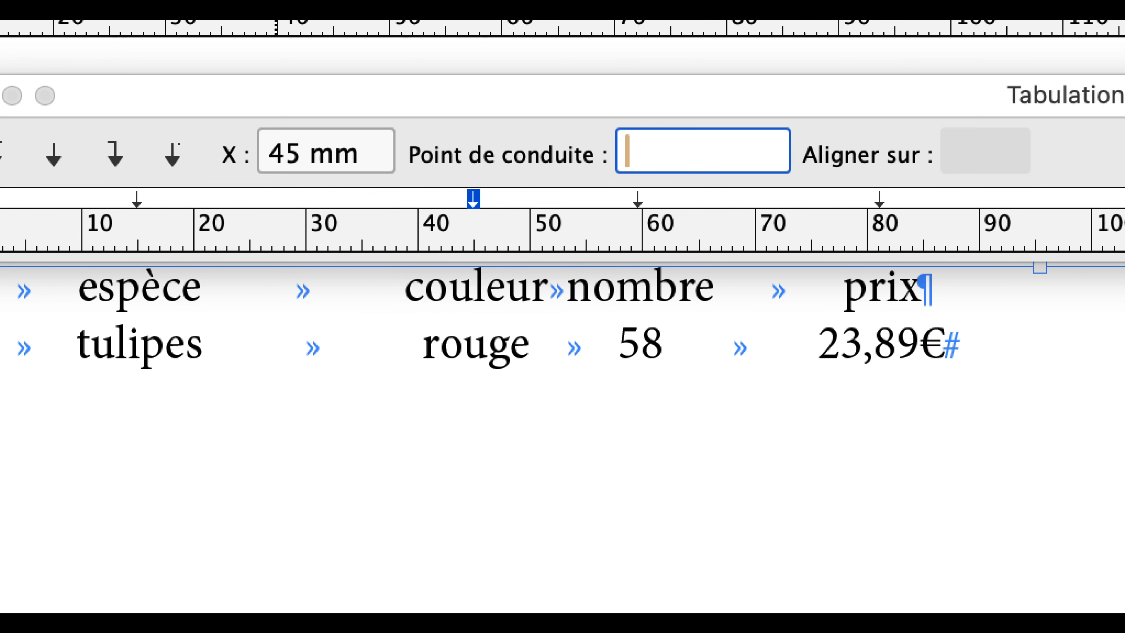
left_click(377, 170)
left_click_drag(377, 171, 266, 175)
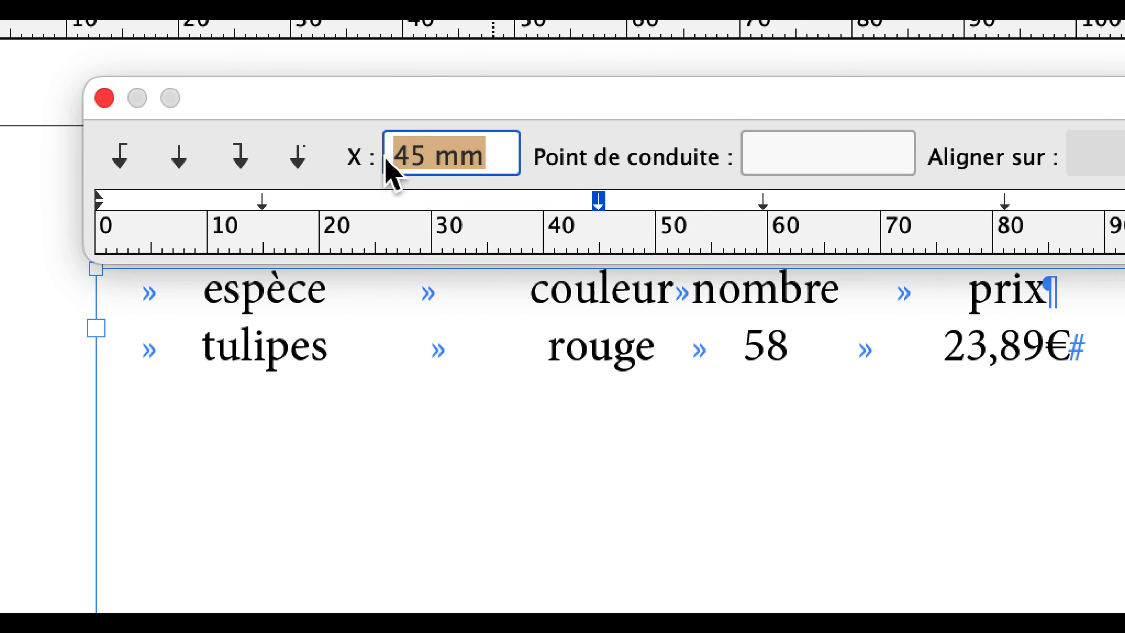
key("Tab")
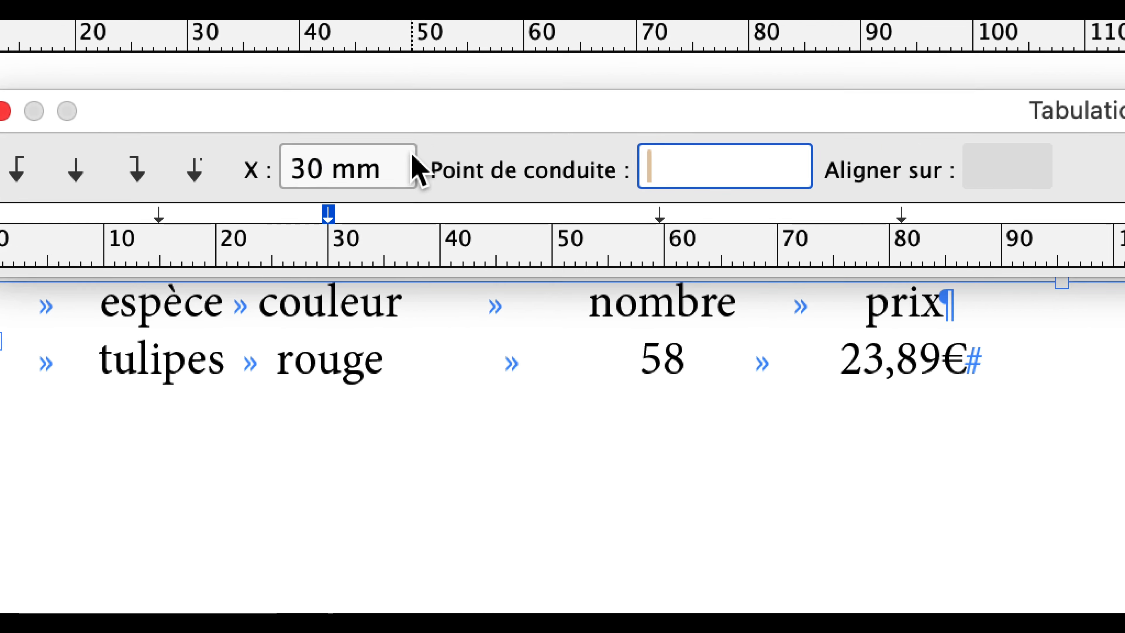
Set the position of the second centred tab stop to 40 mm.
left_click_drag(505, 160, 370, 170)
type("4")
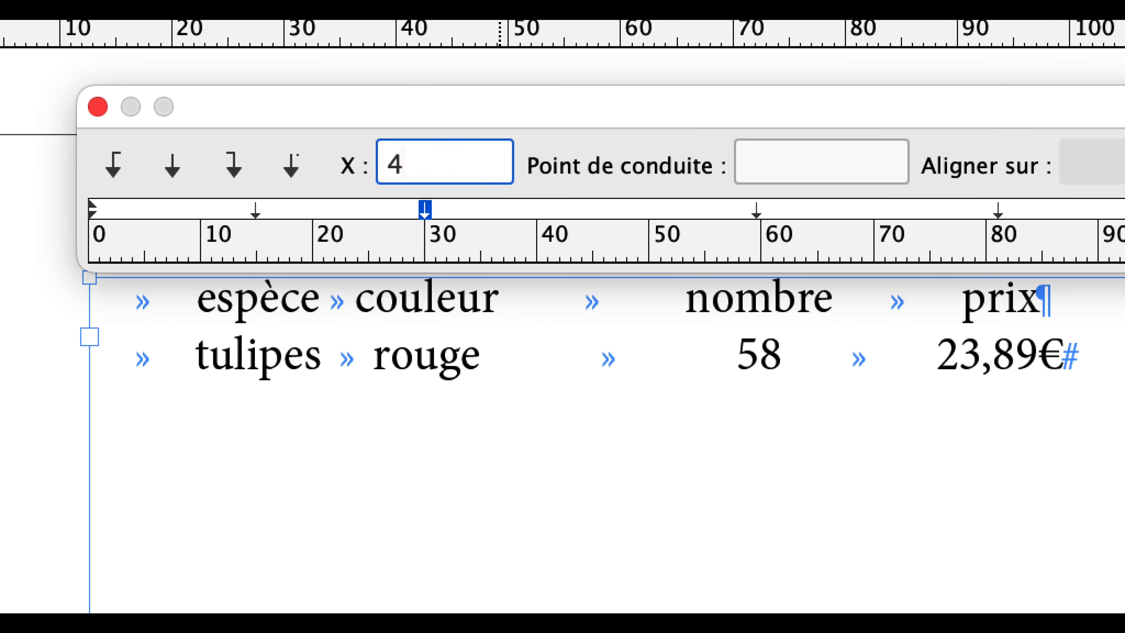
type("0")
key("Tab")
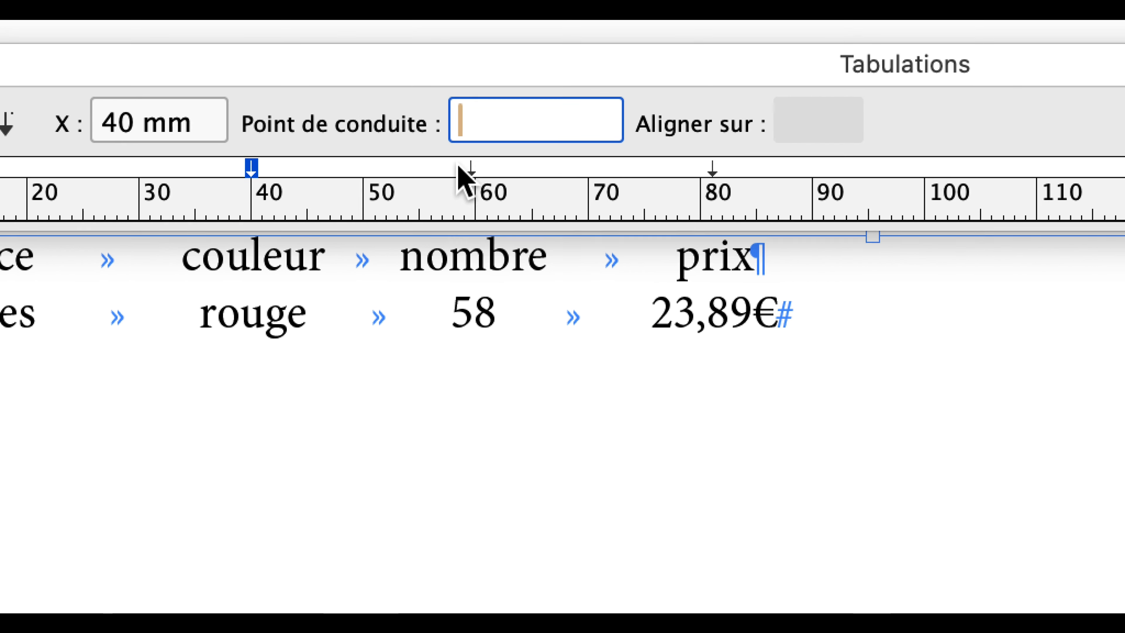
Set the third centred tab stop, above the "nombre" column, to 65 mm.
left_click(470, 168)
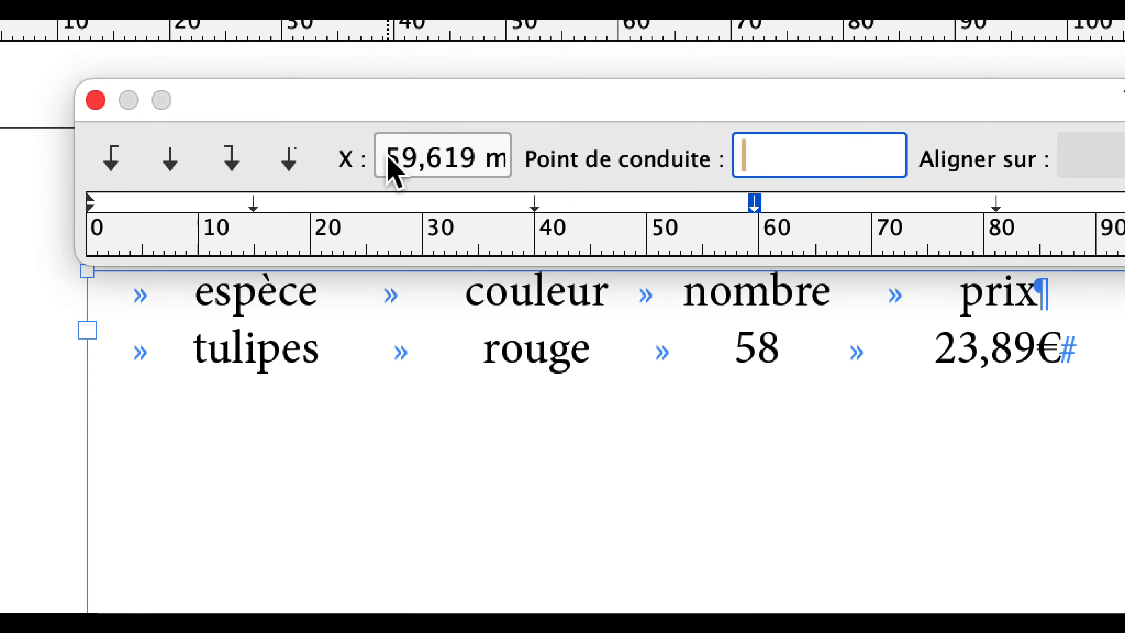
left_click_drag(96, 128, 198, 133)
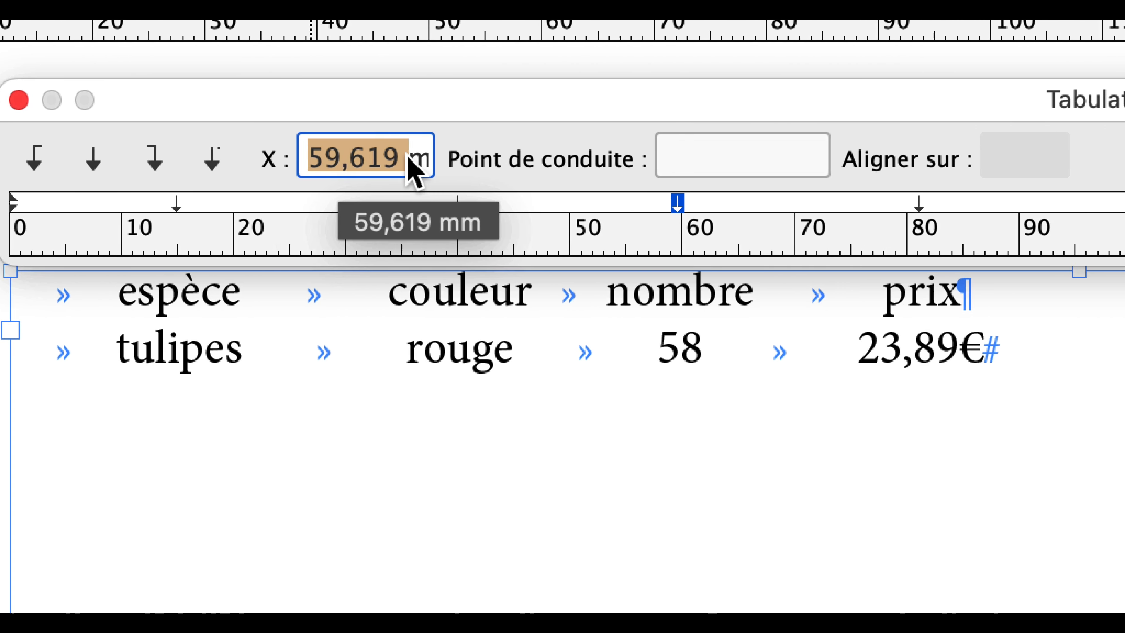
left_click_drag(414, 169, 473, 171)
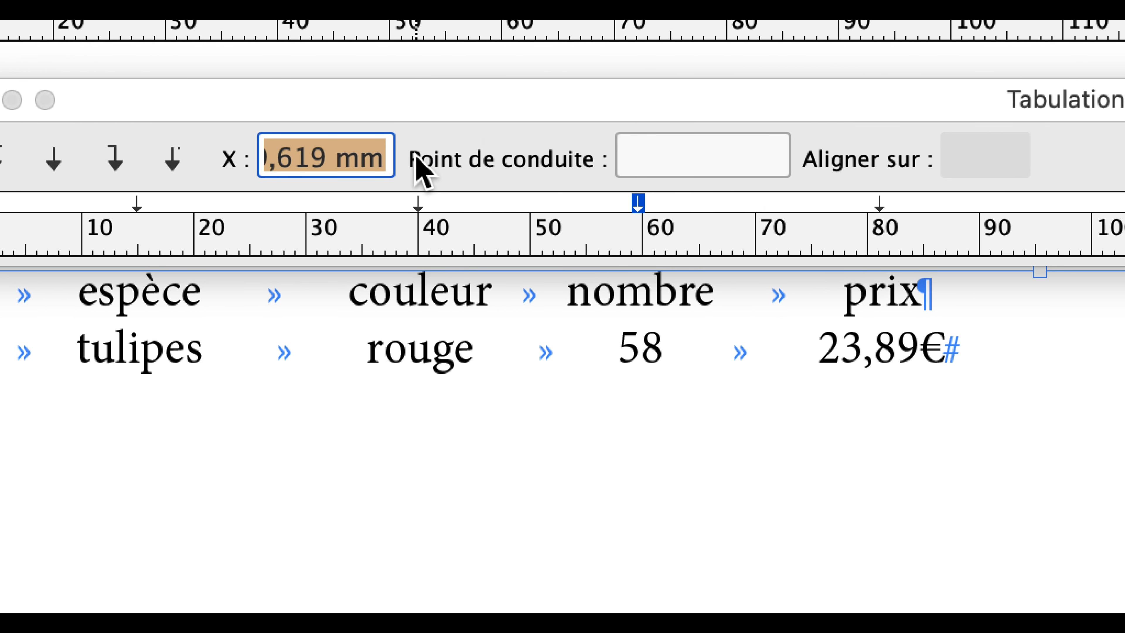
type("65")
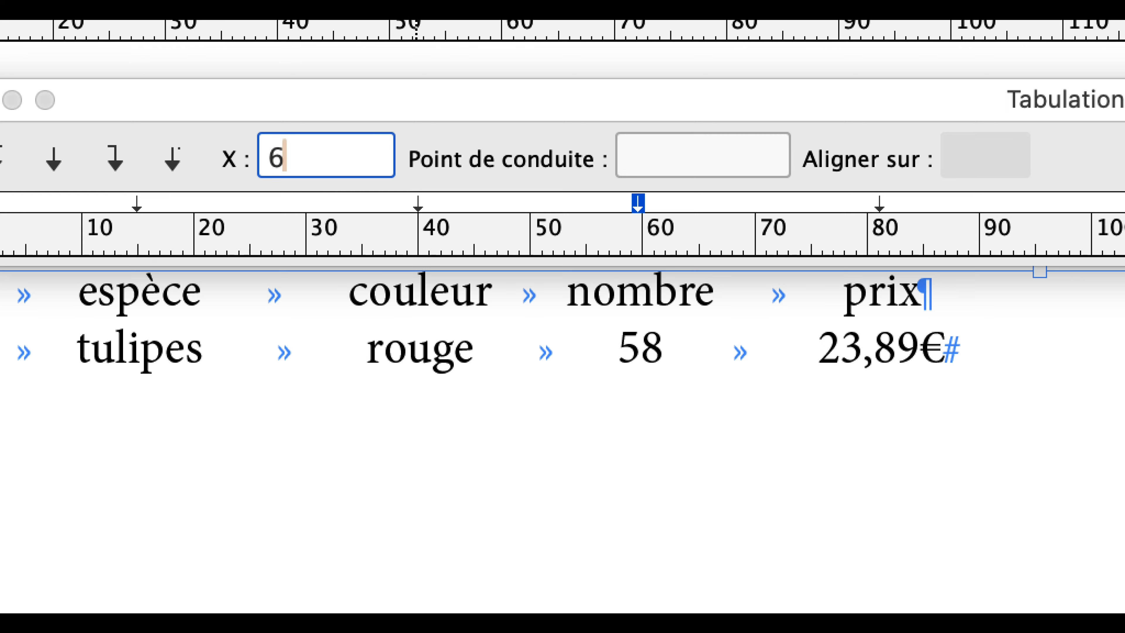
key("Tab")
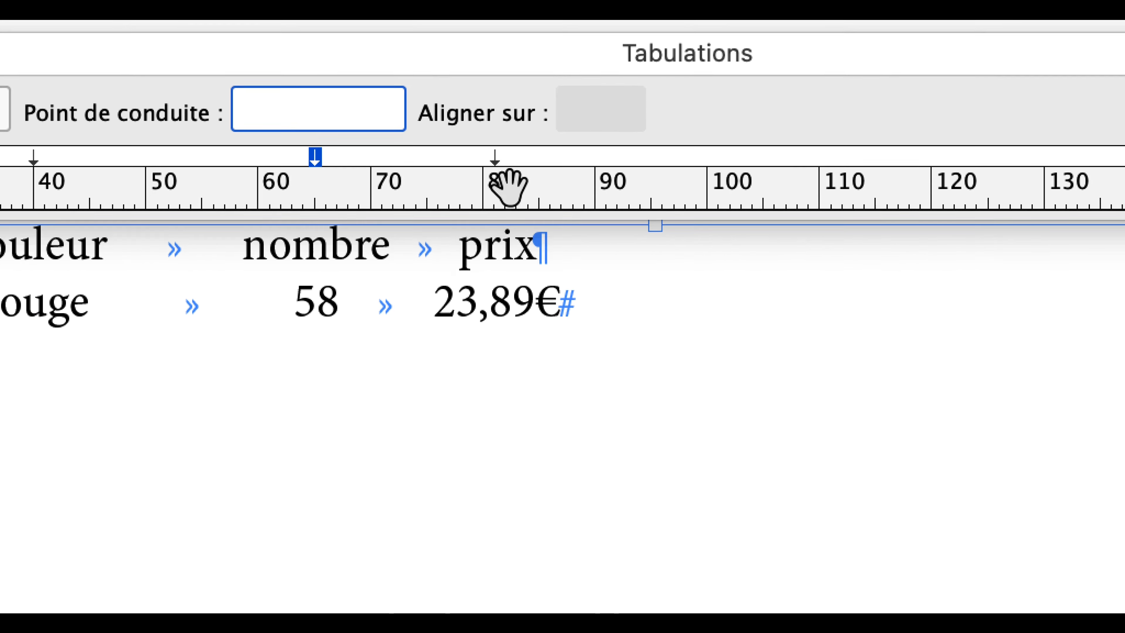
Set the fourth centred tab stop, above the "prix" column, to 90 mm.
left_click(620, 164)
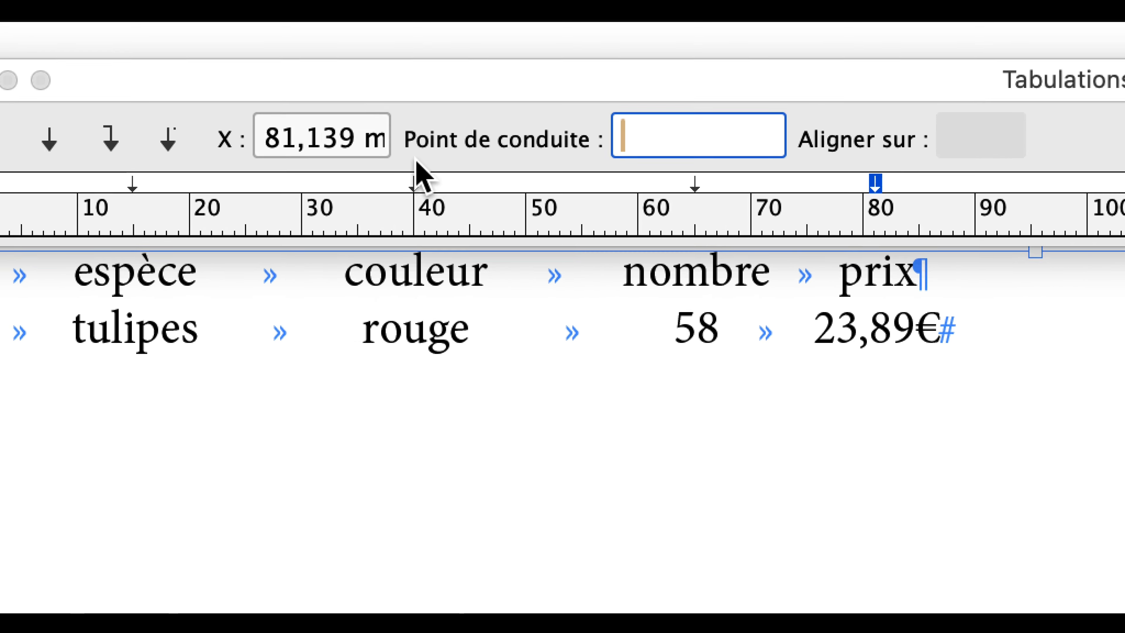
left_click(217, 124)
left_click_drag(392, 171, 538, 173)
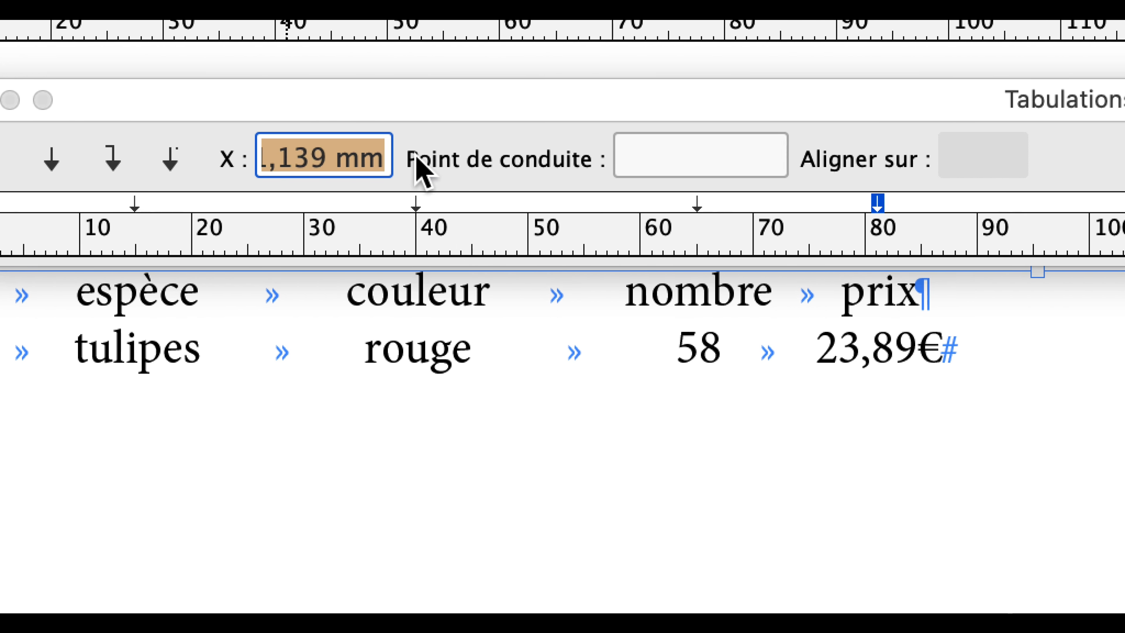
type("90")
key("Tab")
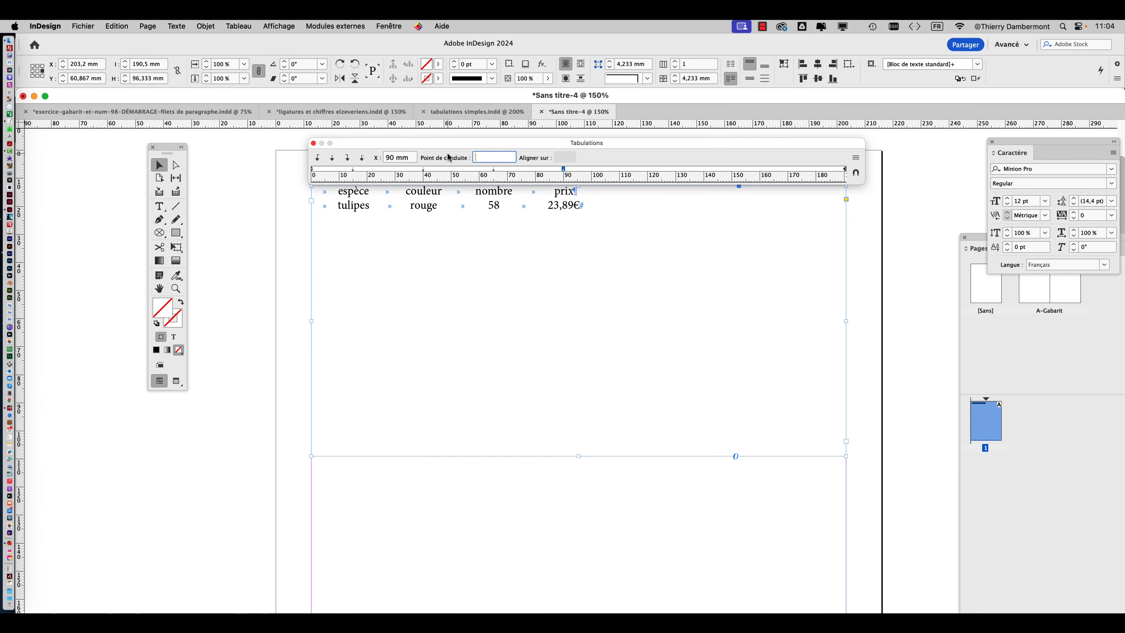
Save the document as "tabulations - 01.indd" in the VENDREDI folder.
left_click(83, 25)
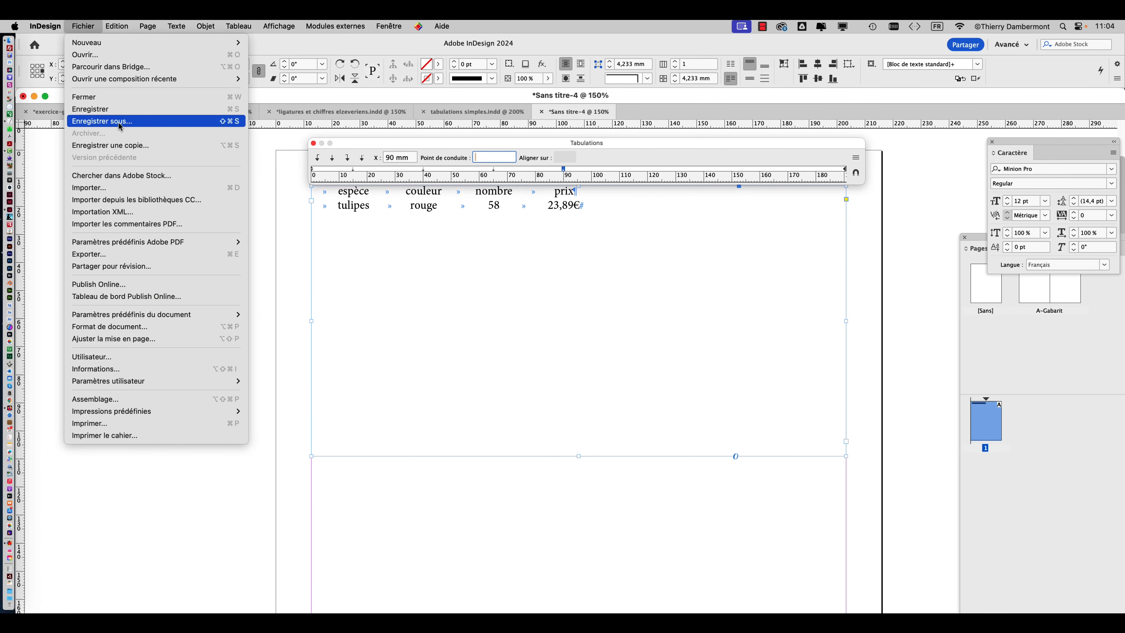
left_click(129, 126)
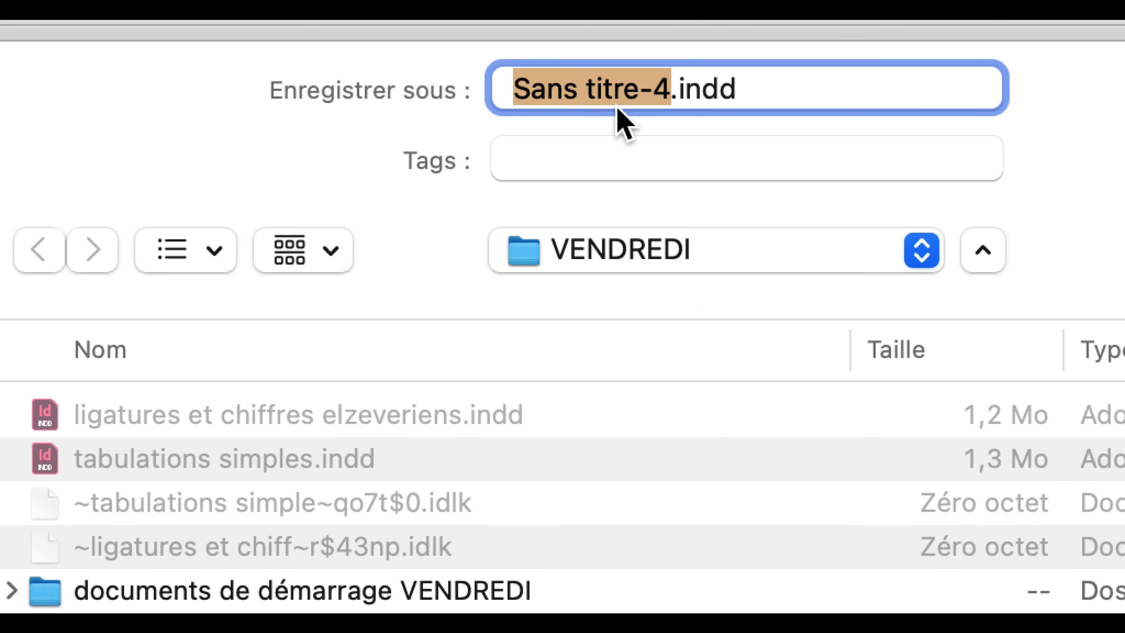
type("tabulations")
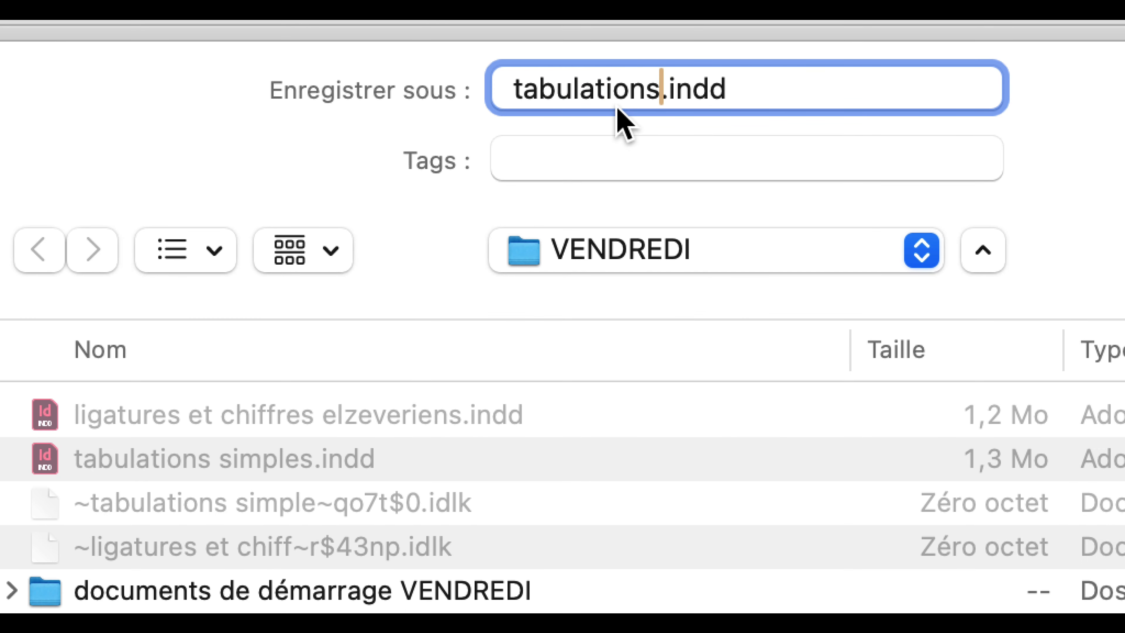
type(" - 01")
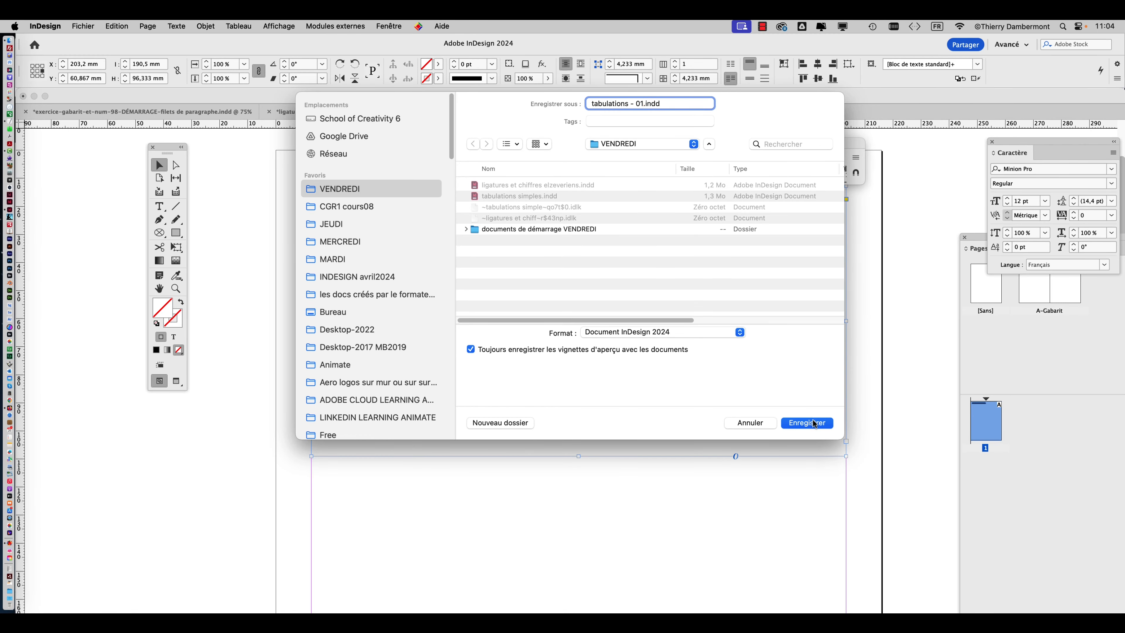
left_click(814, 423)
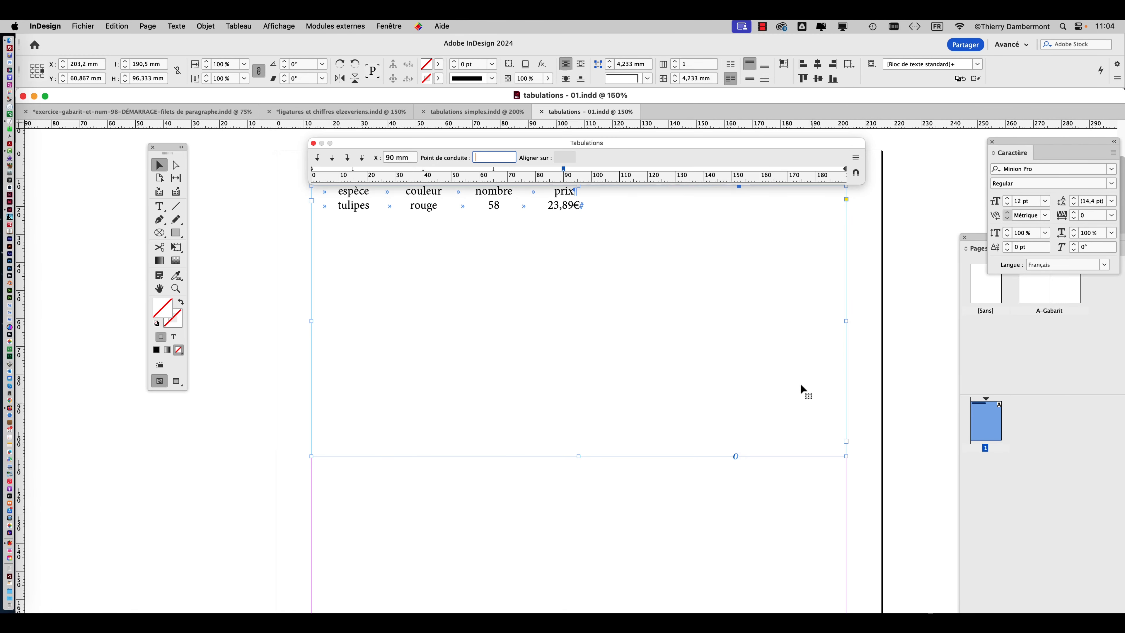
Start a new line after "23,89€" with a leading tab and the tab-separated entries "roses" and "jaunes".
left_click(423, 168)
left_click(159, 206)
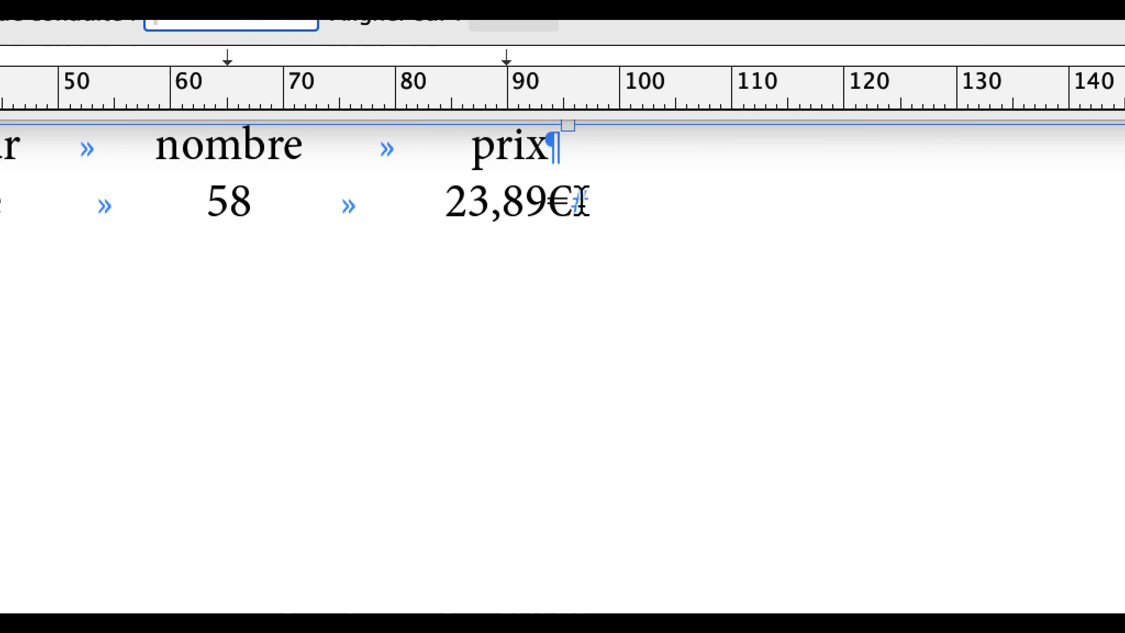
left_click(580, 202)
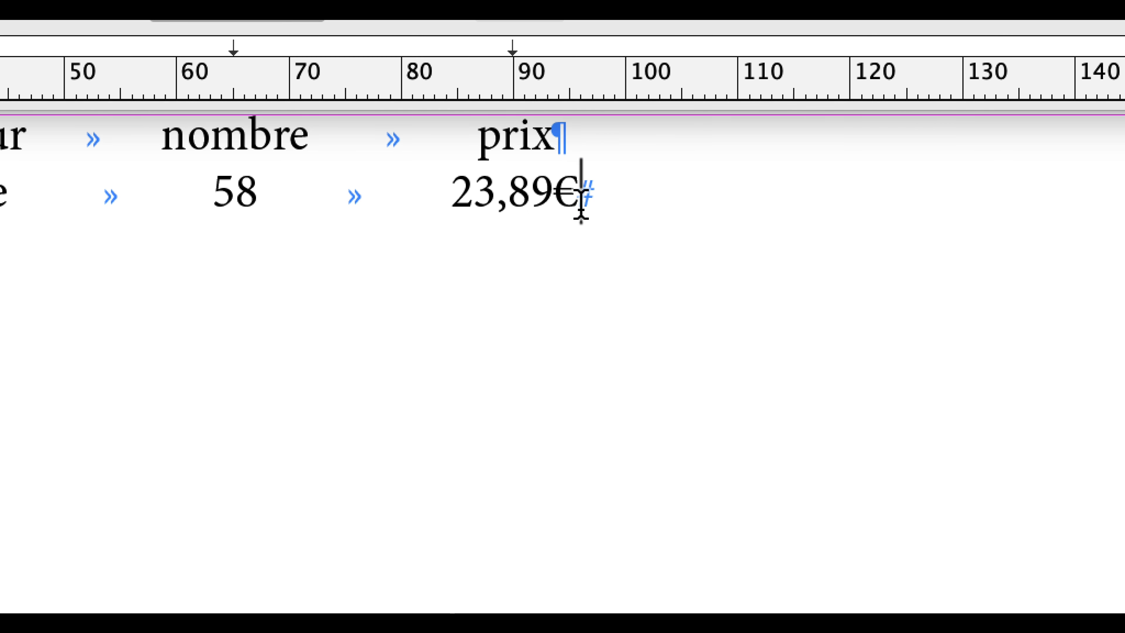
key("Return")
key("Tab")
type("roses")
key("Tab")
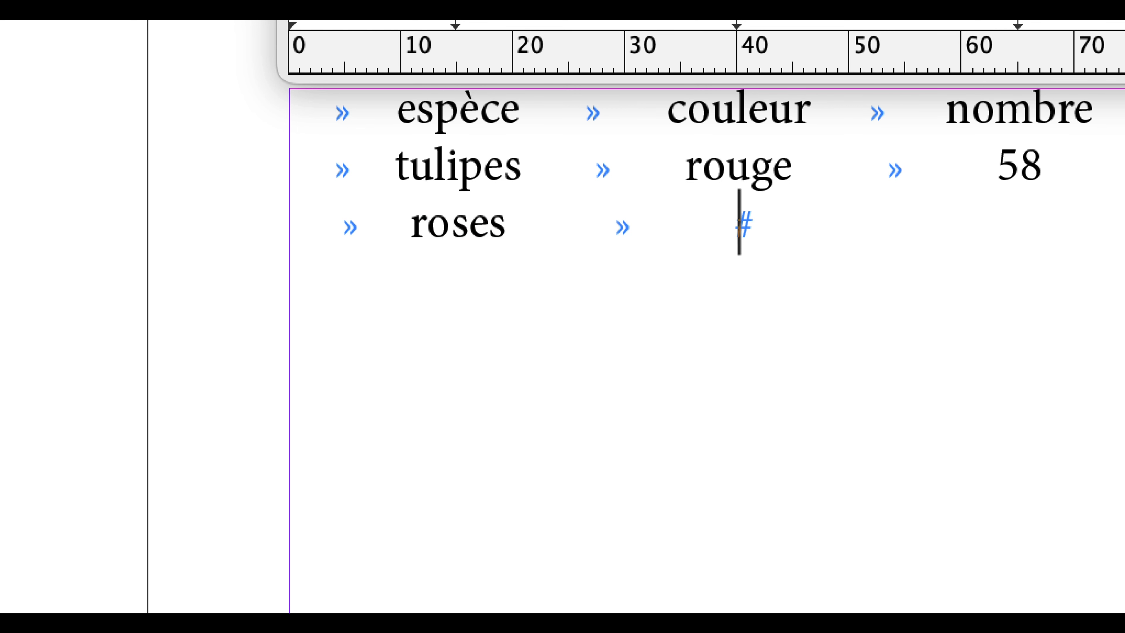
type("jaunes")
key("Tab")
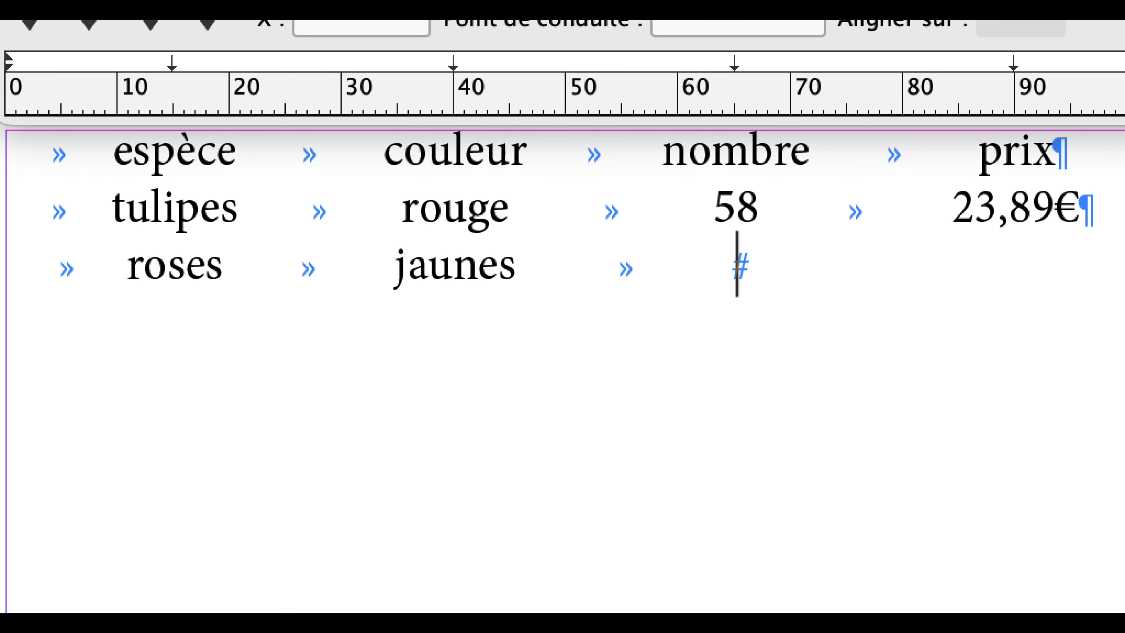
Complete the roses line with 16 in the "nombre" column and 125,00€ in the "prix" column.
type("16")
key("Tab")
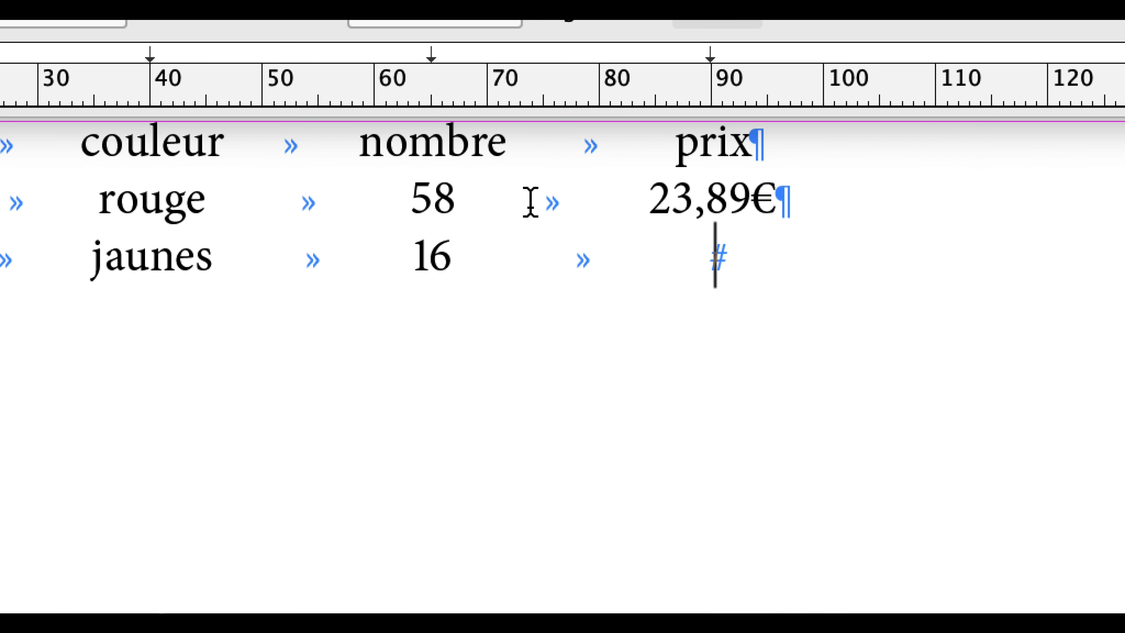
type("125")
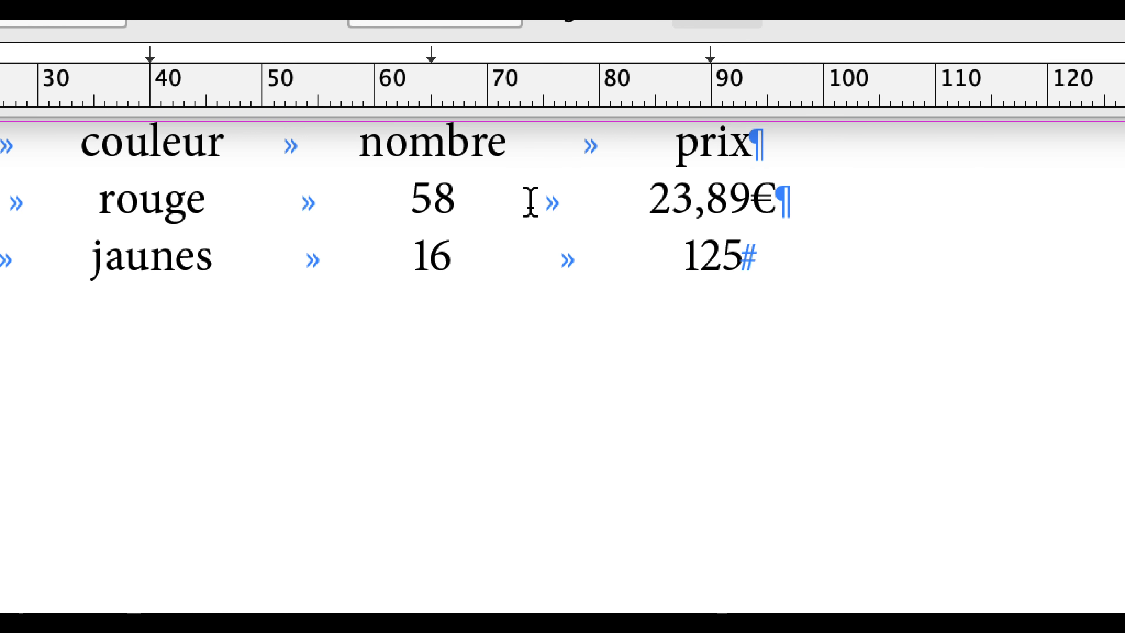
type(",")
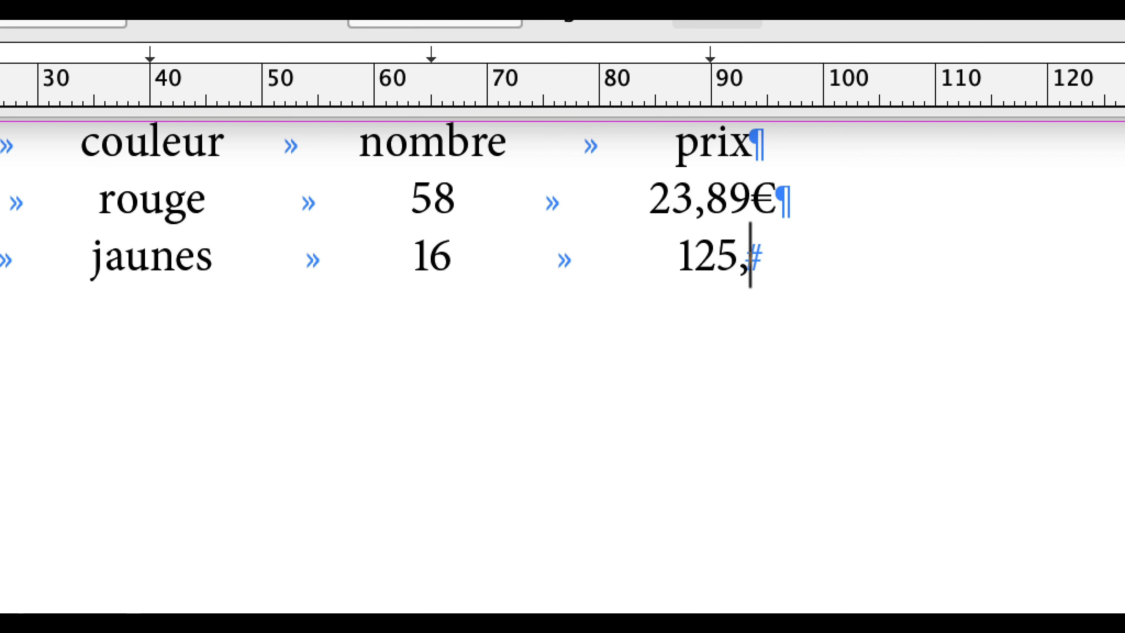
type("00")
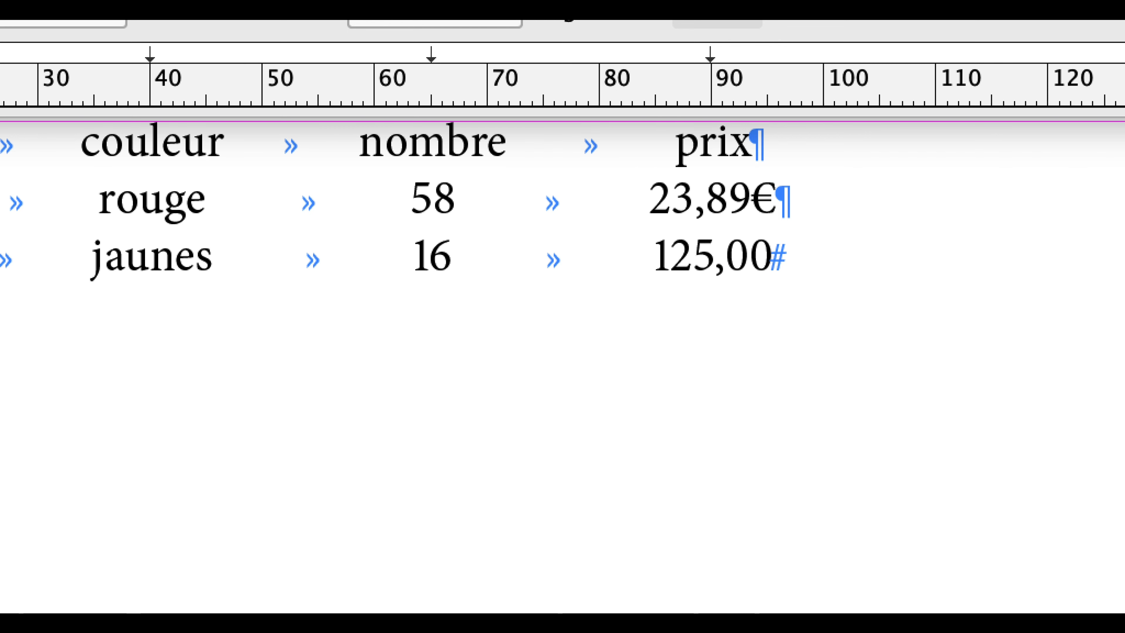
type("€")
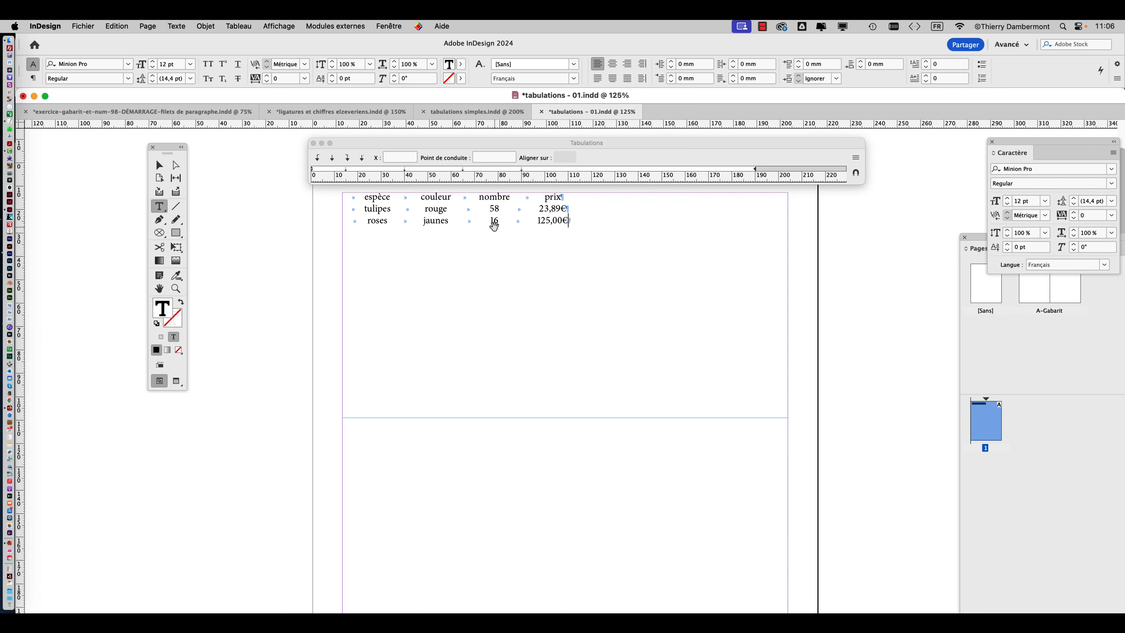
Save the document with the completed roses line.
left_click(83, 26)
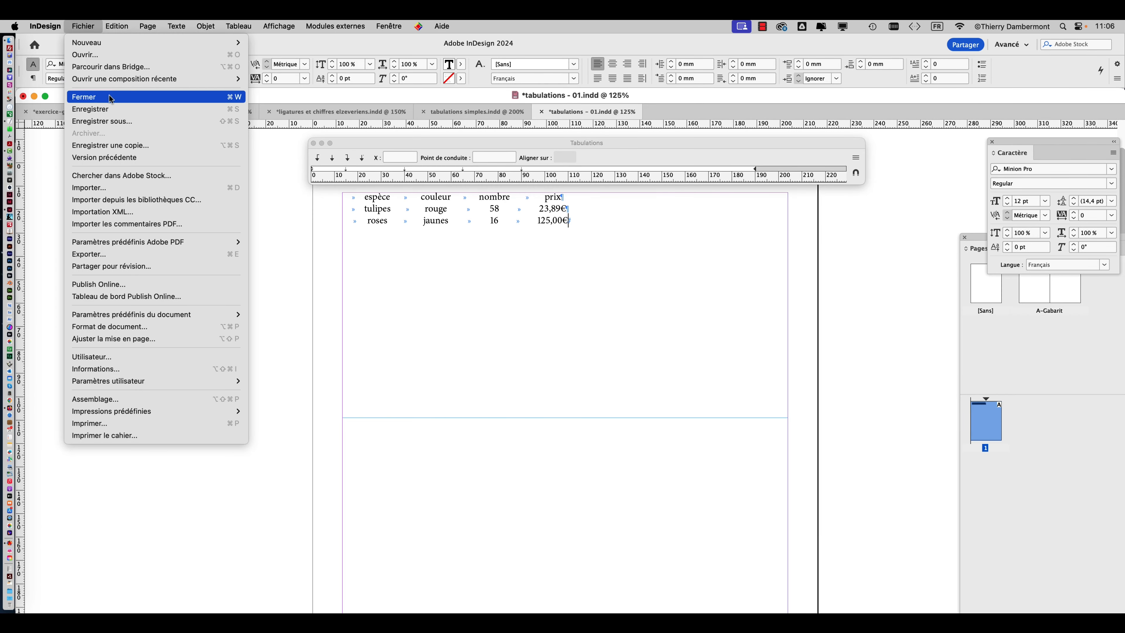
left_click(114, 111)
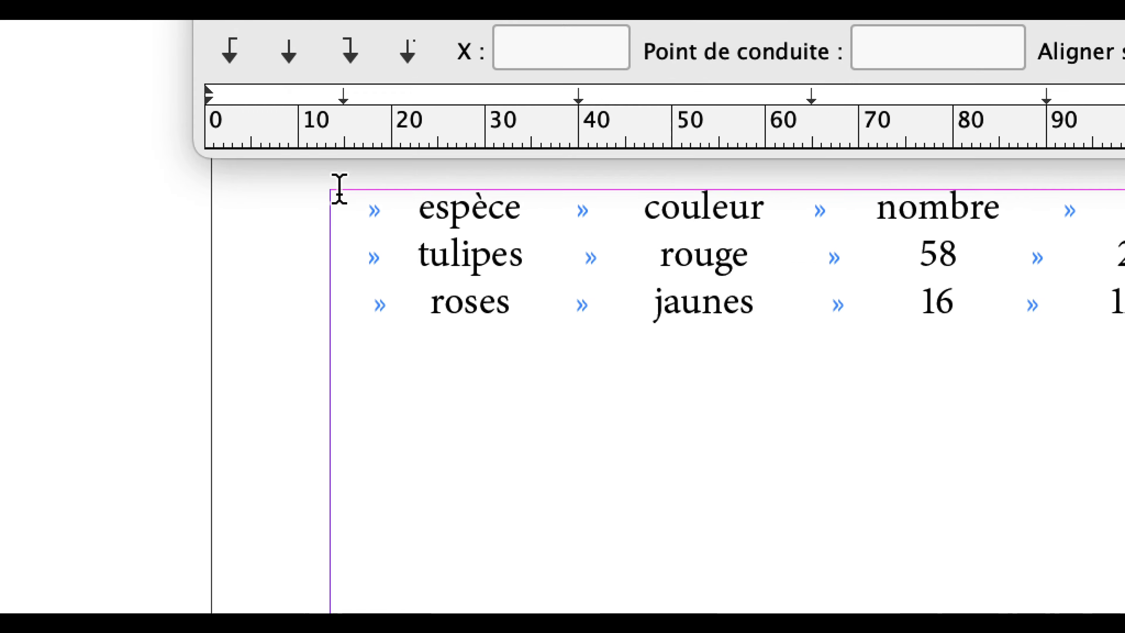
Format the header line from "espèce" to "prix" in Bold at 14 pt.
left_click_drag(336, 193, 529, 193)
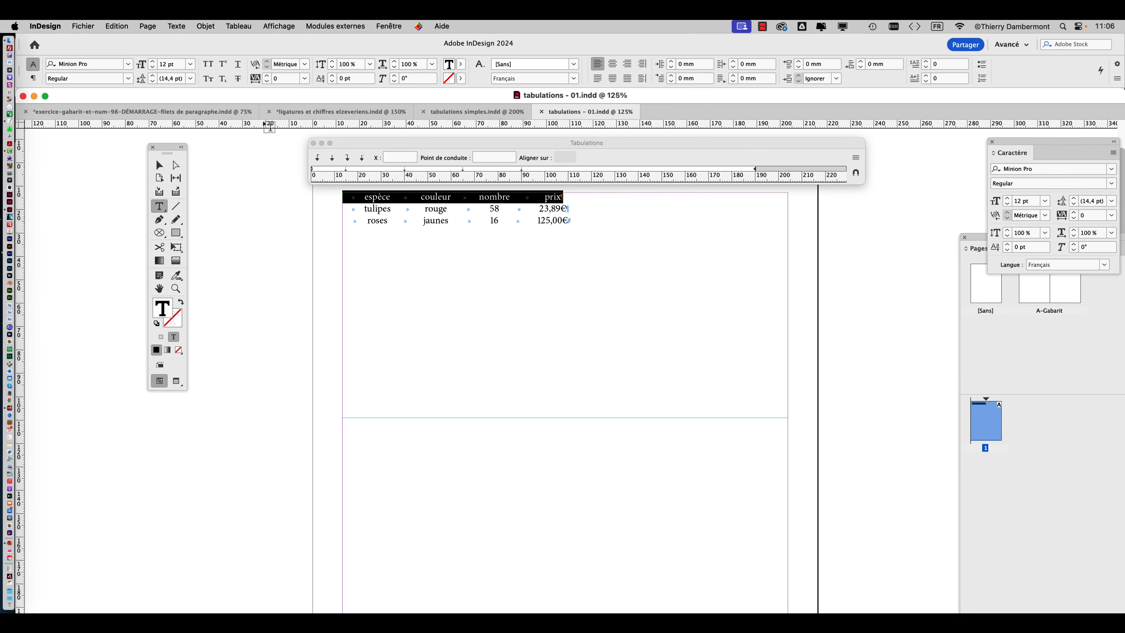
left_click_drag(169, 154, 81, 147)
left_click(176, 26)
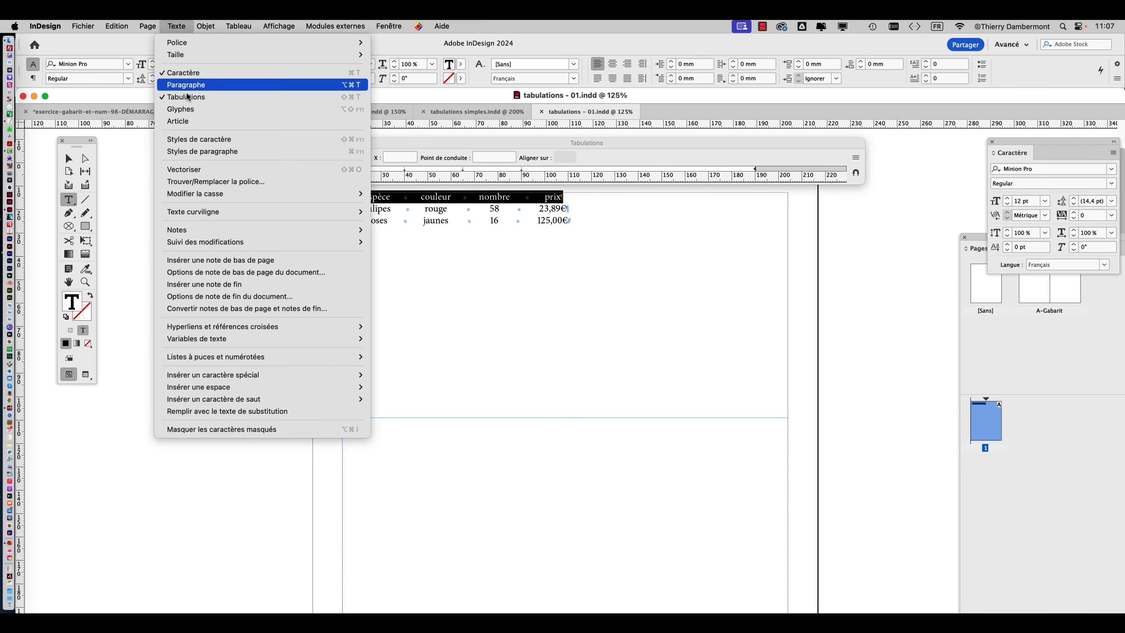
left_click(183, 73)
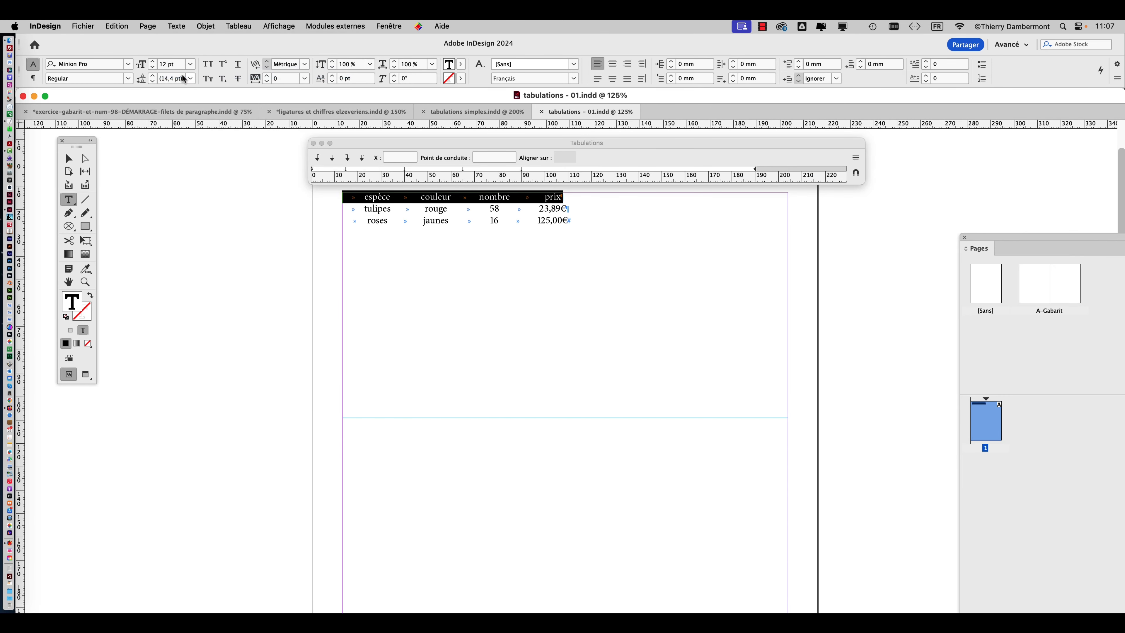
left_click(178, 26)
left_click(239, 73)
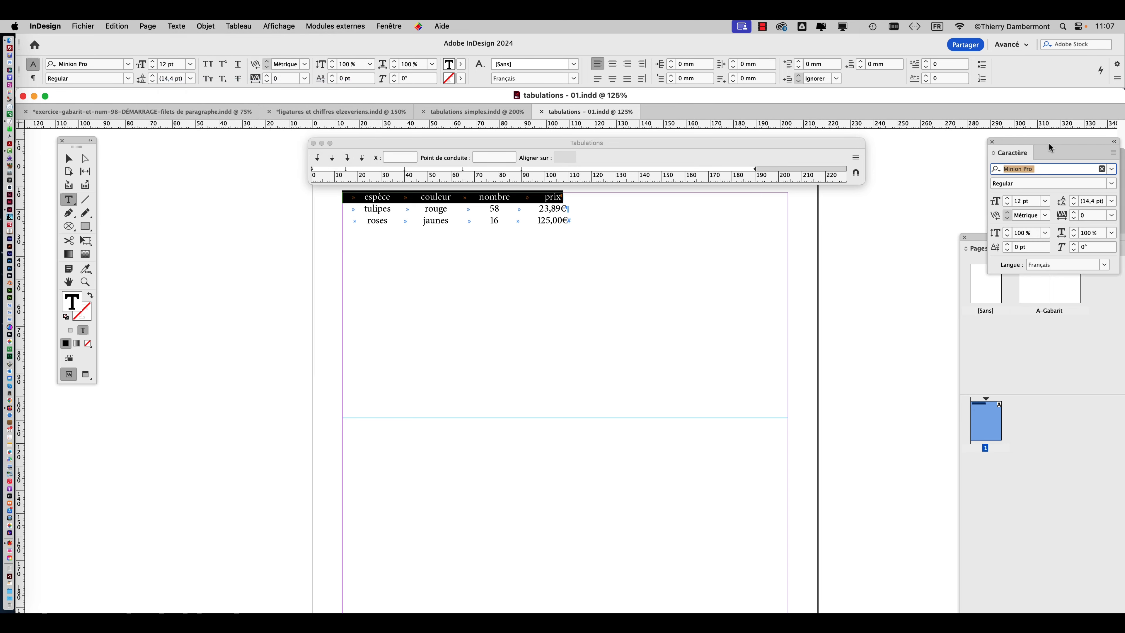
left_click_drag(1047, 142, 211, 157)
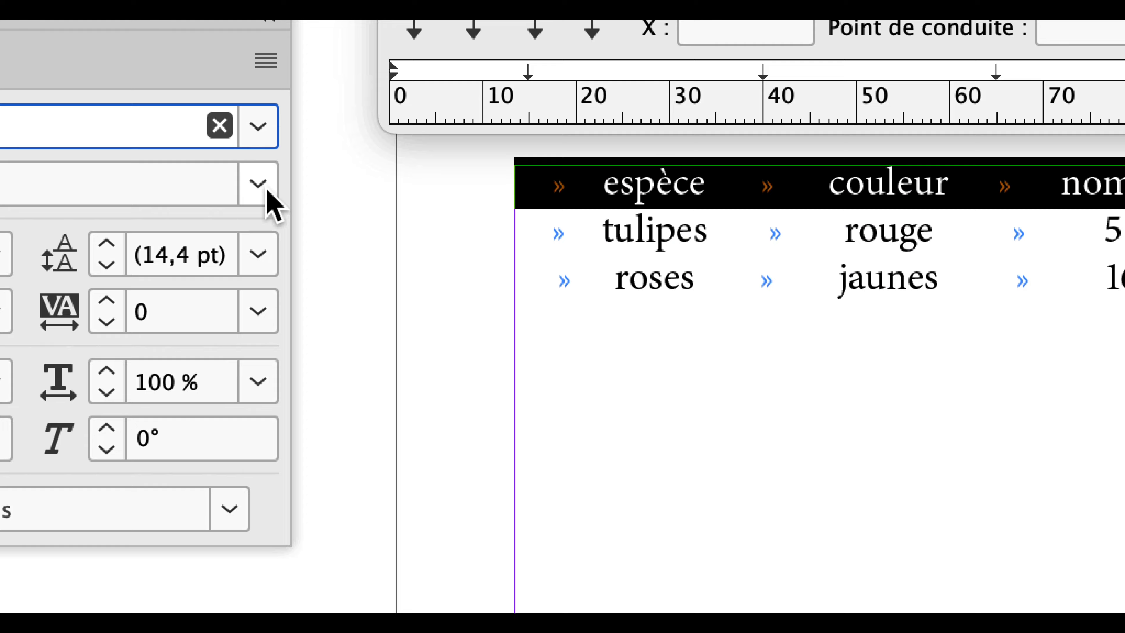
left_click(268, 190)
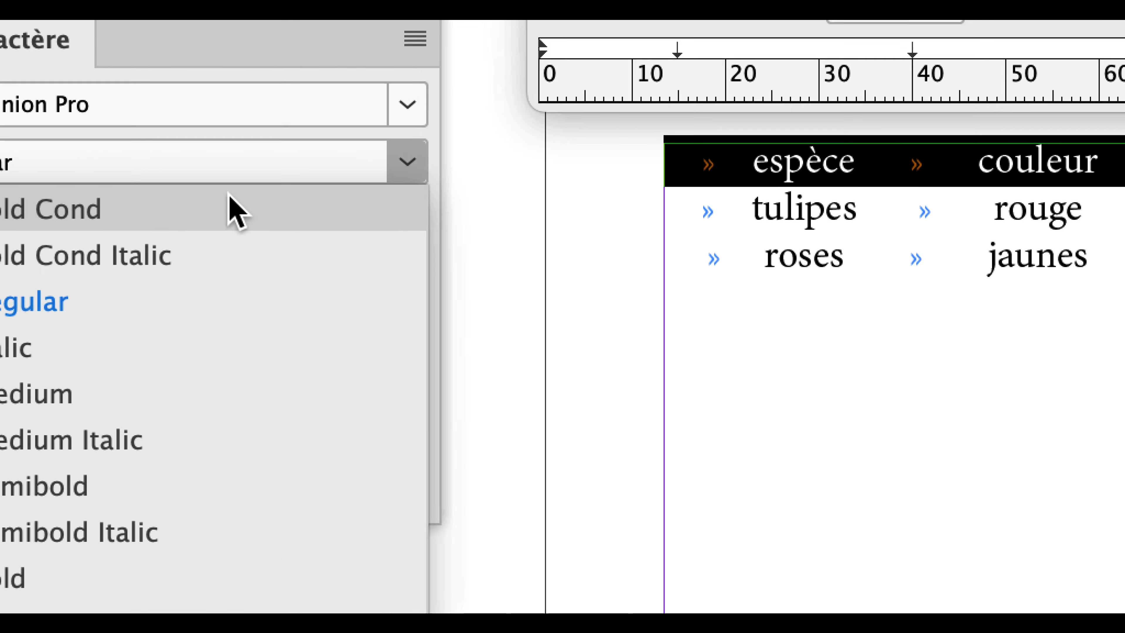
left_click(188, 272)
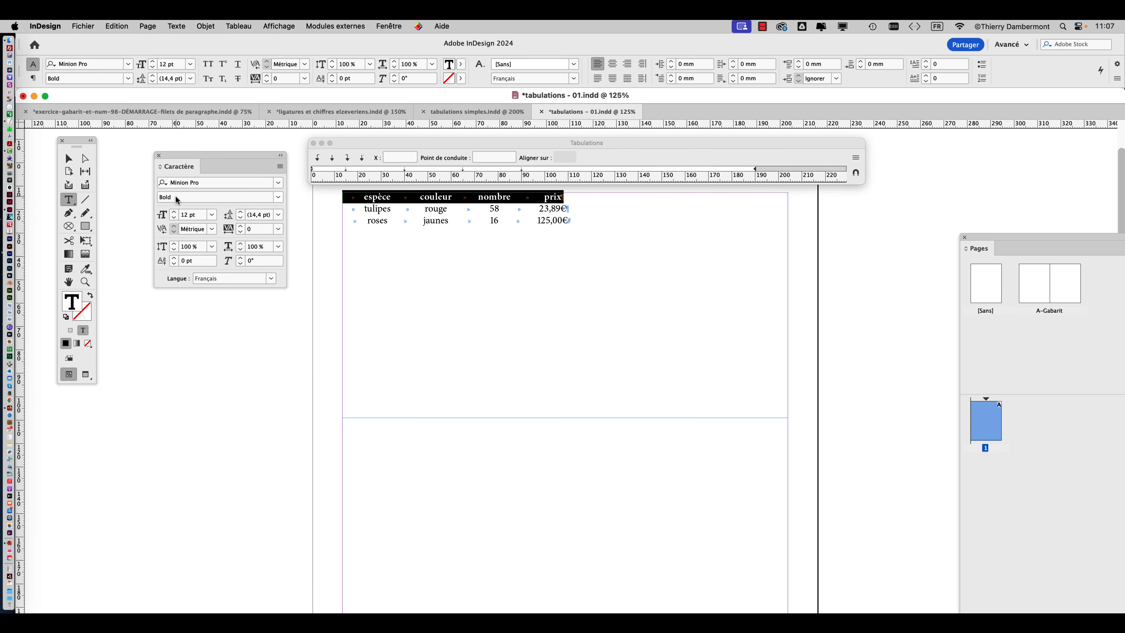
left_click(174, 212)
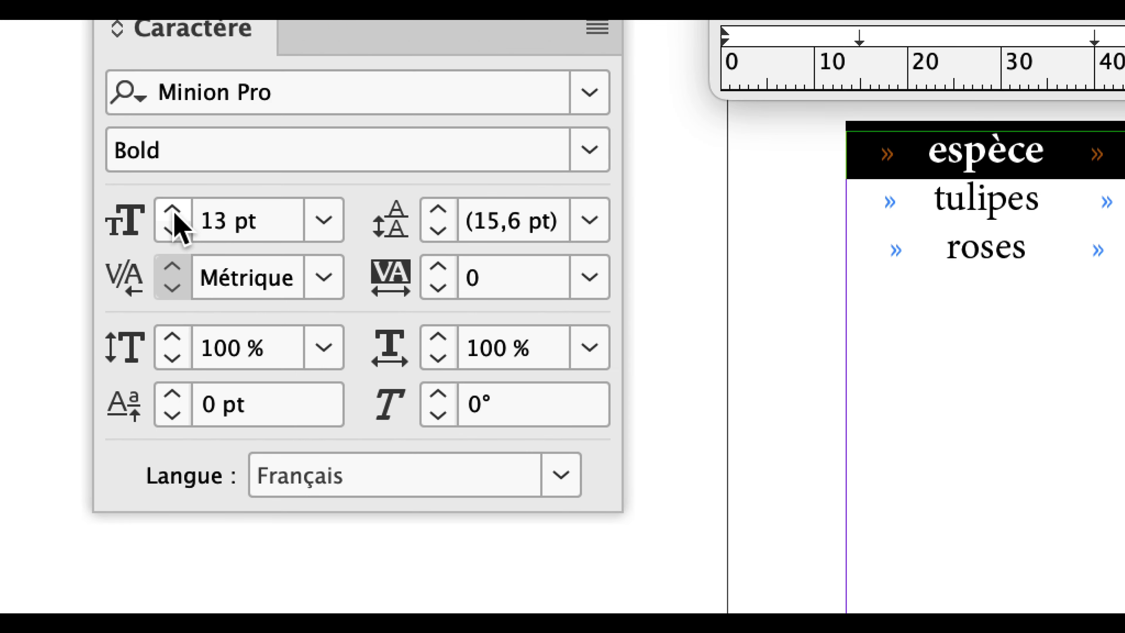
left_click(175, 213)
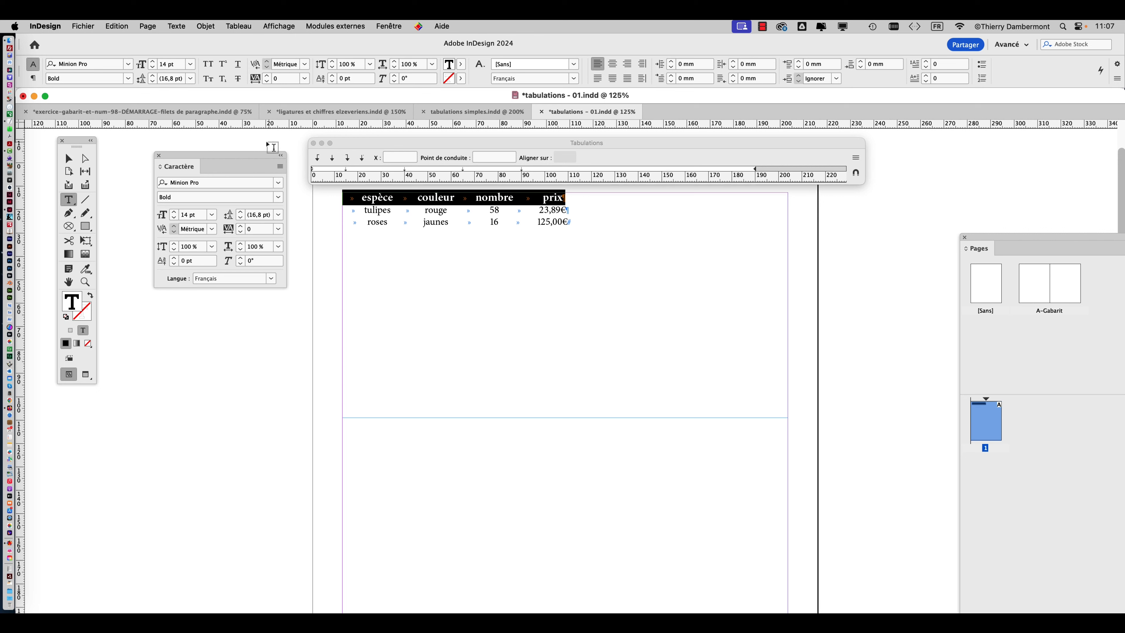
Enable a paragraph rule below (Filet au-dessous) for the header line.
left_click(176, 26)
left_click(189, 85)
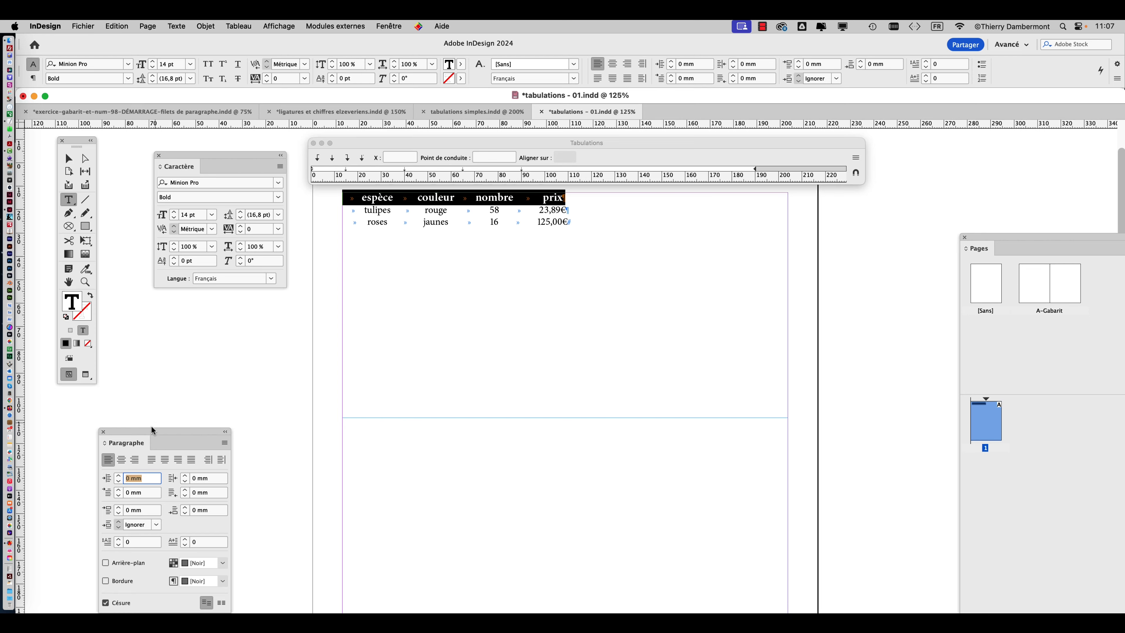
left_click_drag(152, 430, 685, 209)
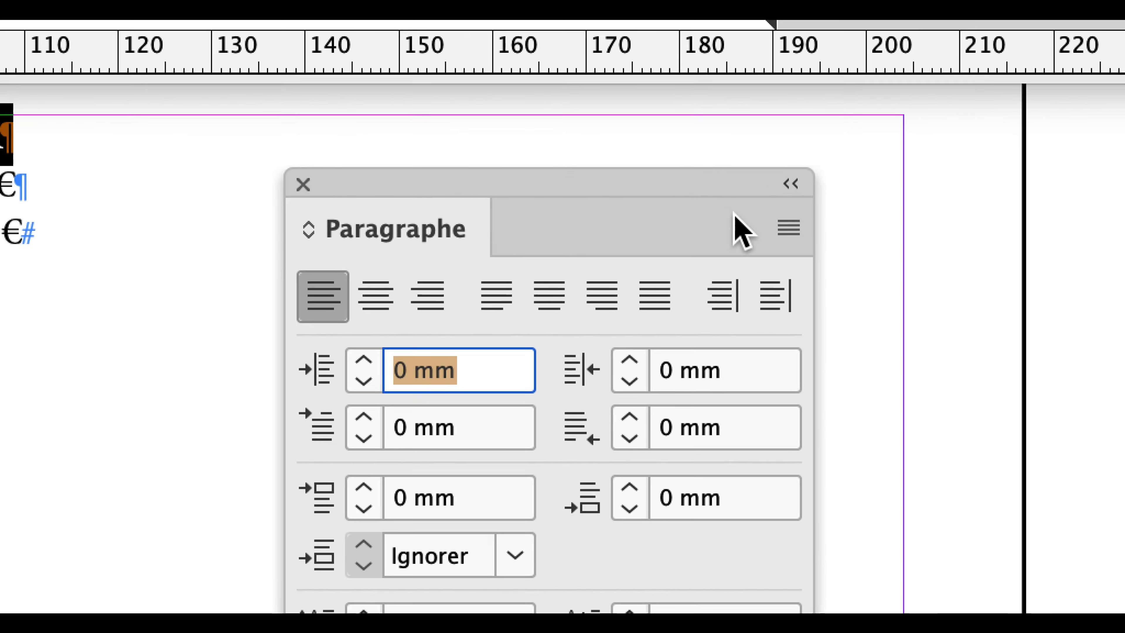
left_click(980, 254)
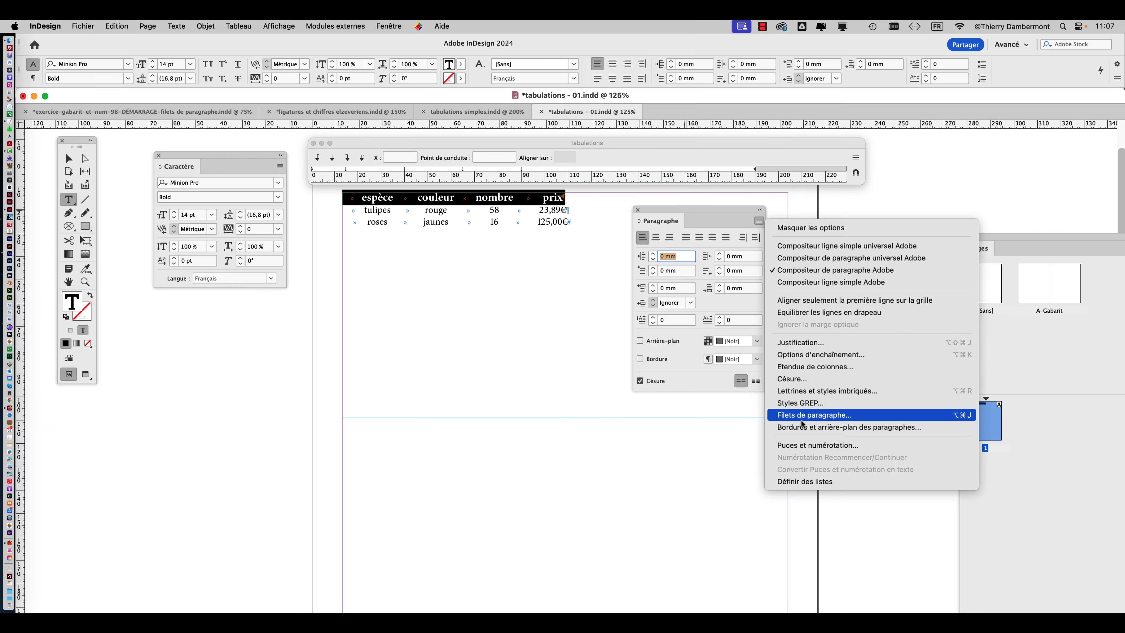
left_click(801, 421)
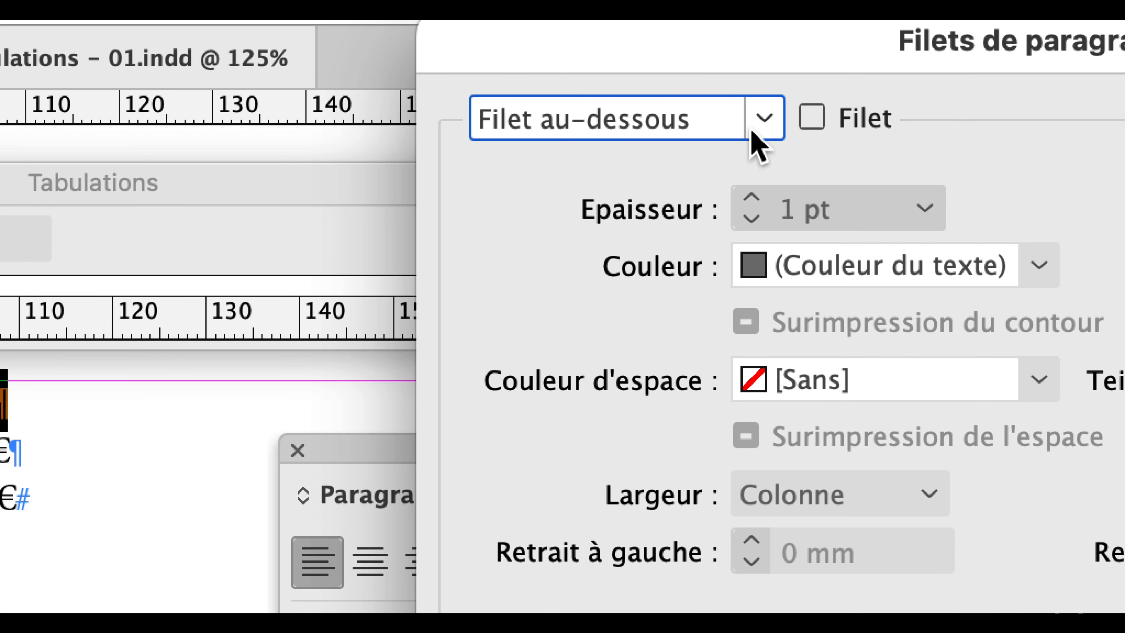
left_click(805, 120)
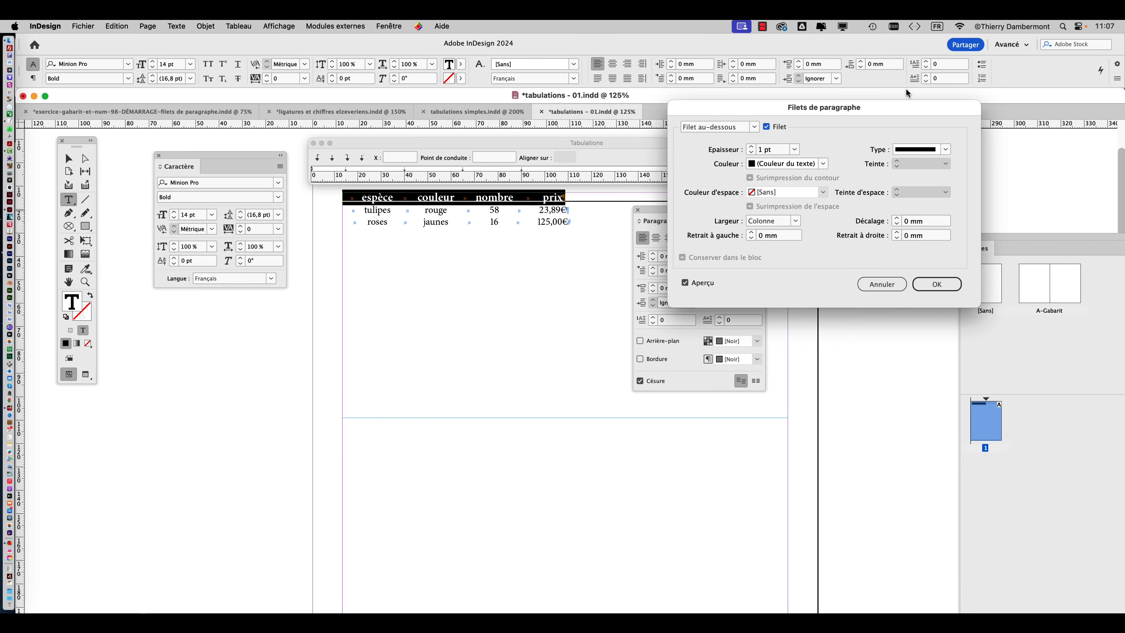
Give the header's rule an offset of 1 mm and a thinner line weight, and apply it.
left_click_drag(908, 109, 336, 132)
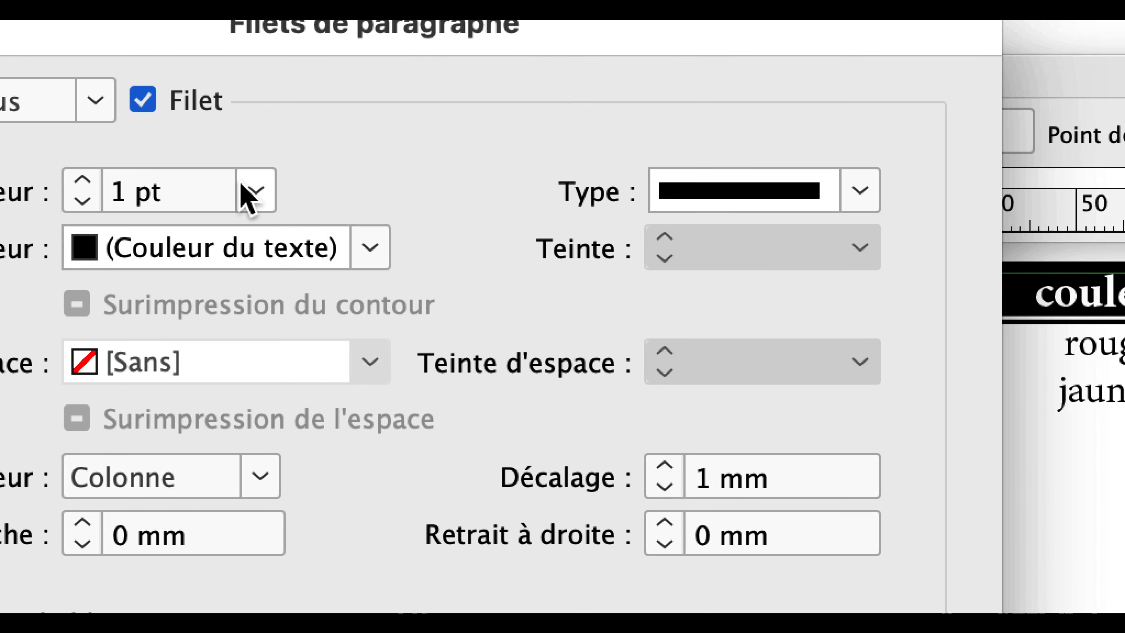
left_click(242, 188)
left_click(217, 335)
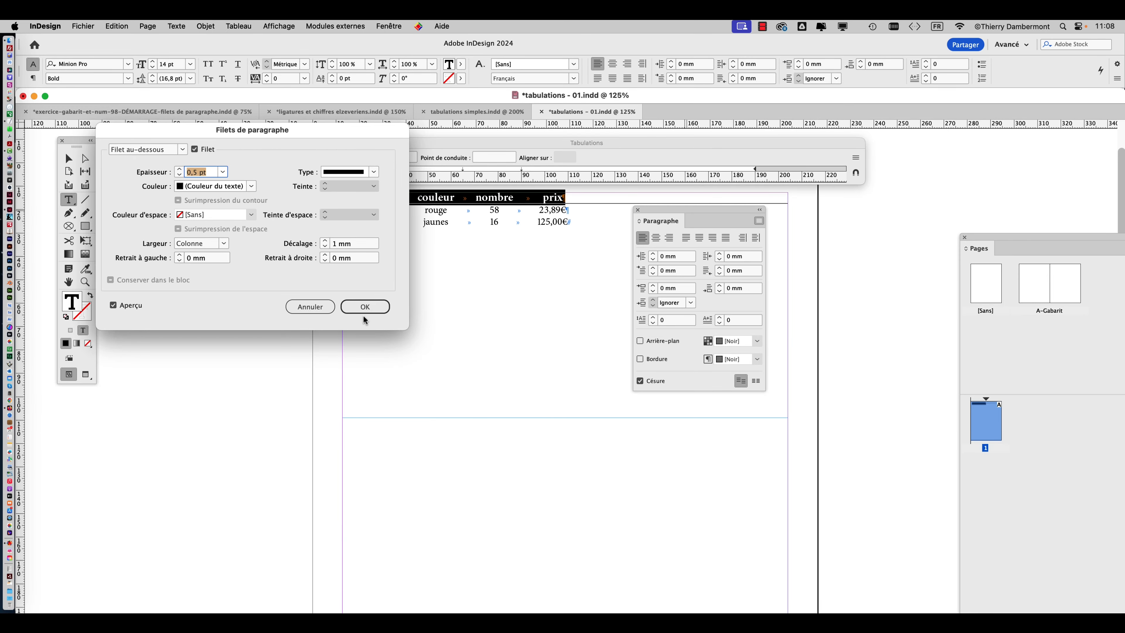
left_click(267, 561)
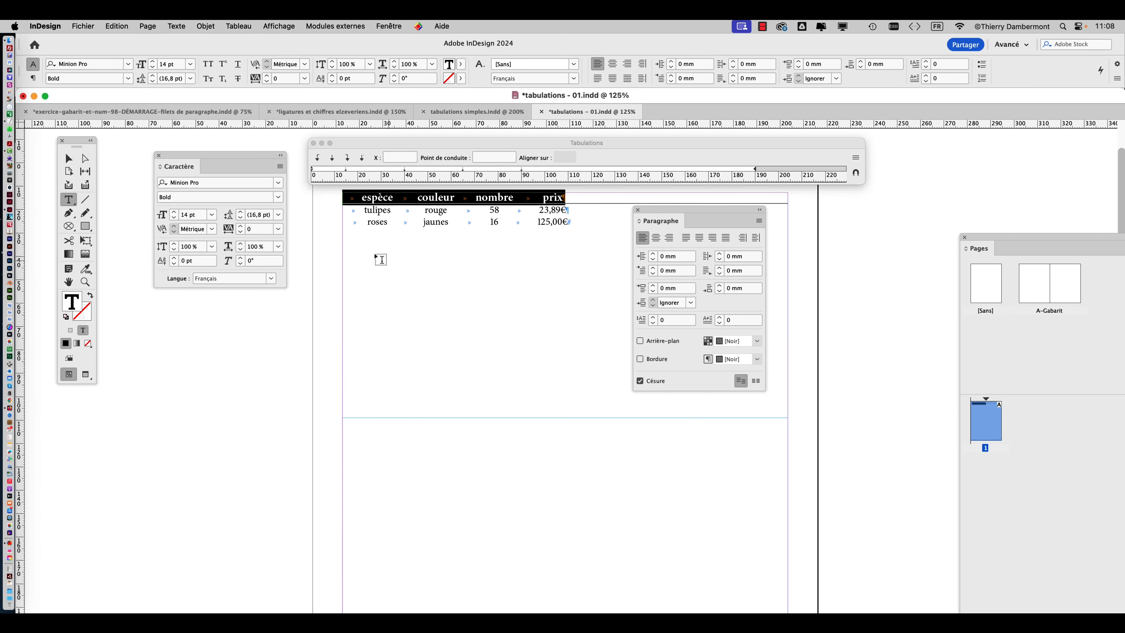
Examine the table in preview mode, checking the column alignment and the rule under the header.
key("Escape")
left_click(118, 347)
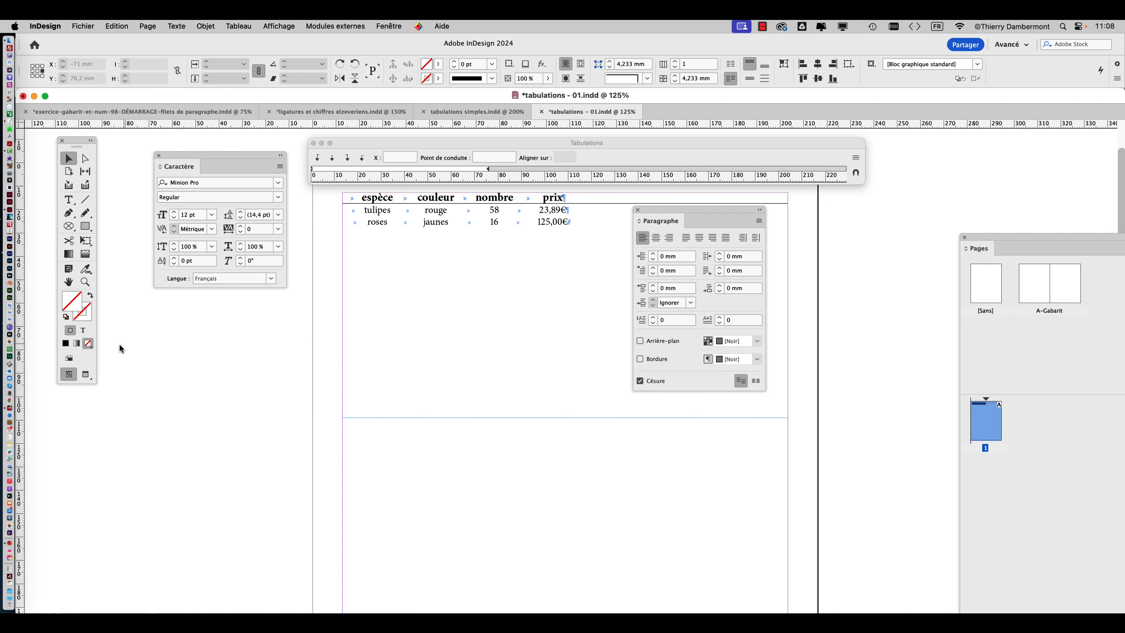
left_click(89, 374)
left_click_drag(644, 209, 823, 244)
scroll(447, 231, "up", 2)
left_click_drag(497, 254, 438, 472)
scroll(552, 369, "up", 1)
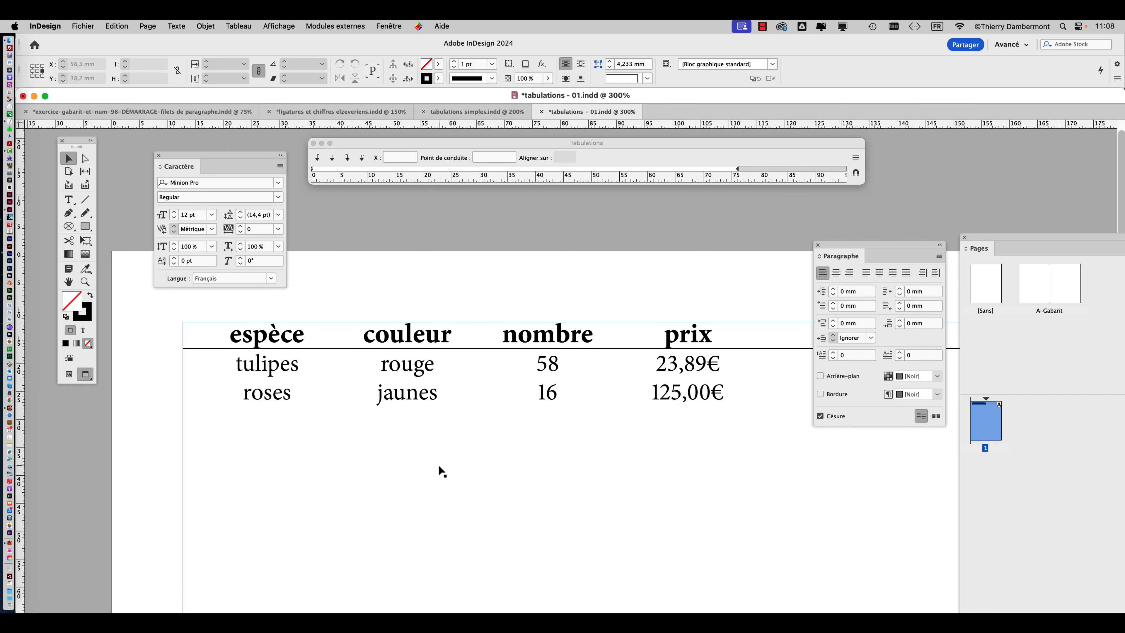
Return to normal display, select the table's text frame and snap the tab ruler above it.
left_click(69, 375)
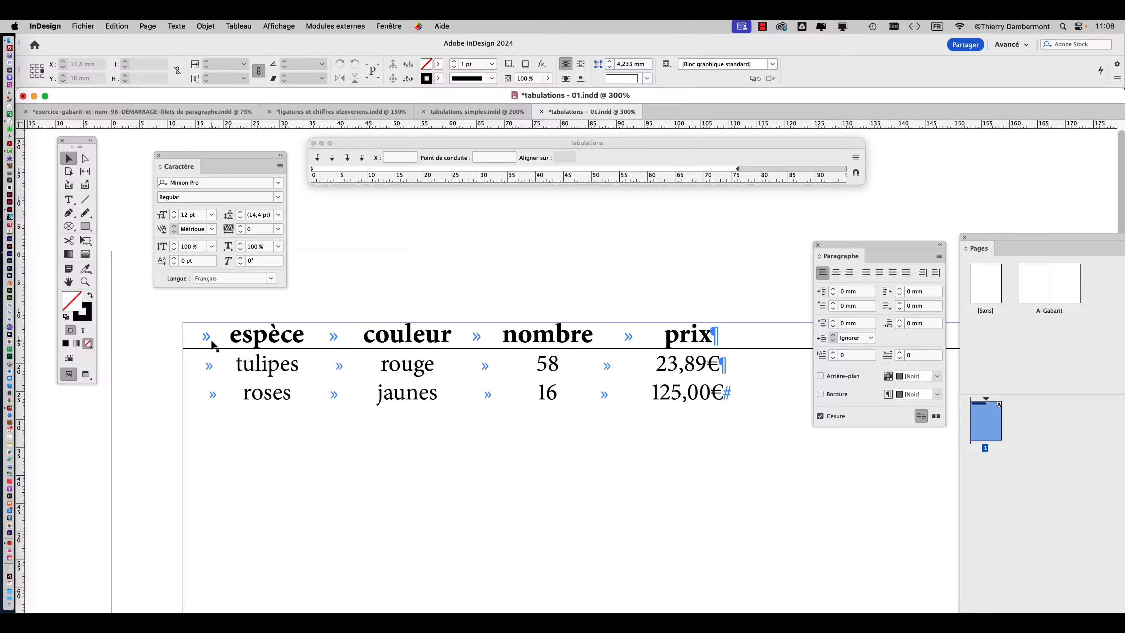
left_click(212, 342)
left_click(855, 173)
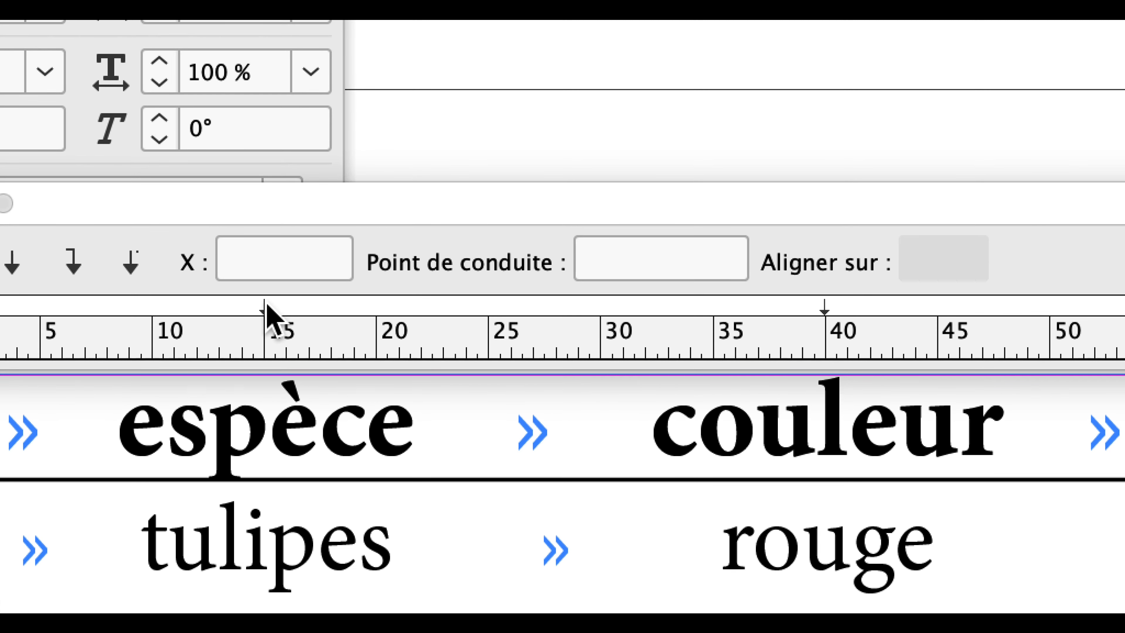
Try shifting the centred tab stop above "espèce" and set it back to 15 mm.
left_click(264, 309)
mouse_move(267, 307)
left_mouse_down()
mouse_move(216, 306)
mouse_move(286, 319)
mouse_move(277, 306)
left_mouse_up()
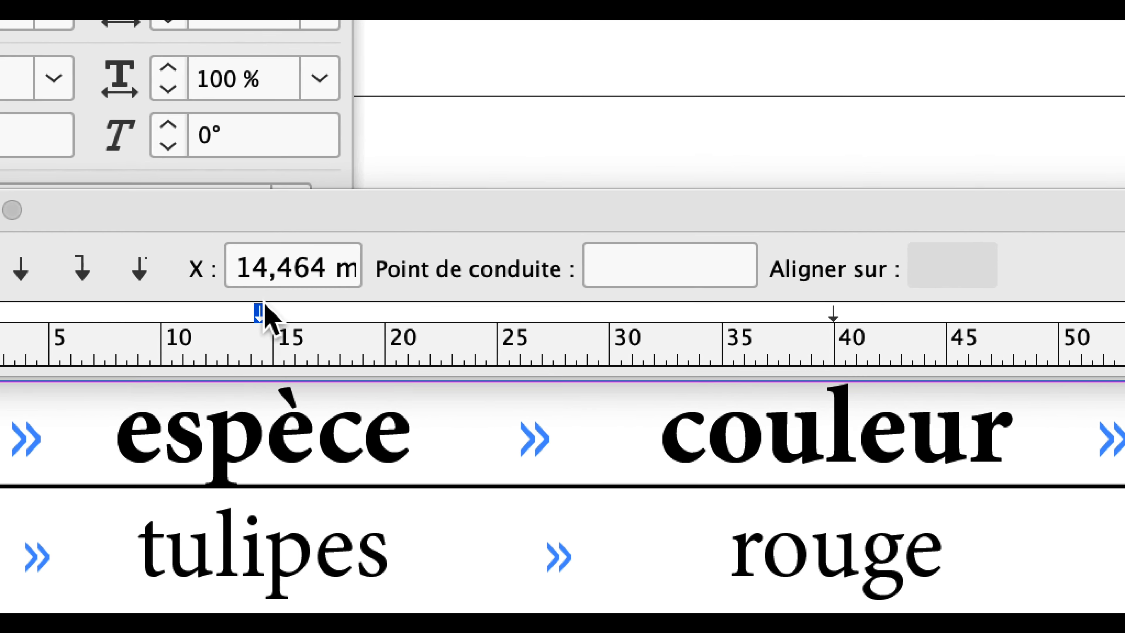
left_click_drag(199, 306, 267, 304)
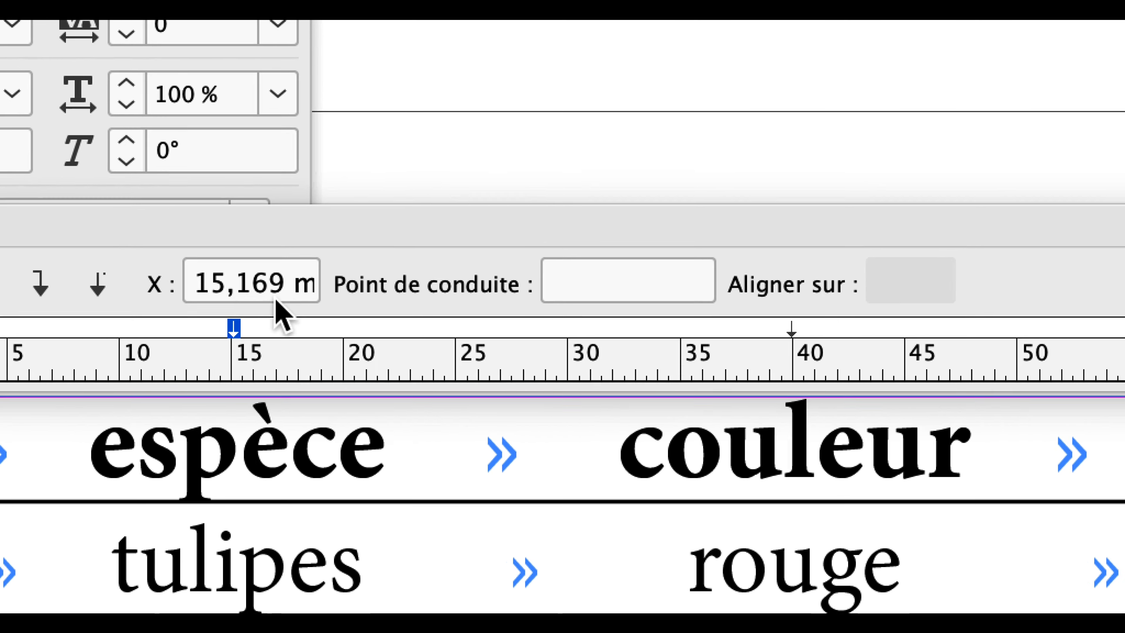
left_click_drag(316, 259, 225, 259)
type("15")
key("Return")
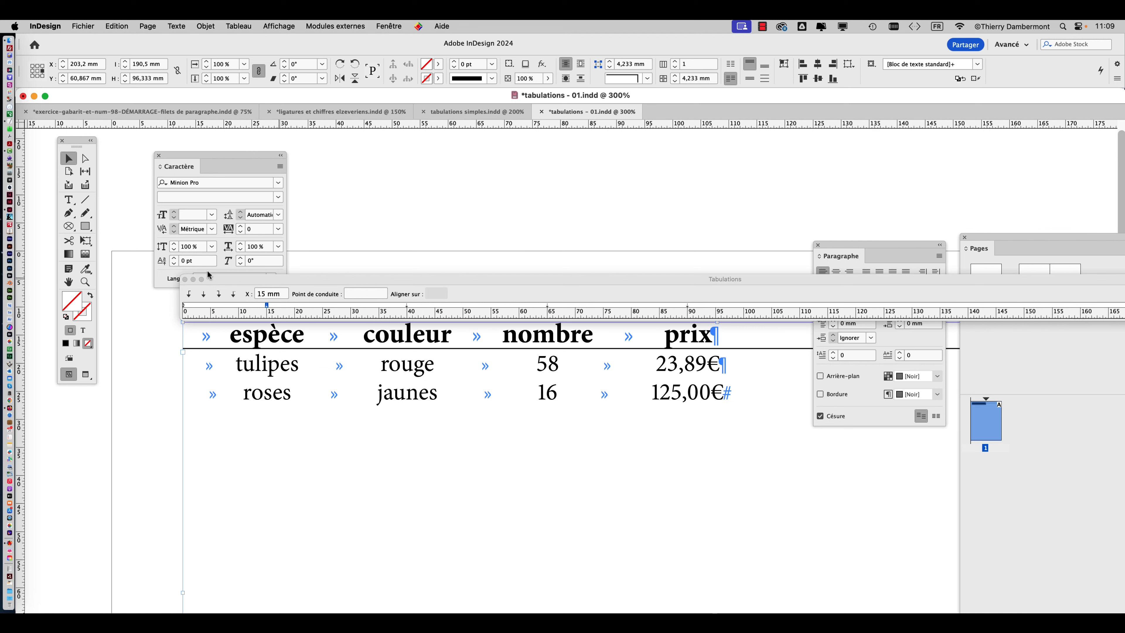
Change the price on the roses line to 1250,00€.
left_click(68, 199)
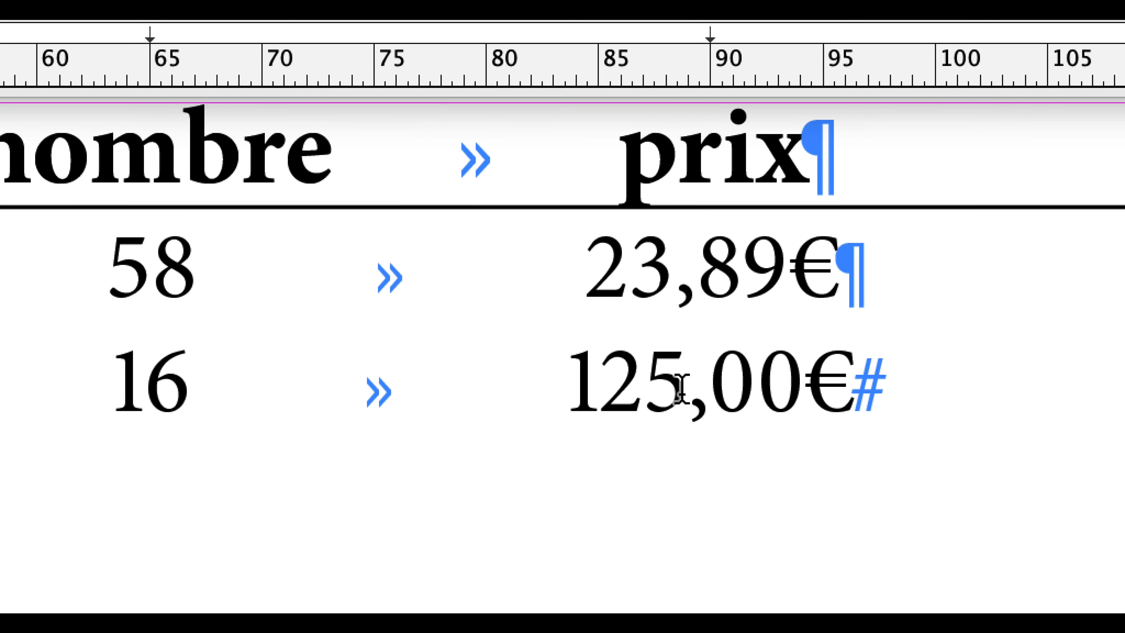
left_click(698, 387)
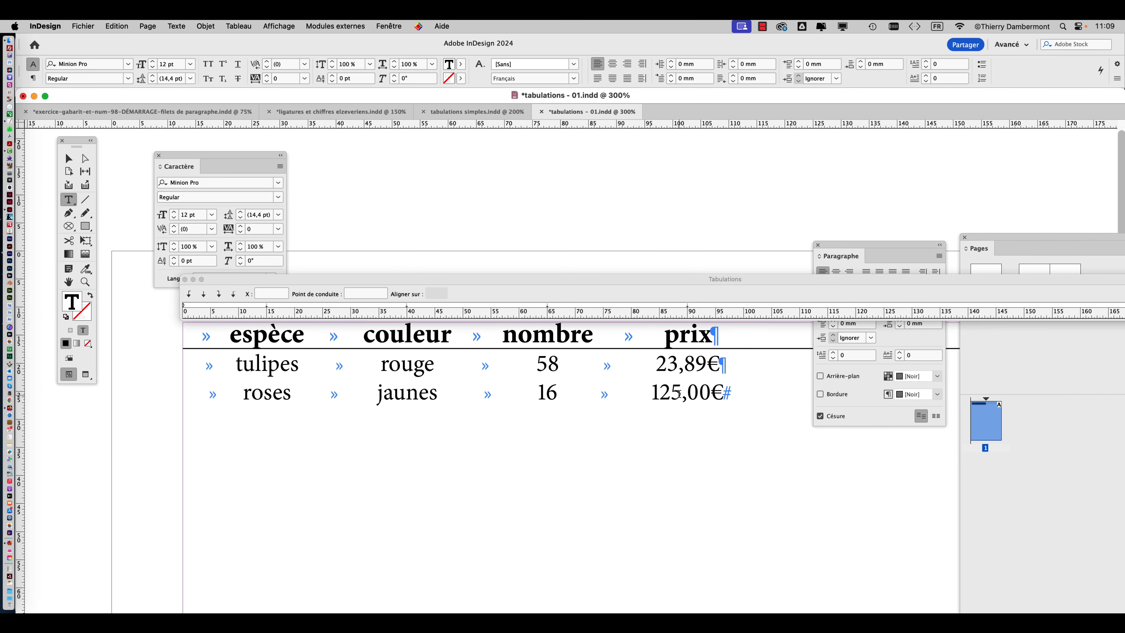
type("0")
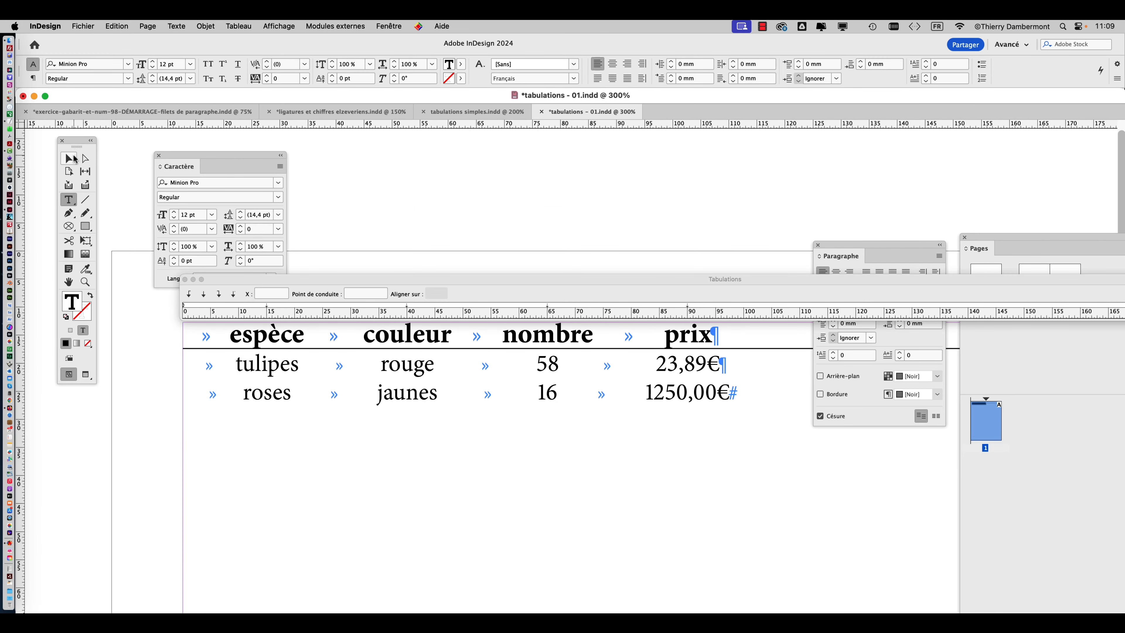
Move the floating Caractère and Paragraphe palettes clear of the table and its tab ruler.
left_click(69, 158)
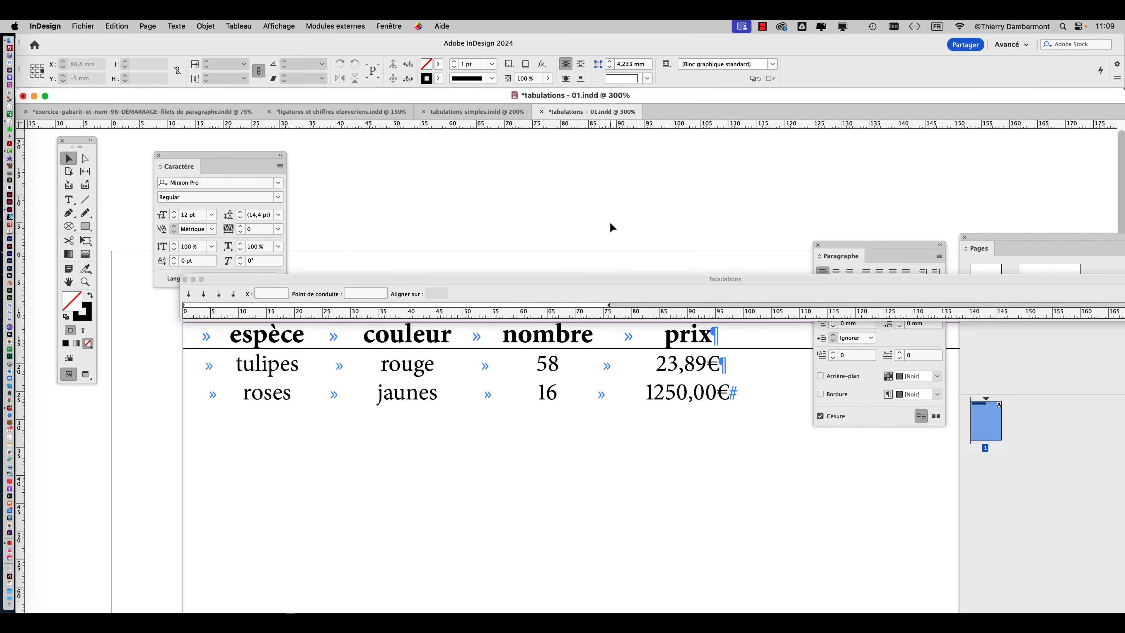
left_click_drag(184, 155, 888, 81)
left_click_drag(833, 243, 708, 98)
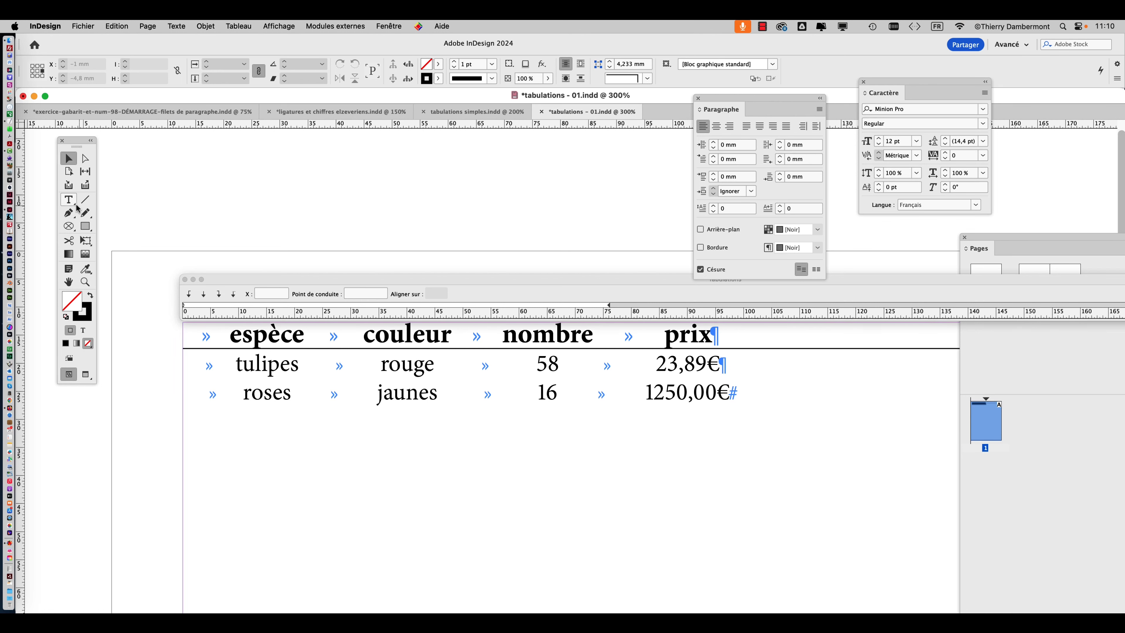
Convert the "prix" tab stop of the tulipes and roses lines to a decimal tab aligned on the comma, at 90,311 mm.
left_click(68, 199)
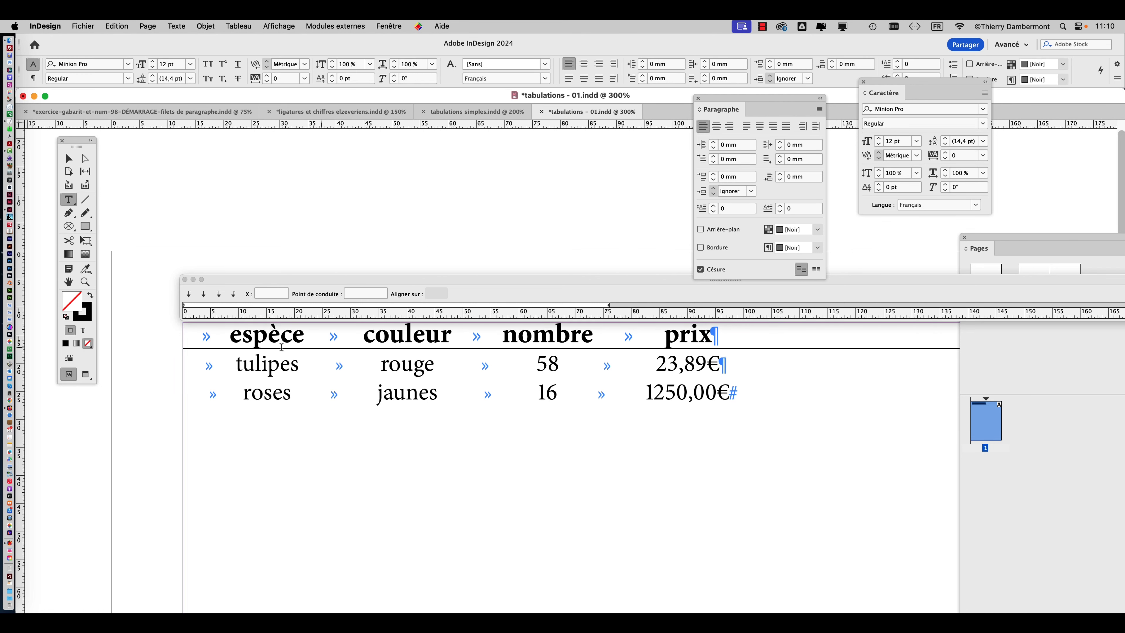
left_click(230, 368)
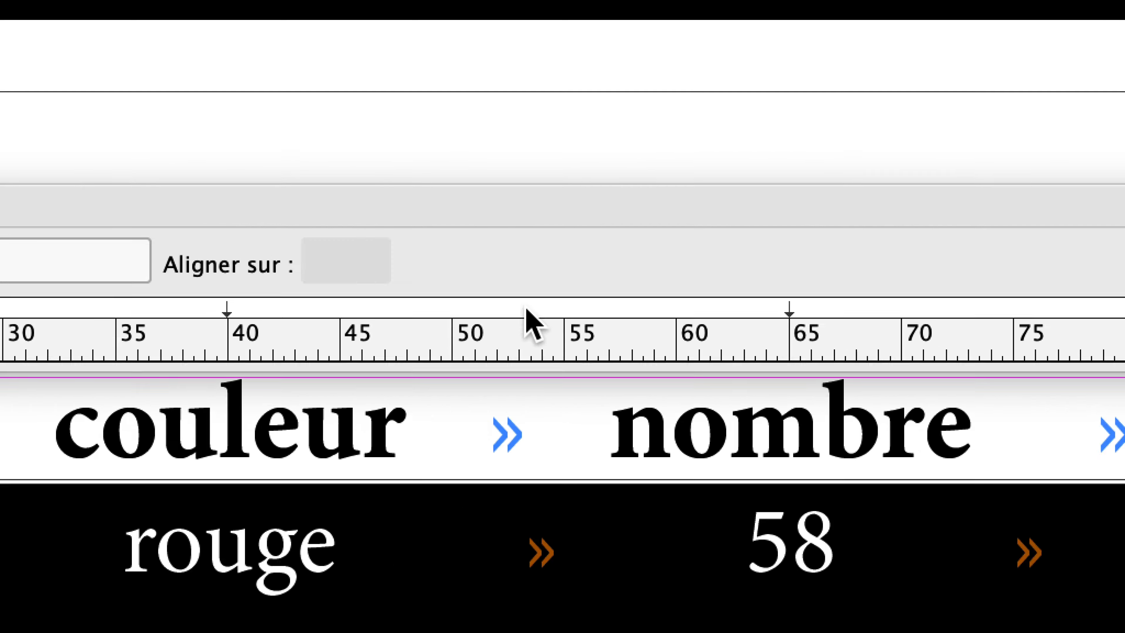
left_click(1123, 310)
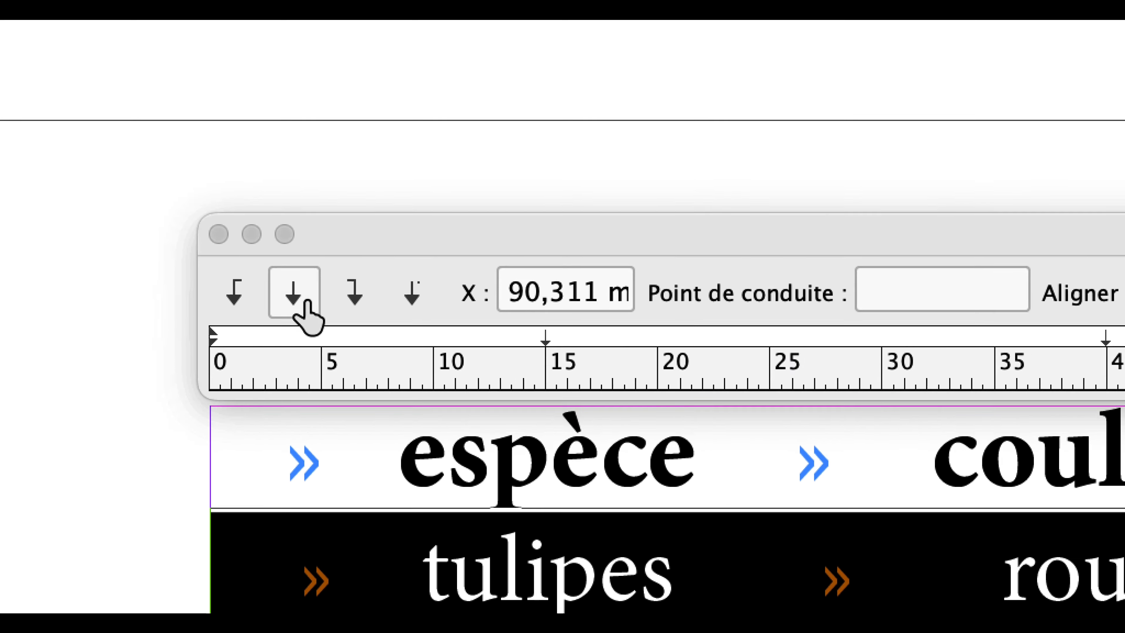
left_click(399, 306)
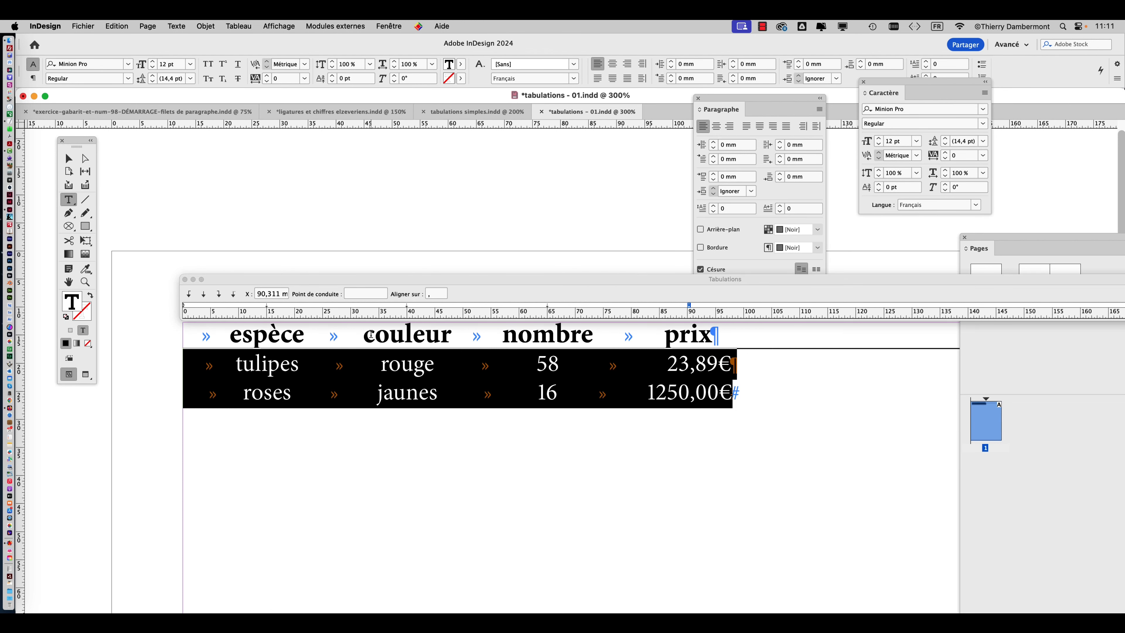
key("super")
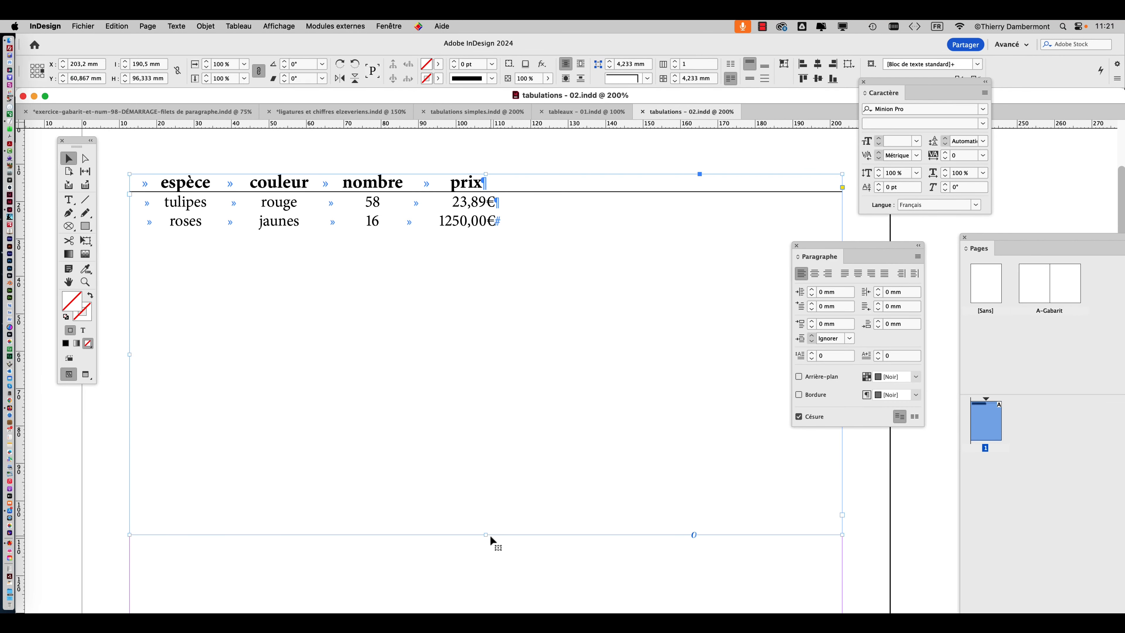
Shorten the price list's text frame to 20,25 mm high and move the Paragraphe palette clear of the page.
left_click_drag(490, 534, 476, 247)
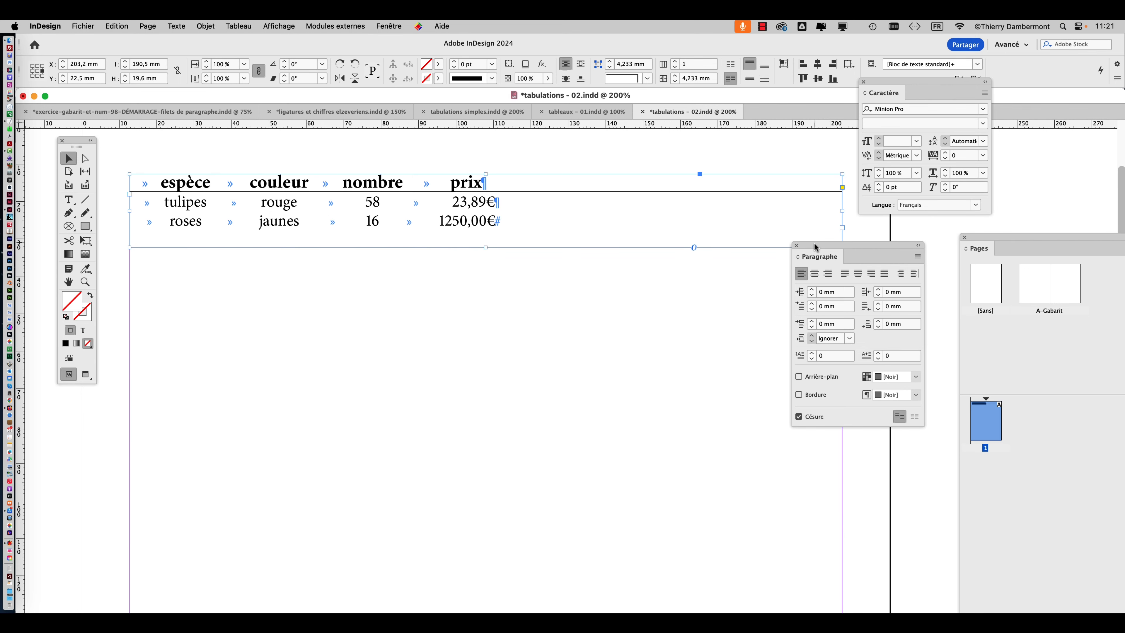
left_click_drag(814, 246, 1041, 162)
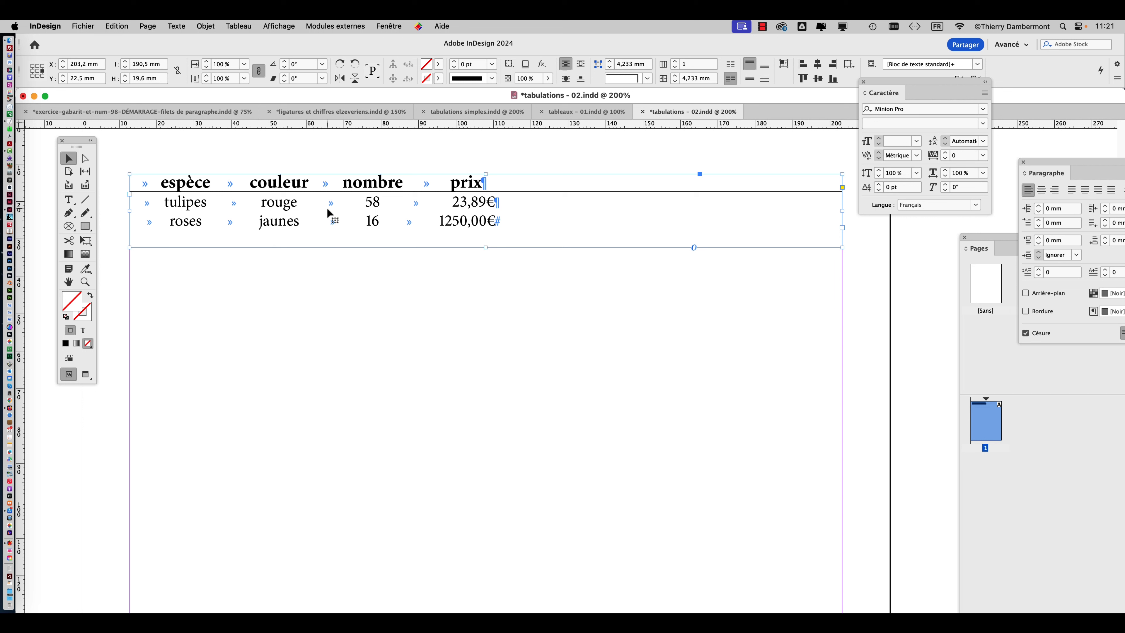
scroll(330, 225, "down", 2)
left_click_drag(427, 239, 427, 241)
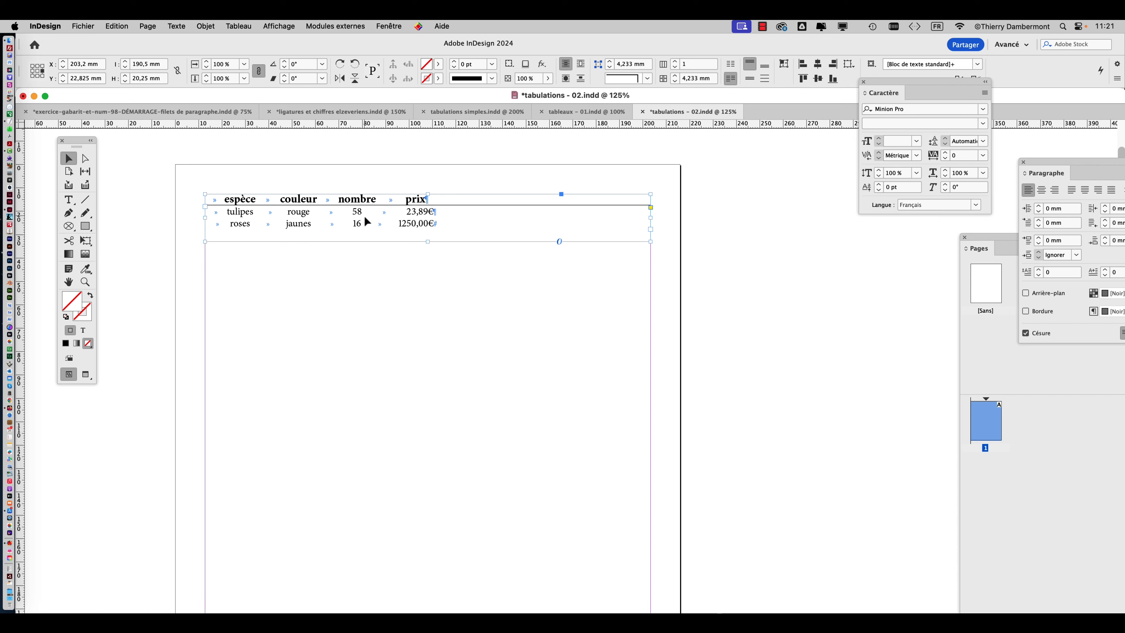
Duplicate the price list's text frame further down the page, at Y 158,325 mm, and reselect the original frame.
left_click_drag(365, 217, 366, 524)
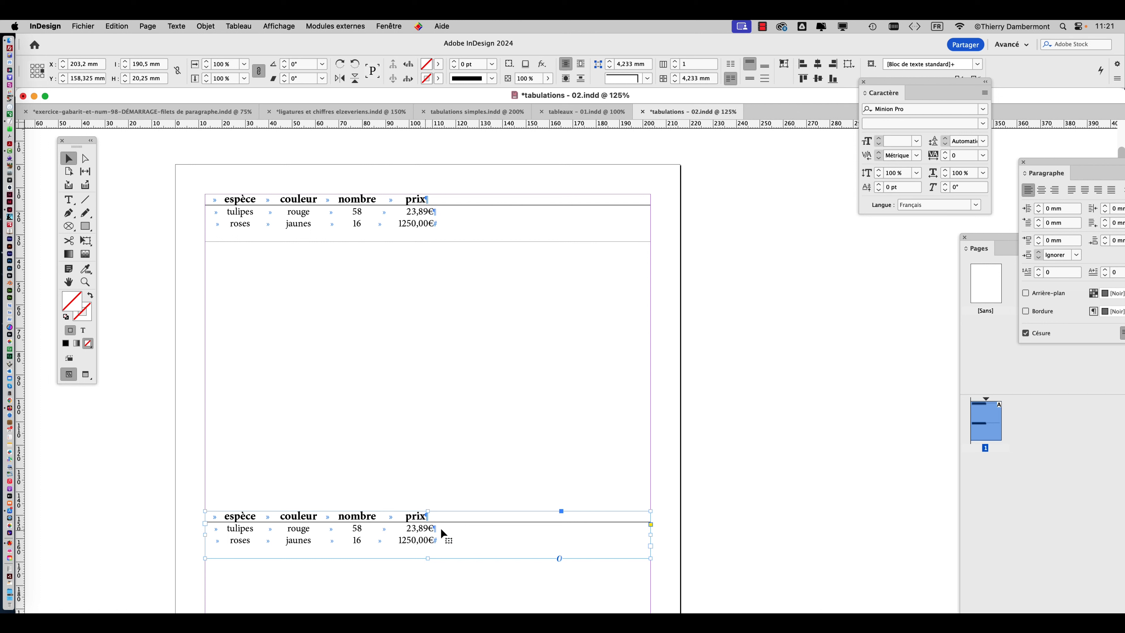
left_click(350, 214)
left_click(374, 528)
left_click(296, 231)
Select all three lines of text in the upper frame and start converting the text to a table.
left_click(235, 24)
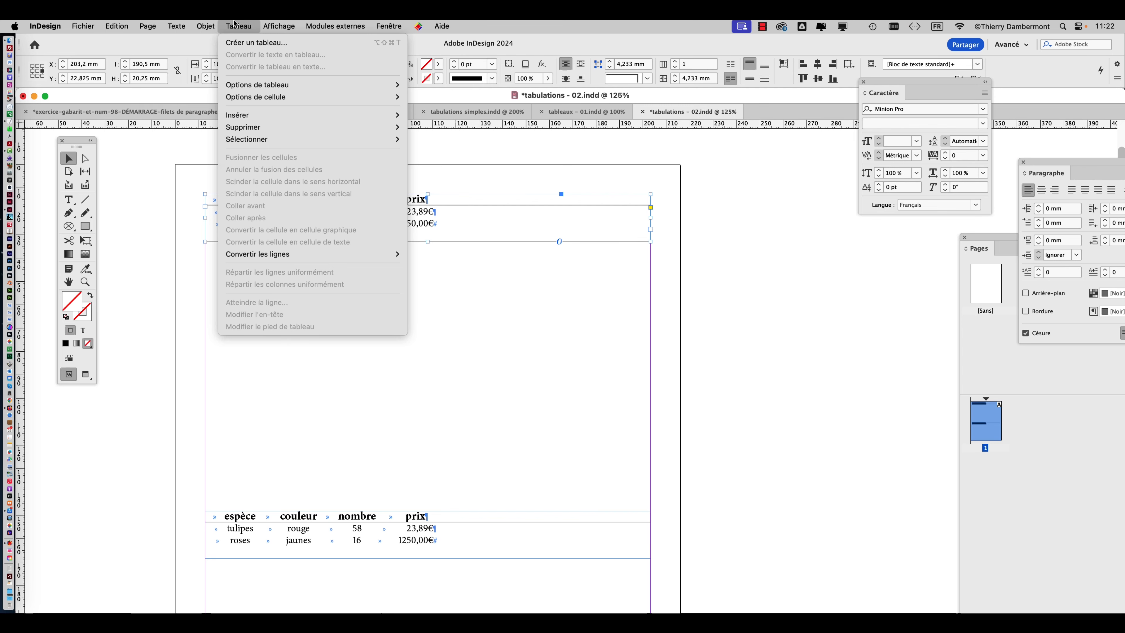
left_click(521, 149)
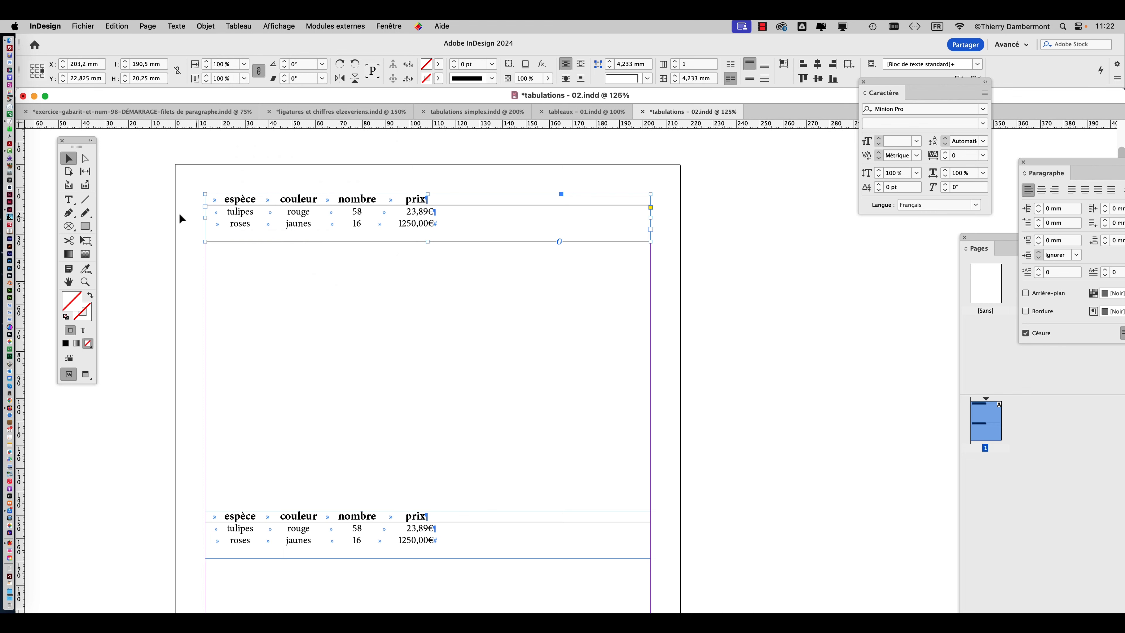
scroll(213, 206, "up", 1)
key("t")
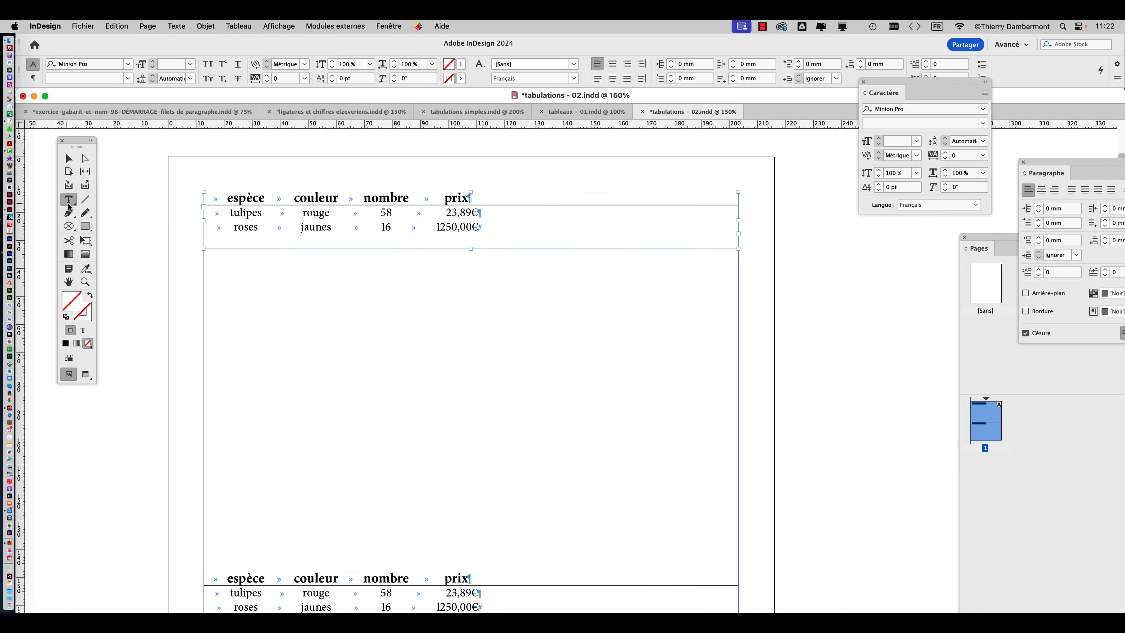
left_click_drag(205, 198, 558, 233)
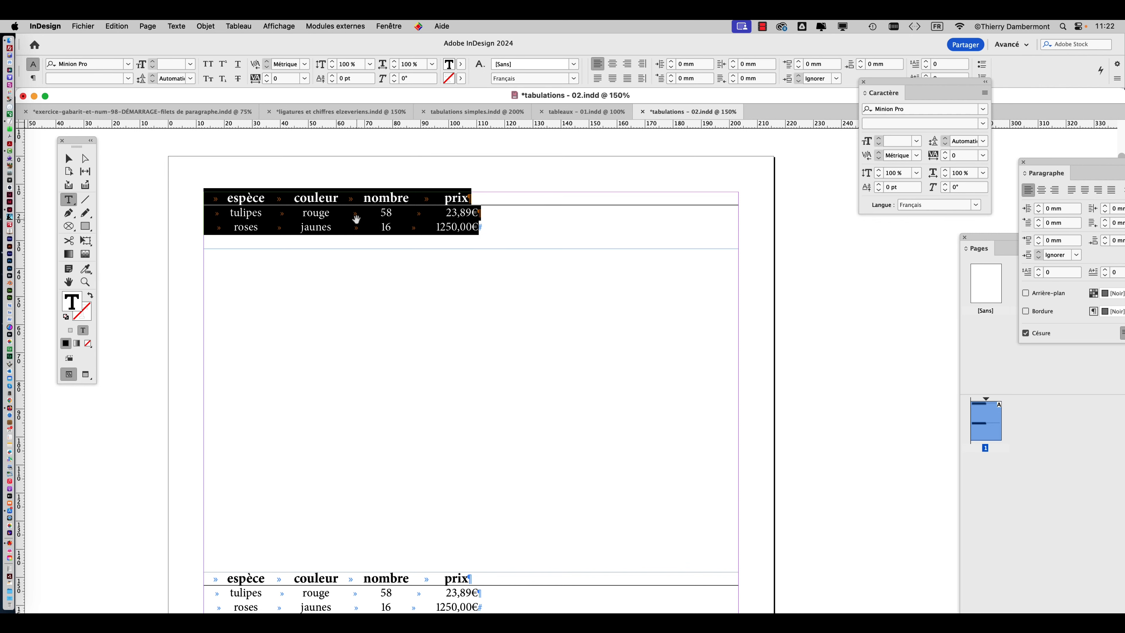
scroll(364, 223, "up", 2)
scroll(354, 222, "down", 1)
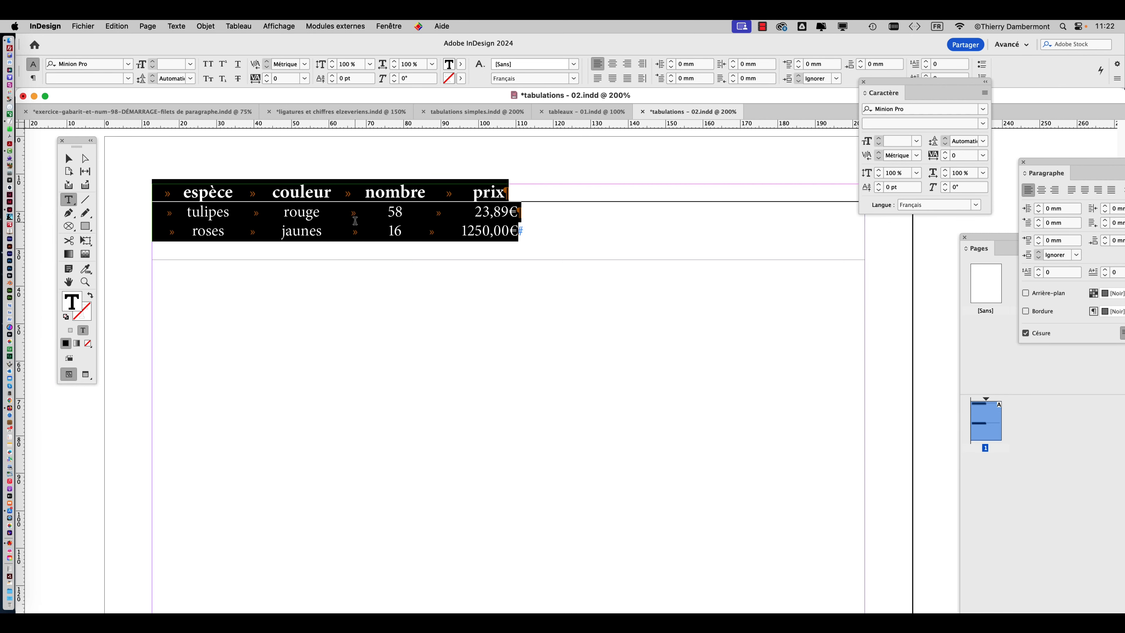
left_click(238, 26)
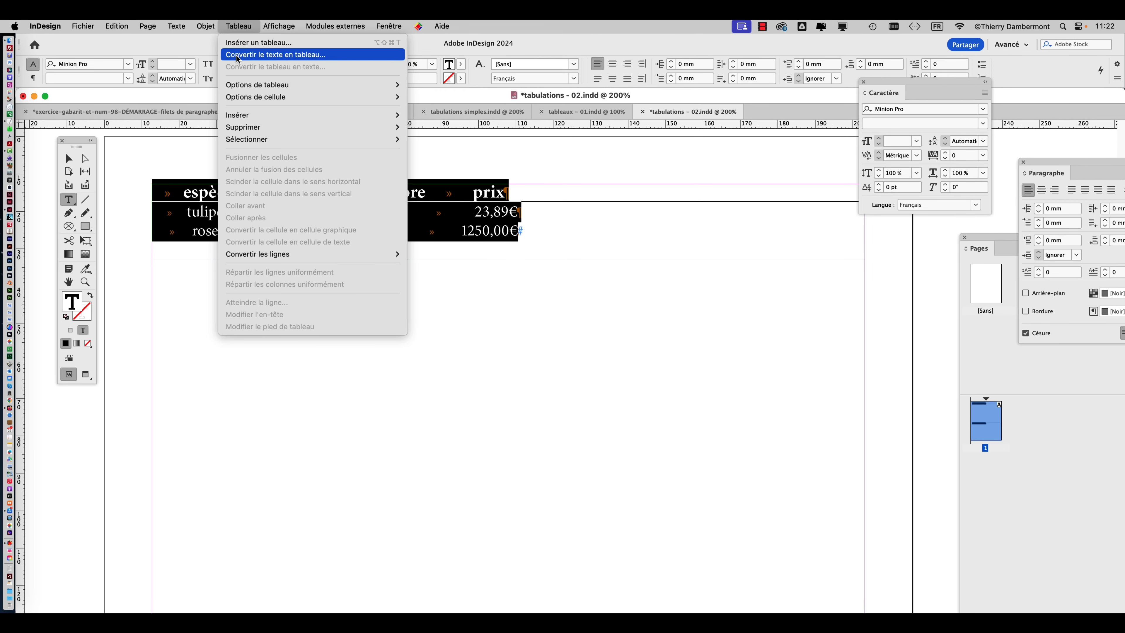
left_click(237, 57)
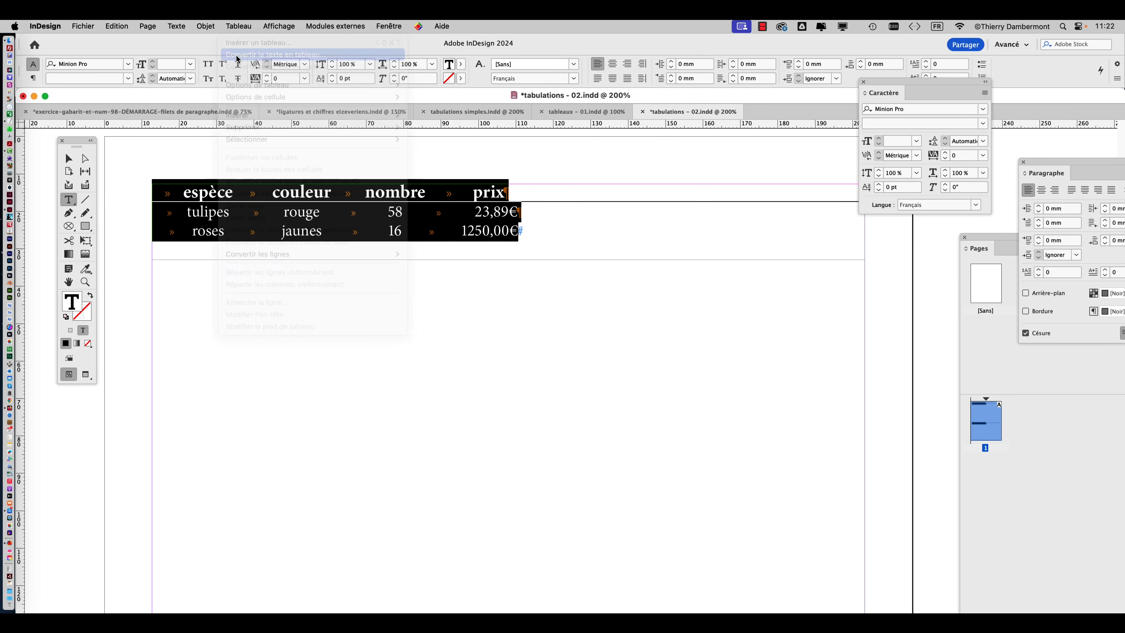
Convert the text to a table with Tabulation as column separator, Paragraphe as row separator and the [Tableau simple] style.
left_click_drag(537, 286, 504, 277)
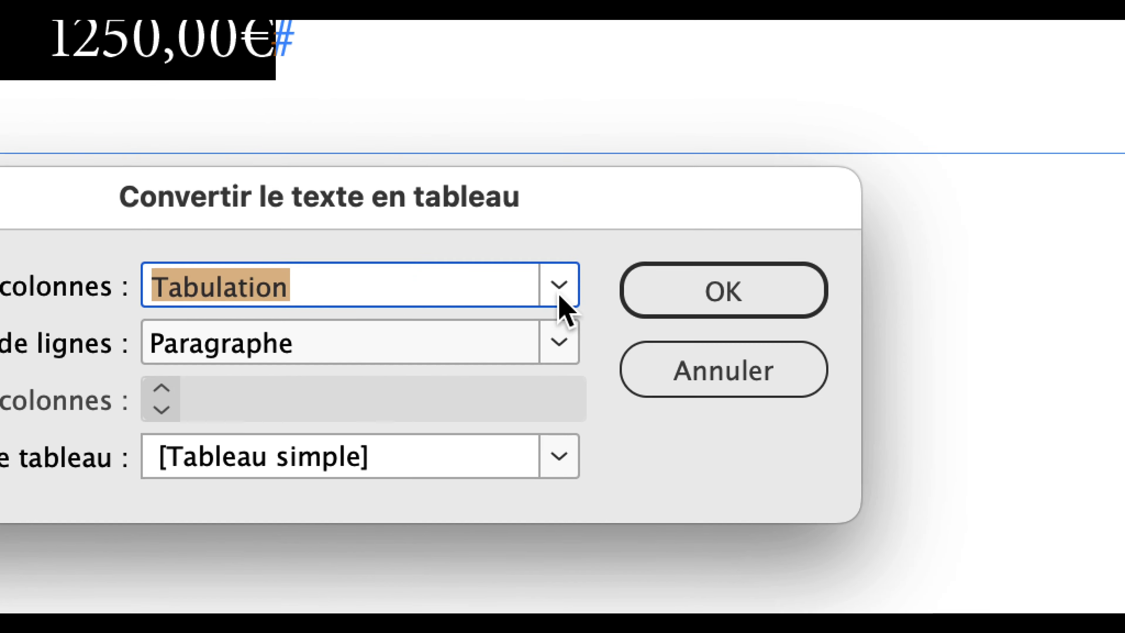
left_click(736, 272)
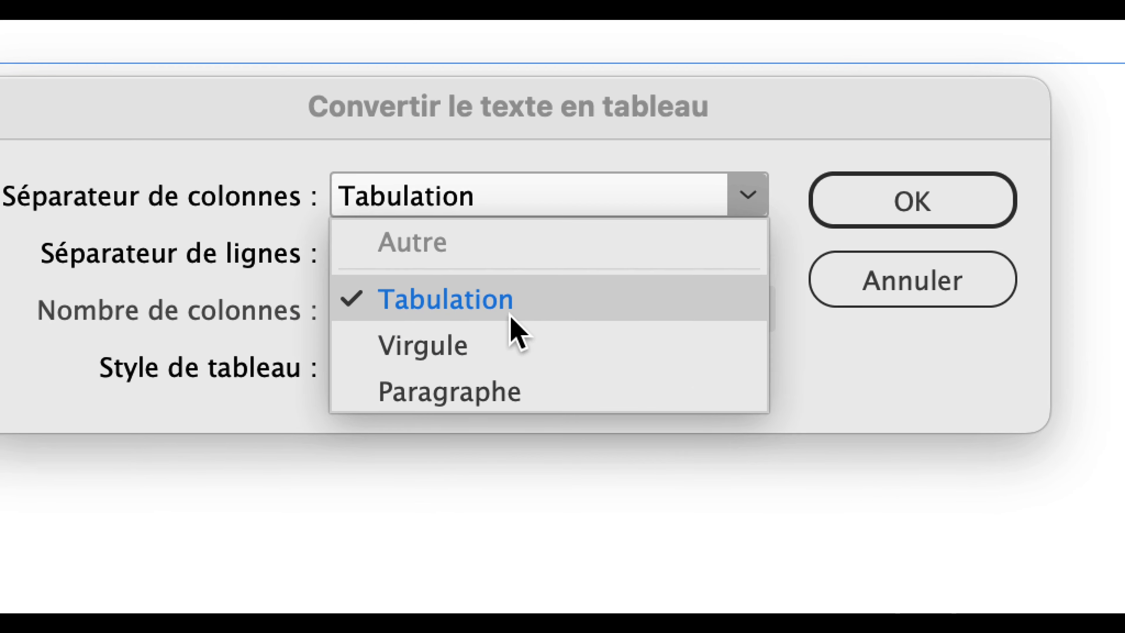
left_click(257, 389)
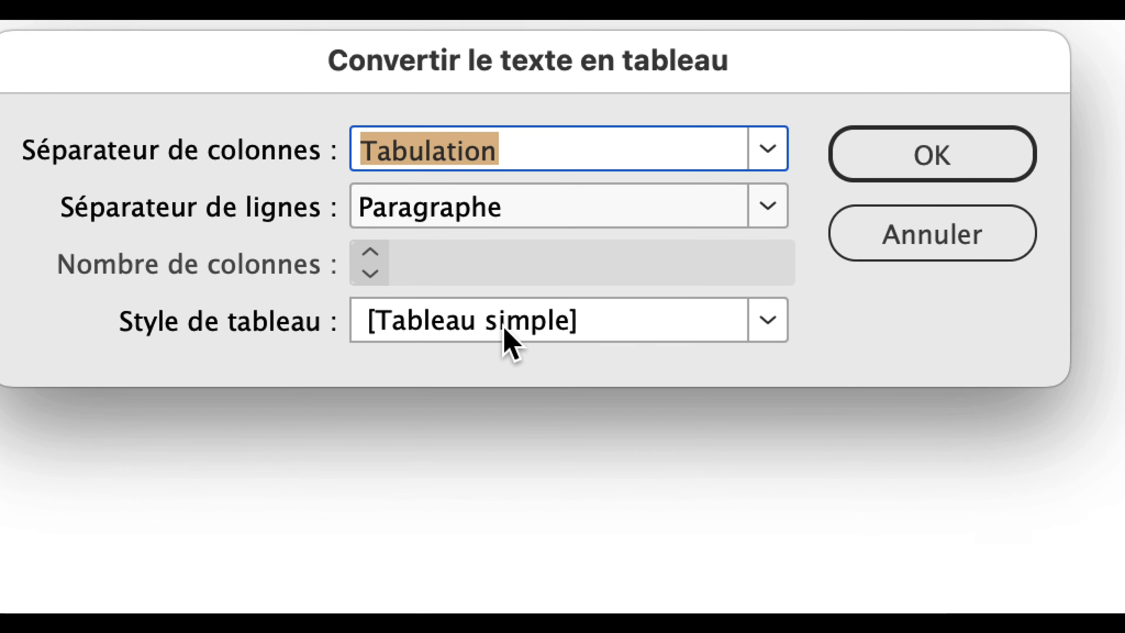
left_click(504, 328)
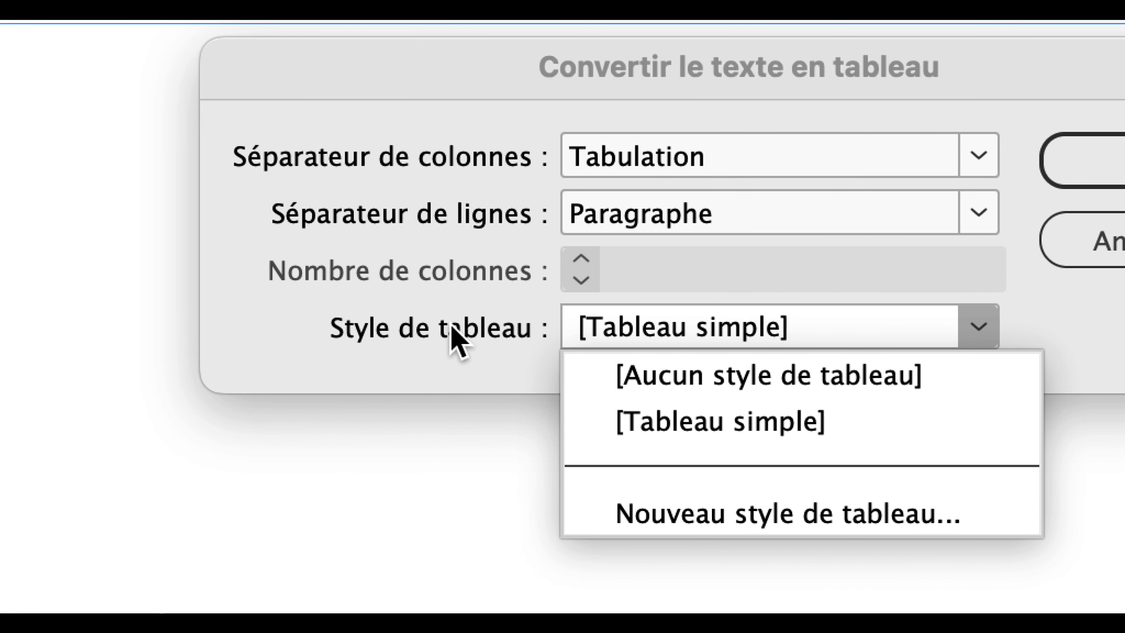
left_click(454, 333)
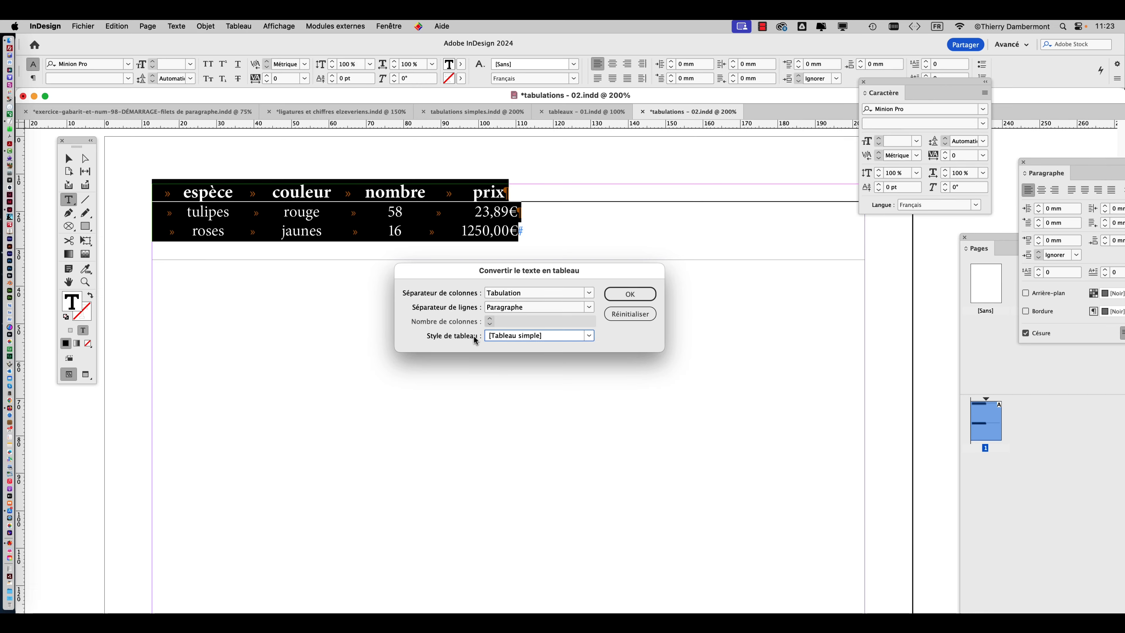
left_click(644, 296)
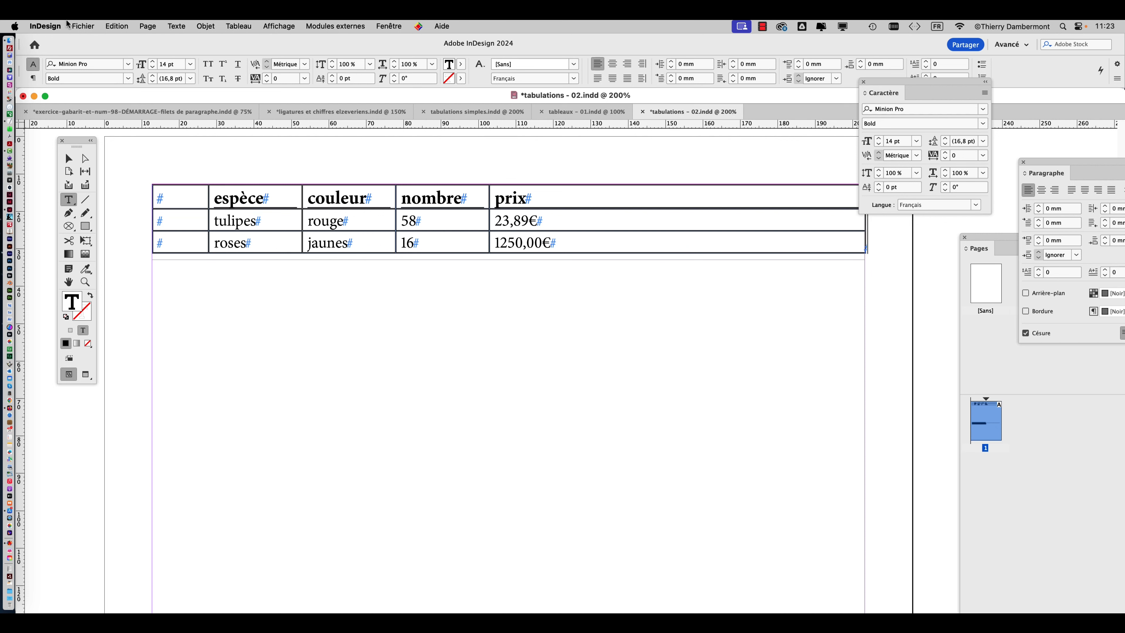
Try to save the document as "tableaux - 01.indd" in the VENDREDI folder, replacing the existing file.
left_click(83, 26)
left_click(115, 117)
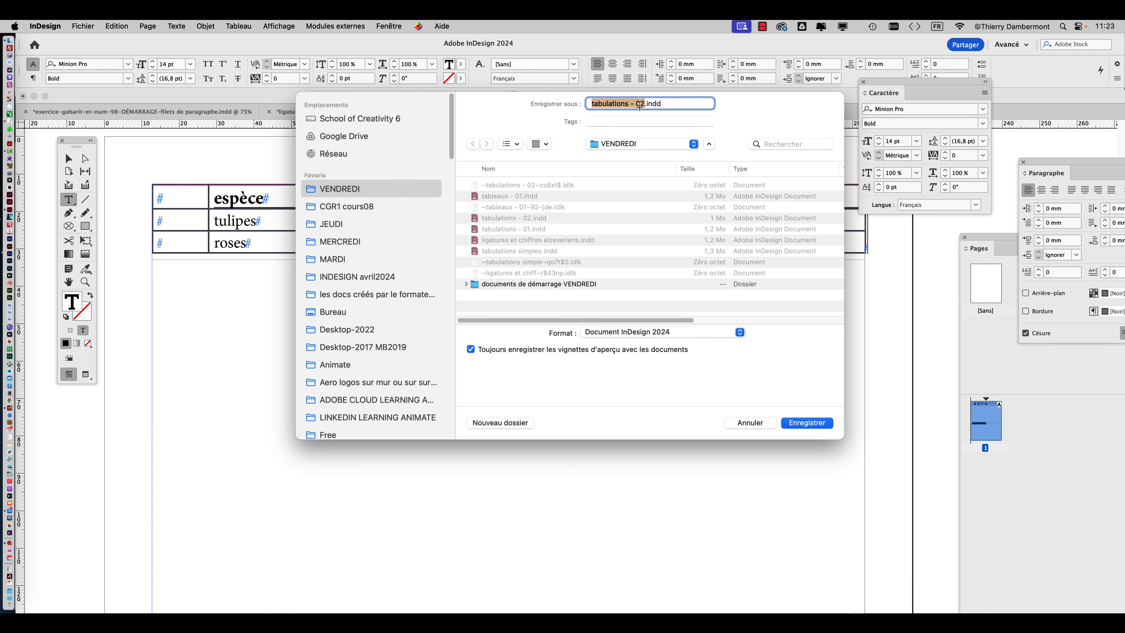
type("table")
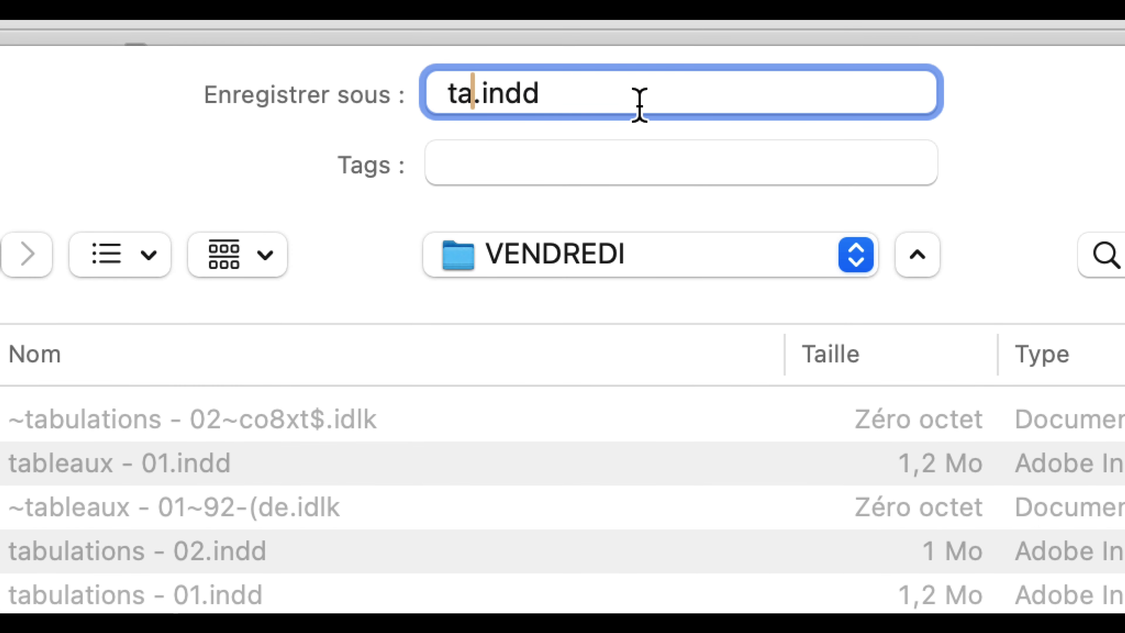
type("aux - 01")
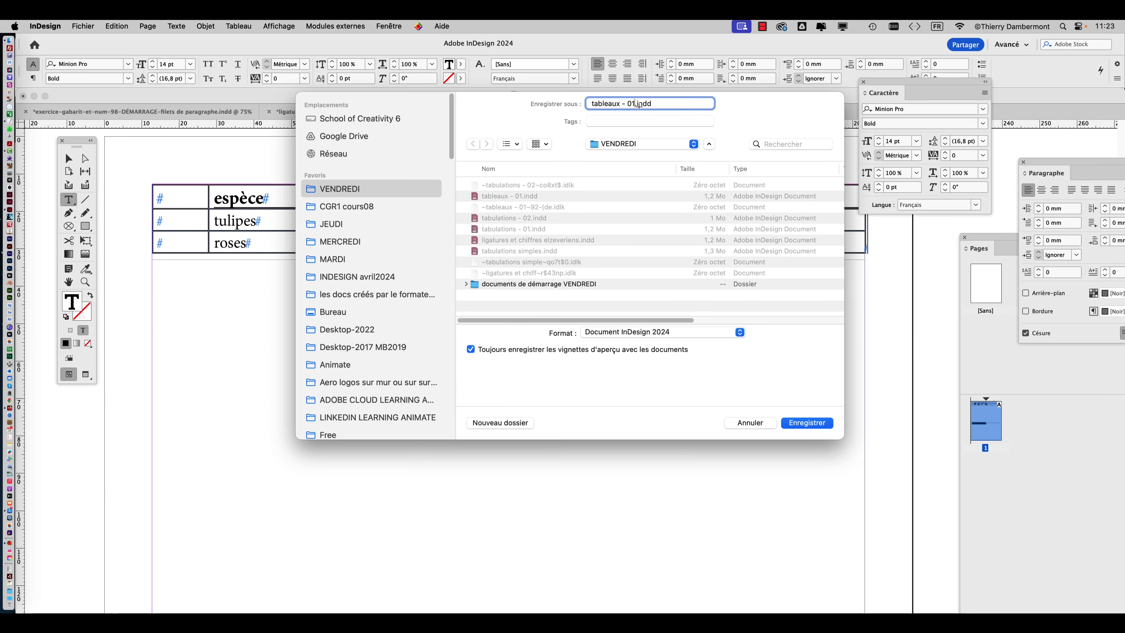
left_click(818, 425)
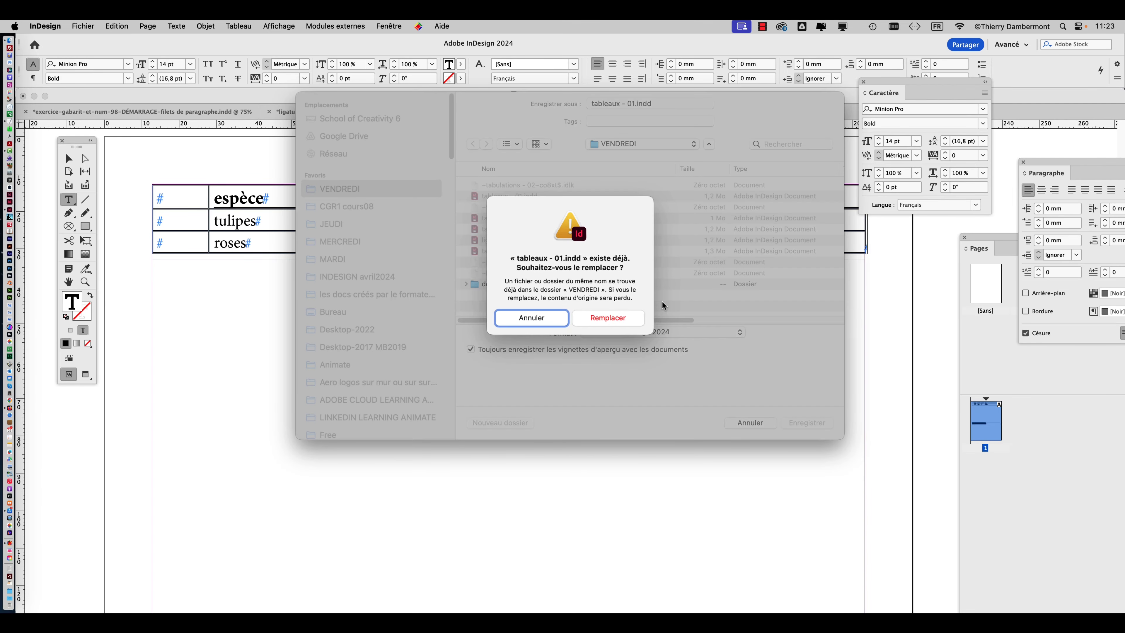
left_click(614, 315)
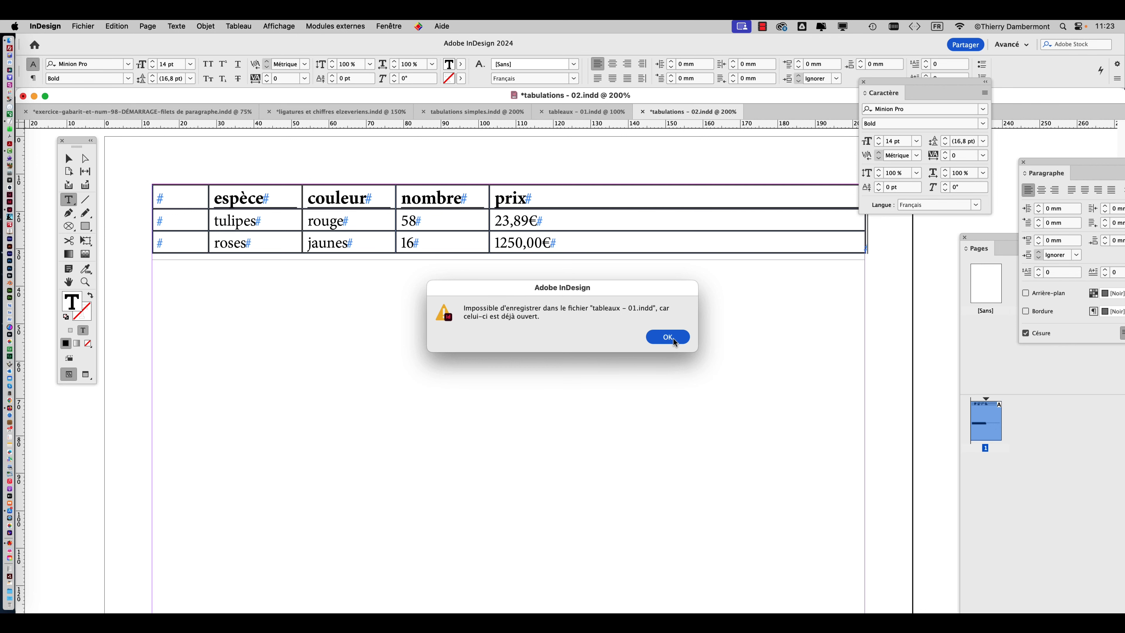
left_click(667, 336)
Close the open "tableaux - 01.indd" document and save the new table document under that name, replacing the existing file.
left_click(545, 113)
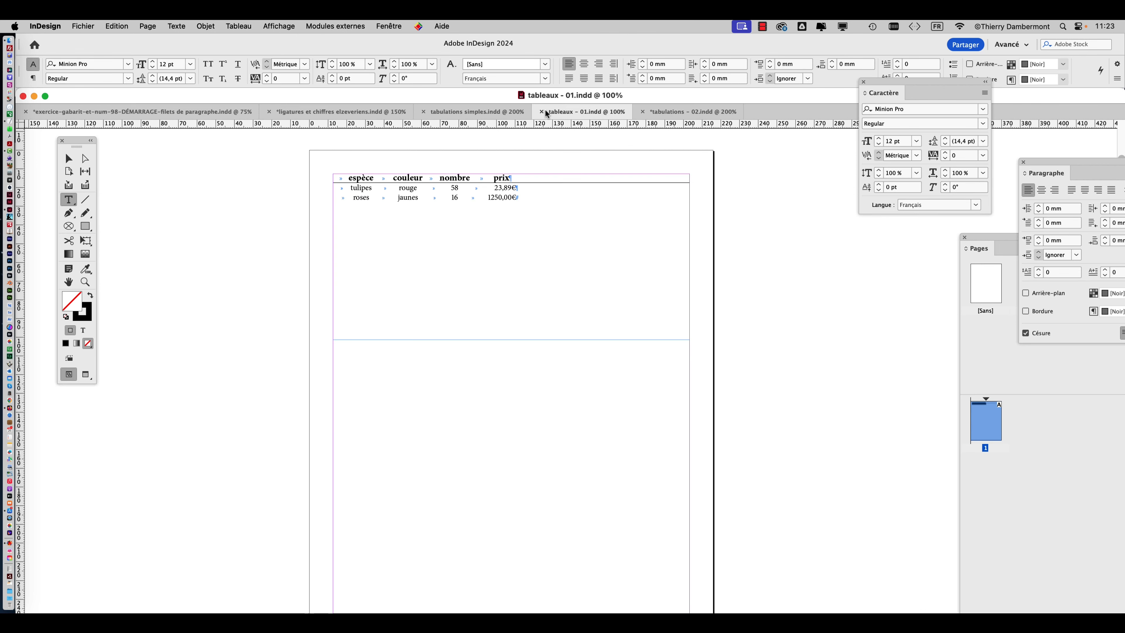
left_click(544, 112)
left_click(84, 26)
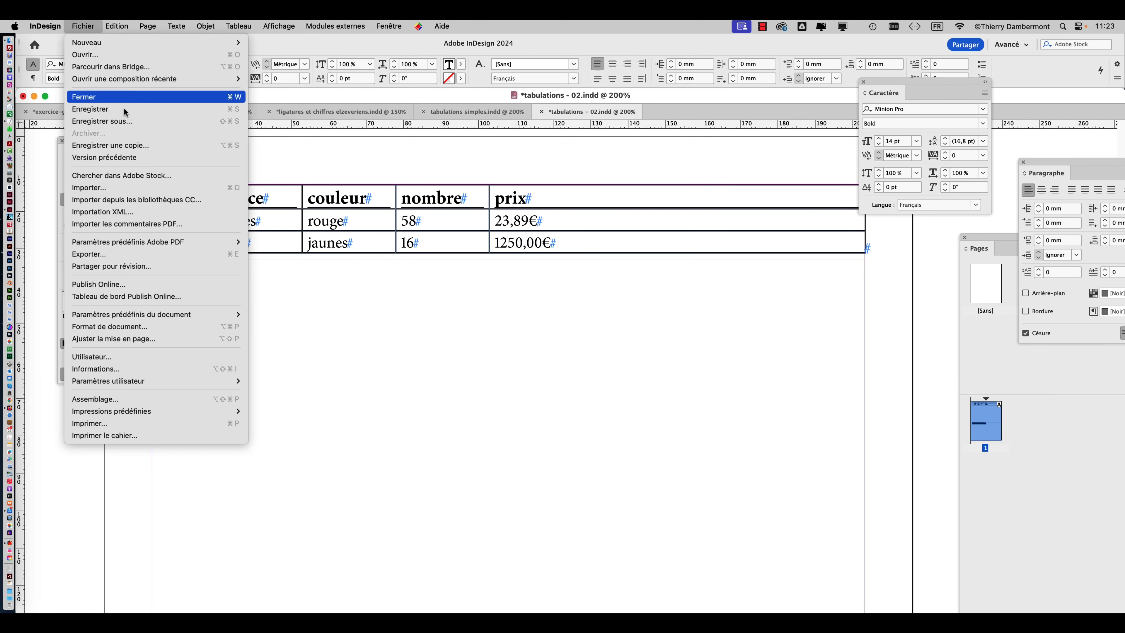
left_click(111, 118)
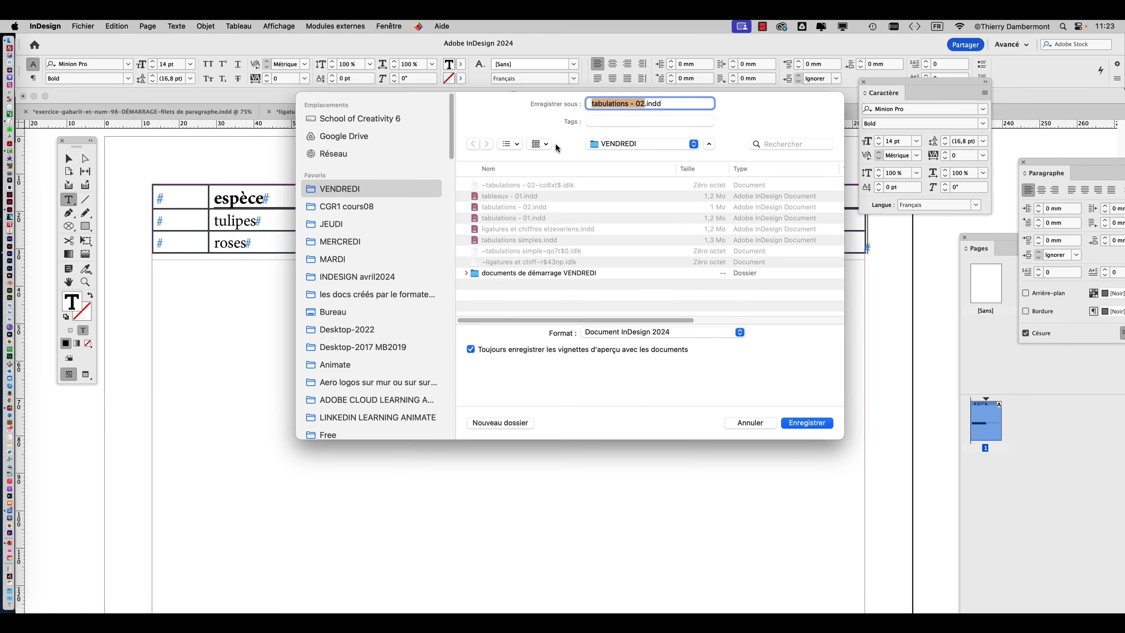
type("tableaux - 01")
left_click(805, 423)
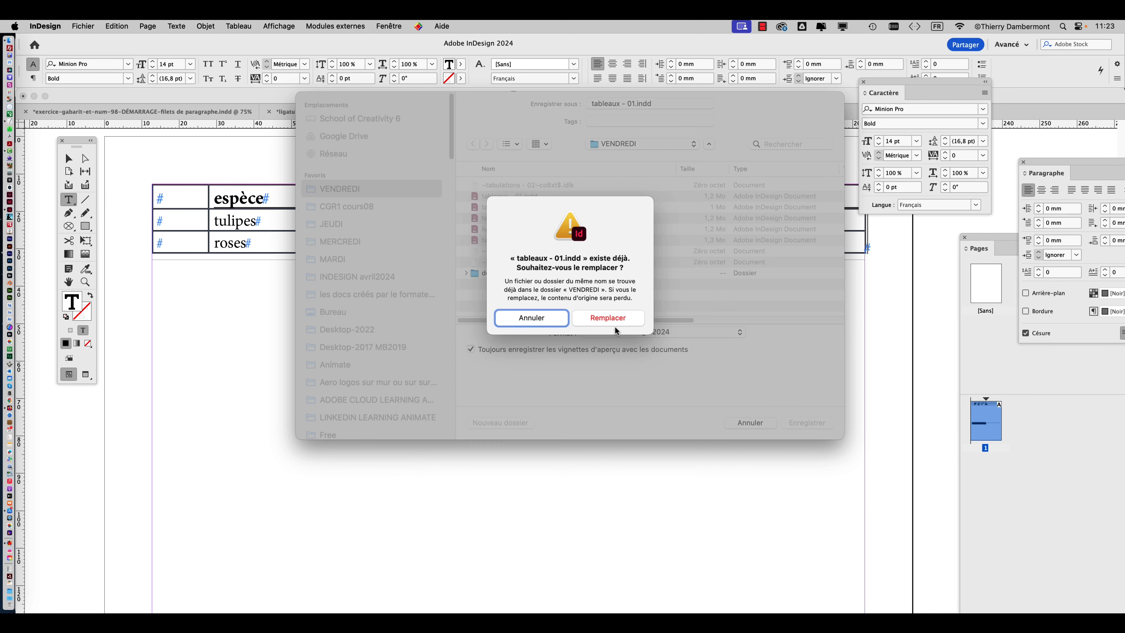
left_click(612, 319)
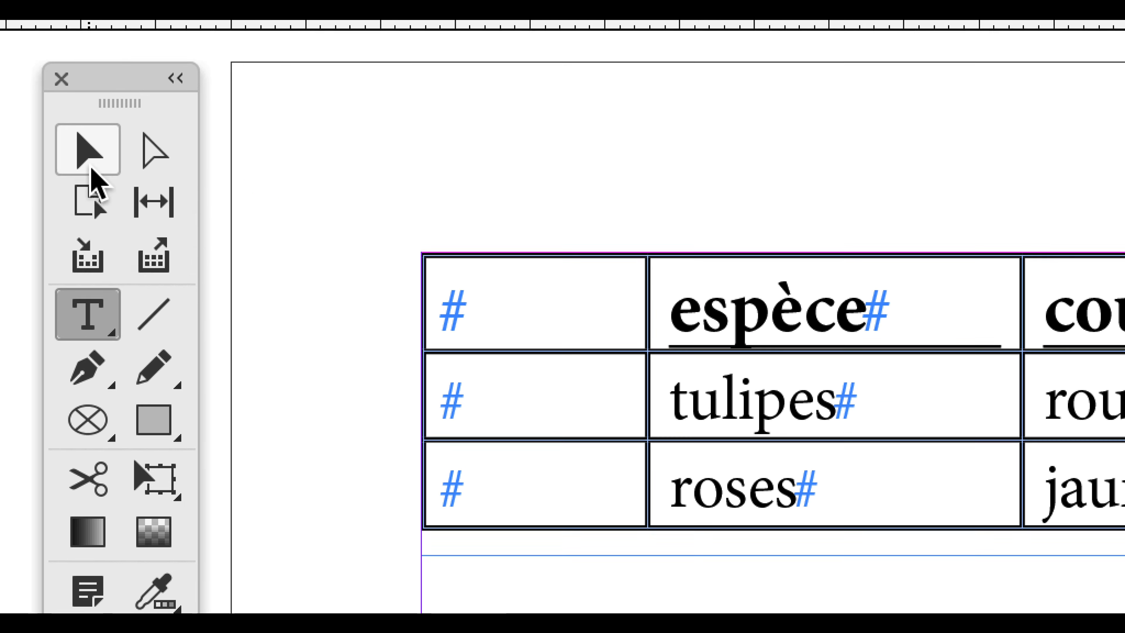
Select the table's empty first column and each of its rows in turn with the Type tool.
left_click(89, 150)
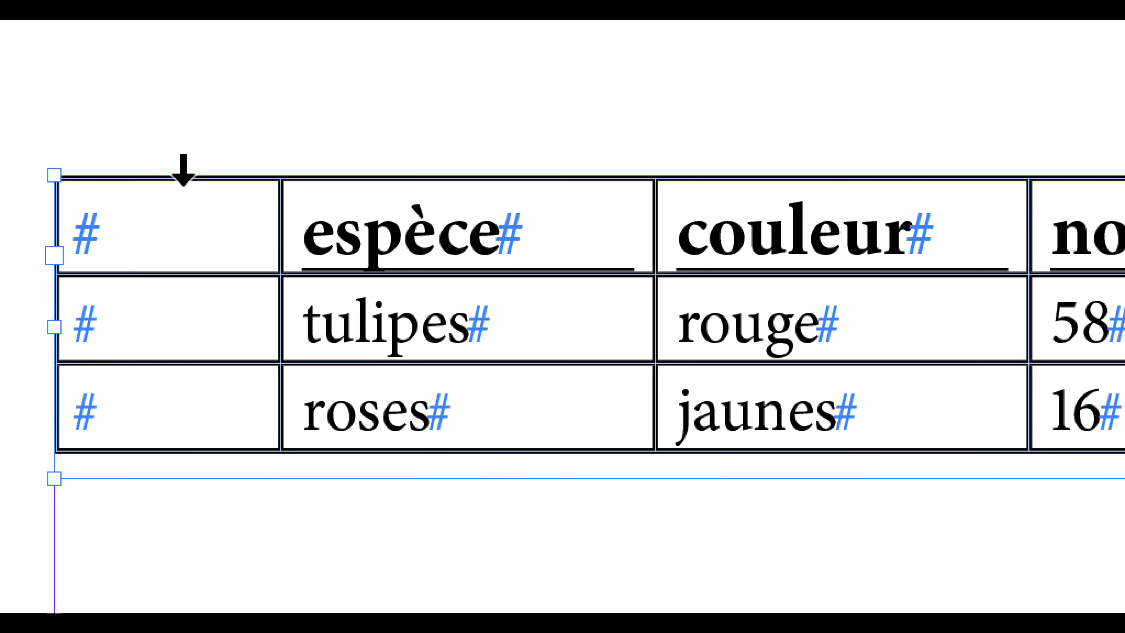
left_click(179, 175)
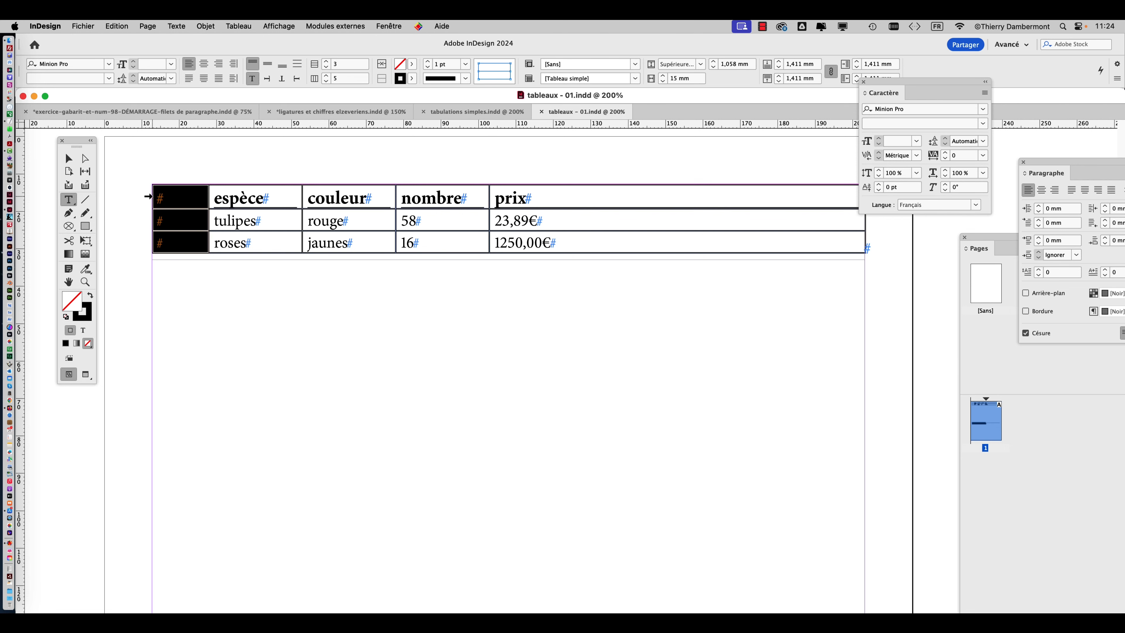
left_click(148, 196)
left_click(149, 215)
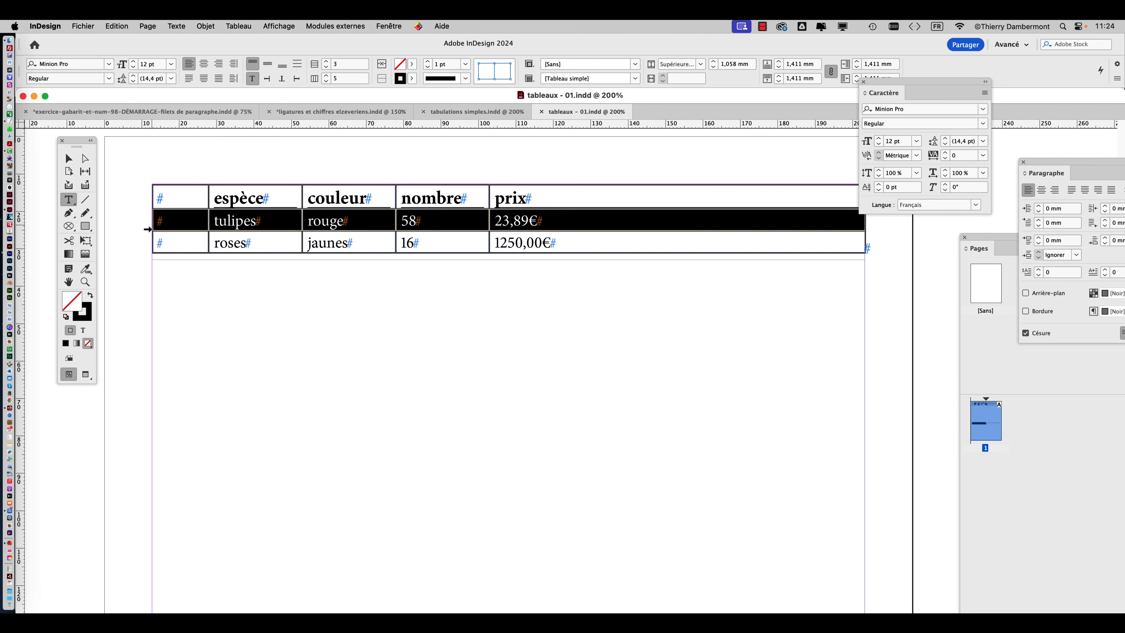
left_click(149, 239)
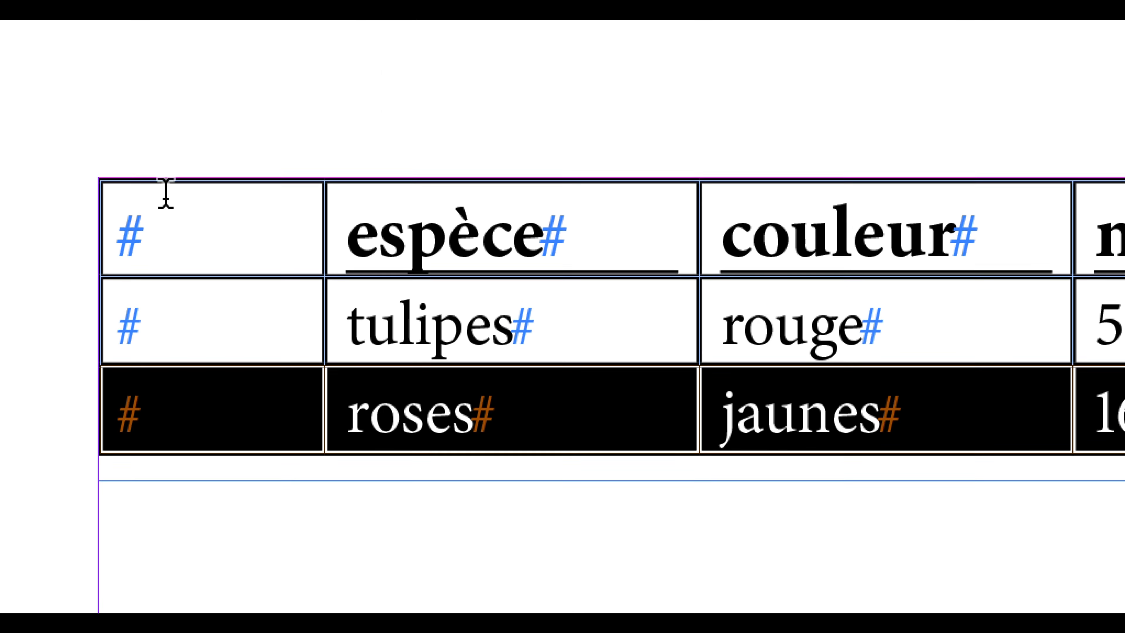
left_click(198, 49)
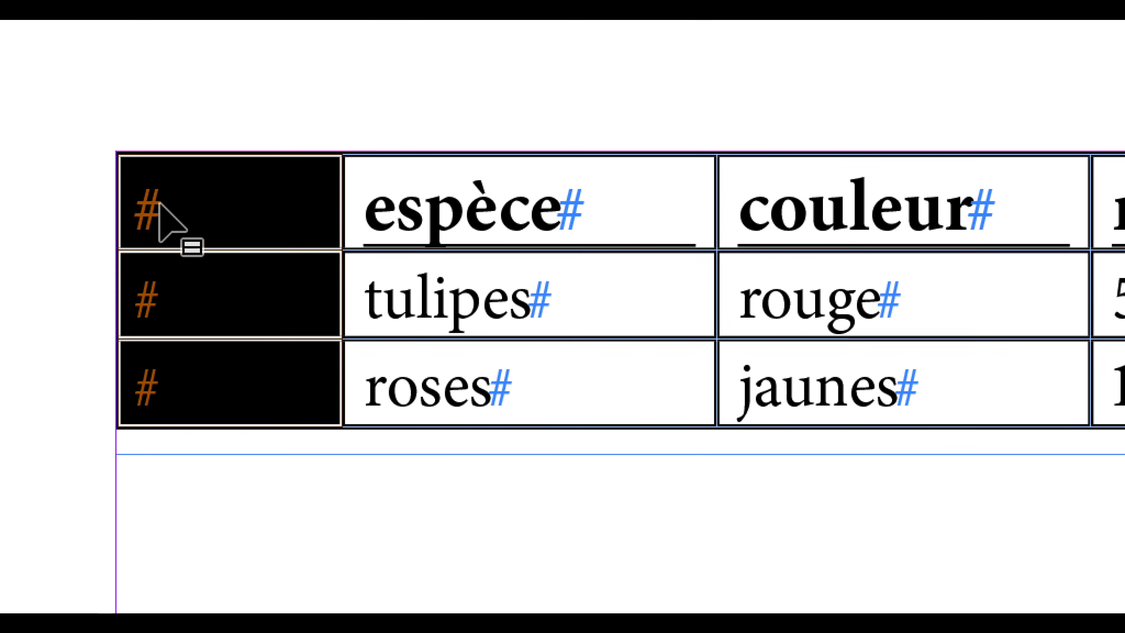
left_click(141, 205)
left_click(142, 283)
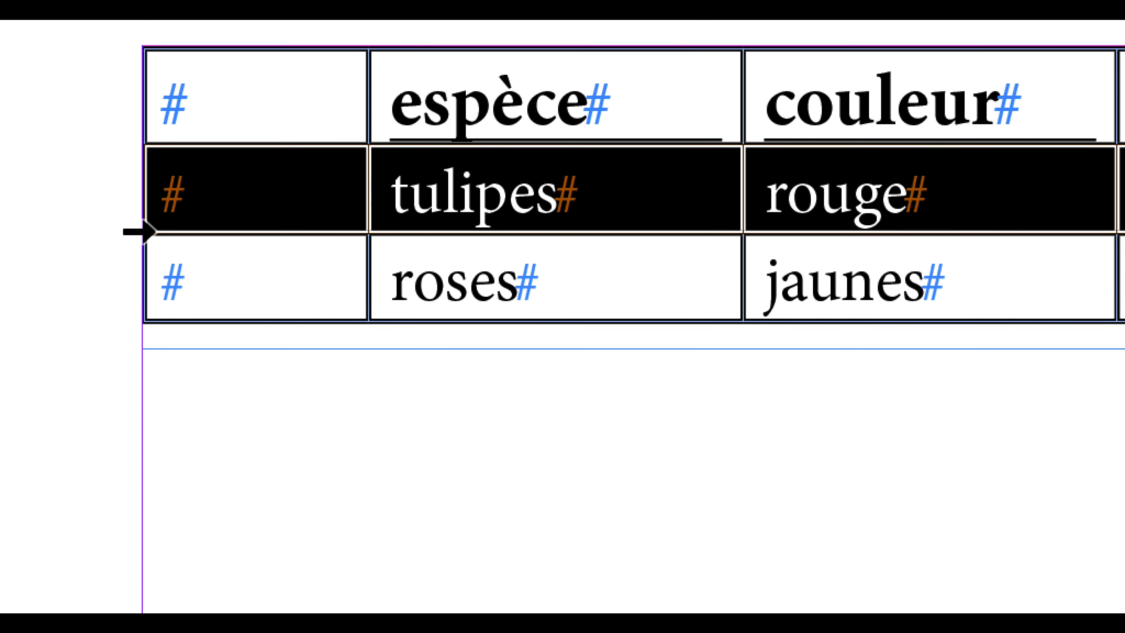
left_click(142, 373)
Delete the table's empty first column, before the espèce column.
left_click(206, 9)
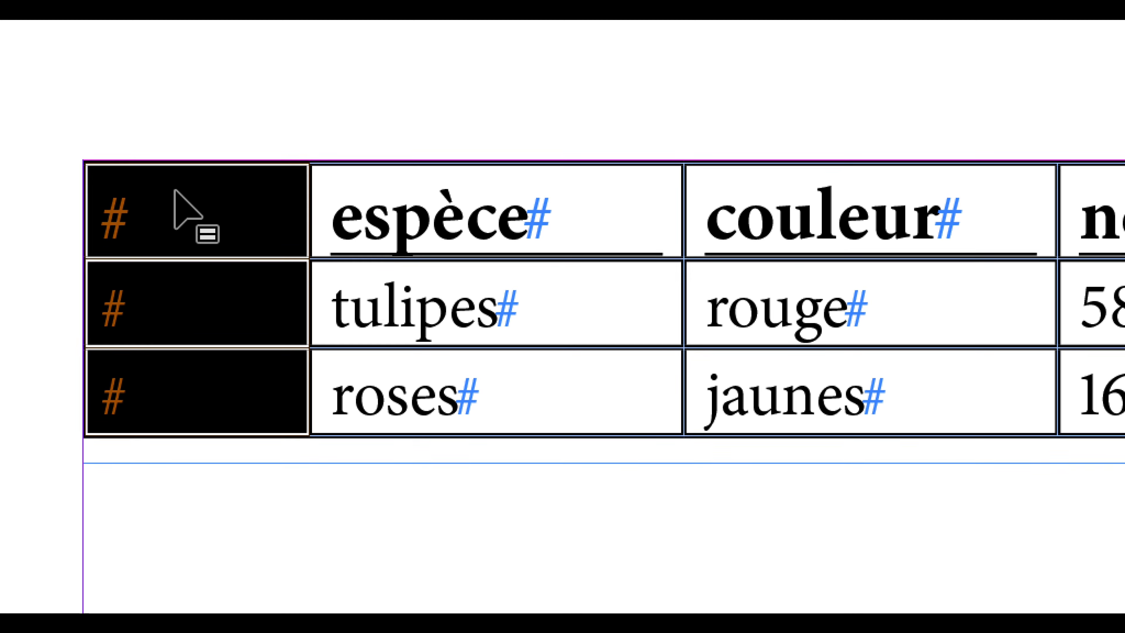
right_click(174, 228)
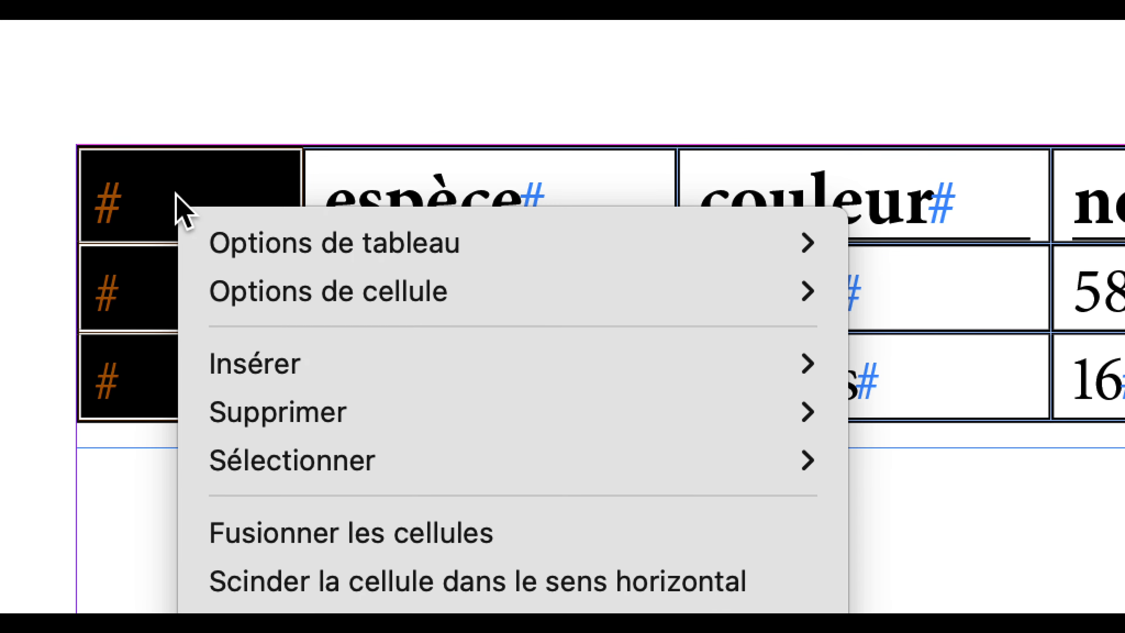
mouse_move(708, 411)
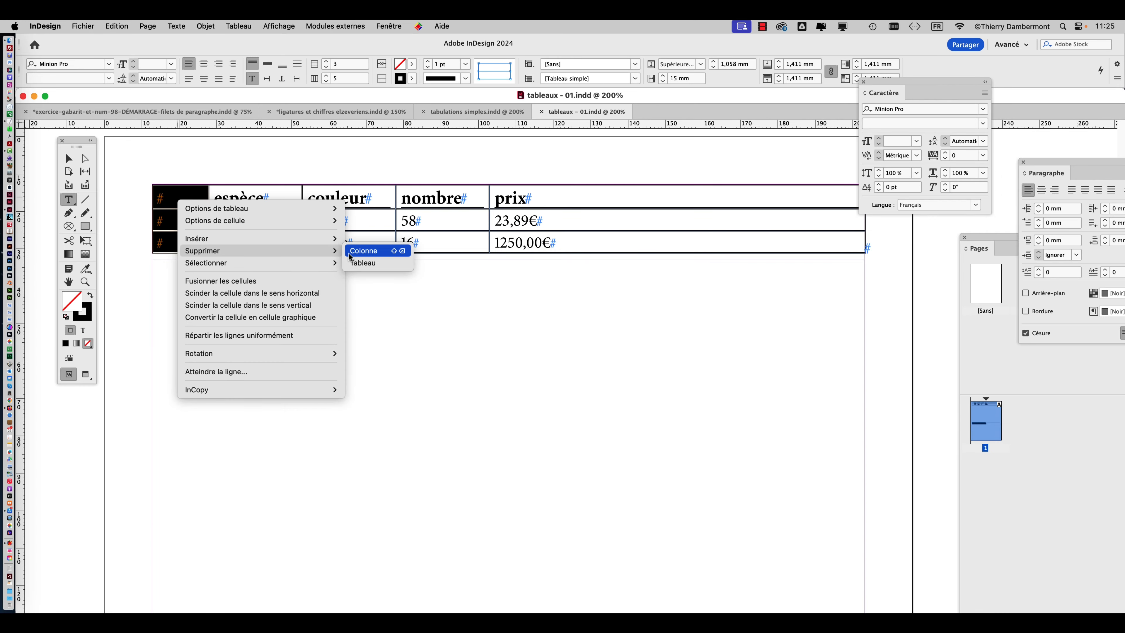
left_click(349, 251)
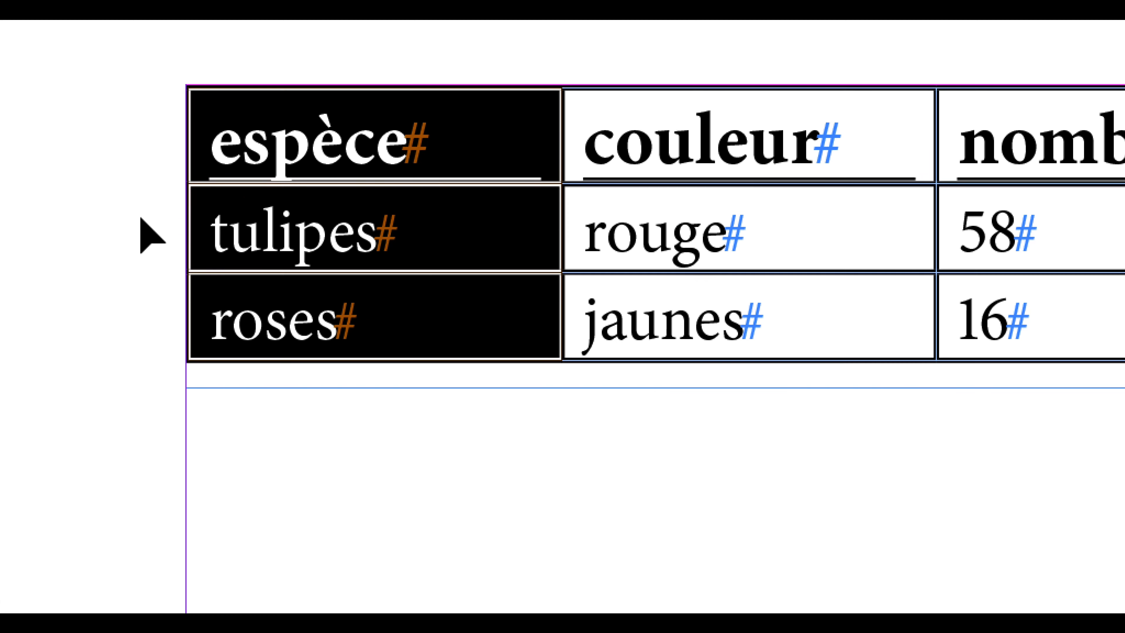
View the deletion options for the selected tulipes row without deleting anything, and select the entire table.
left_click(145, 221)
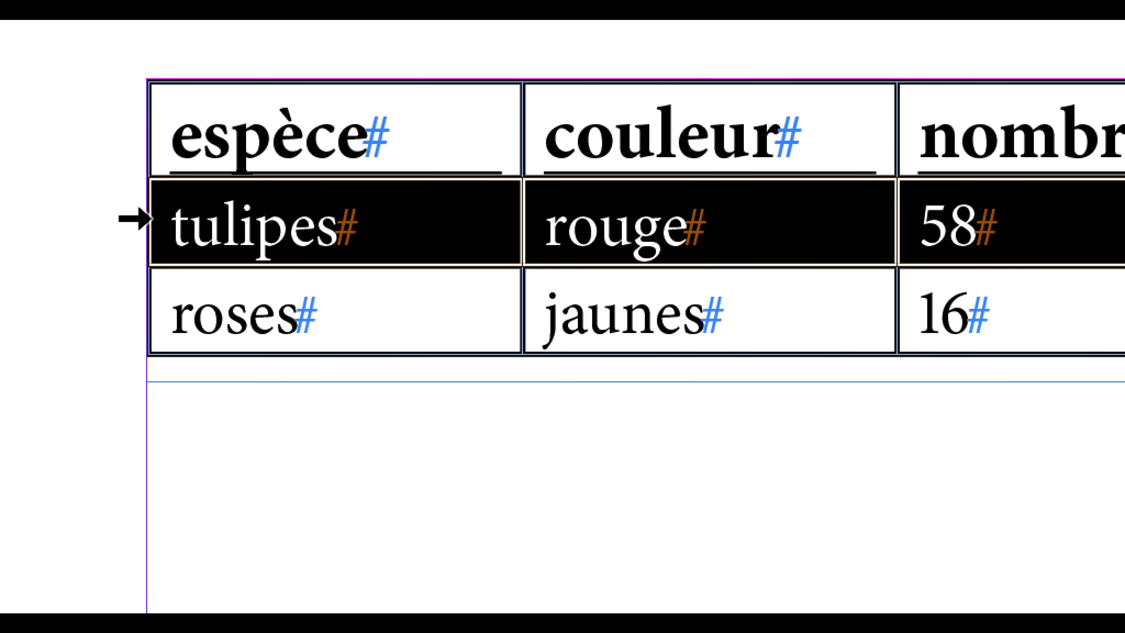
right_click(387, 220)
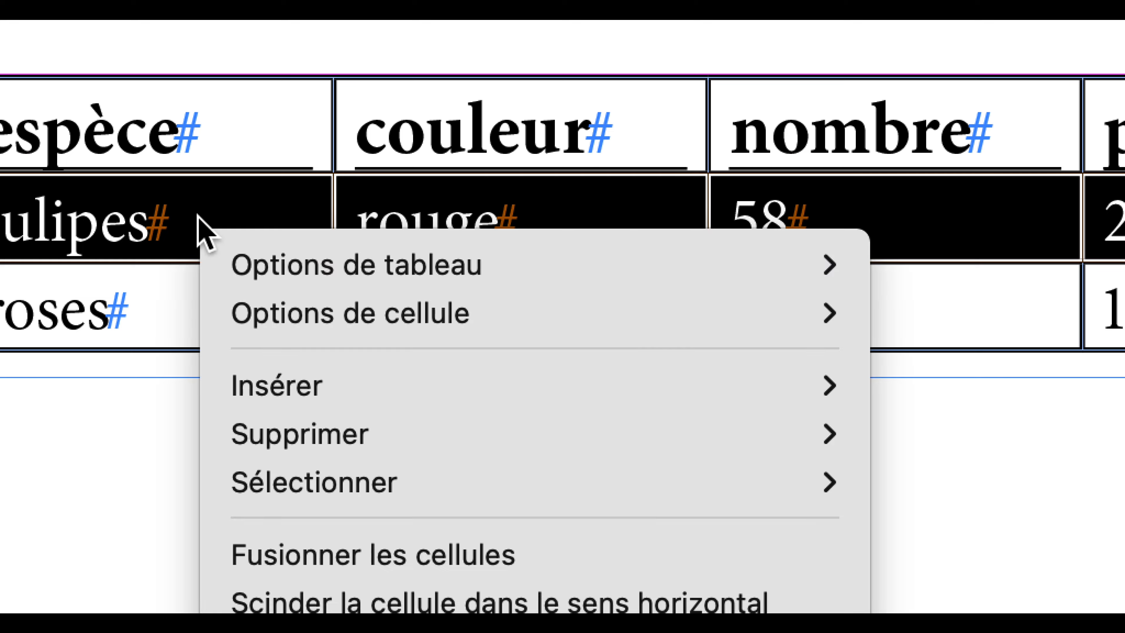
mouse_move(287, 431)
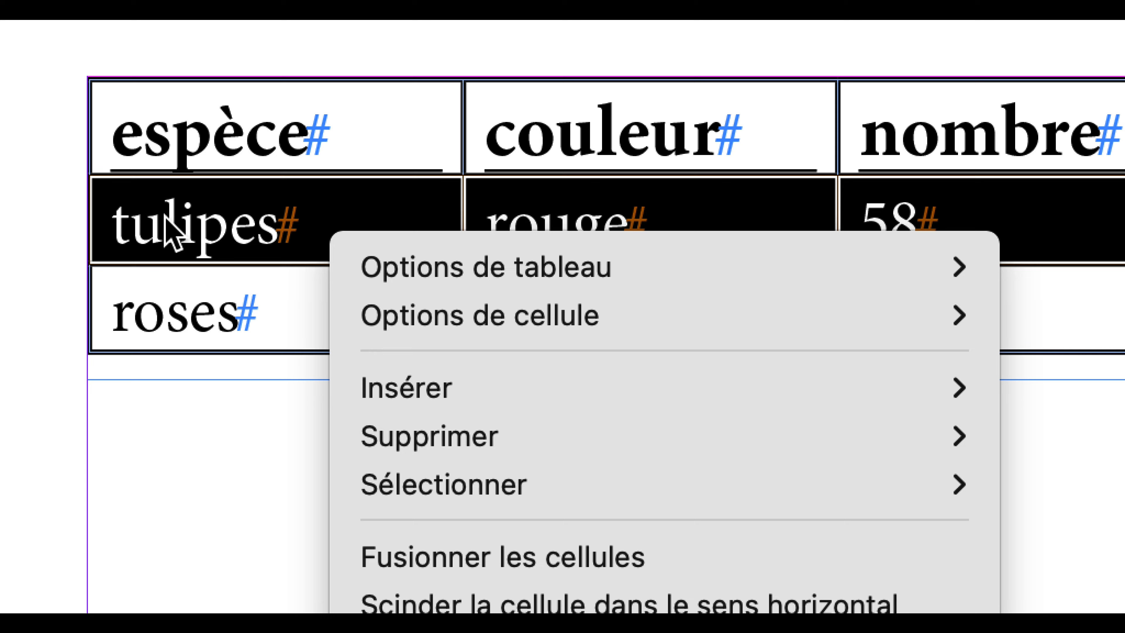
key("Escape")
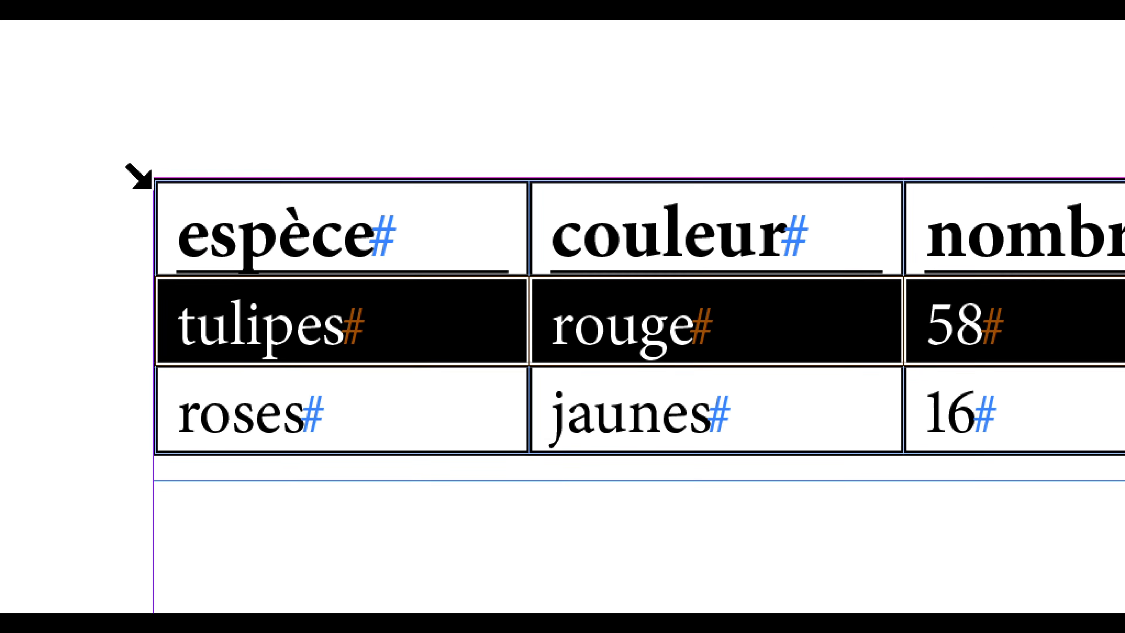
left_click(144, 181)
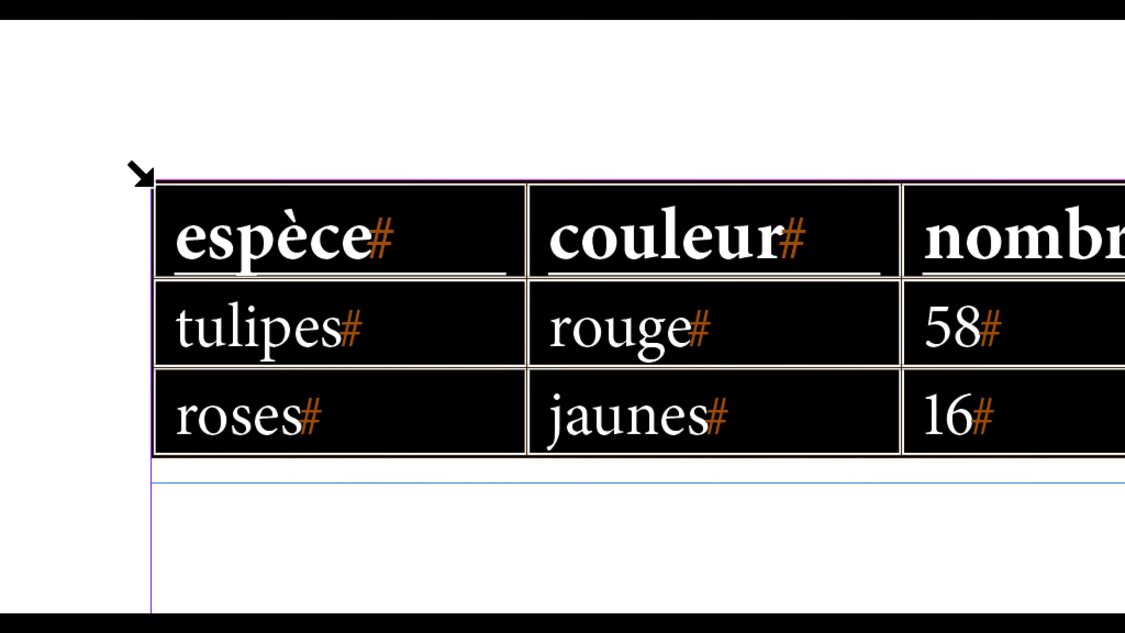
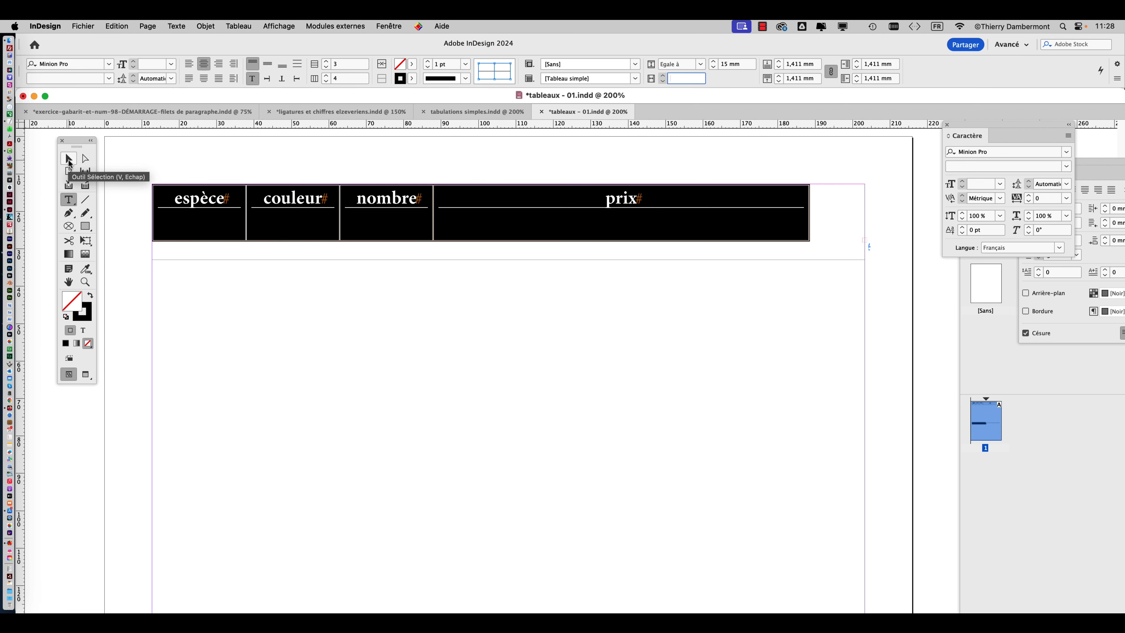
Extend the table's text frame downward to a height of about 49.8 mm so that all three rows fit.
left_click(69, 158)
left_click_drag(509, 259, 511, 377)
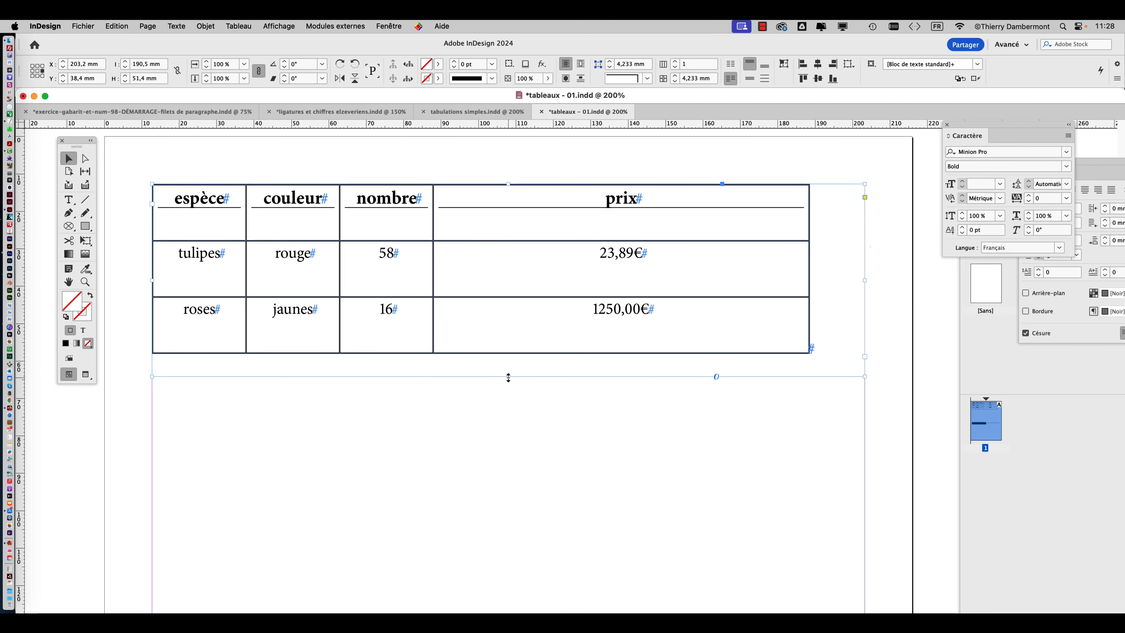
left_click_drag(509, 378, 509, 371)
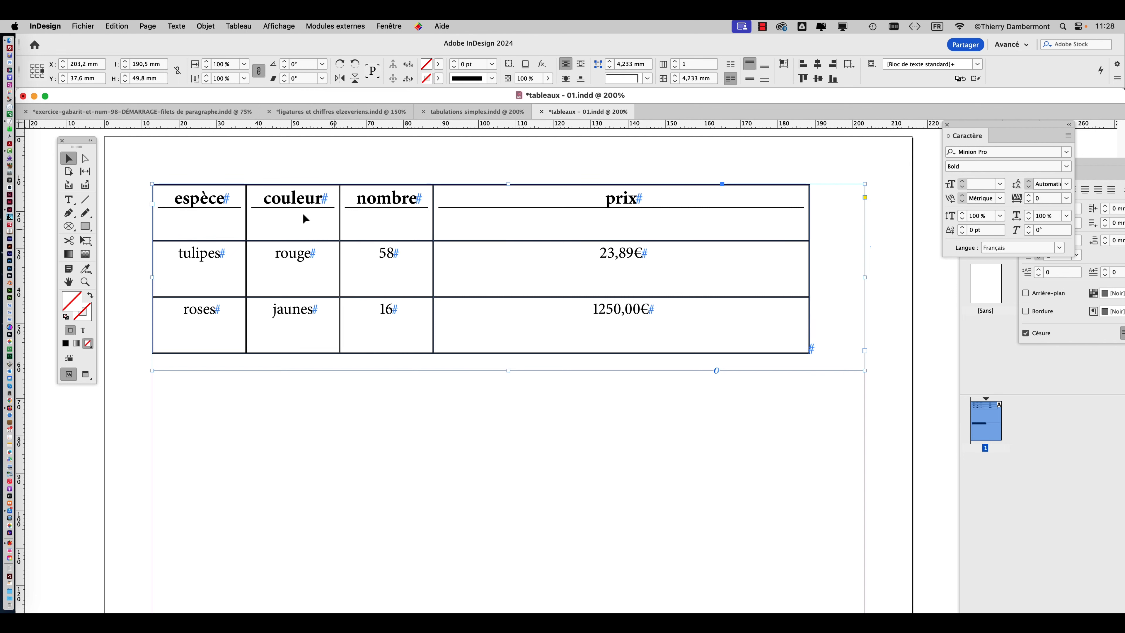
Select the entire table and set its rows to exactly 8 mm high, then increase the height to 11 mm.
left_click(69, 200)
left_click(150, 187)
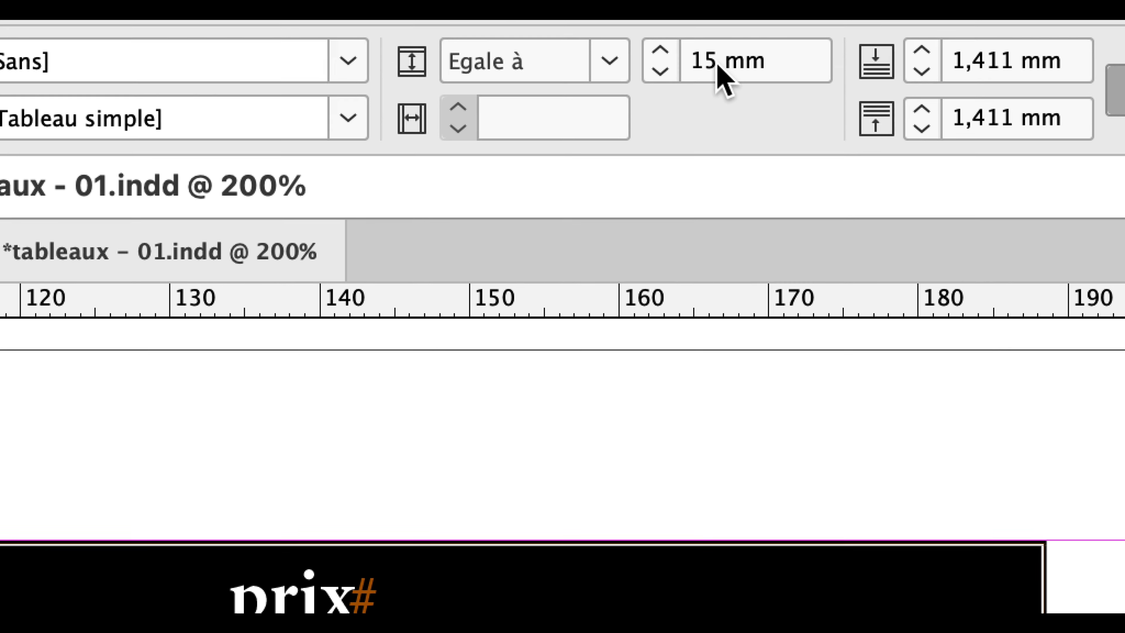
double_click(717, 66)
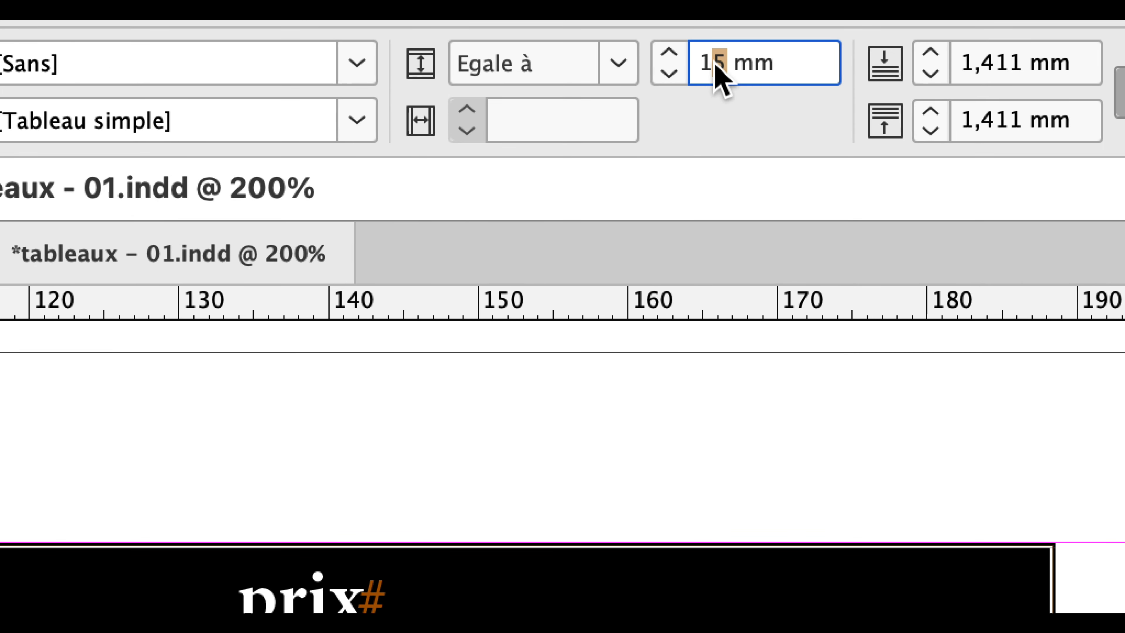
type("8")
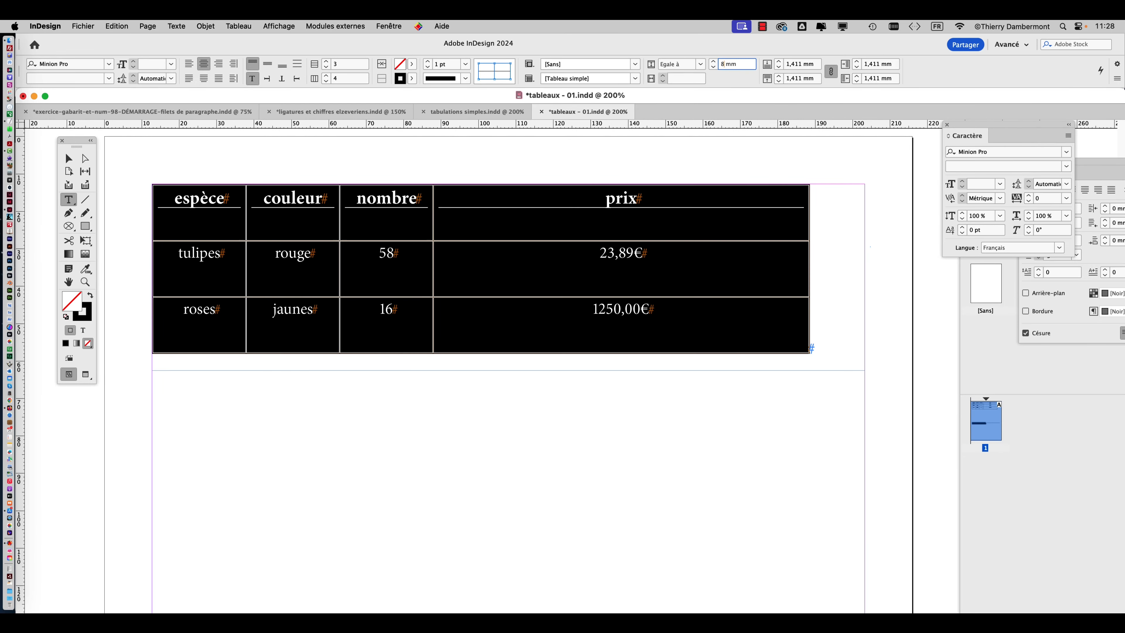
key("Tab")
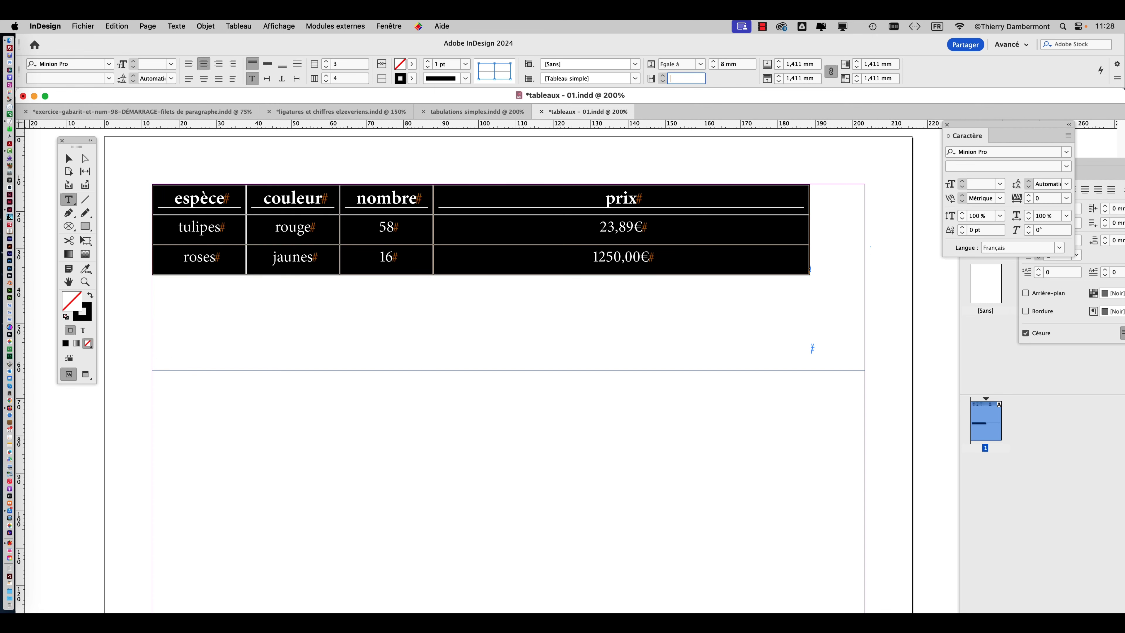
left_click(713, 62)
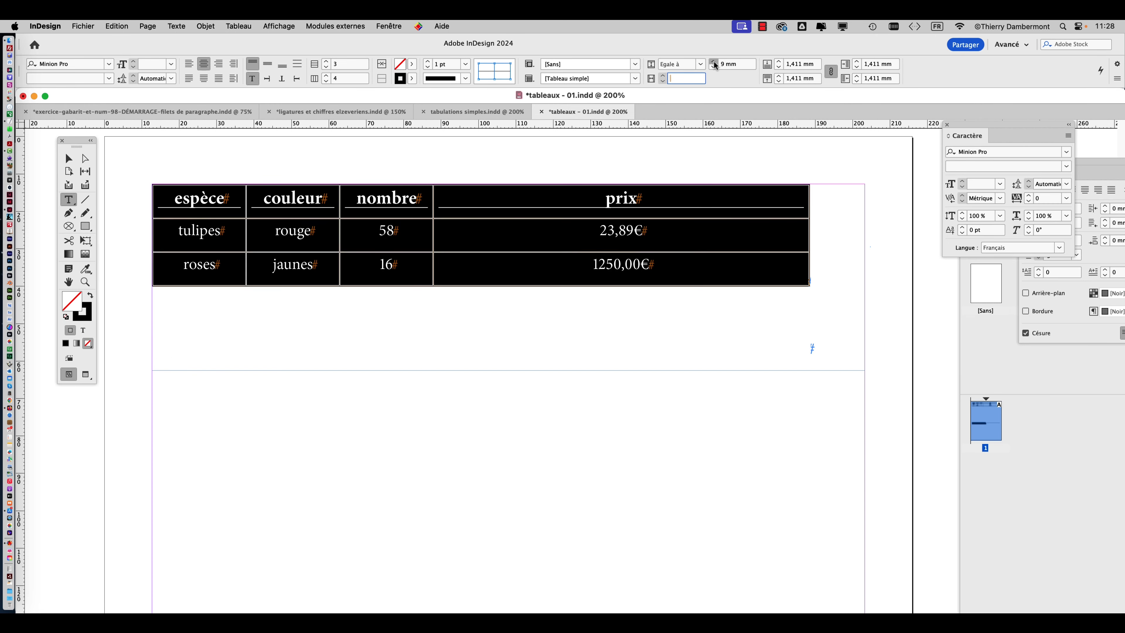
left_click(714, 63)
left_click(713, 63)
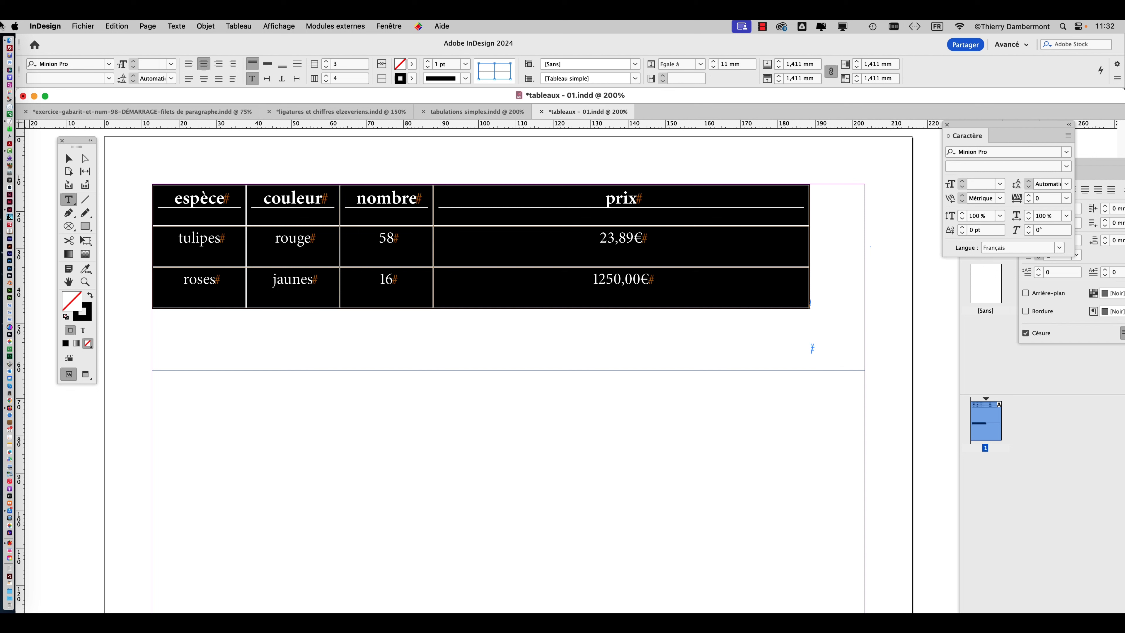
Check the Mi TV monitor's resolution options in the macOS system settings and the display utility without changing anything.
left_click(15, 26)
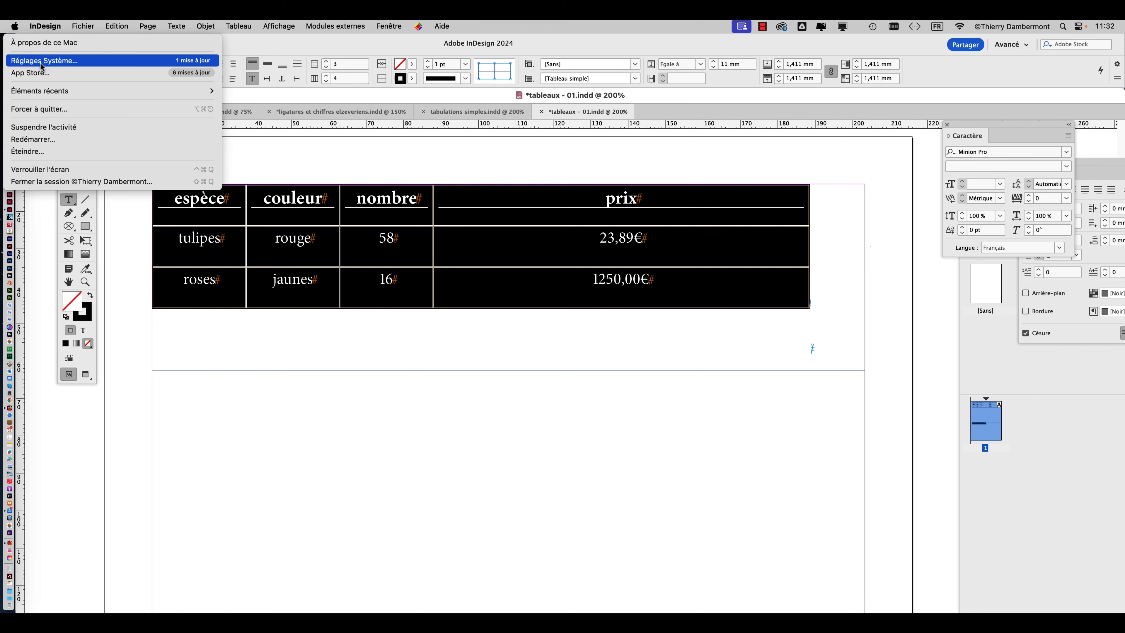
left_click(41, 64)
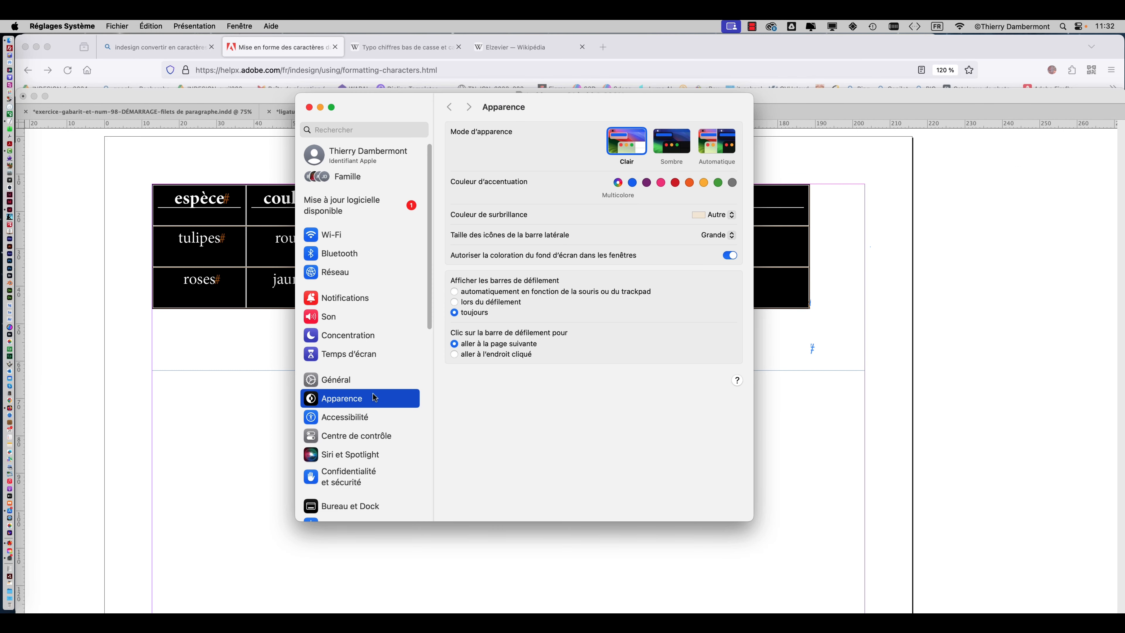
scroll(371, 403, "down", 2)
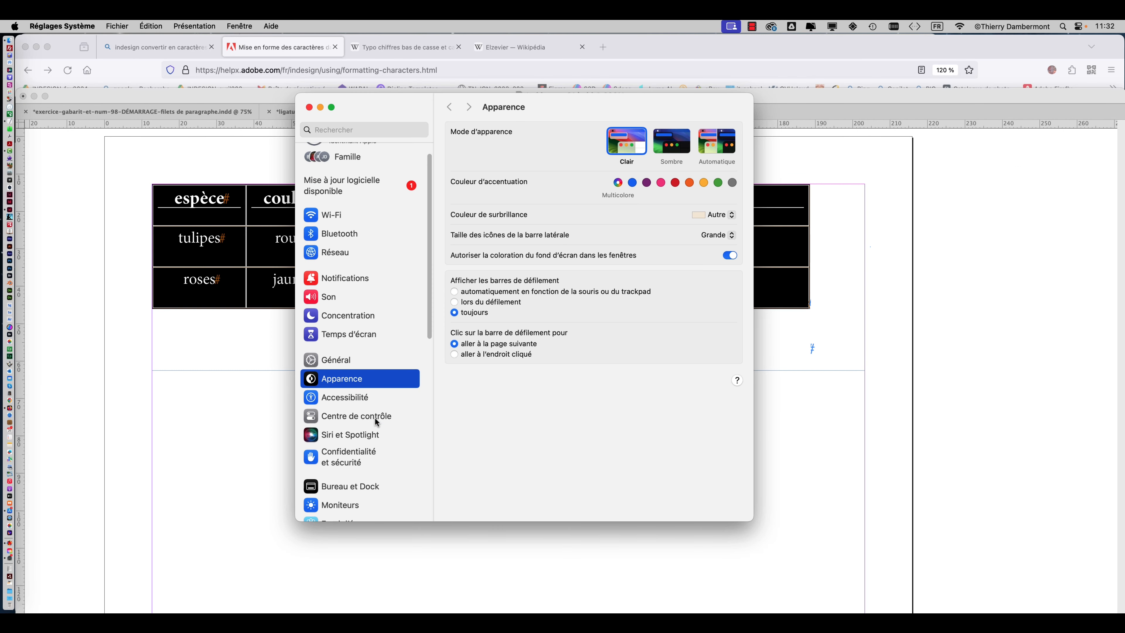
left_click(352, 503)
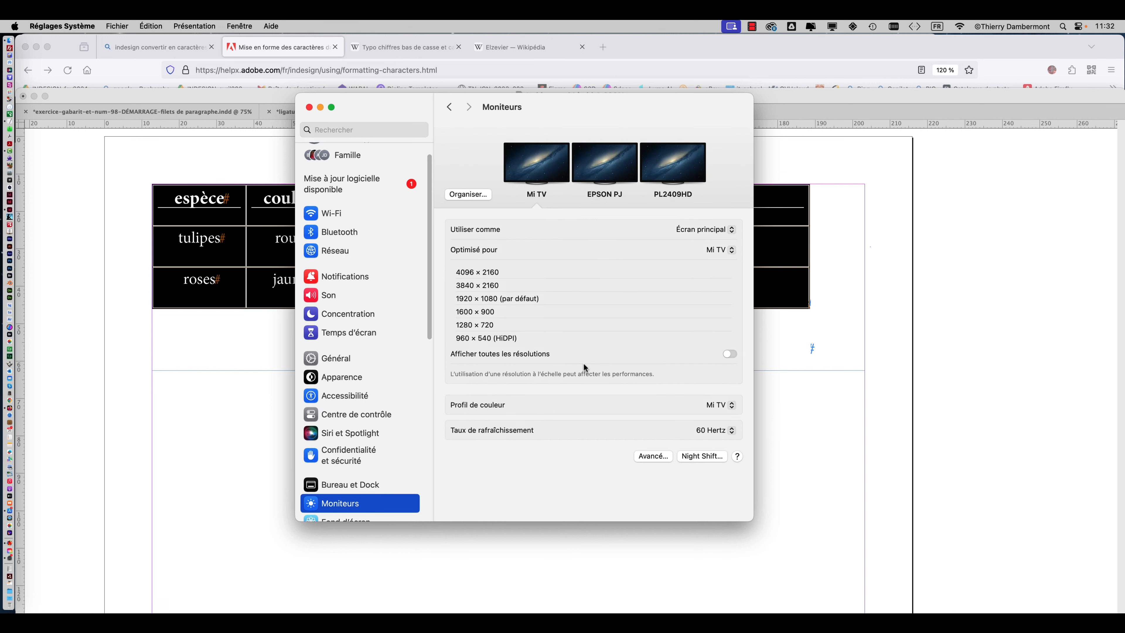
left_click(309, 107)
left_click(842, 27)
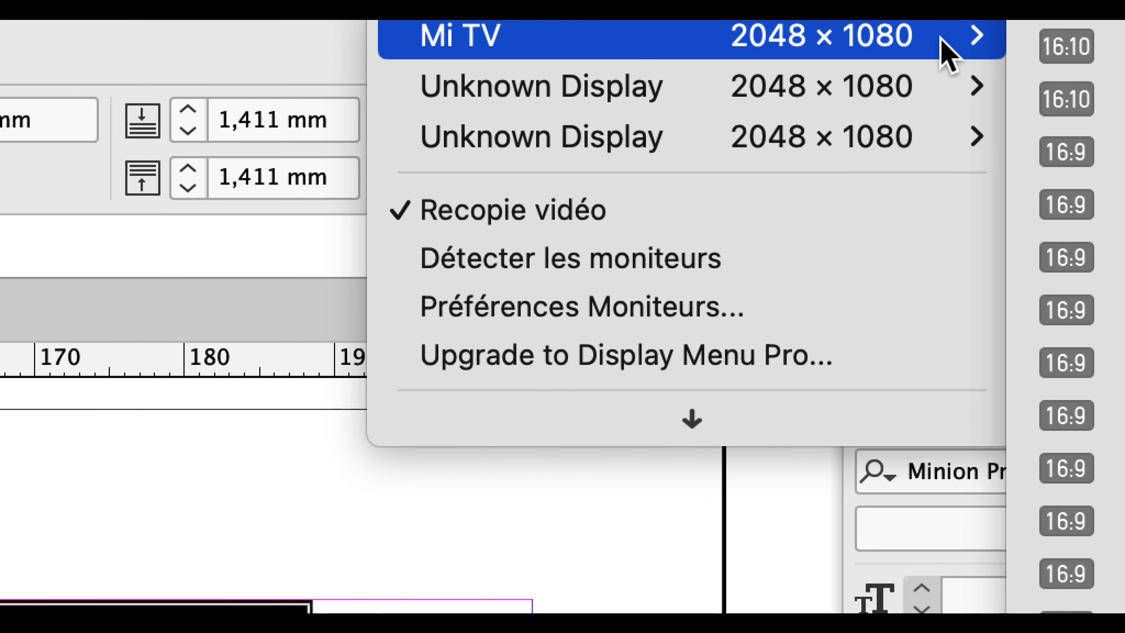
mouse_move(1074, 88)
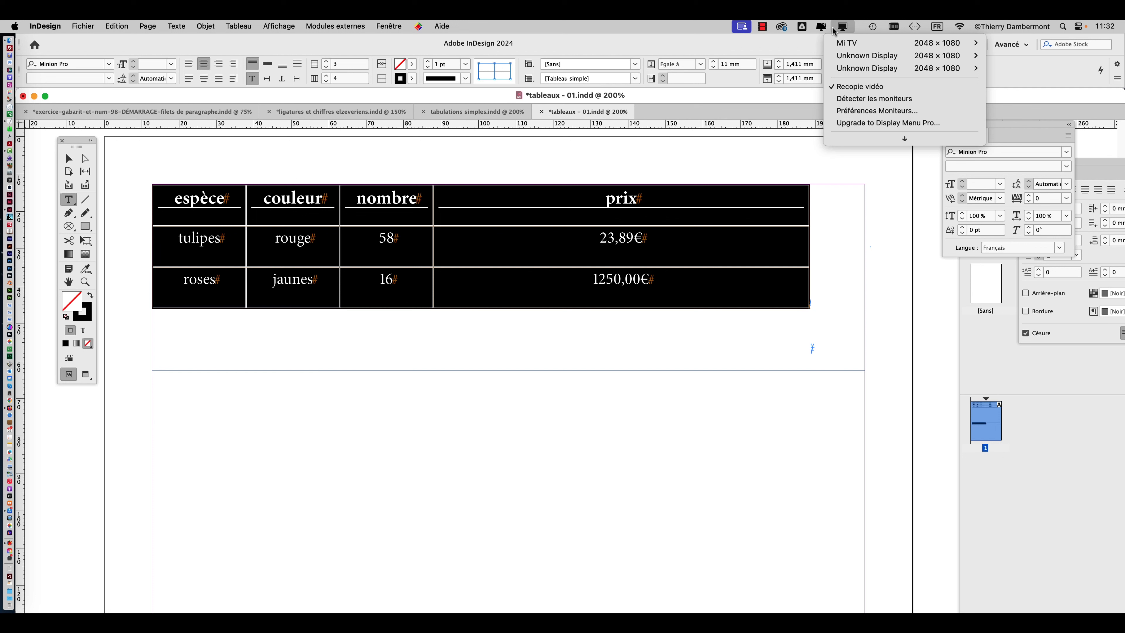
left_click(834, 29)
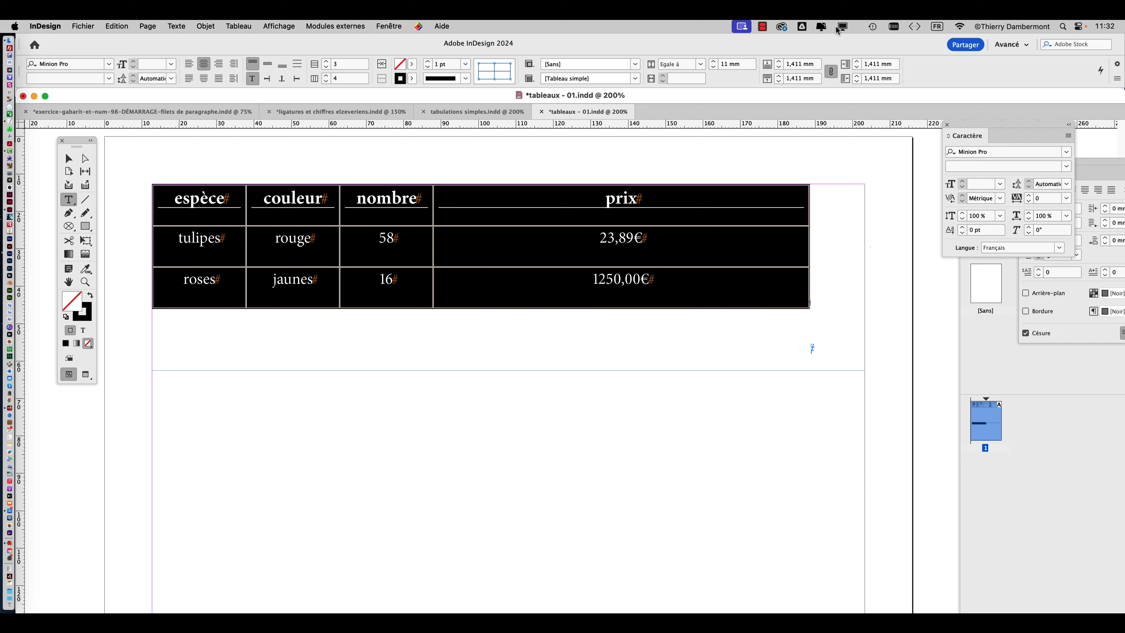
Review the macOS monitor settings again, minimise them and return to the InDesign table document.
left_click(15, 27)
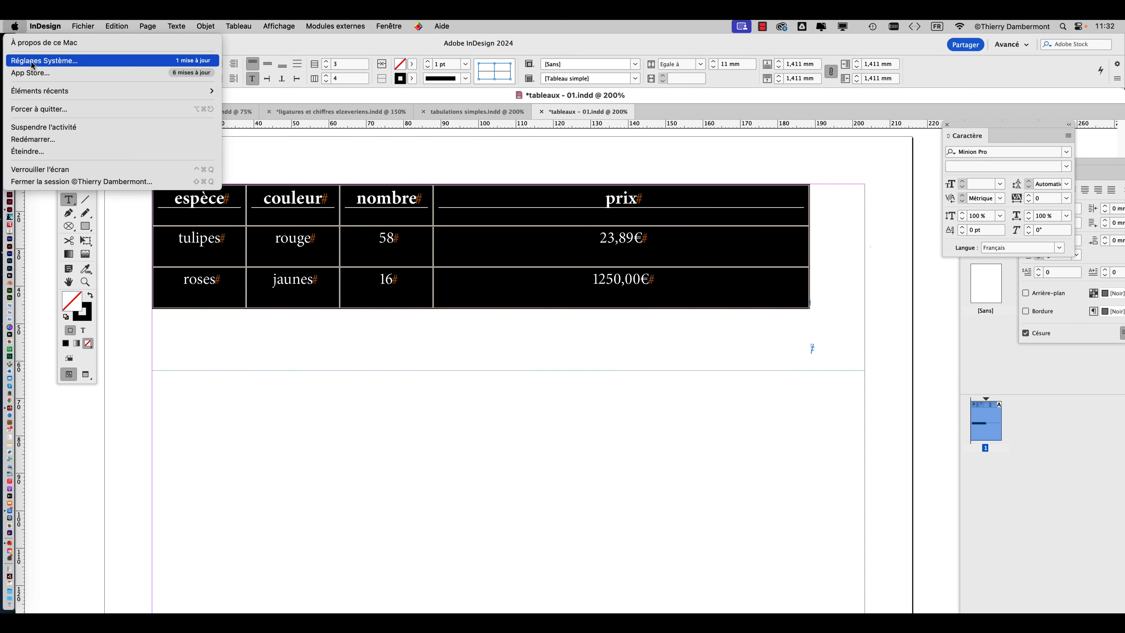
left_click(44, 60)
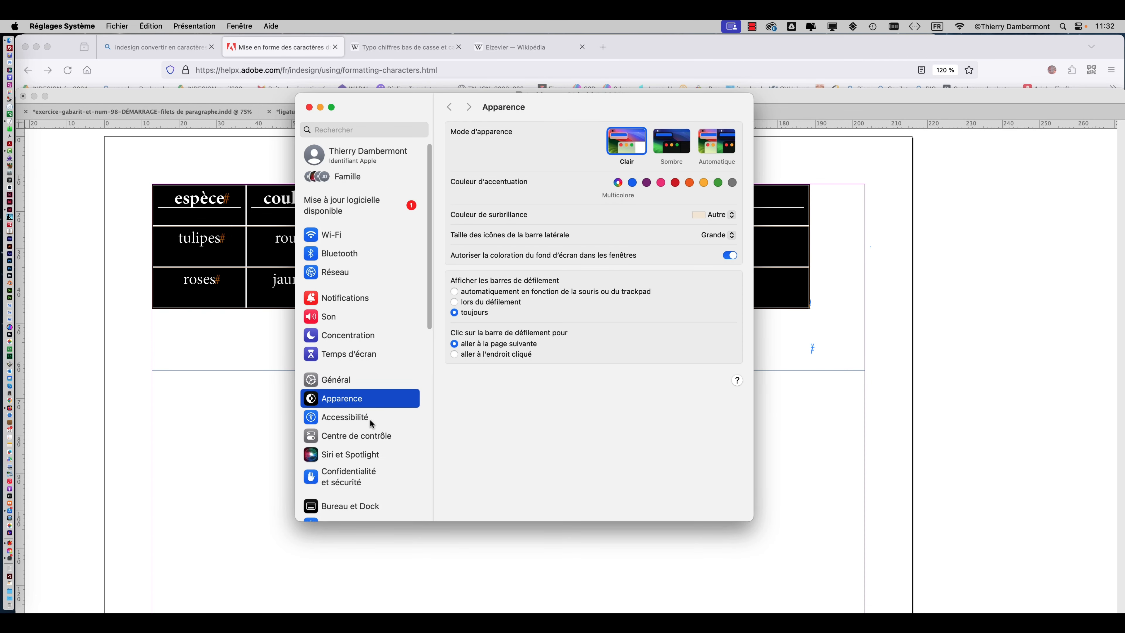
scroll(369, 420, "down", 5)
left_click(342, 358)
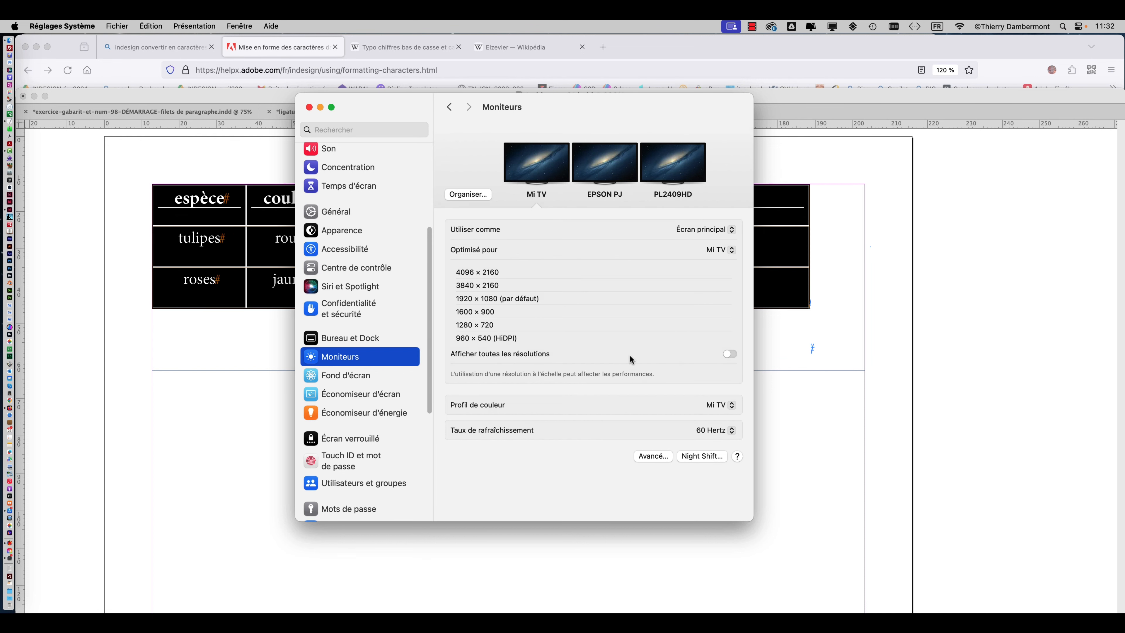
left_click(320, 107)
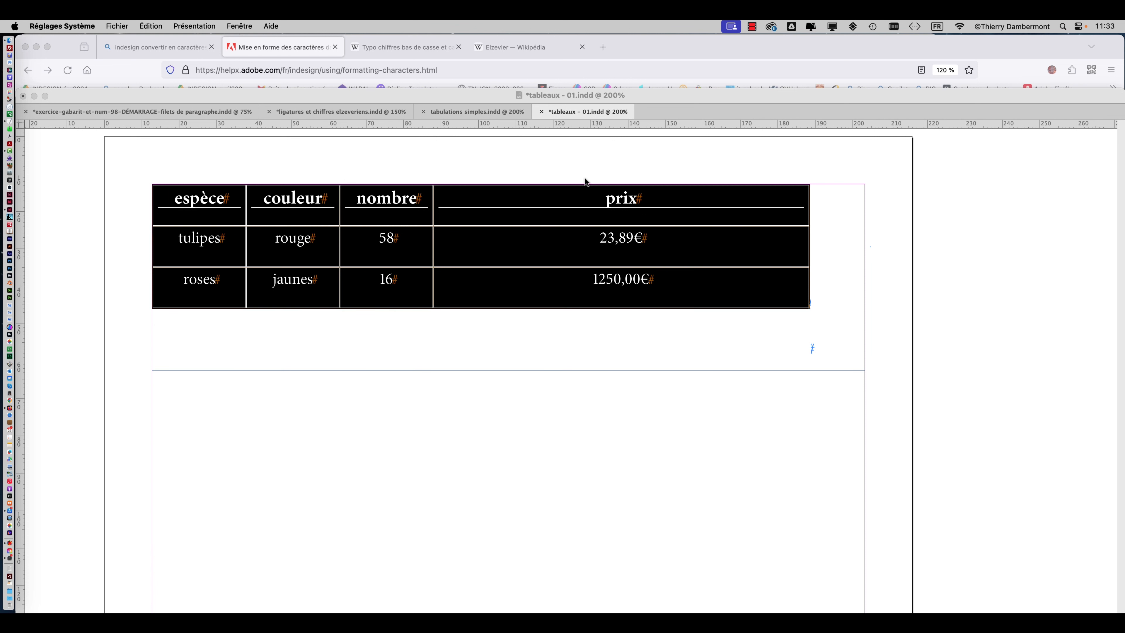
left_click(549, 94)
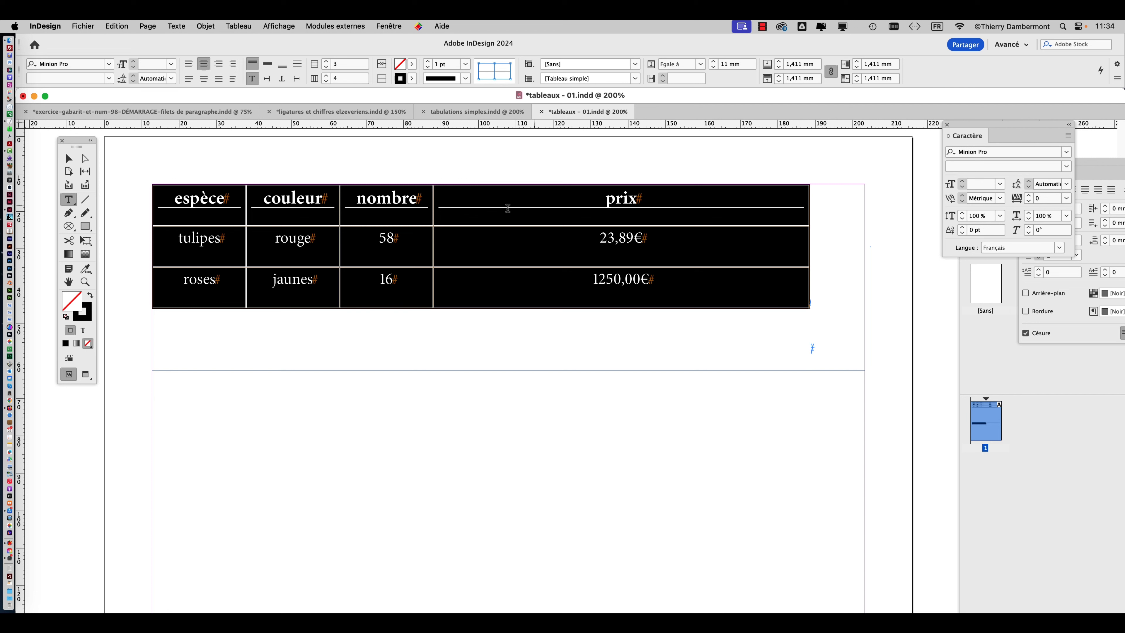
Show the selected table's properties and collapse the additional paragraph and table-dimension options.
left_click(389, 27)
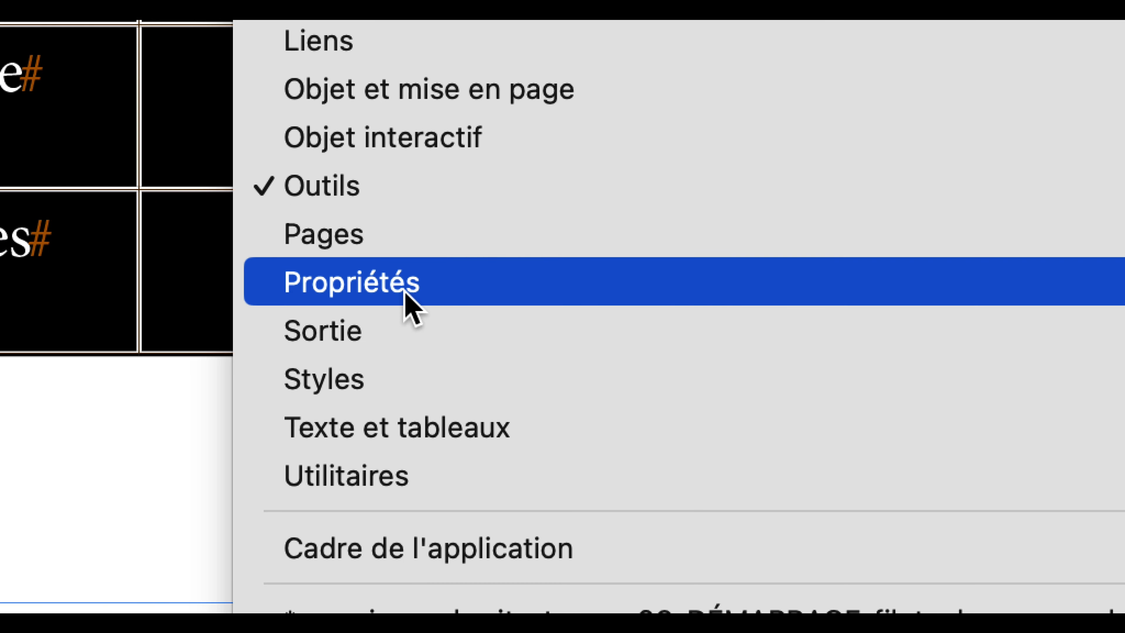
left_click(405, 292)
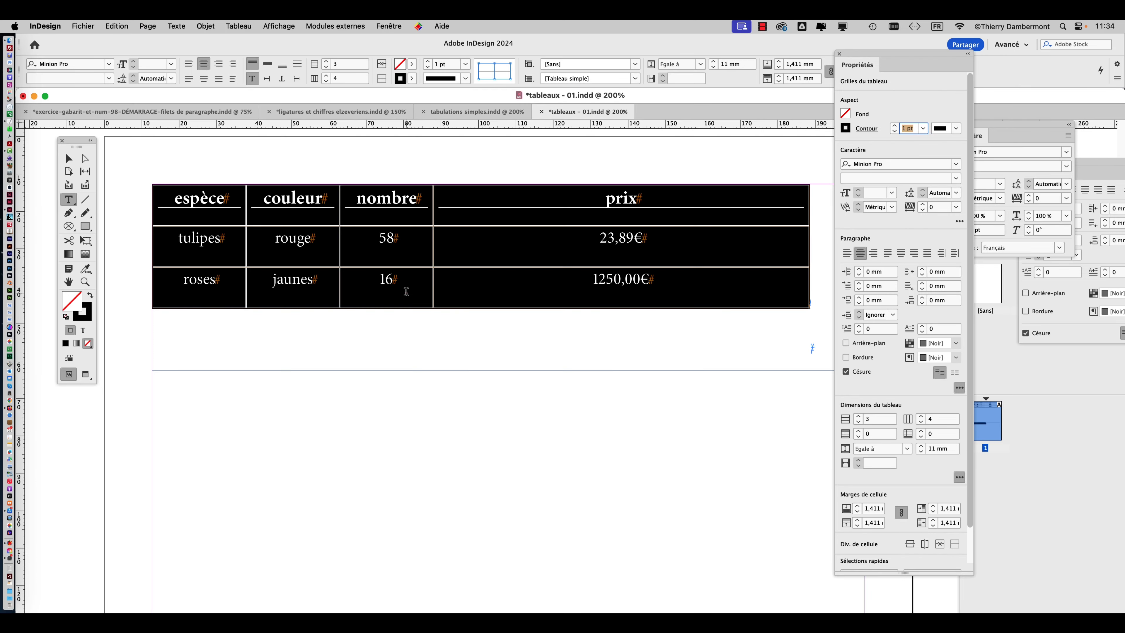
left_click_drag(868, 55, 788, 38)
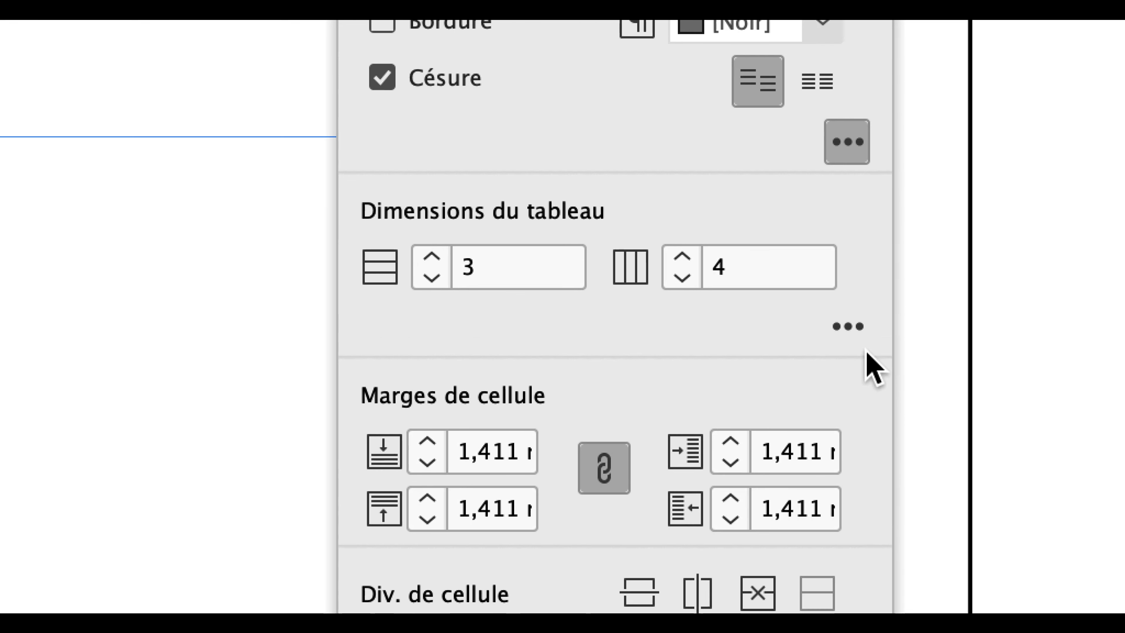
left_click(847, 327)
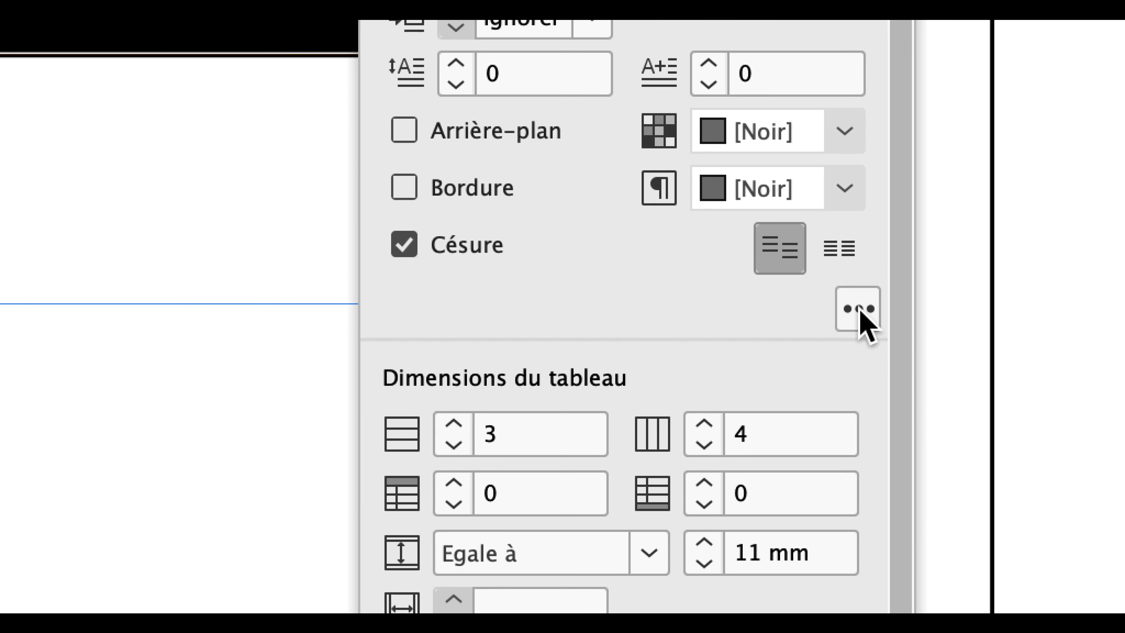
left_click(859, 310)
left_click(864, 295)
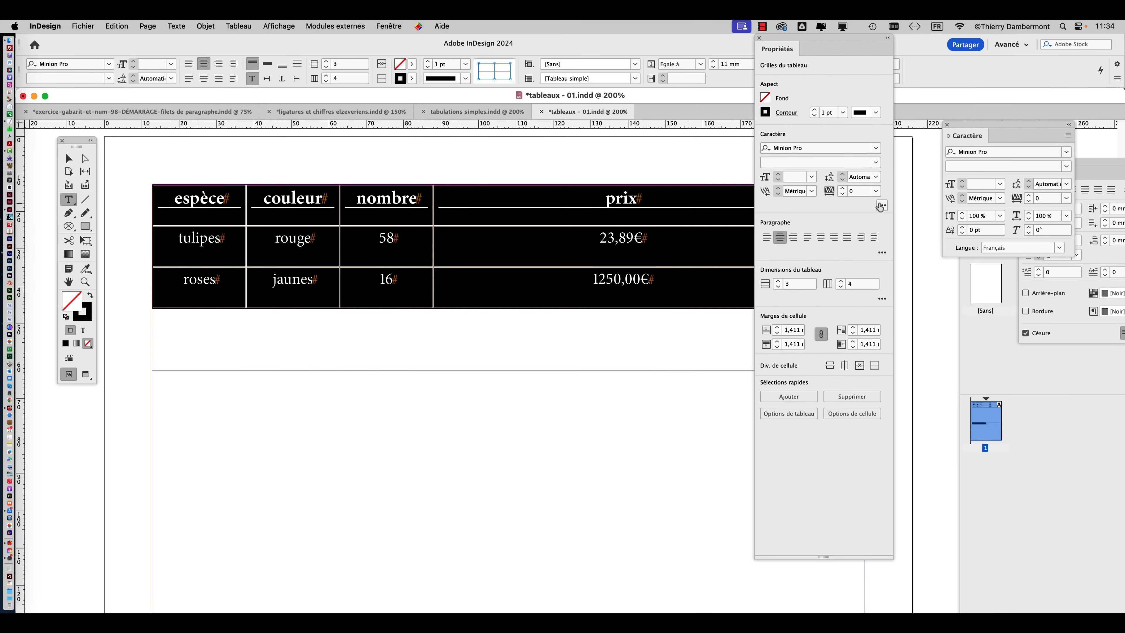
Expand the additional character and paragraph options, review the table's remaining properties, and close the properties display.
left_click(881, 275)
left_click(881, 298)
left_click(882, 252)
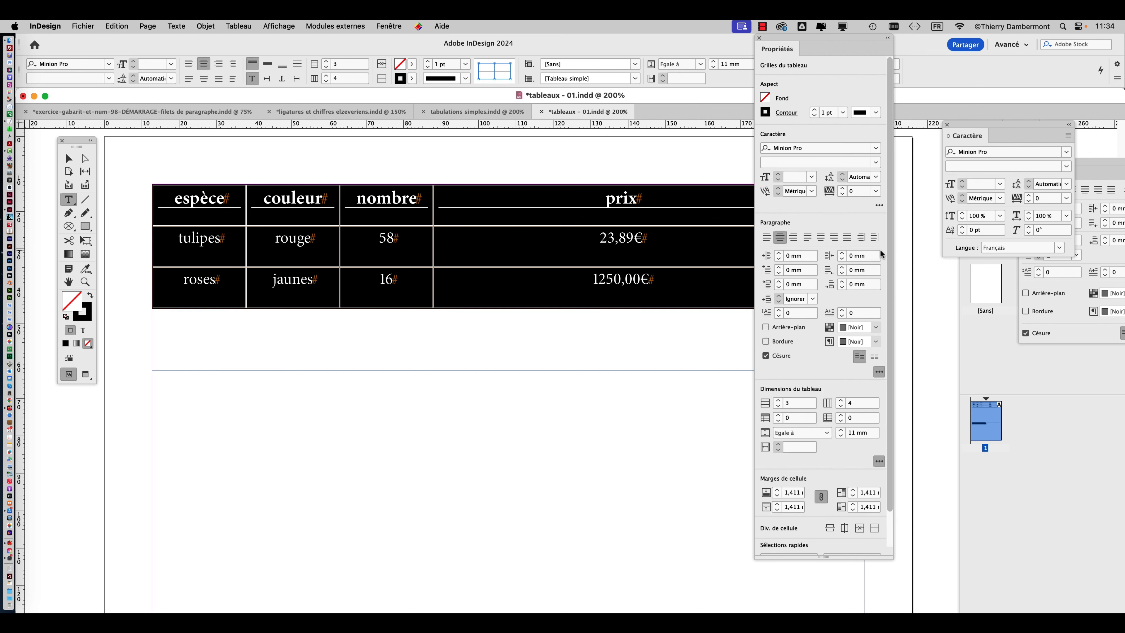
left_click(878, 207)
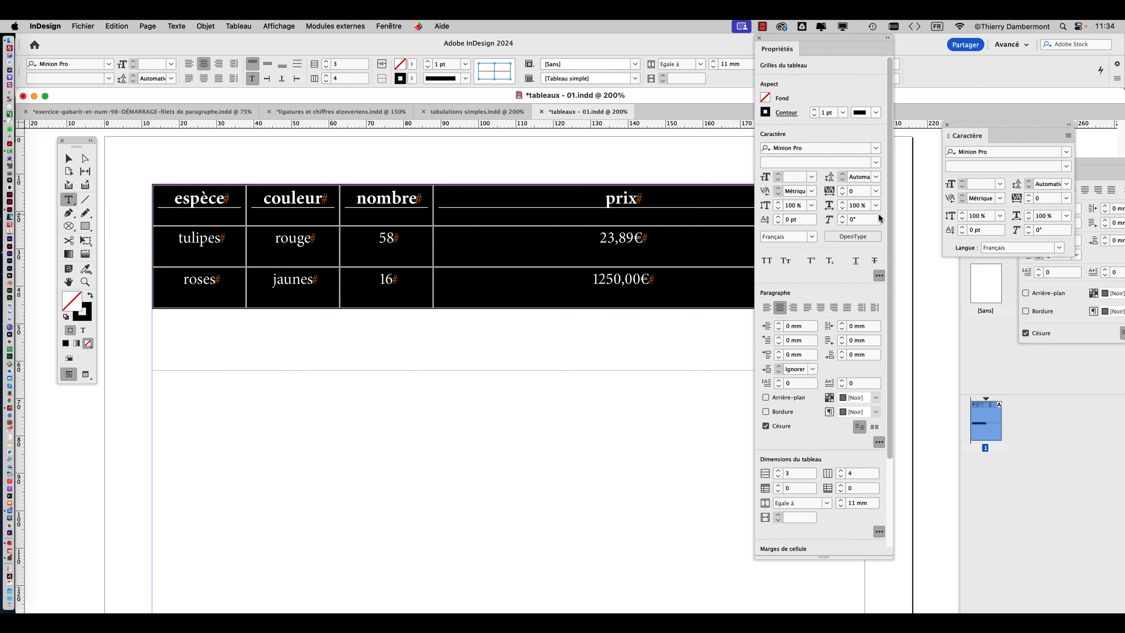
left_click(878, 531)
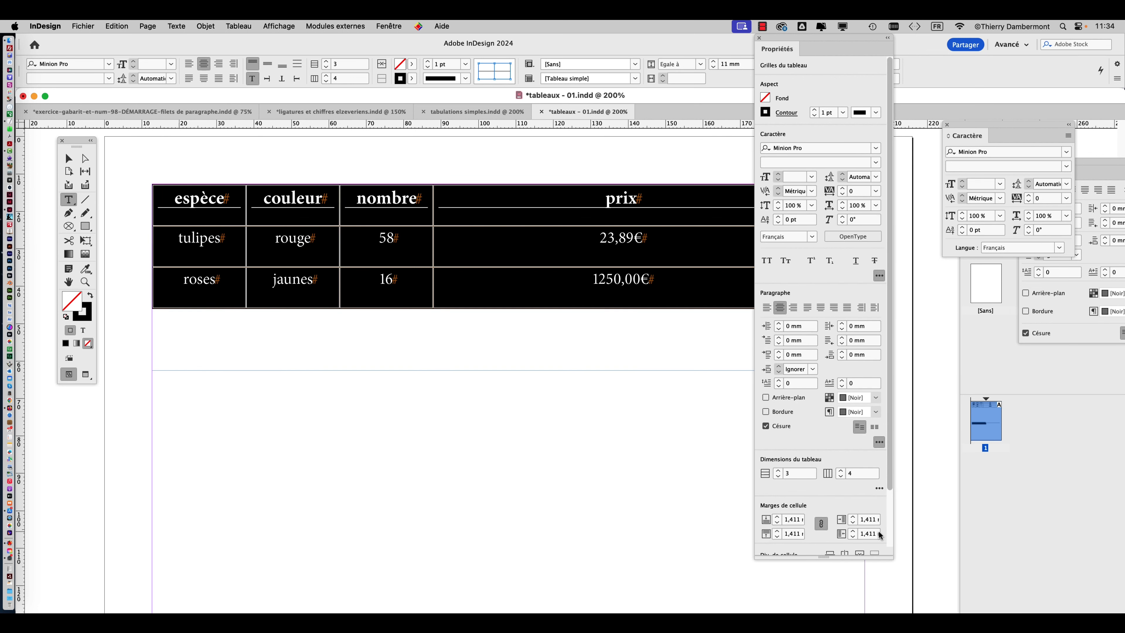
scroll(827, 471, "down", 2)
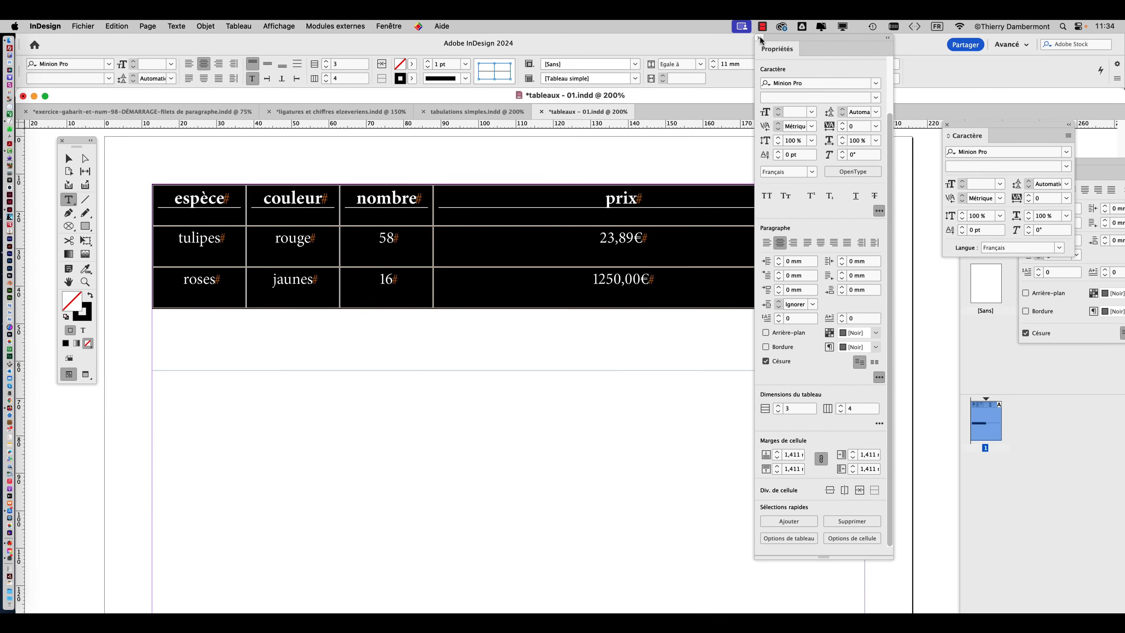
left_click(759, 38)
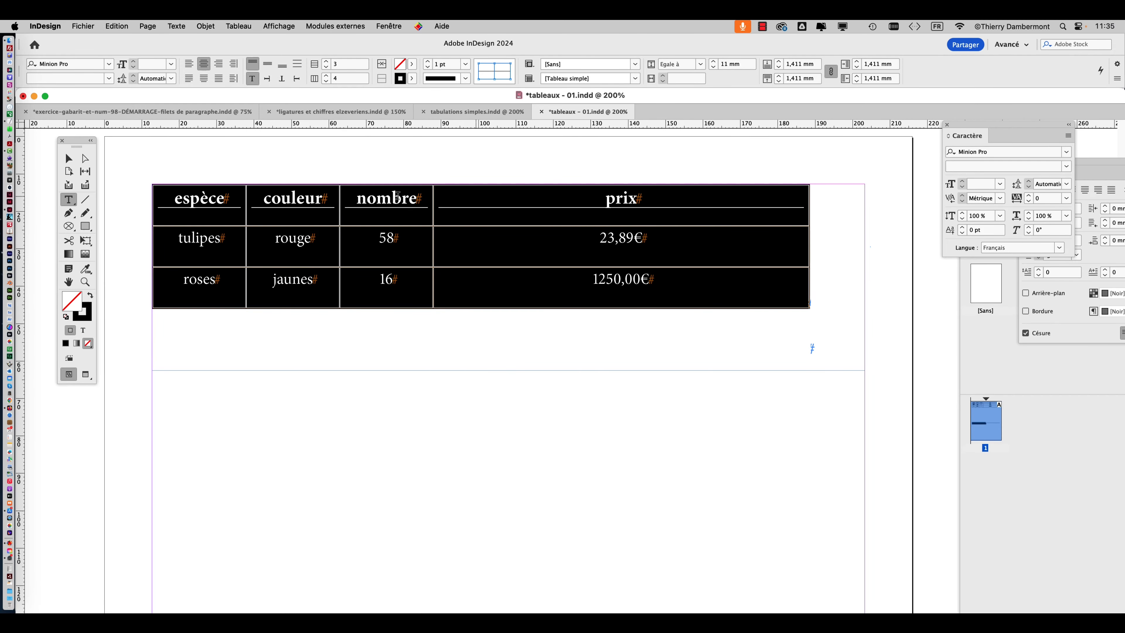
Save the table document as a new version named "tableaux - 02.indd" in the VENDREDI folder.
left_click(66, 160)
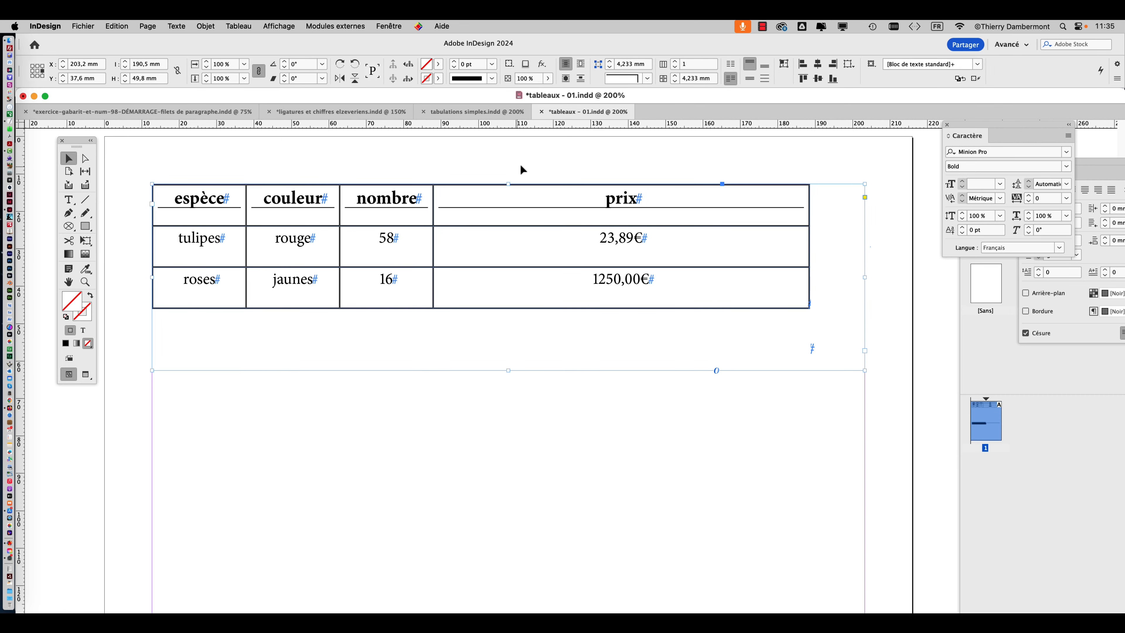
left_click(90, 25)
left_click(122, 120)
left_click(633, 104)
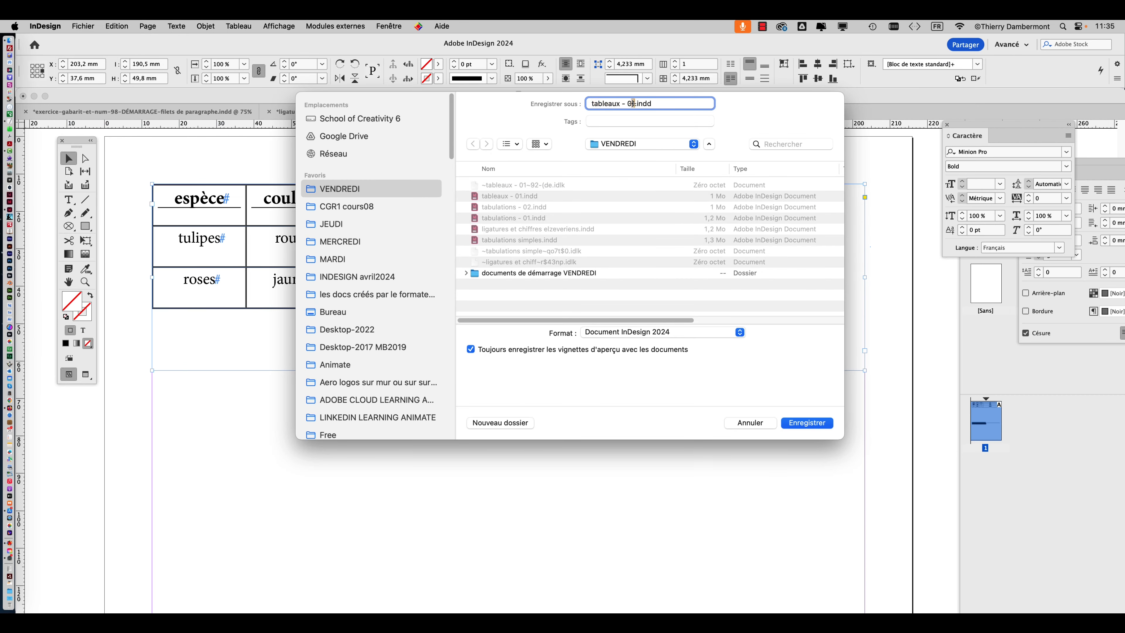
key("BackSpace")
type("2")
left_click(826, 426)
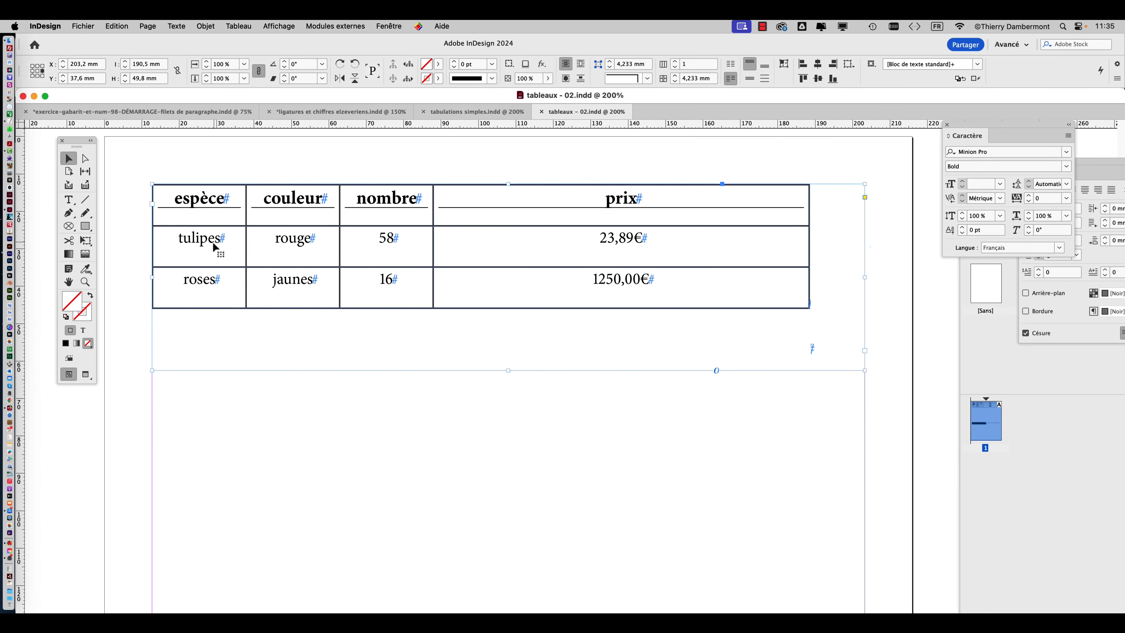
Select the whole table and set the width of all its columns to 40 mm.
left_click(68, 200)
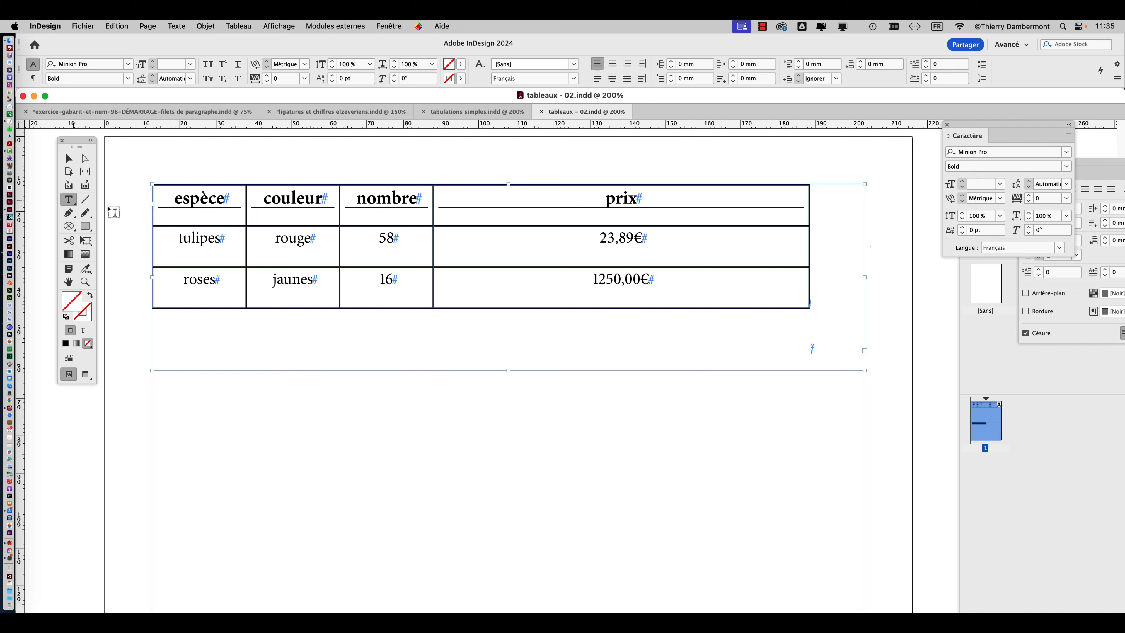
left_click(149, 182)
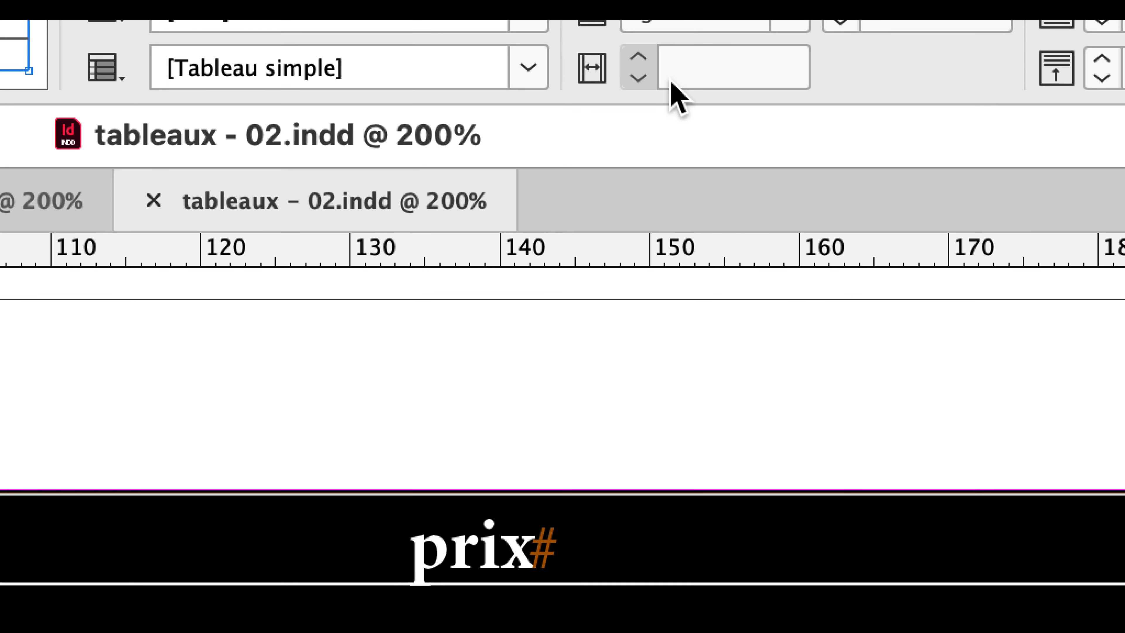
left_click(672, 74)
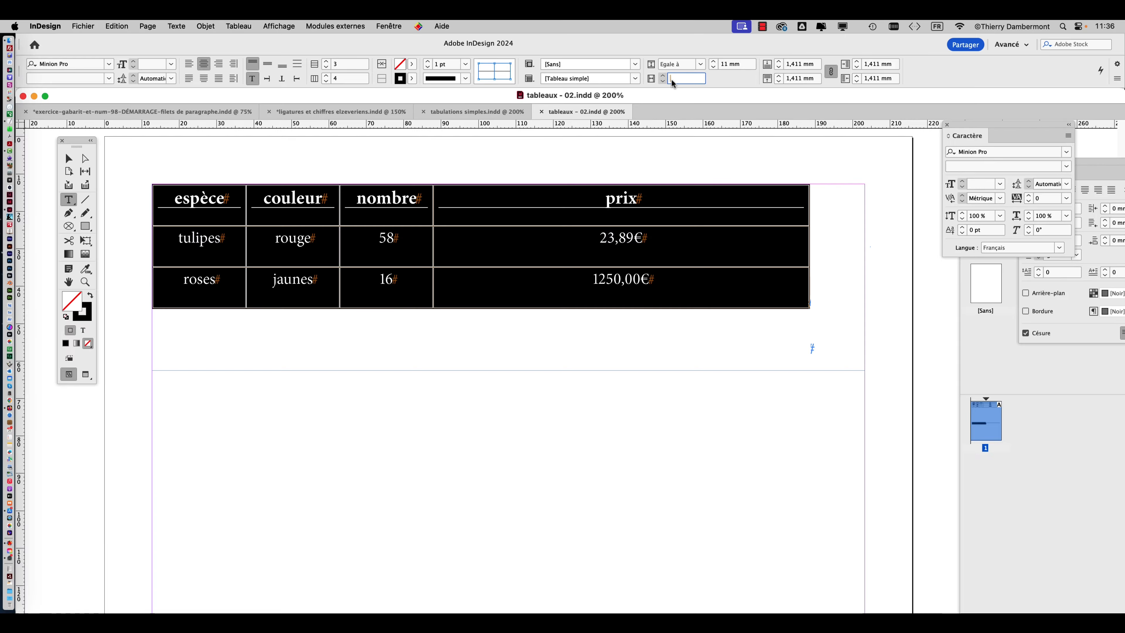
type("40")
key("Tab")
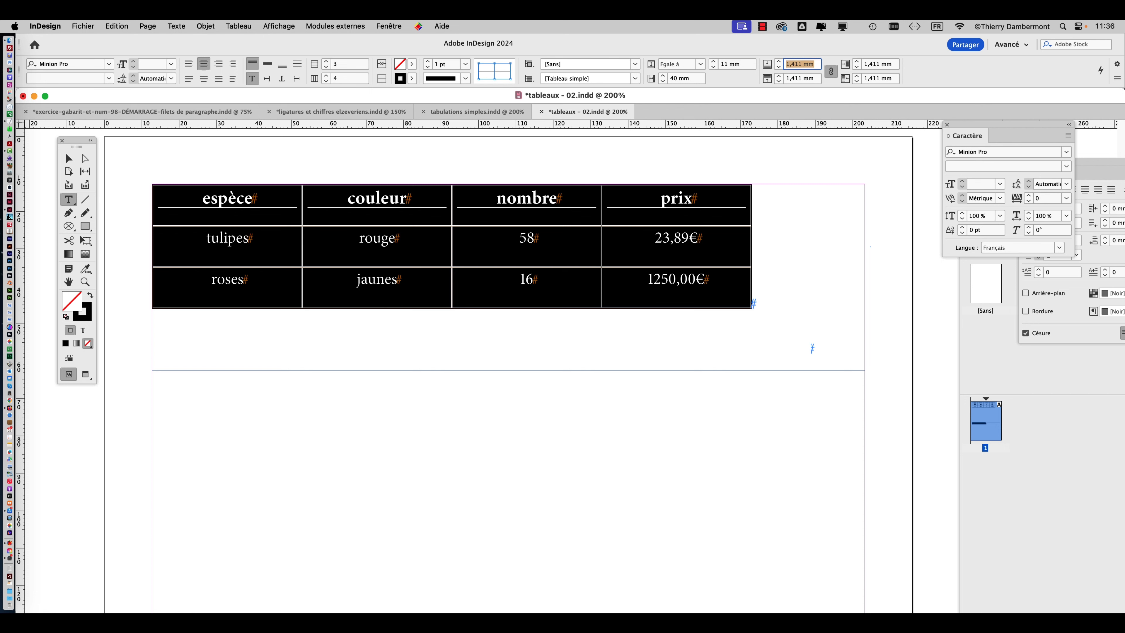
Check the table's column width and row-height rule options, and vertically centre the text in all cells.
left_click(691, 78)
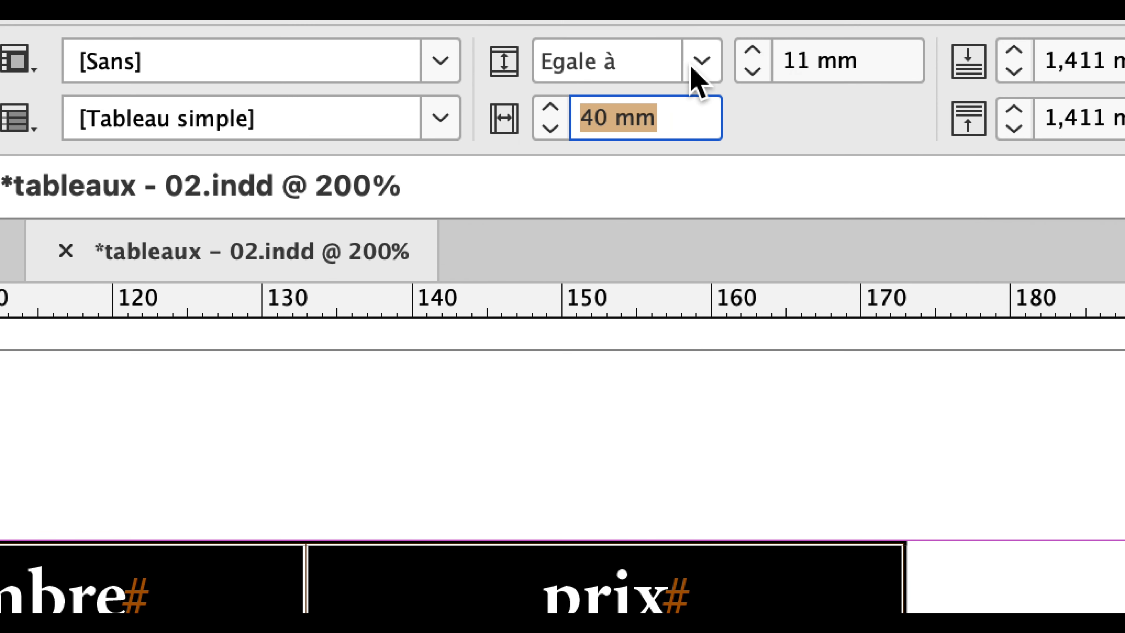
left_click(797, 31)
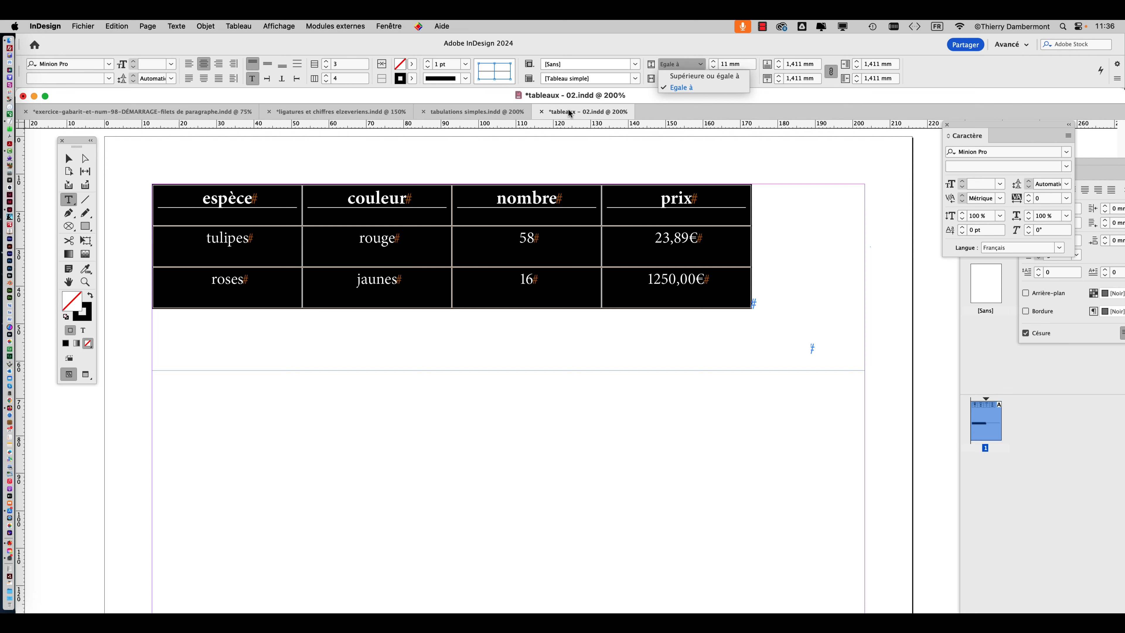
left_click(129, 219)
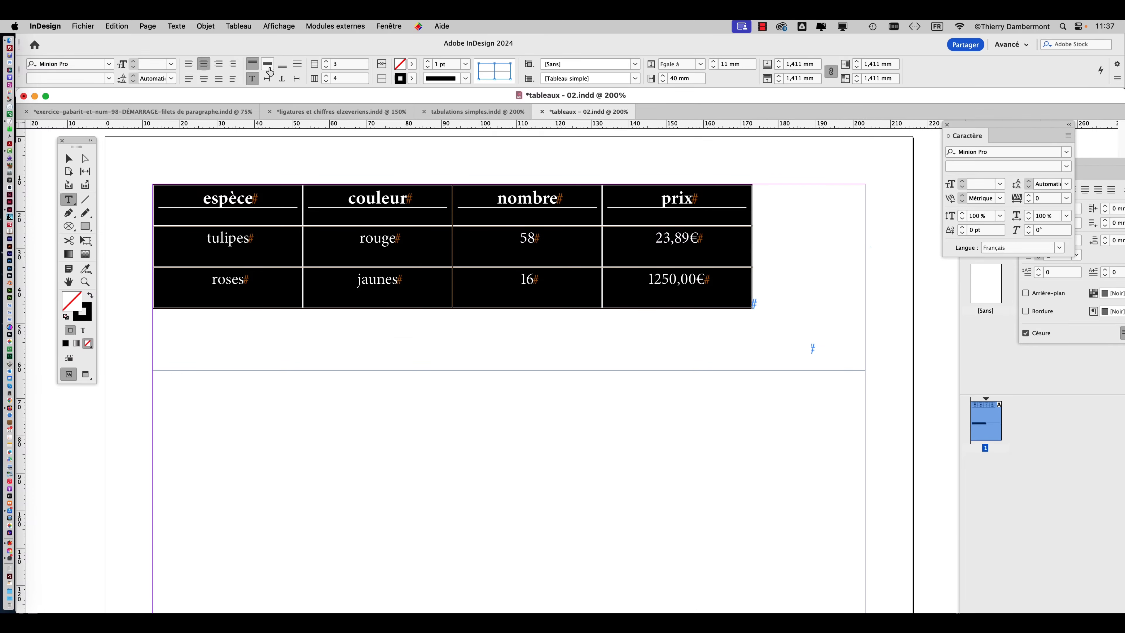
left_click(267, 65)
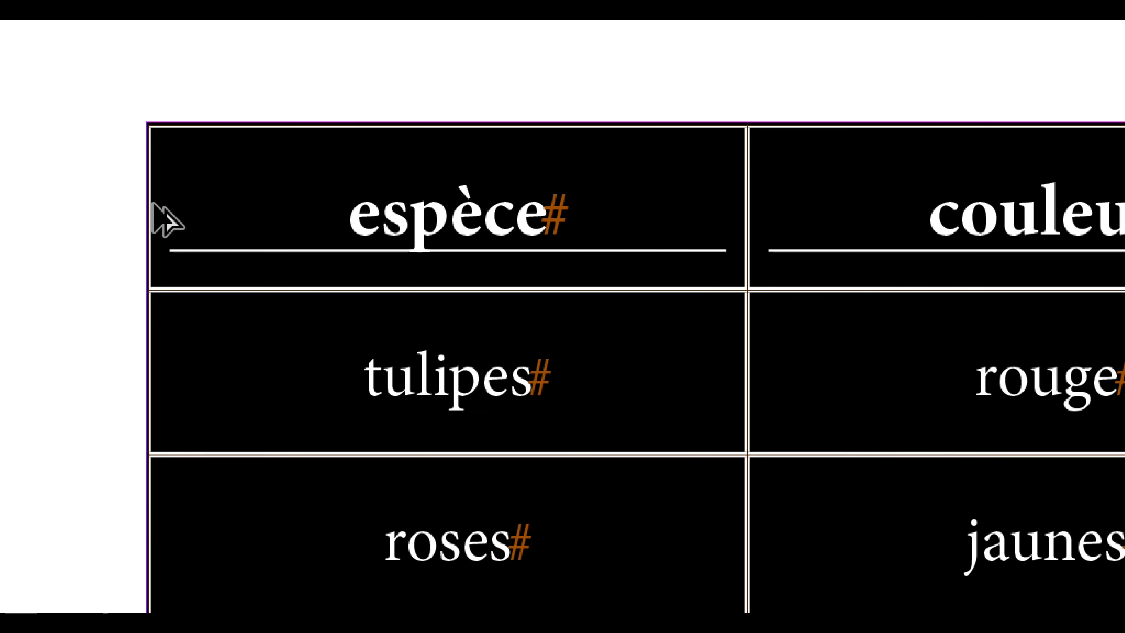
Fill the table's header row with the dark blue swatch C=100 M=90 J=10 N=0 and deselect the table.
left_click(150, 205)
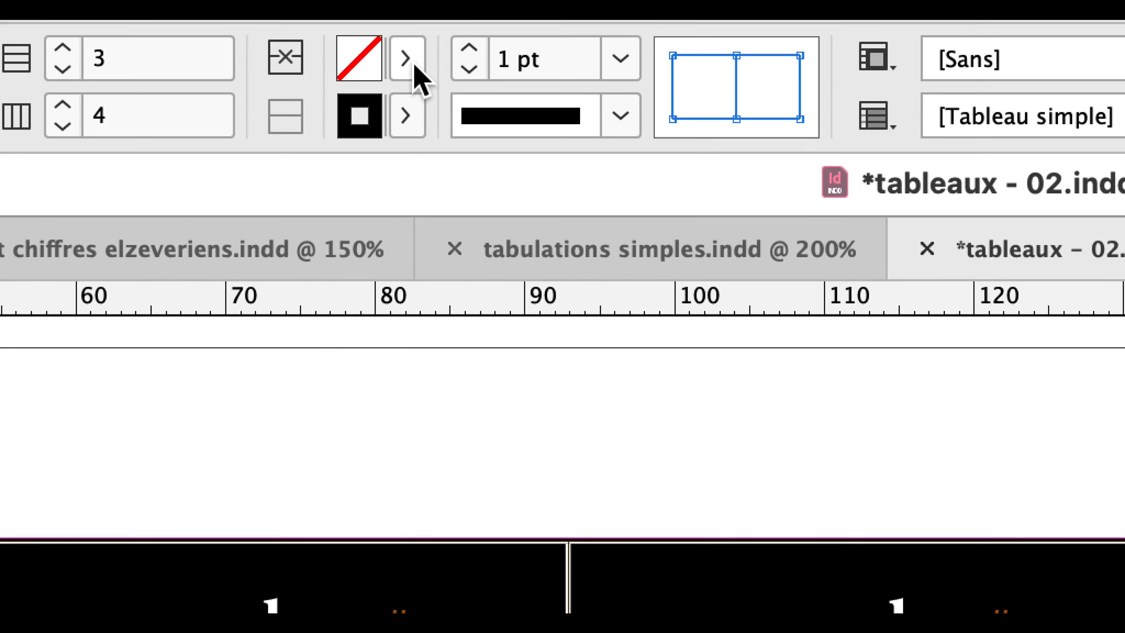
left_click(414, 65)
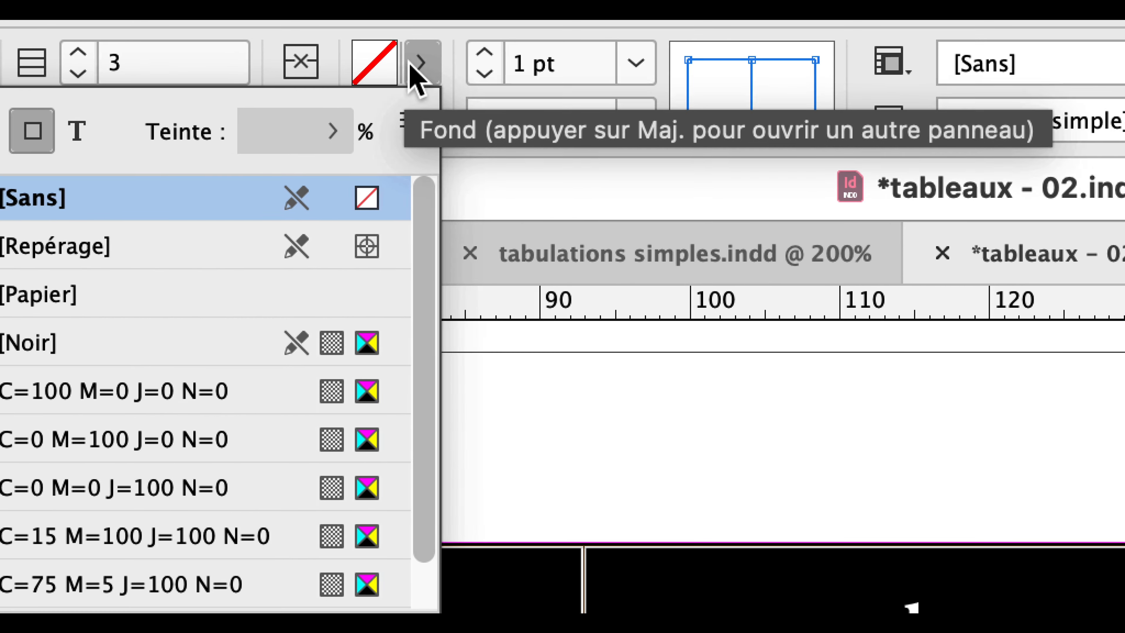
left_click(418, 63)
left_click(419, 63)
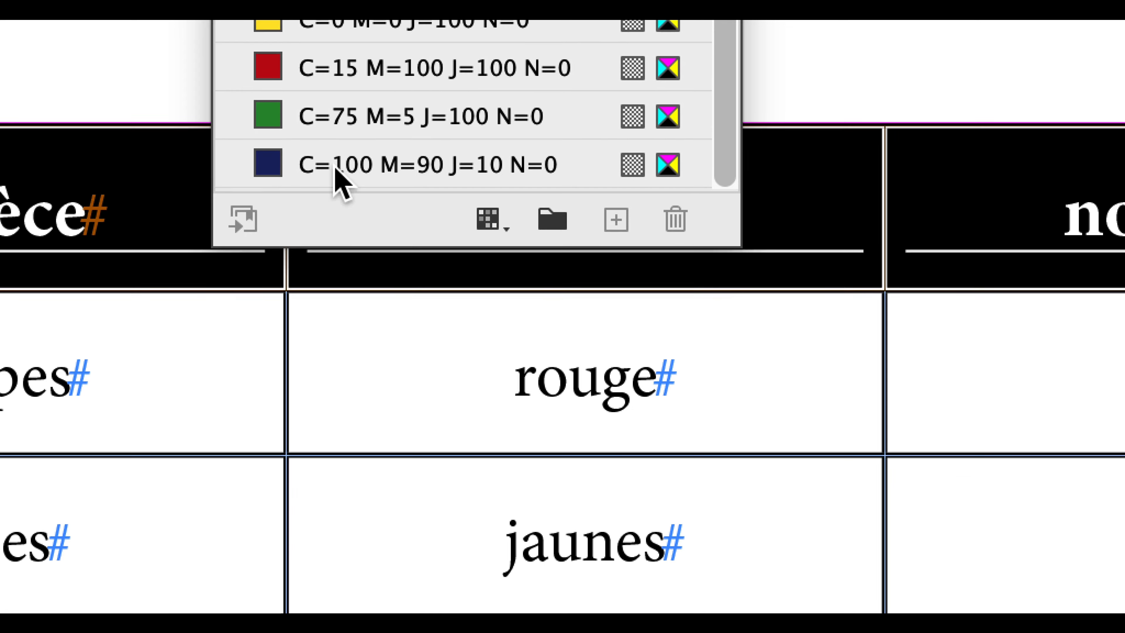
left_click(336, 175)
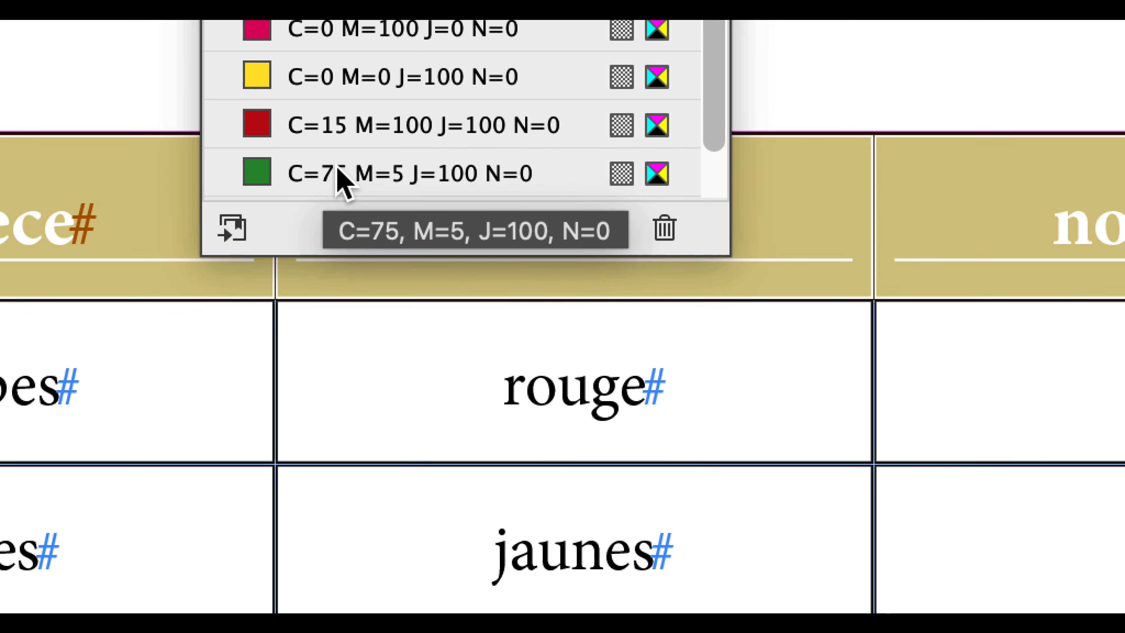
scroll(348, 118, "down", 1)
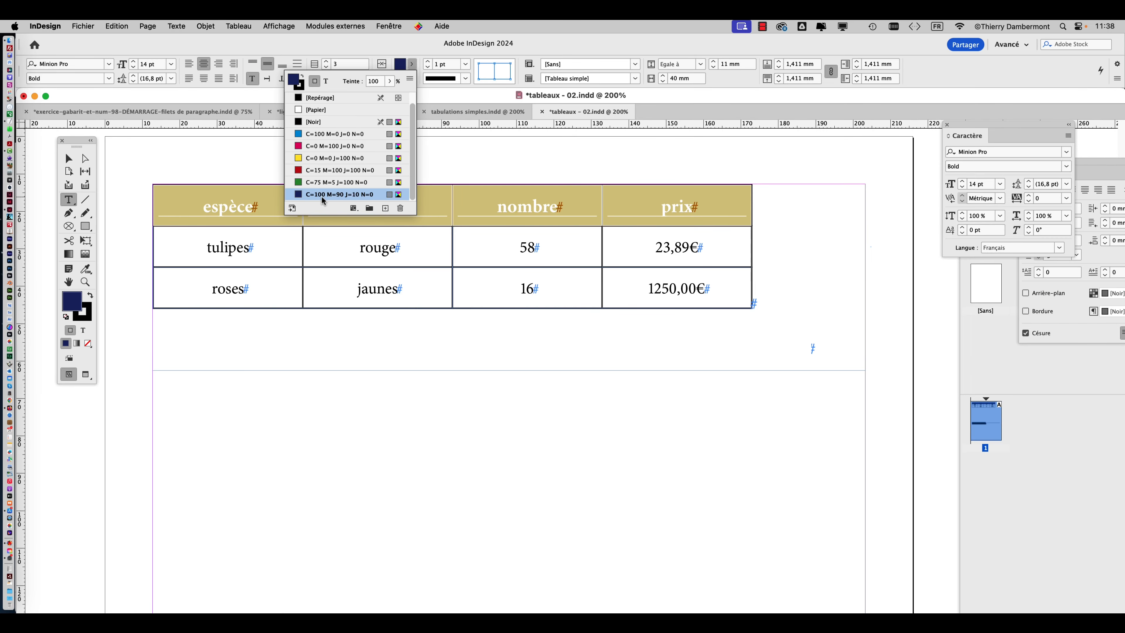
left_click(412, 65)
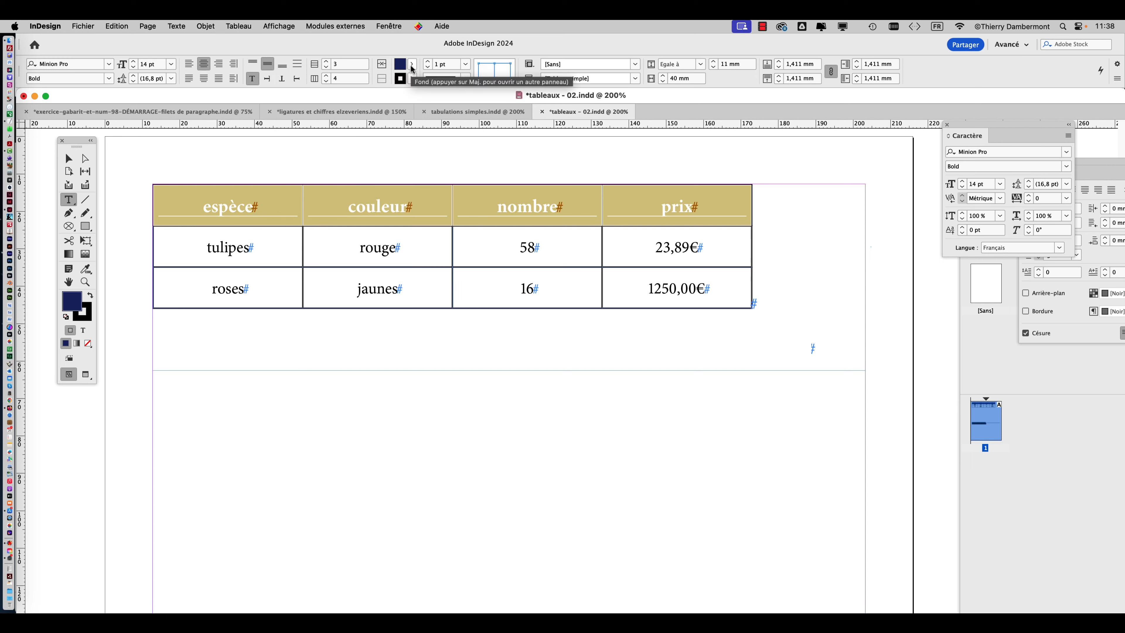
left_click(69, 158)
left_click(199, 151)
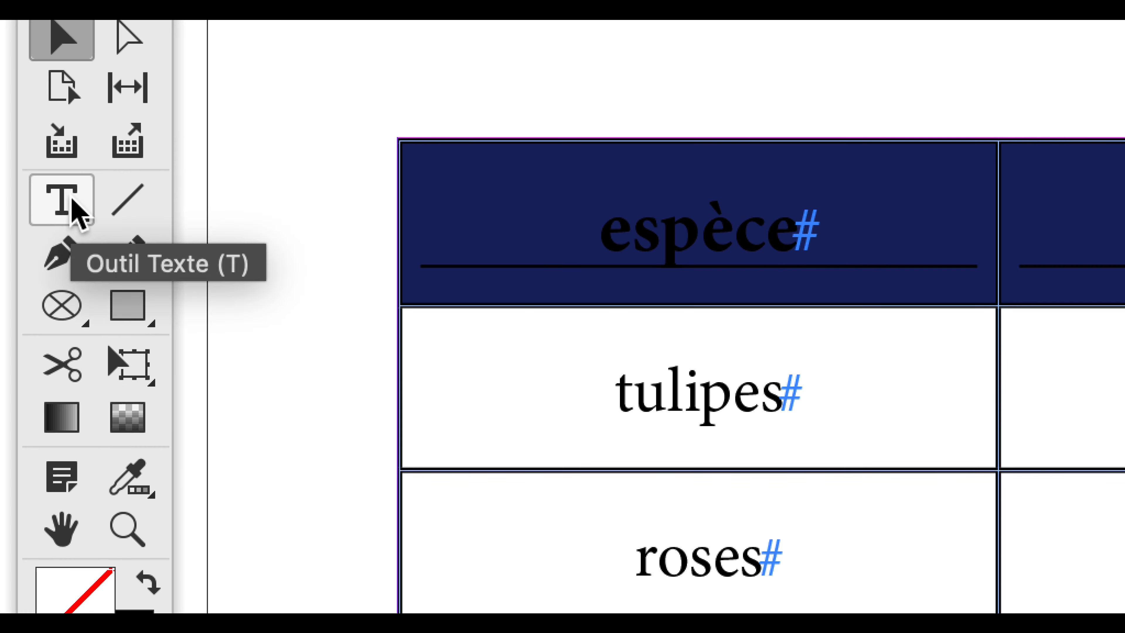
Colour the header row's text with the [Papier] swatch, targeting the text instead of the cell fill, and deselect the row.
left_click(72, 200)
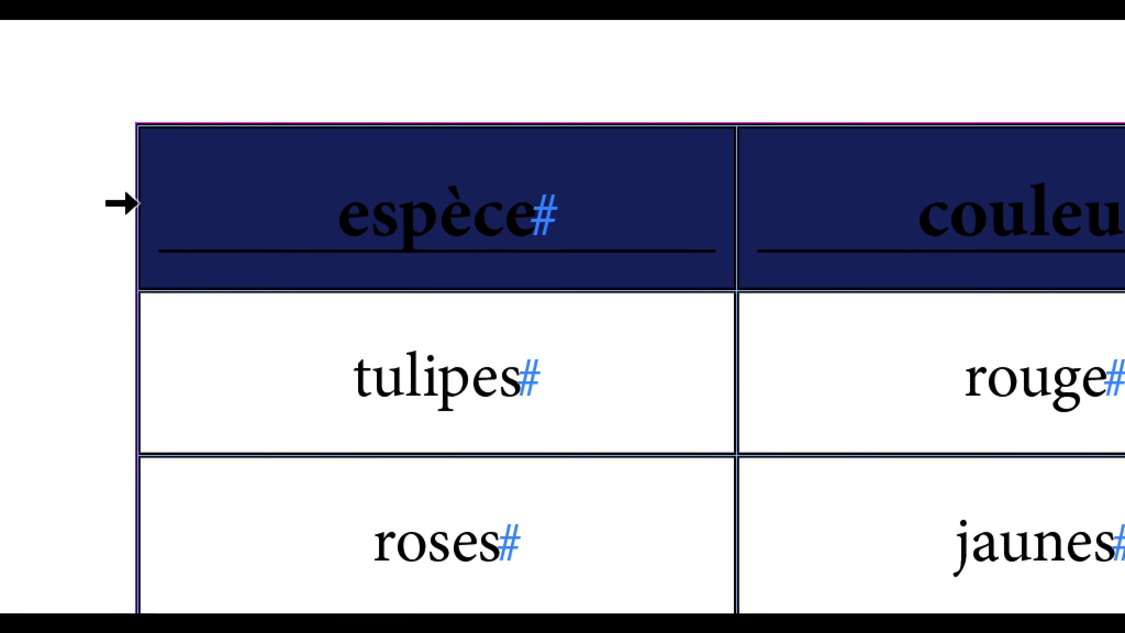
left_click(397, 219)
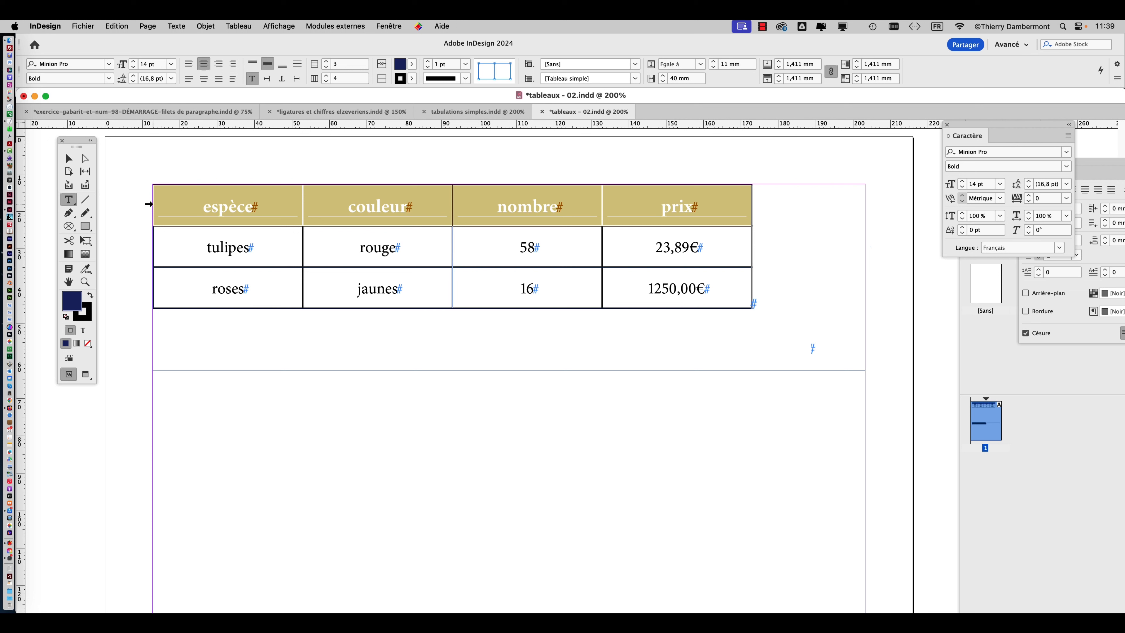
key("super")
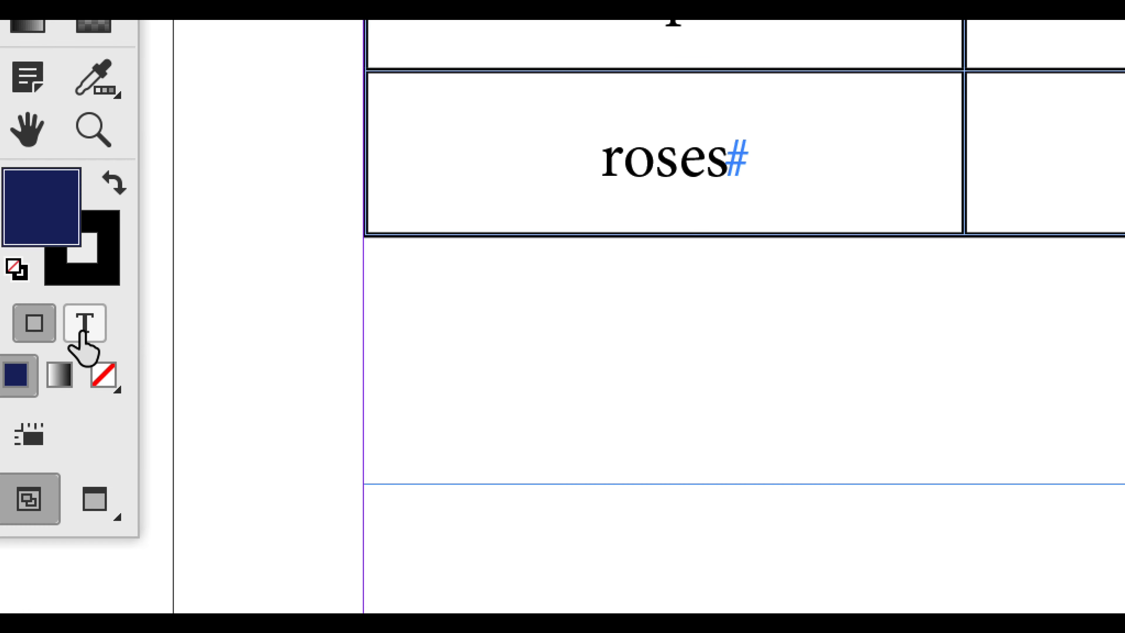
left_click(84, 324)
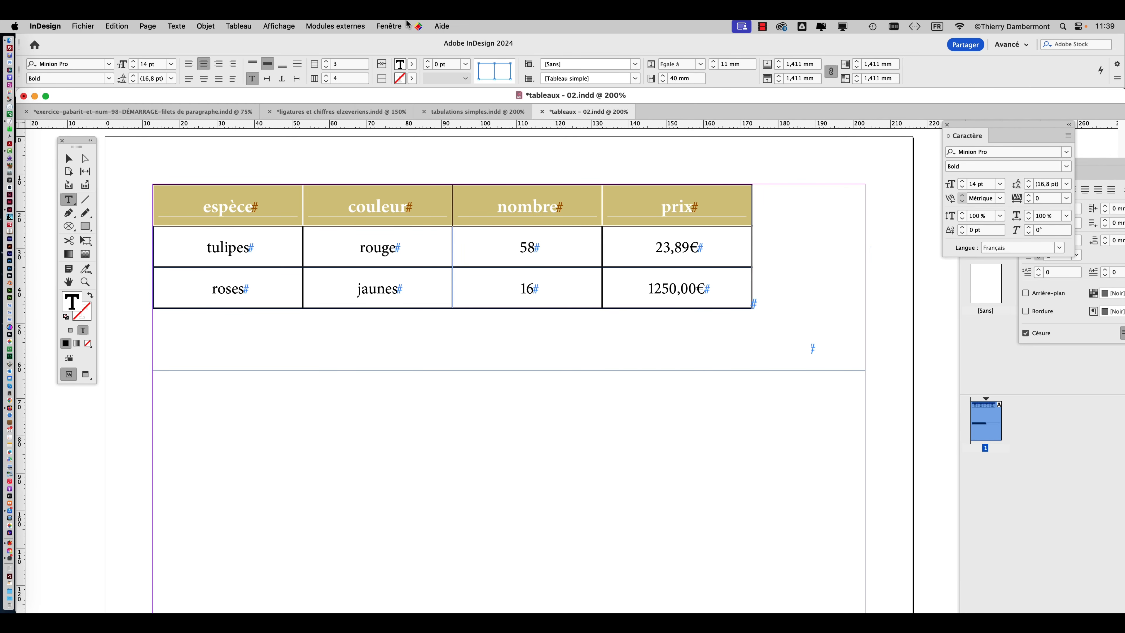
left_click(388, 26)
mouse_move(415, 158)
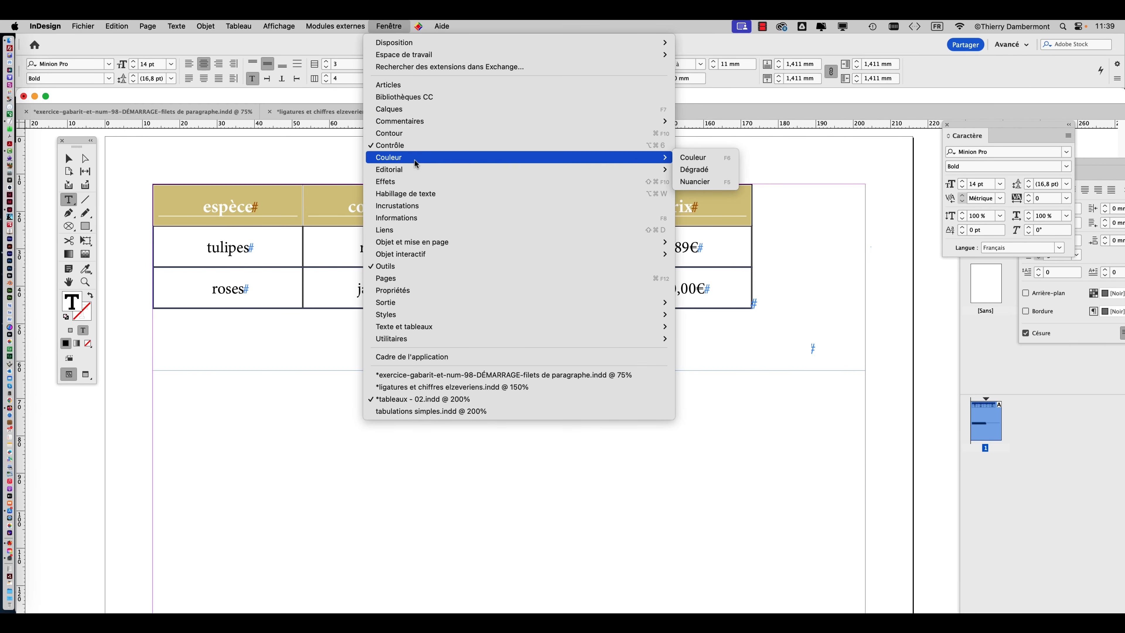
left_click(699, 181)
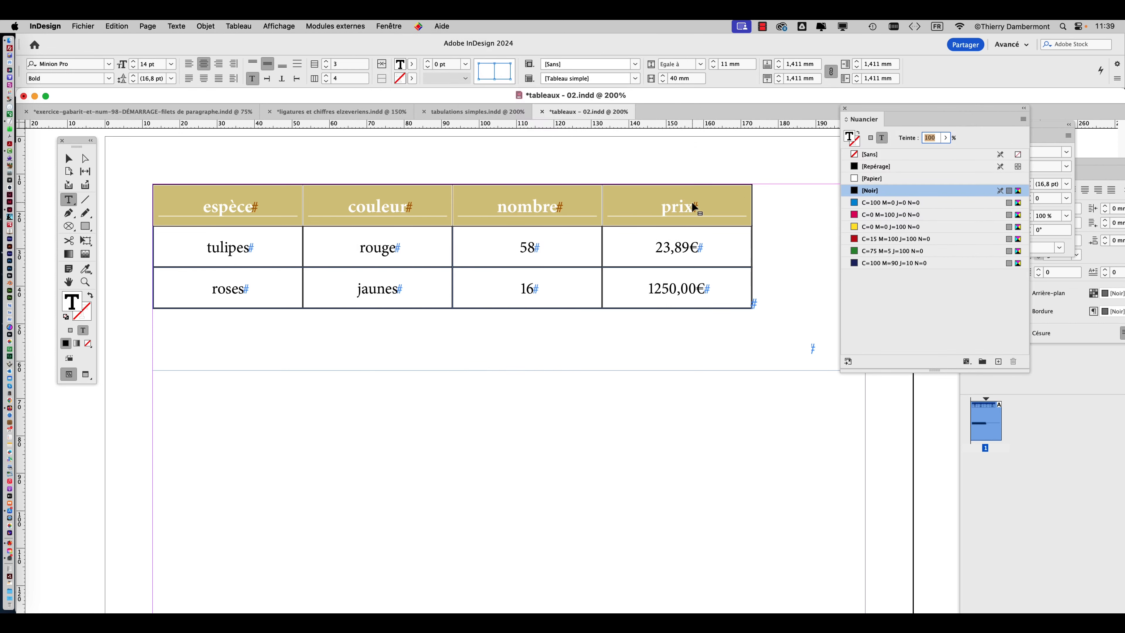
left_click_drag(859, 111, 812, 143)
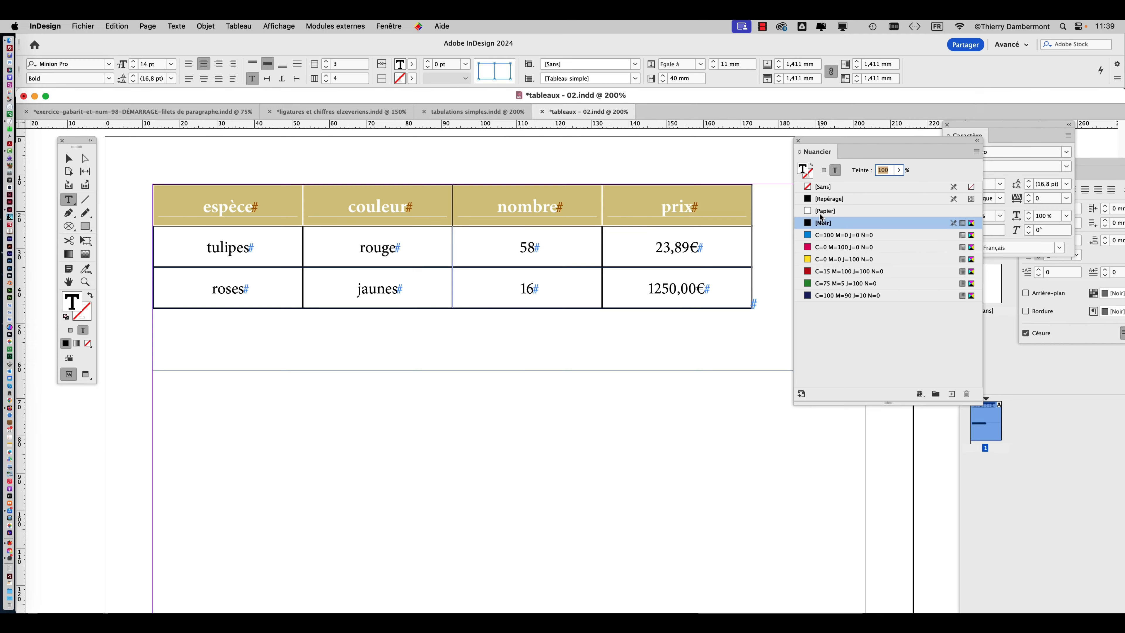
left_click(819, 216)
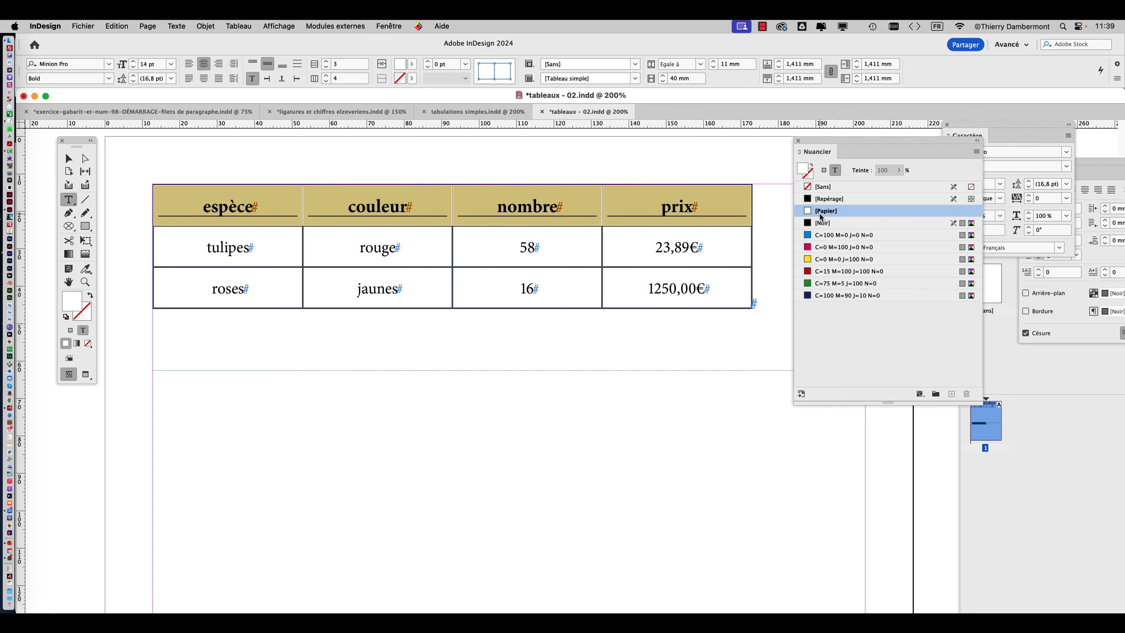
left_click(71, 161)
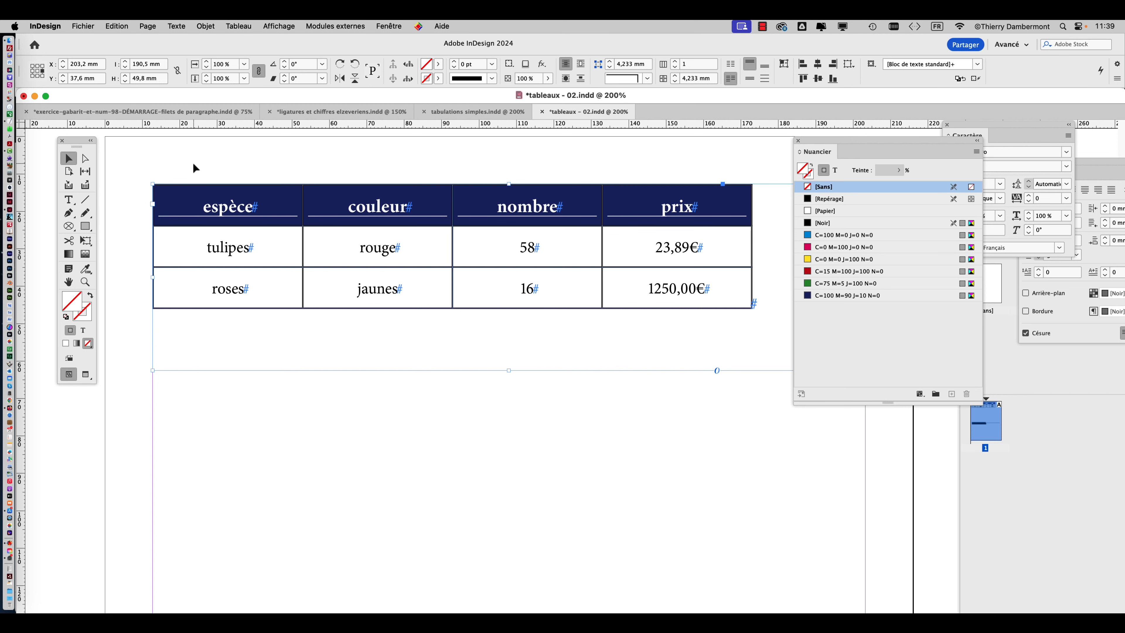
Select all the text of the tabbed flower list below the table and open Rechercher/Remplacer beside it.
scroll(497, 379, "down", 2)
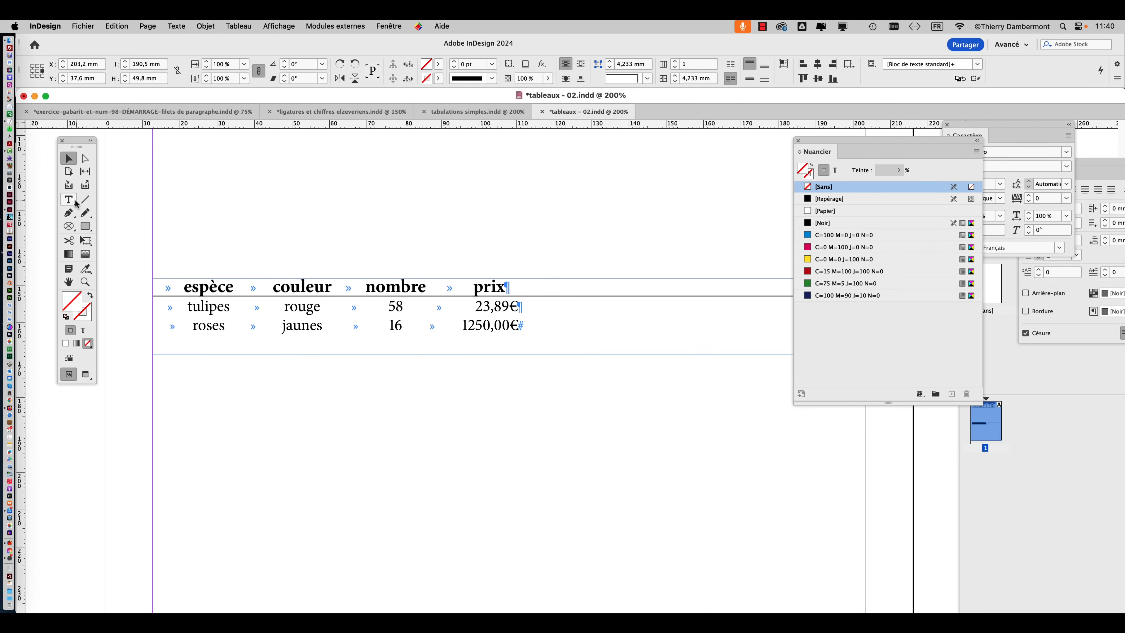
left_click(74, 203)
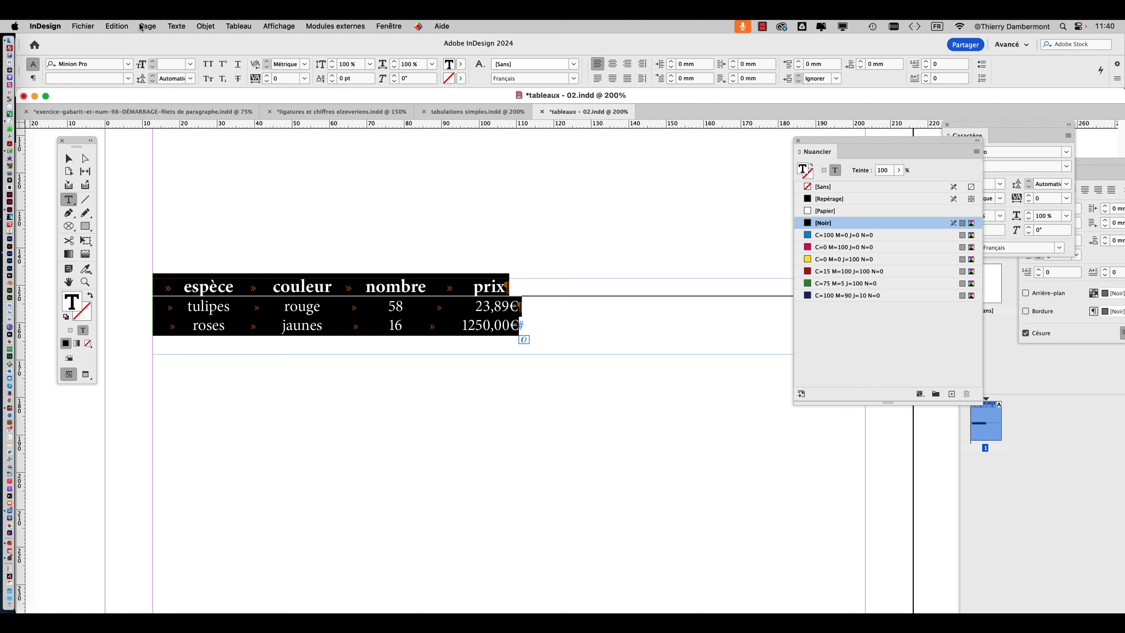
left_click(117, 26)
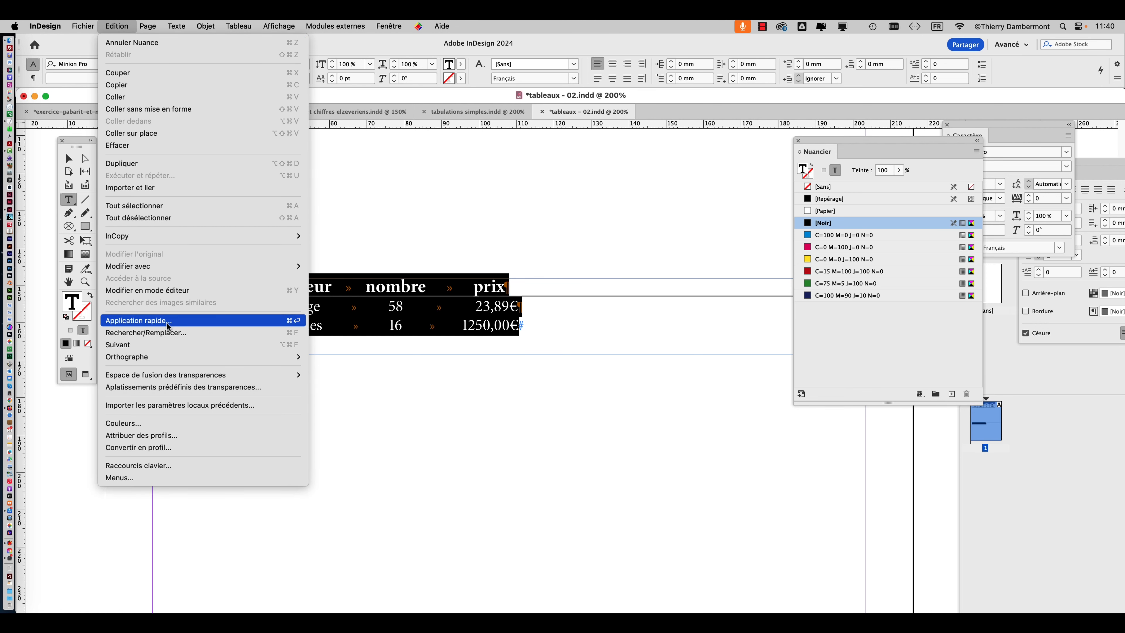
left_click(169, 332)
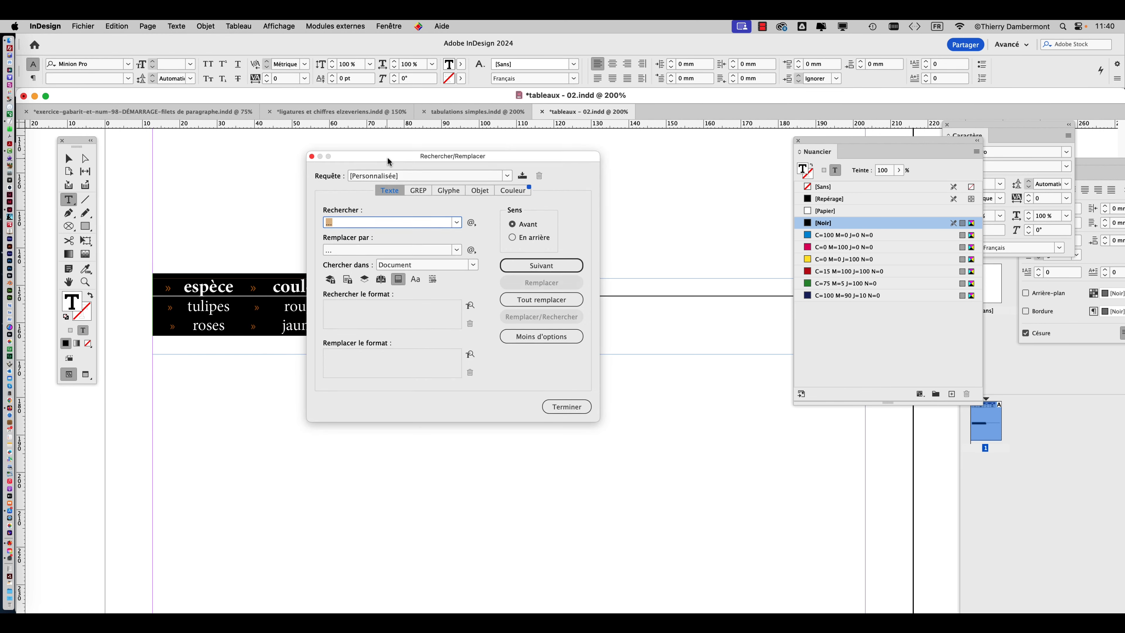
left_click_drag(386, 157, 624, 141)
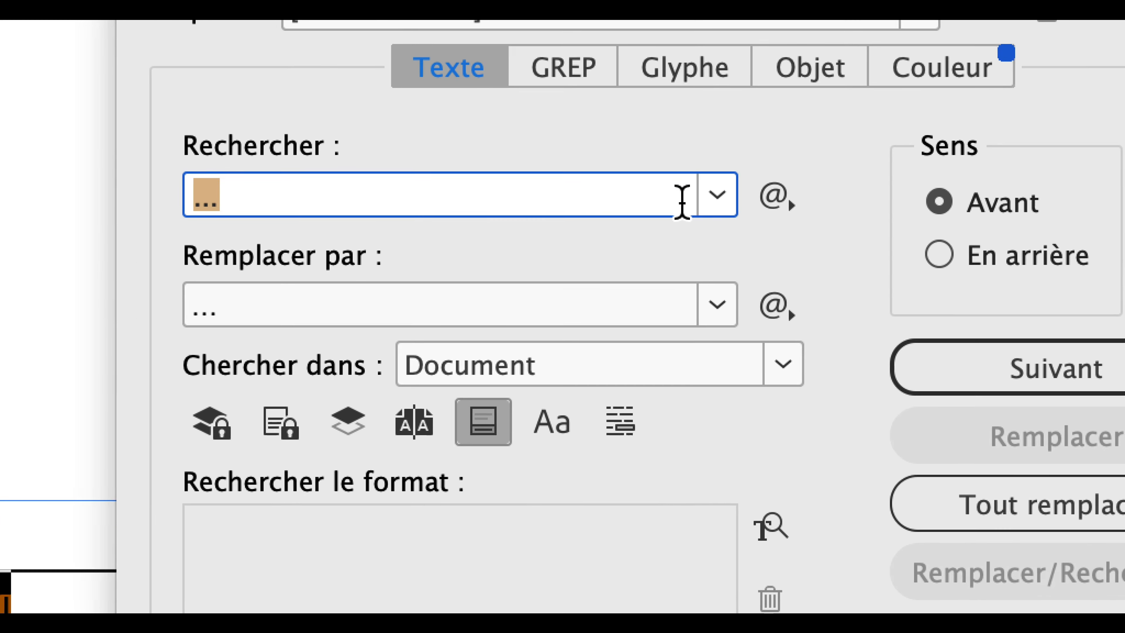
Set the text search to find tab characters, using the special character Tabulation (^t).
left_click(824, 203)
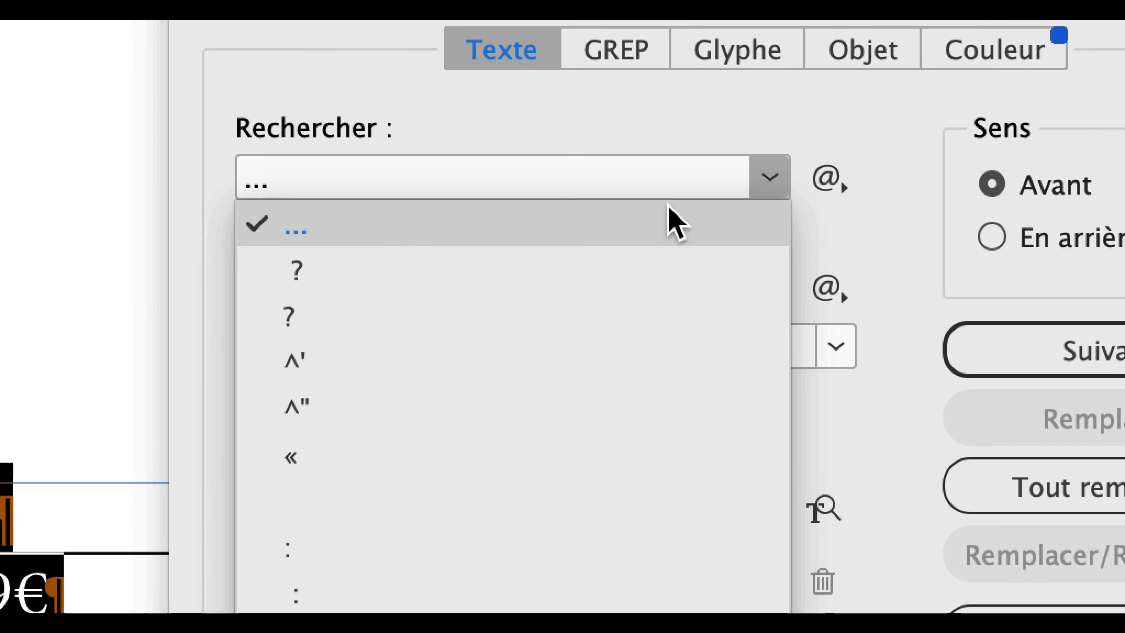
left_click(676, 221)
left_click(827, 180)
left_click(921, 204)
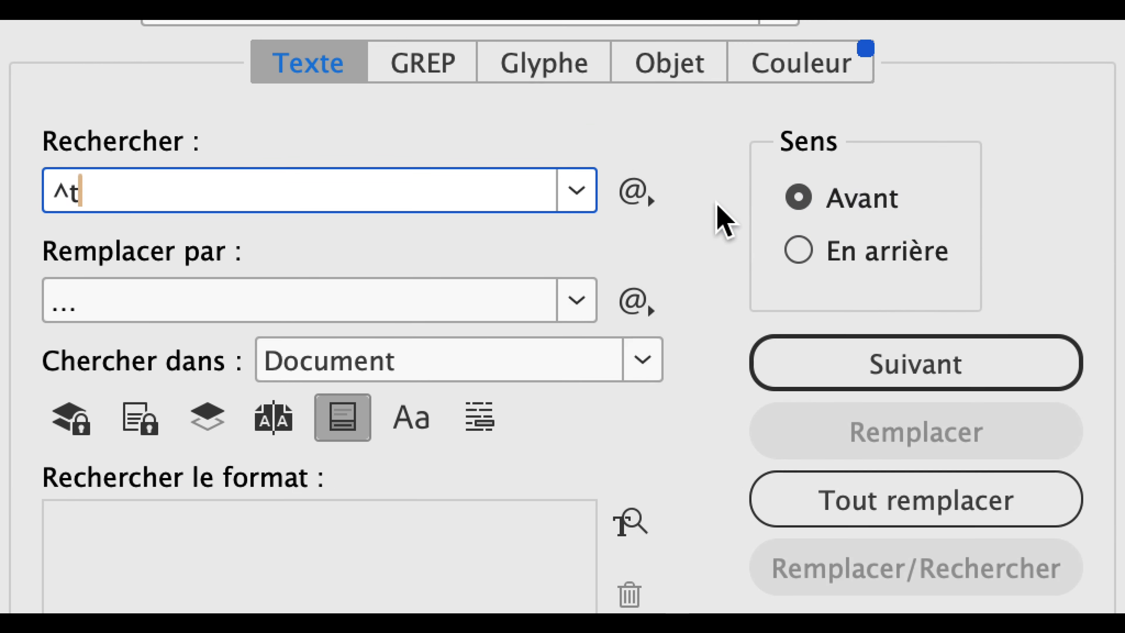
Set a comma as the replacement text and replace all tabs in the document.
left_click(549, 300)
left_click(634, 302)
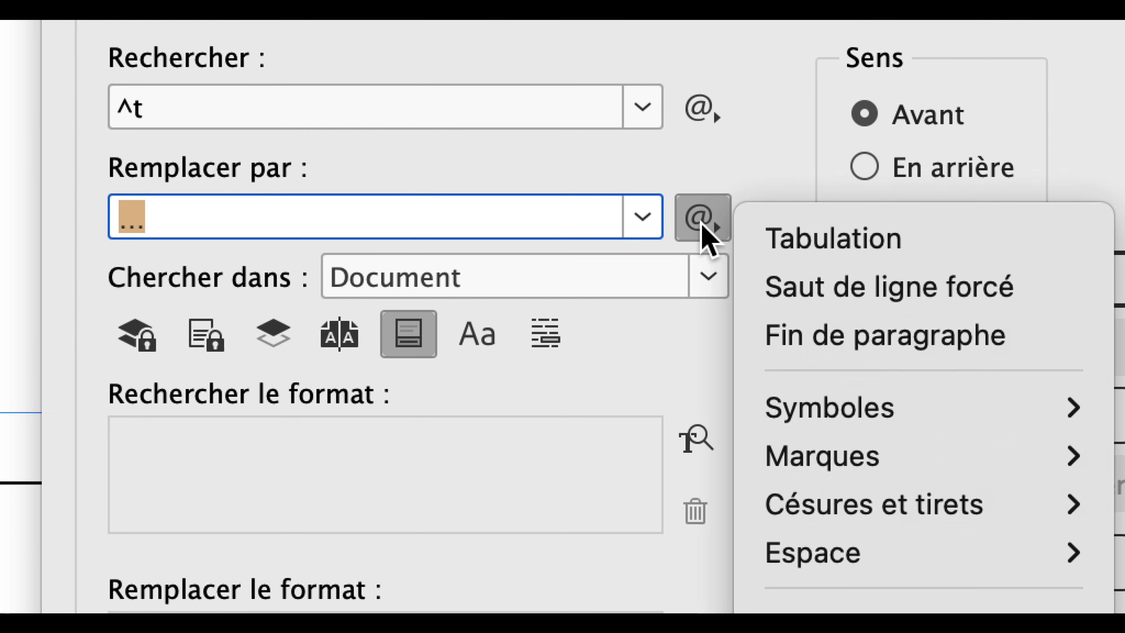
left_click(363, 212)
left_click_drag(226, 218, 90, 212)
type(",")
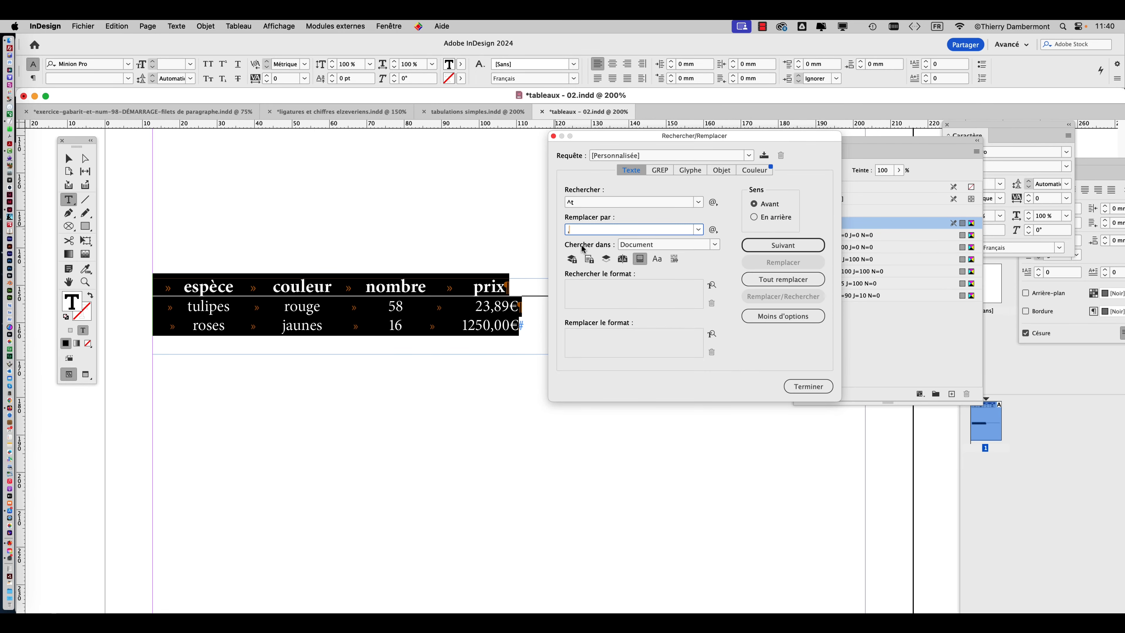
left_click(792, 279)
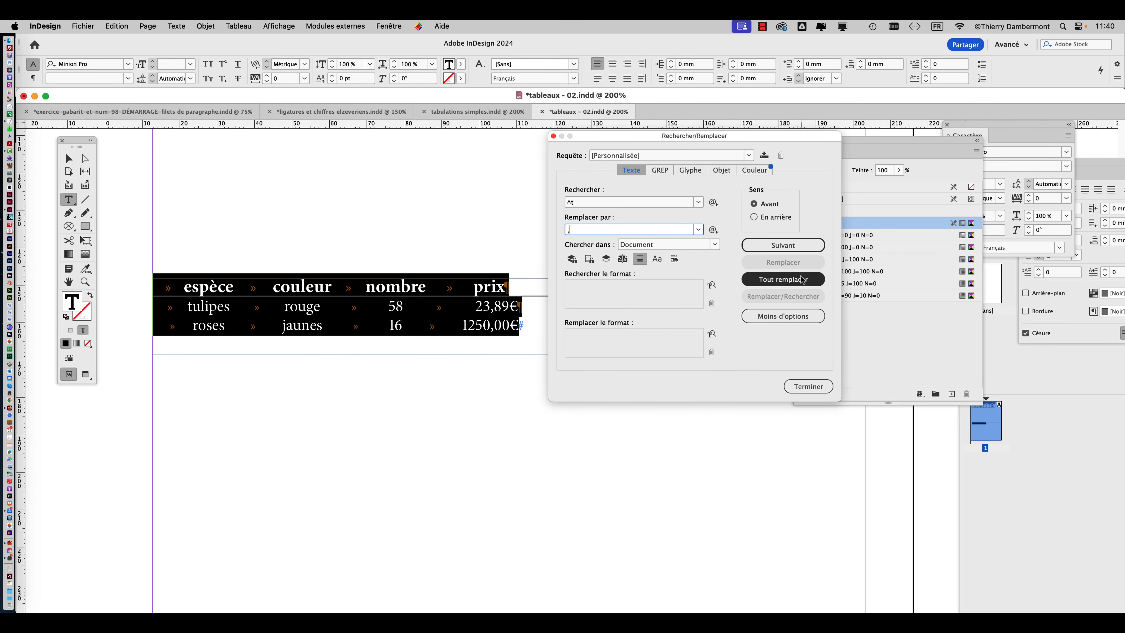
left_click(661, 338)
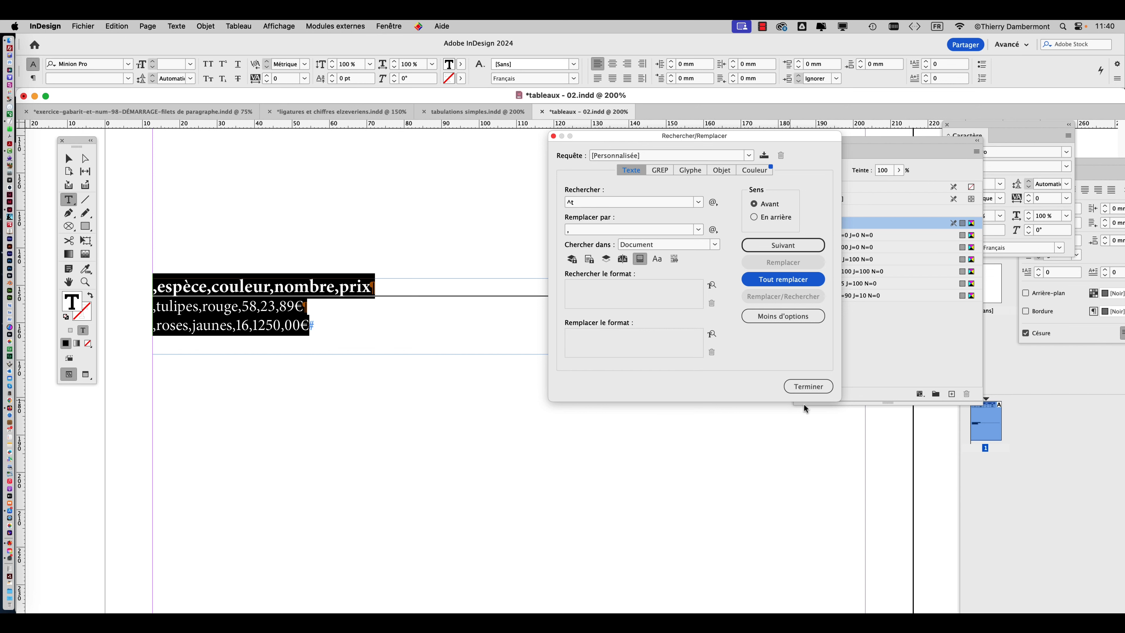
Close Rechercher/Remplacer and delete the leading comma from each of the three lines of the flower list.
left_click(805, 386)
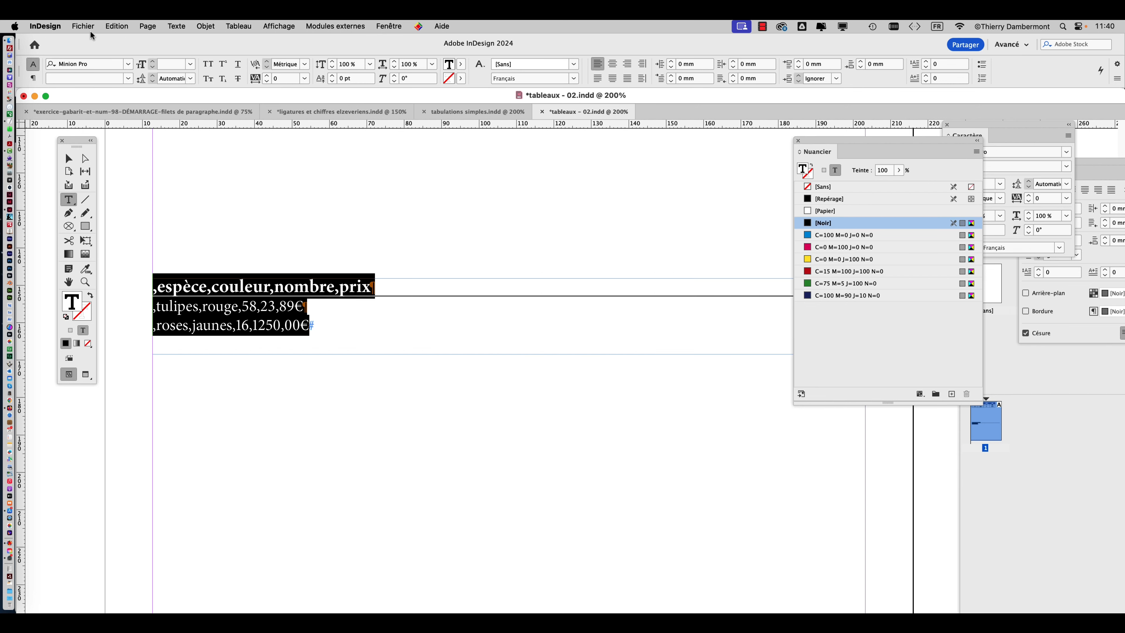
scroll(165, 306, "up", 1)
scroll(164, 307, "up", 2)
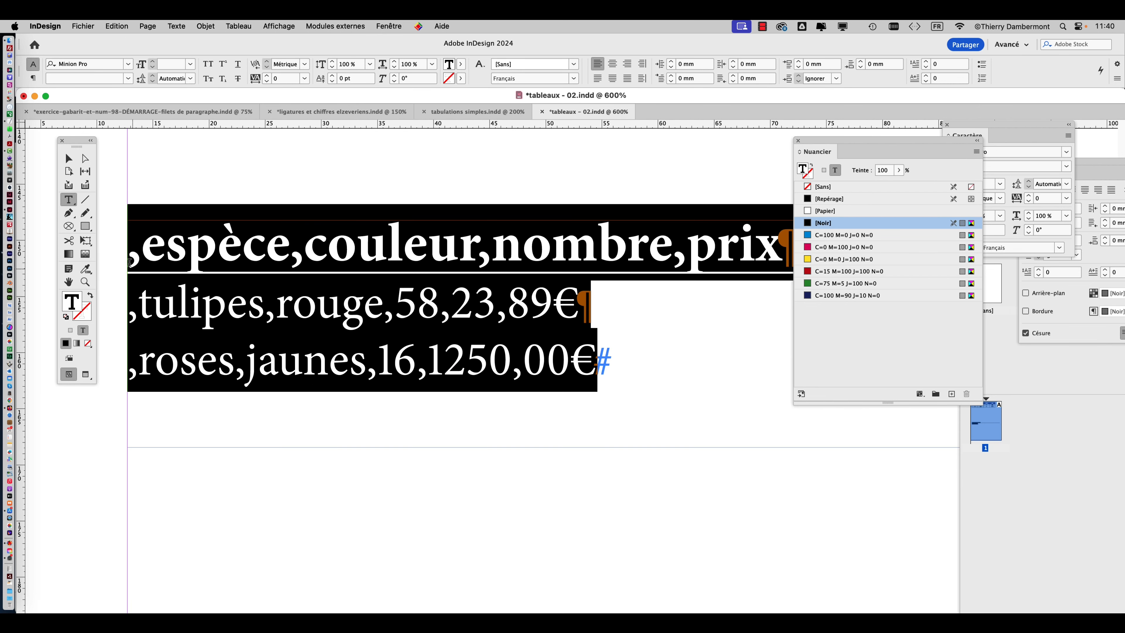
double_click(133, 255)
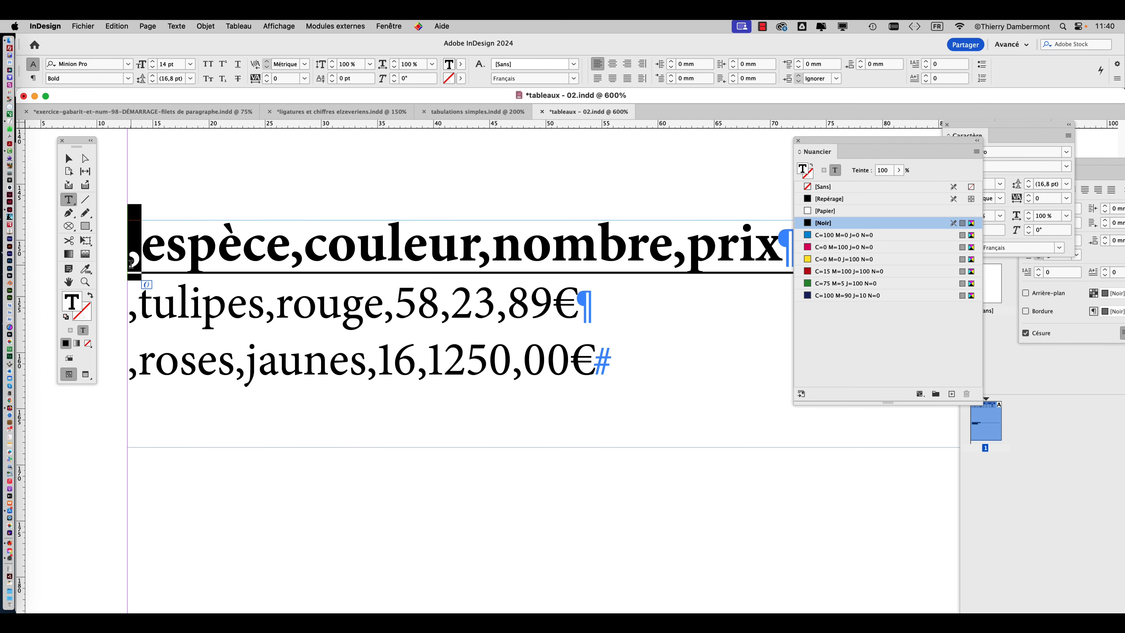
key("BackSpace")
double_click(128, 303)
key("BackSpace")
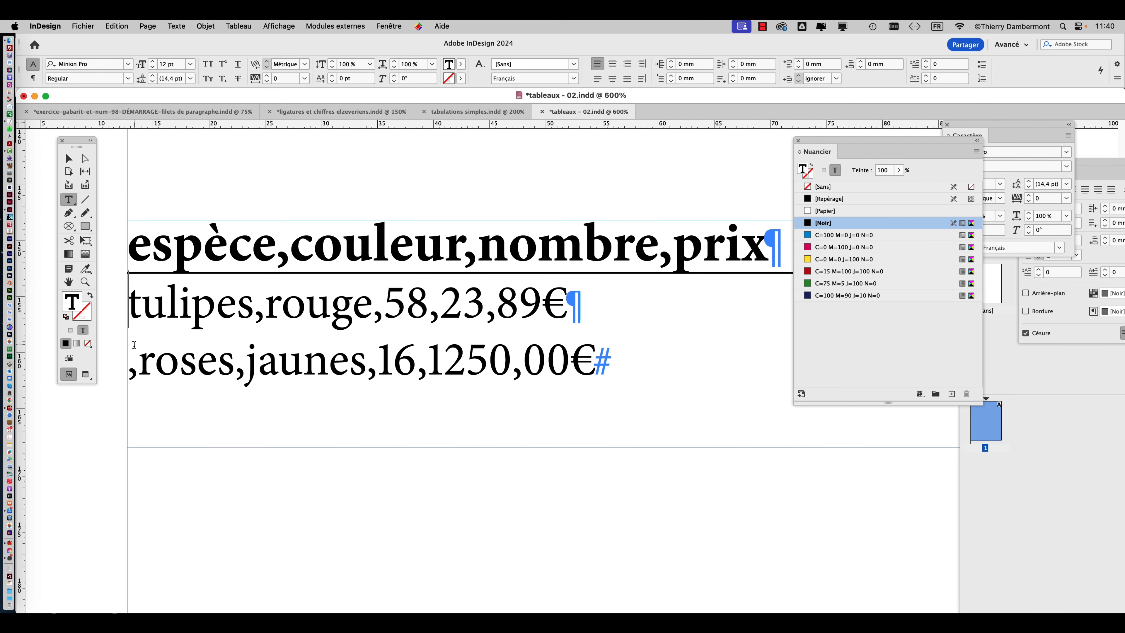
double_click(134, 344)
key("BackSpace")
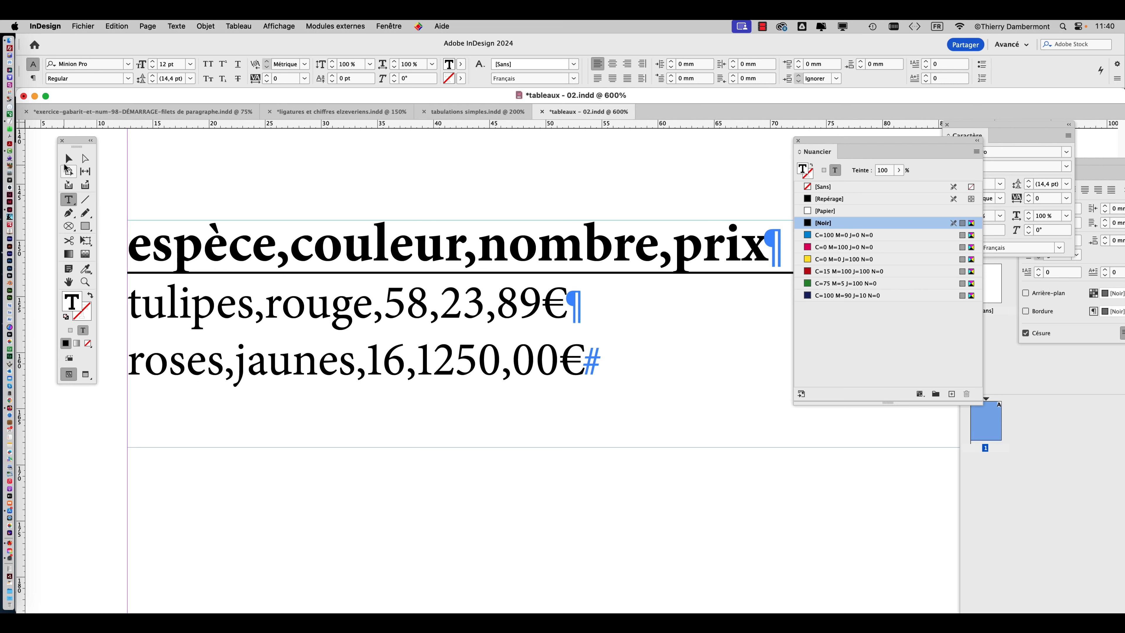
key("Escape")
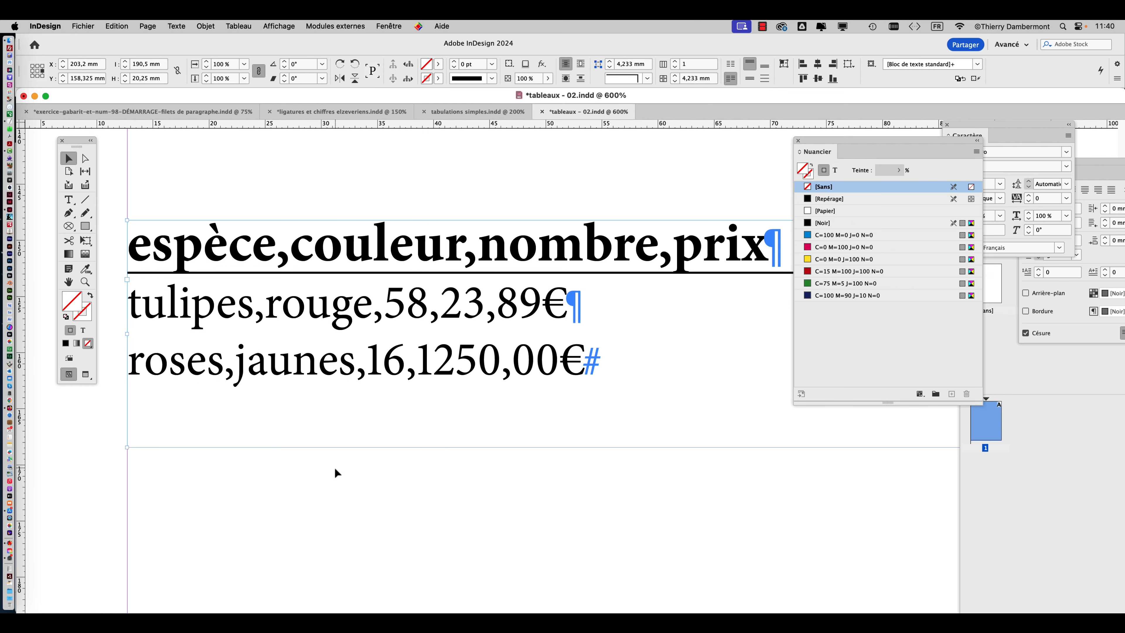
Duplicate the comma-separated list's text frame so that one copy sits directly below the other.
key("super+minus")
key("super+minus")
key("super+minus")
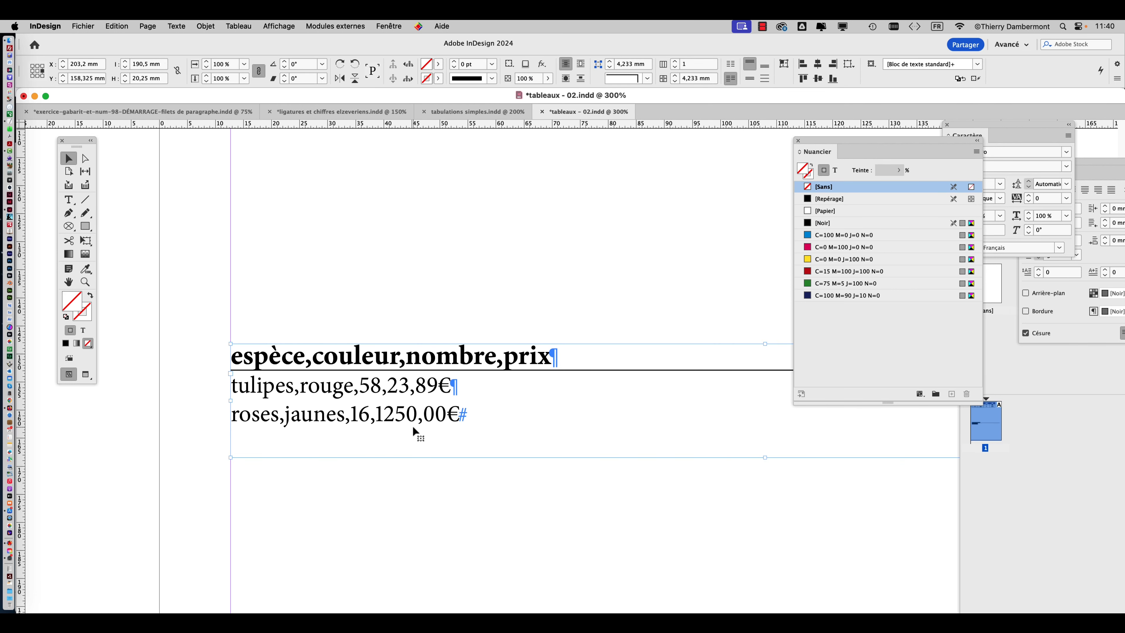
key("super+minus")
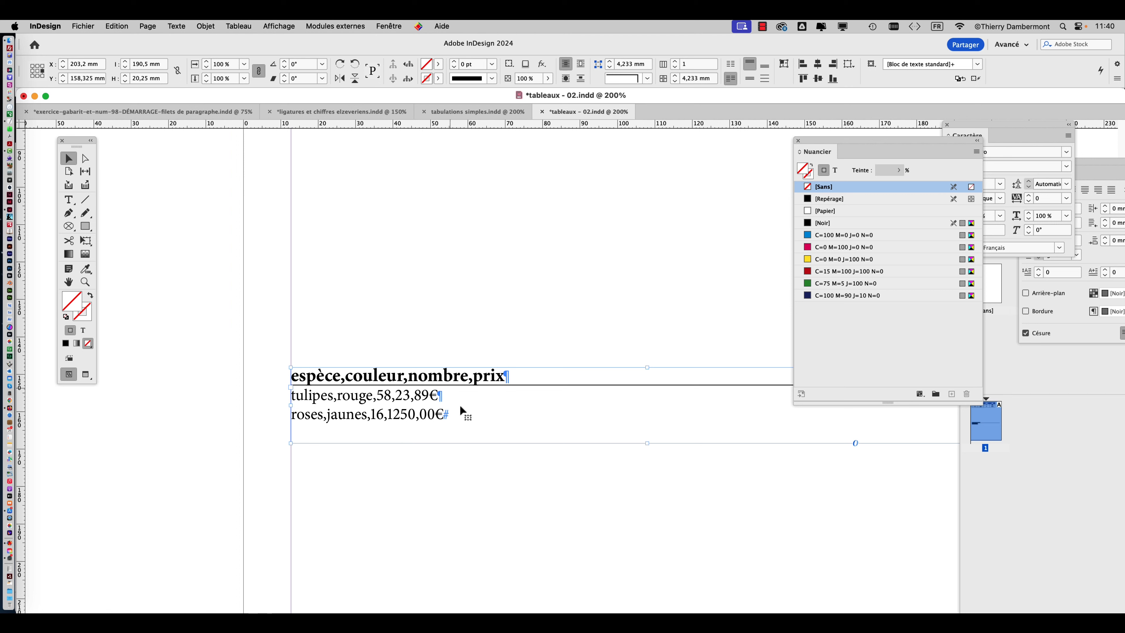
left_click_drag(427, 396, 402, 406)
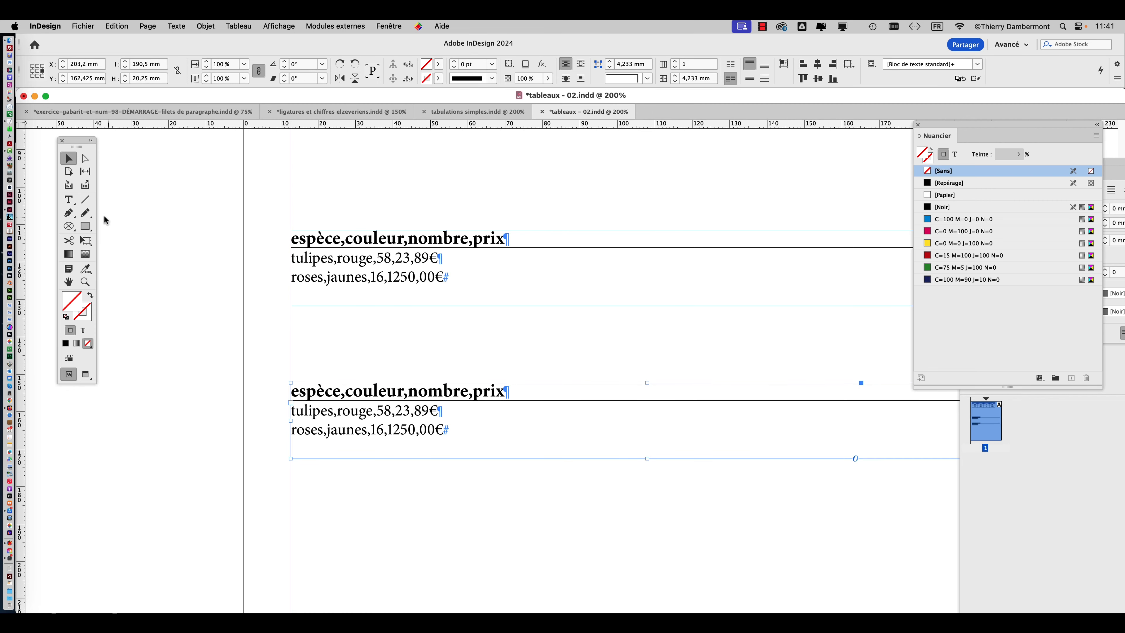
Try converting the lower list's text to a table with Virgule as column separator and Paragraphe as row separator, and undo the conversion.
left_click(69, 200)
left_click(292, 387)
left_click_drag(292, 388, 462, 427)
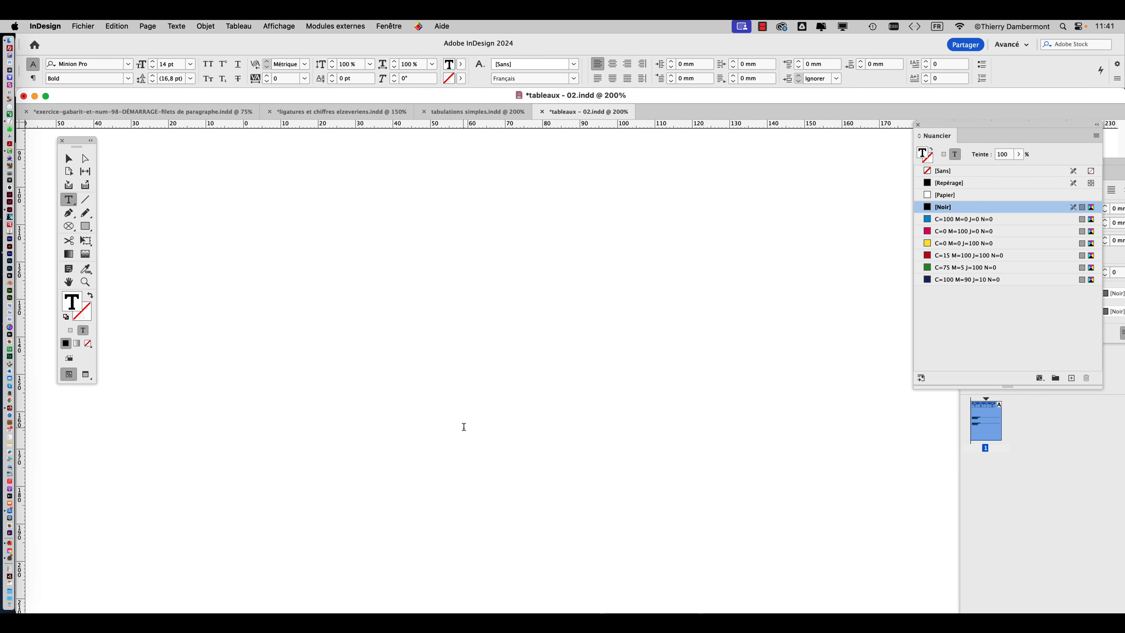
left_click(238, 27)
left_click(268, 54)
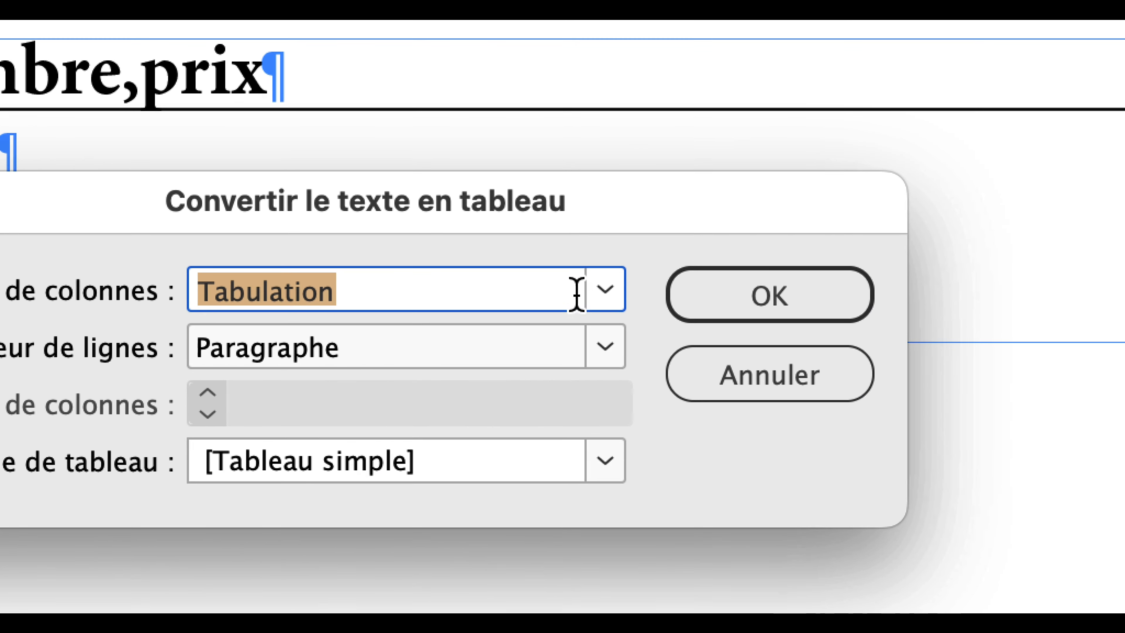
left_click(673, 281)
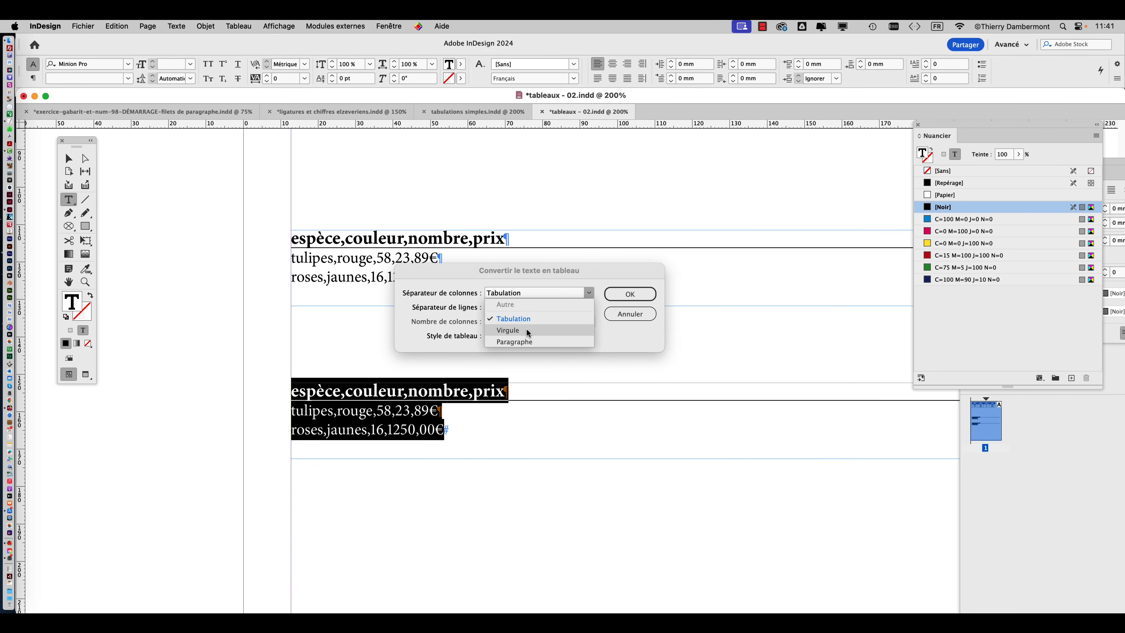
left_click(527, 331)
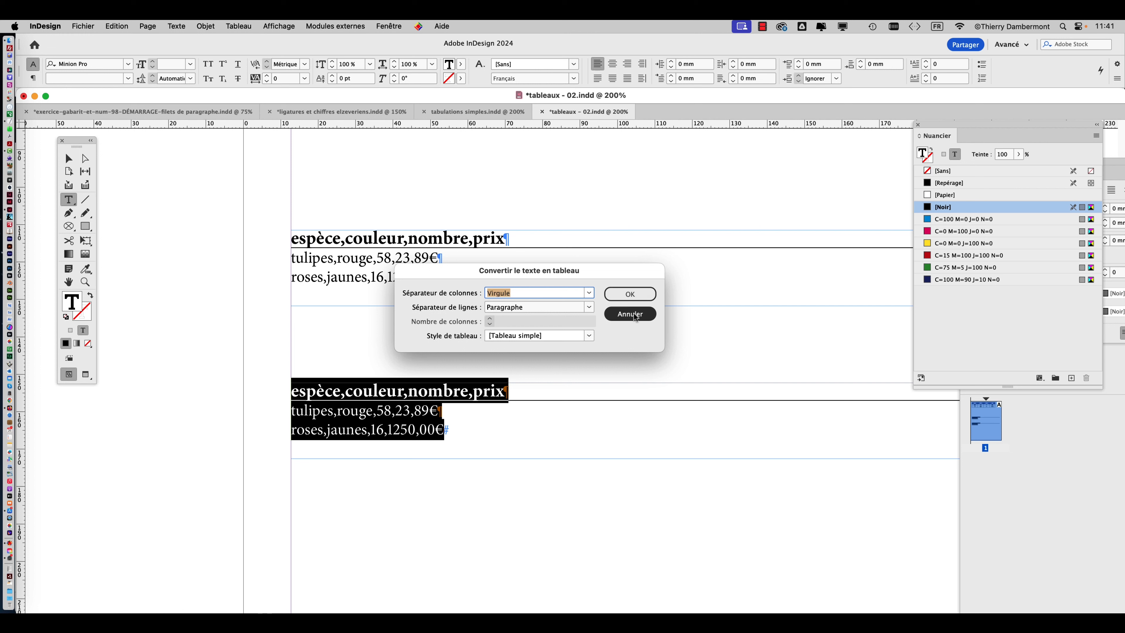
left_click(630, 294)
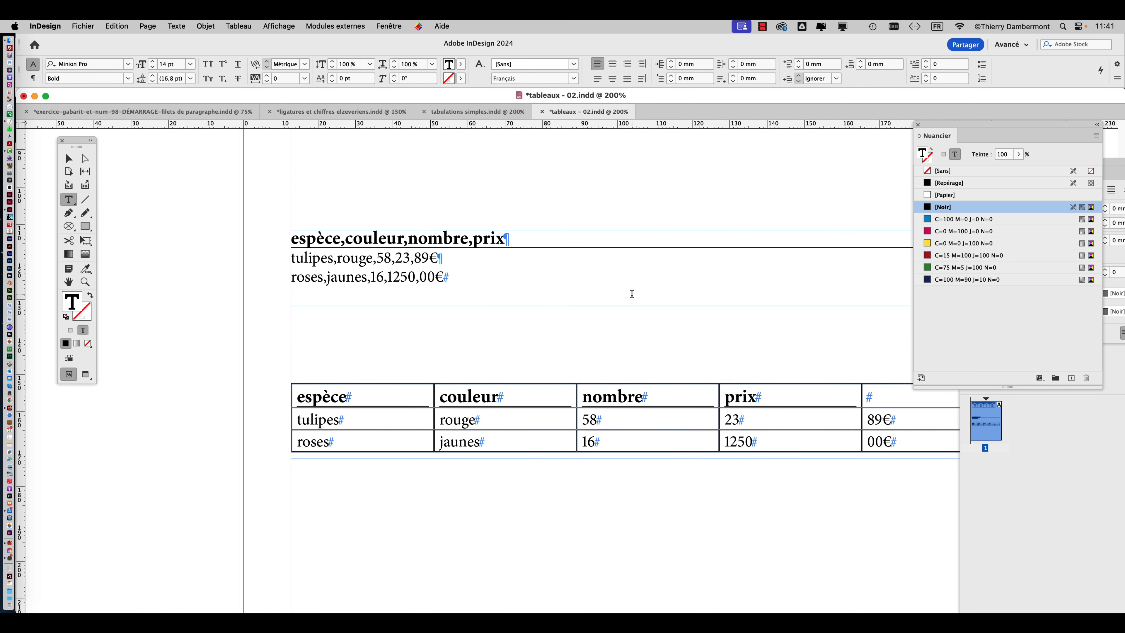
key("super+z")
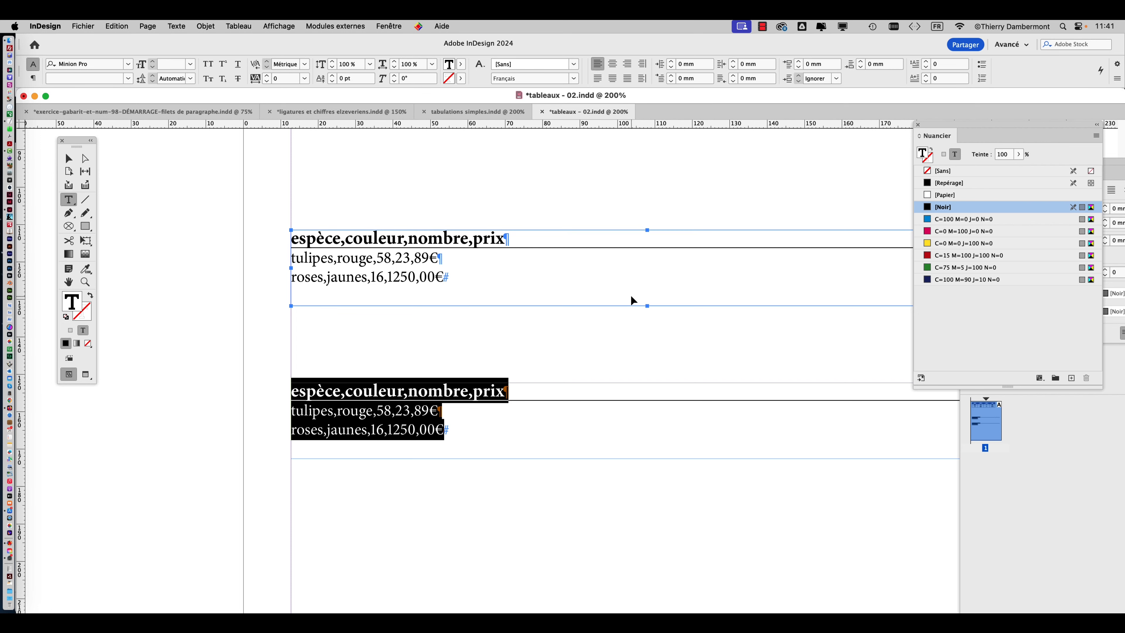
Replace the separating commas in the lower list's tulipes line with semicolons, leaving the price's decimal comma.
left_click(313, 411)
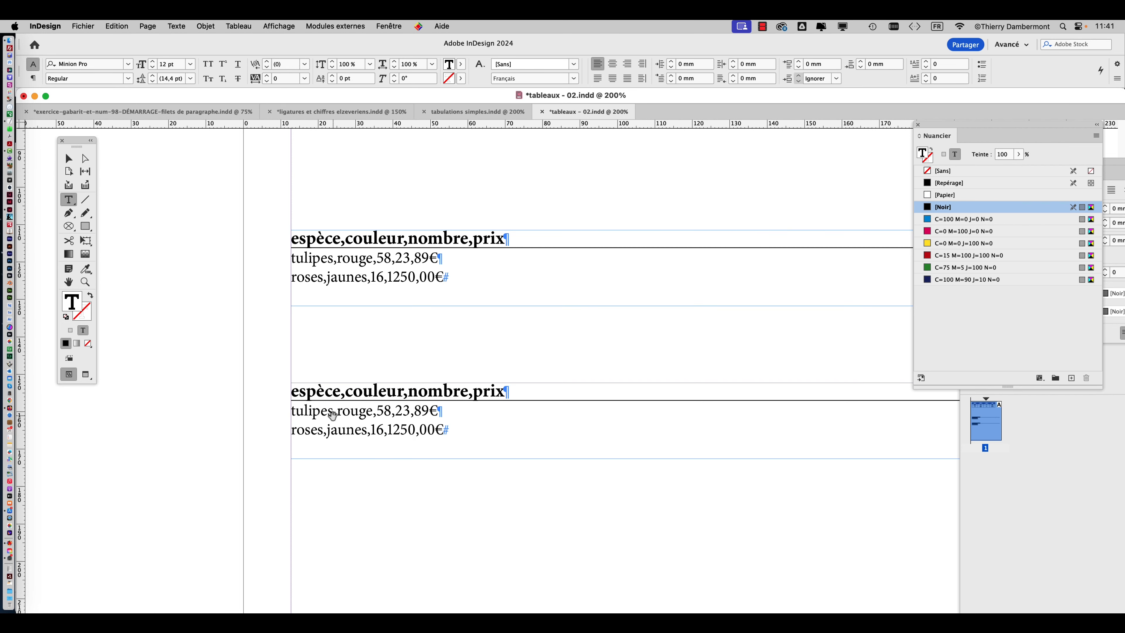
scroll(332, 415, "up", 3)
left_click(337, 408)
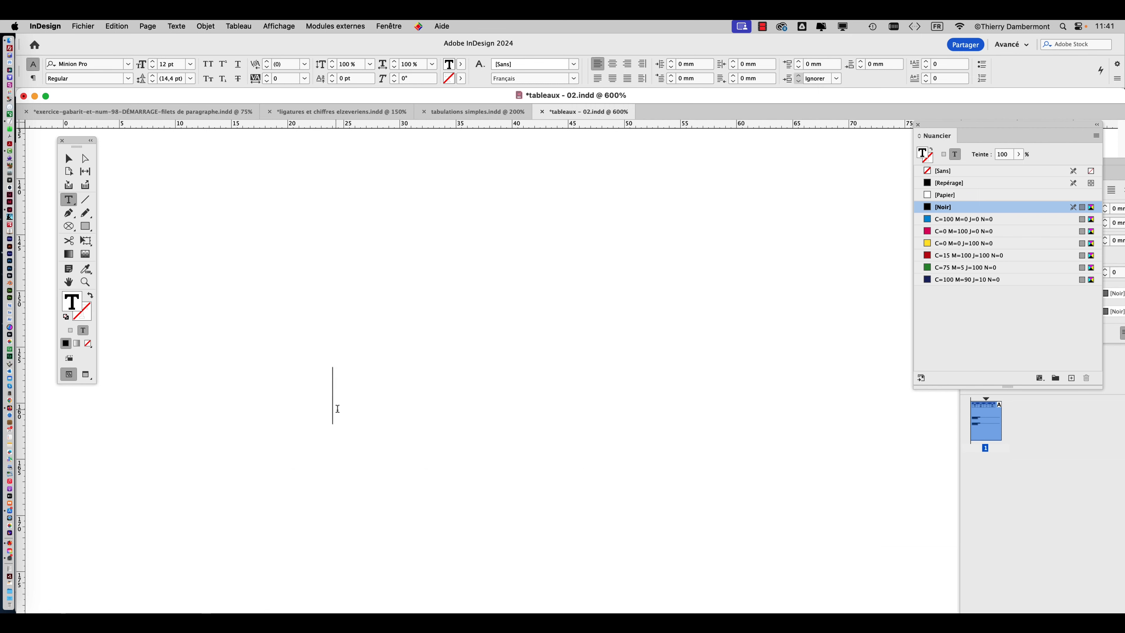
key("shift+Right")
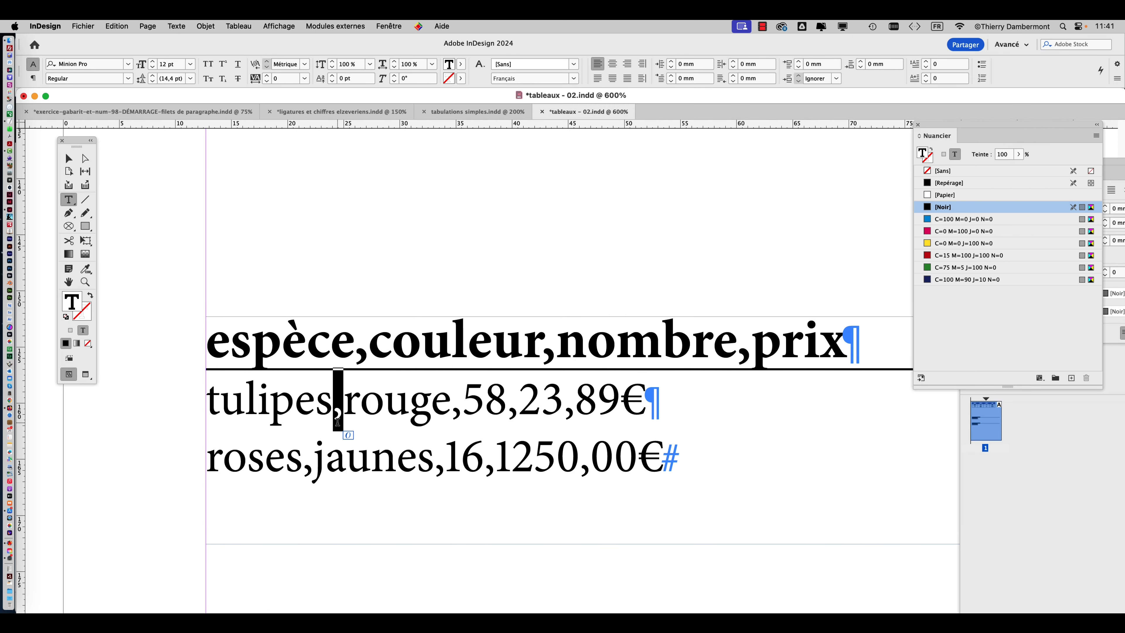
type(";")
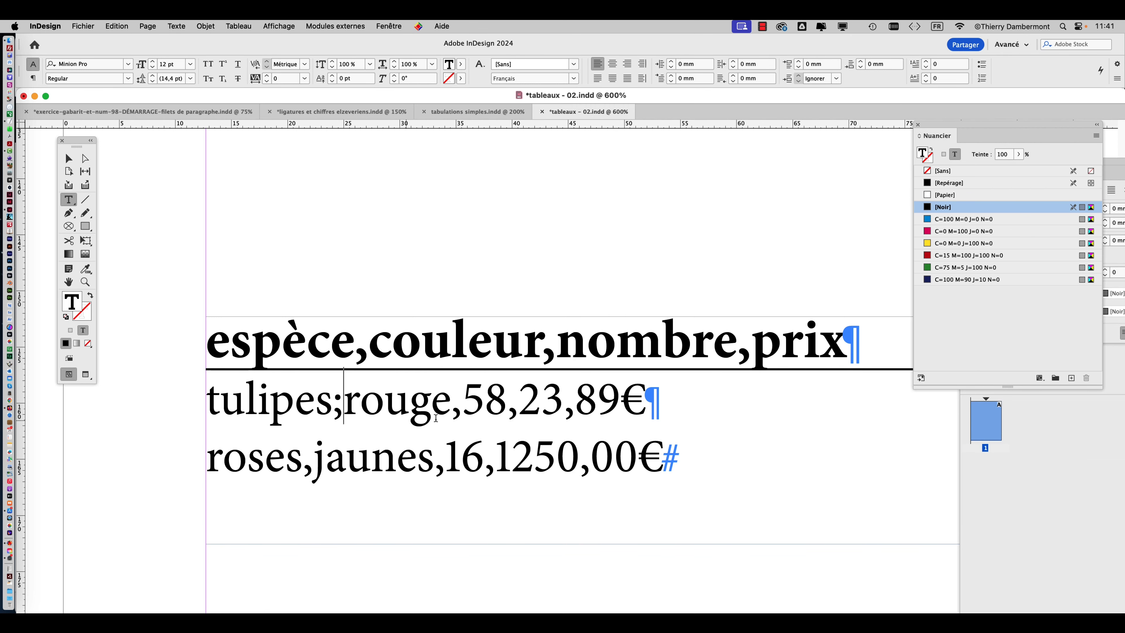
left_click(450, 408)
key("shift+Right")
type(";")
left_click(515, 407)
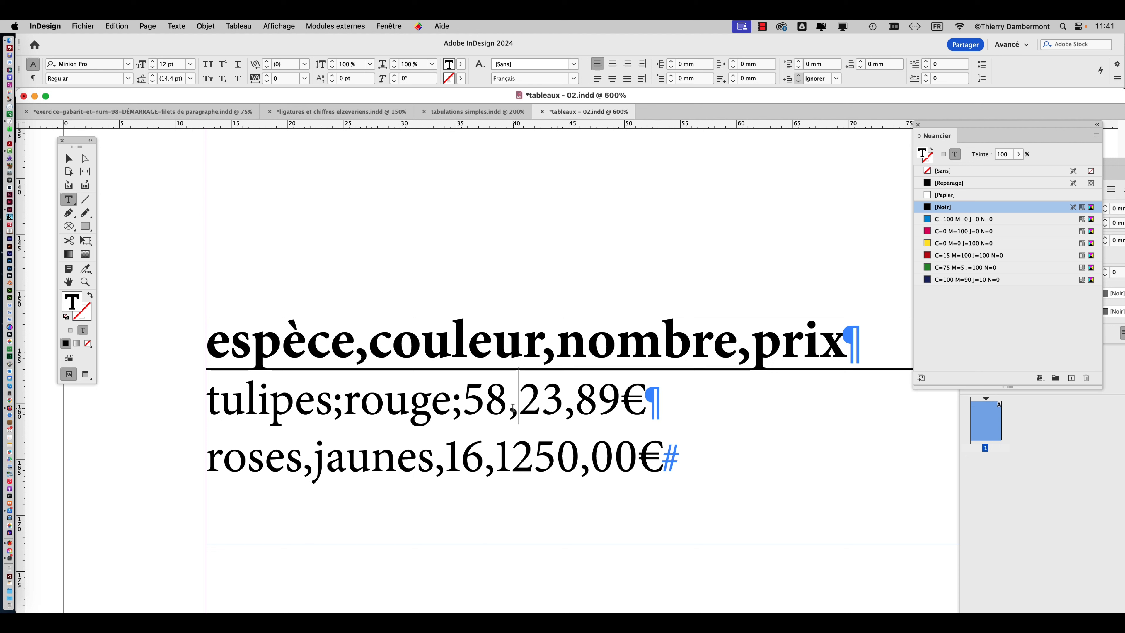
key("shift+Right")
type(";")
Replace the separating commas in the lower list's roses line with semicolons, keeping the decimal comma, and leave text editing.
left_click(481, 473)
key("shift+Right")
type(";")
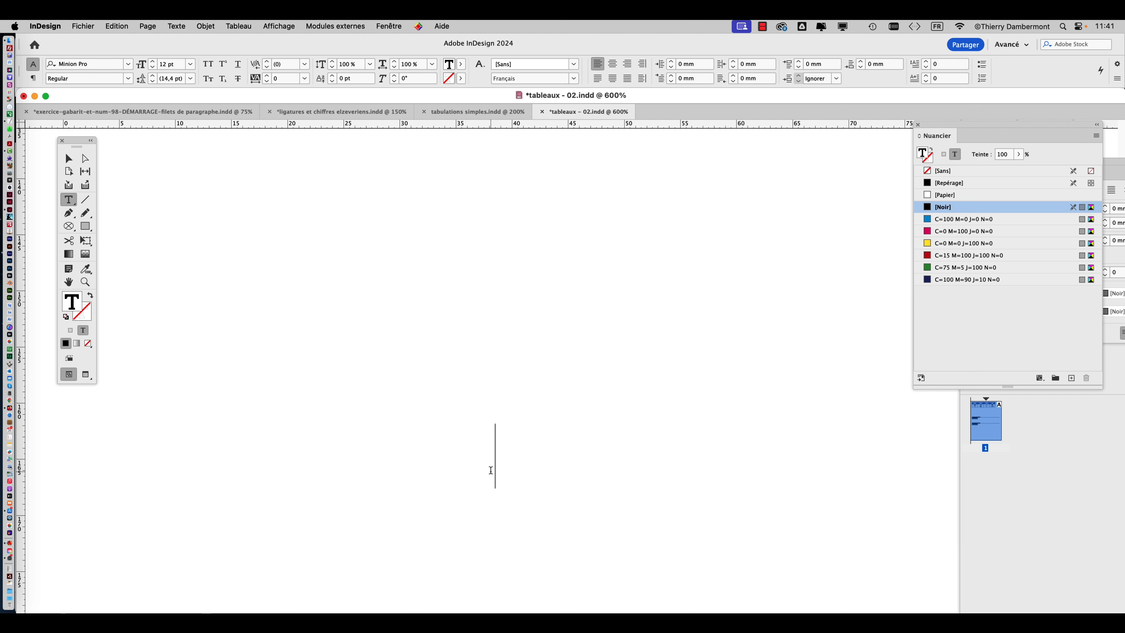
left_click(434, 469)
key("shift+Right")
type(";")
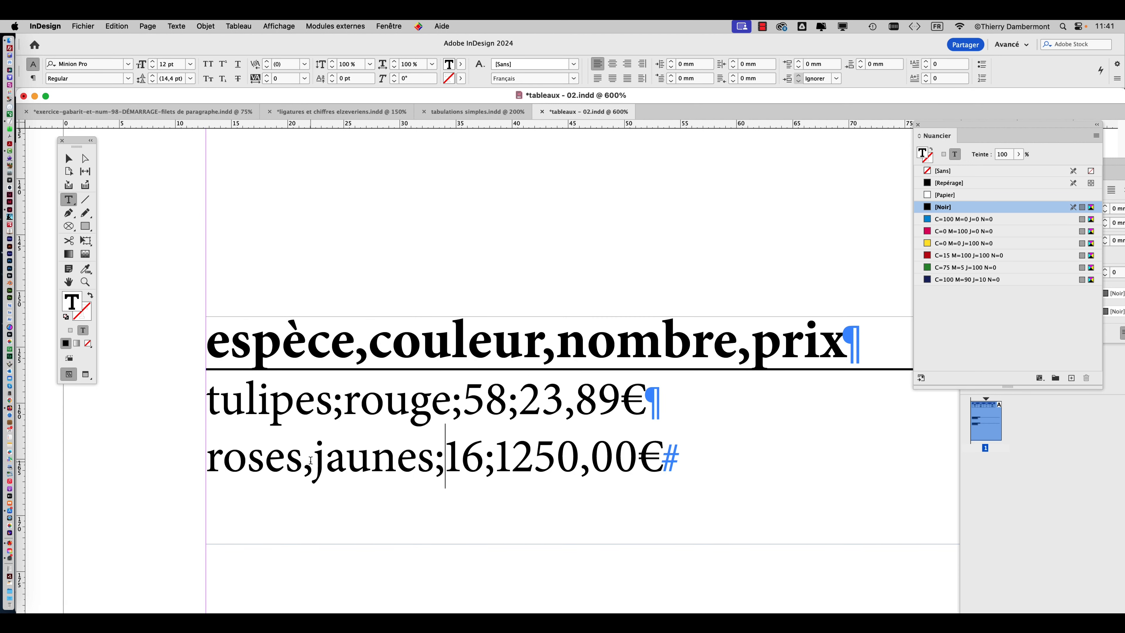
left_click(310, 463)
key("shift+Right")
type(";")
key("Escape")
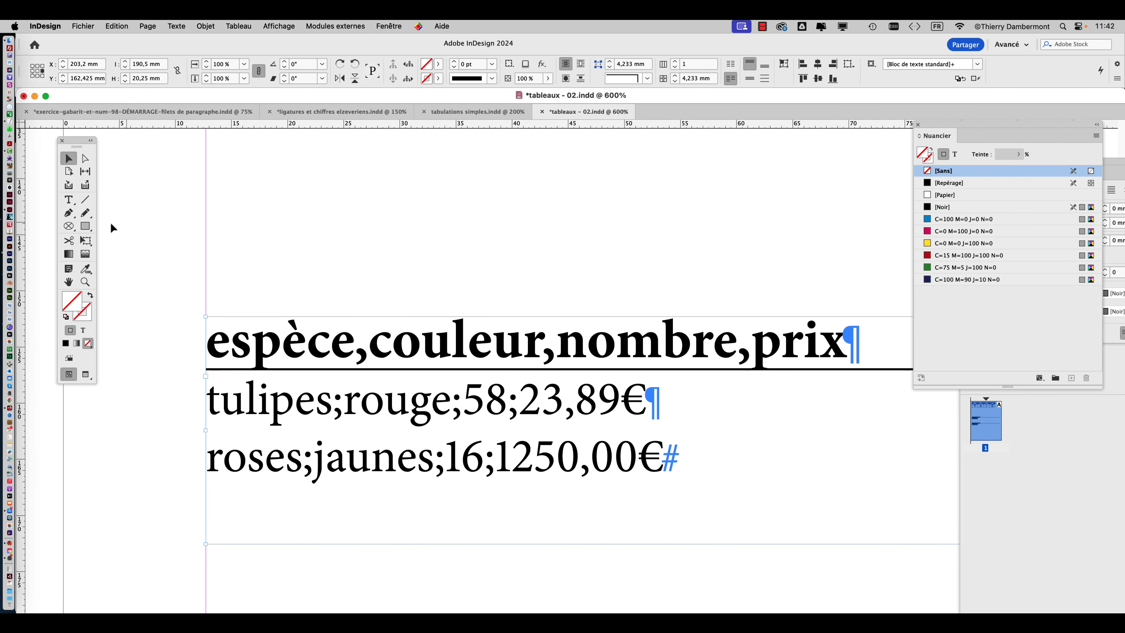
Try converting all the lower list's text, including its semicolon-separated lines, to a table with Virgule as the column separator.
left_click(69, 199)
left_click_drag(213, 342, 705, 467)
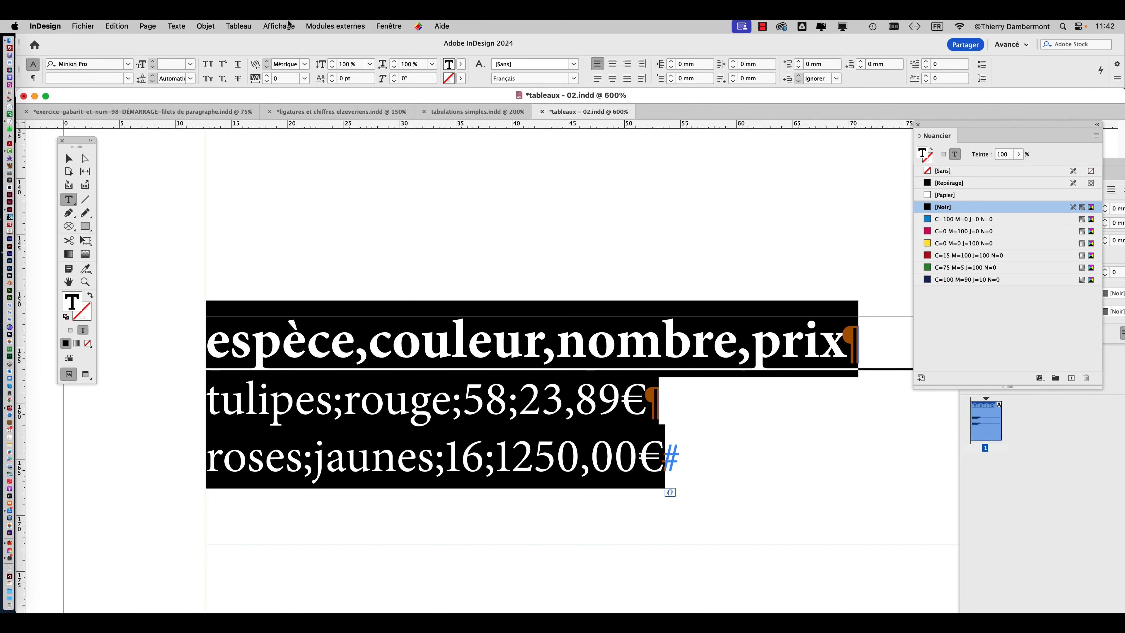
left_click(274, 26)
mouse_move(238, 26)
left_click(243, 54)
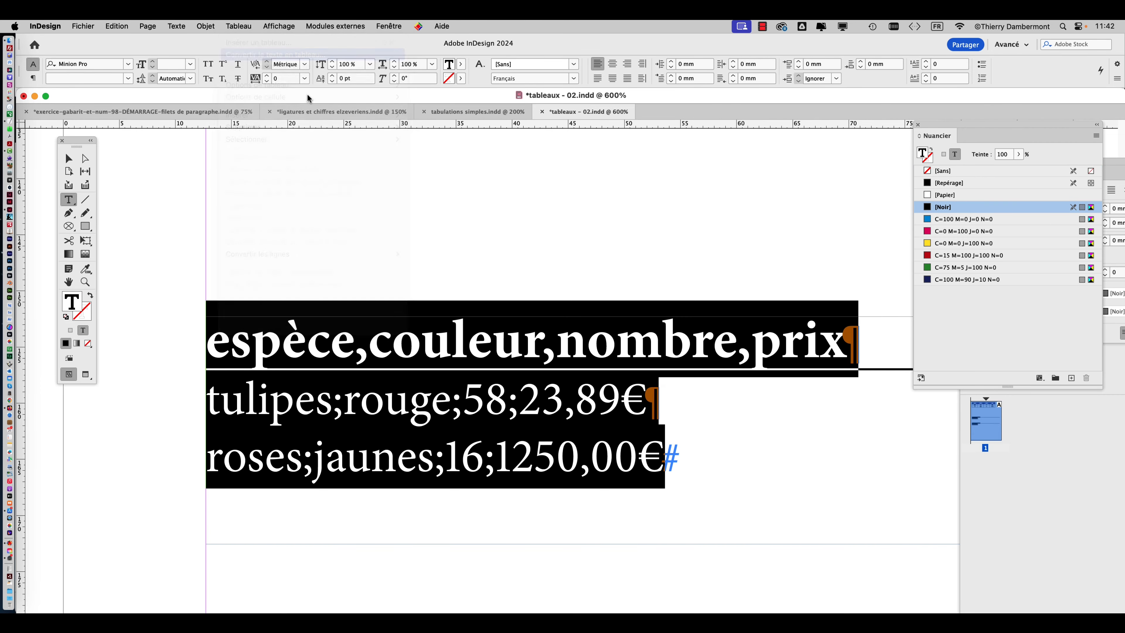
left_click(588, 294)
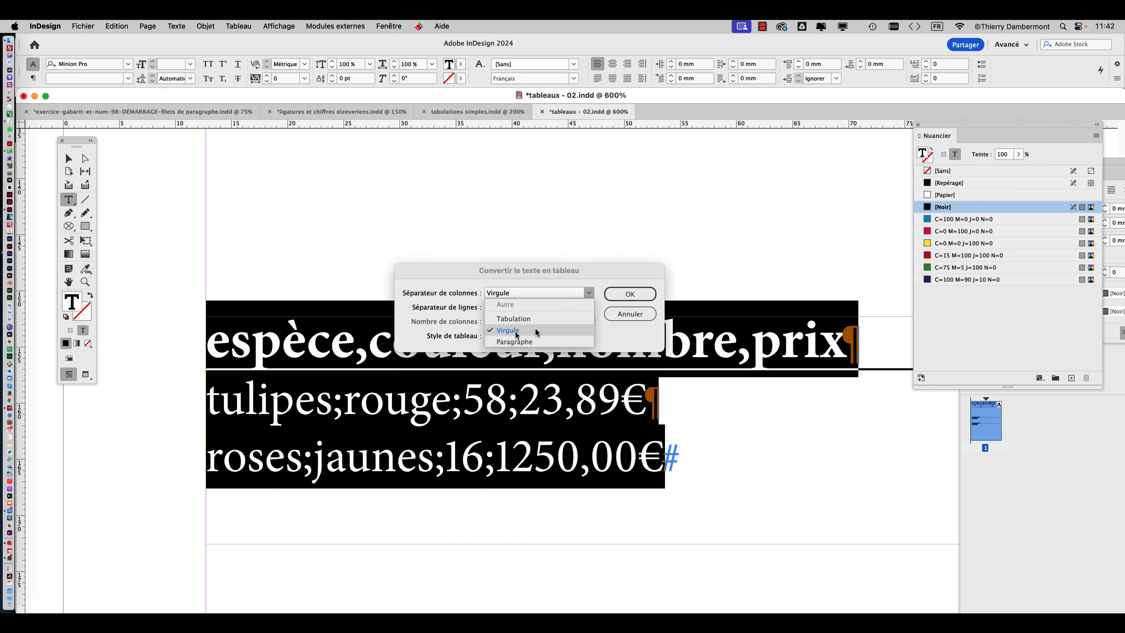
left_click(535, 331)
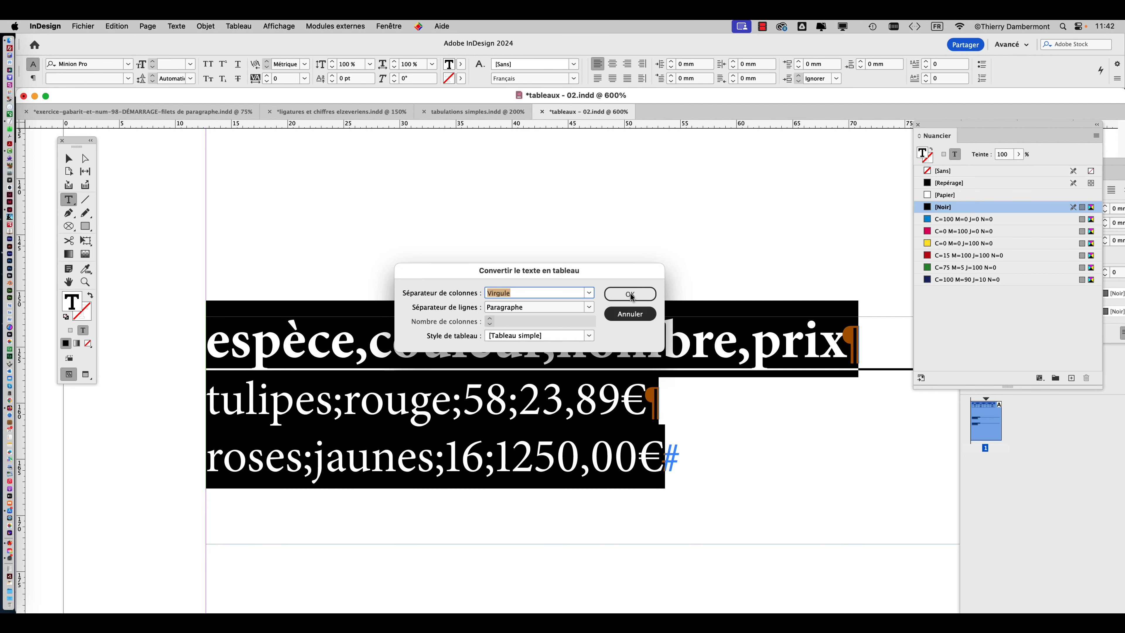
left_click(629, 293)
scroll(642, 403, "down", 2)
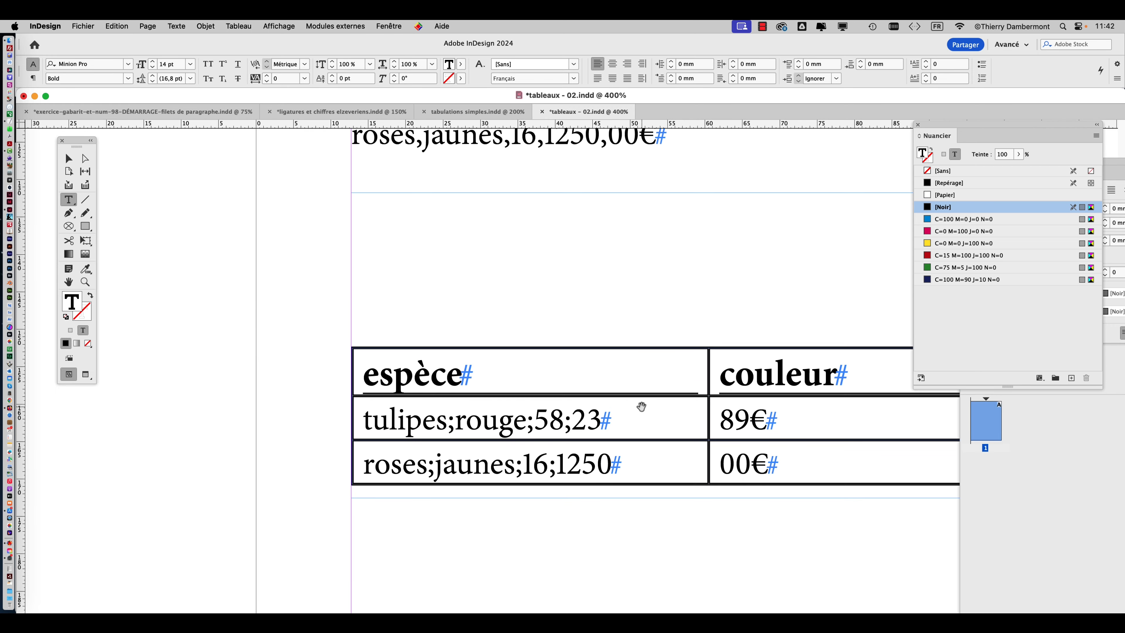
left_click_drag(638, 409, 384, 354)
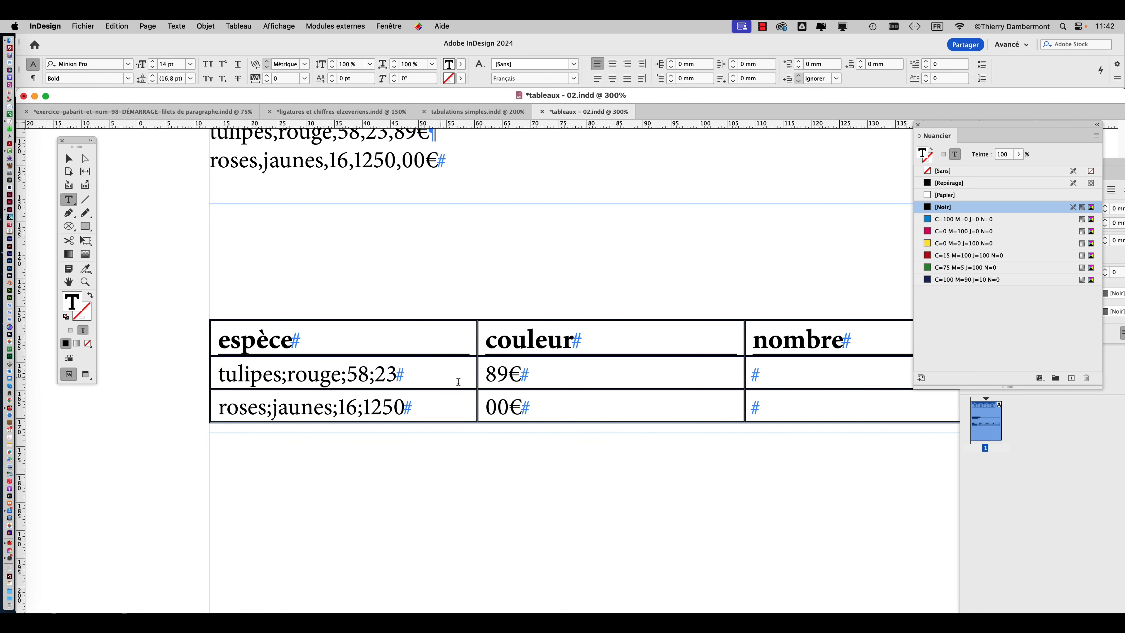
Undo the table conversion and all the semicolon replacements in the lower list.
key("super+z")
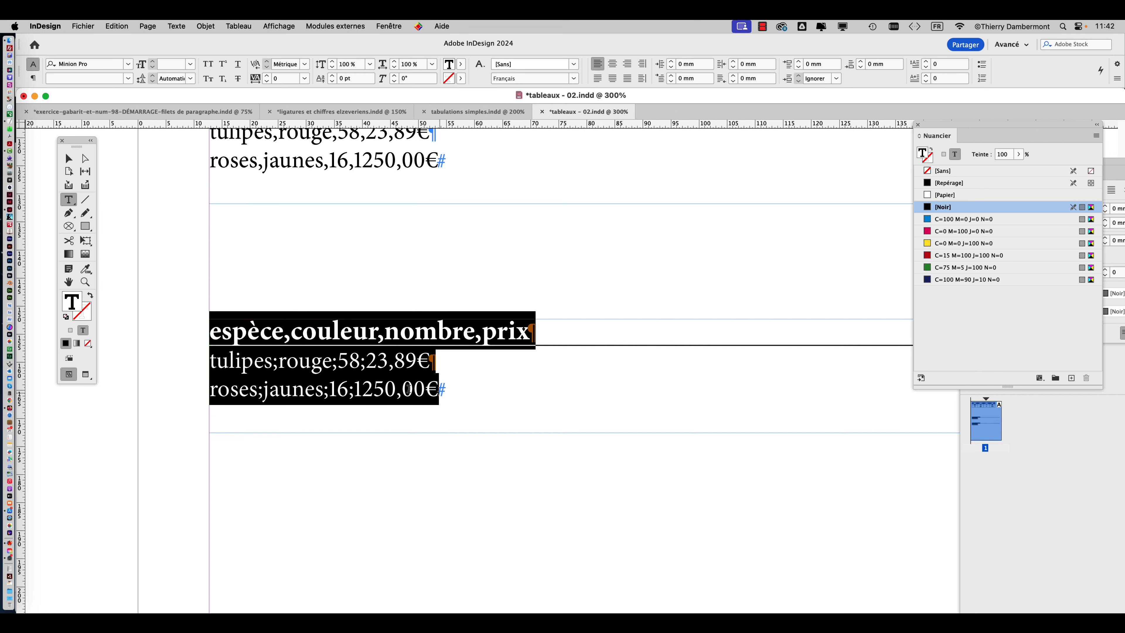
key("super+z")
key("super+z")
key("super+z")
key("super+z")
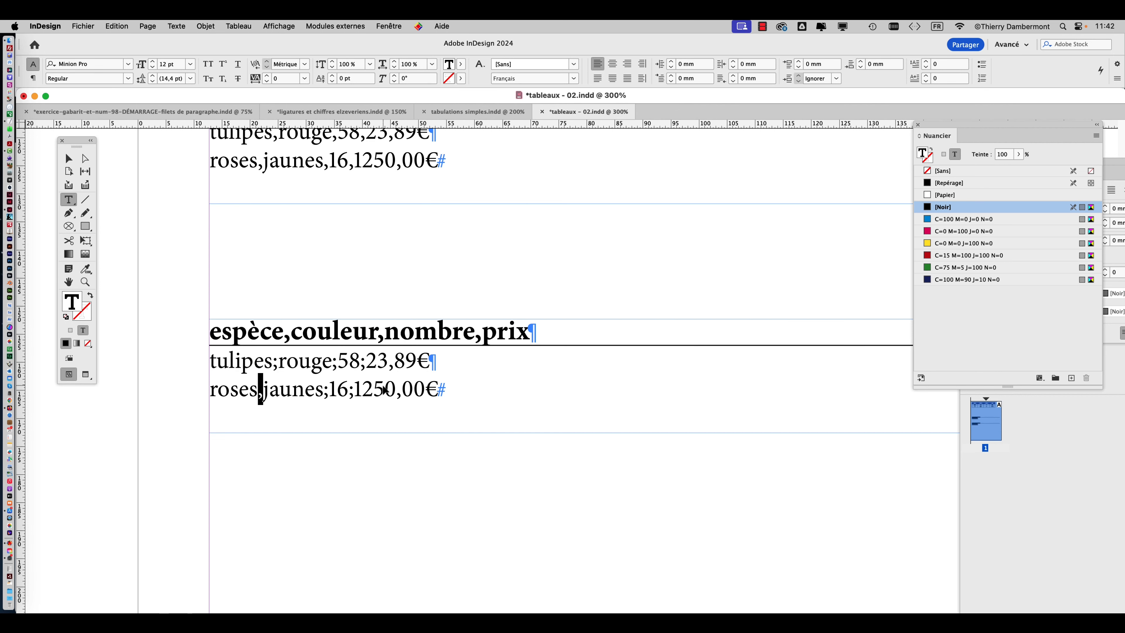
key("super+z")
key("super+z")
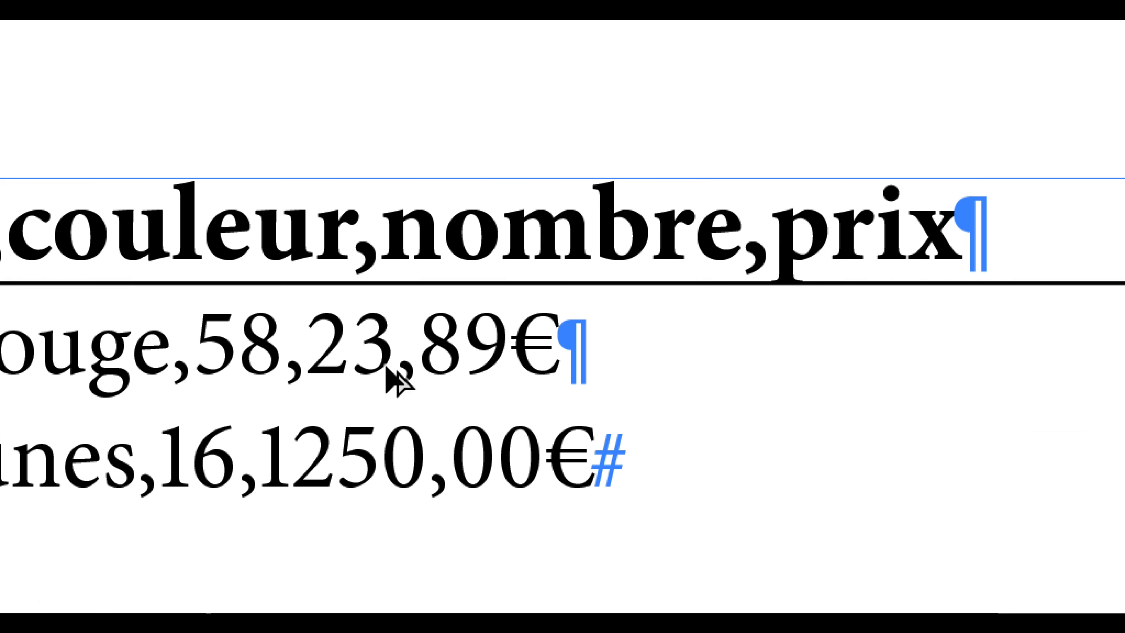
Replace the decimal commas in the lower list's tulipes and roses prices with points, giving 23.89€ and 1250.00€.
left_click(388, 365)
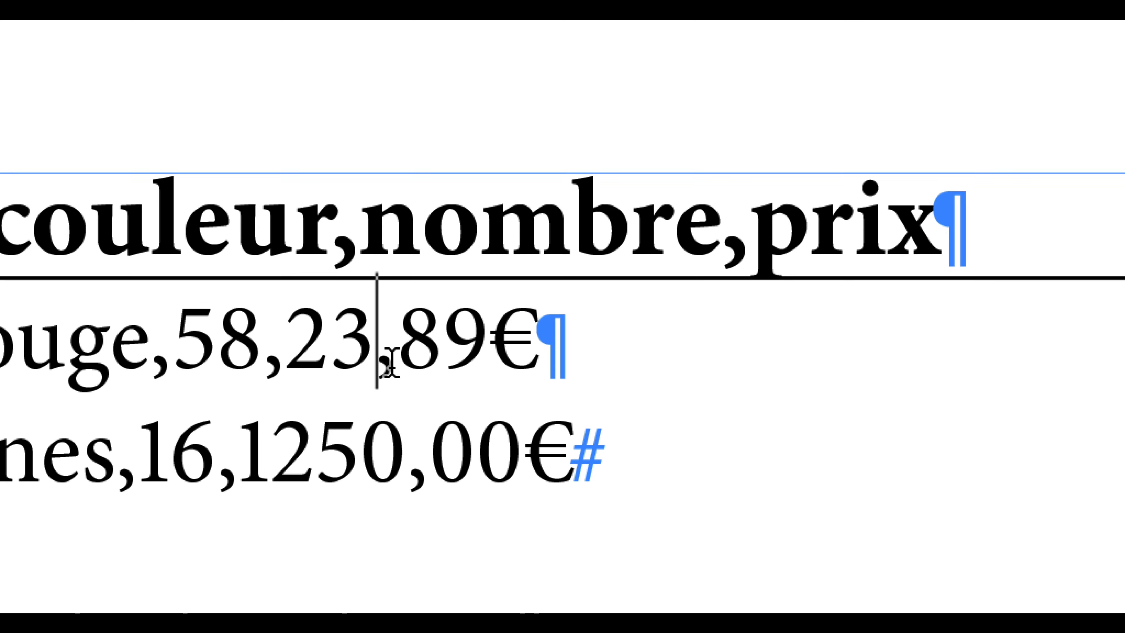
left_click_drag(394, 367, 381, 369)
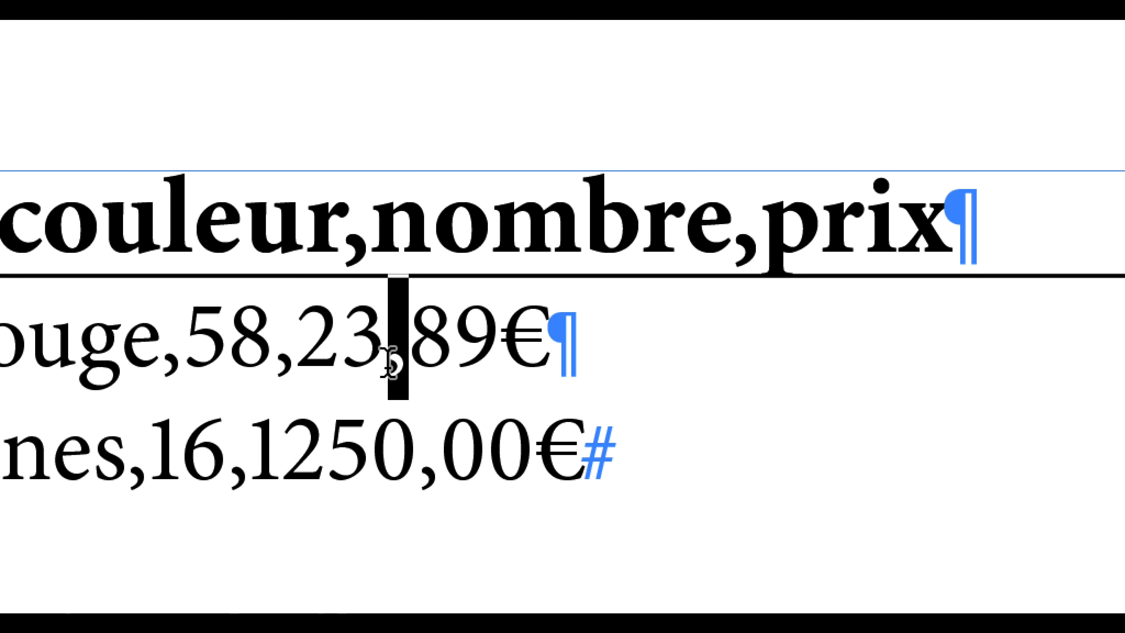
type(".")
left_click(431, 472)
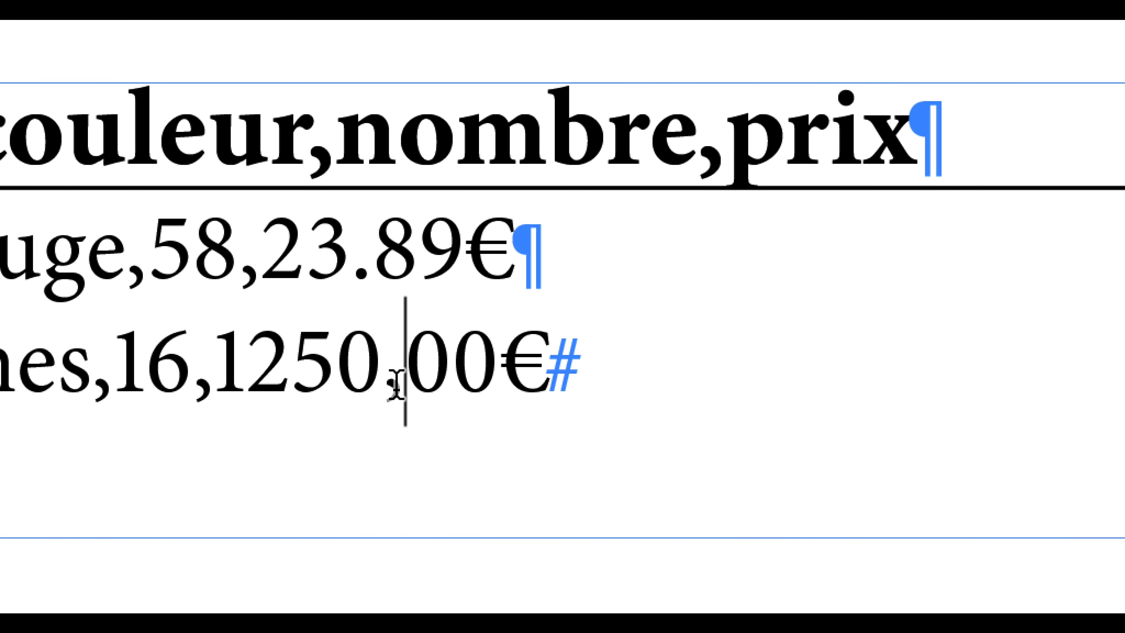
key("shift+Left")
type(".")
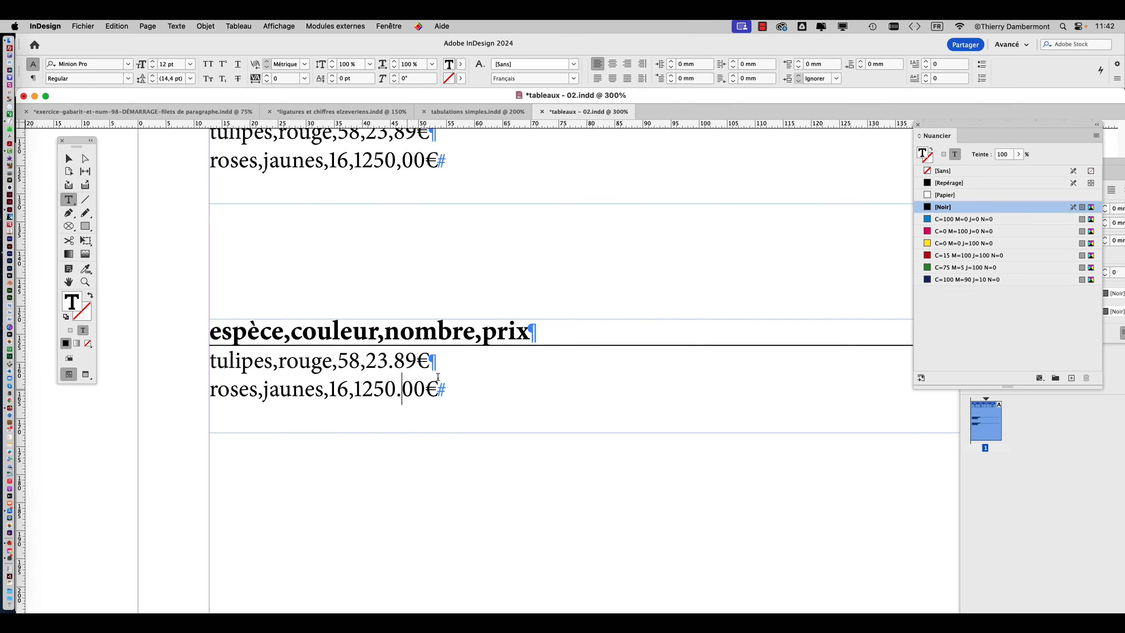
Convert all the lower list's text to a table with Virgule as column separator and Paragraphe as row separator.
key("super+a")
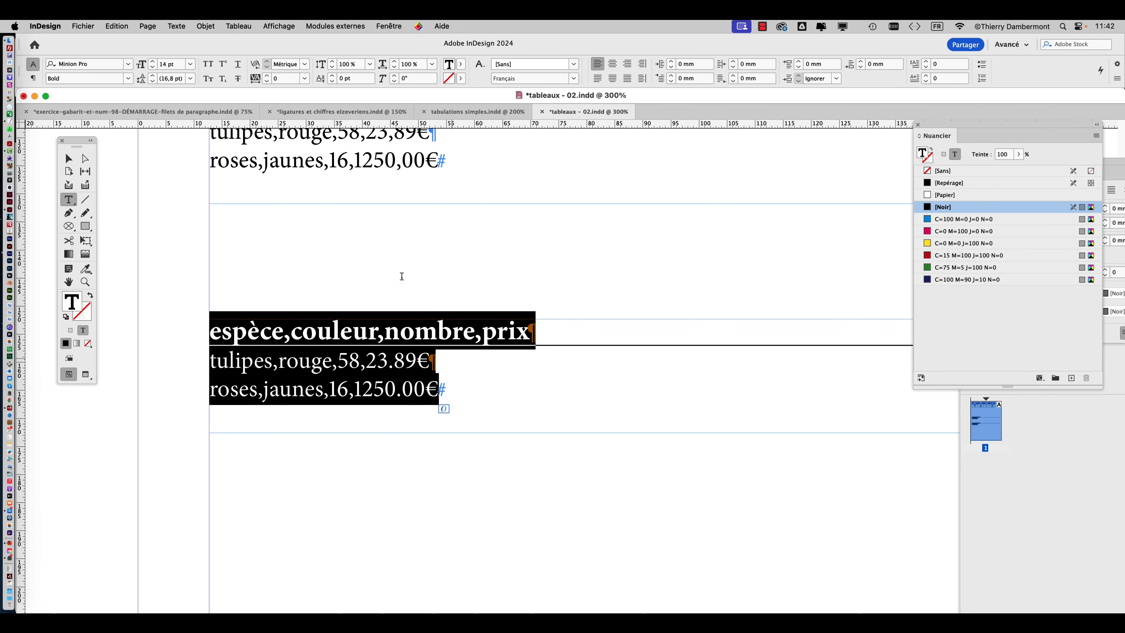
left_click(229, 24)
left_click(265, 52)
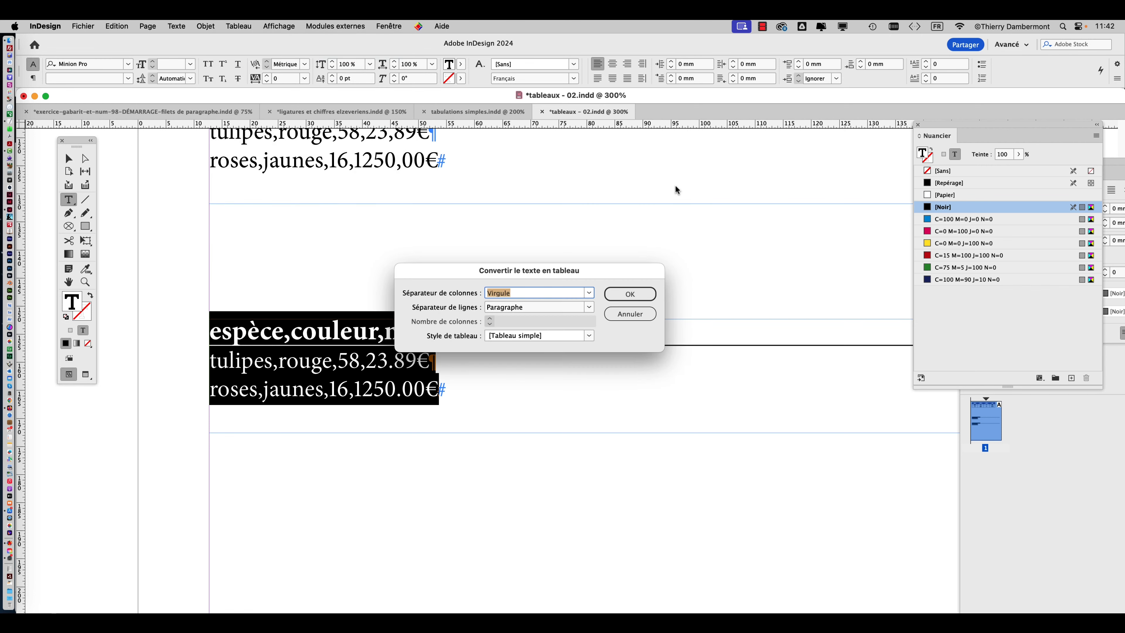
left_click(630, 293)
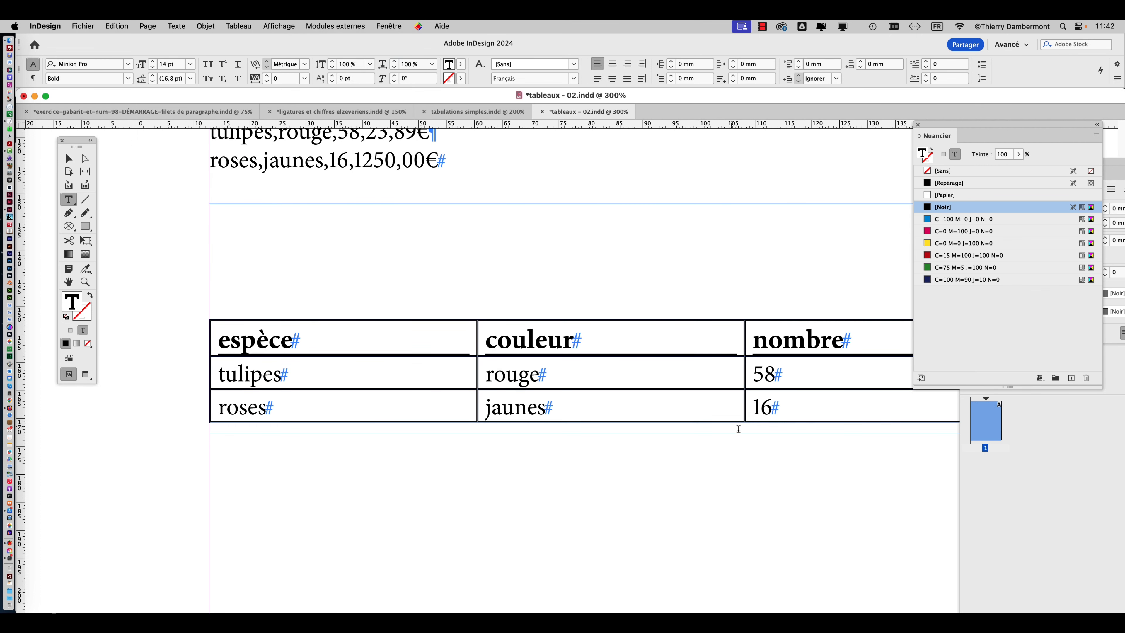
scroll(748, 431, "down", 1)
scroll(747, 431, "down", 1)
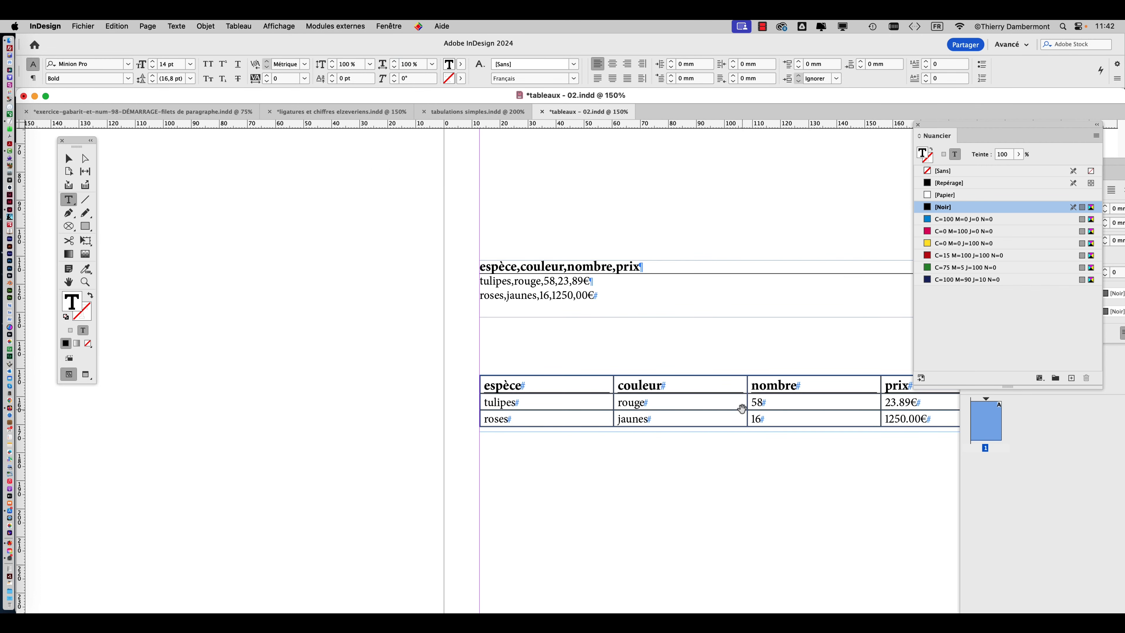
left_click_drag(741, 405, 446, 243)
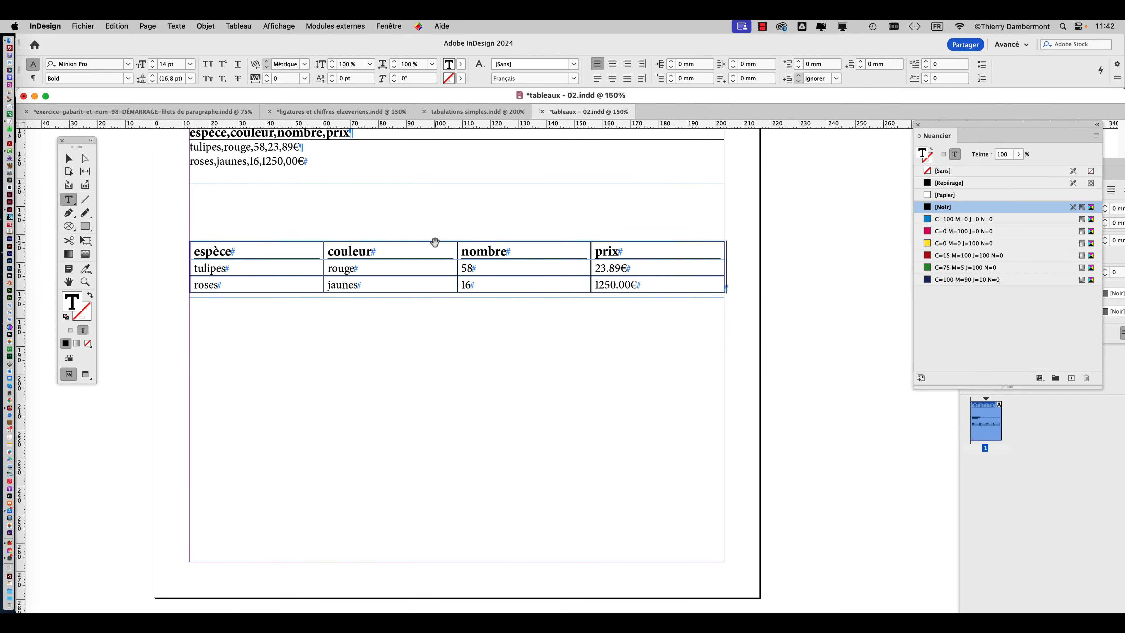
scroll(433, 244, "up", 1)
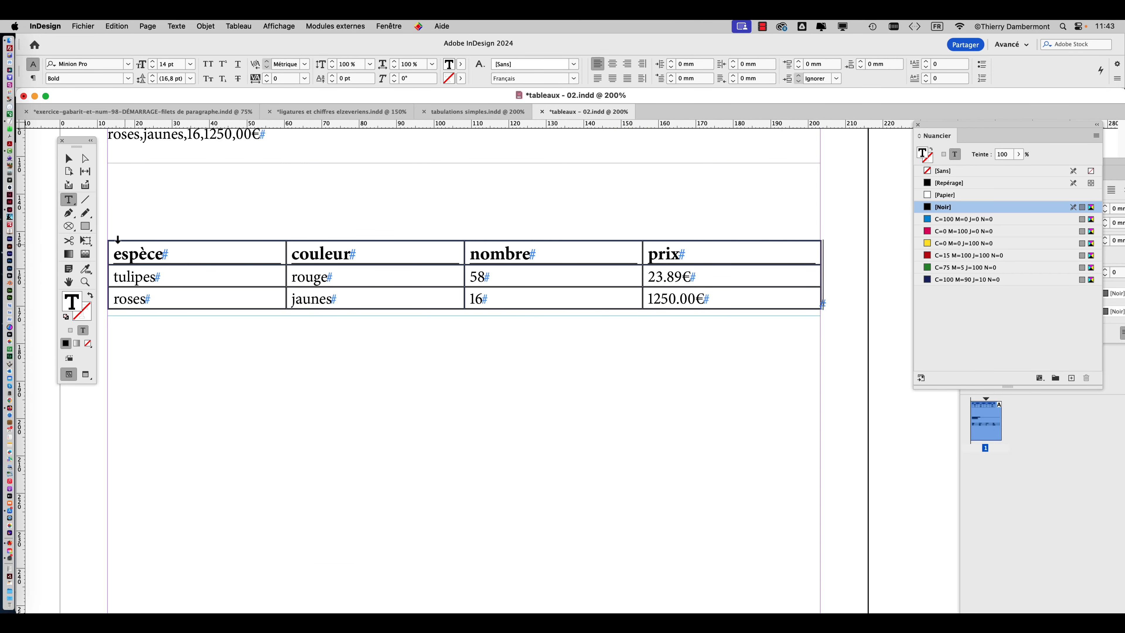
Convert the whole lower table back to text with Virgule as column separator and Paragraphe as row separator.
left_click(104, 241)
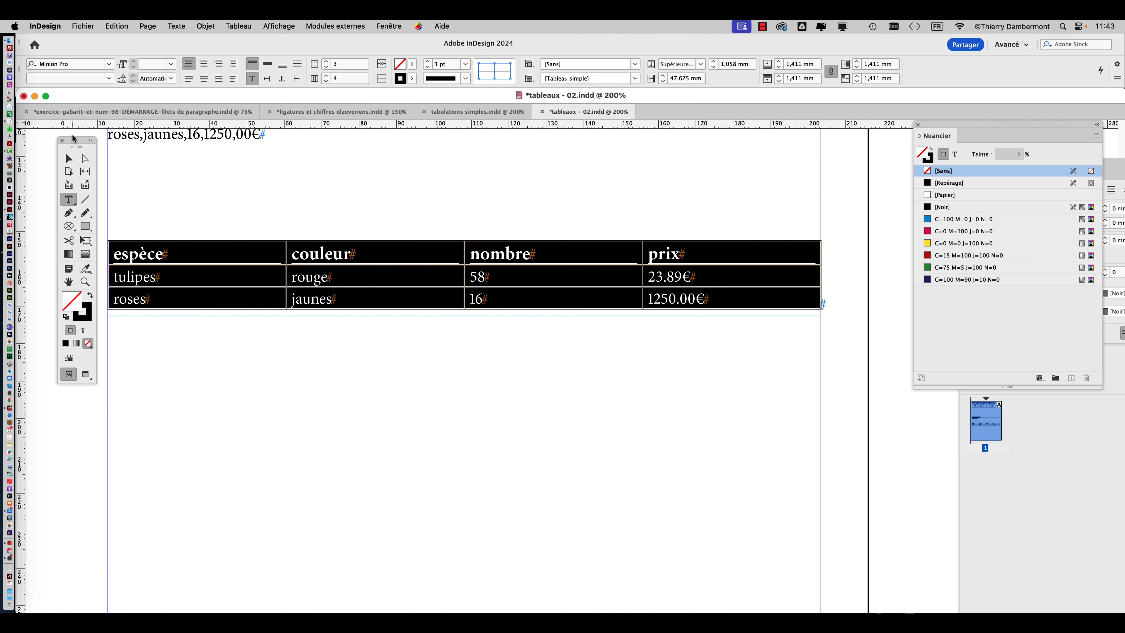
left_click_drag(73, 142, 52, 144)
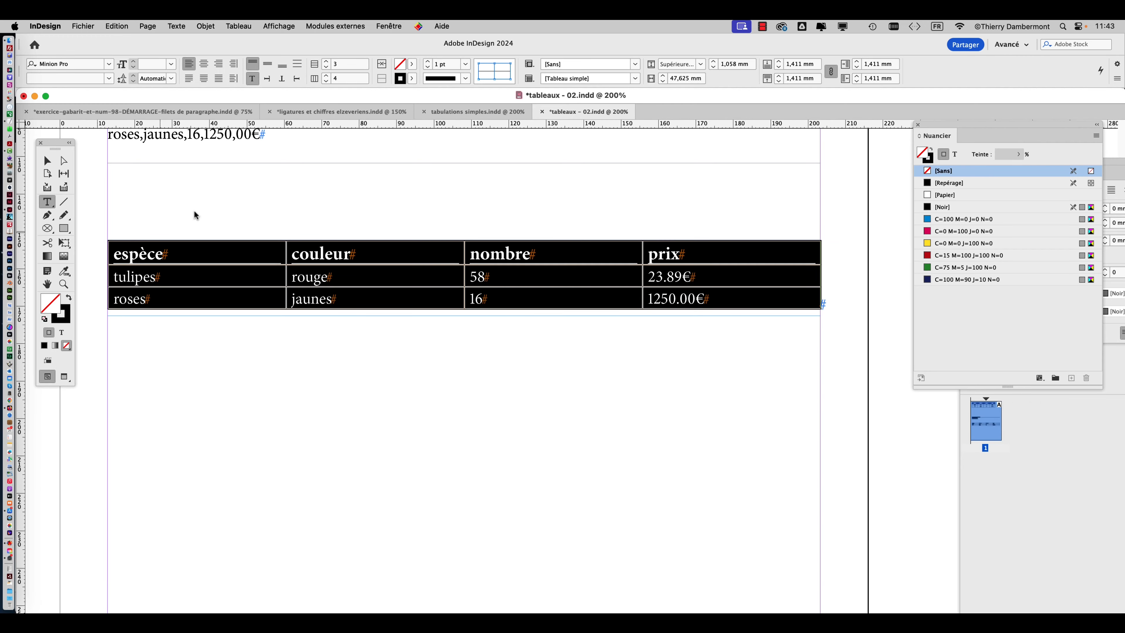
left_click(253, 25)
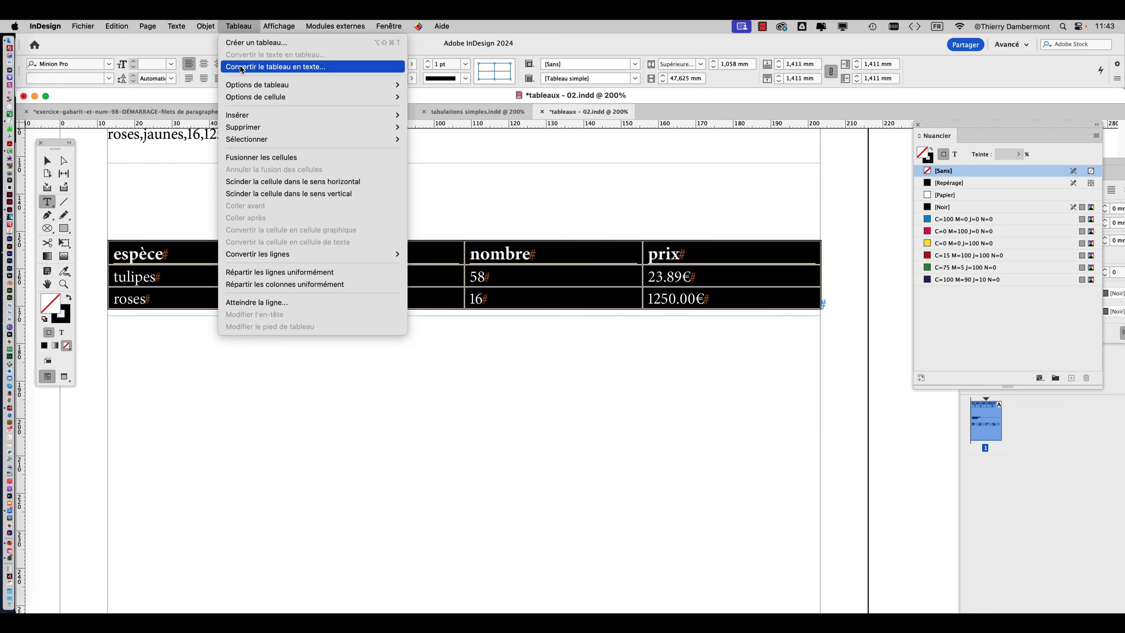
left_click(241, 67)
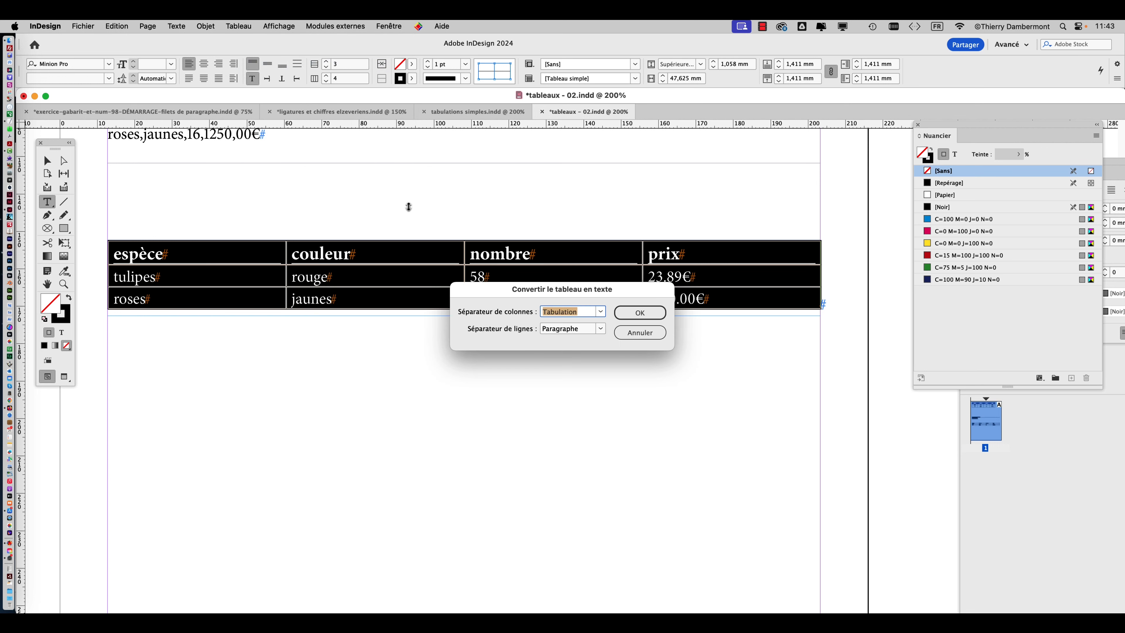
left_click(601, 312)
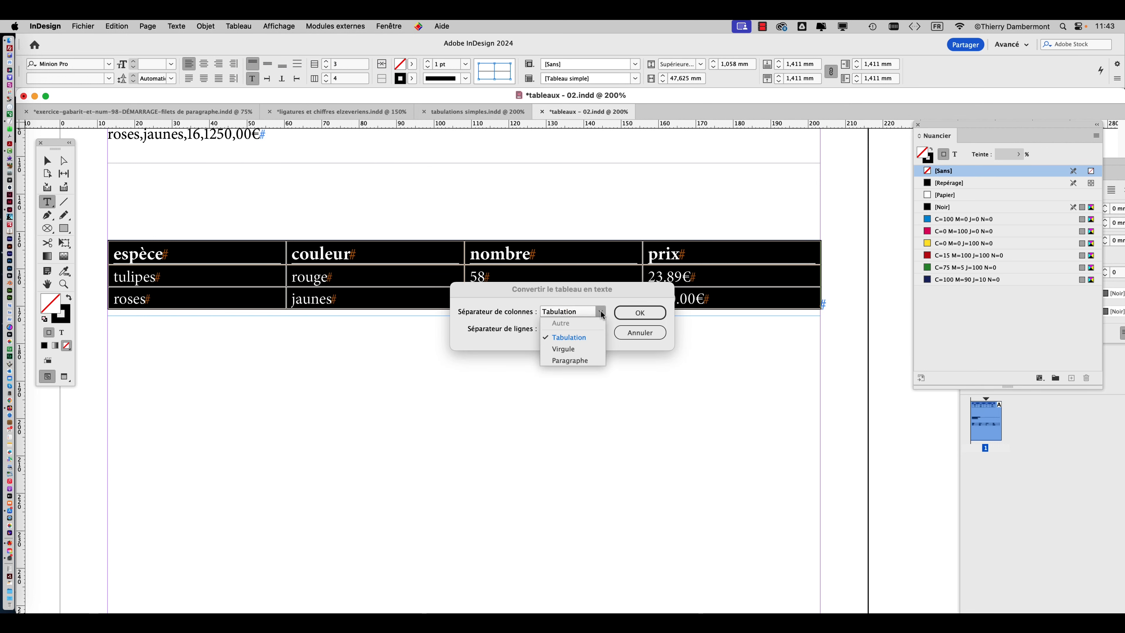
left_click(588, 349)
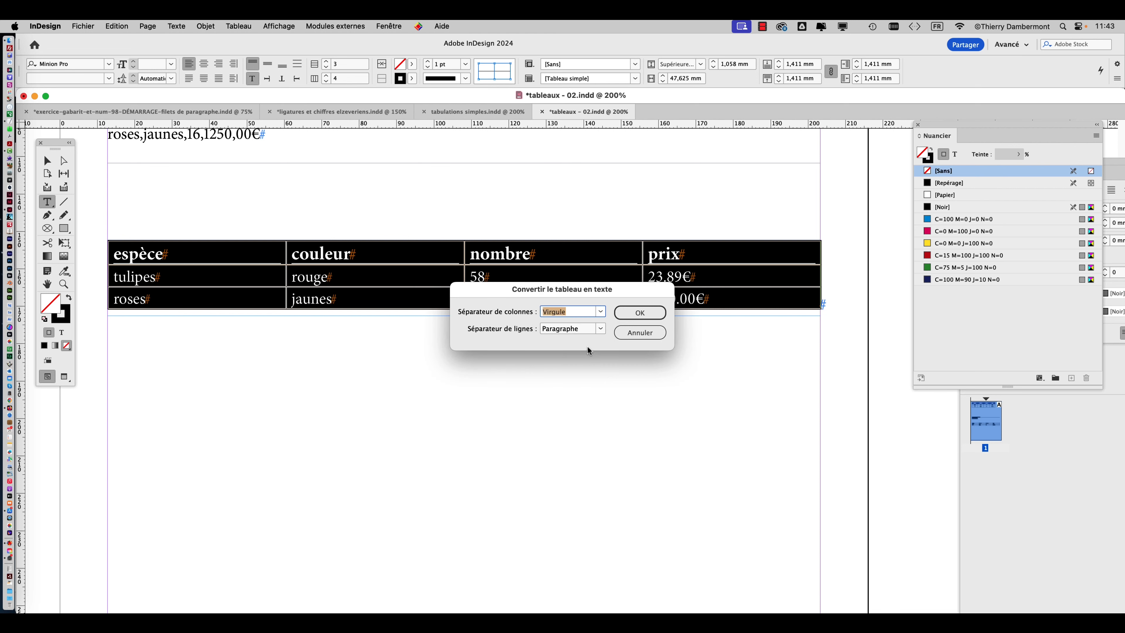
left_click(635, 312)
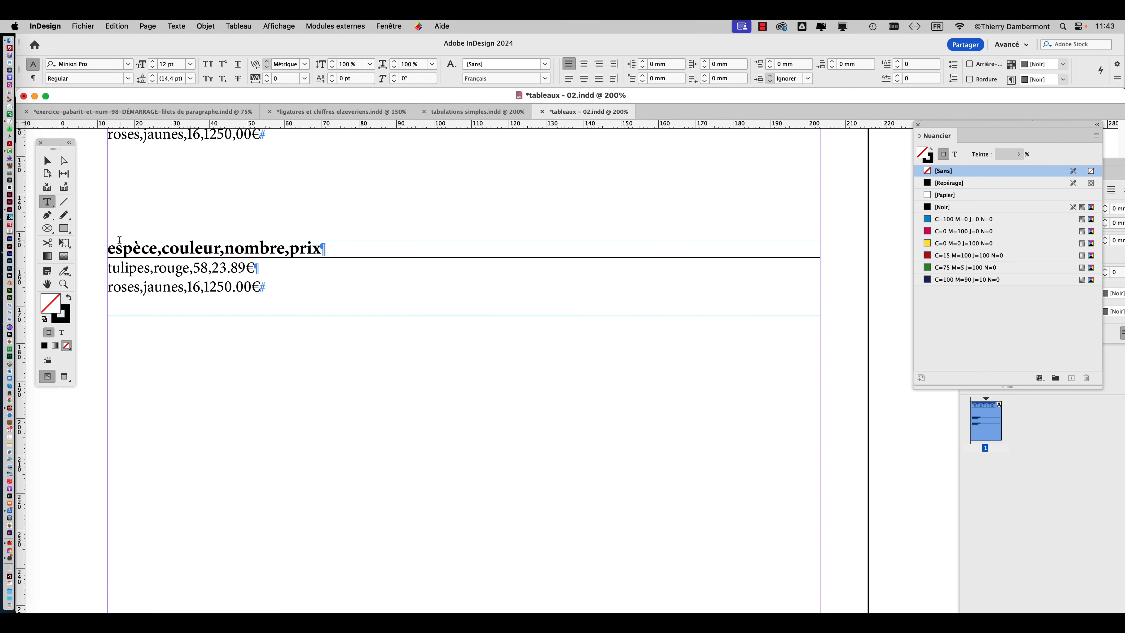
Undo the lower table's conversion to text and clear the selection.
left_click(109, 245)
key("super+z")
left_click(47, 161)
left_click(184, 196)
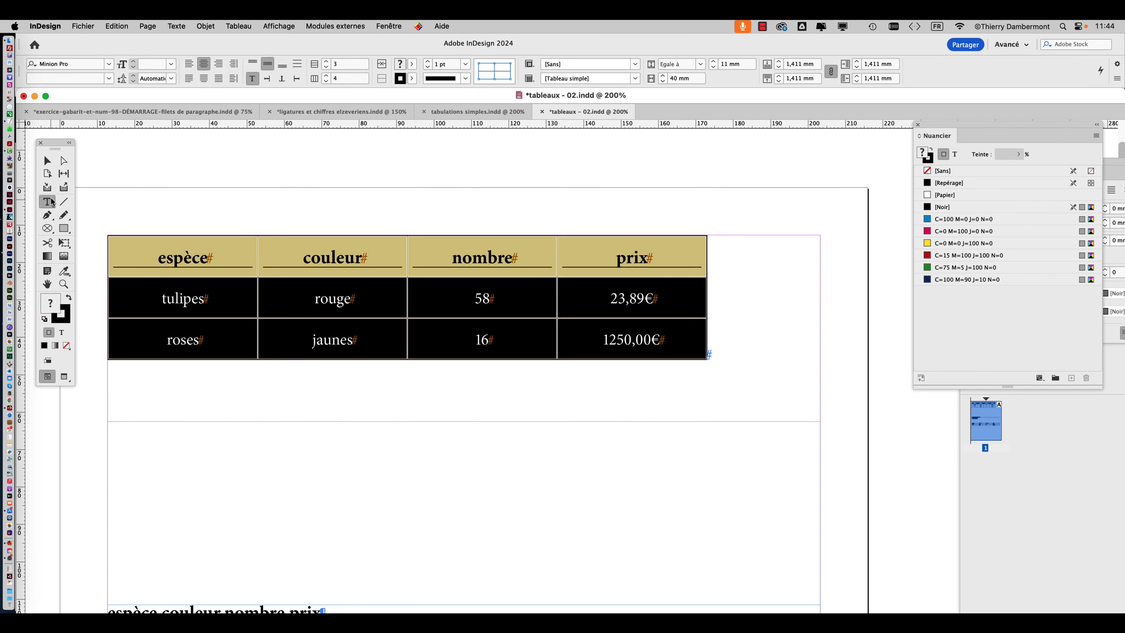
left_click(131, 211)
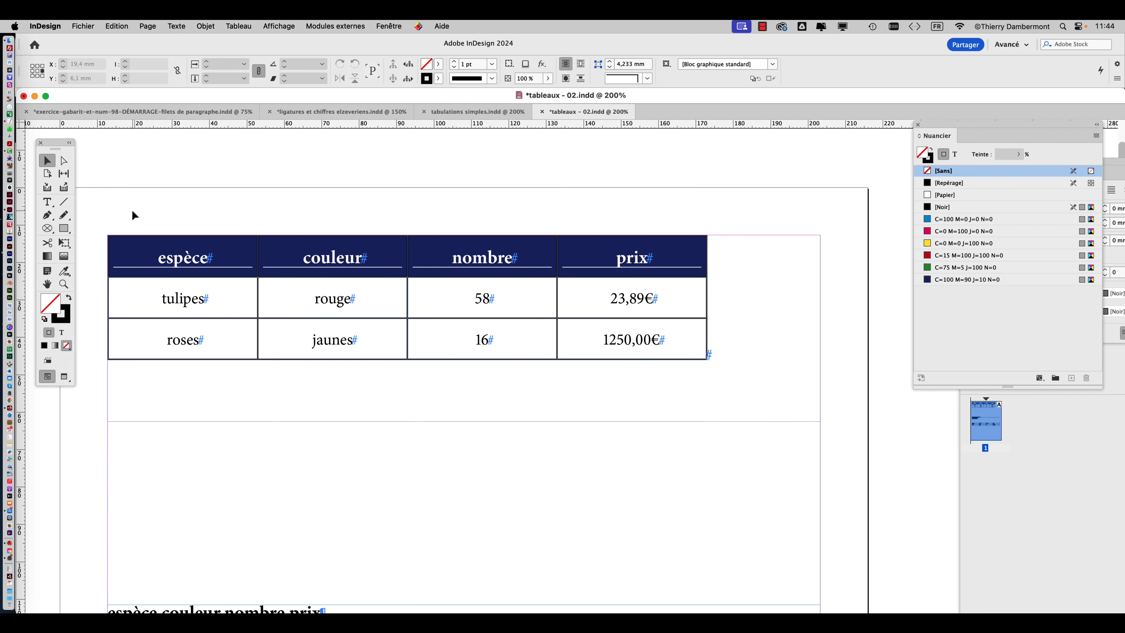
Switch to Firefox, examine the image results for the "csv de ExCel" search, and return to InDesign.
key("super+Tab")
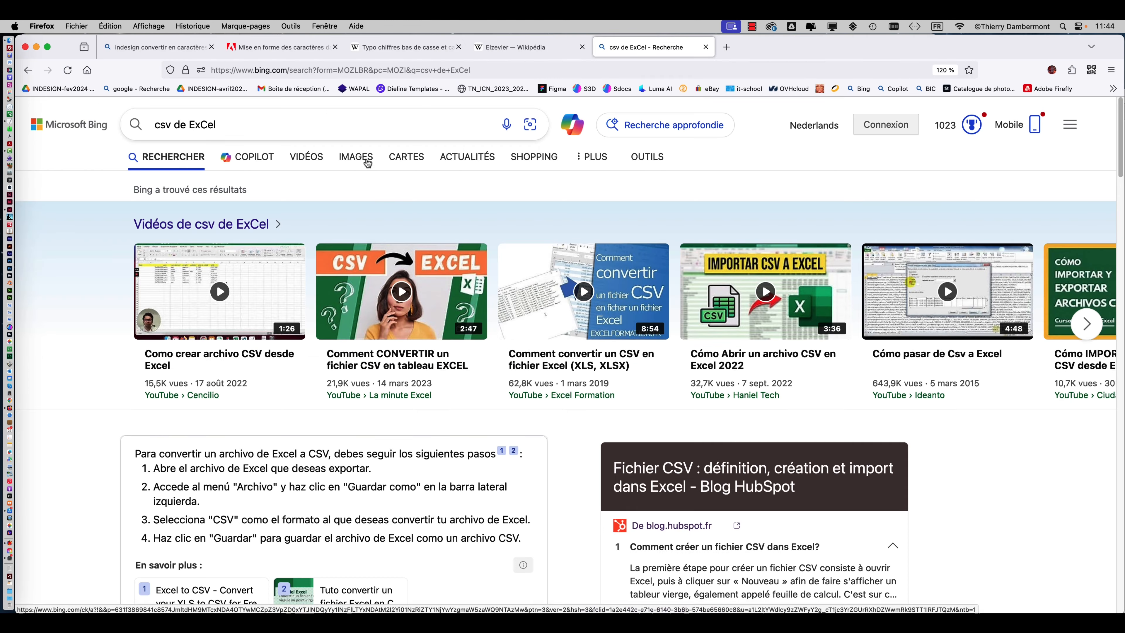
left_click(367, 158)
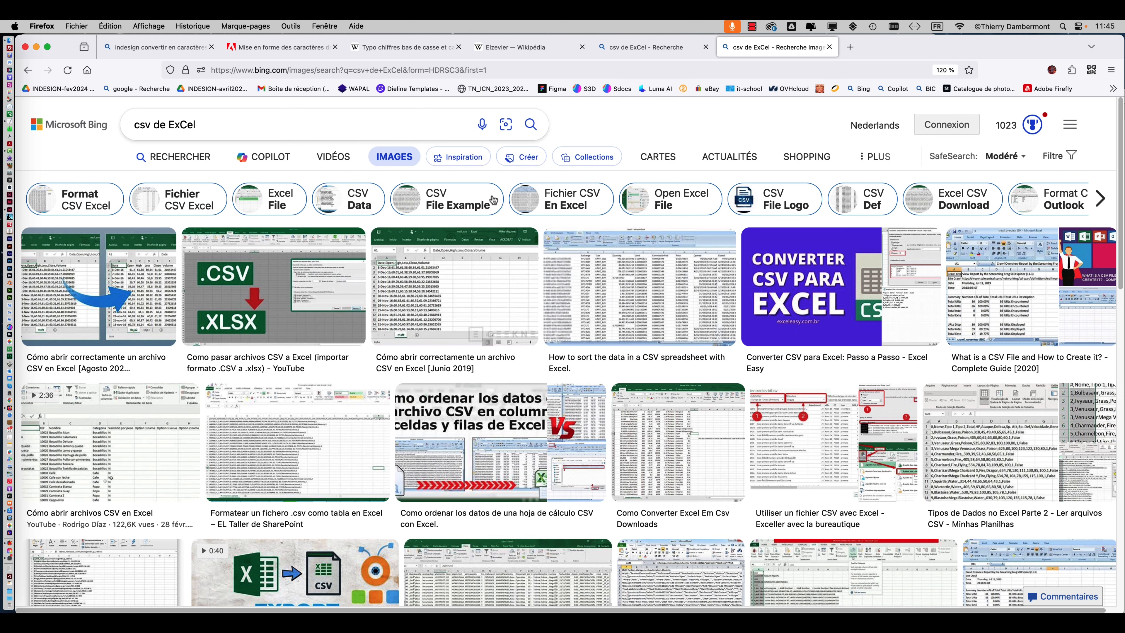
key("super+Tab")
left_click(452, 327)
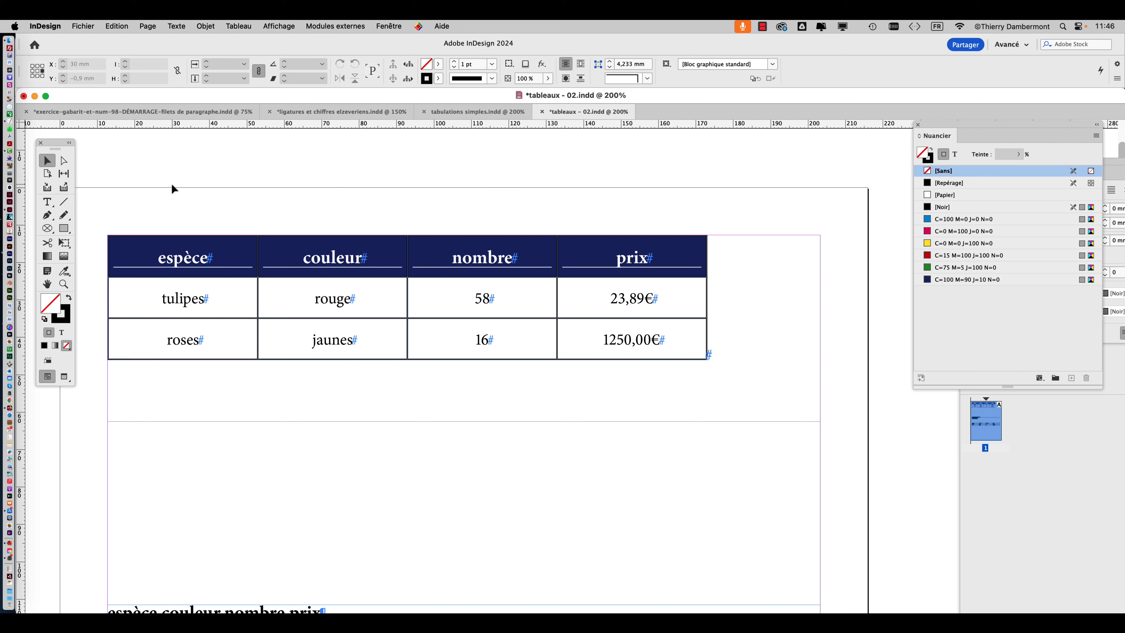
Examine the link option for imported text and spreadsheet files in the Gestion des fichiers preferences, then cancel the dialog.
left_click(44, 25)
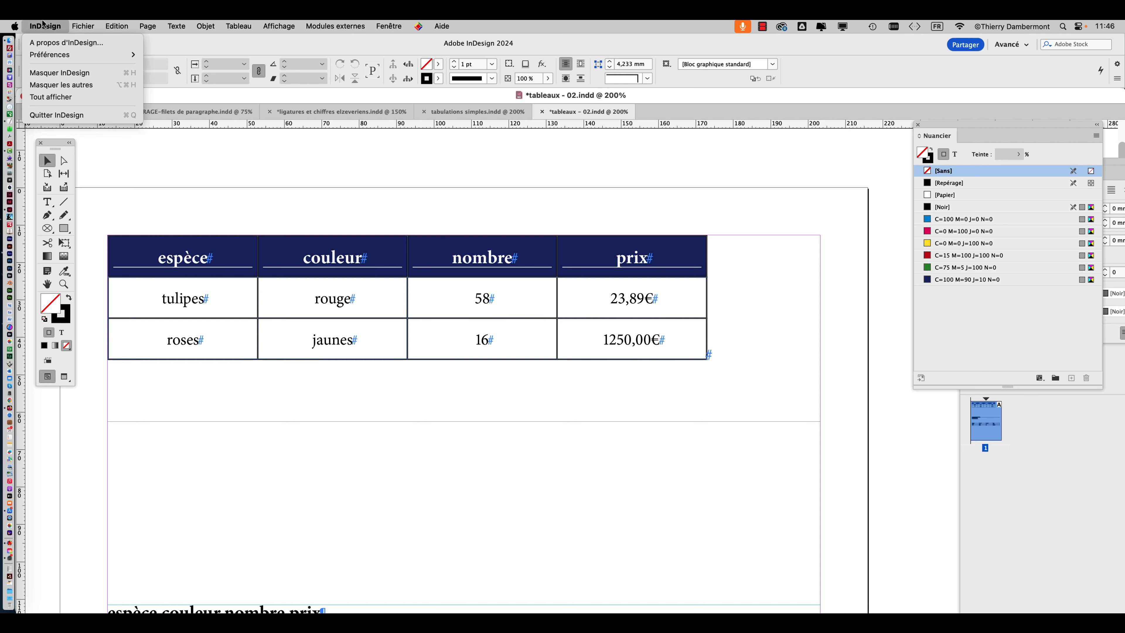
mouse_move(45, 57)
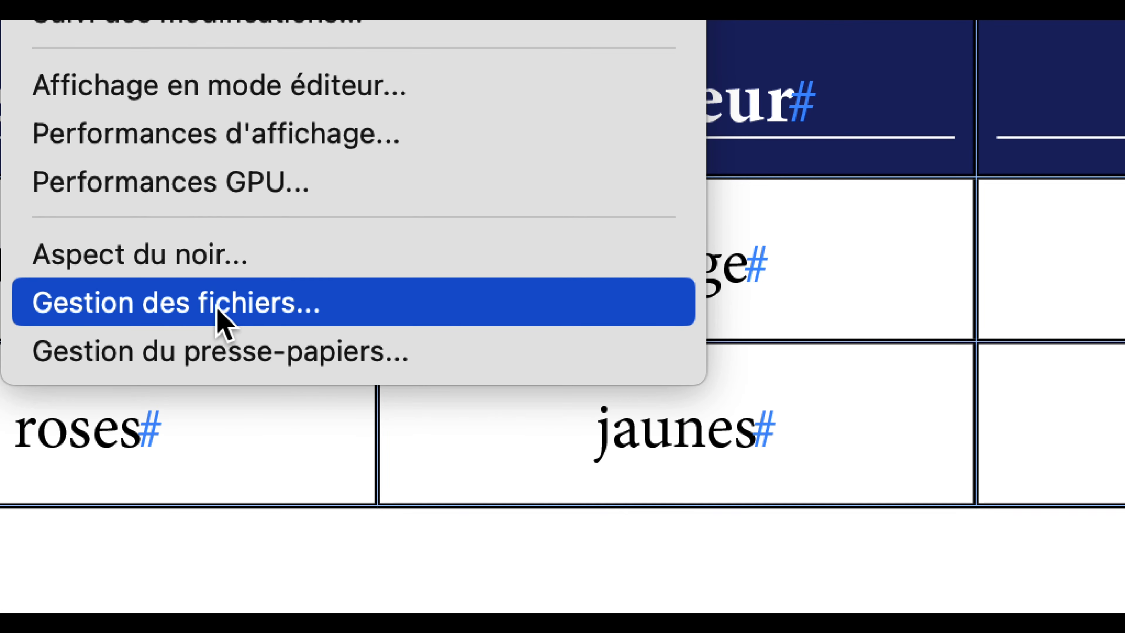
left_click(217, 310)
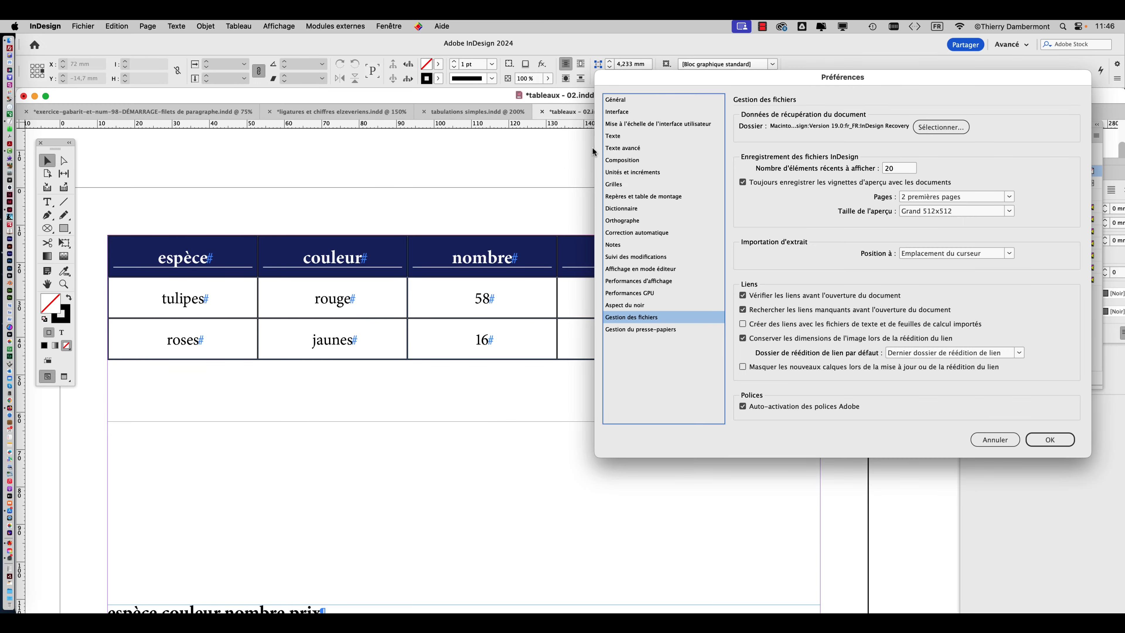
left_click_drag(676, 84, 311, 33)
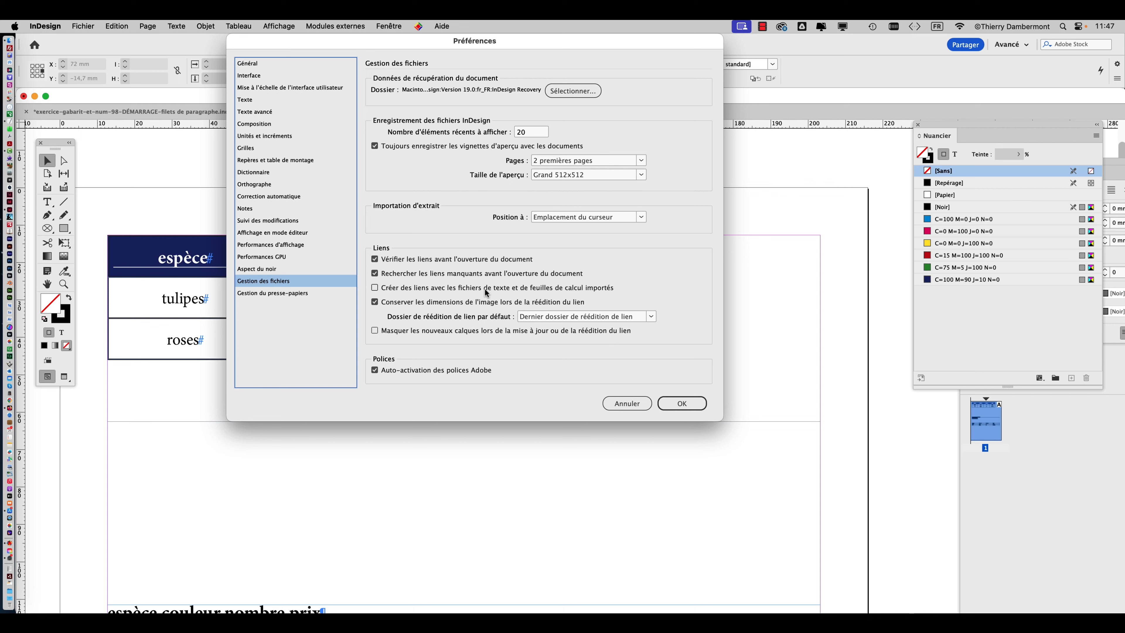
left_click(620, 404)
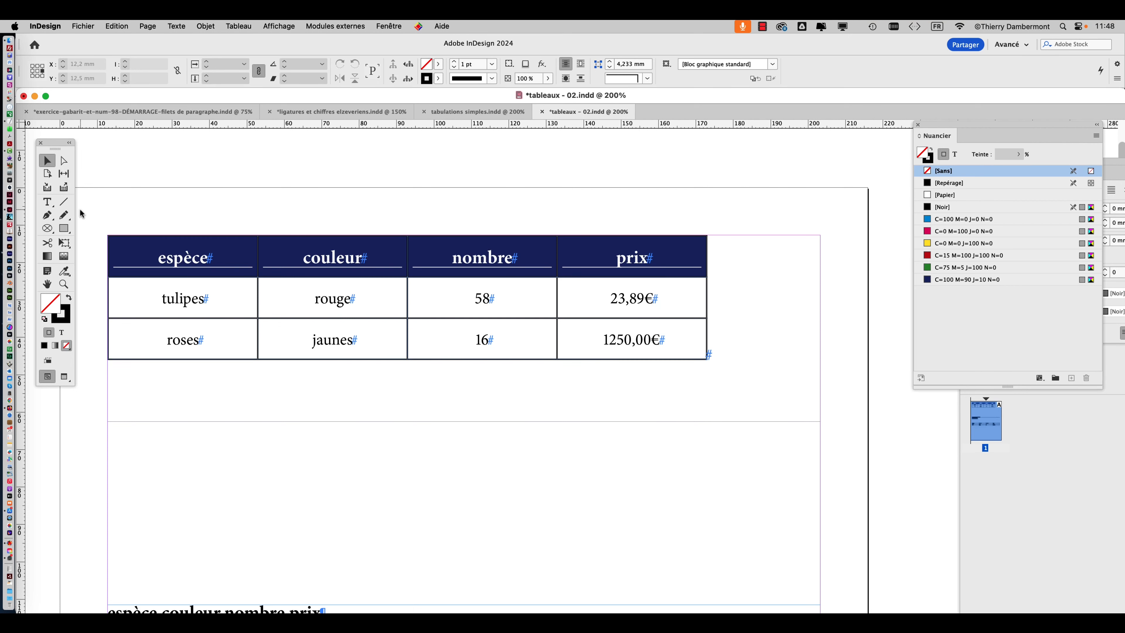
Insert 15 rows below the existing rows of the formatted flower table.
left_click(47, 202)
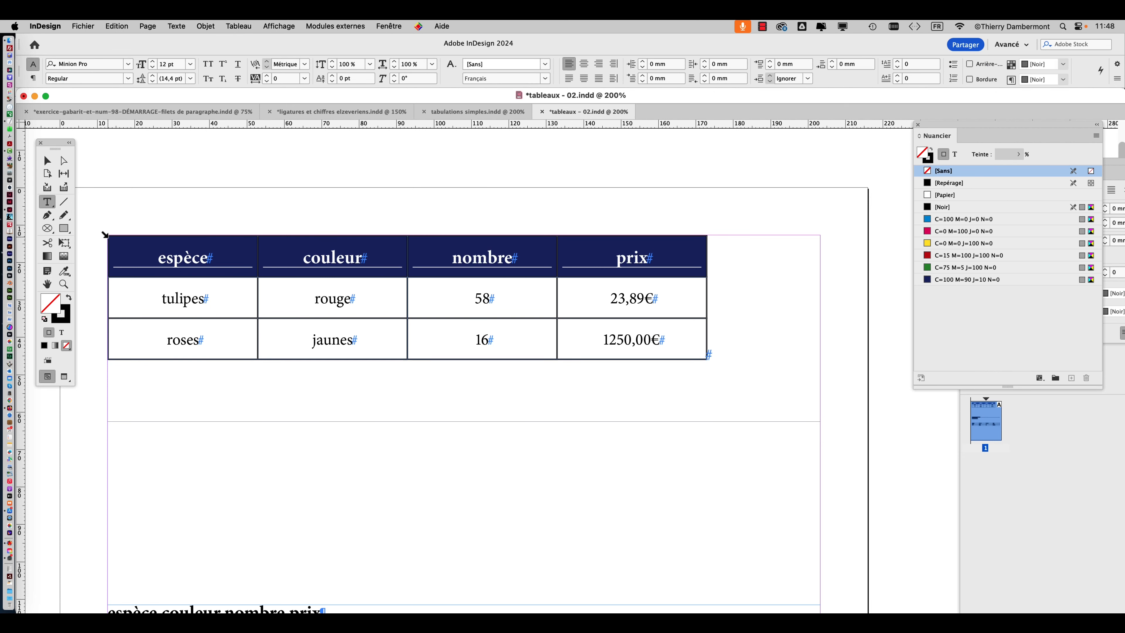
left_click(105, 234)
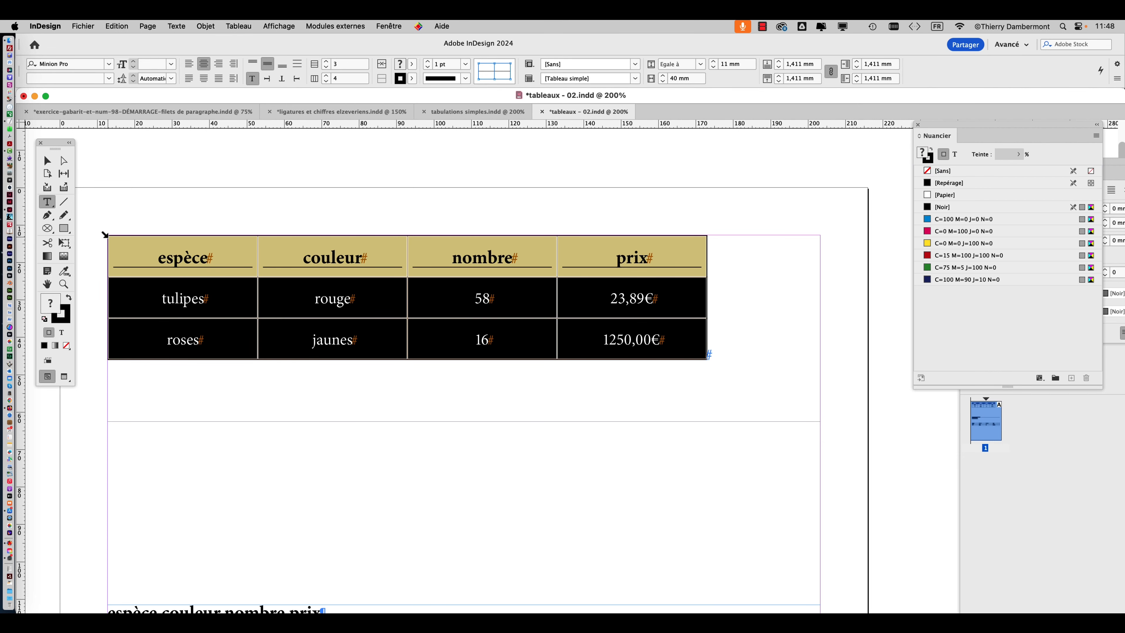
left_click(233, 24)
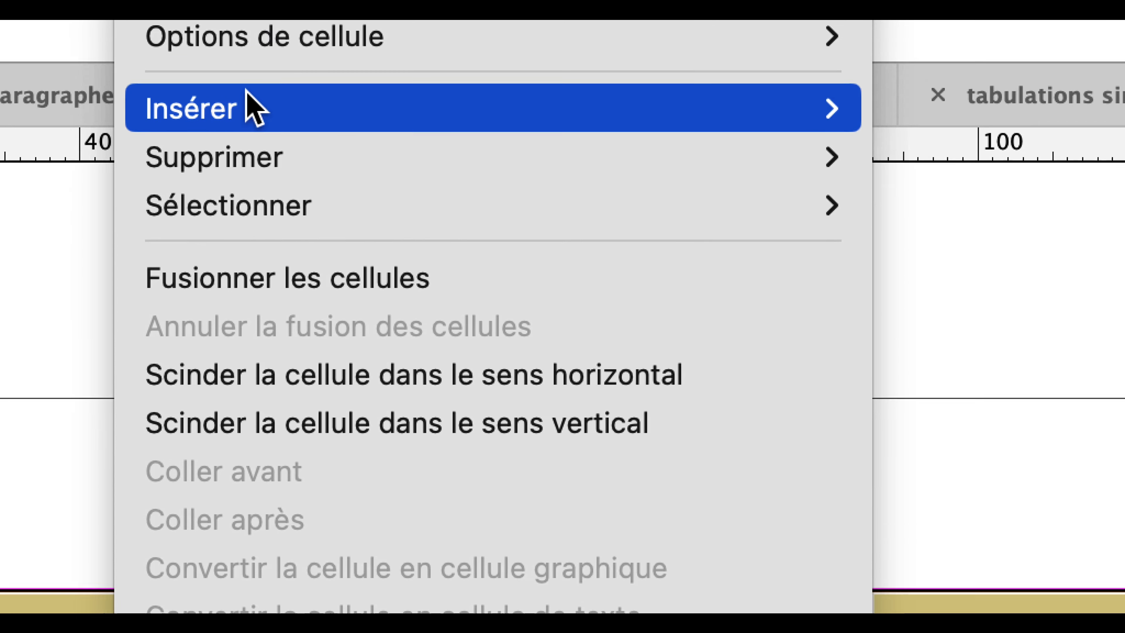
mouse_move(255, 106)
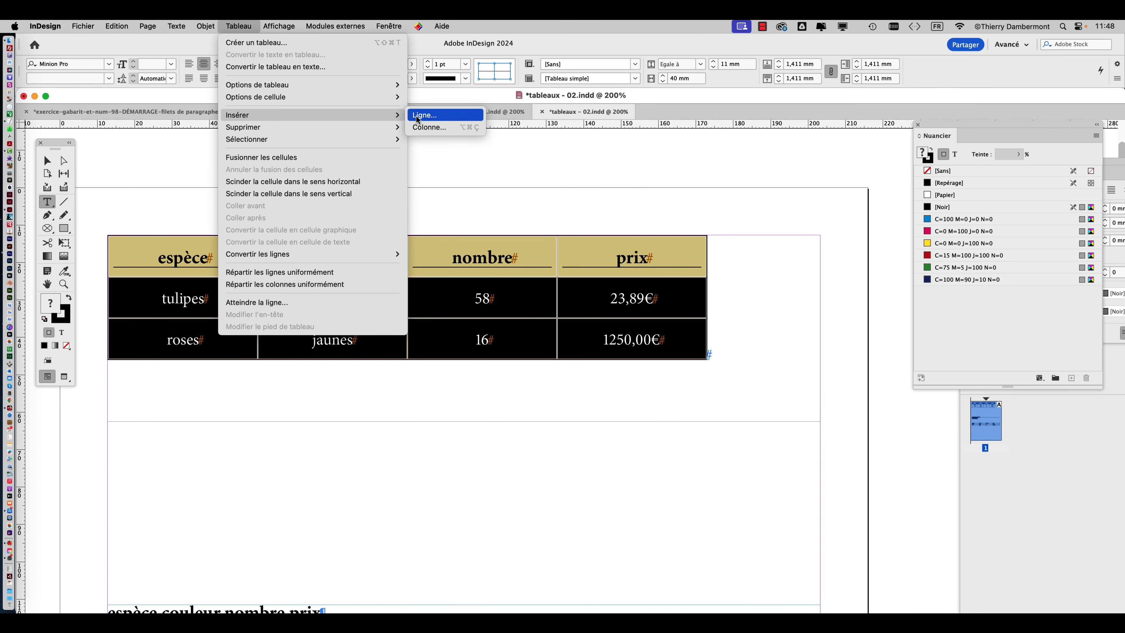
left_click(416, 116)
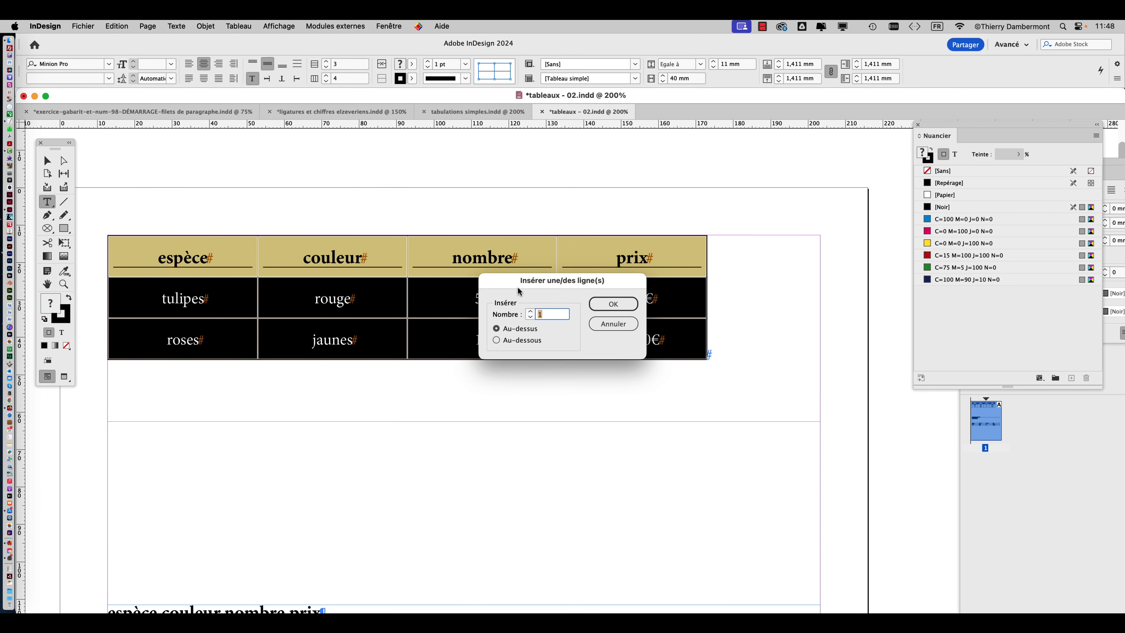
left_click_drag(519, 292, 493, 147)
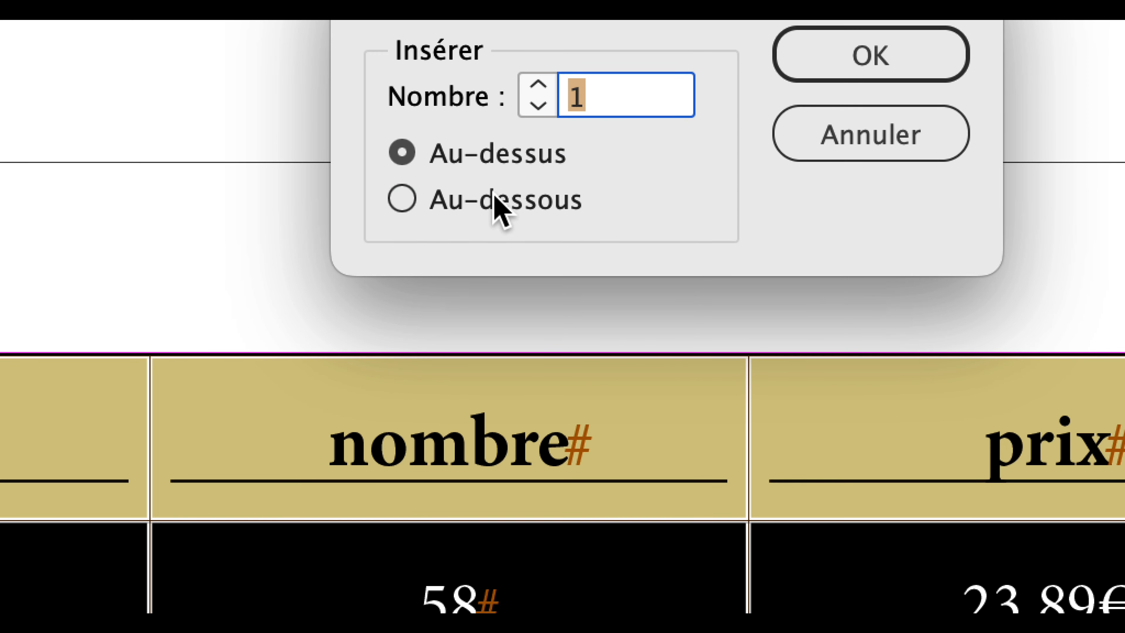
left_click(500, 207)
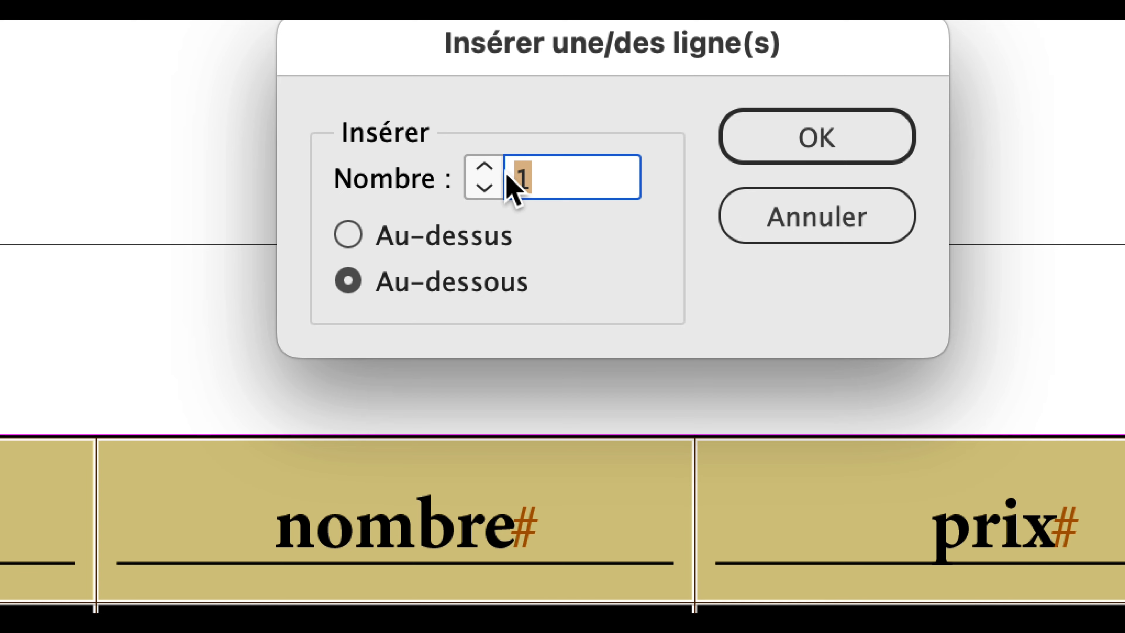
type("15")
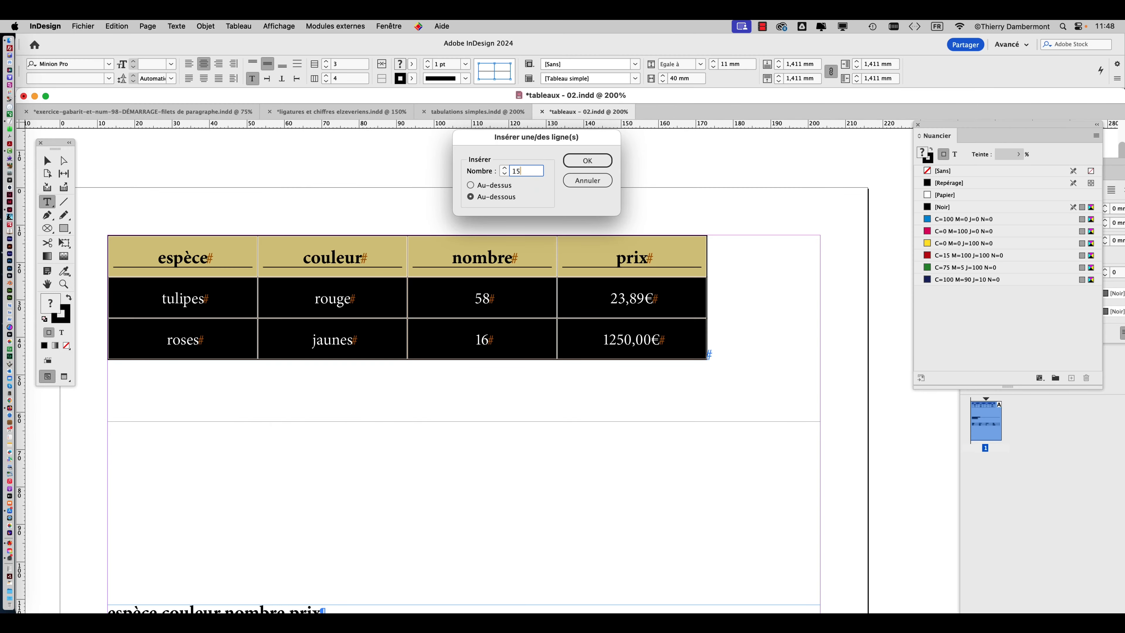
left_click(584, 162)
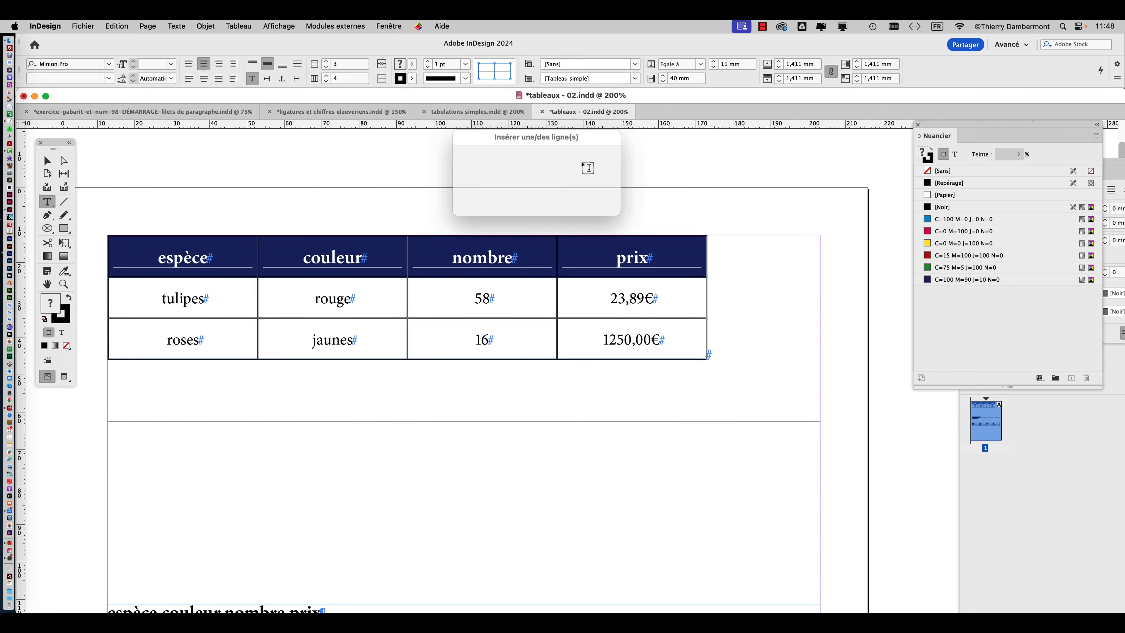
Move the comma-separated text block and the lower table off the page onto the pasteboard on its right.
key("super+minus")
key("super+minus")
key("super+minus")
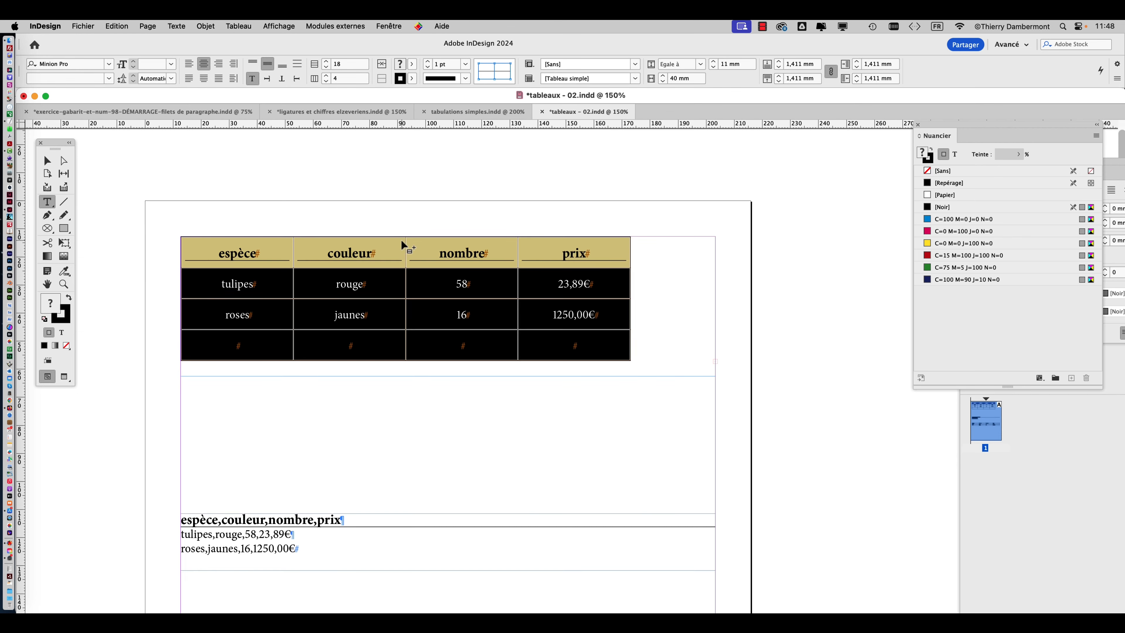
left_click(47, 161)
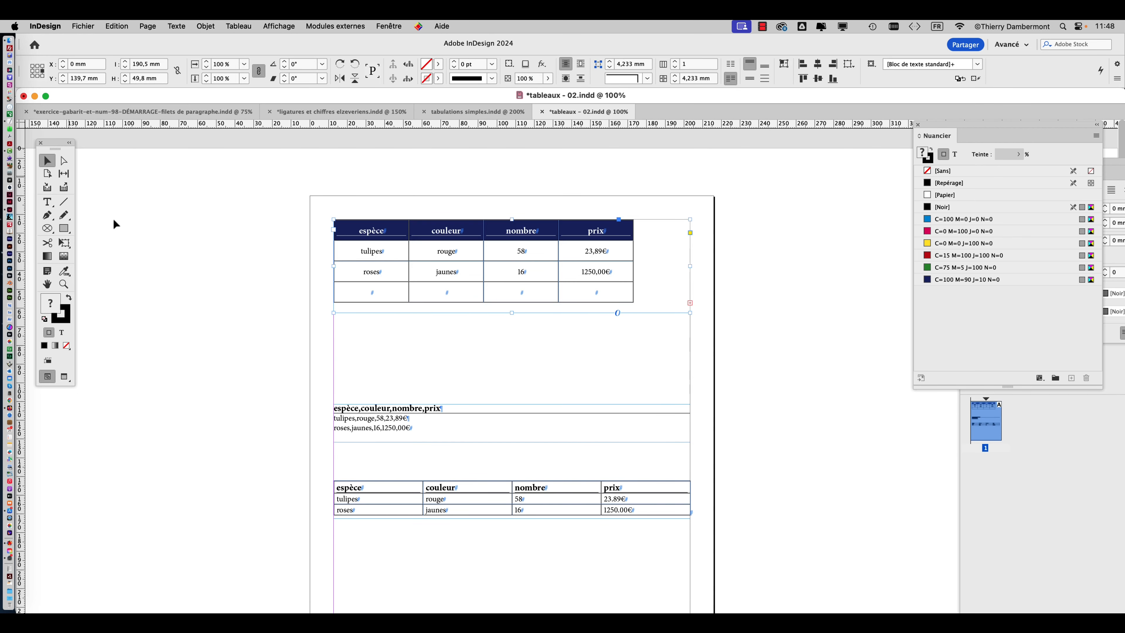
left_click(114, 221)
left_click_drag(297, 391, 521, 525)
left_click_drag(376, 491, 777, 502)
Extend the formatted table's text frame down to the page's bottom margin, making it 254 mm high.
left_click(460, 306)
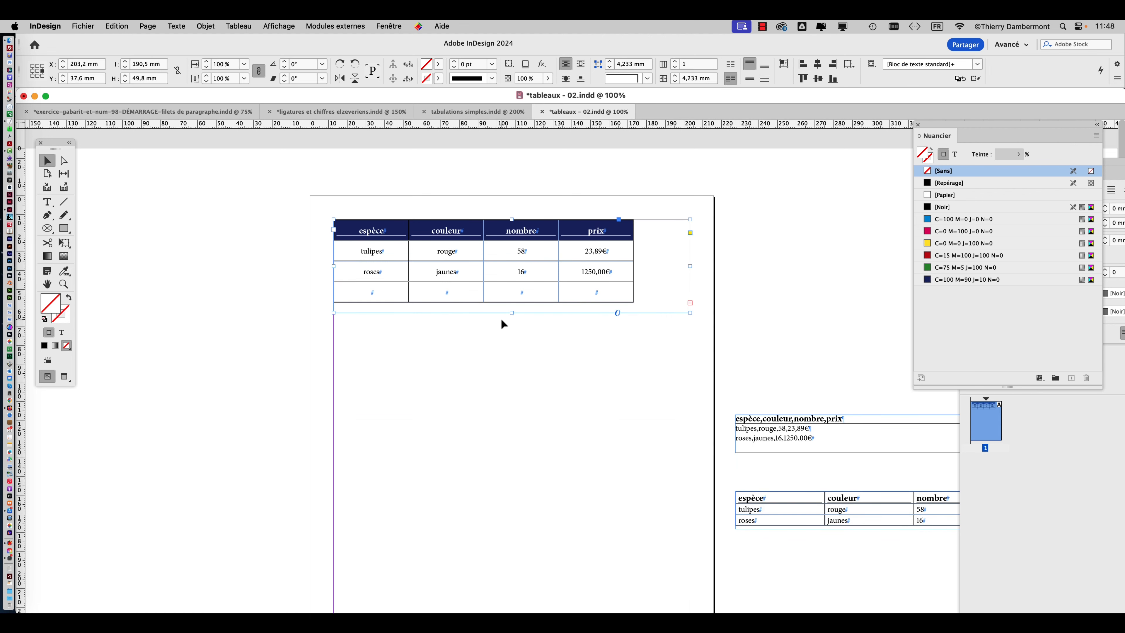
left_click_drag(512, 310, 522, 461)
key("super+minus")
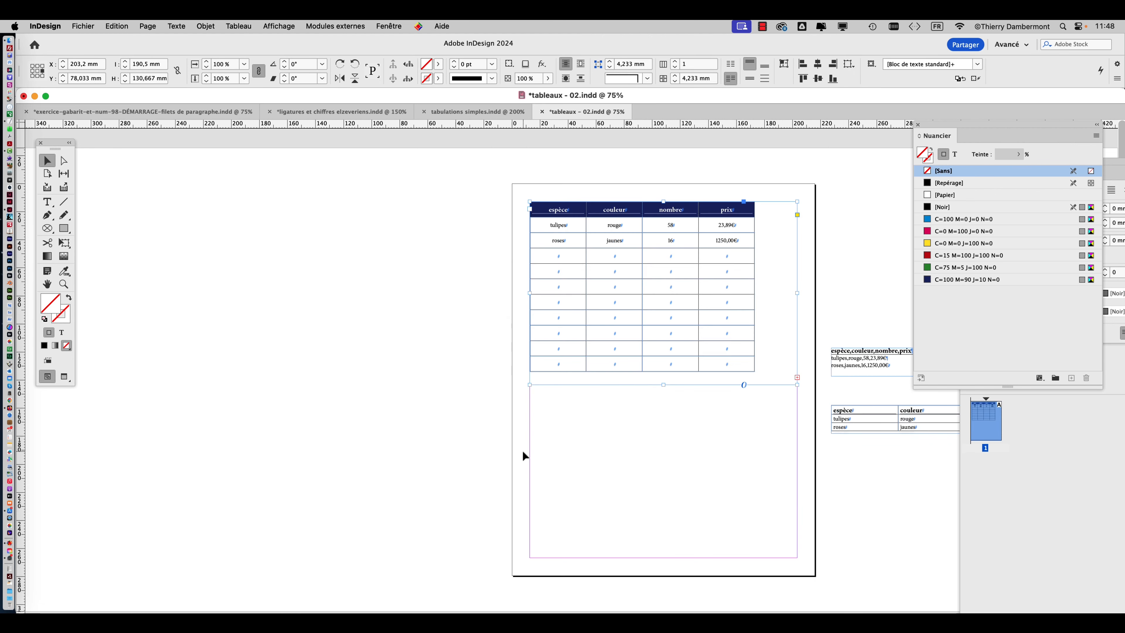
left_click_drag(664, 385, 684, 558)
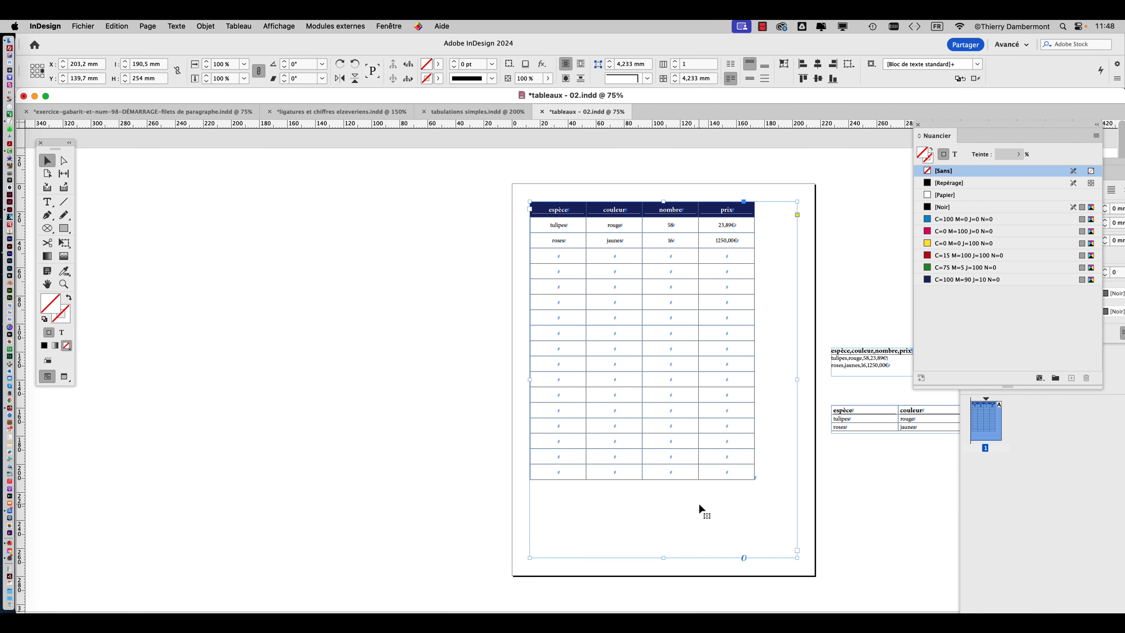
mouse_move(797, 558)
left_mouse_down()
mouse_move(760, 495)
mouse_move(796, 557)
left_mouse_up()
left_click(47, 284)
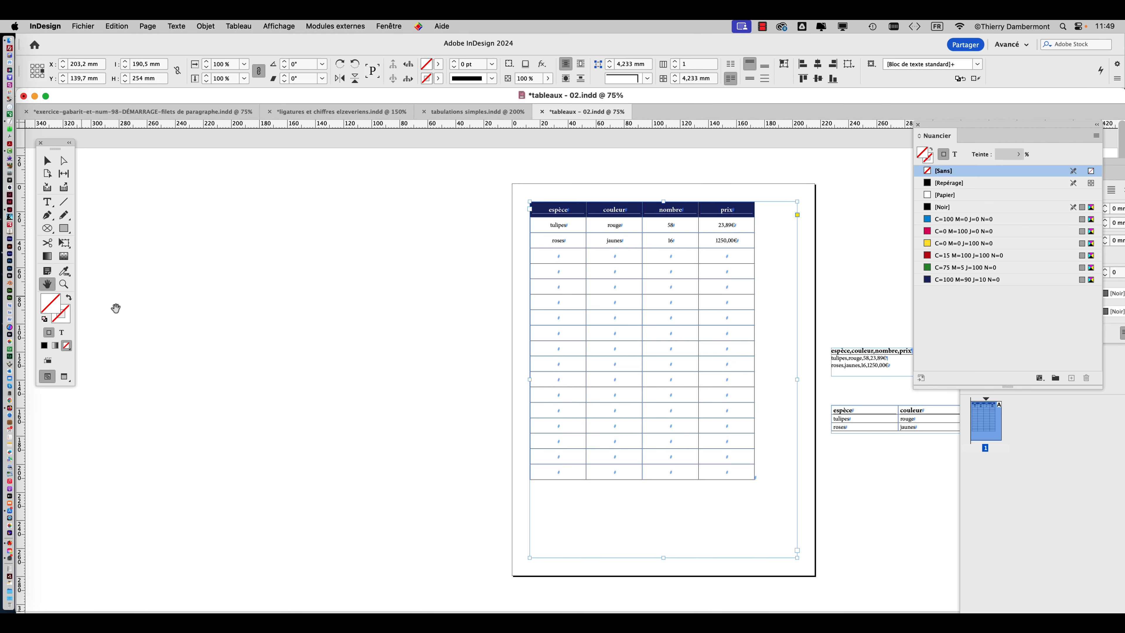
scroll(368, 339, "down", 1)
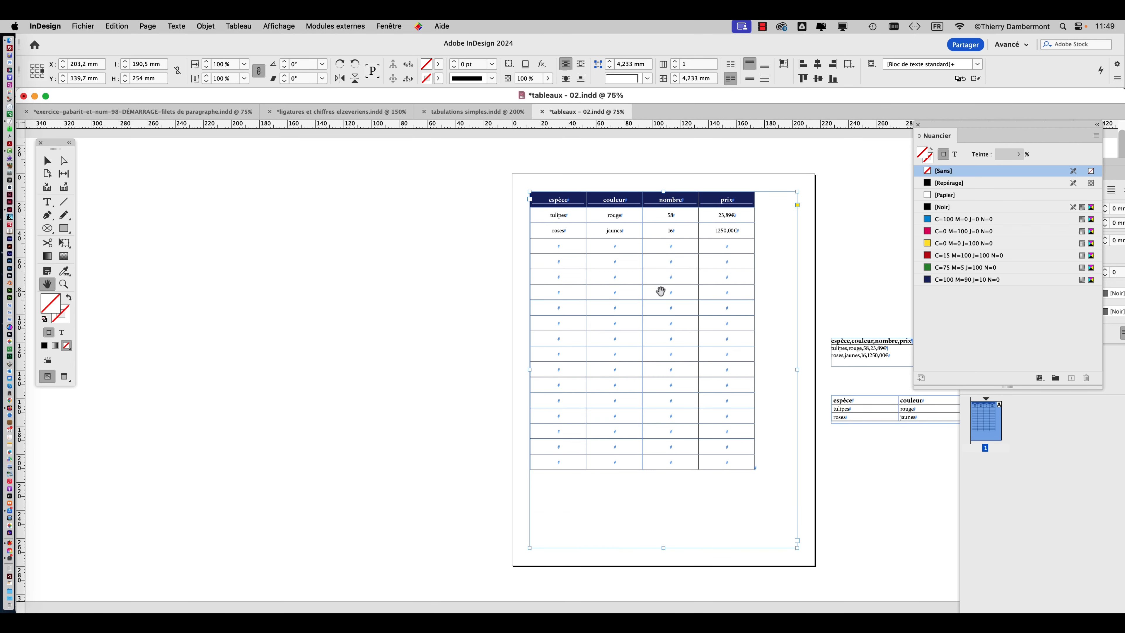
scroll(660, 288, "up", 1)
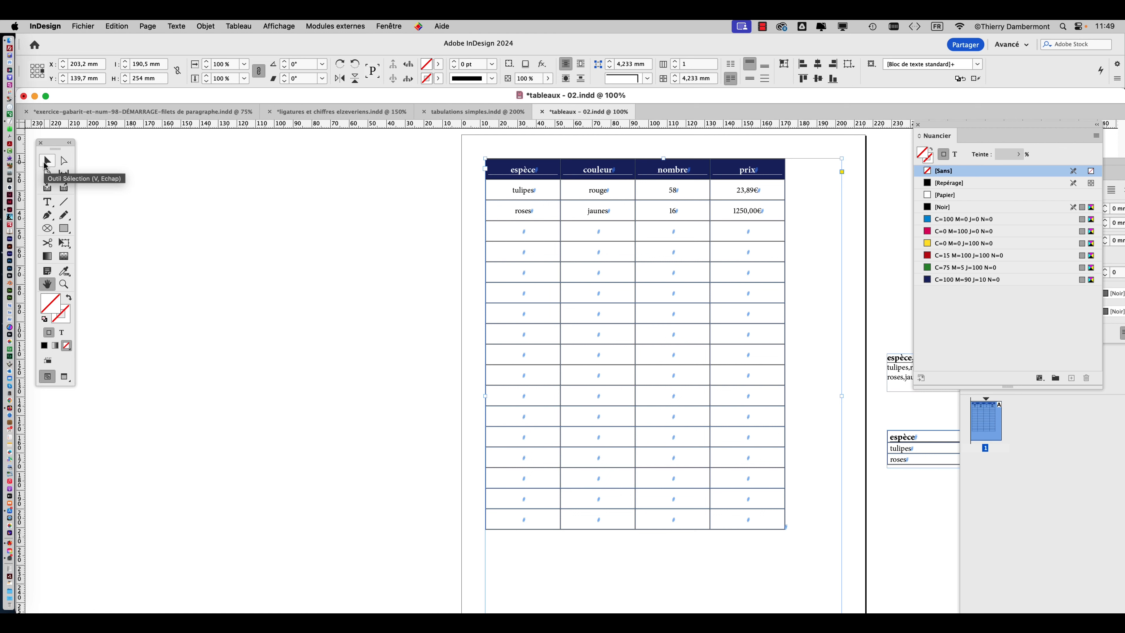
left_click(46, 162)
key("super+minus")
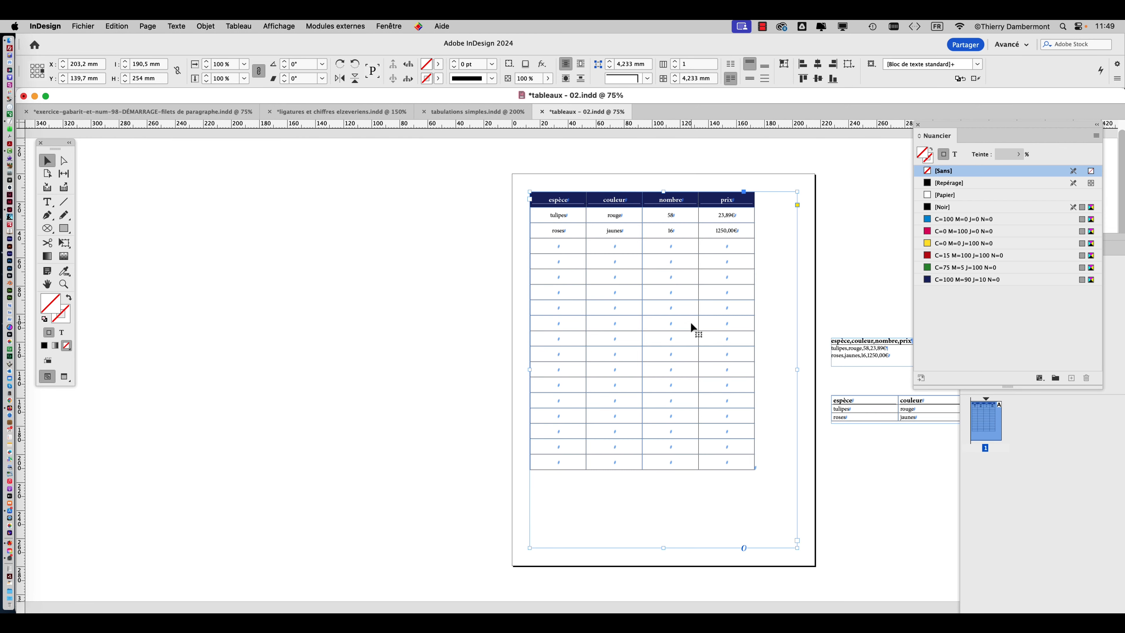
Display the Propriétés panel for the table's text frame, examine its settings, and close it.
left_click(397, 25)
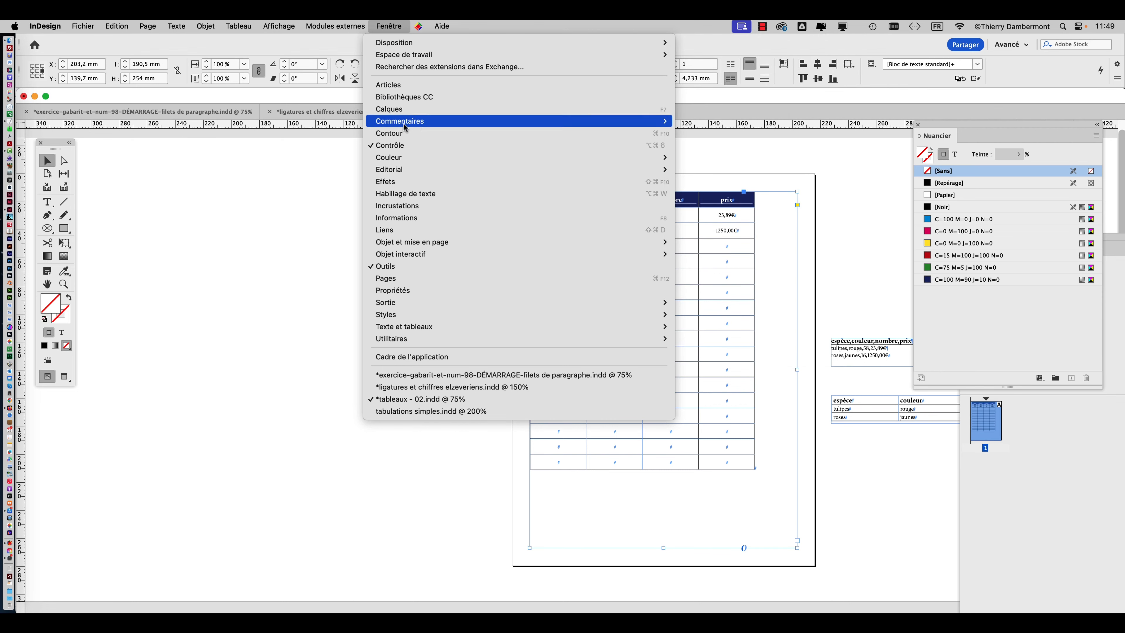
left_click(427, 290)
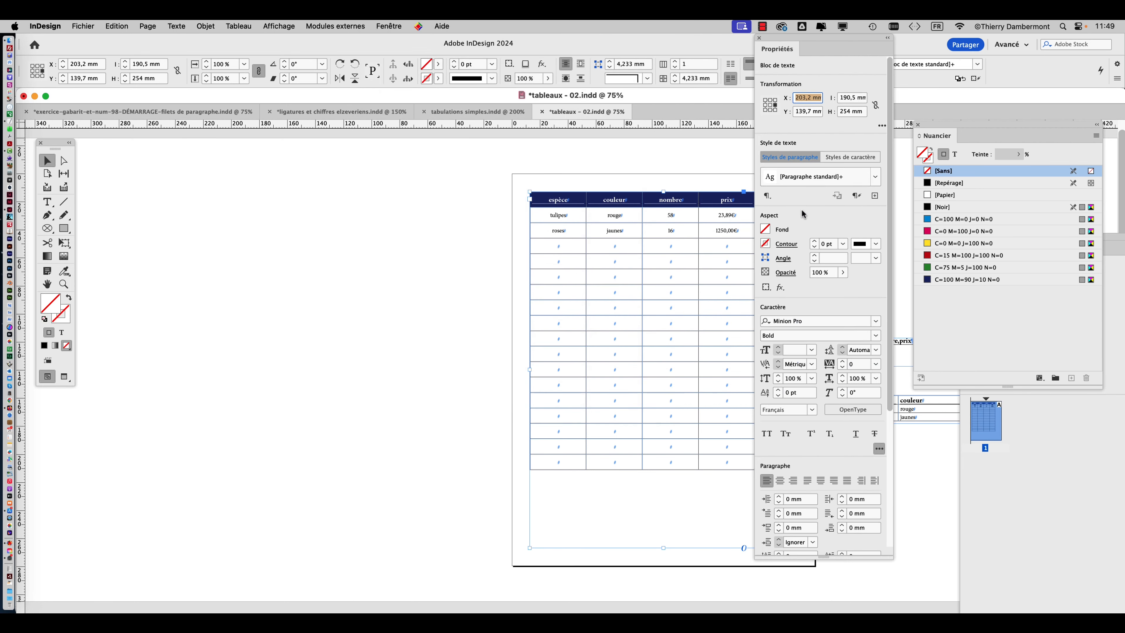
left_click_drag(791, 42, 332, 42)
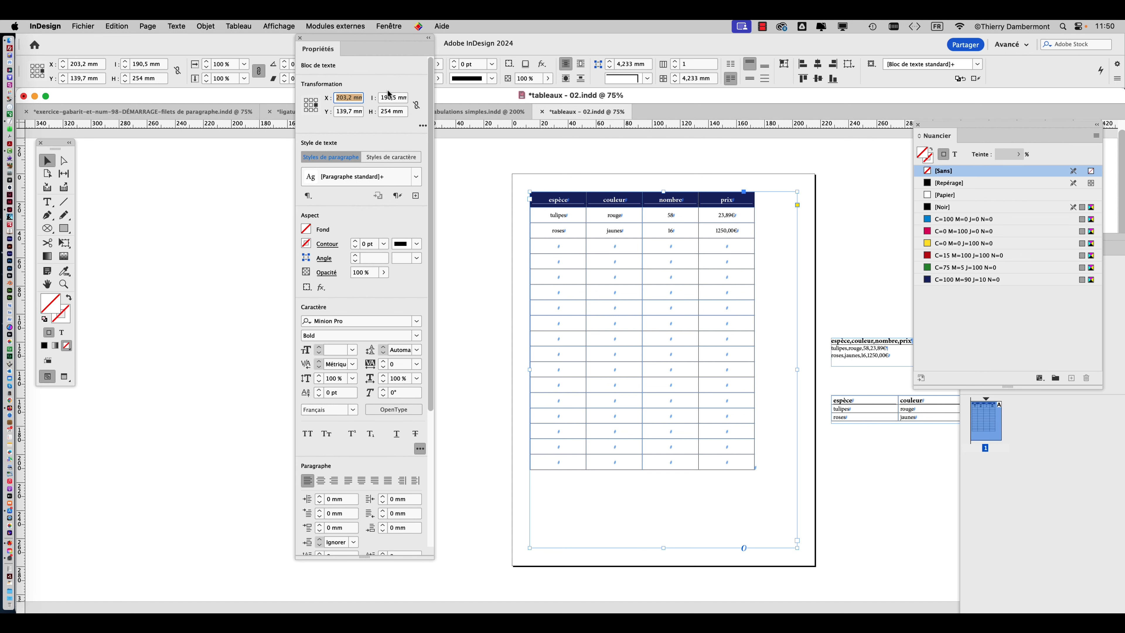
left_click(300, 39)
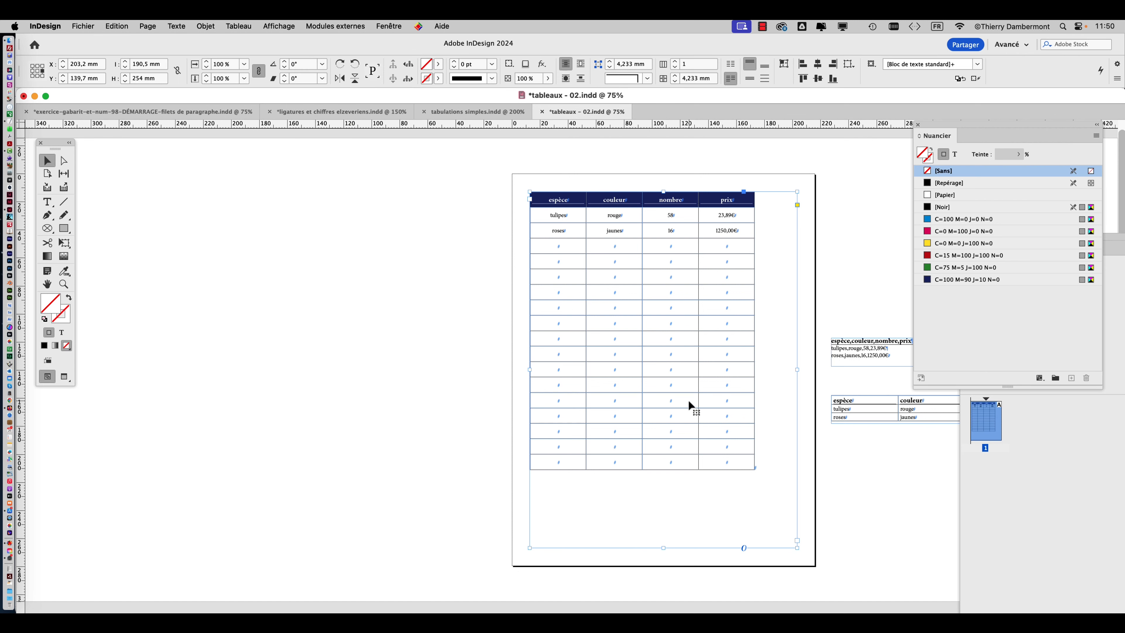
left_click(420, 250)
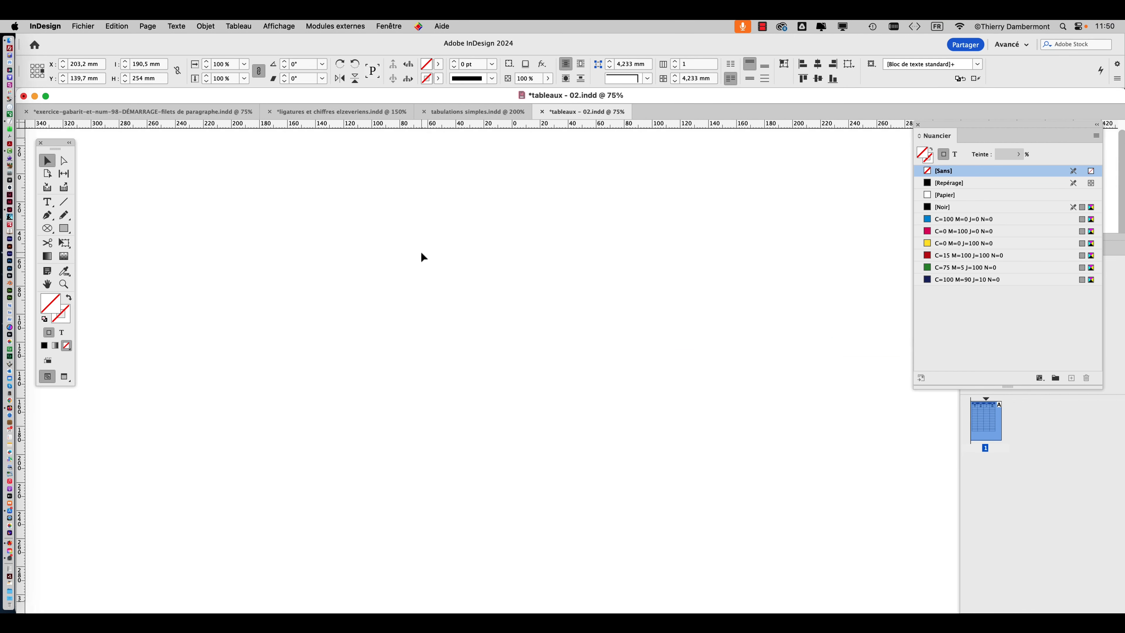
left_click(563, 242)
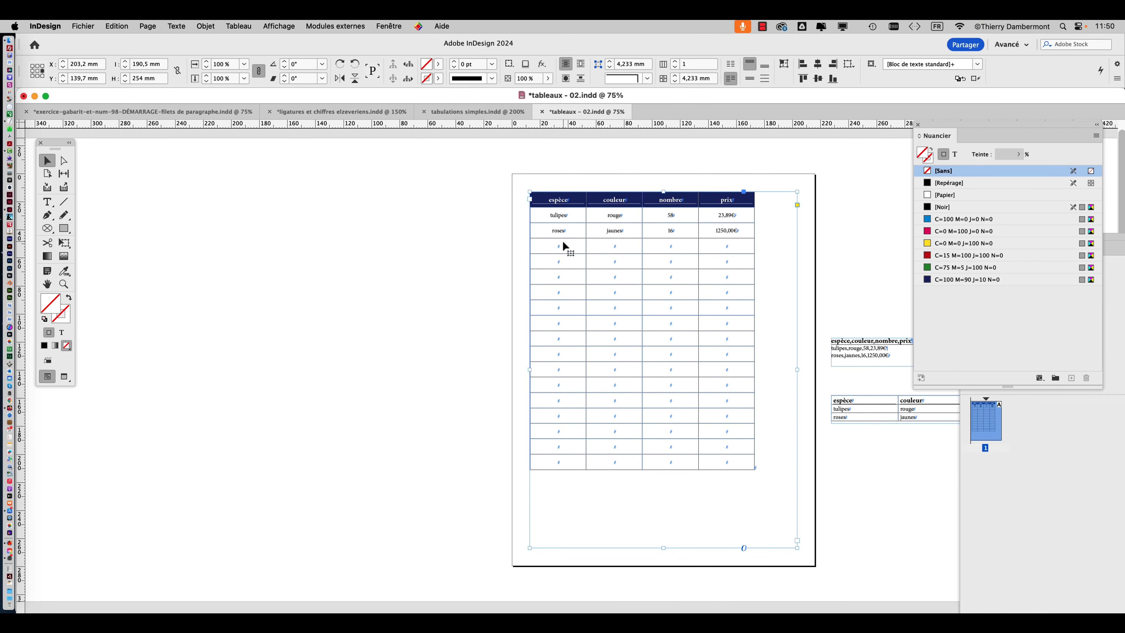
Fill the table's text frame with the green swatch C=75 M=5 J=100 N=0 at a 23% tint.
left_click(389, 26)
mouse_move(487, 157)
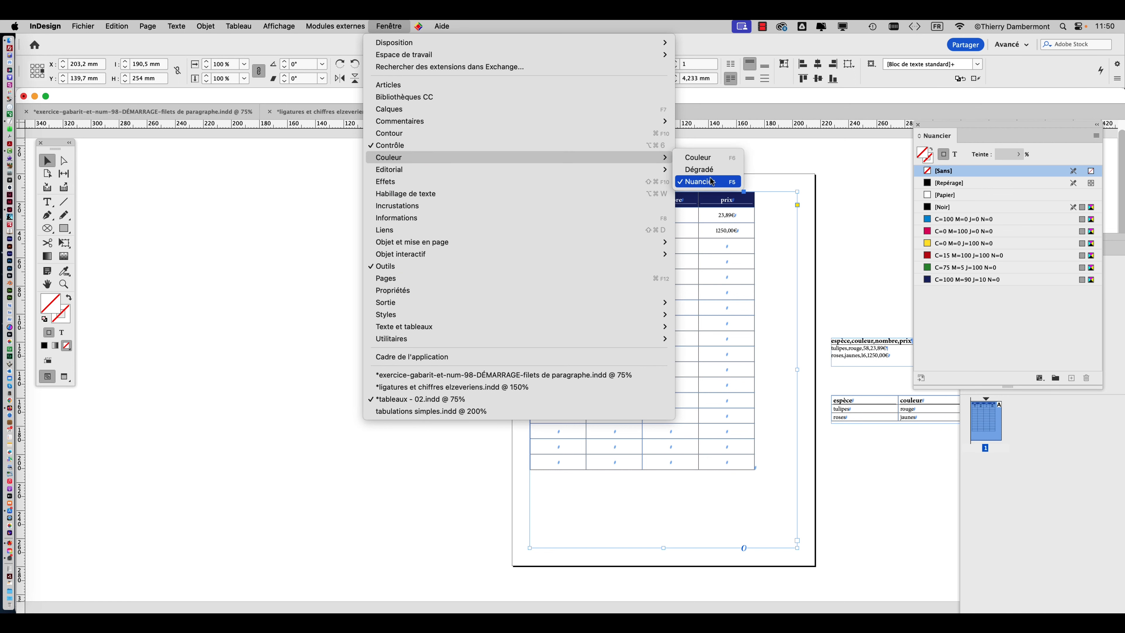
left_click(1051, 310)
left_click_drag(941, 127, 182, 157)
left_click(189, 298)
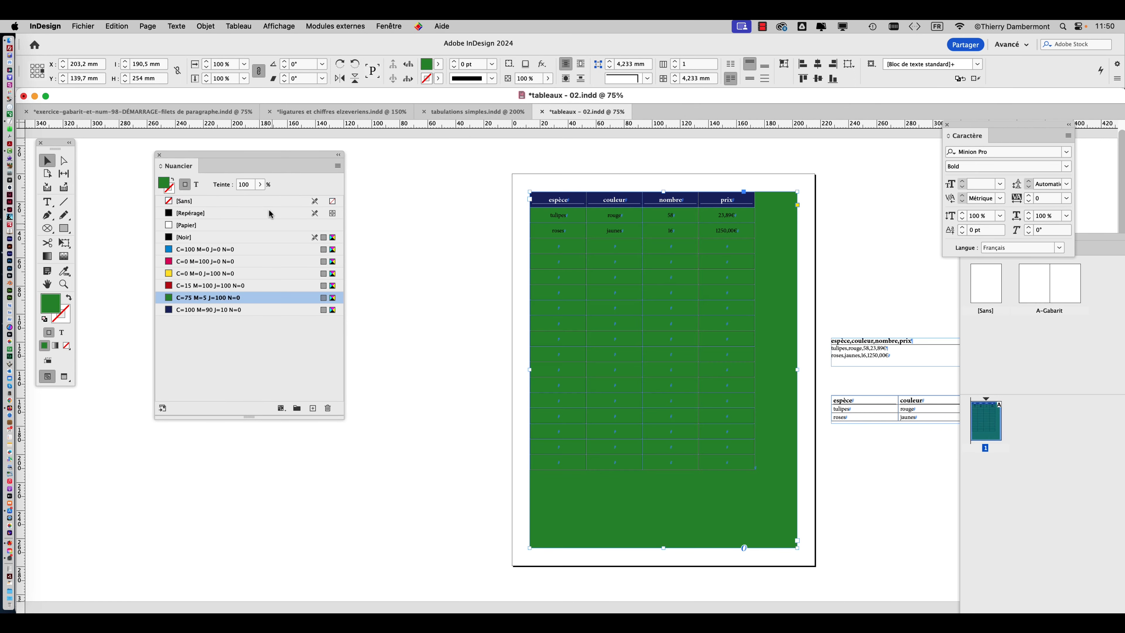
left_click(261, 184)
left_click_drag(259, 198, 216, 198)
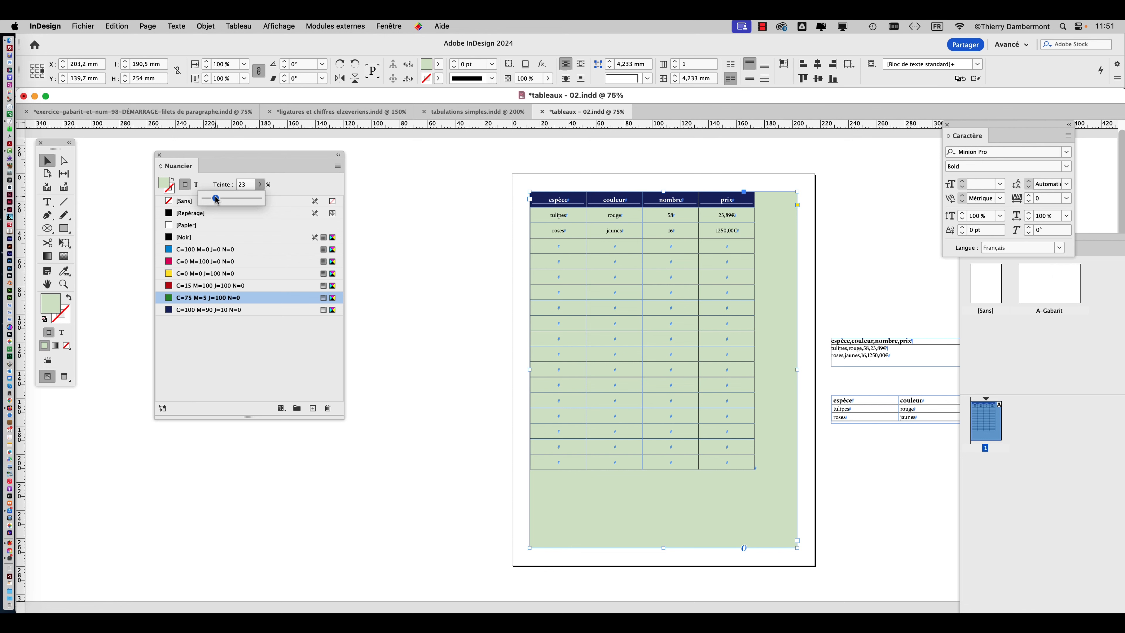
Fill all the table's body cells below the header row with the [Papier] swatch.
left_click(49, 201)
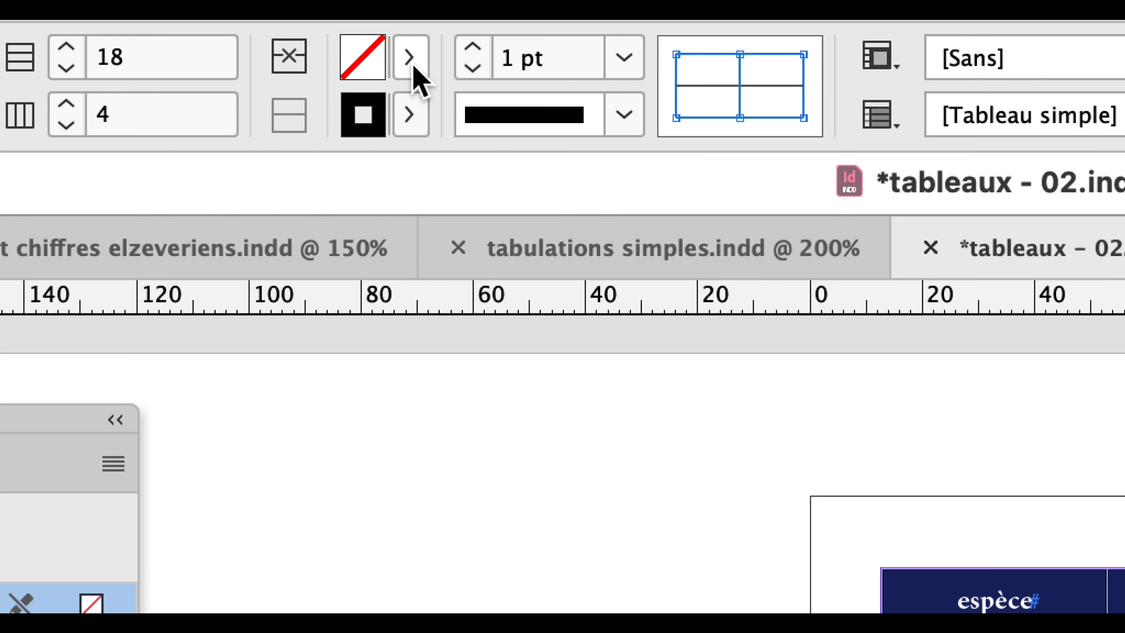
left_click(409, 58)
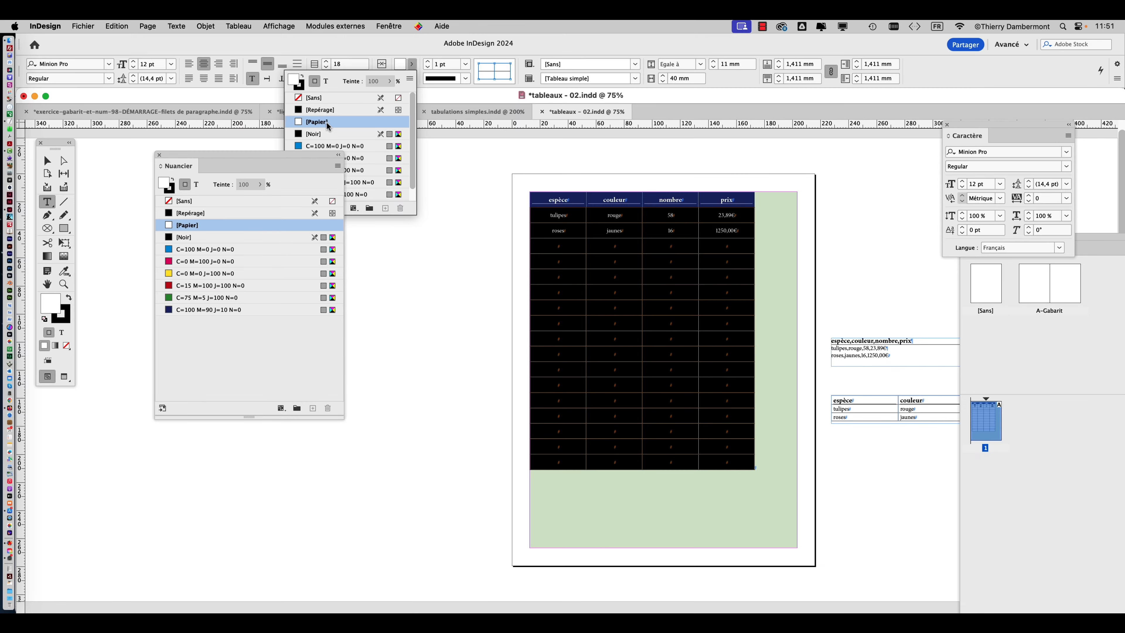
Centre the table horizontally within its text frame using centred paragraph alignment.
left_click(47, 161)
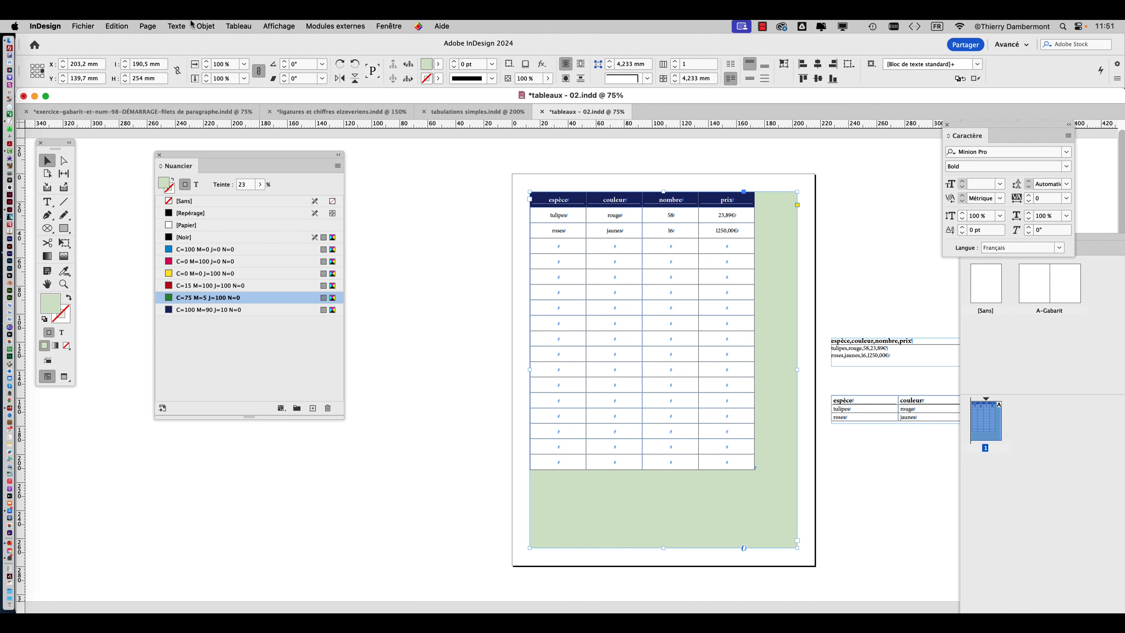
left_click(177, 26)
left_click(195, 84)
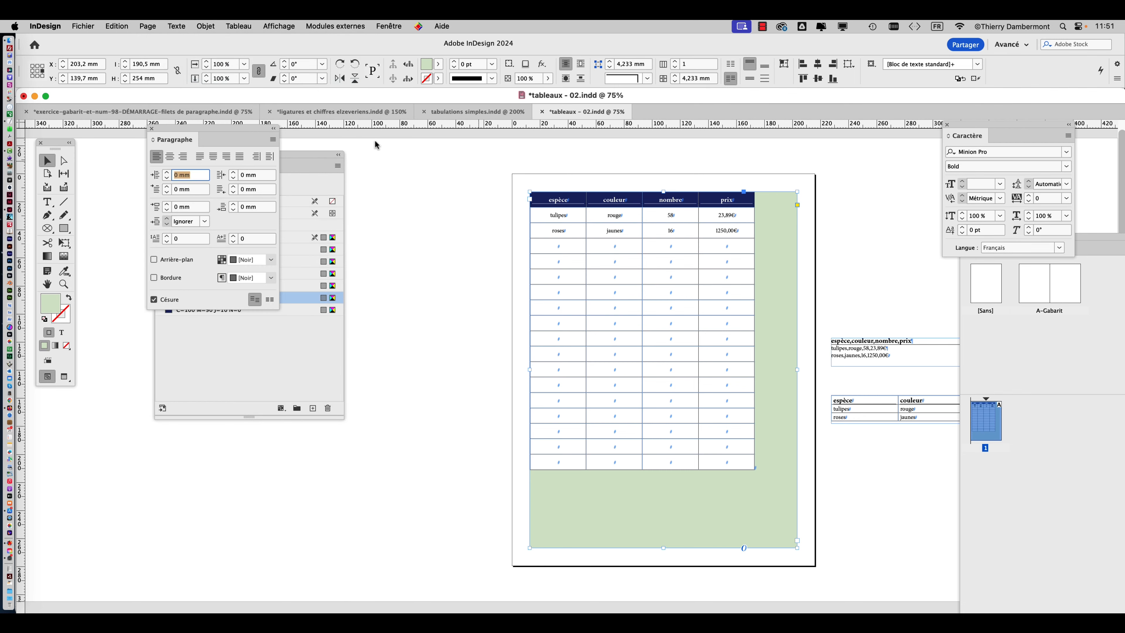
left_click_drag(190, 138, 425, 164)
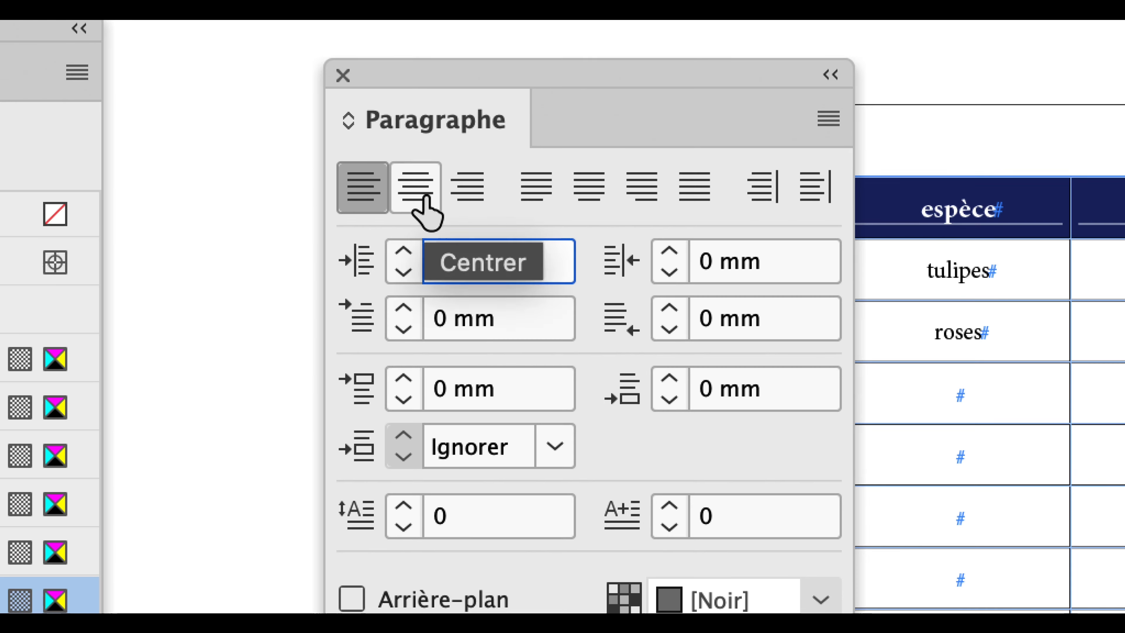
left_click(424, 201)
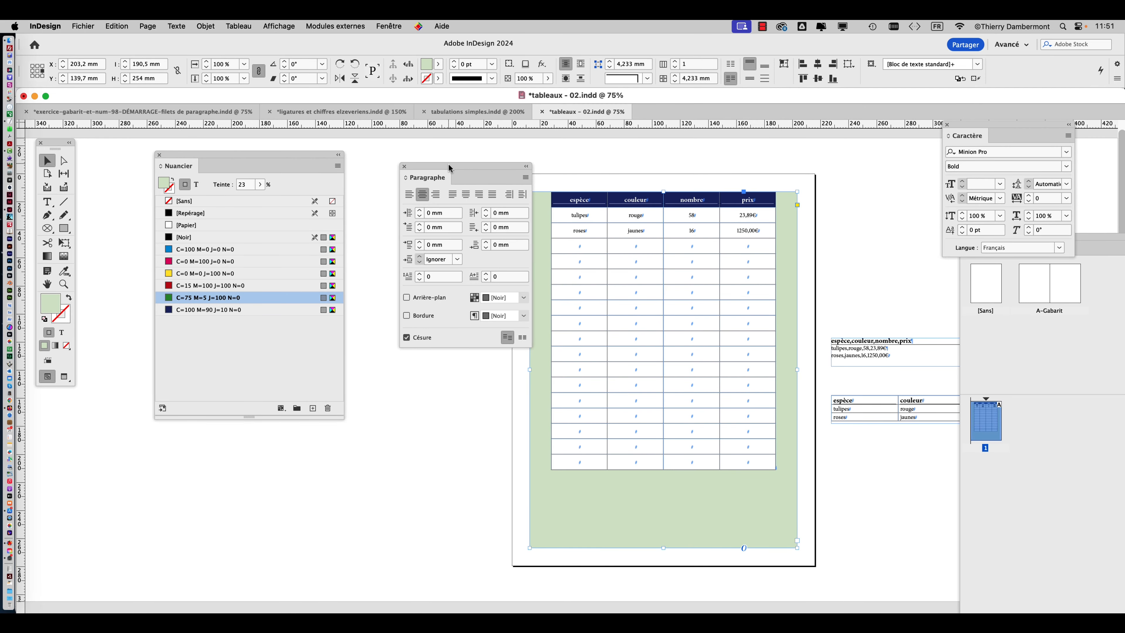
left_click_drag(449, 165, 395, 165)
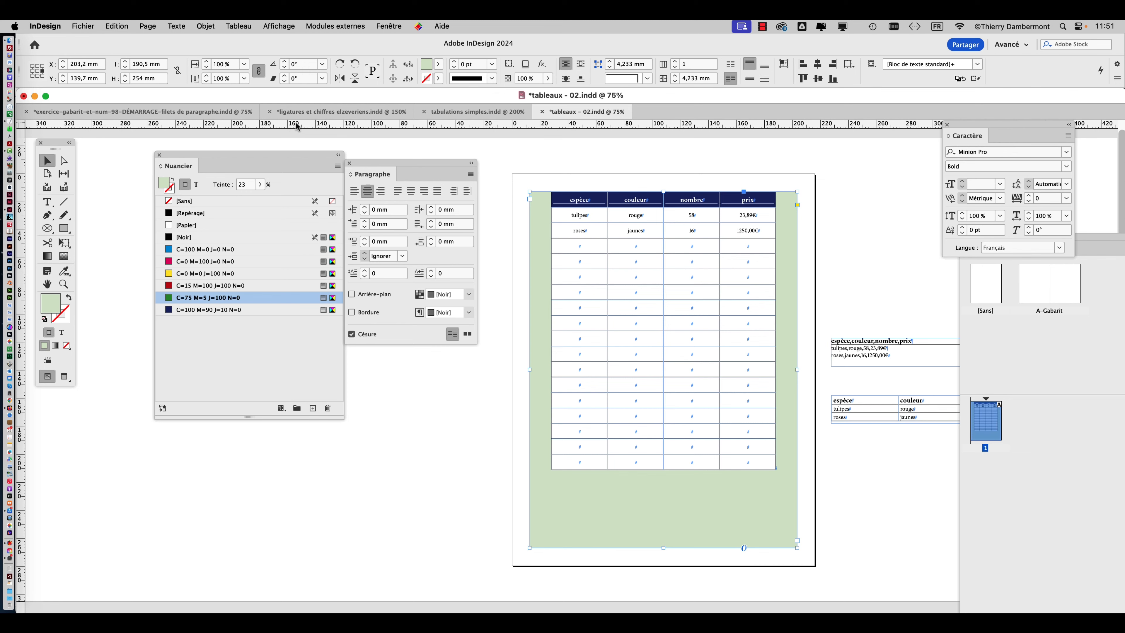
Centre the table vertically within its text frame.
key("super+b")
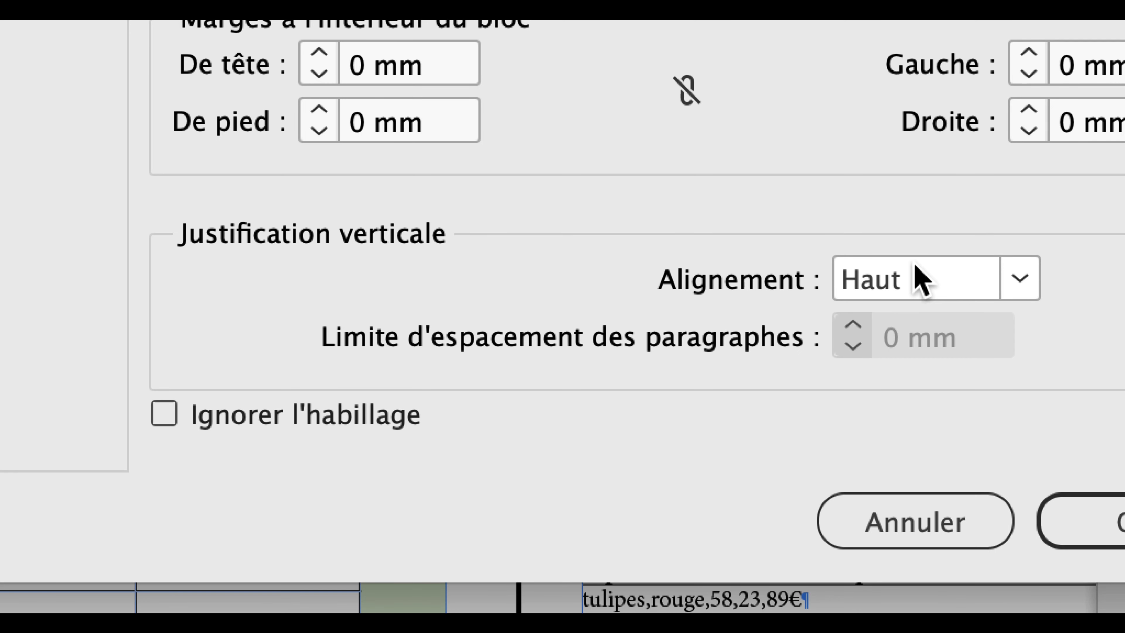
left_click(914, 274)
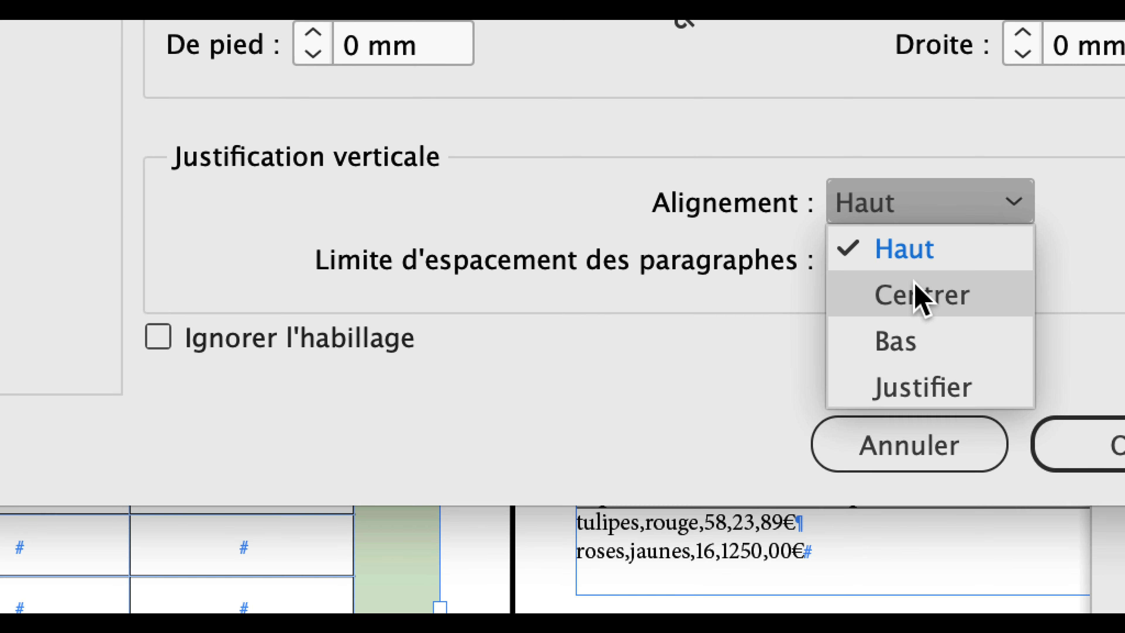
left_click(922, 370)
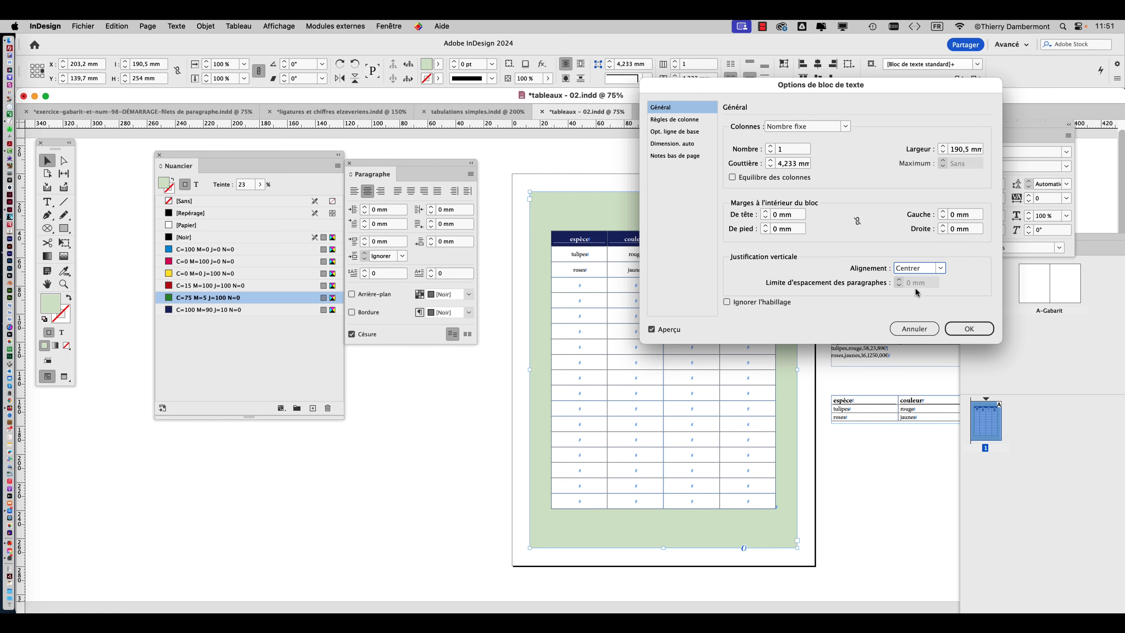
left_click(972, 330)
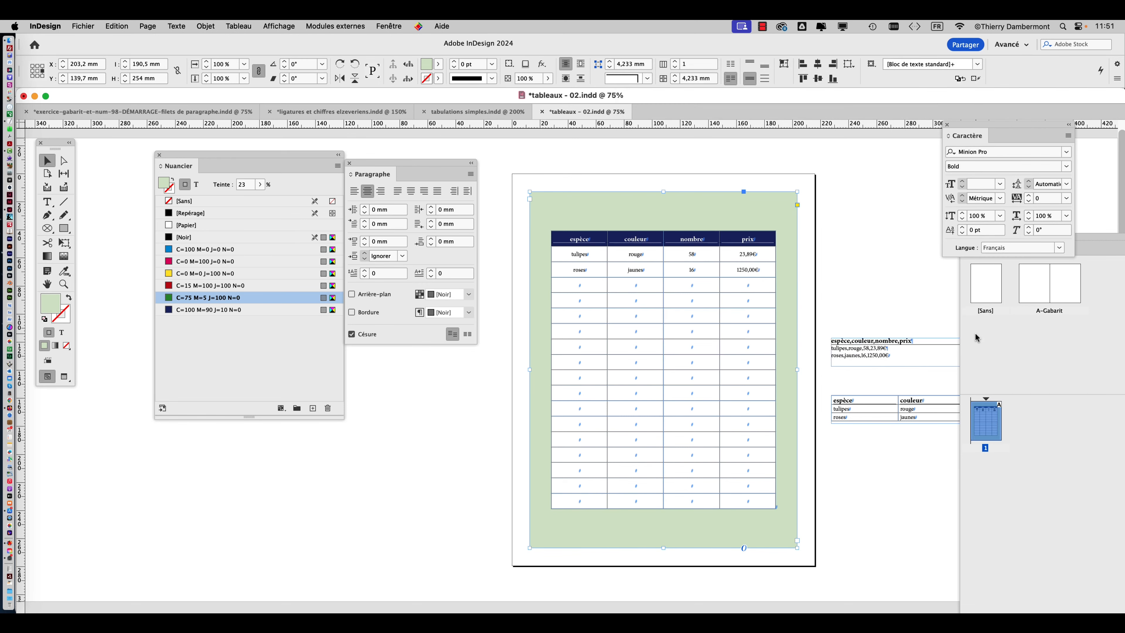
Preview page 1 without frame edges and hidden characters, return to the normal view, and select the table's text frame.
left_click(449, 420)
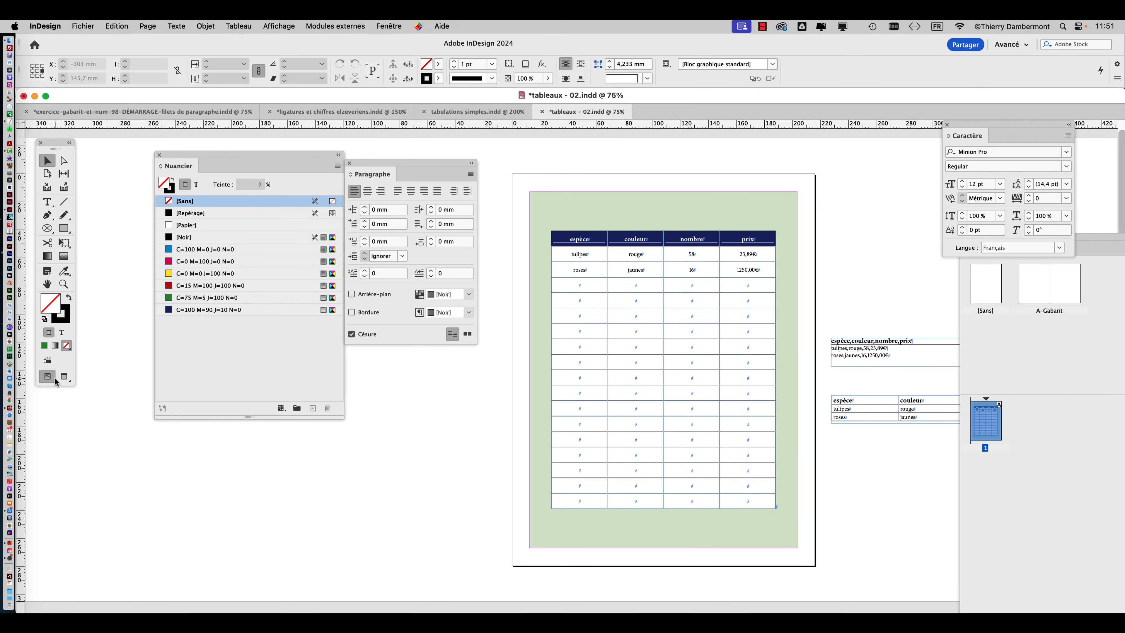
left_click(63, 377)
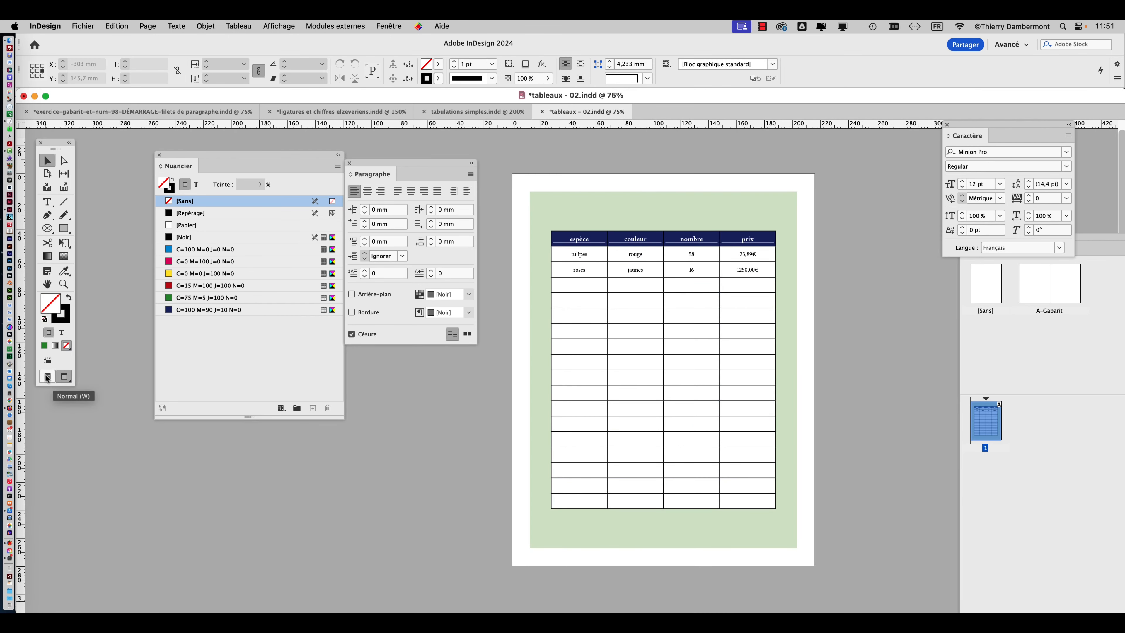
left_click(47, 377)
left_click(536, 222)
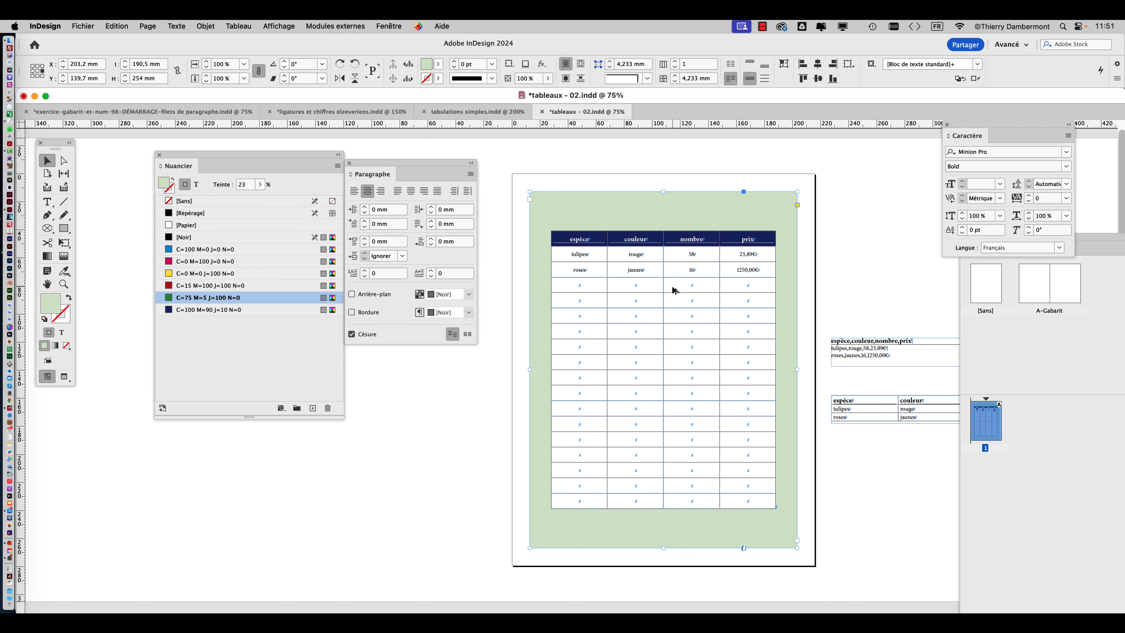
Move the Paragraphe panel away from the page and close the Caractère panel.
key("super+1")
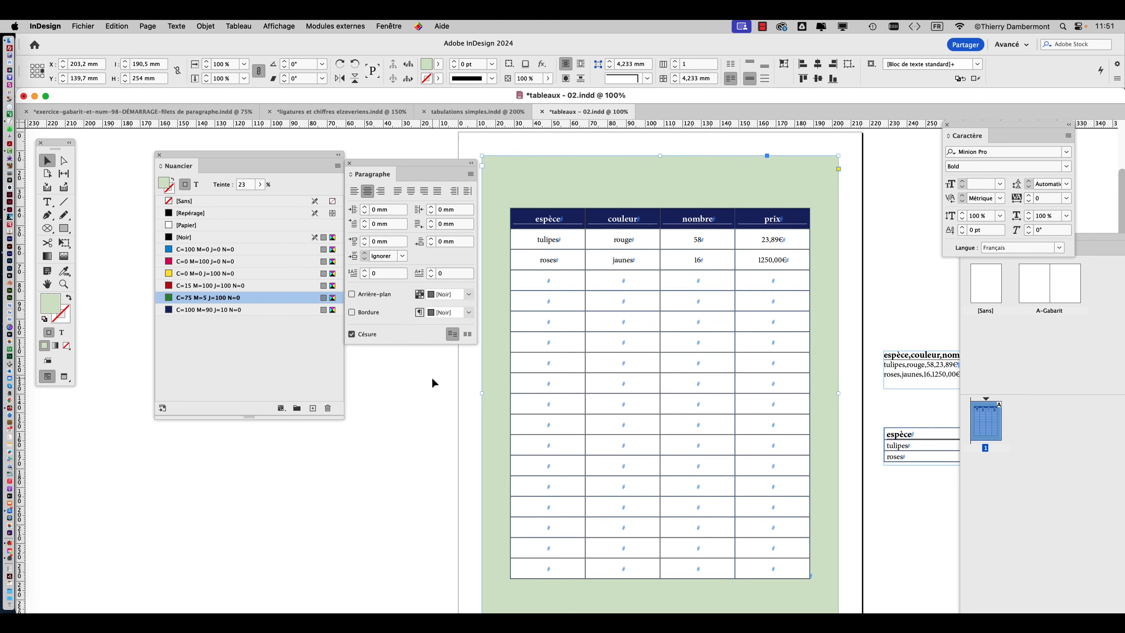
scroll(432, 378, "down", 2)
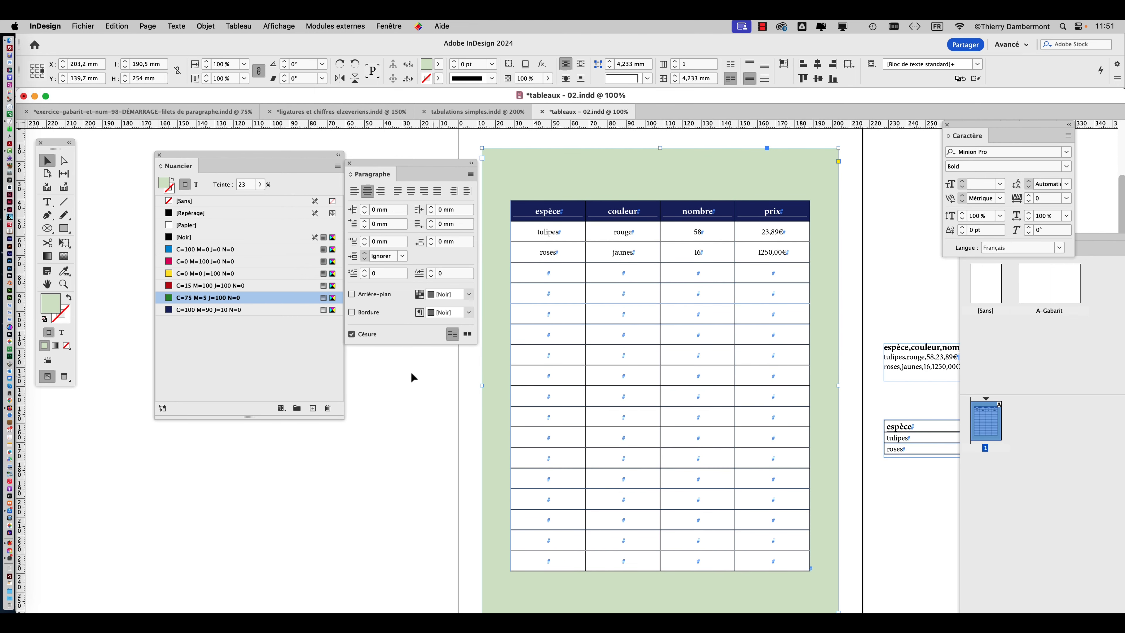
left_click_drag(404, 166, 168, 446)
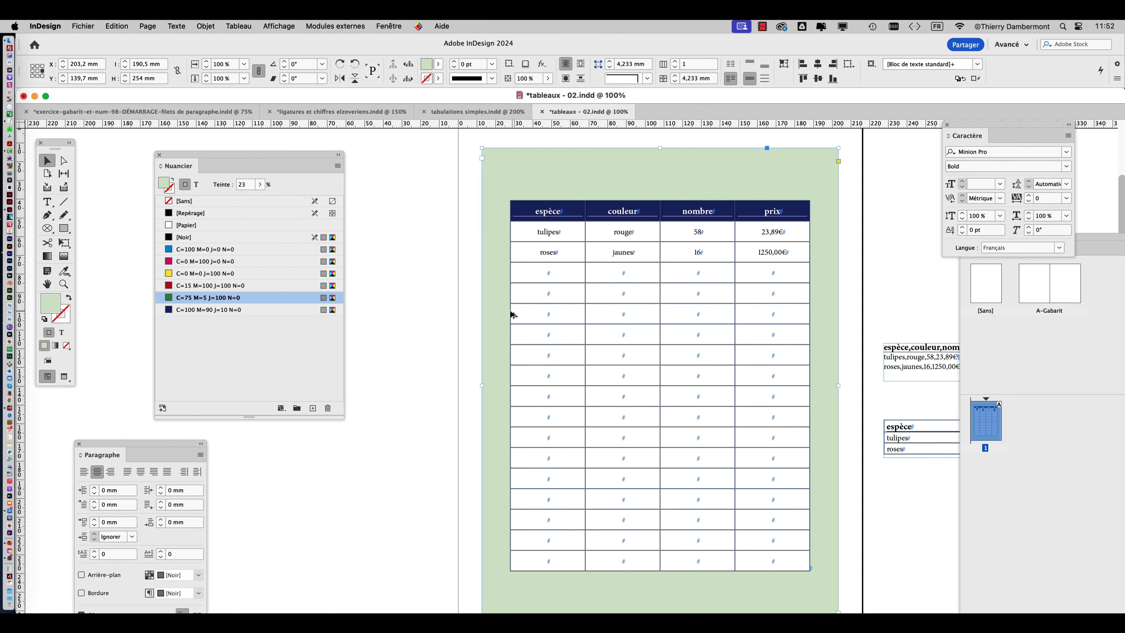
key("super+minus")
key("super+minus")
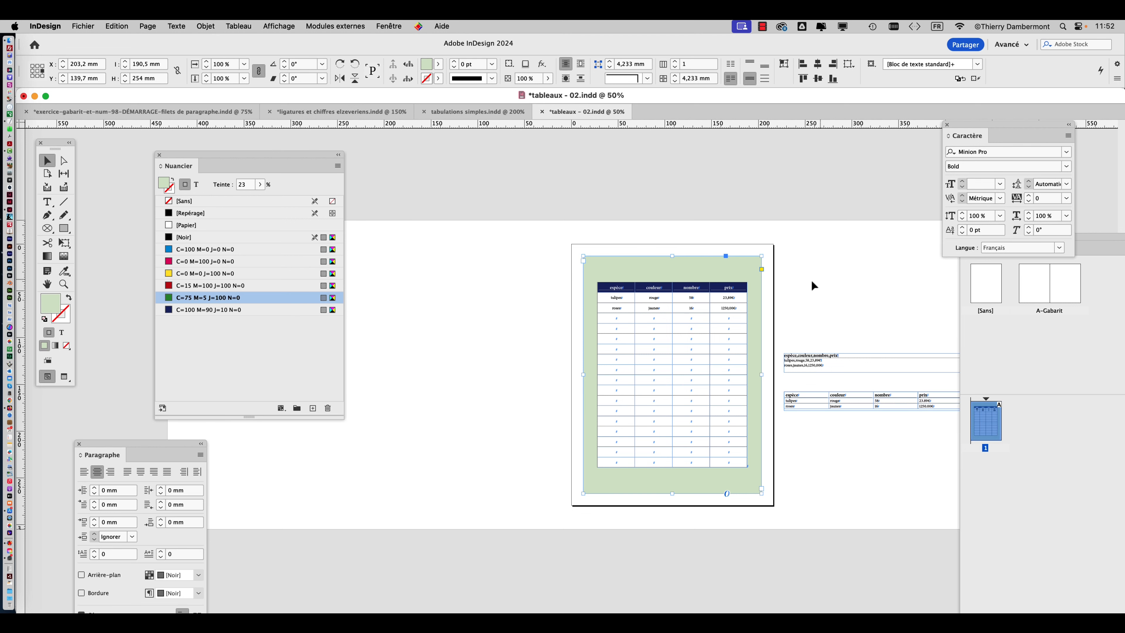
left_click(946, 125)
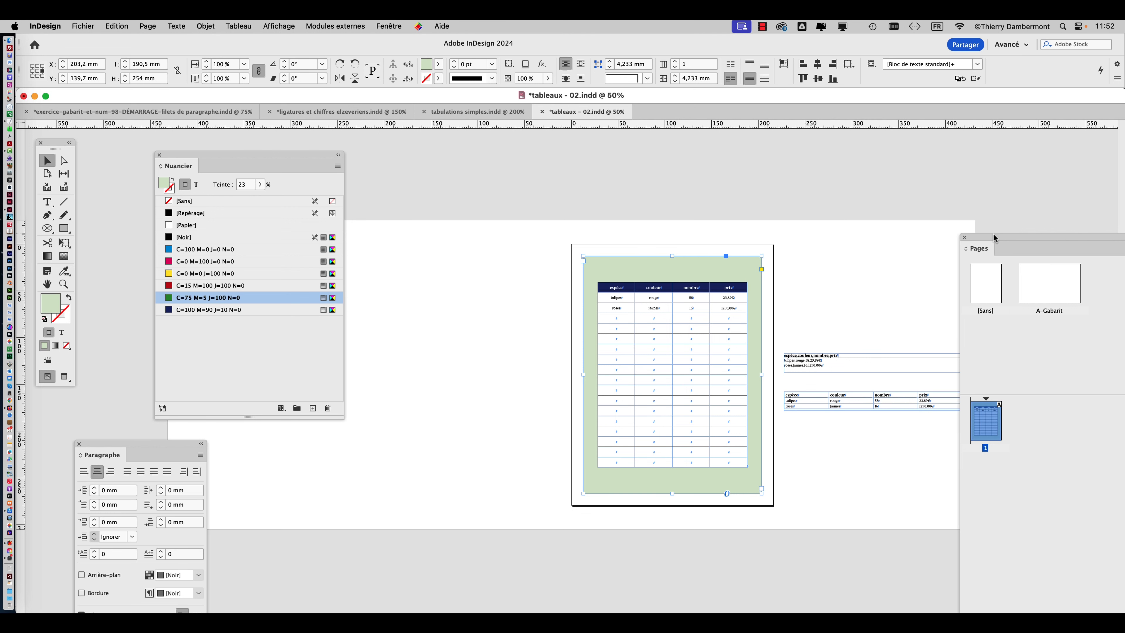
Bring the Pages panel fully on screen and reduce its size.
left_click_drag(993, 238, 179, 42)
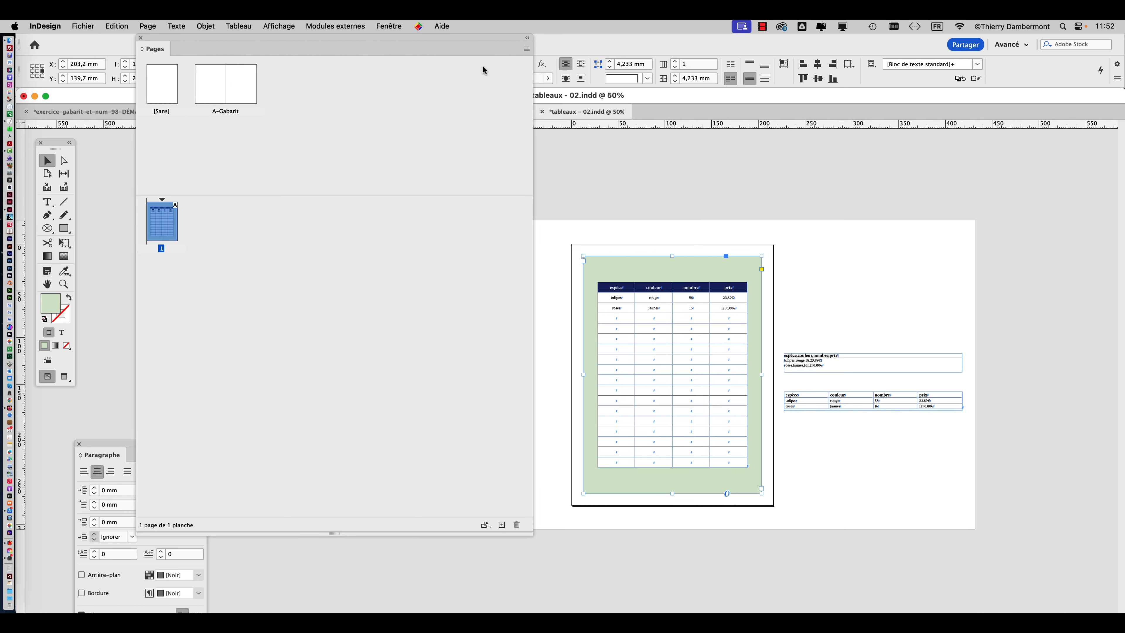
left_click_drag(532, 533, 339, 326)
left_click_drag(286, 42, 443, 137)
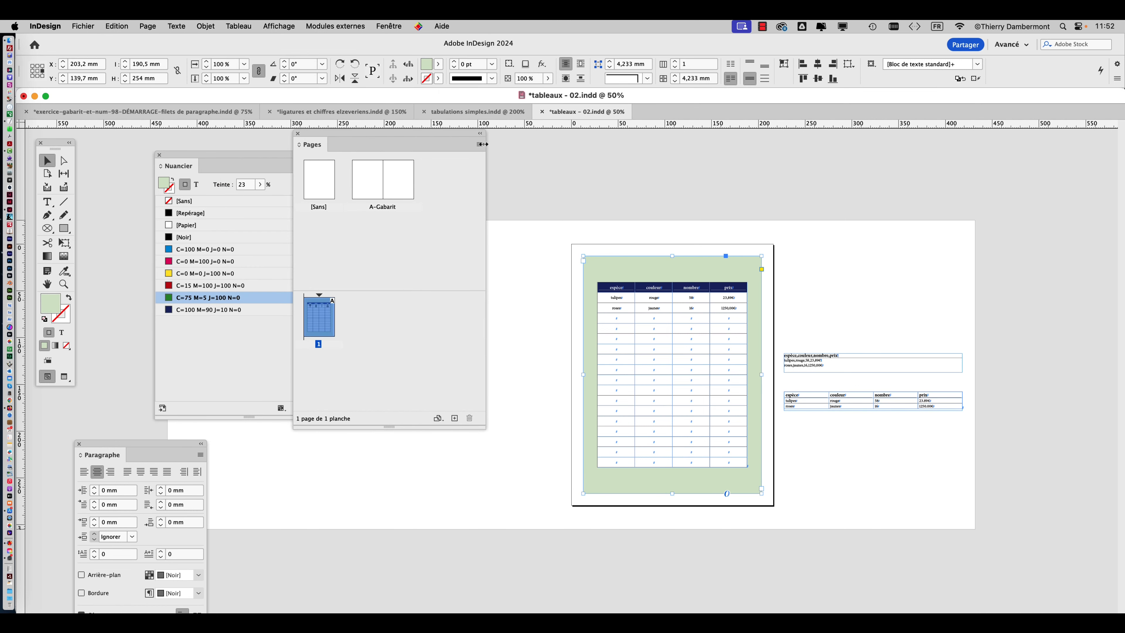
Insert 15 pages based on A-Gabarit after page 1 and place the Pages panel beside the spreads.
left_click(479, 144)
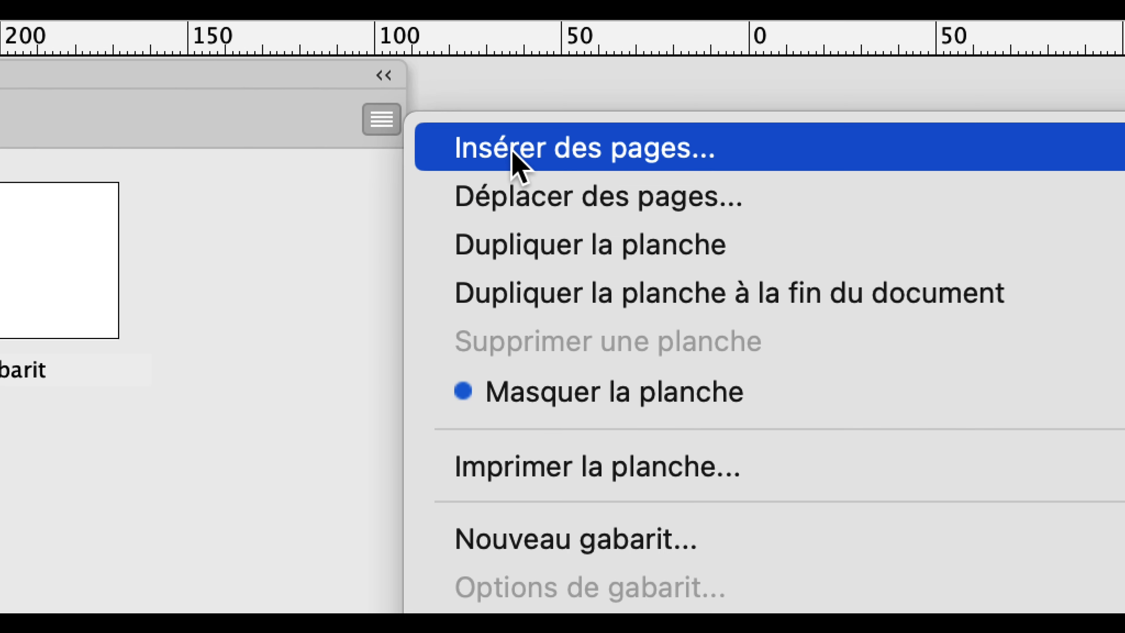
left_click(512, 152)
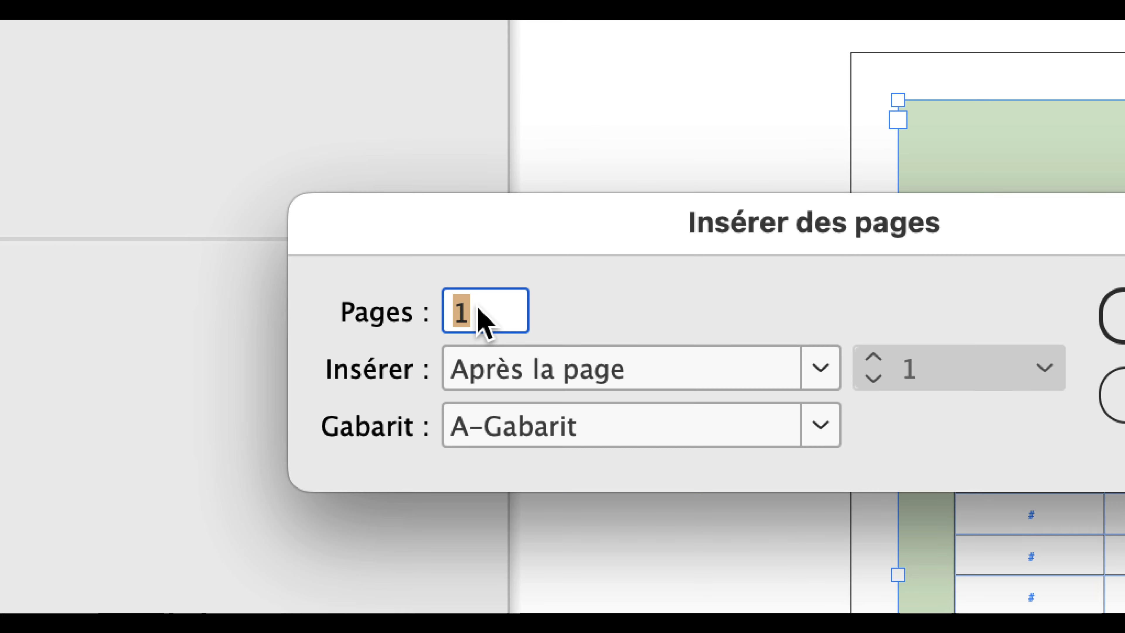
type("15")
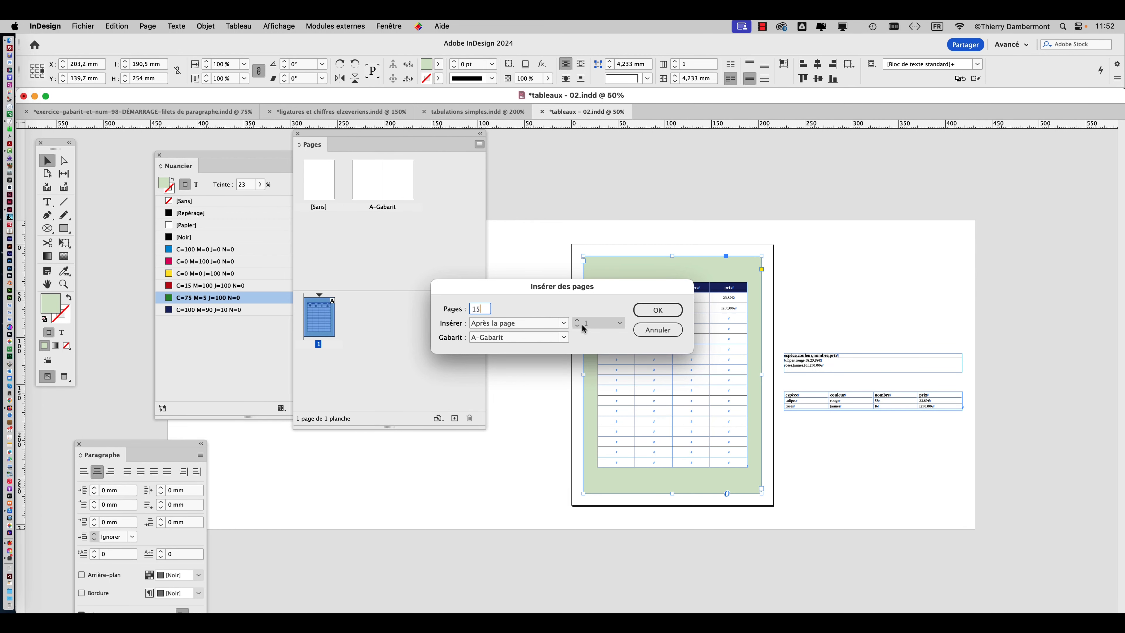
left_click(876, 259)
left_click_drag(405, 144, 952, 188)
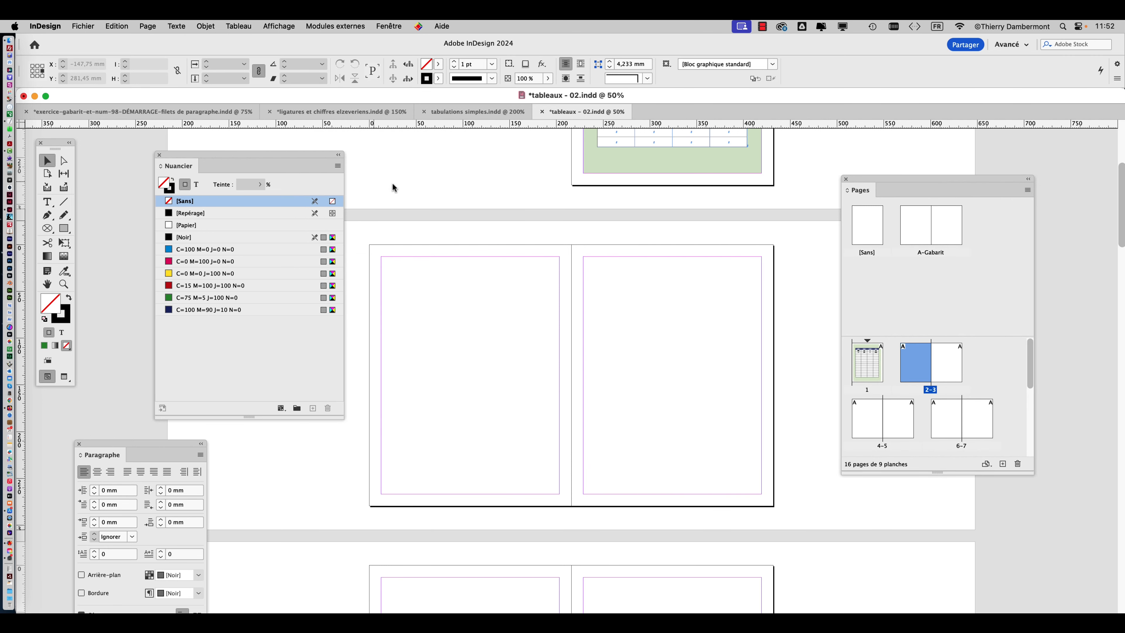
Draw a text frame of 190.5 by 254 mm on page 2, filling the area inside the margins.
left_click(47, 203)
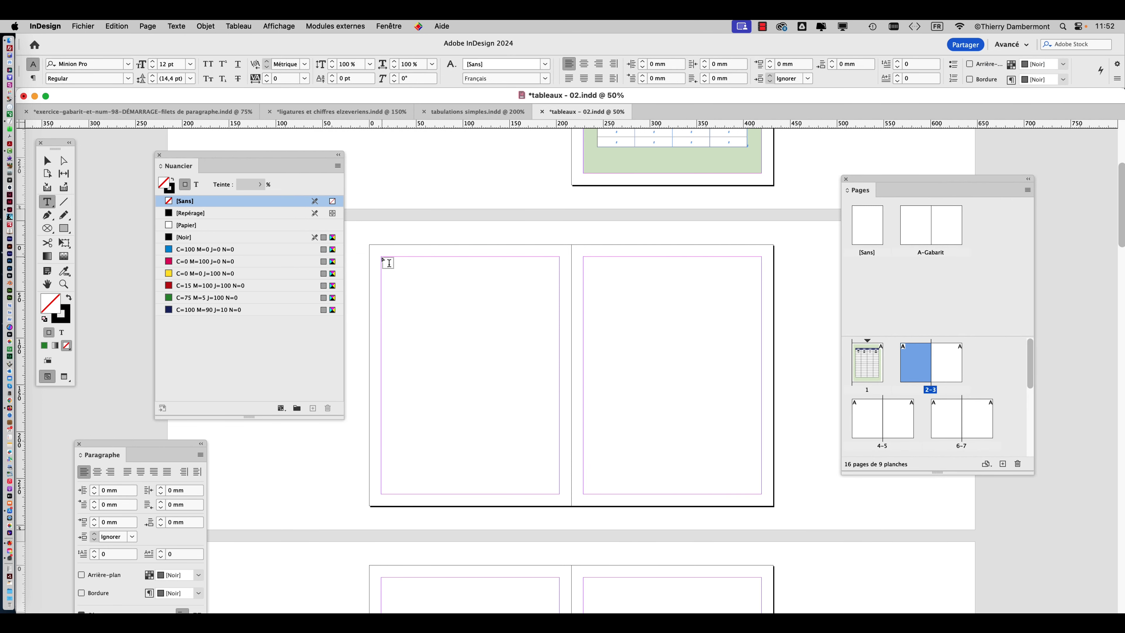
left_click_drag(382, 259, 559, 493)
left_click(46, 161)
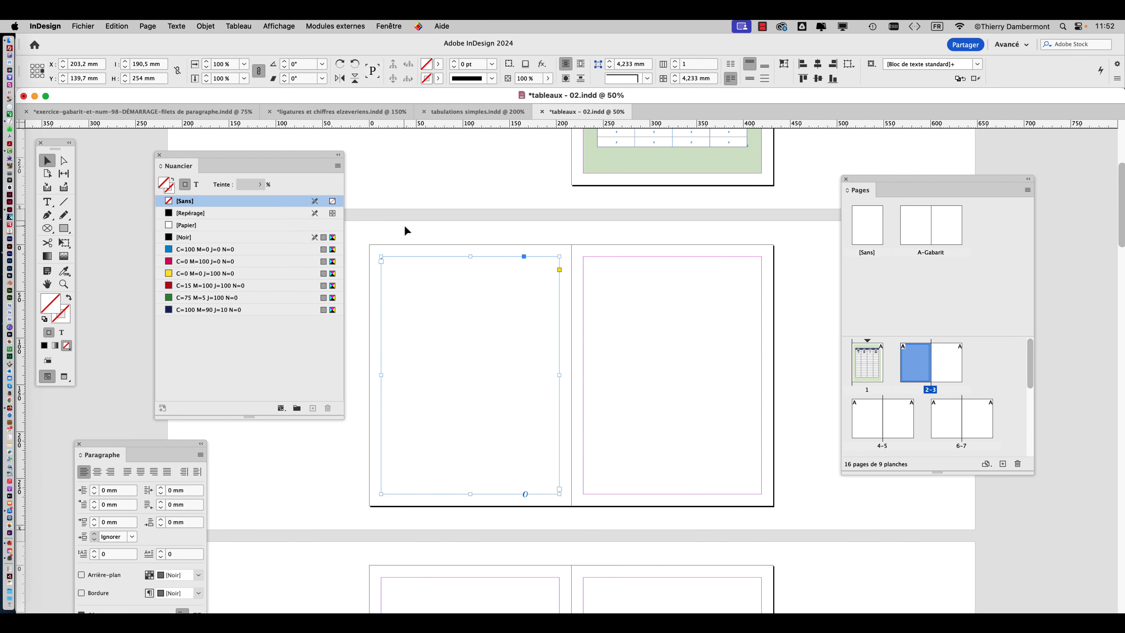
Thread the table's text frame on page 1 to the empty text frame on page 2.
left_click(683, 160)
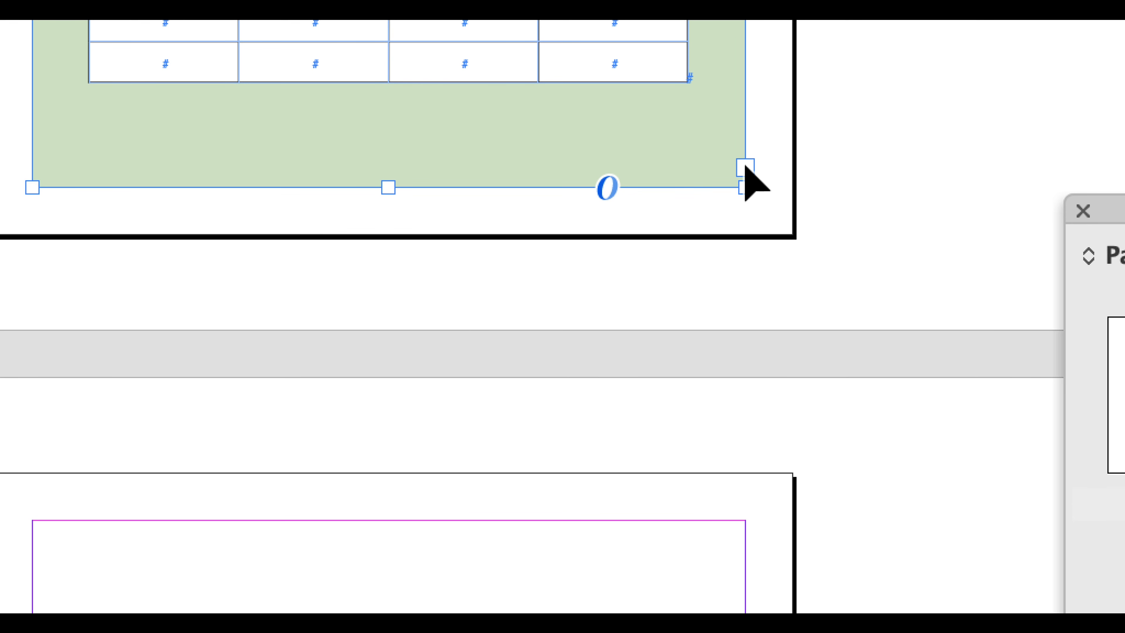
left_click(745, 166)
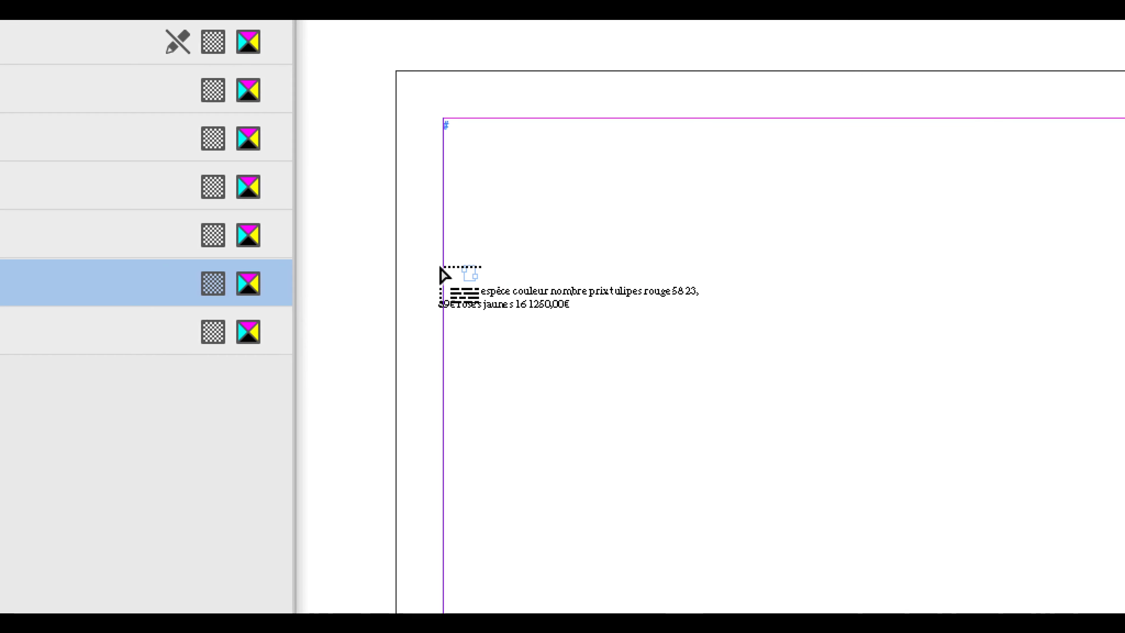
left_click(464, 258)
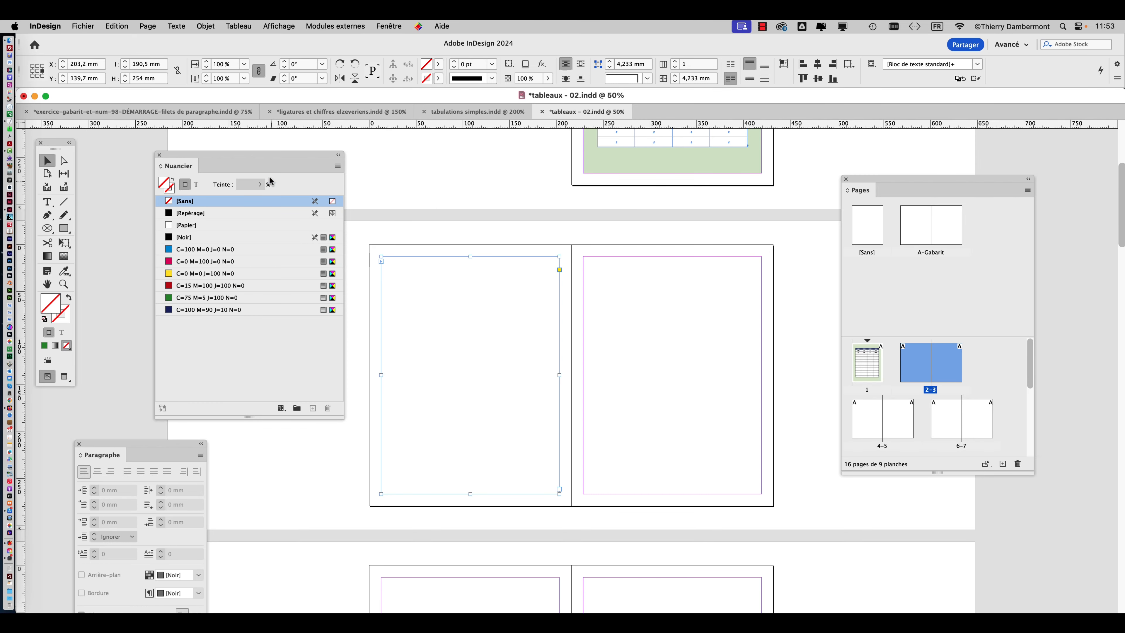
Move the Nuancier panel aside and show the text threads linking the frames on pages 1 and 2.
left_click_drag(272, 159, 203, 141)
left_click(279, 25)
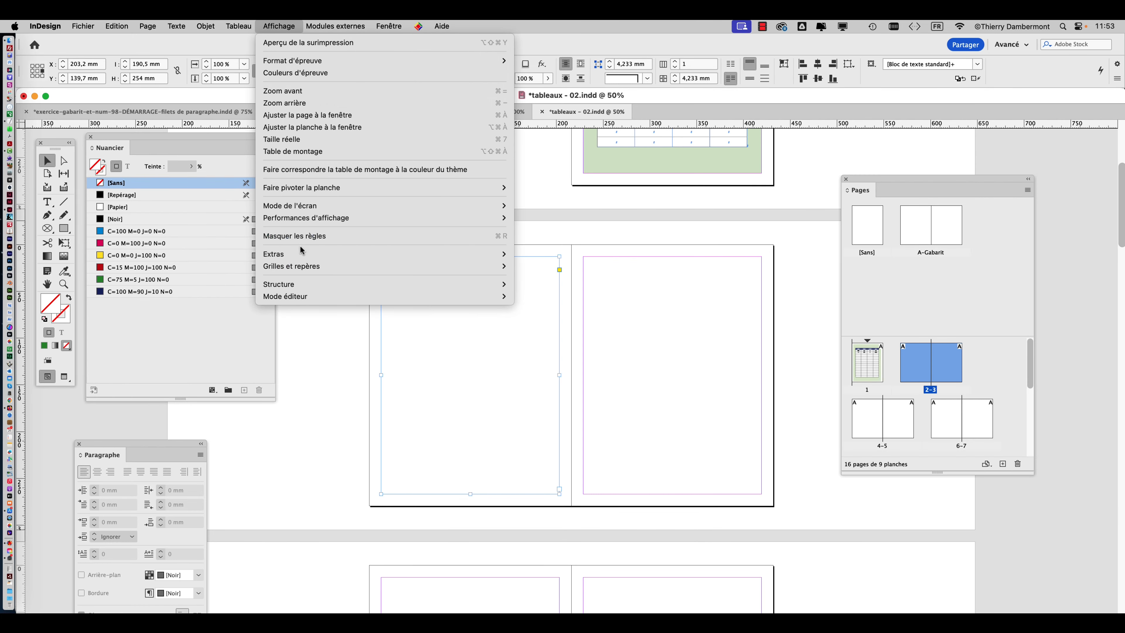
mouse_move(302, 256)
left_click(571, 266)
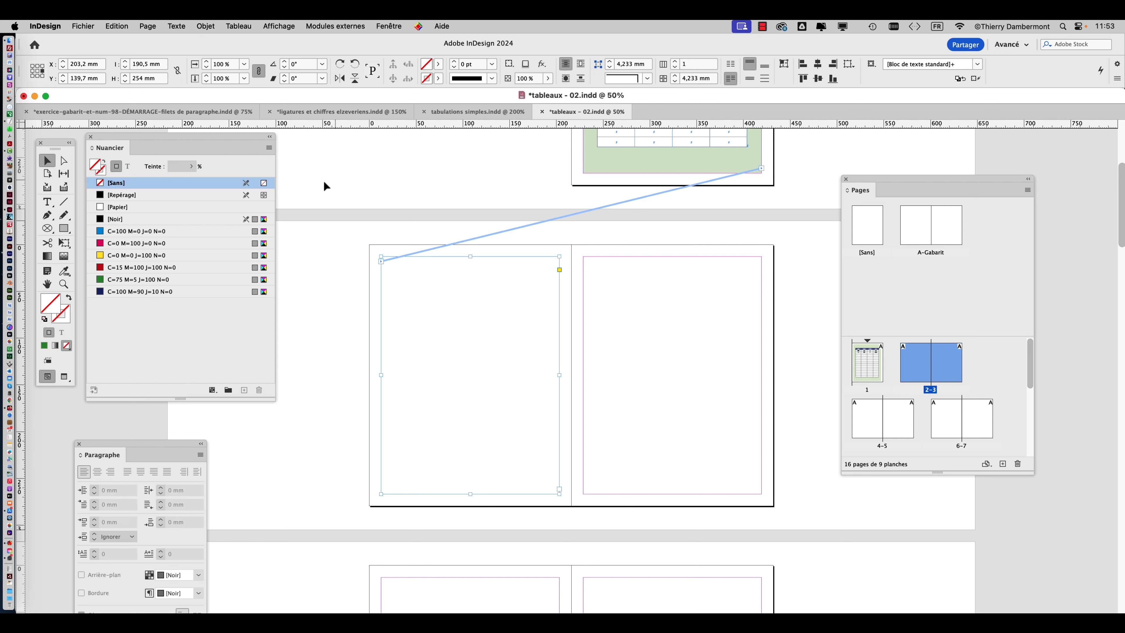
scroll(637, 279, "up", 1)
scroll(637, 279, "up", 1)
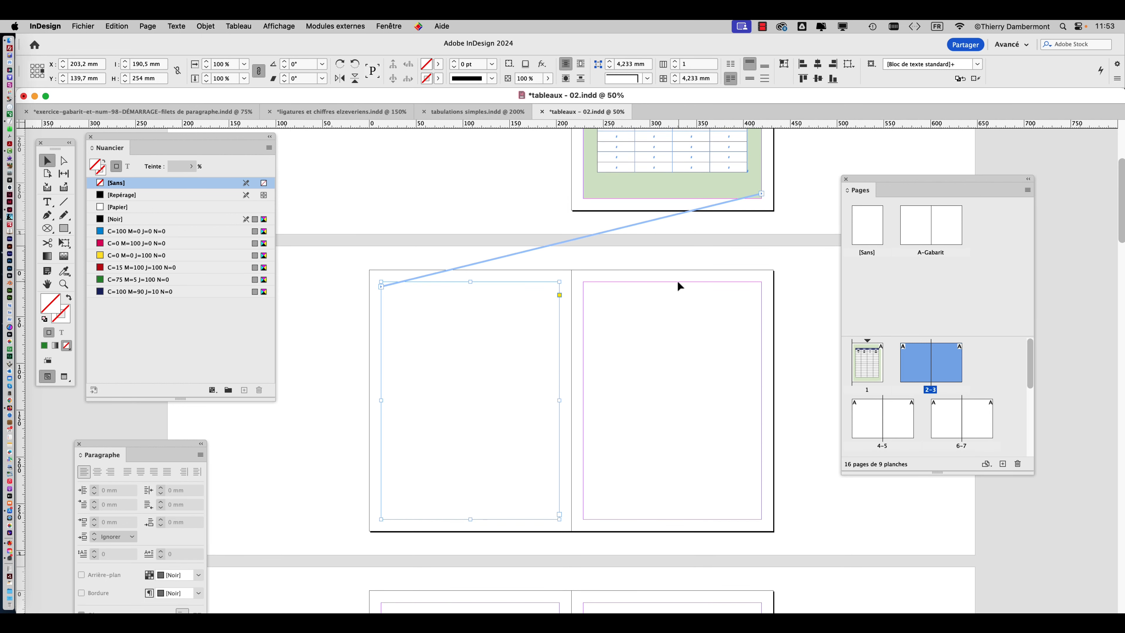
key("super+minus")
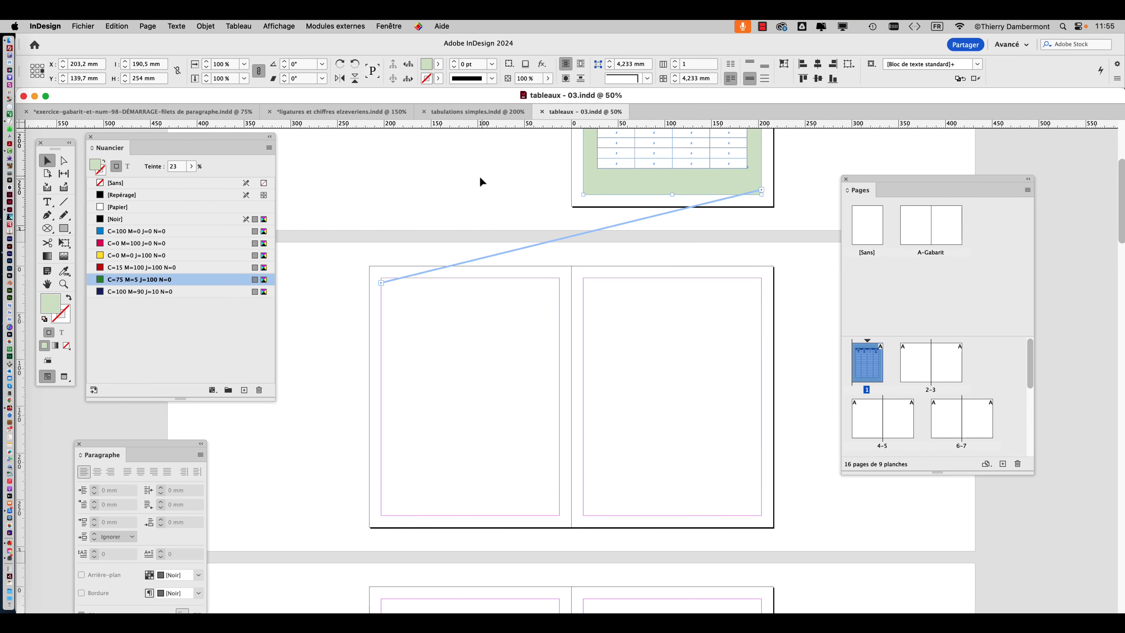
left_click(480, 177)
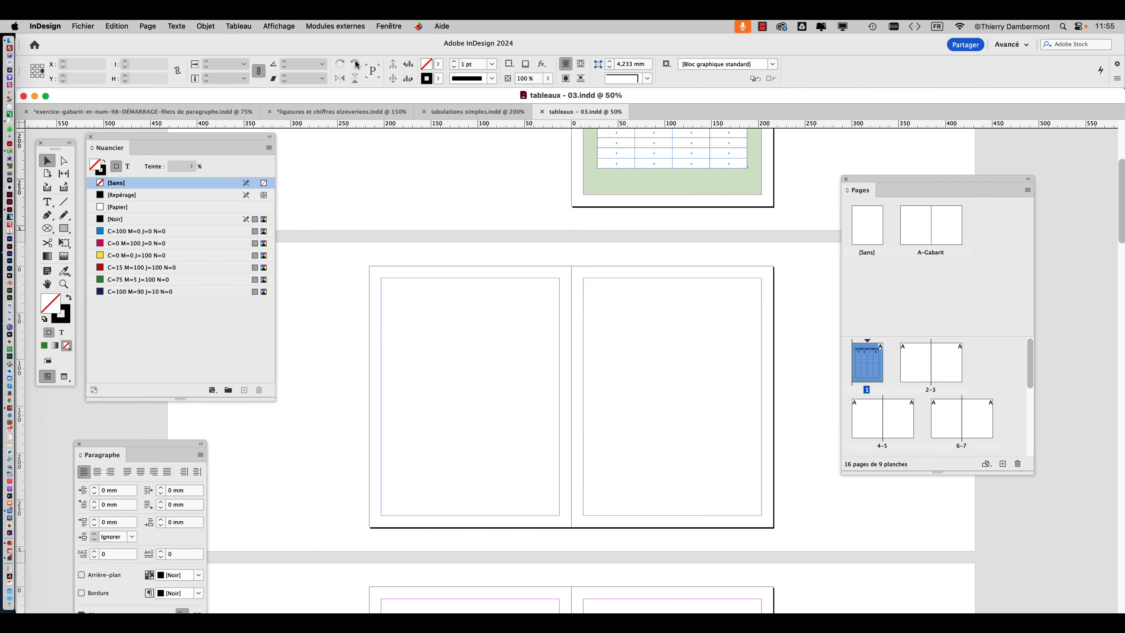
Examine the text threading option and the link between the page 1 and page 2 frames by selecting each frame.
left_click(278, 25)
mouse_move(328, 256)
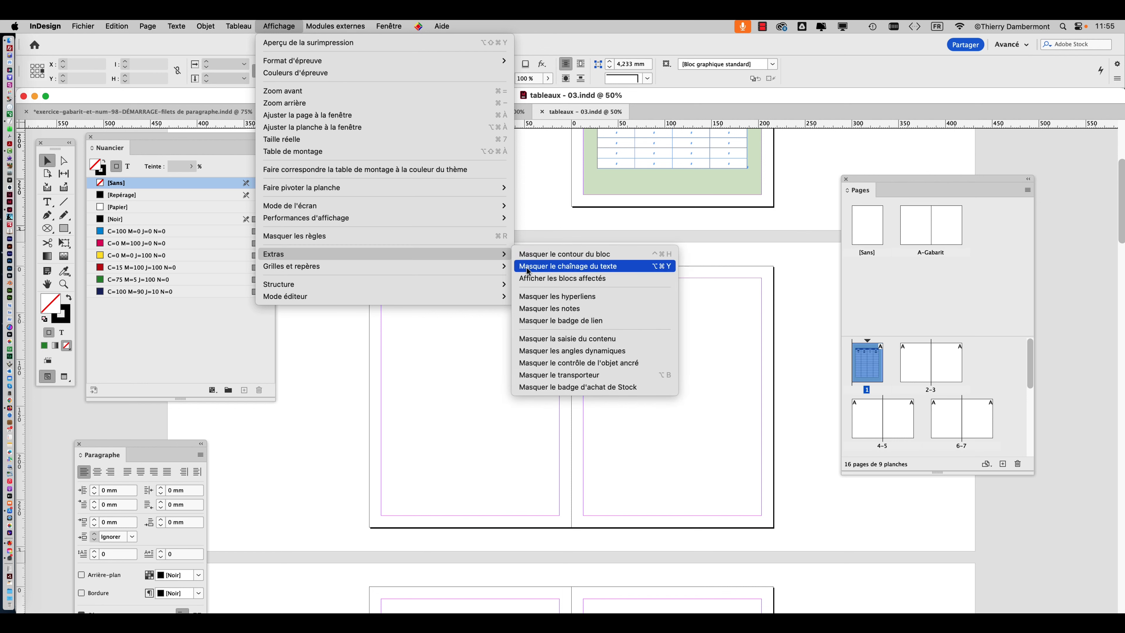
left_click(638, 266)
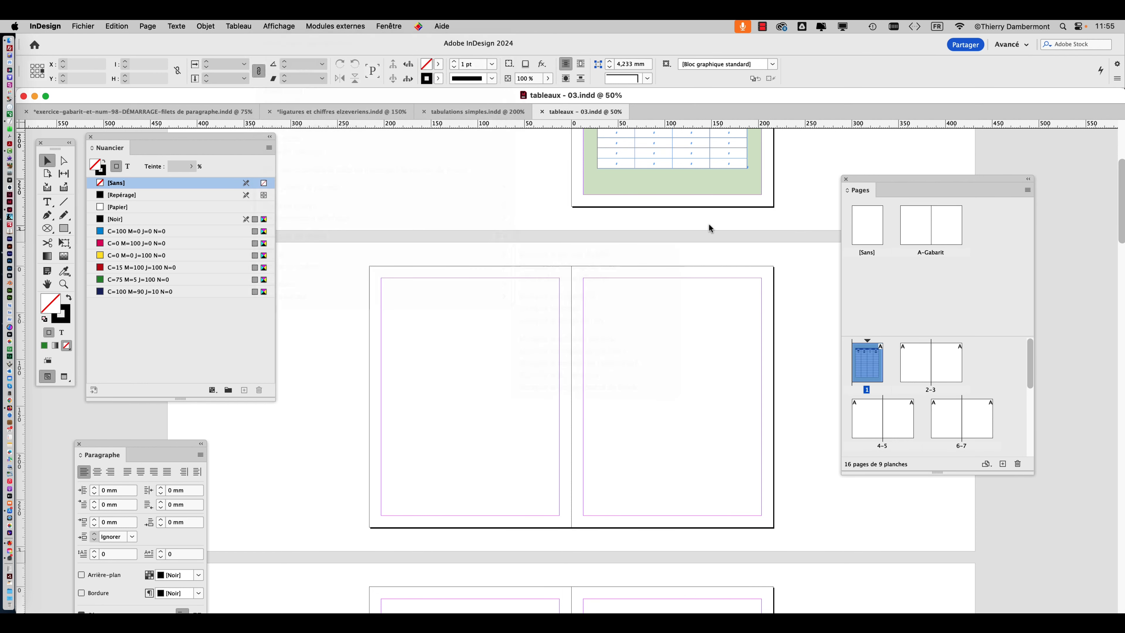
left_click(476, 316)
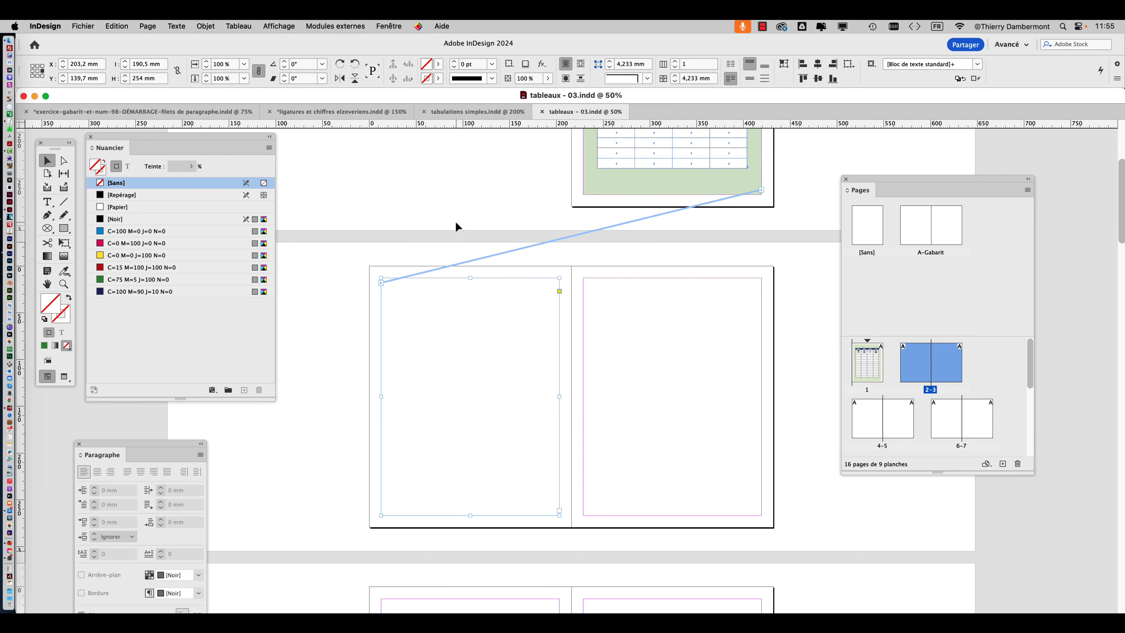
left_click(603, 178)
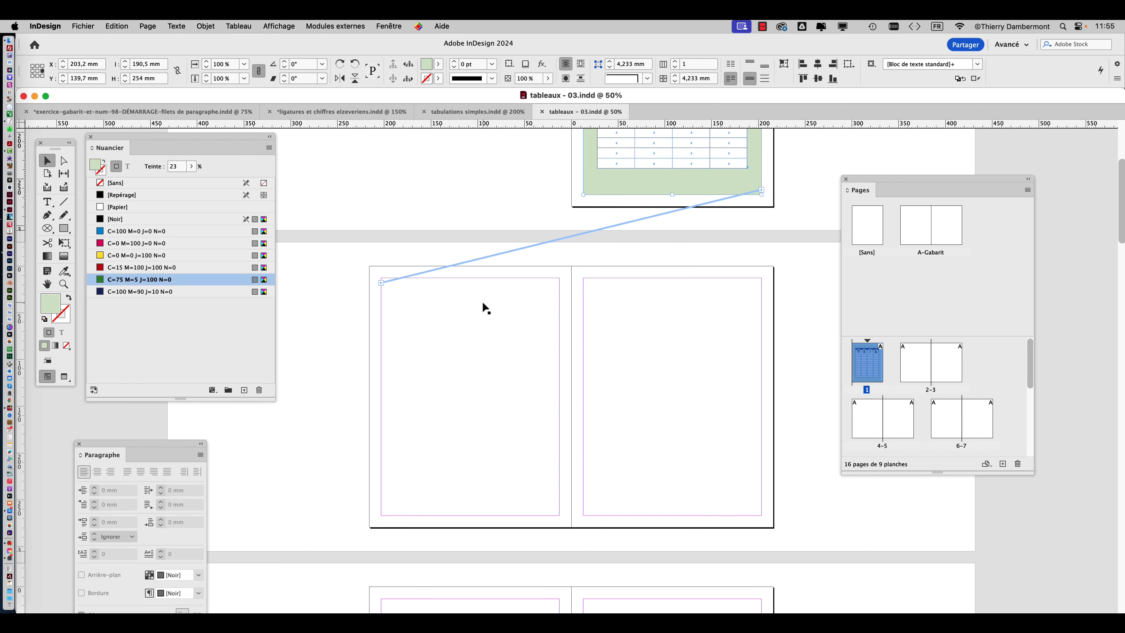
left_click(481, 310)
left_click(353, 303)
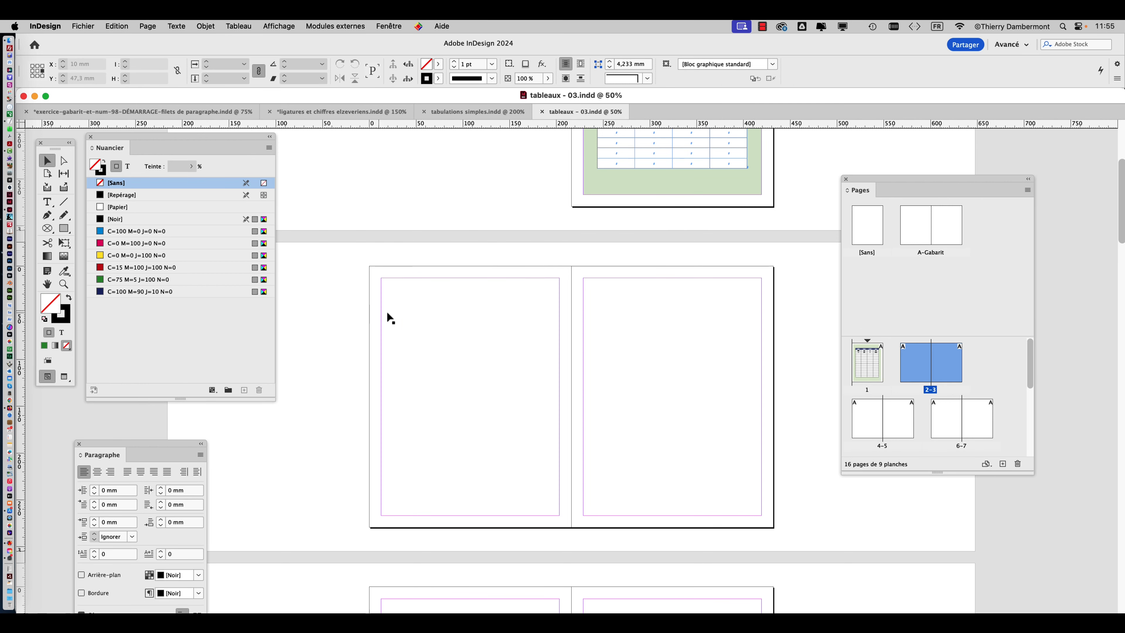
left_click(384, 311)
left_click(333, 310)
Shorten the green table frame on page 1 by raising its bottom edge to the upper part of the page.
scroll(805, 252, "up", 5)
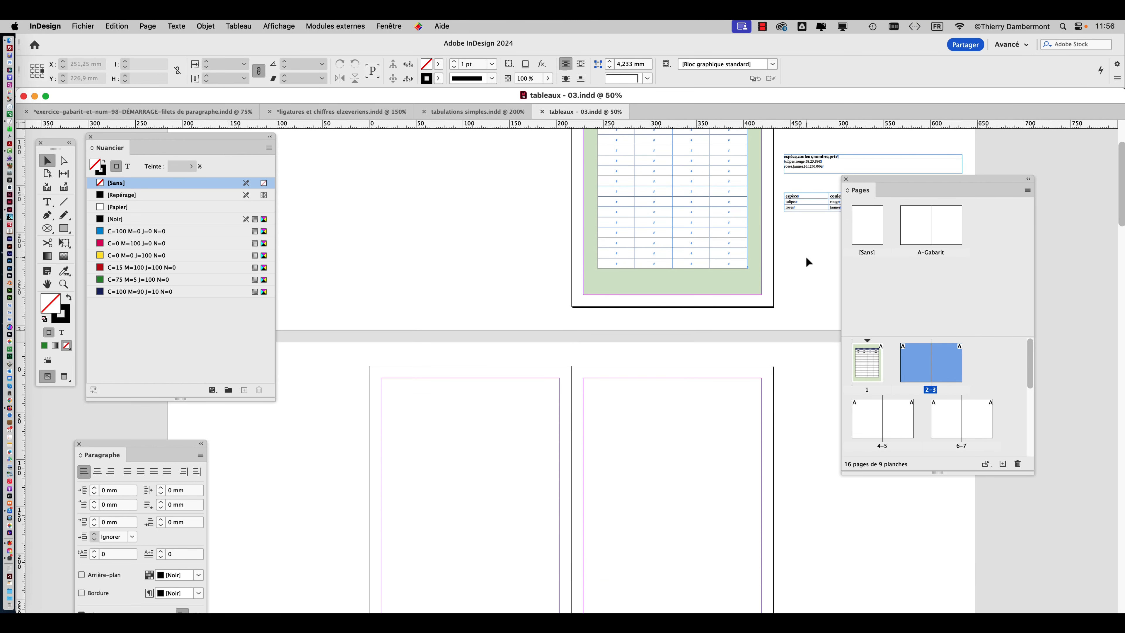
scroll(805, 258, "up", 3)
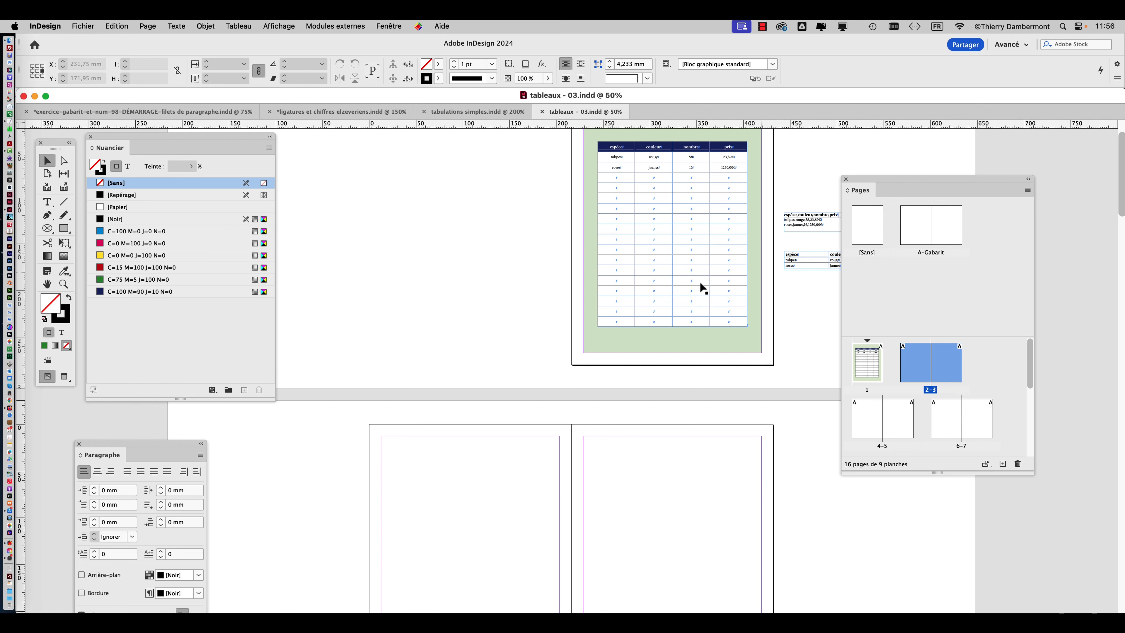
scroll(744, 296, "up", 2)
left_click(670, 300)
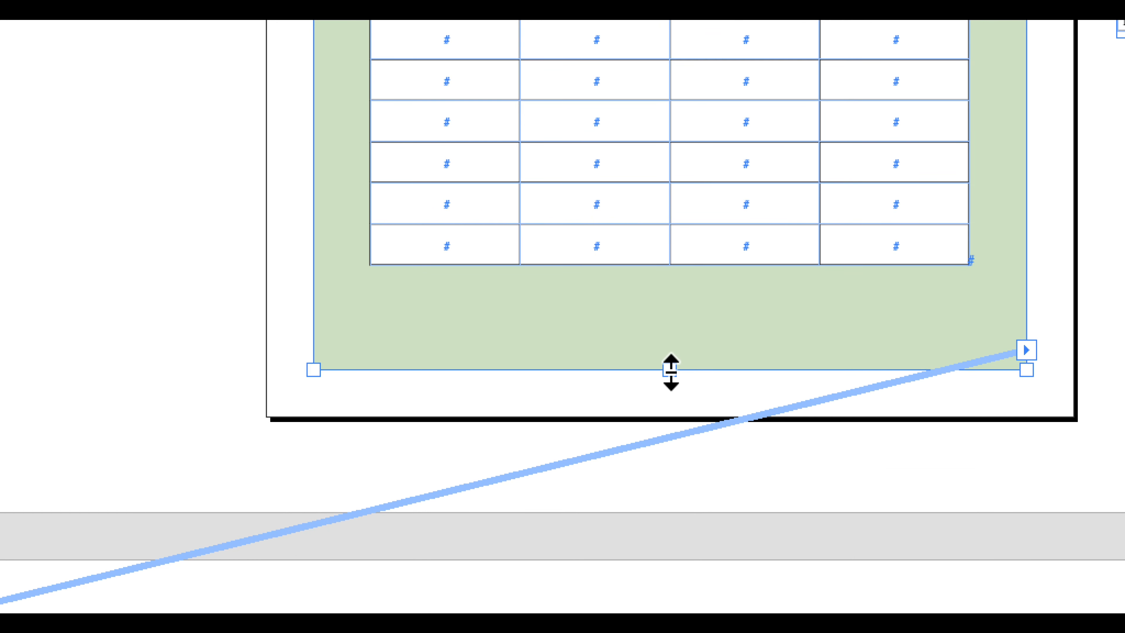
left_click_drag(670, 370, 711, 0)
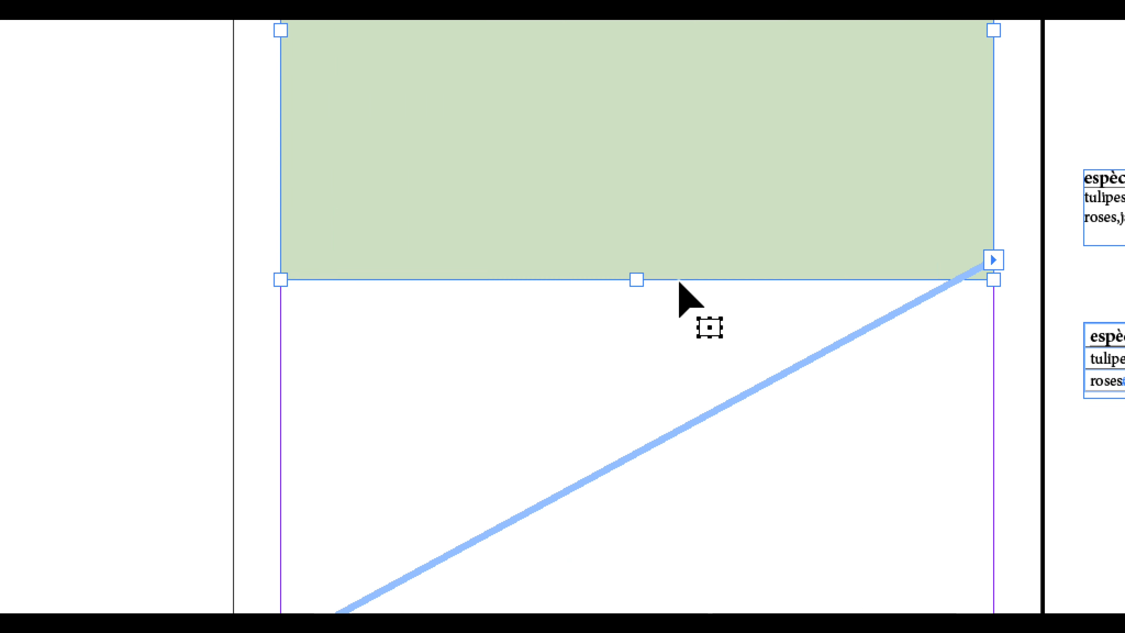
Examine how the table continues from the shortened green frame on page 1 into the threaded frame on page 2.
left_click_drag(678, 282, 682, 282)
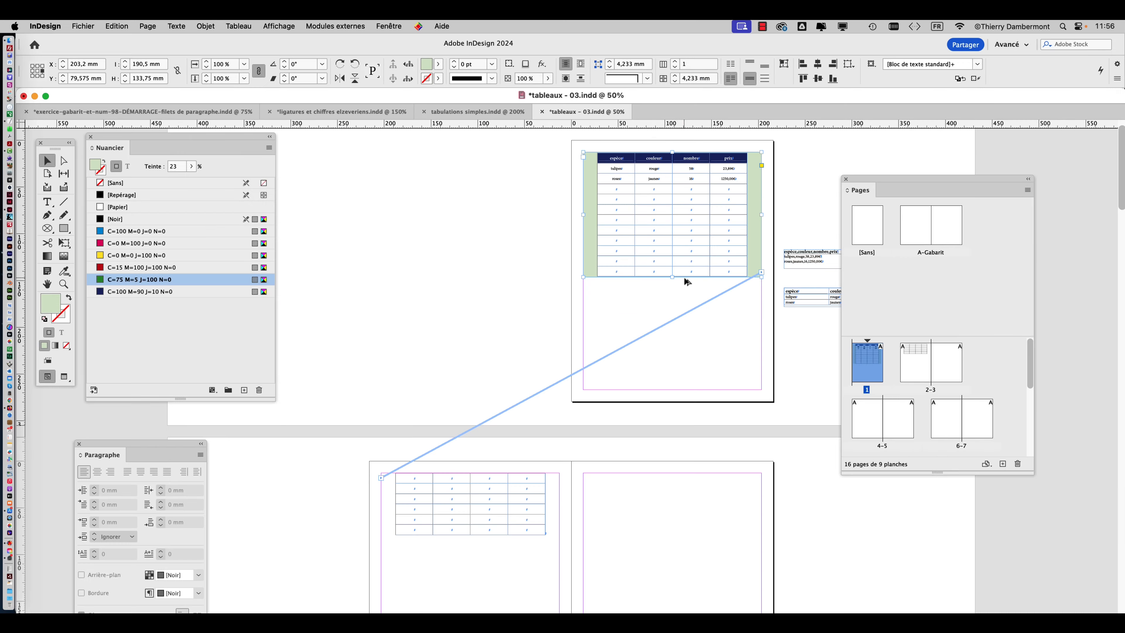
scroll(499, 507, "up", 1)
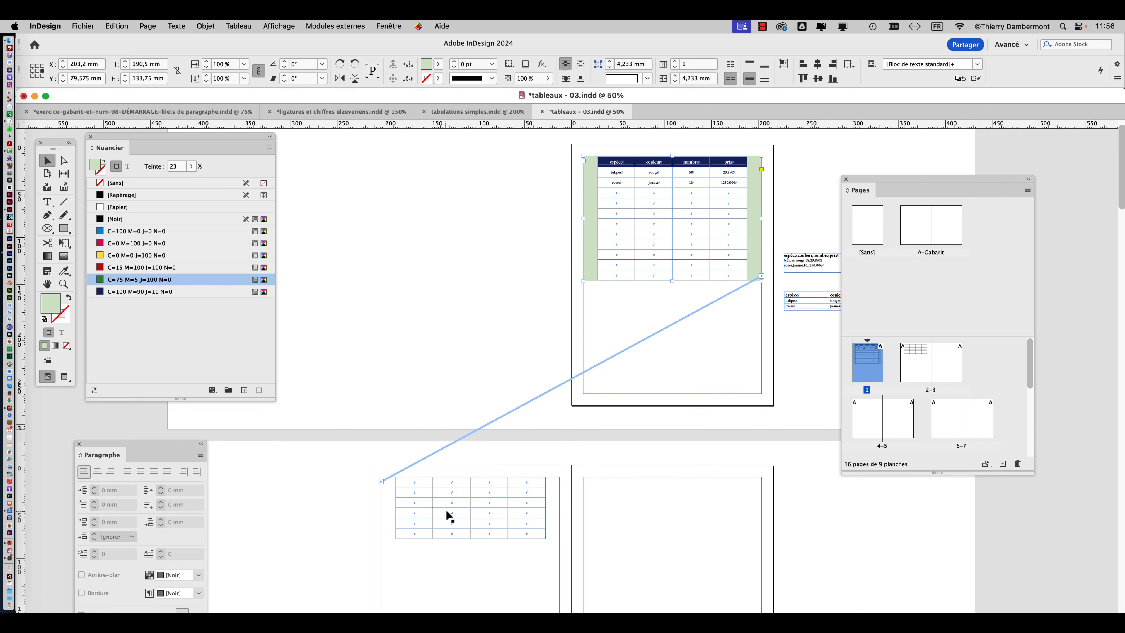
scroll(451, 414, "down", 5)
scroll(499, 318, "up", 1)
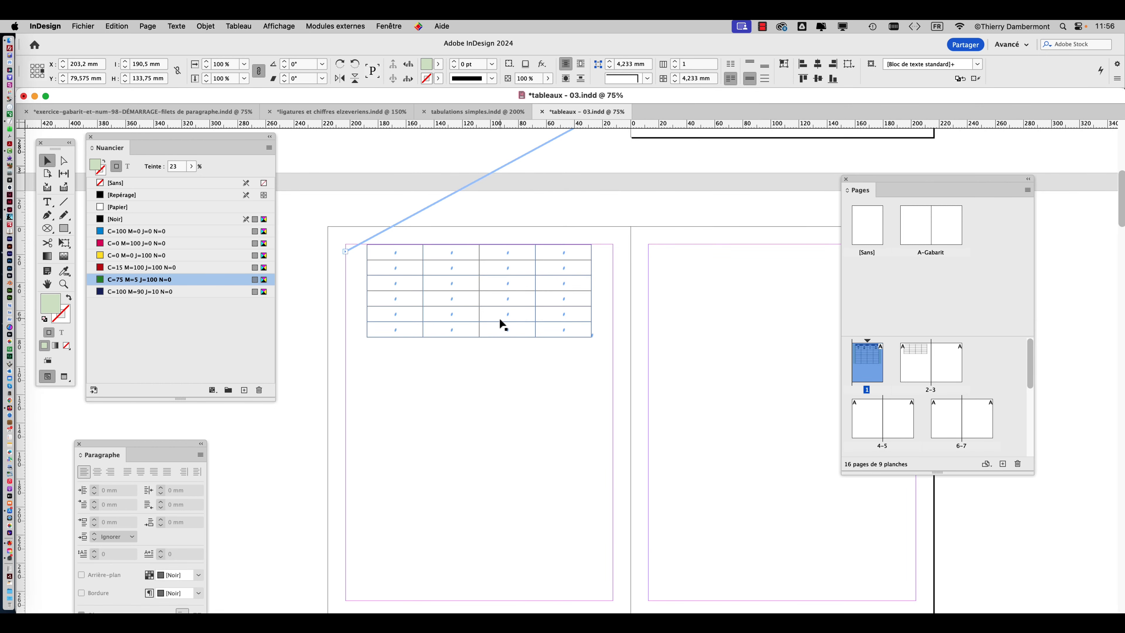
key("super+minus")
left_click_drag(596, 328, 578, 464)
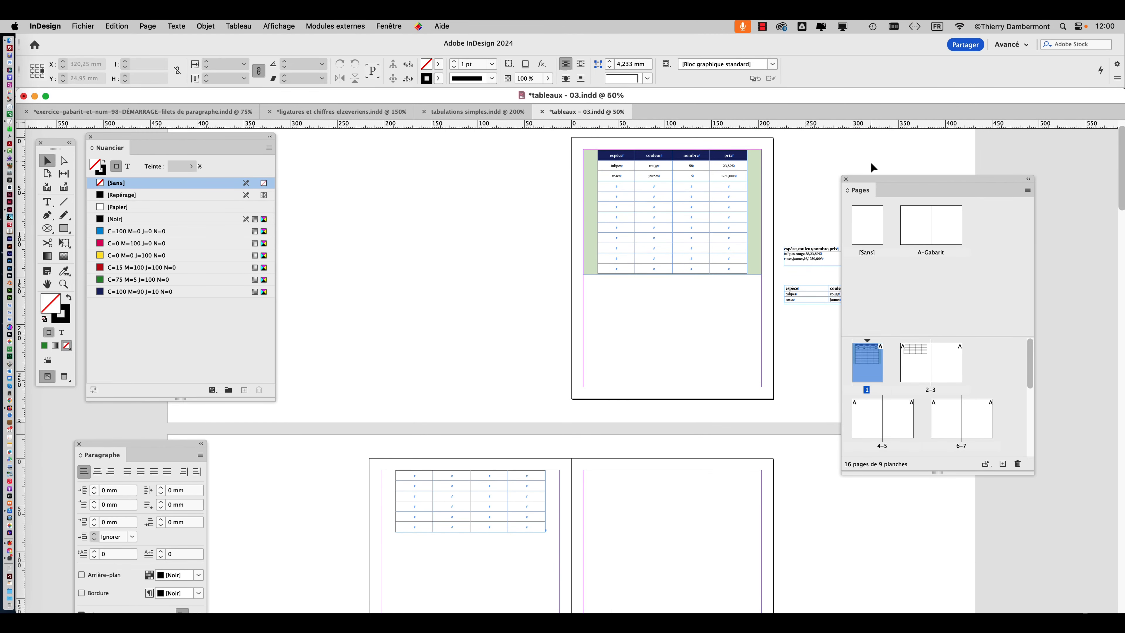
Move the Pages panel aside and select the page 2 text frame to compare it with the green frame on page 1.
left_click_drag(873, 179, 922, 180)
scroll(476, 440, "down", 5)
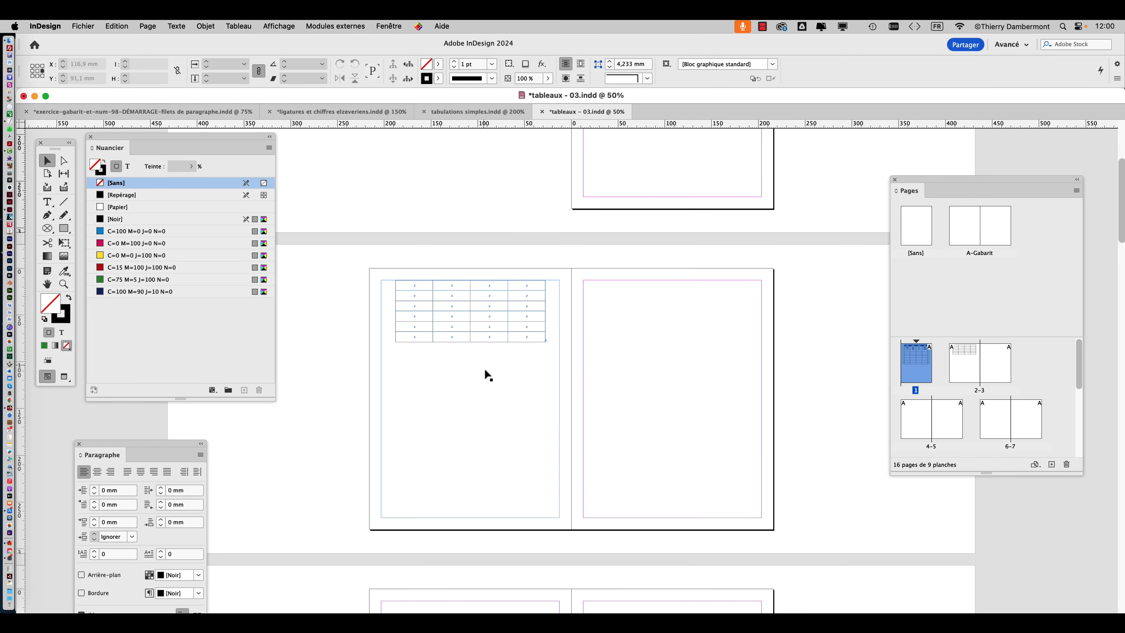
left_click(484, 375)
scroll(576, 354, "up", 5)
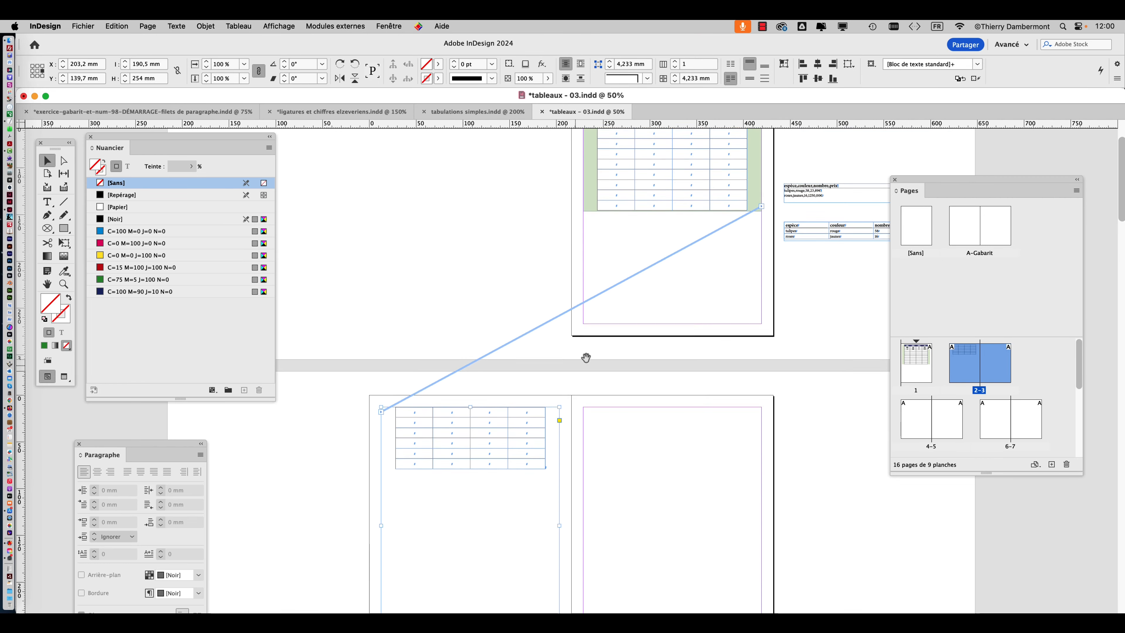
scroll(570, 336, "up", 1)
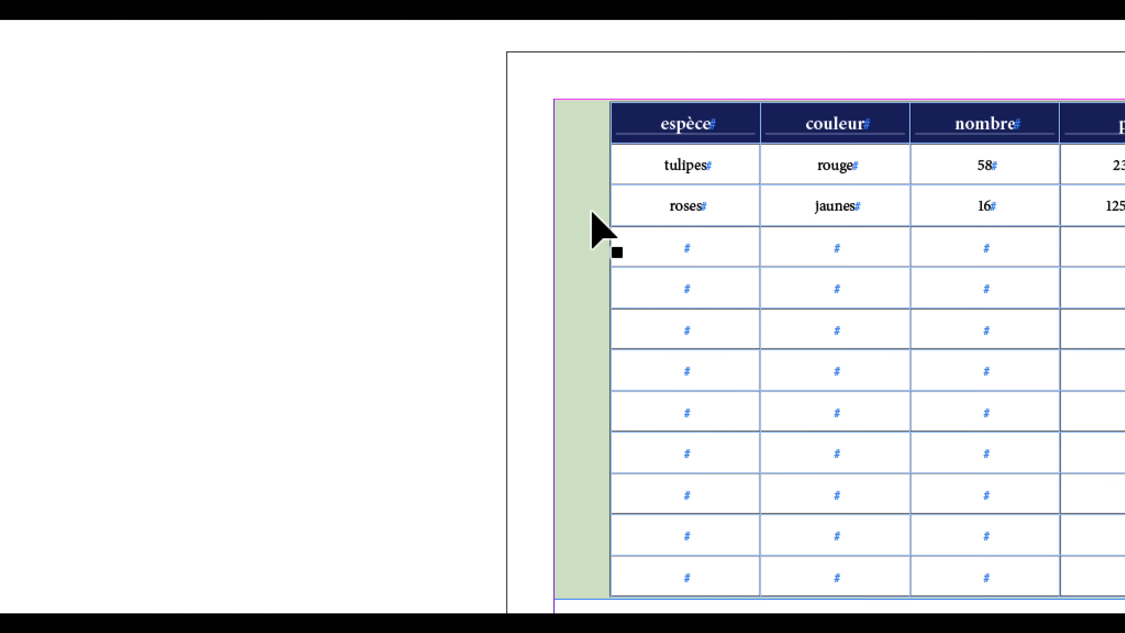
Select the green table frame on page 1 and display the Styles d'objet panel beside the page.
left_click(592, 212)
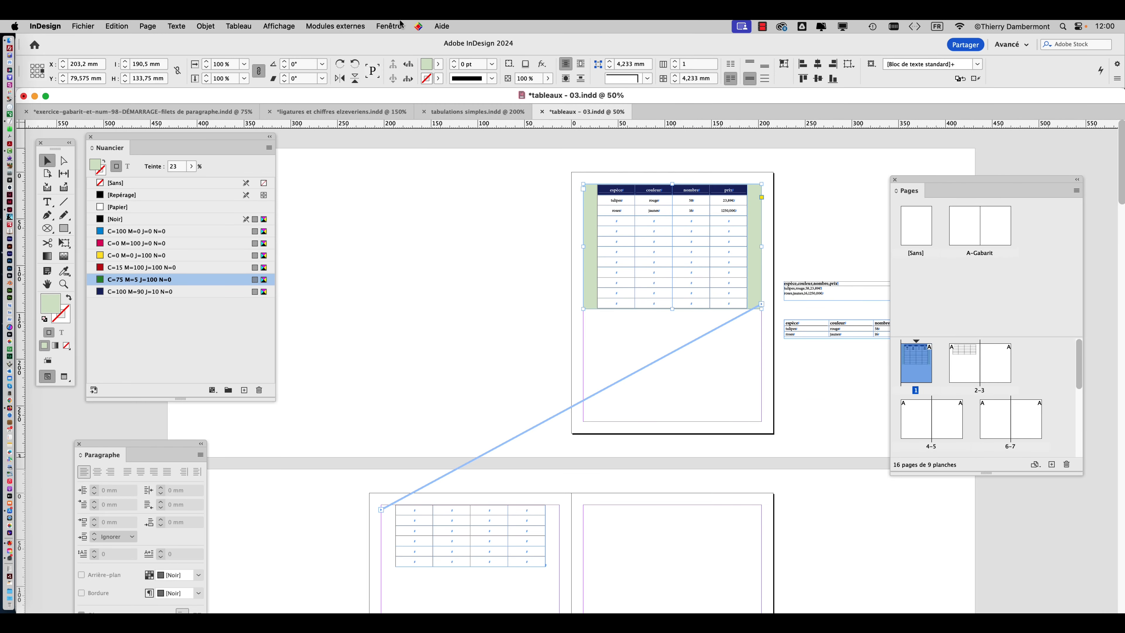
left_click(400, 24)
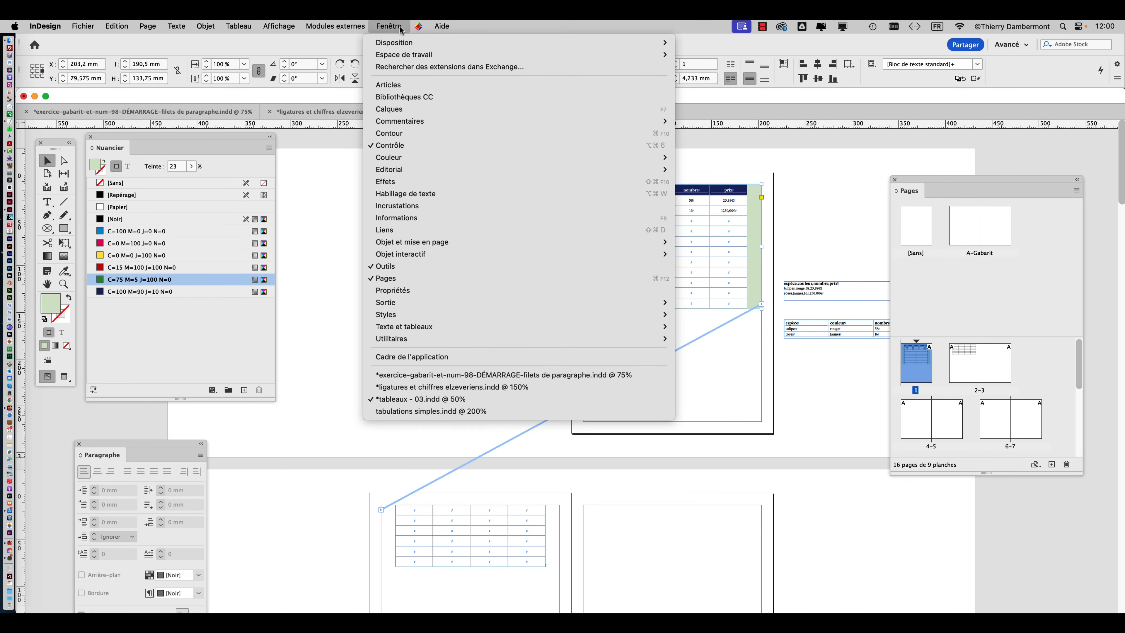
mouse_move(423, 317)
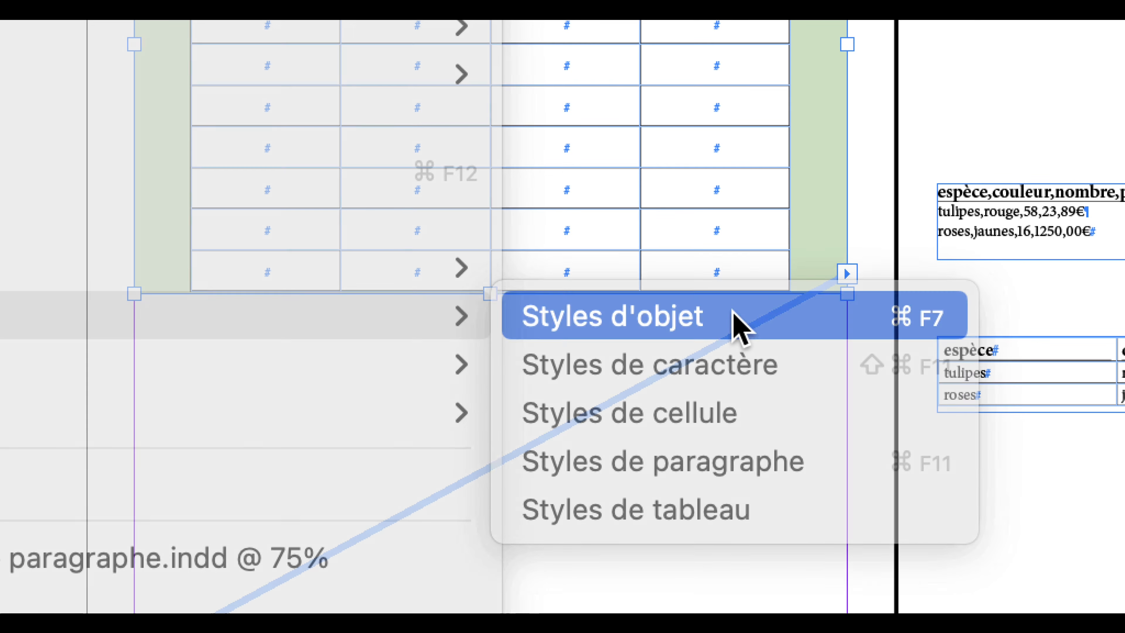
left_click(733, 312)
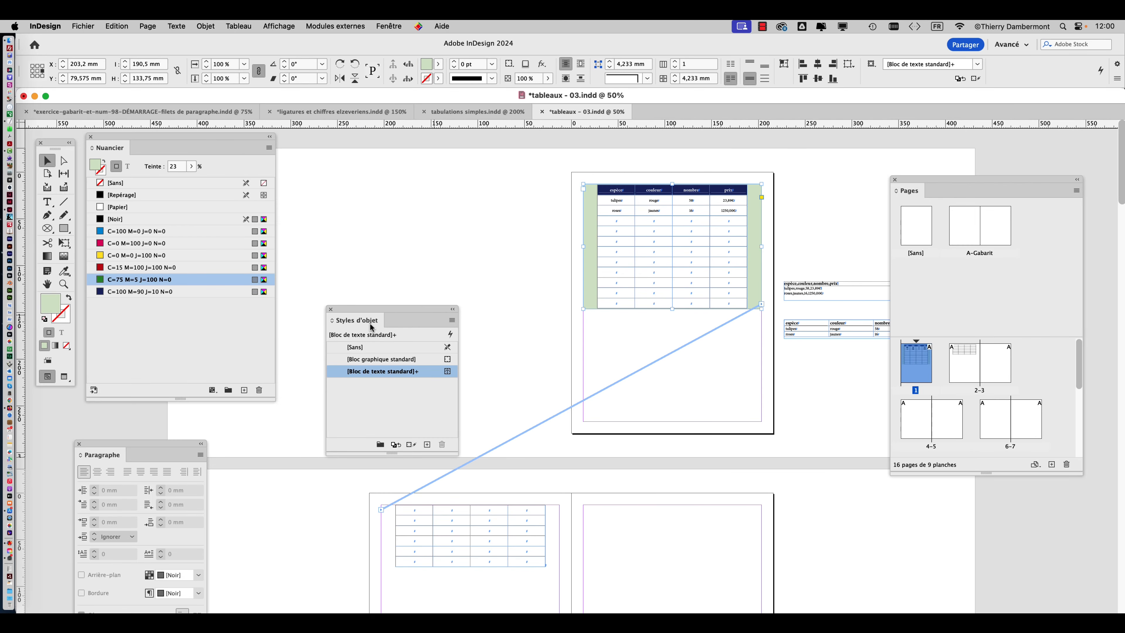
left_click_drag(371, 326, 407, 209)
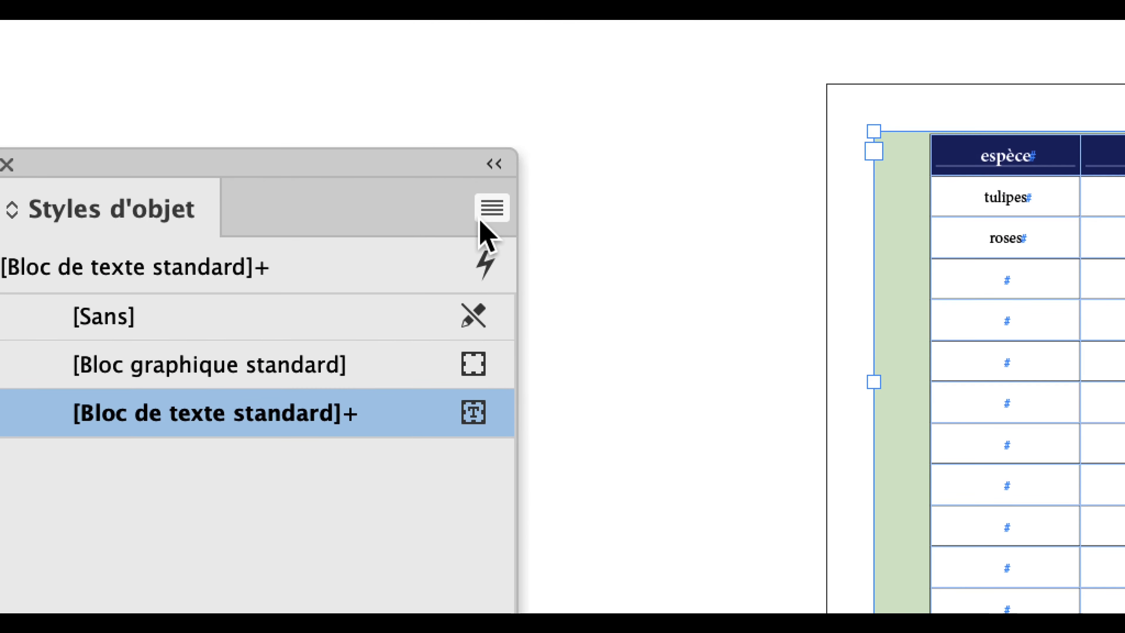
Create a new object style from the green frame with Appliquer le style à la sélection enabled.
left_click(482, 215)
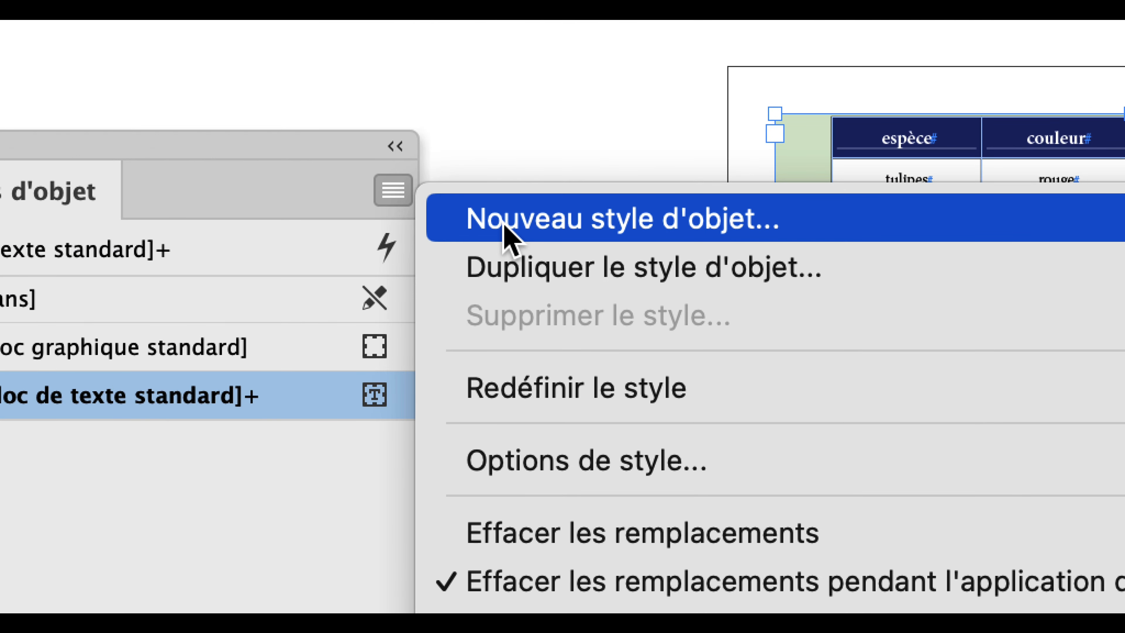
left_click(504, 220)
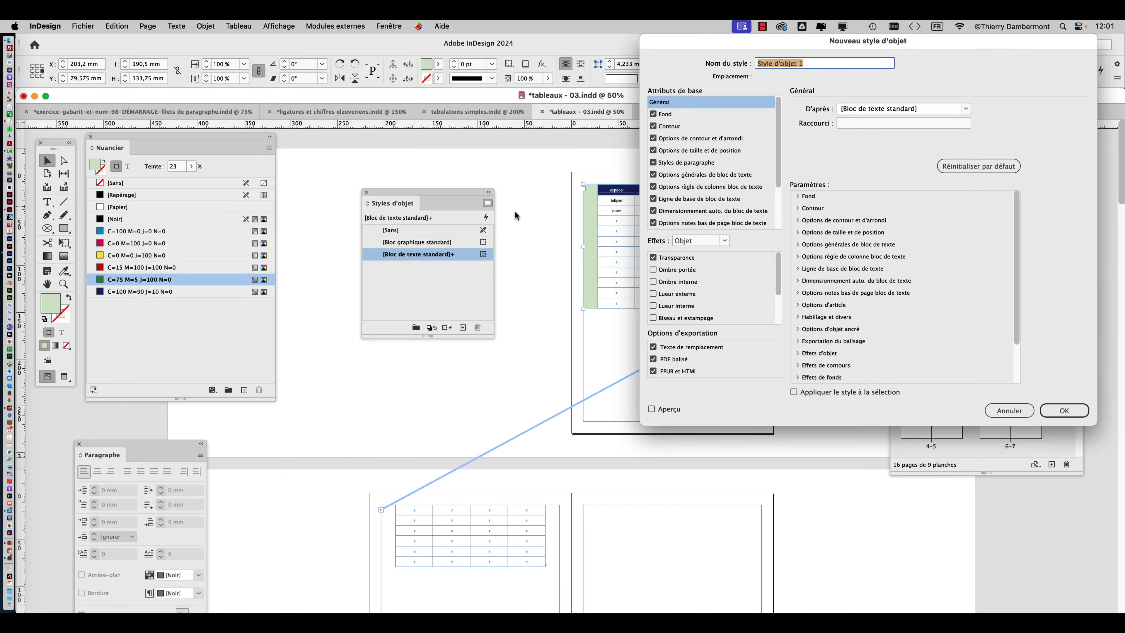
left_click_drag(703, 39, 219, 38)
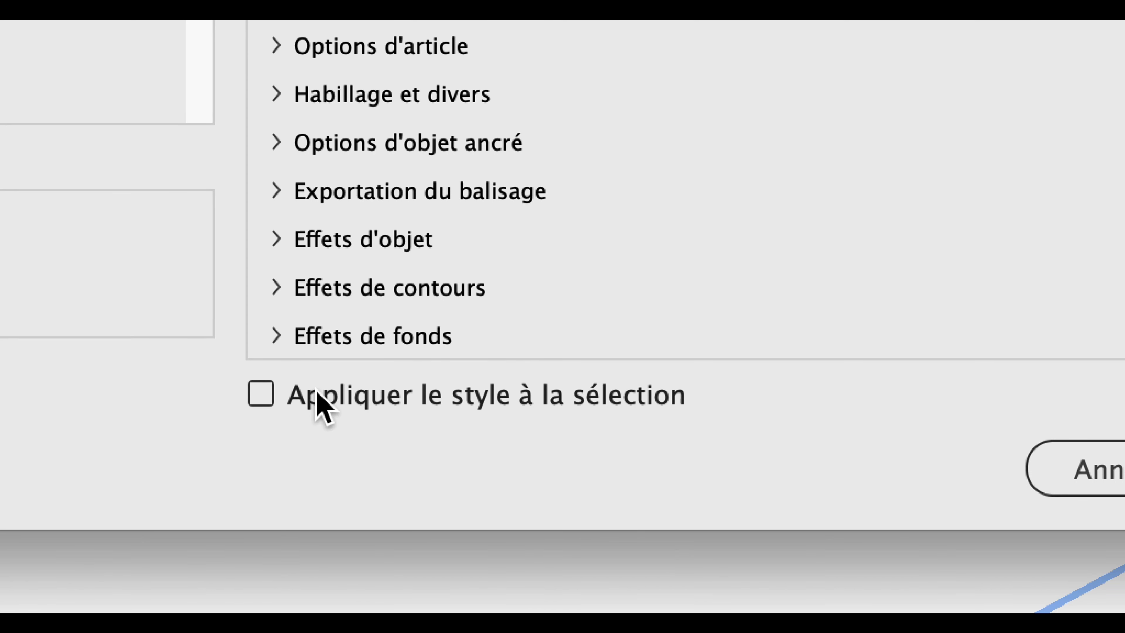
left_click(317, 393)
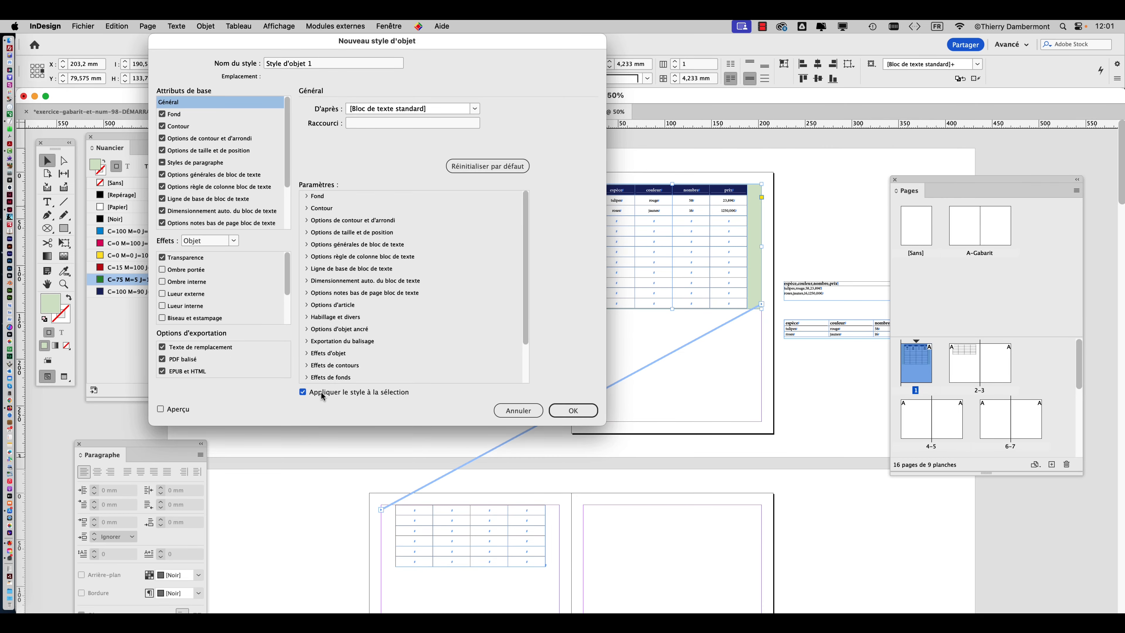
left_click(591, 412)
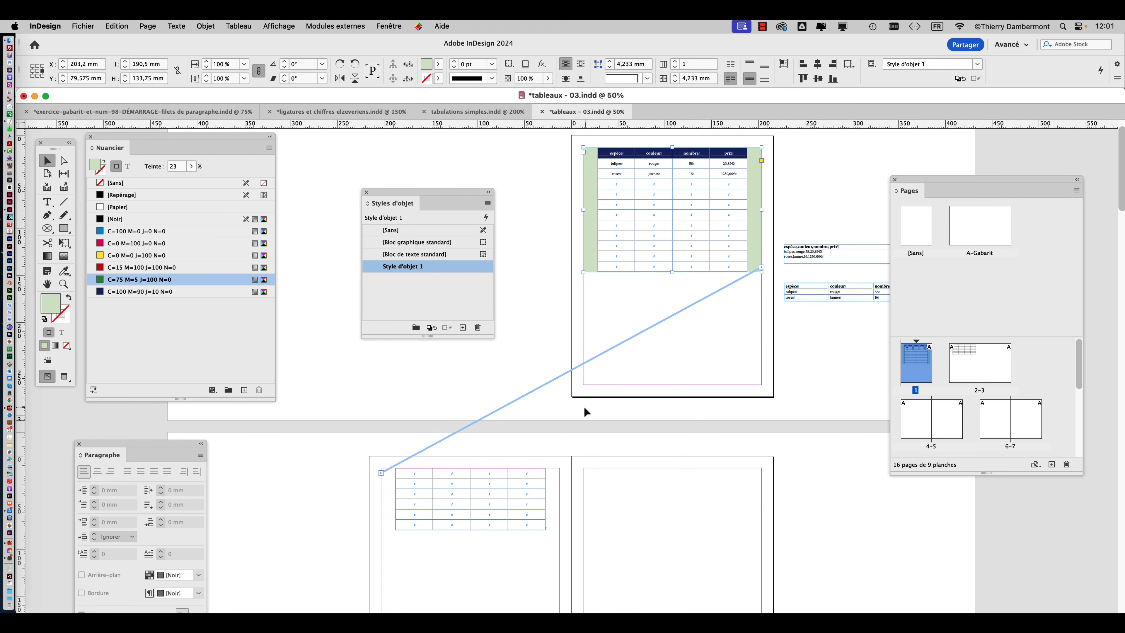
Apply the Style d'objet 1 object style to the threaded text frame on page 2 and examine both frames.
scroll(392, 483, "down", 4)
left_click(385, 465)
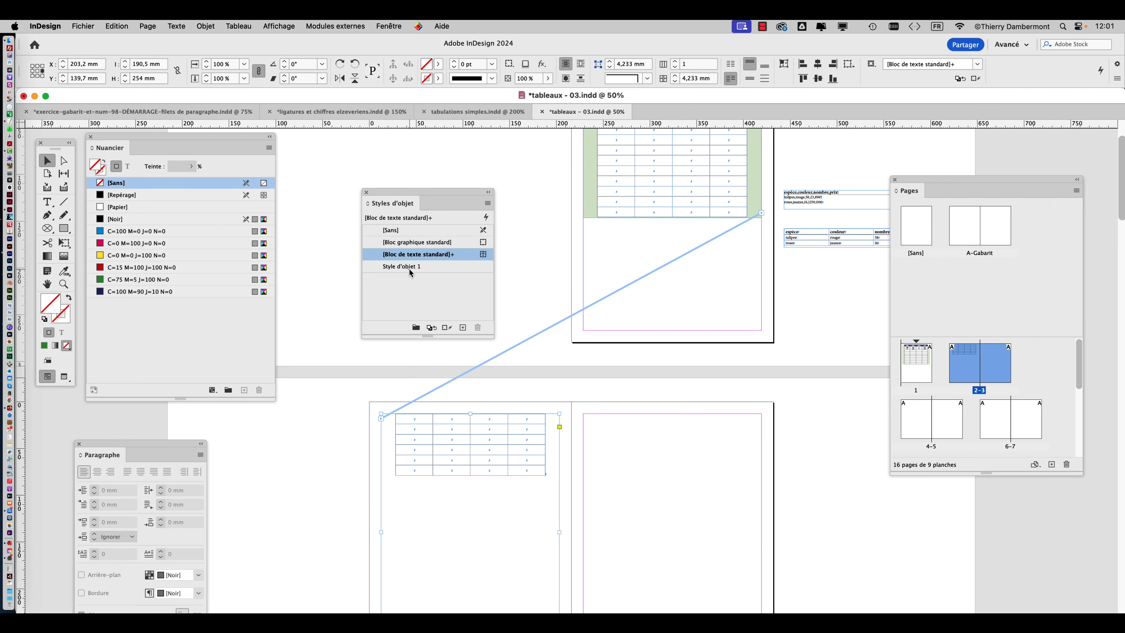
left_click(410, 270)
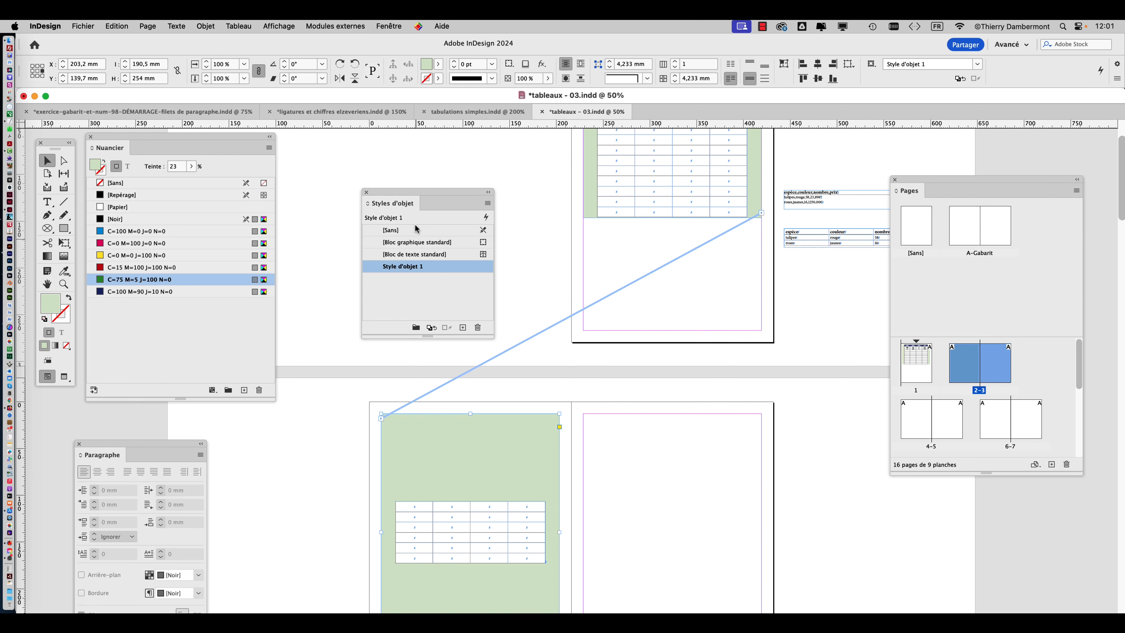
scroll(547, 399, "down", 4)
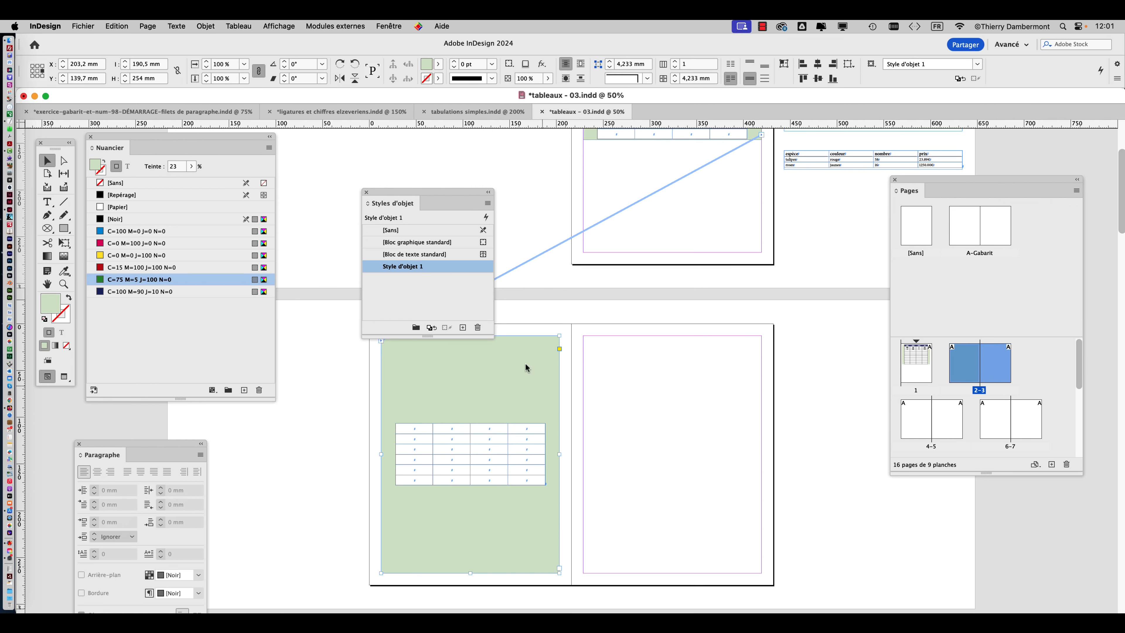
left_click_drag(418, 188, 331, 142)
scroll(649, 348, "up", 6)
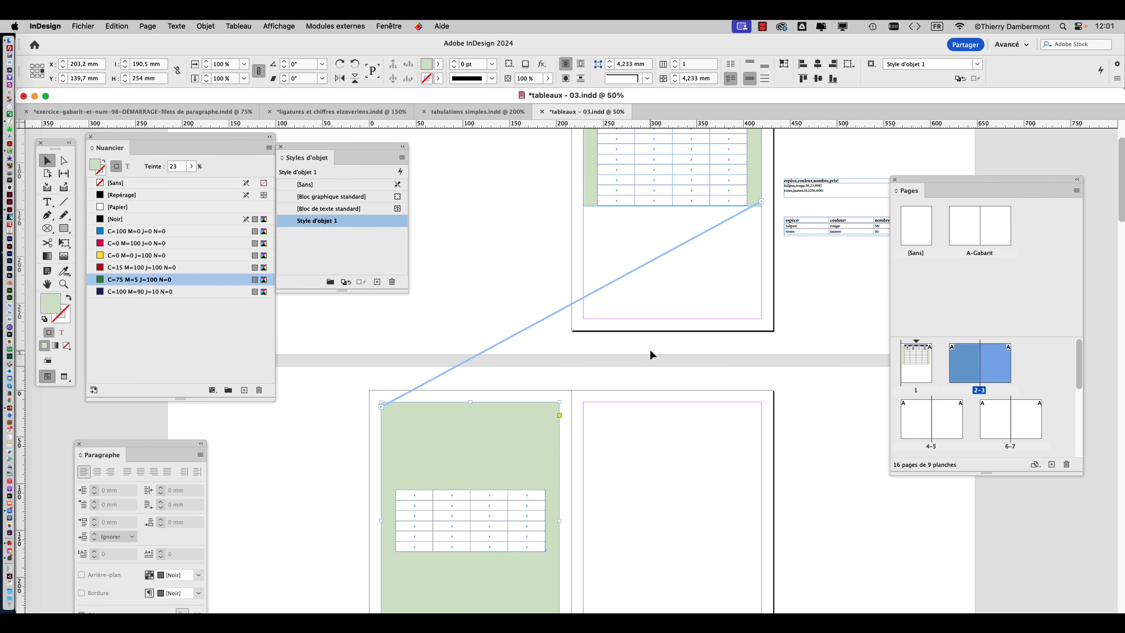
scroll(650, 351, "down", 3)
Undo the object style's application to the page 2 frame and the creation of the style.
key("super+z")
key("super+z")
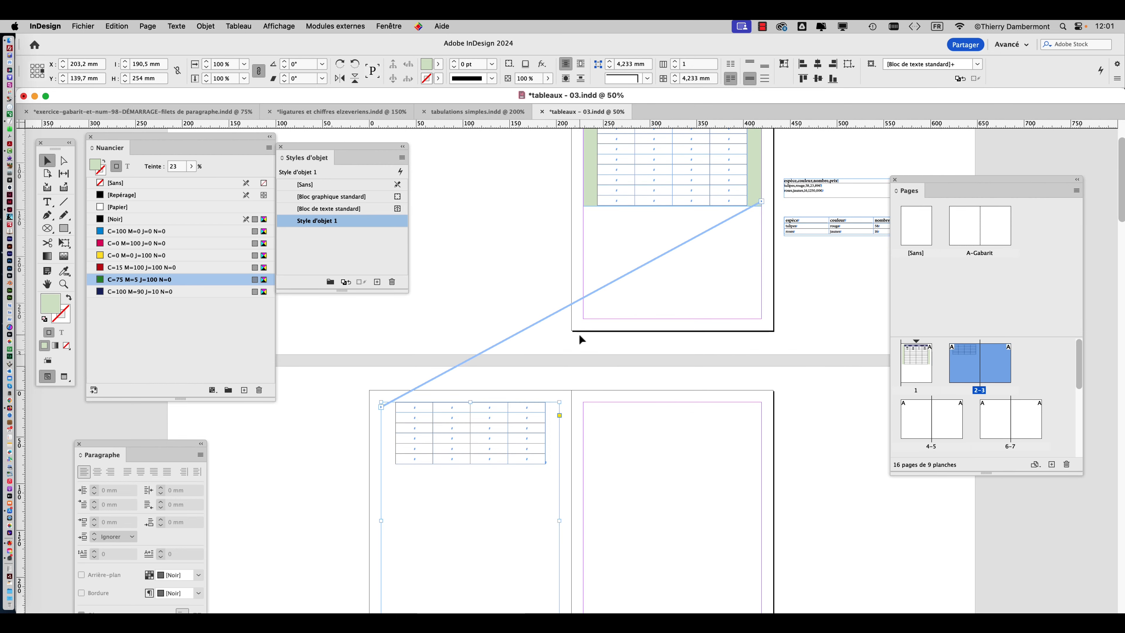
key("super+z")
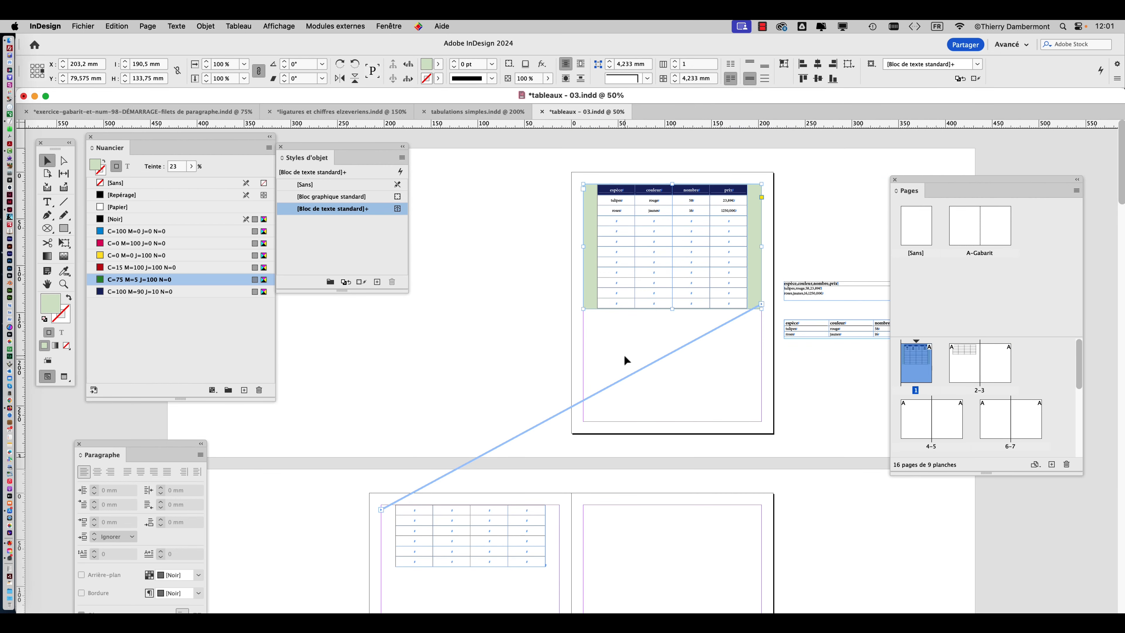
Reselect the green table frame on page 1 and place the Styles d'objet panel closer to it.
left_click(488, 296)
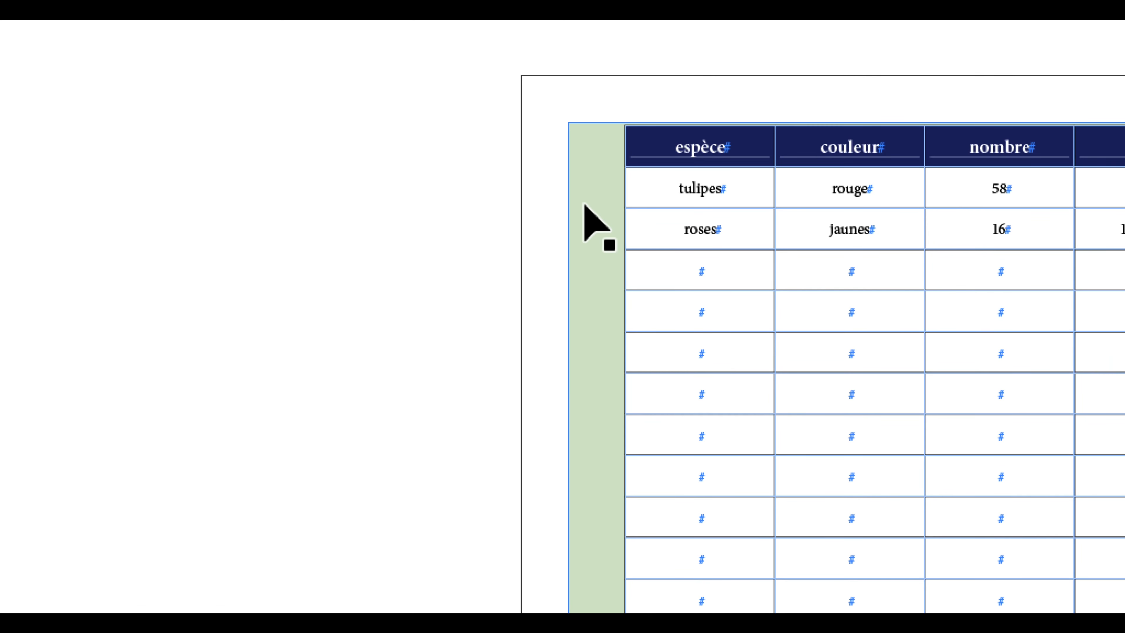
left_click(593, 205)
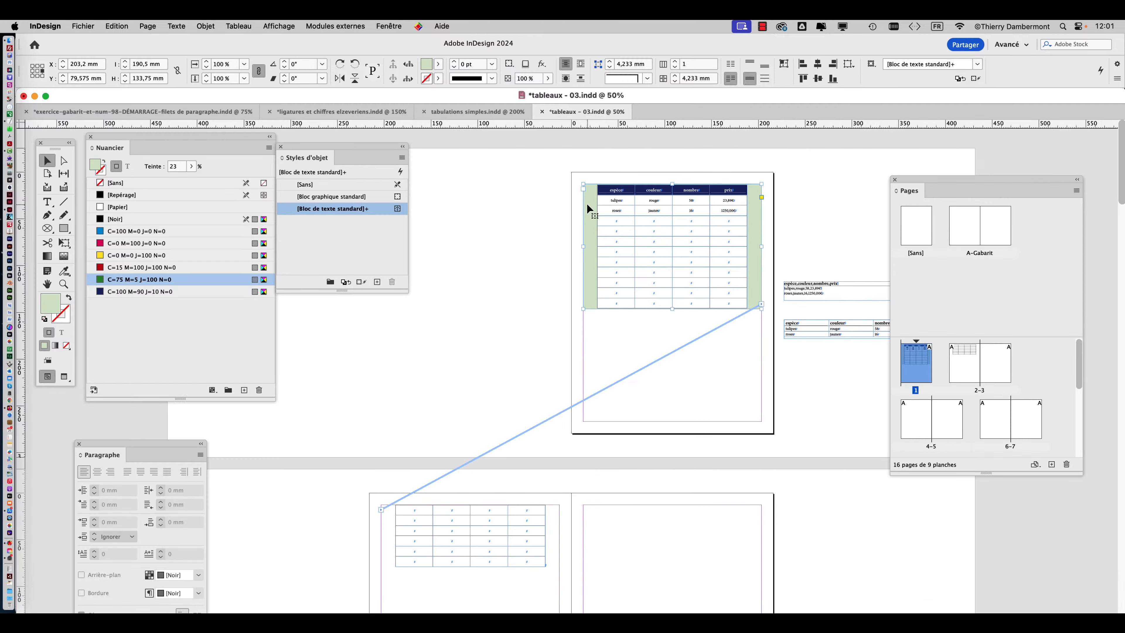
left_click_drag(361, 146, 437, 176)
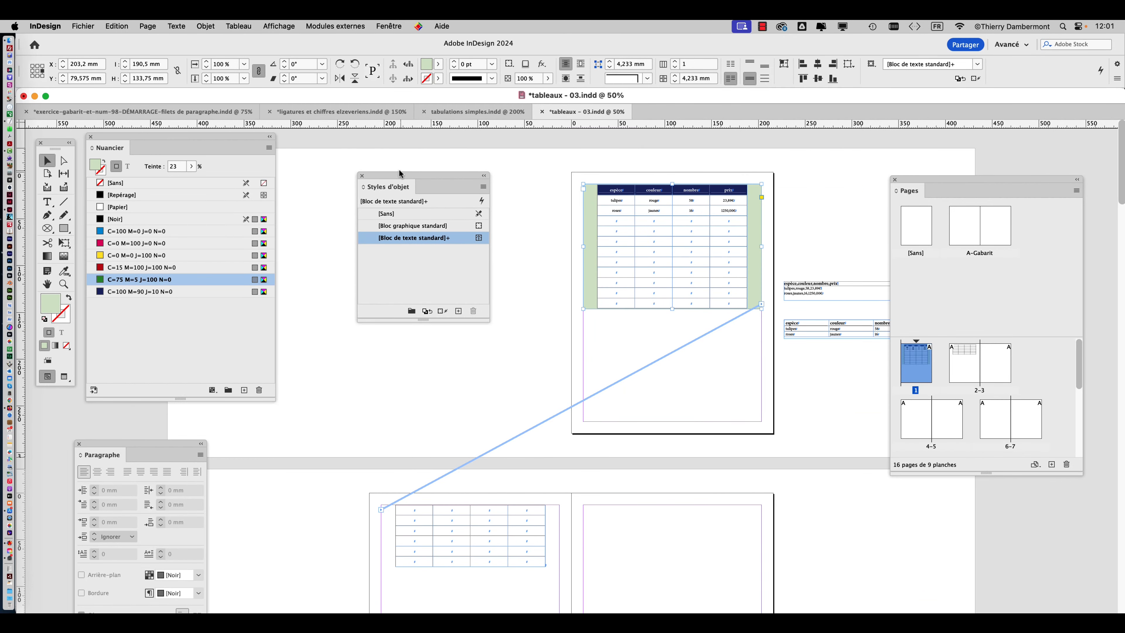
left_click(389, 26)
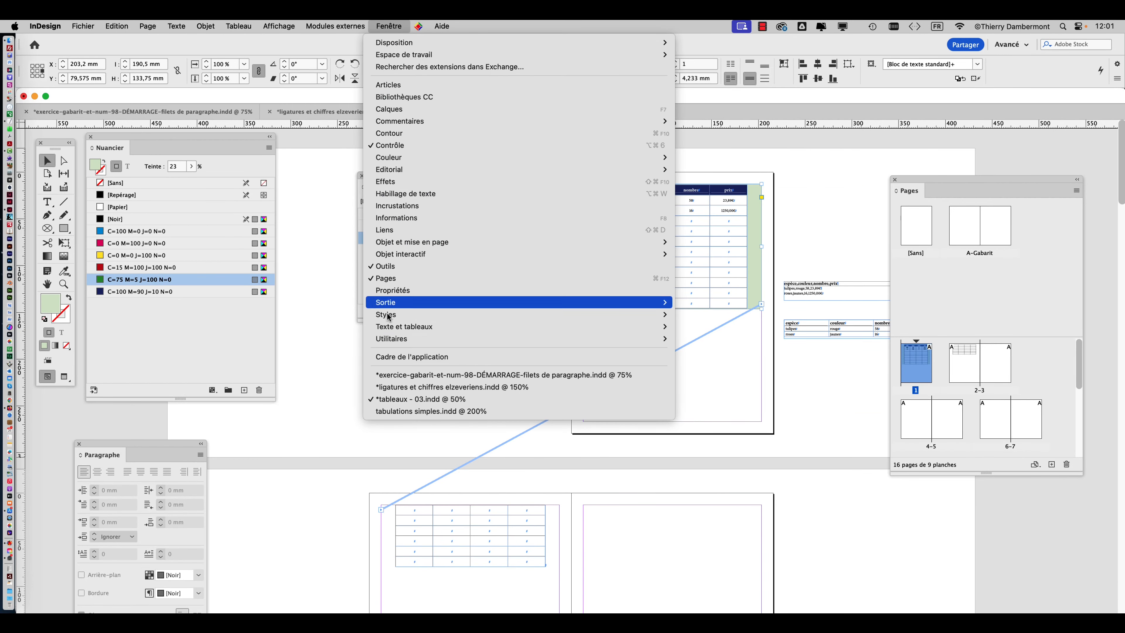
left_click(322, 180)
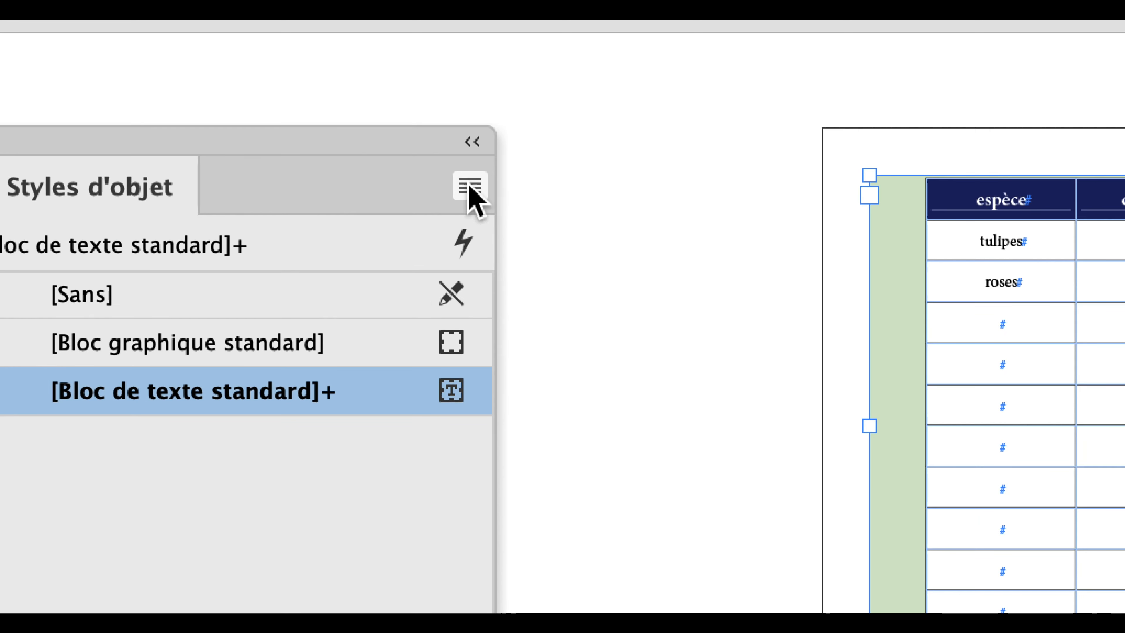
Create a new object style based on the green frame and apply it to that selected frame.
left_click(704, 219)
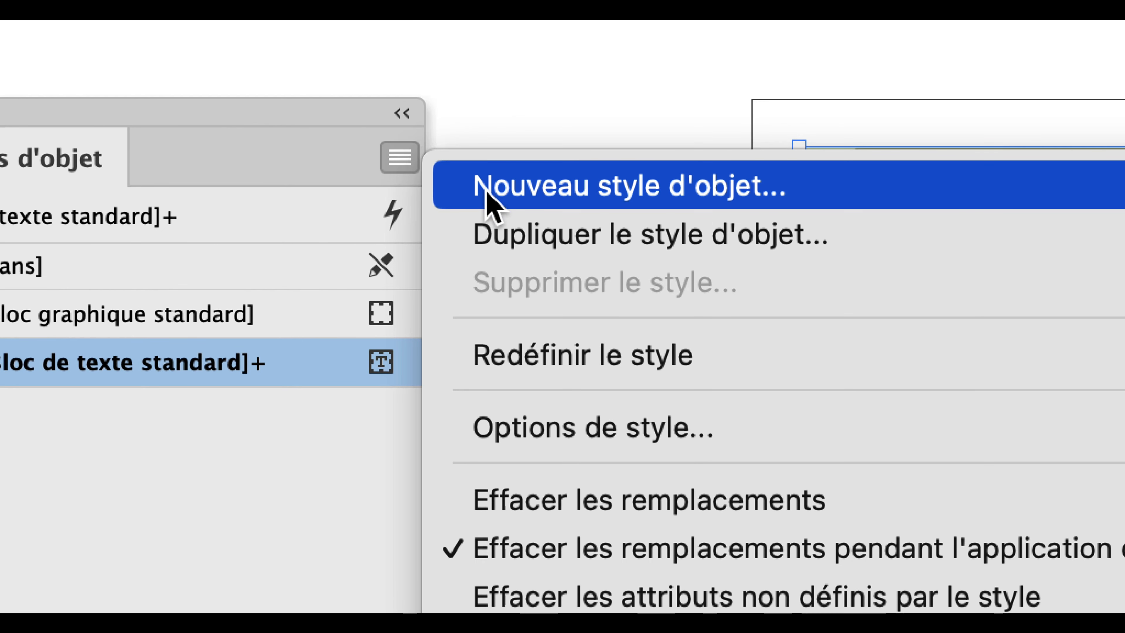
left_click(490, 202)
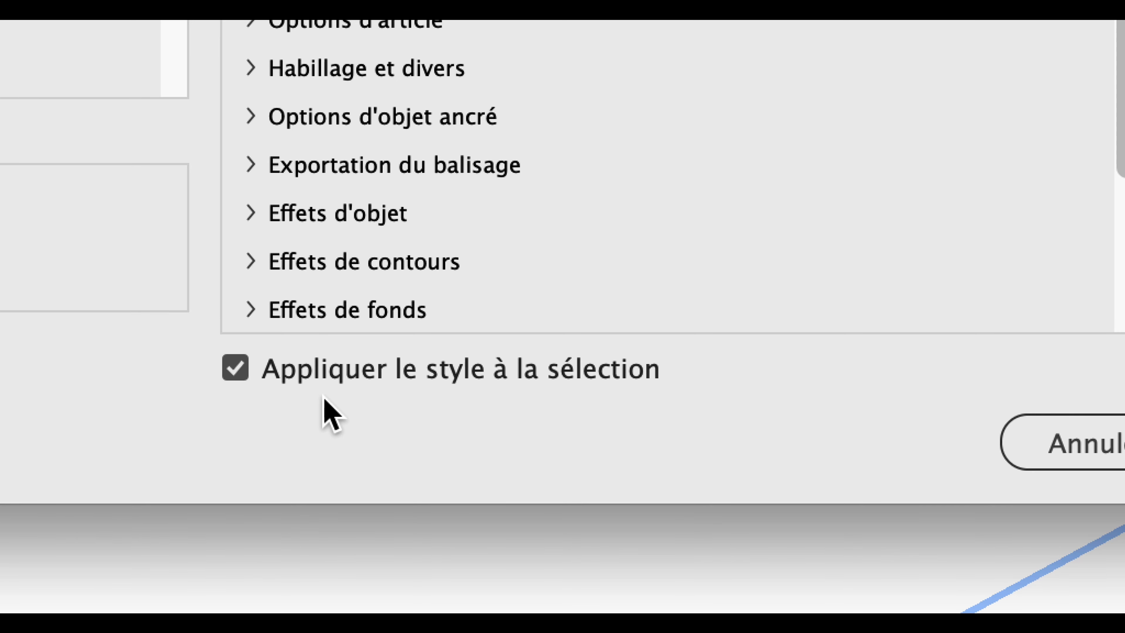
left_click(315, 373)
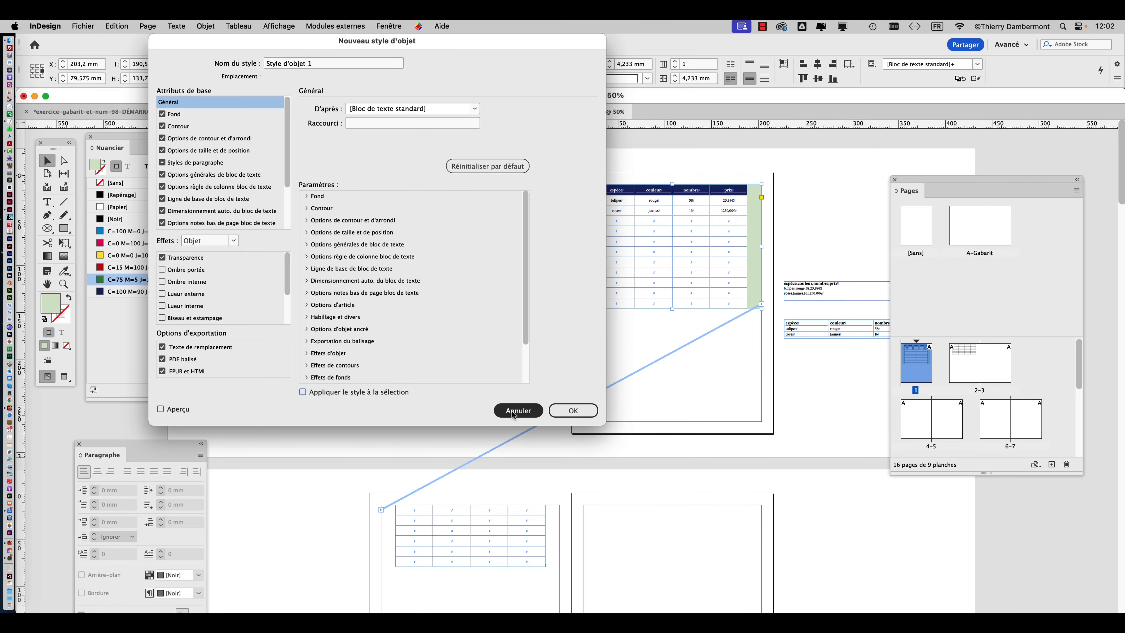
left_click(573, 411)
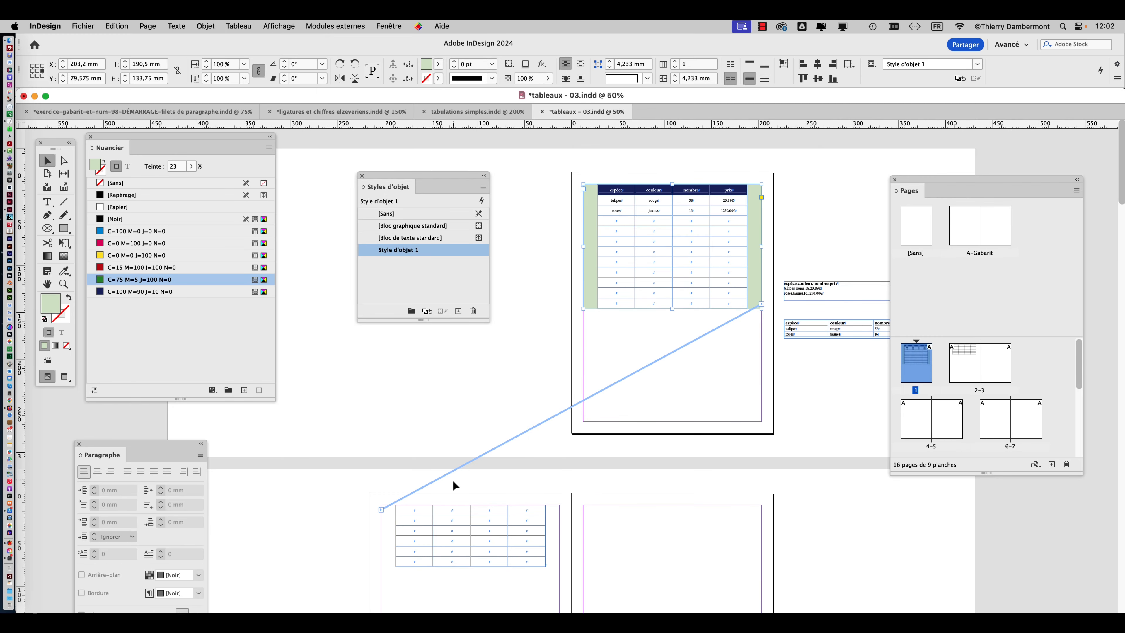
Apply the Style d'objet 1 object style to the threaded text frame on page 2.
scroll(453, 480, "down", 2)
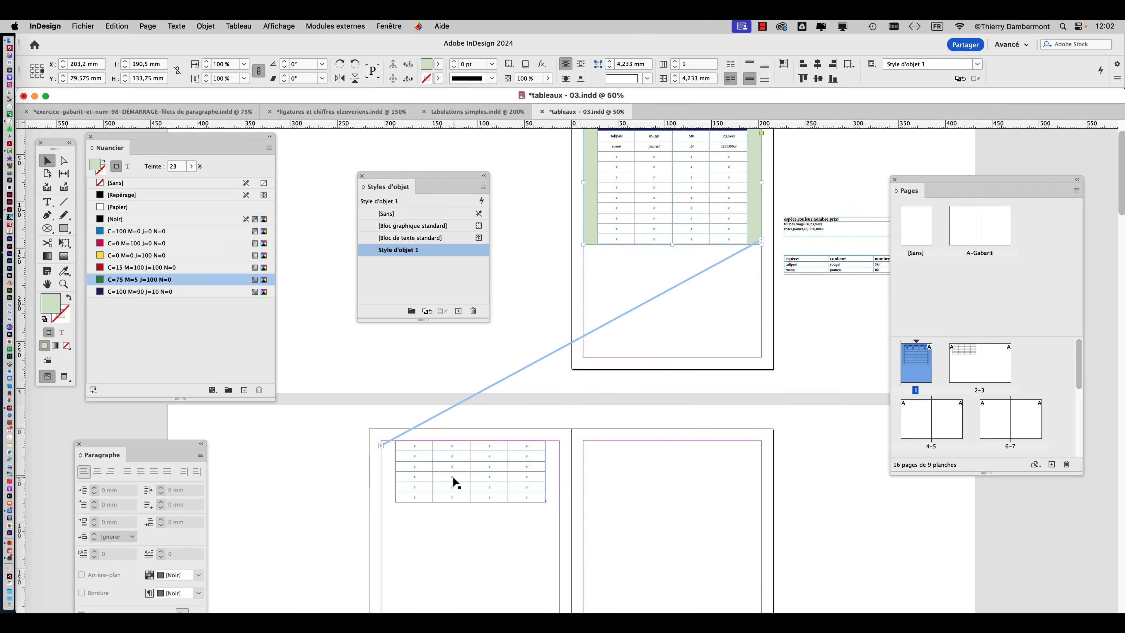
scroll(452, 476, "down", 1)
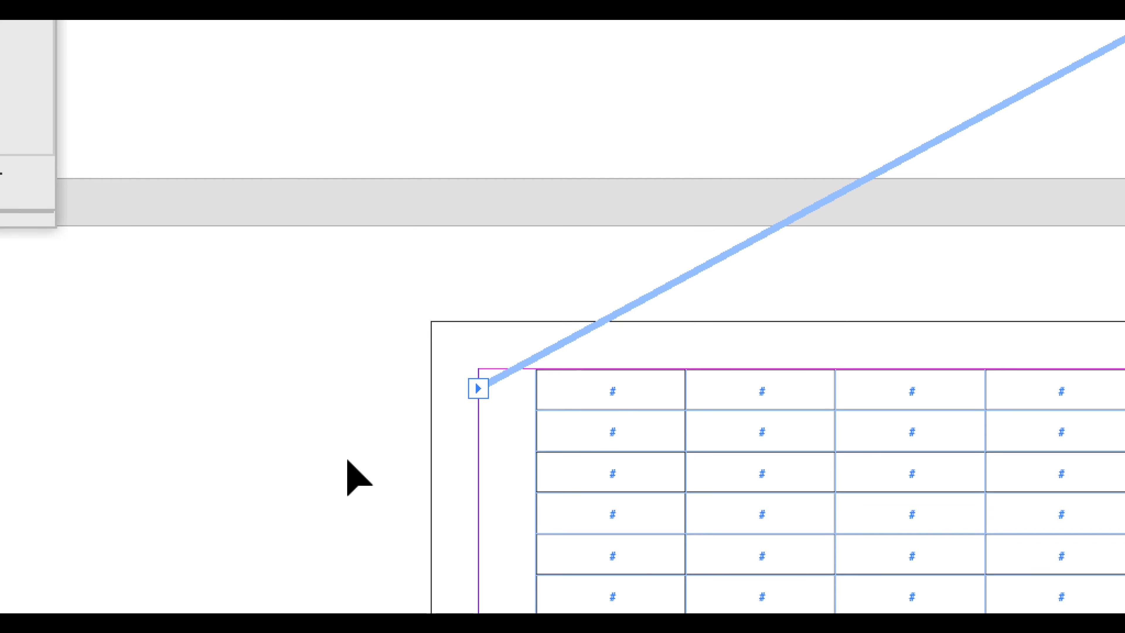
left_click(347, 459)
left_click(375, 462)
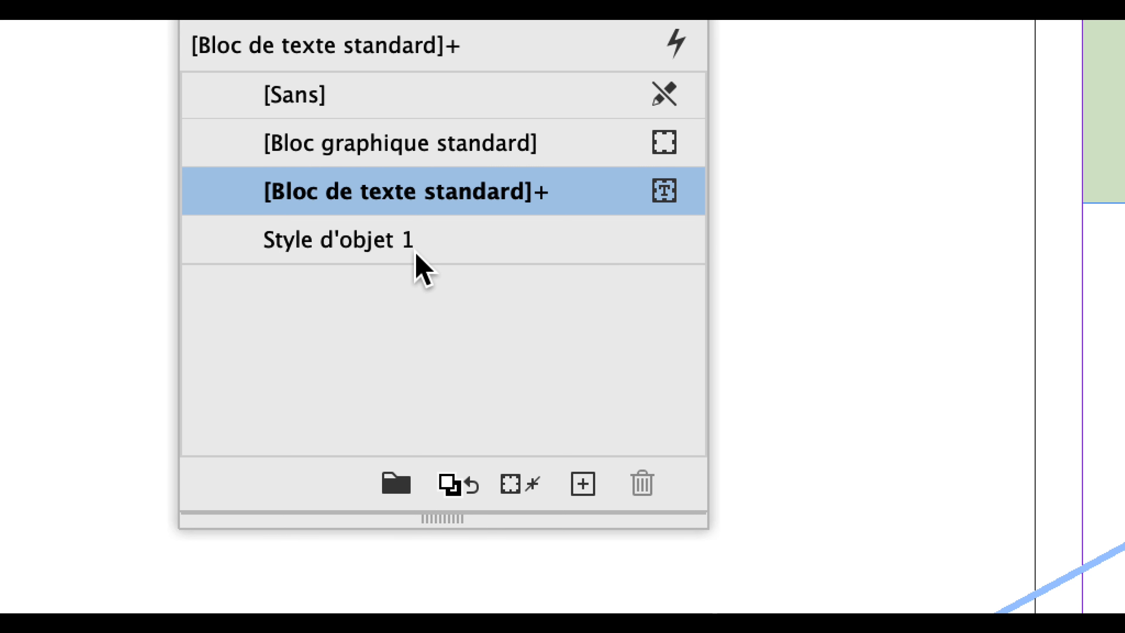
left_click(415, 241)
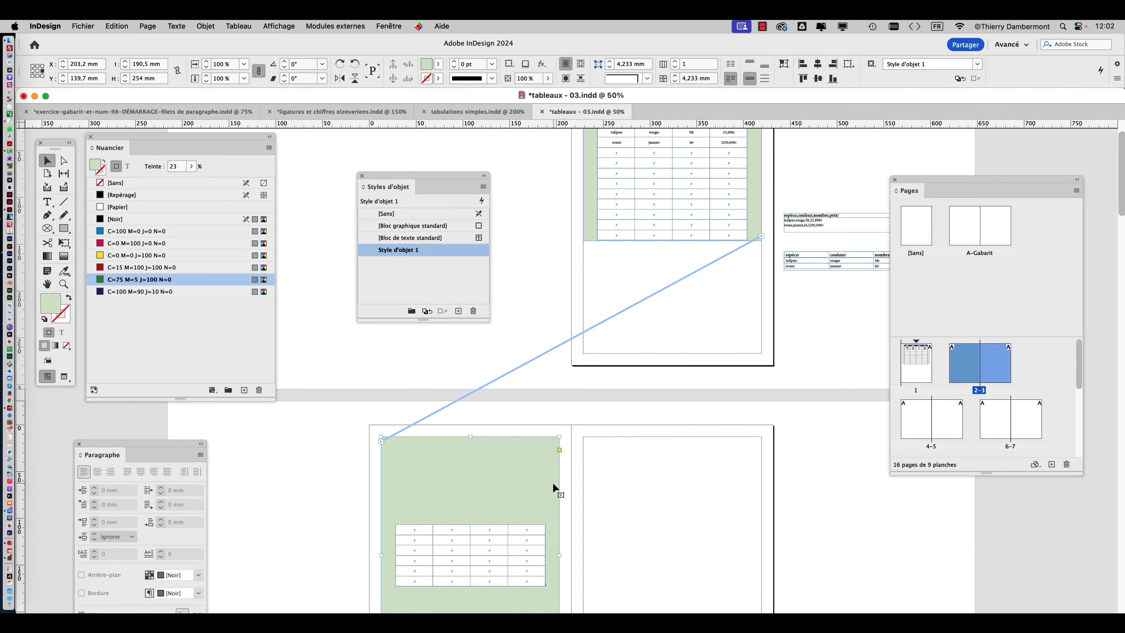
scroll(552, 483, "down", 3)
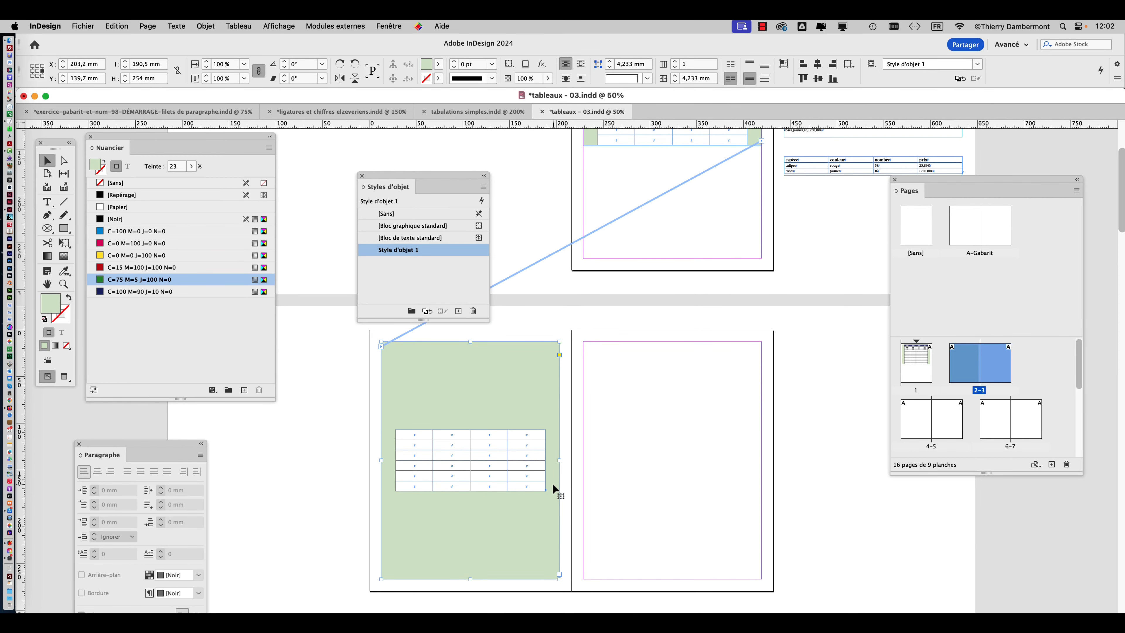
Move the Styles d'objet panel clear of the threaded frames and deselect the page 2 frame.
left_click_drag(405, 175, 352, 145)
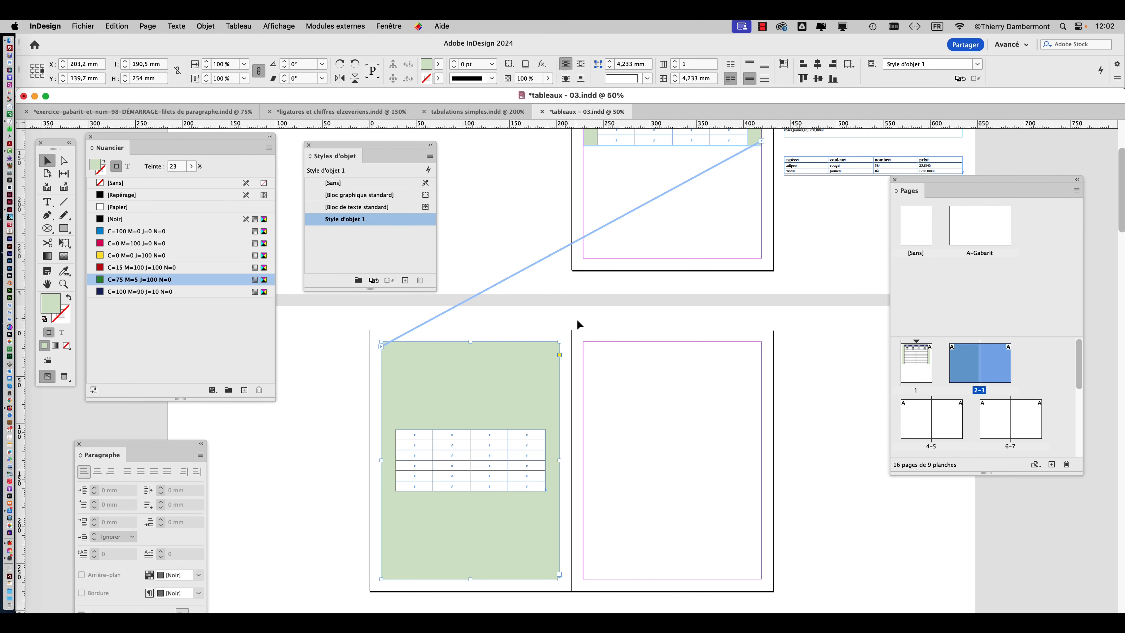
scroll(579, 324, "down", 2)
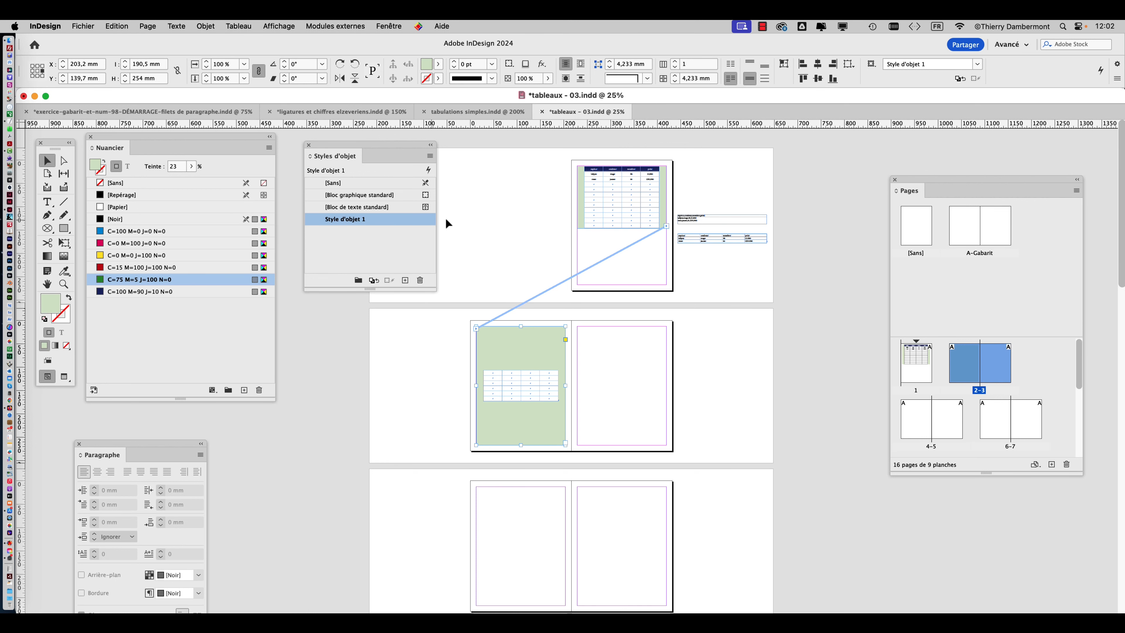
left_click(457, 211)
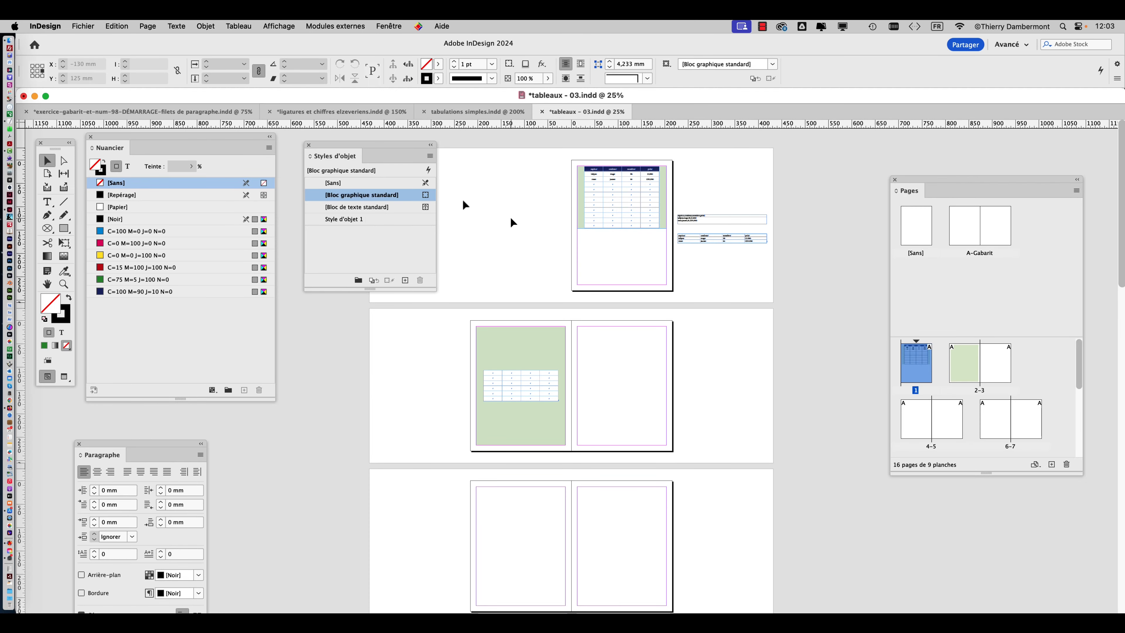
Edit Style d'objet 1 with the preview enabled and change its fill colour to C=0 M=0 J=100 N=0.
left_click(385, 220)
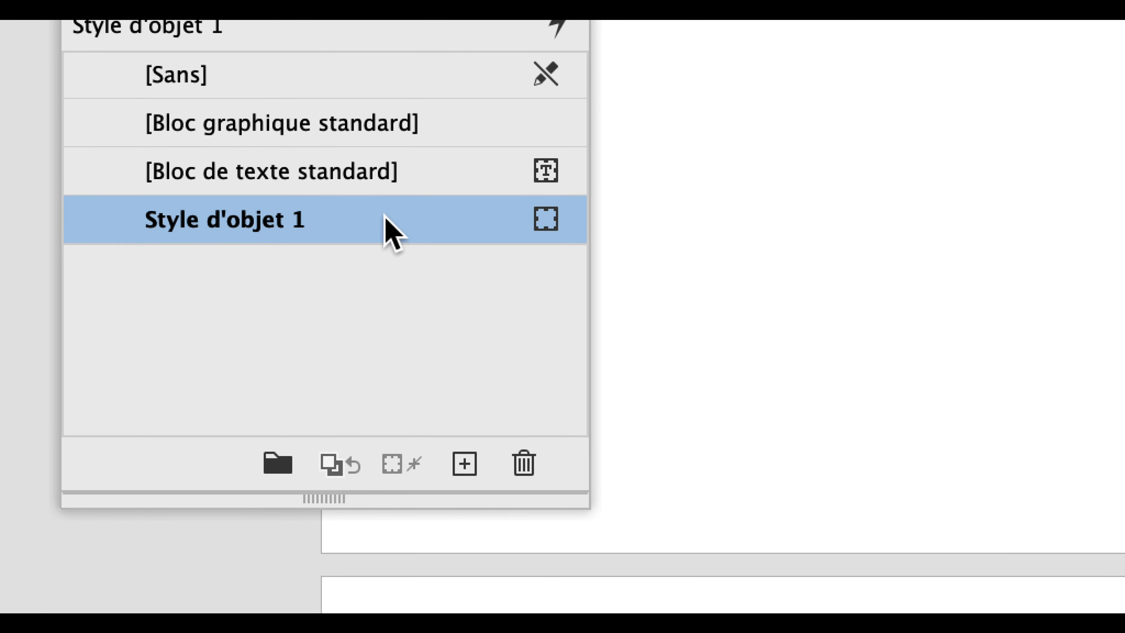
right_click(383, 228)
left_click(394, 231)
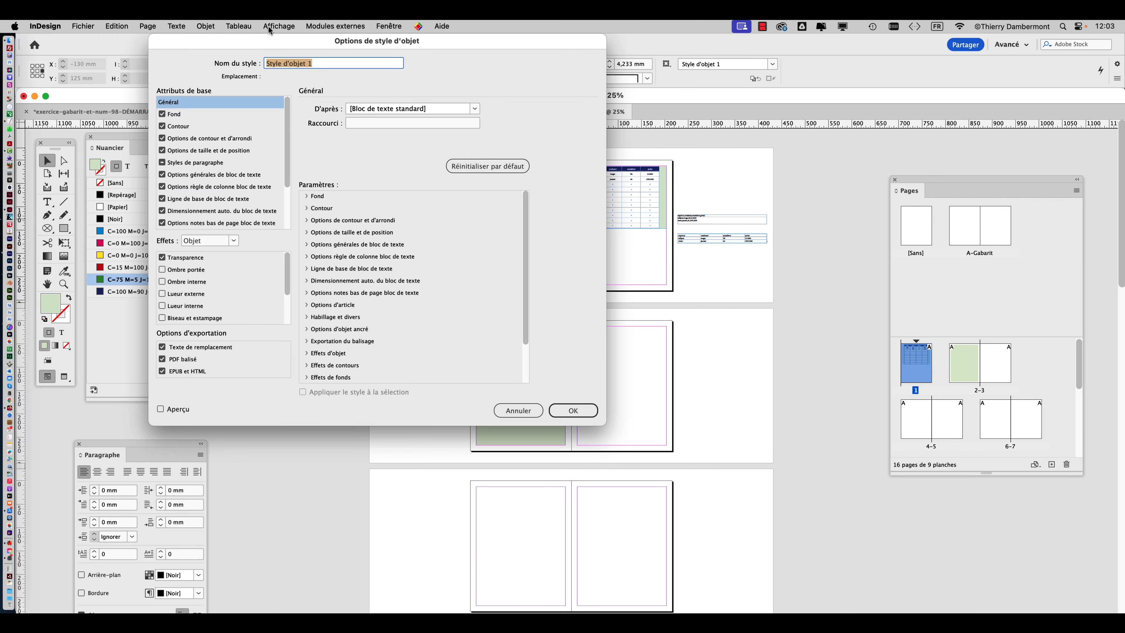
left_click_drag(270, 40, 800, 53)
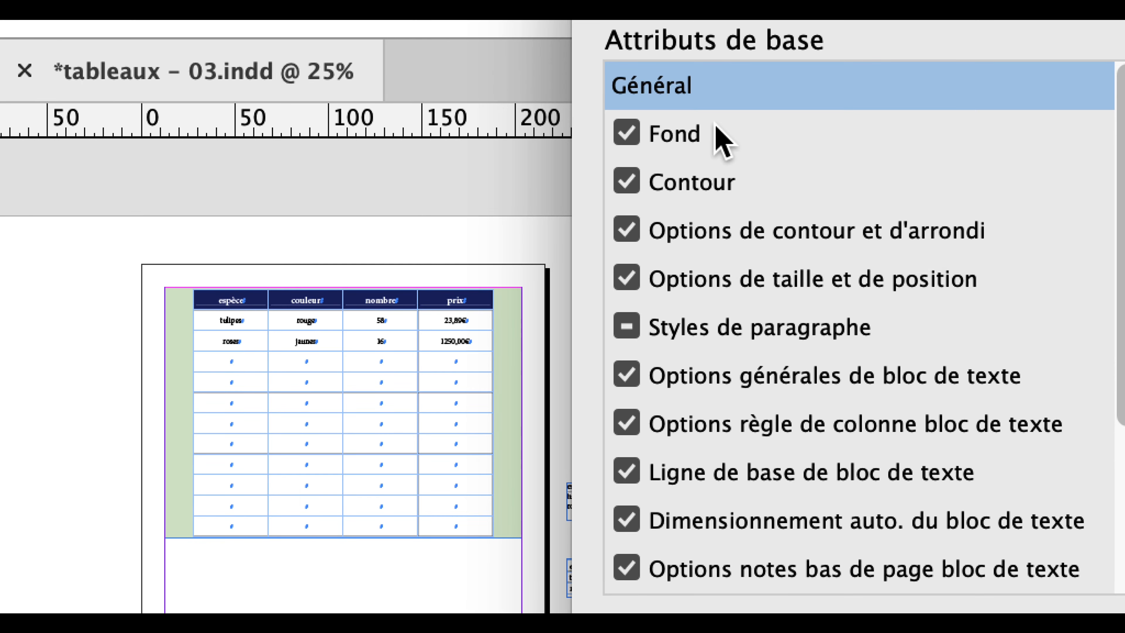
left_click(722, 140)
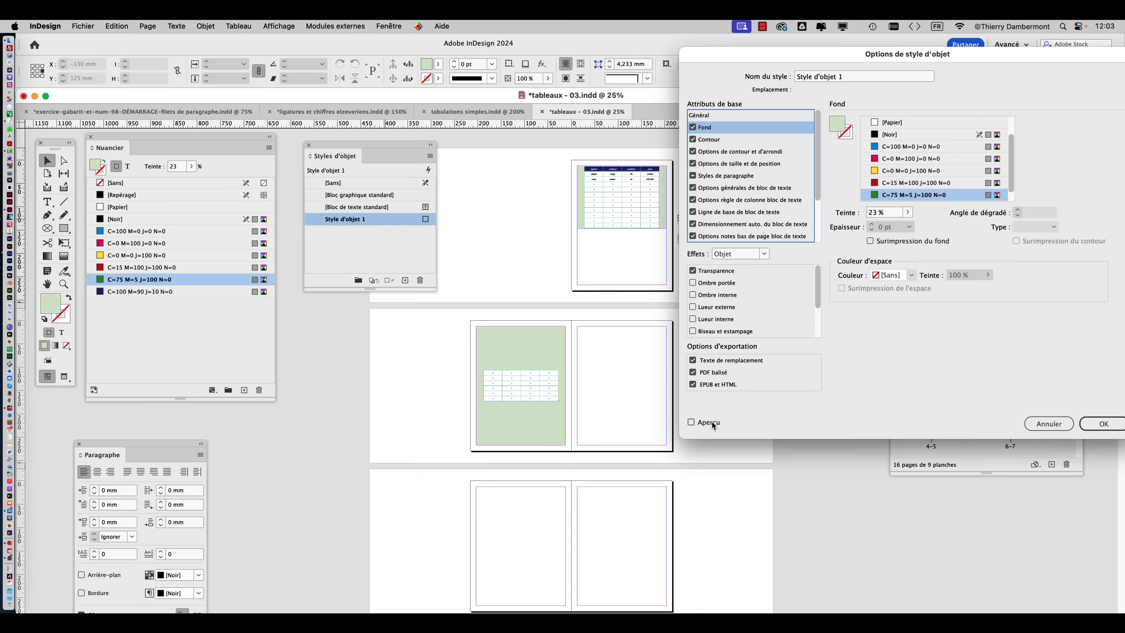
left_click(711, 422)
left_click(896, 183)
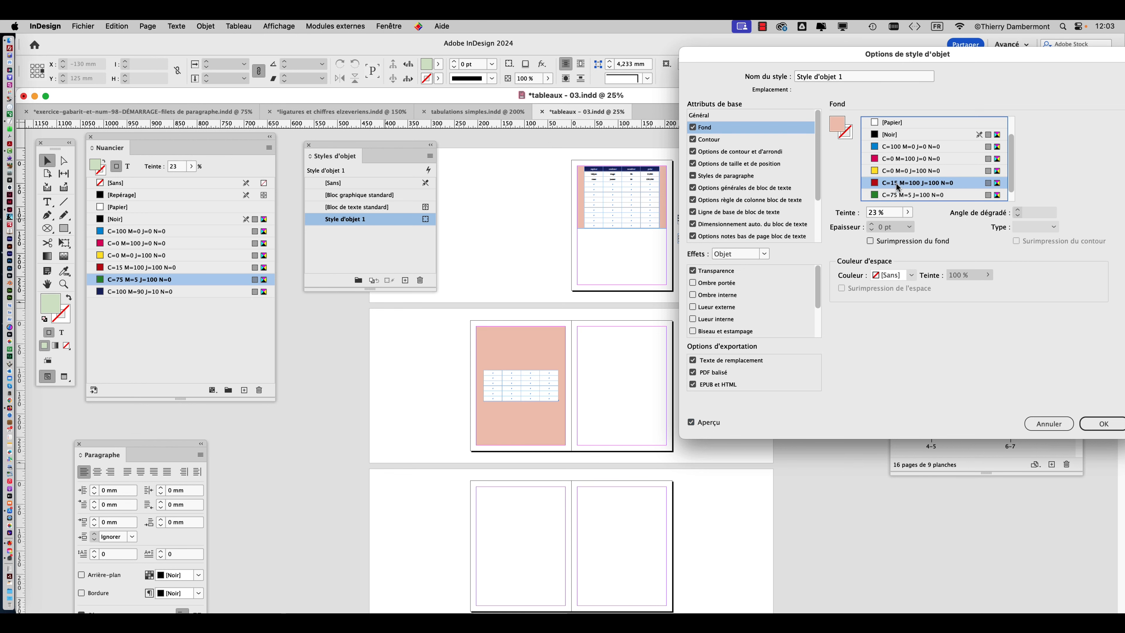
left_click(895, 171)
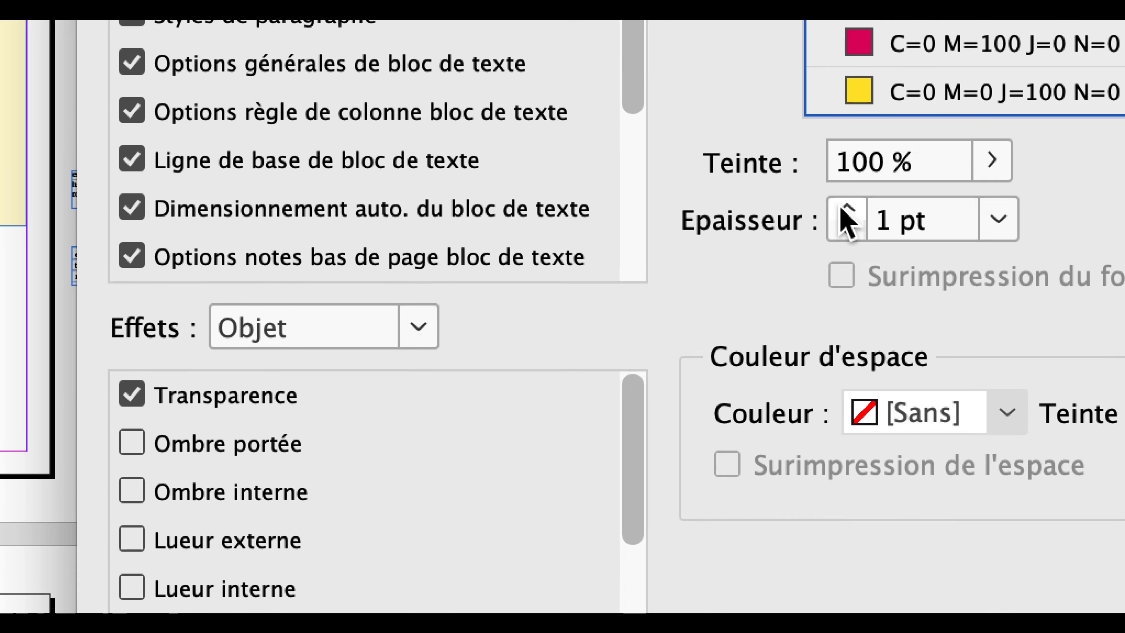
Give the object style a solid C=100 M=0 J=0 N=0 stroke with a weight of 4 pt.
left_click(783, 372)
left_click(783, 372)
left_click(783, 371)
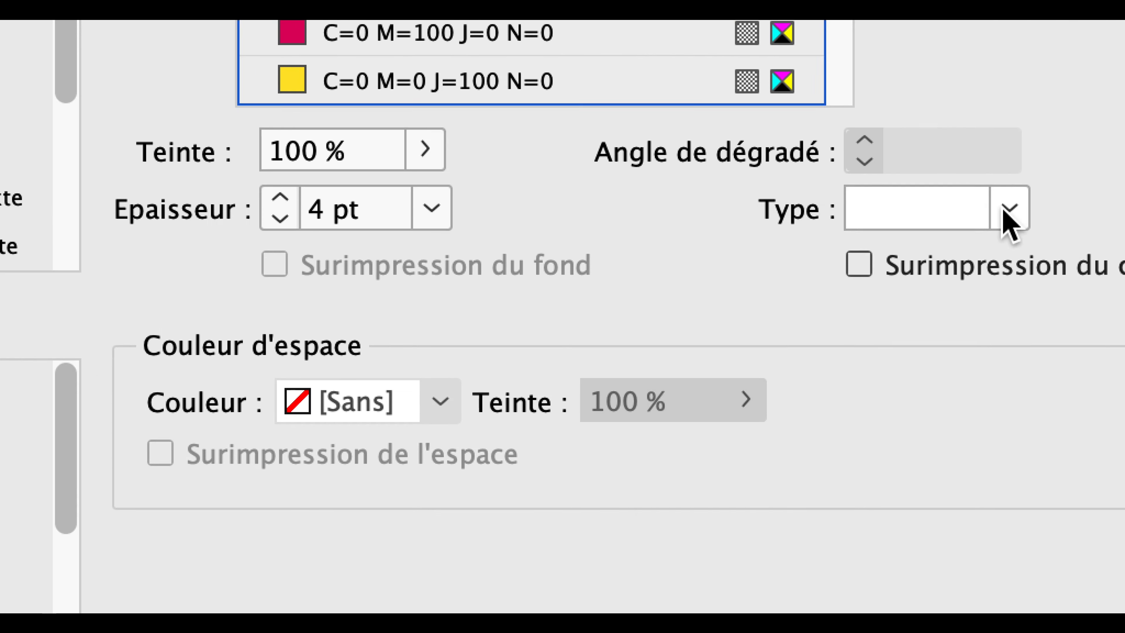
left_click(1005, 213)
left_click(1007, 217)
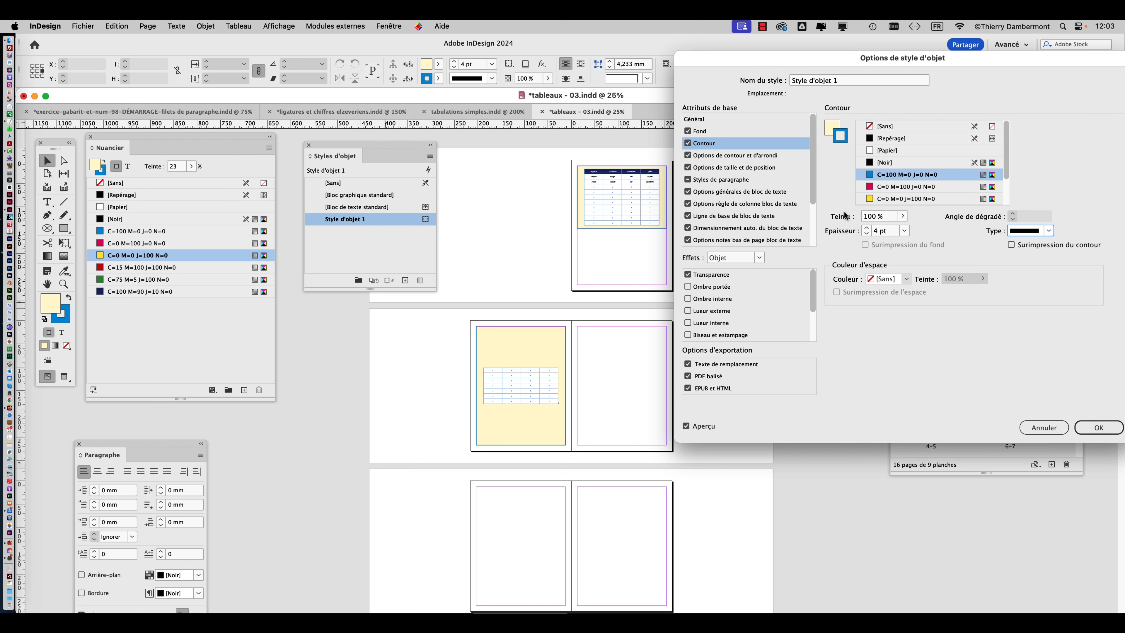
Increase the object style's stroke weight to 10 pt and accept the style options.
left_click(866, 227)
left_click(866, 228)
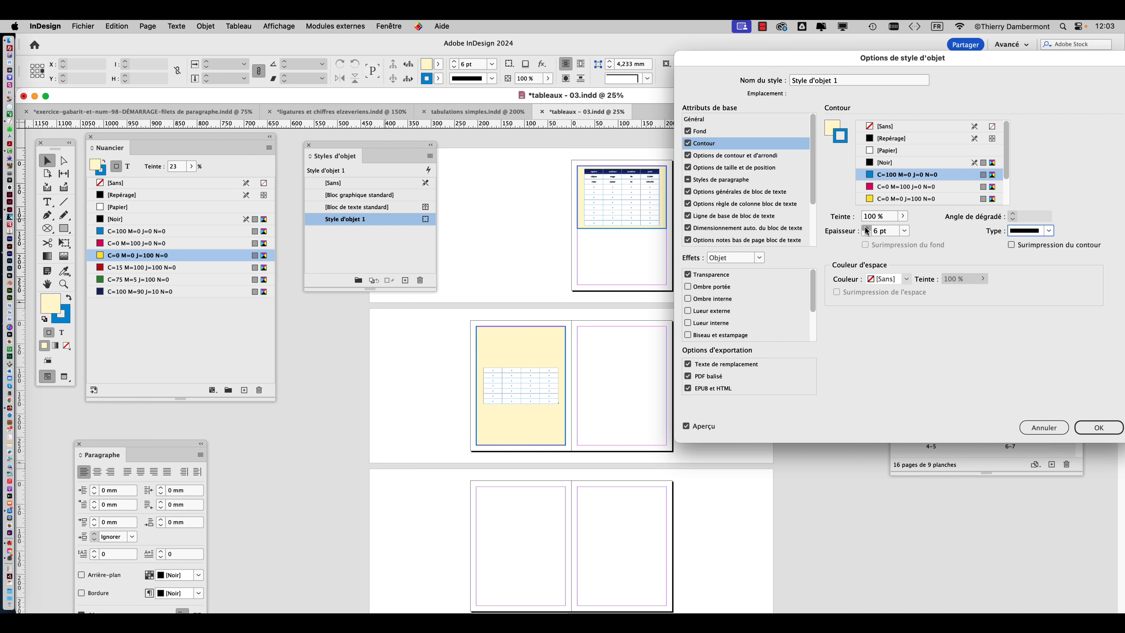
left_click(866, 228)
left_click(866, 228)
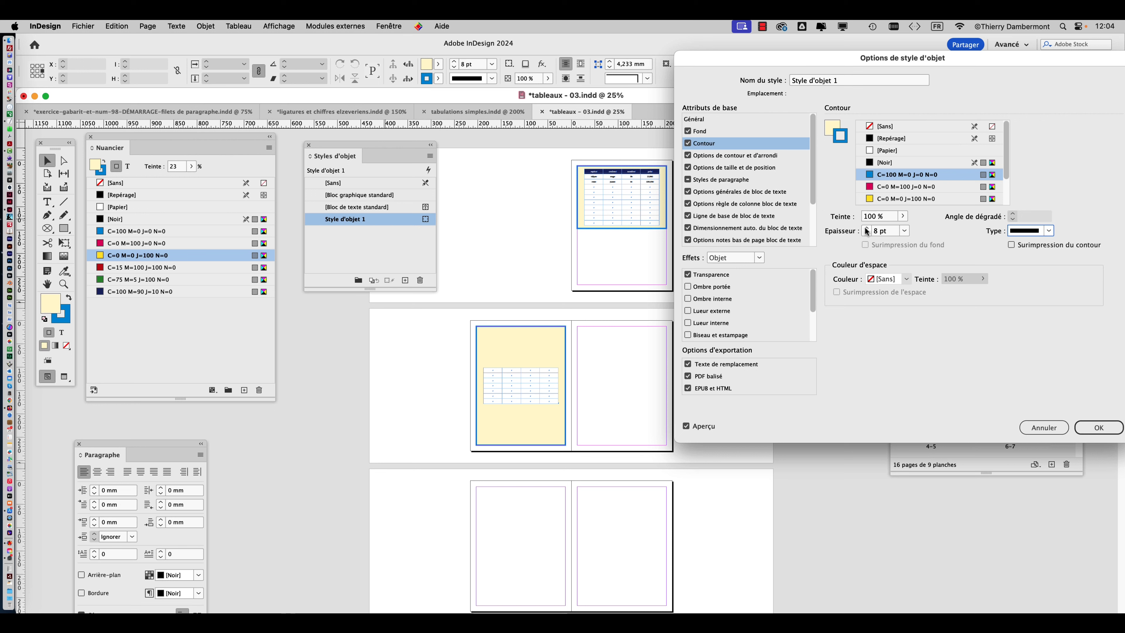
left_click(865, 228)
left_click(866, 229)
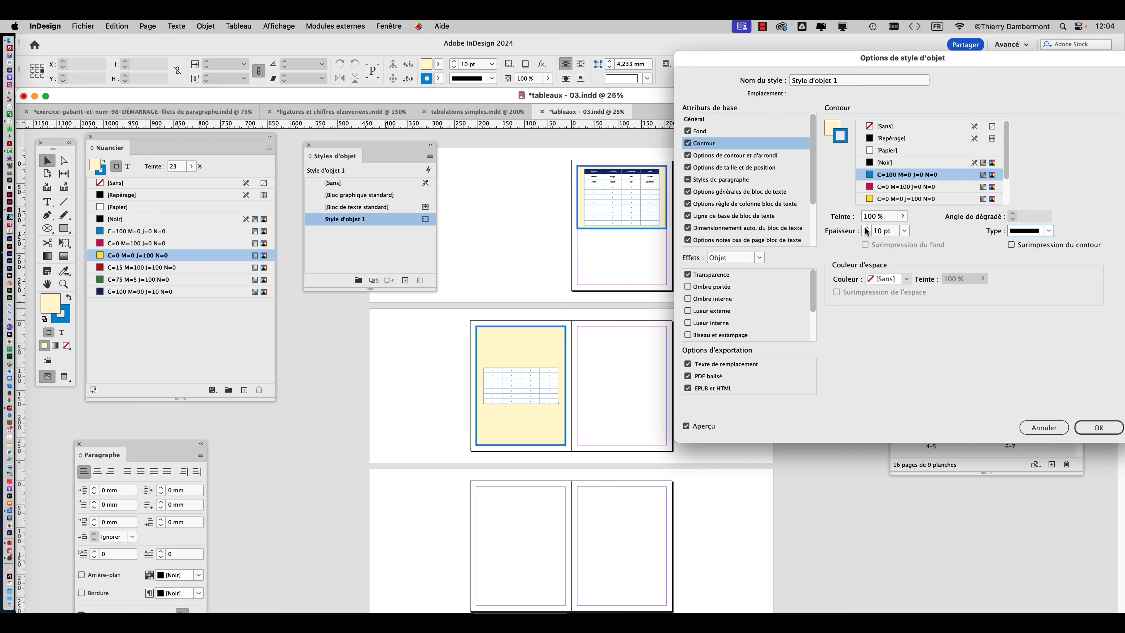
left_click(1098, 427)
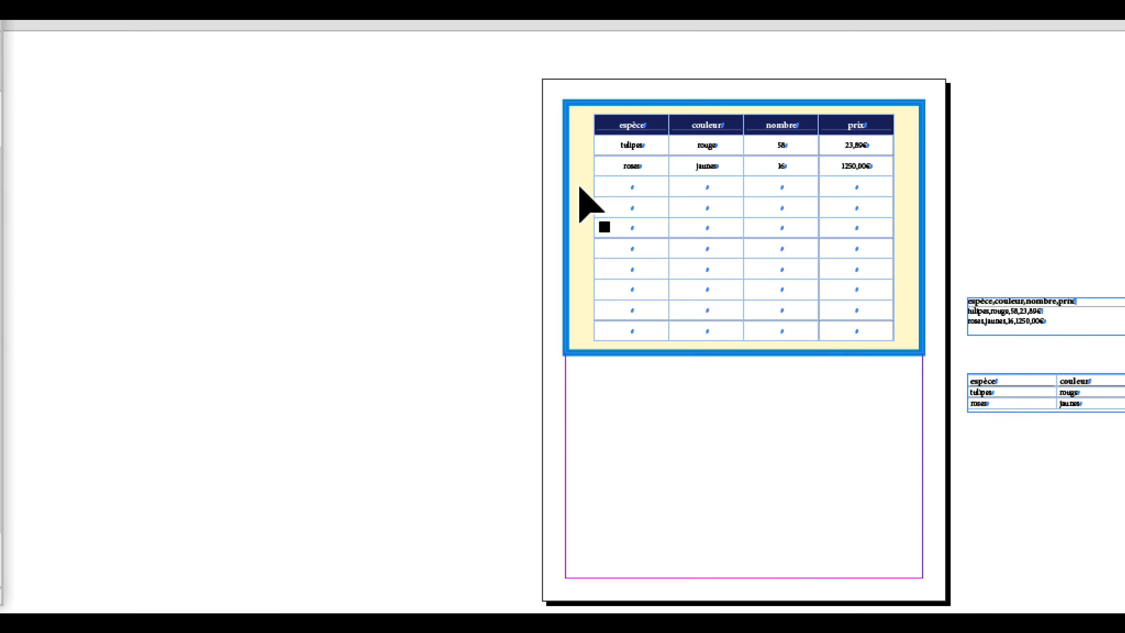
Save the document as a new version named tableaux - 04.indd in the VENDREDI folder.
left_click(580, 188)
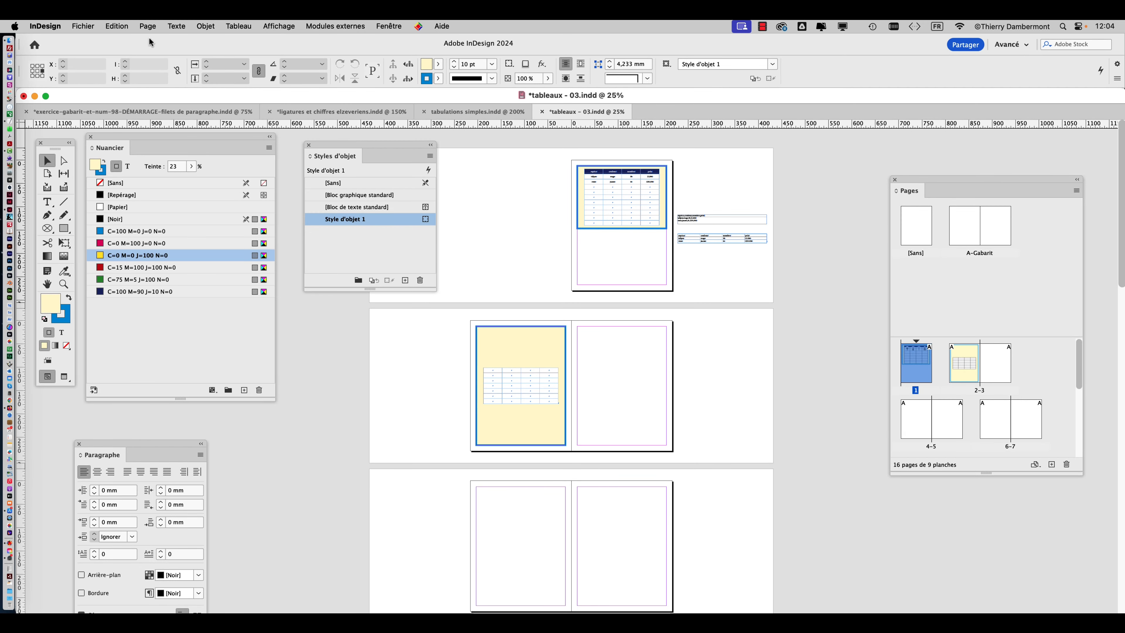
left_click(94, 25)
left_click(142, 121)
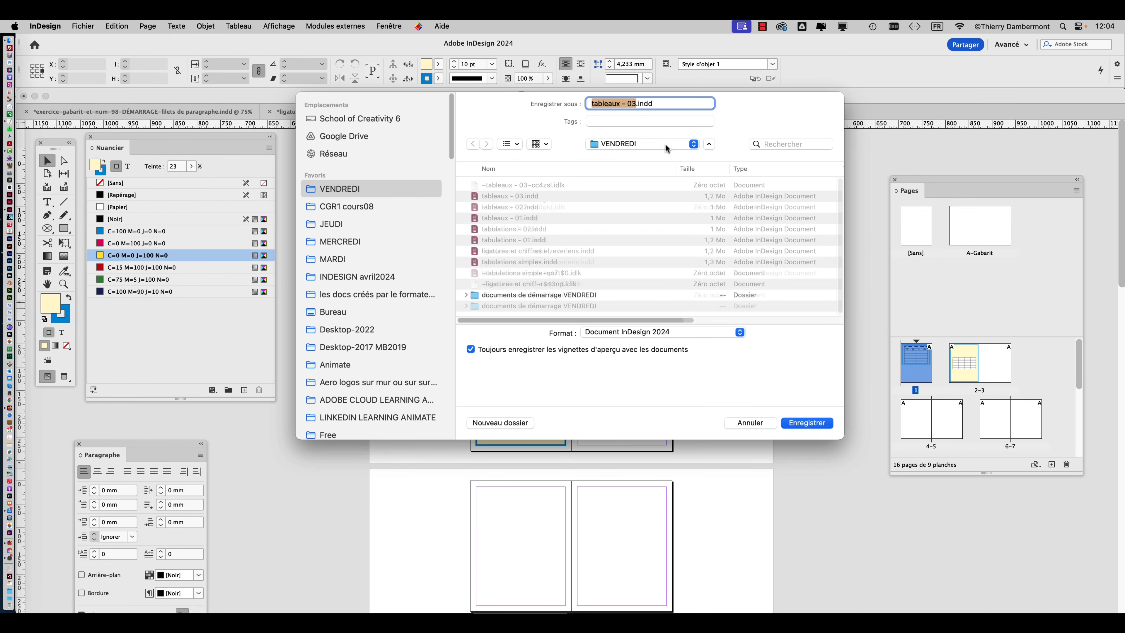
left_click(633, 104)
key("BackSpace")
type("4")
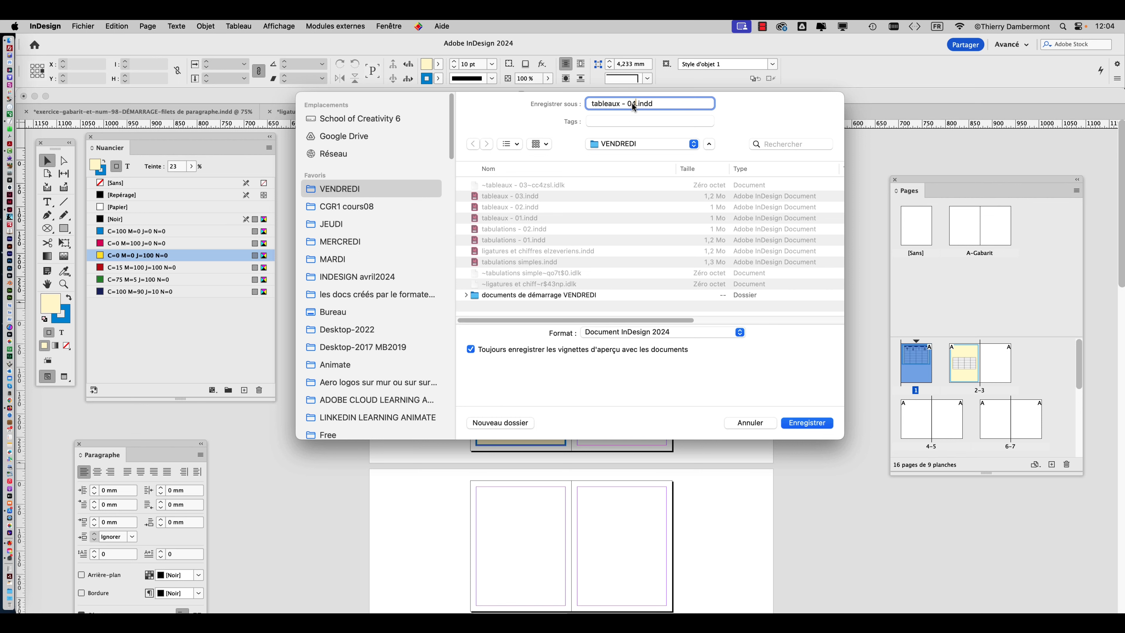
left_click(819, 426)
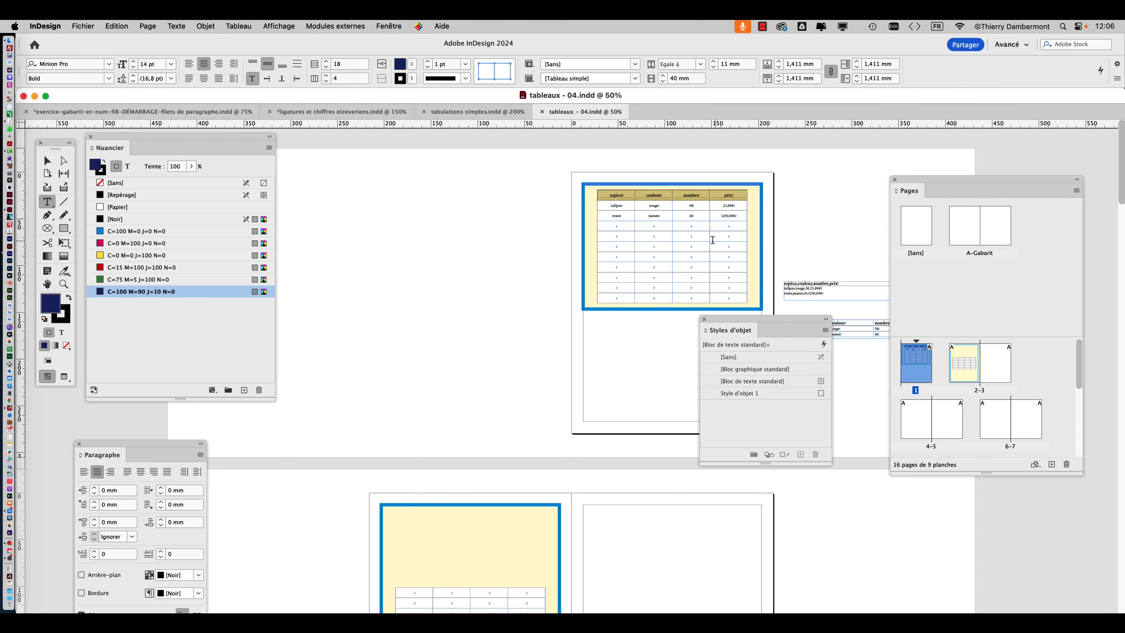
Show the page 1 table at 100% and place the Tools panel beside it.
left_click(47, 160)
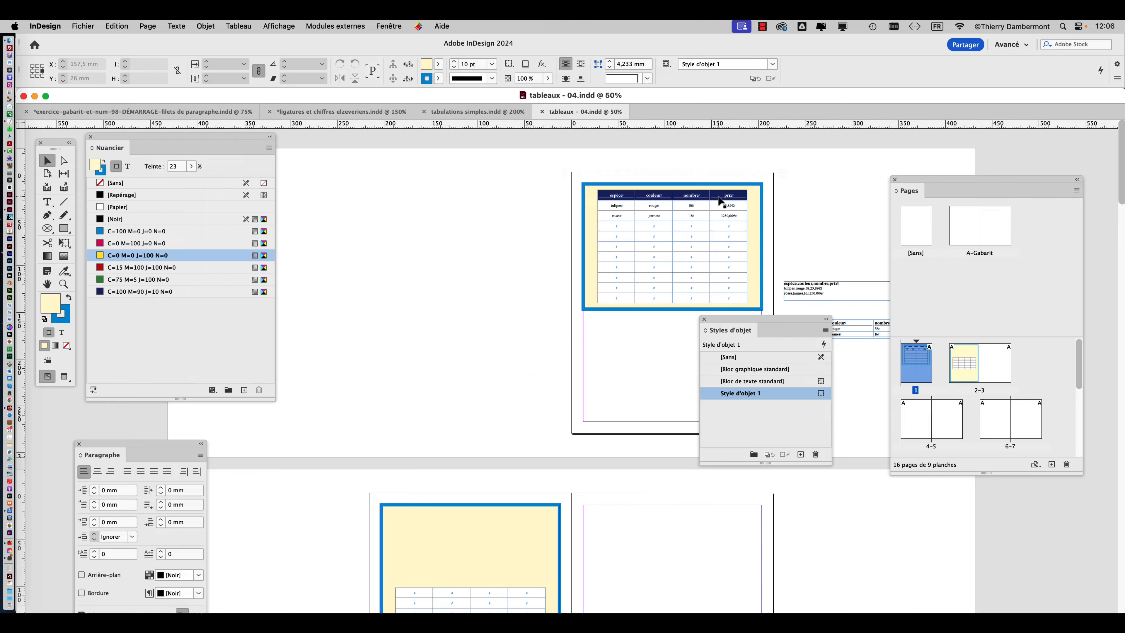
scroll(615, 280, "down", 5)
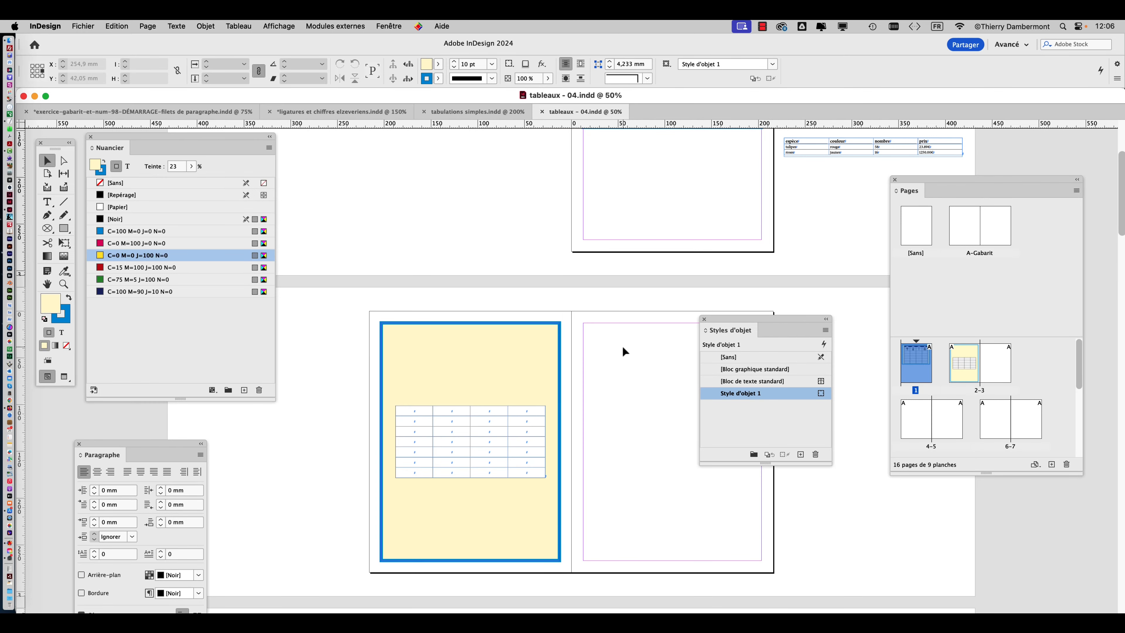
scroll(621, 344, "up", 5)
scroll(622, 349, "up", 2)
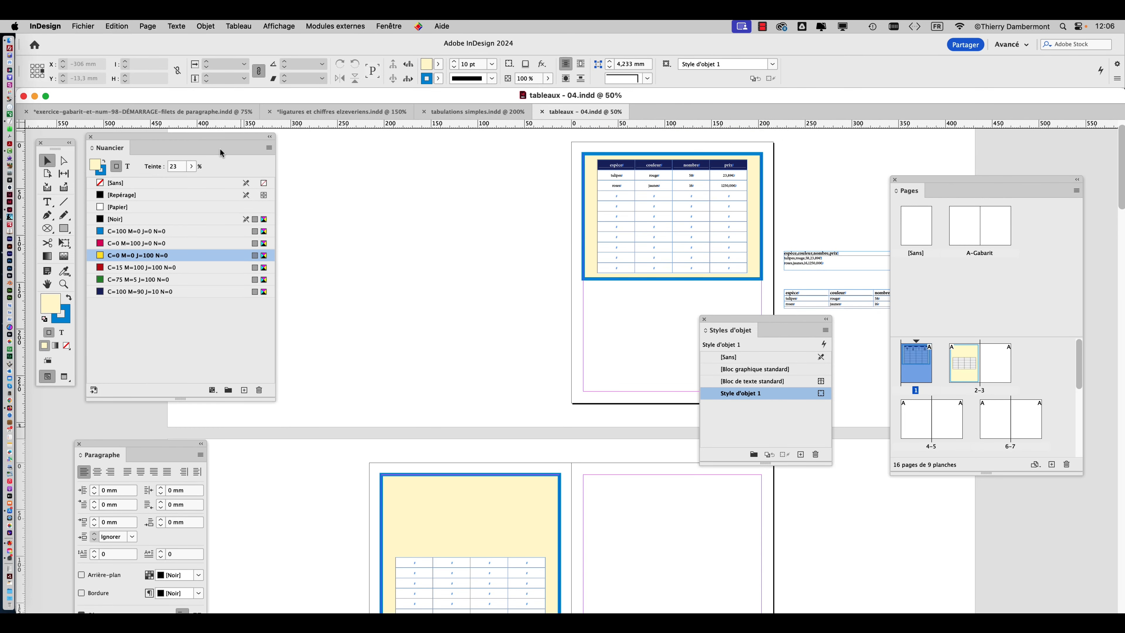
left_click_drag(62, 144, 469, 160)
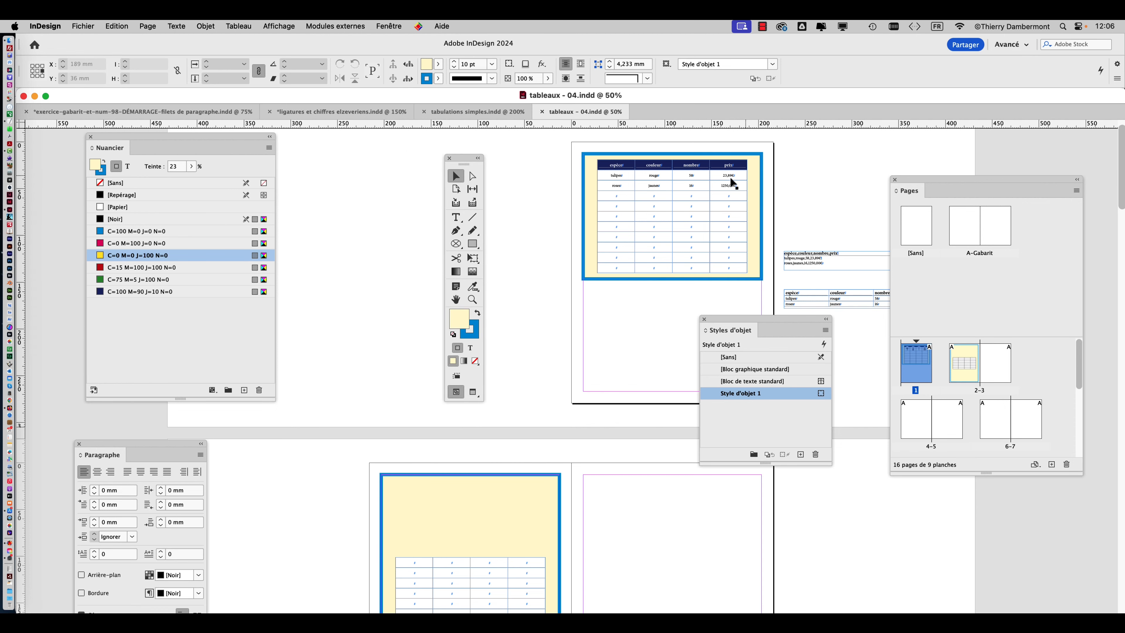
key("super+1")
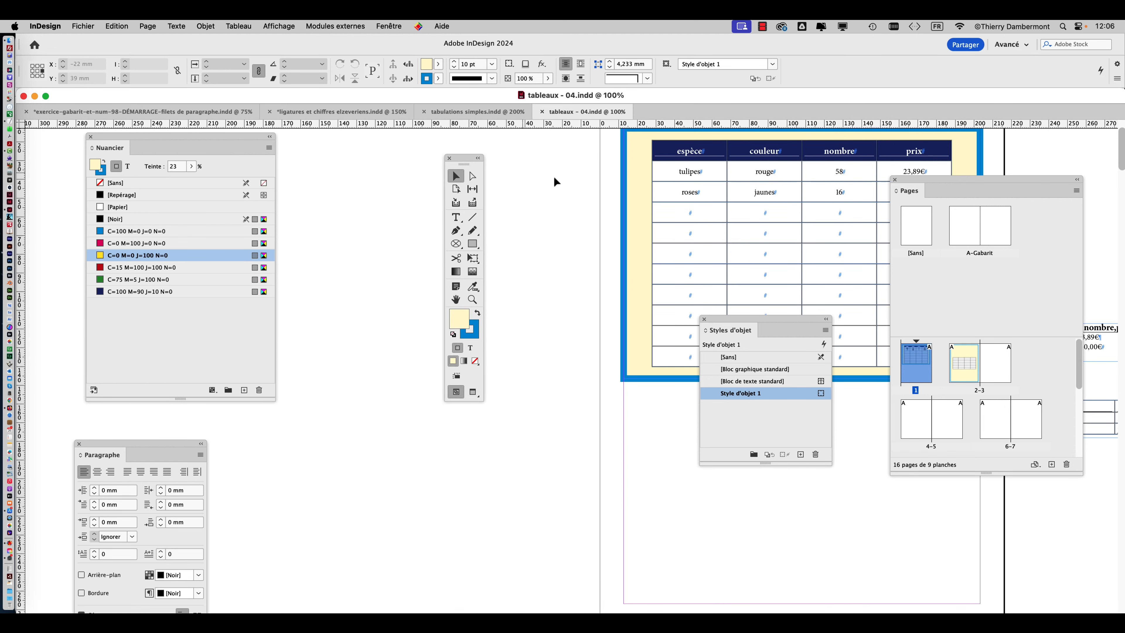
left_click(455, 299)
left_click_drag(632, 292, 371, 336)
left_click_drag(463, 159, 321, 159)
left_click(312, 176)
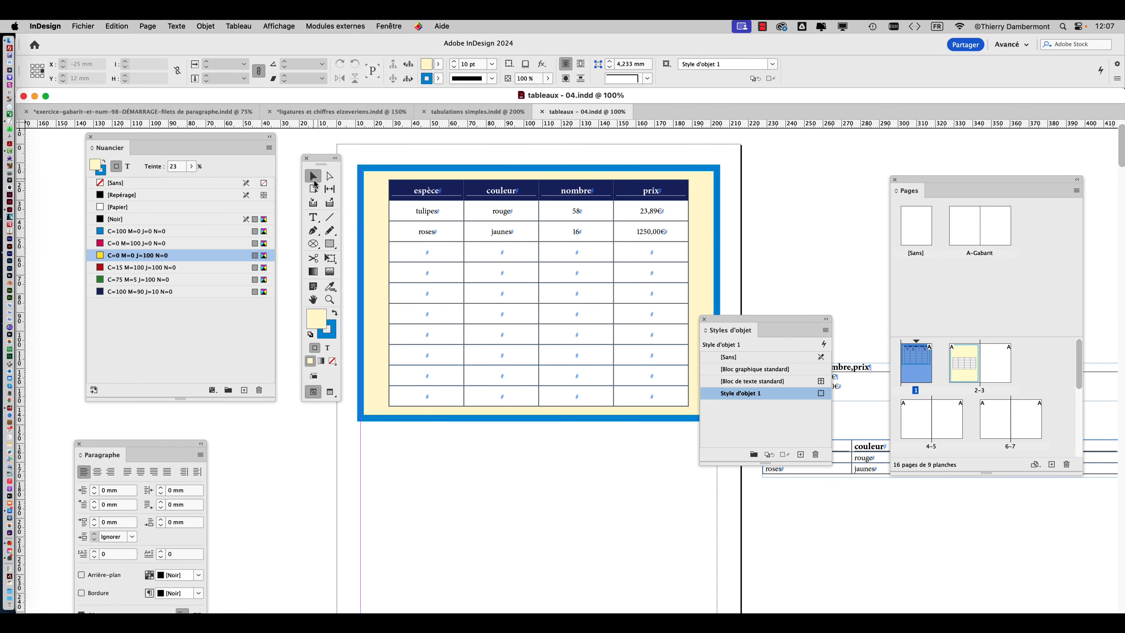
Select the entire flower table on page 1 with the Type tool.
left_click(421, 221)
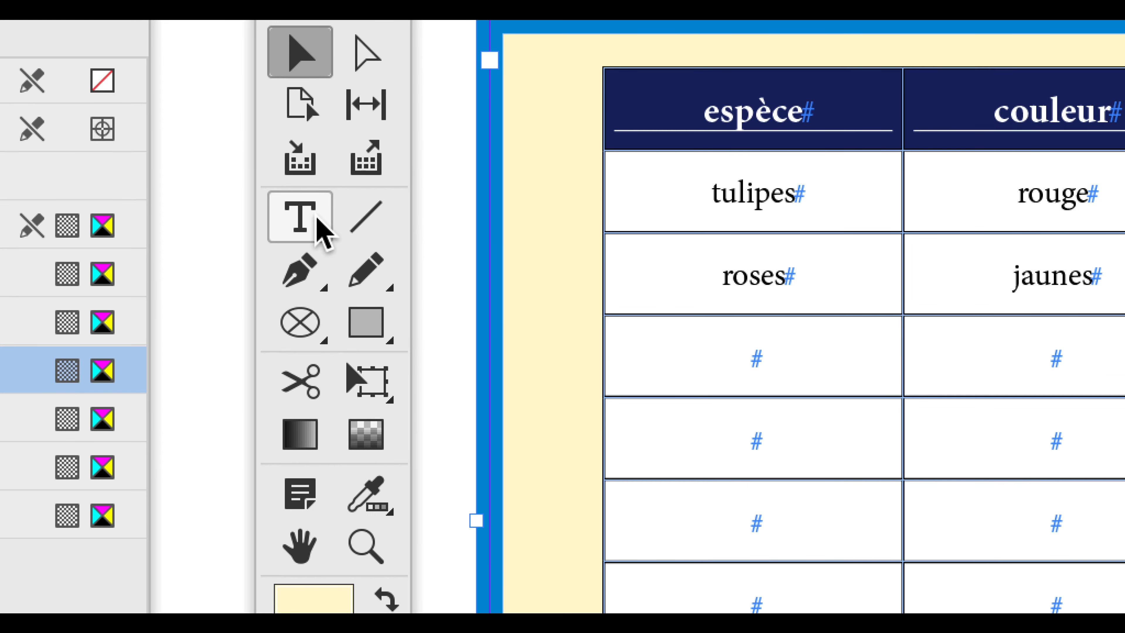
left_click(317, 218)
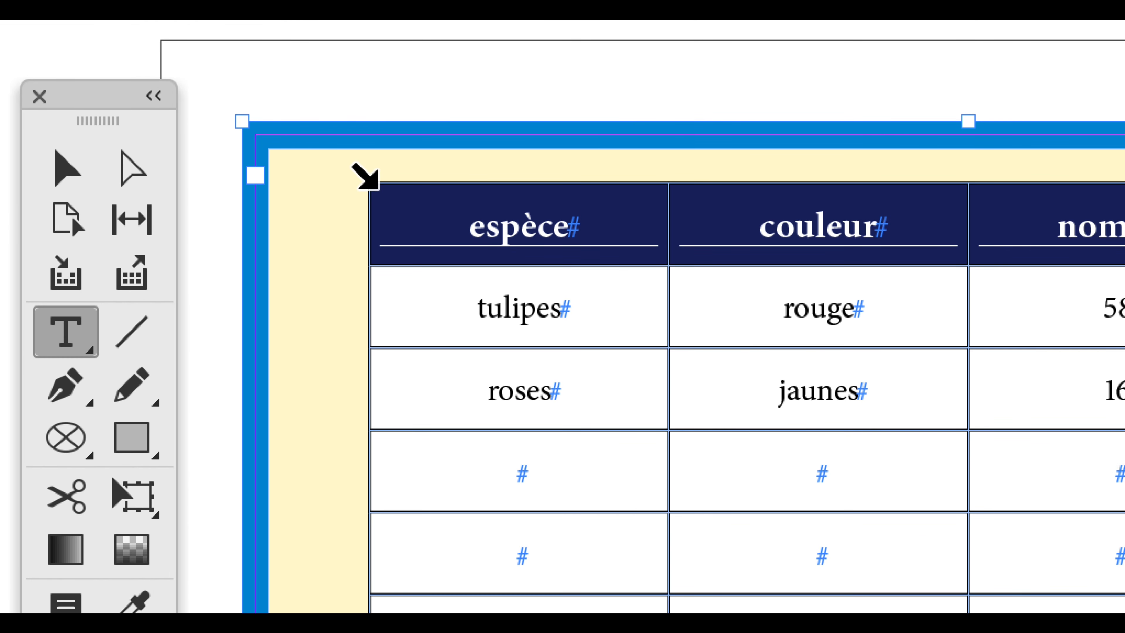
left_click(372, 184)
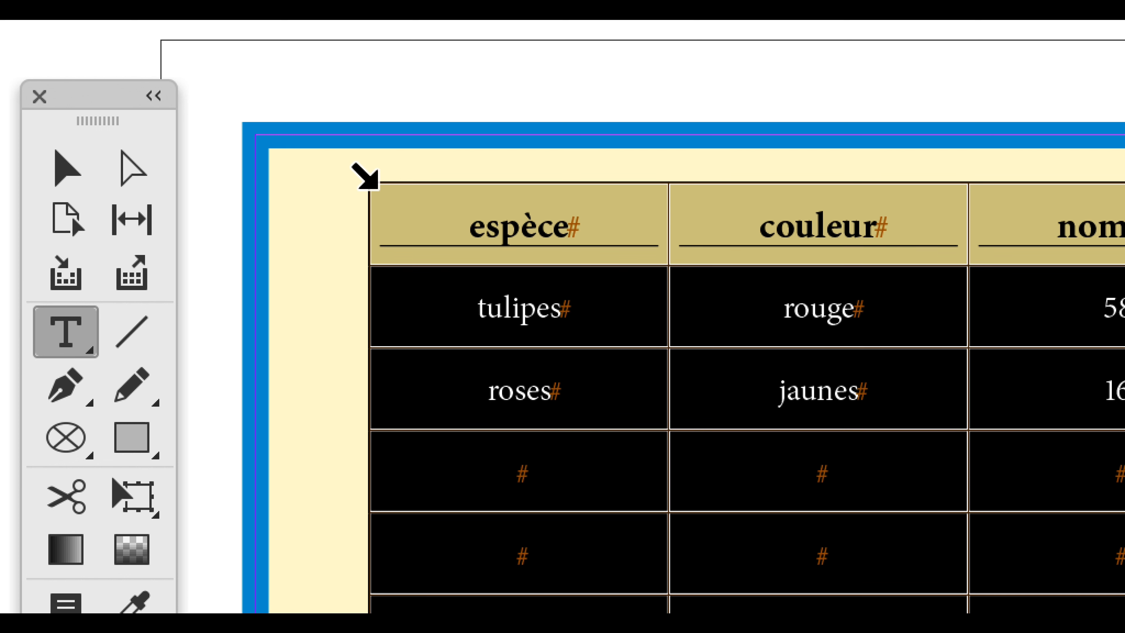
right_click(574, 311)
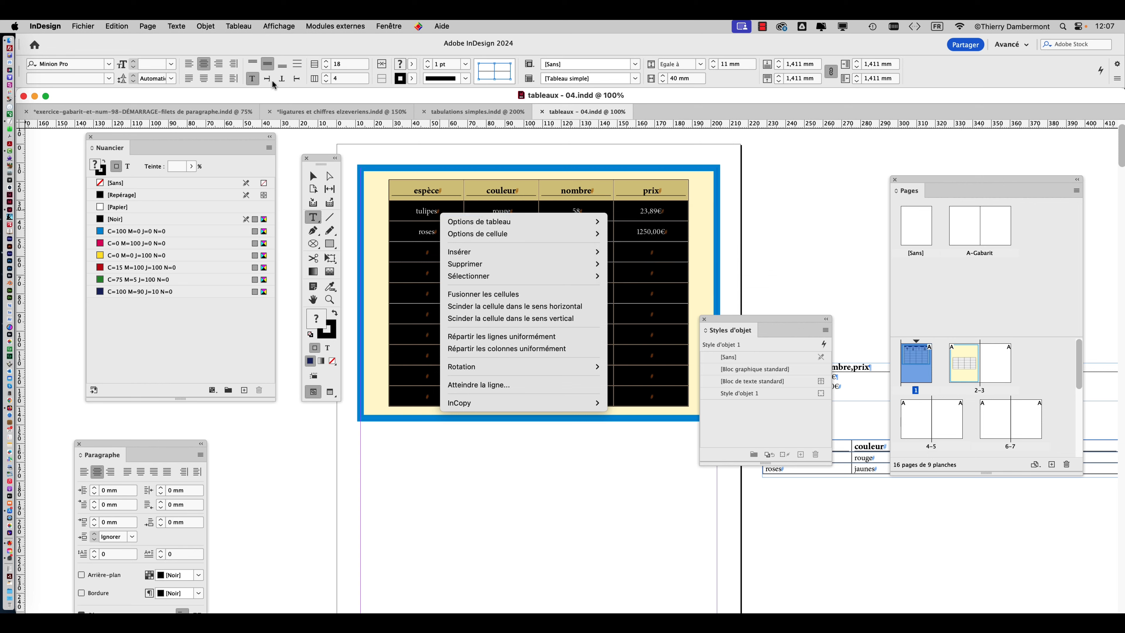
Set the table's header rows (Lignes d'en-tête) to 1 in the header and footer options and apply them.
left_click(245, 27)
left_click(245, 27)
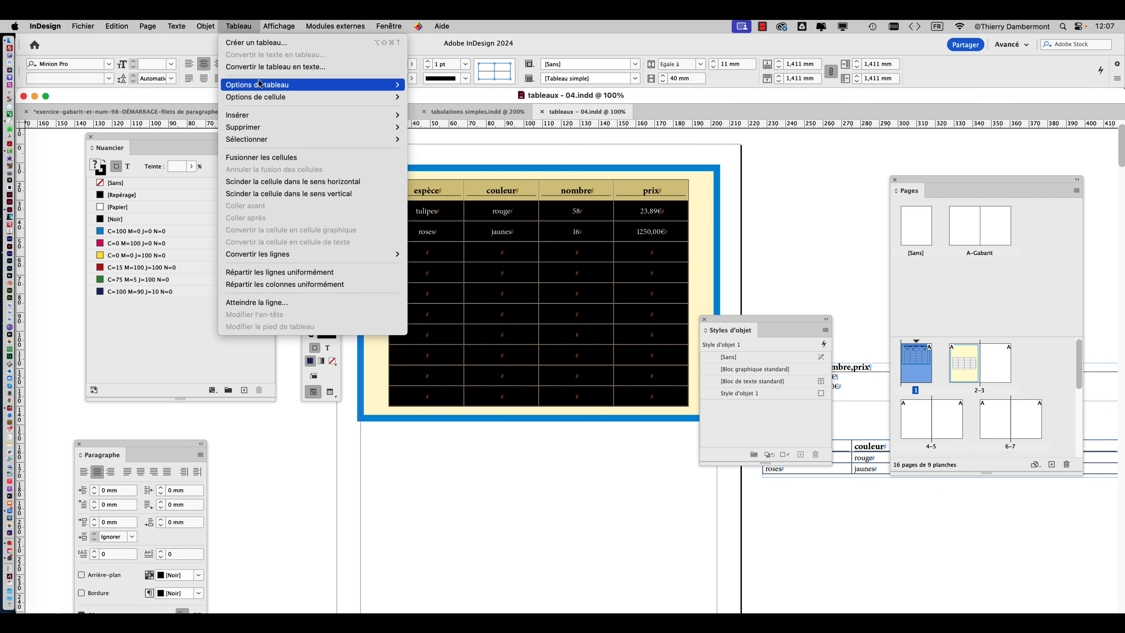
mouse_move(279, 86)
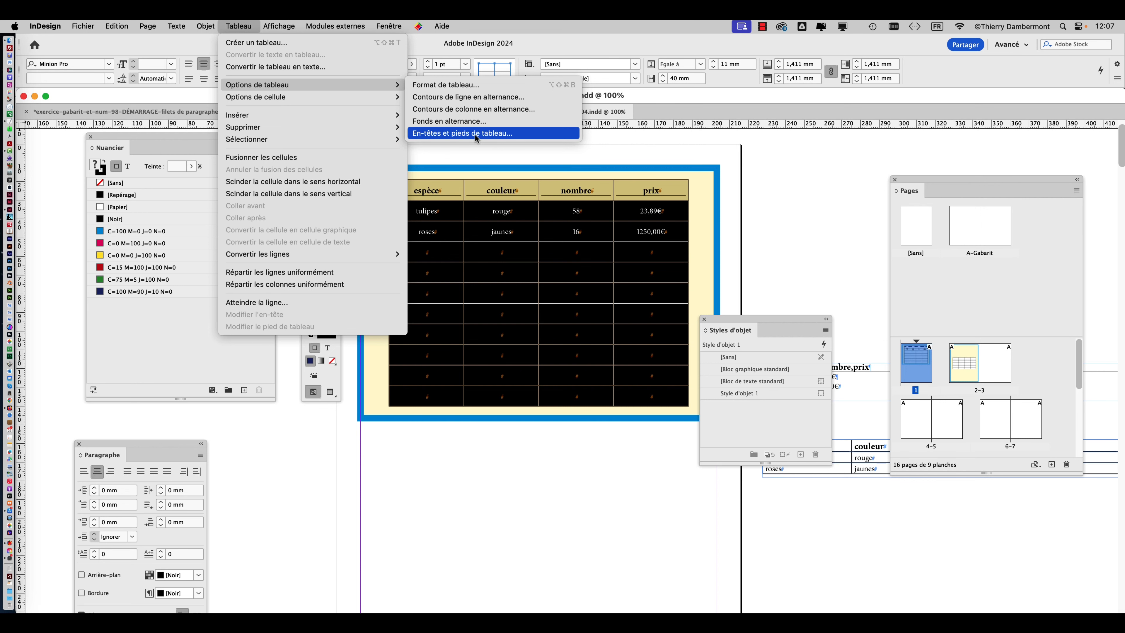
left_click(475, 135)
left_click_drag(473, 170, 737, 110)
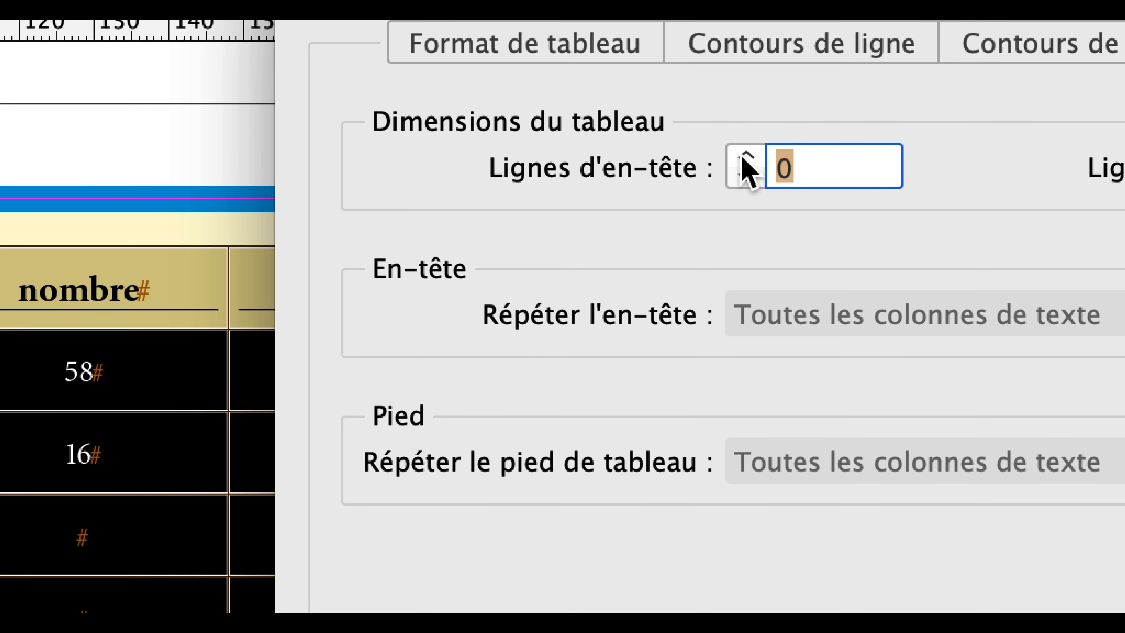
left_click(742, 157)
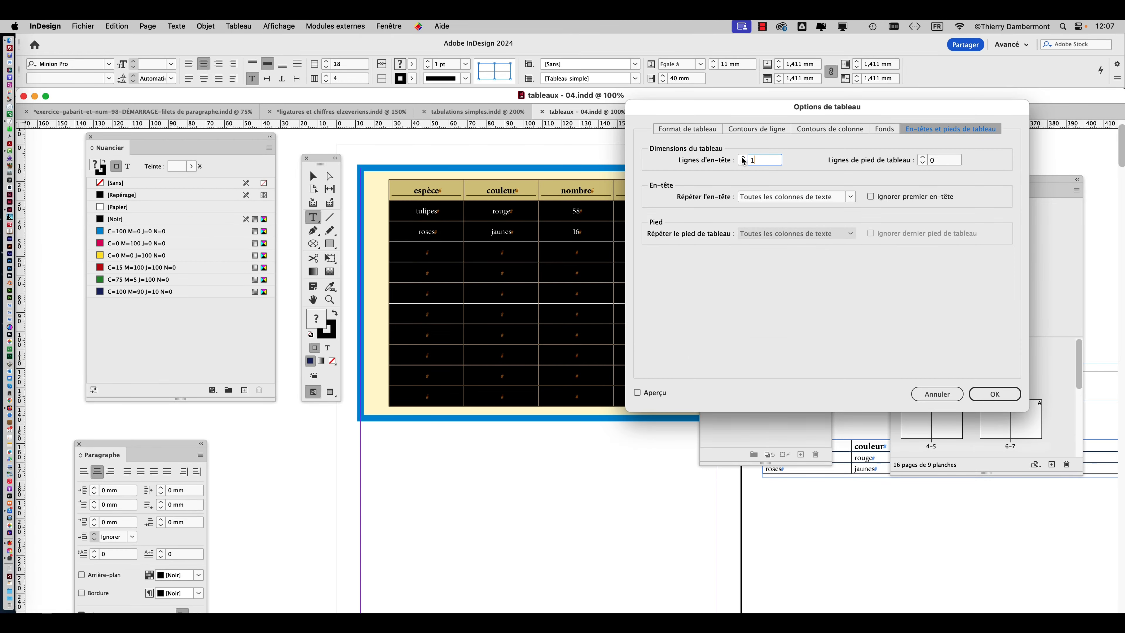
left_click(994, 394)
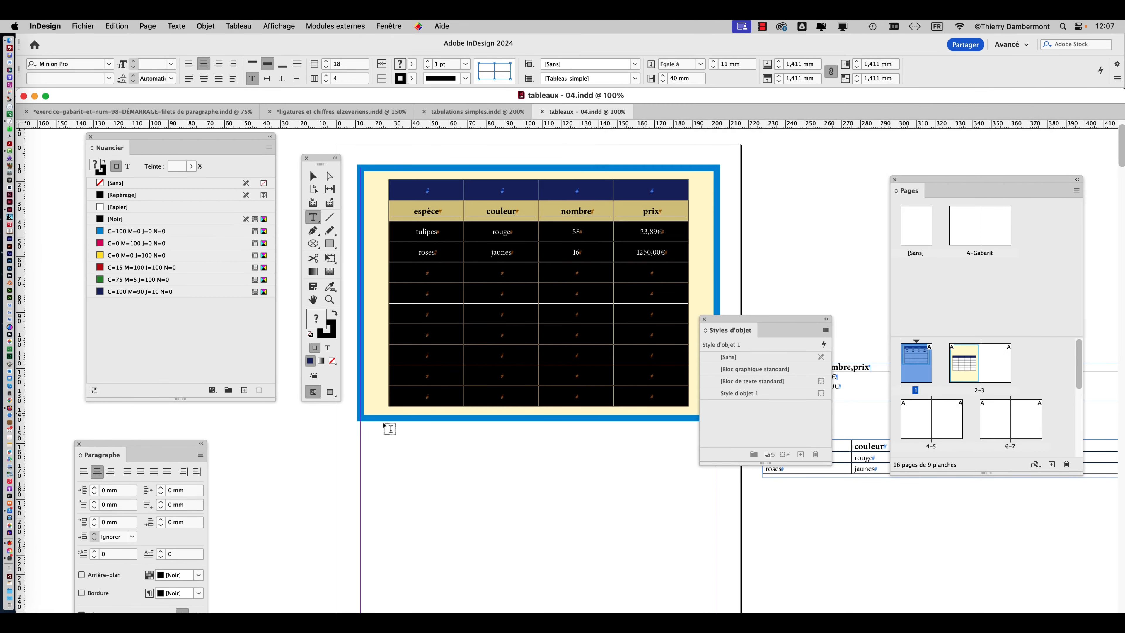
Show the table's continuation on page 2 at 150% and move the Swatches, Tools and Object Styles panels clear of it.
left_click(314, 301)
scroll(417, 417, "down", 15)
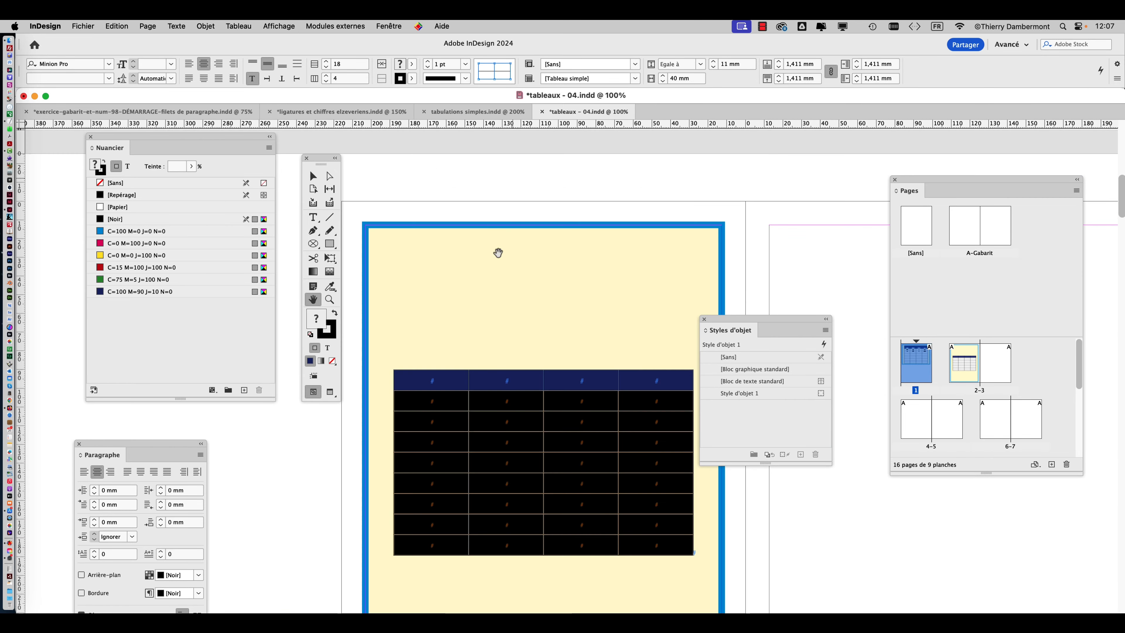
scroll(521, 401, "up", 2)
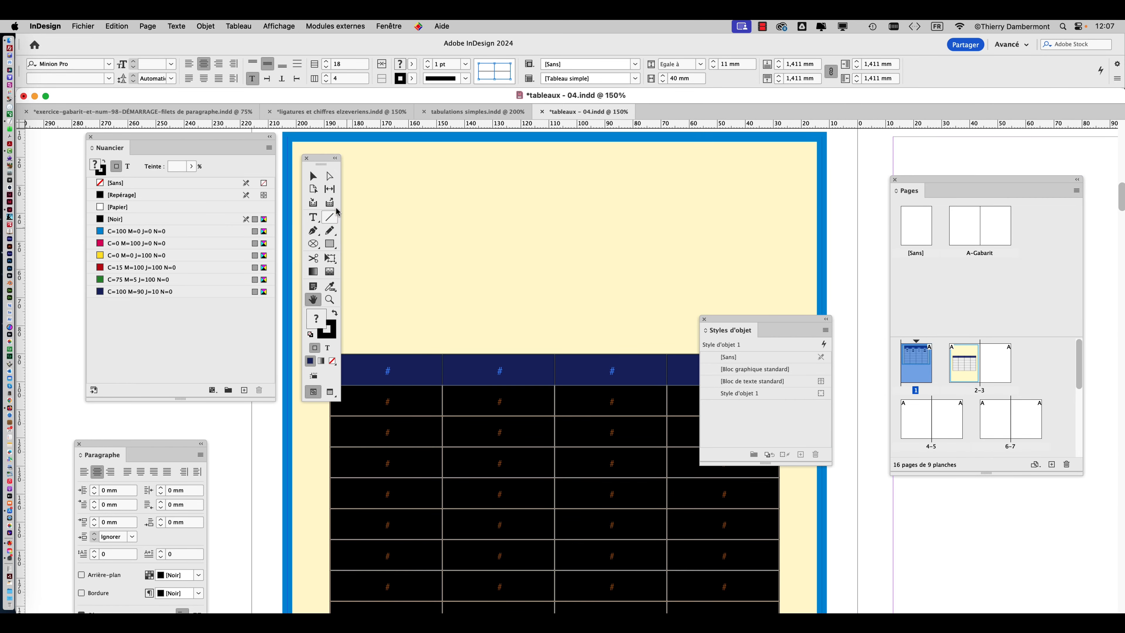
left_click_drag(247, 137, 161, 159)
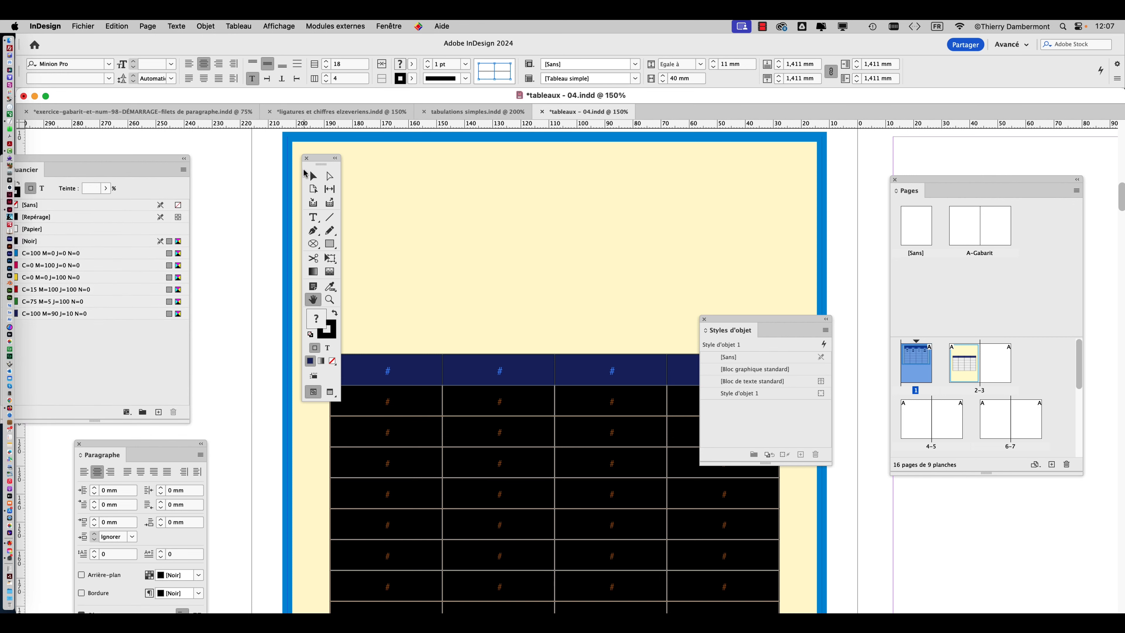
left_click_drag(314, 162, 214, 168)
left_click(214, 181)
left_click(279, 221)
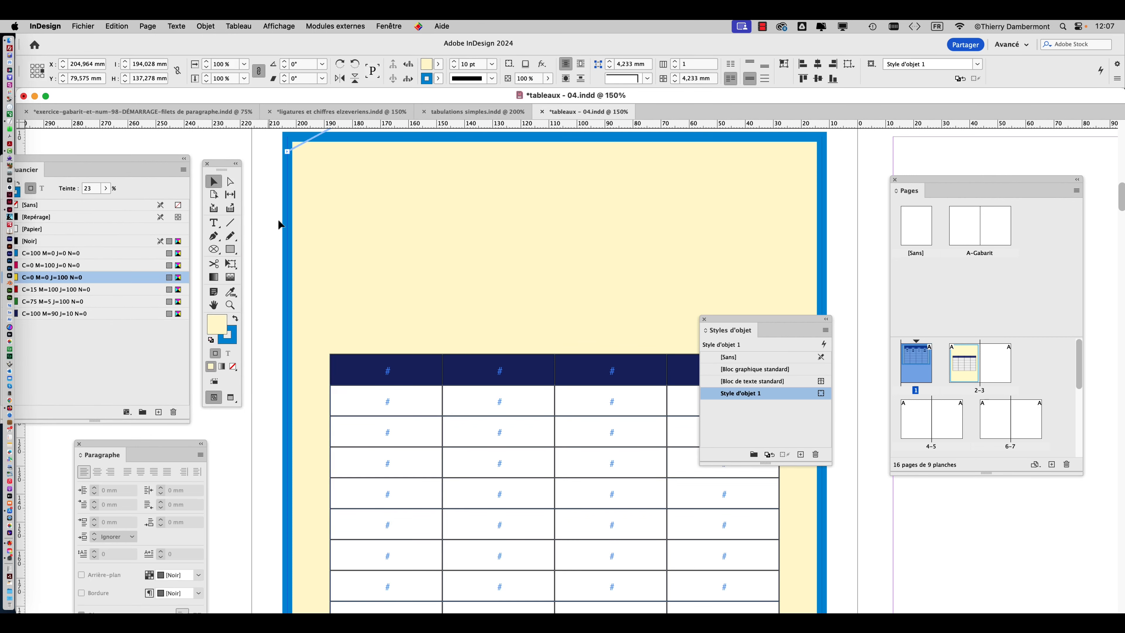
left_click_drag(722, 320, 813, 320)
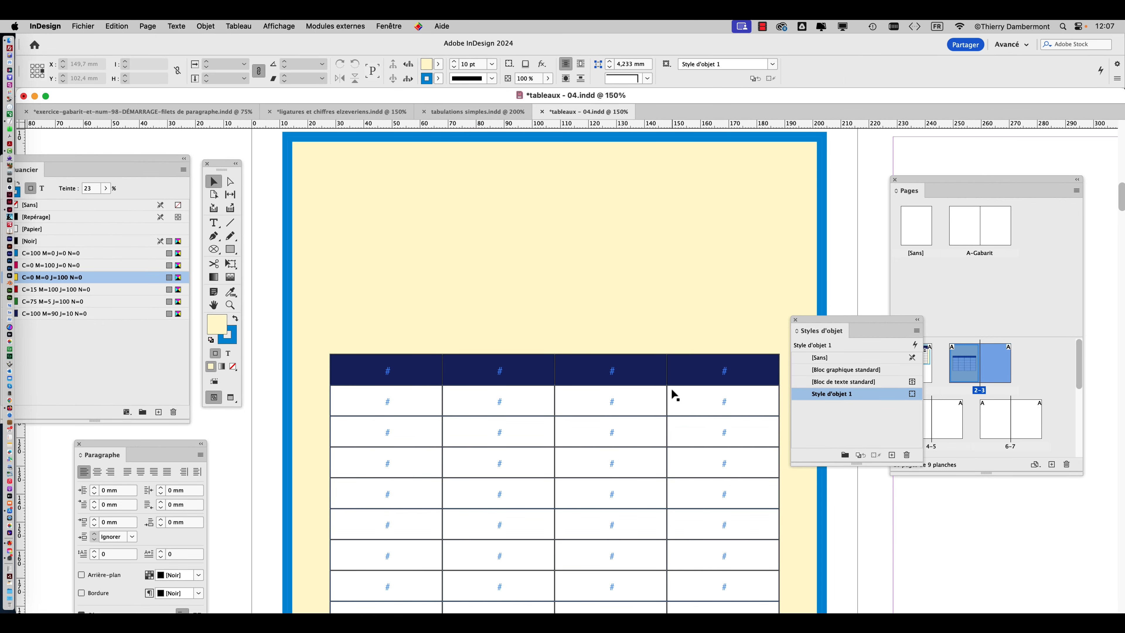
Return to the page 1 table at 150% and undo the blank header row addition.
key("super+minus")
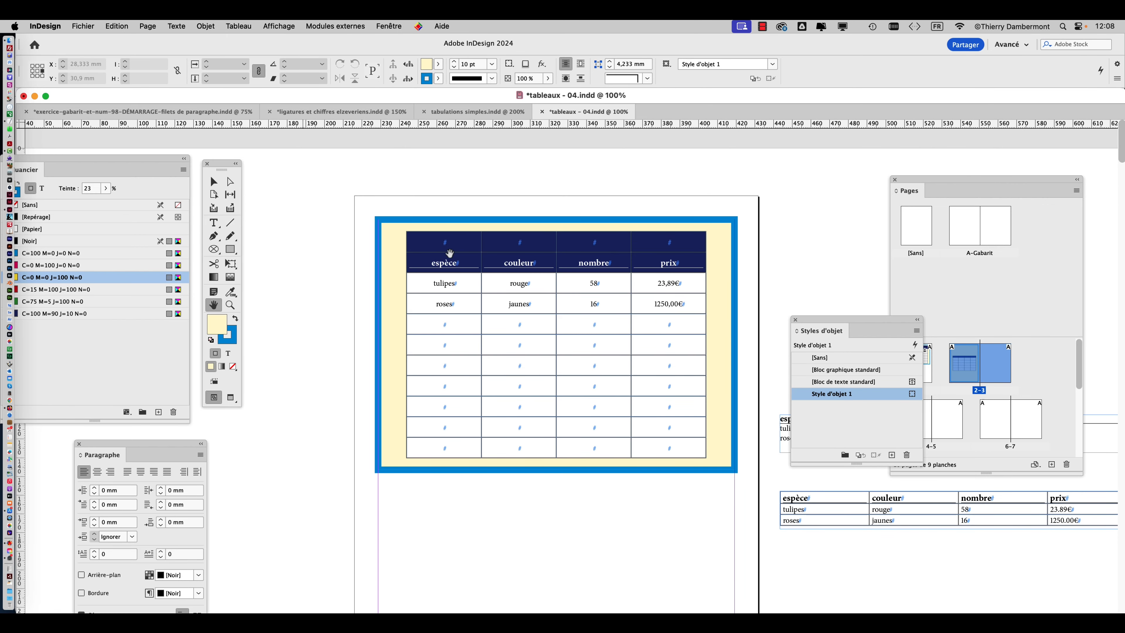
key("super+equal")
key("super+equal")
key("t")
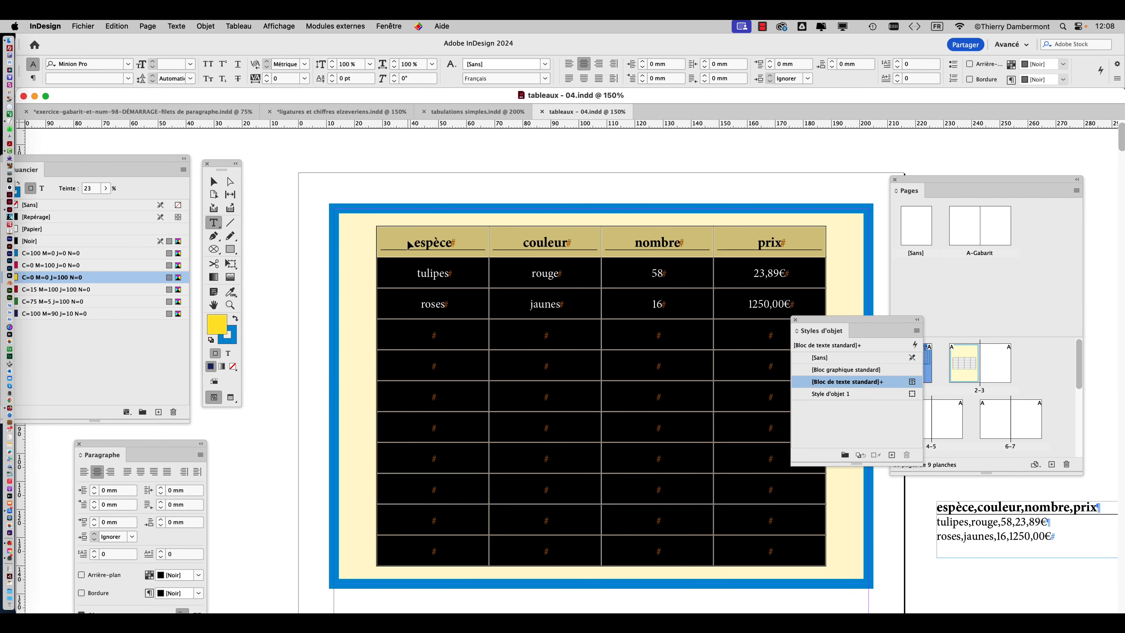
left_click(391, 245)
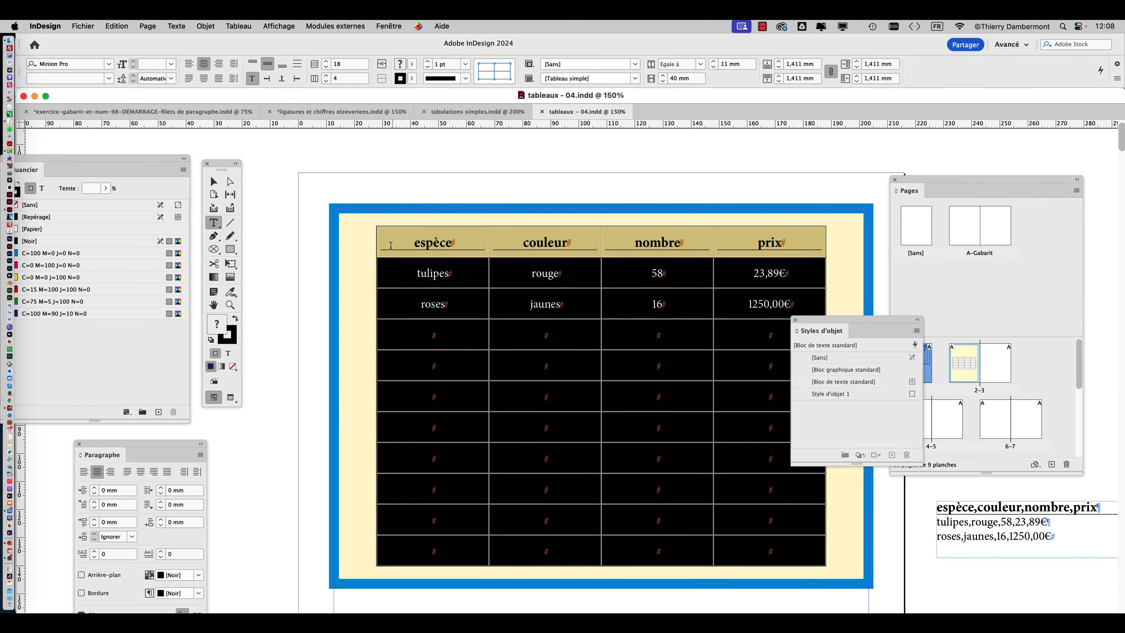
Select the espèce, couleur, nombre, prix row of the page 1 table and bring up its cell options (Options de cellule).
left_click(377, 243)
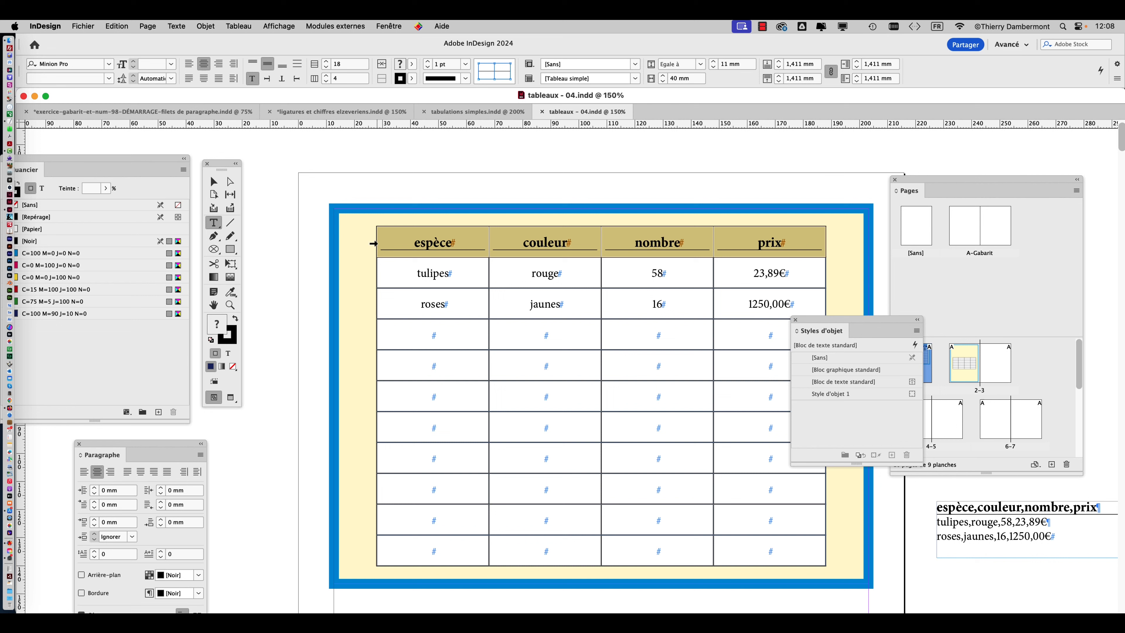
right_click(400, 243)
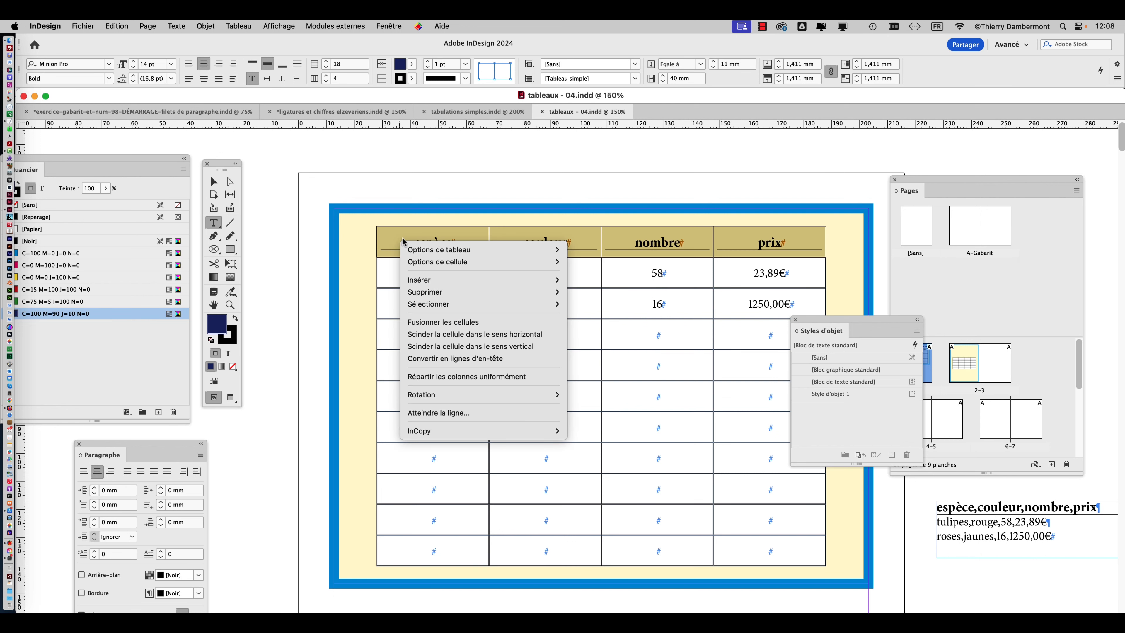
mouse_move(448, 264)
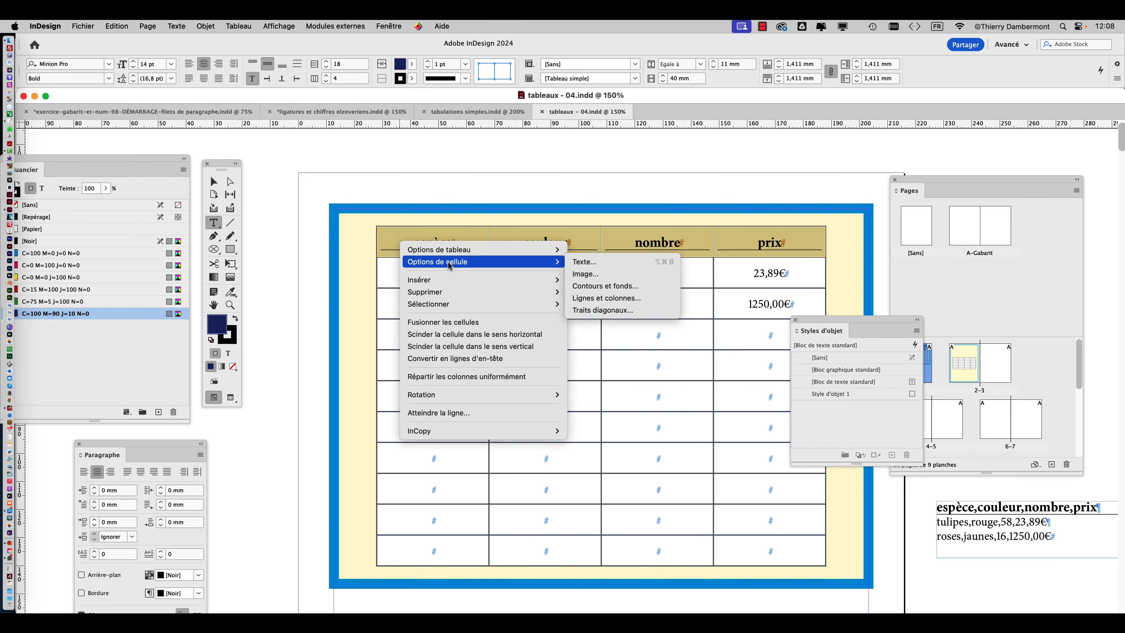
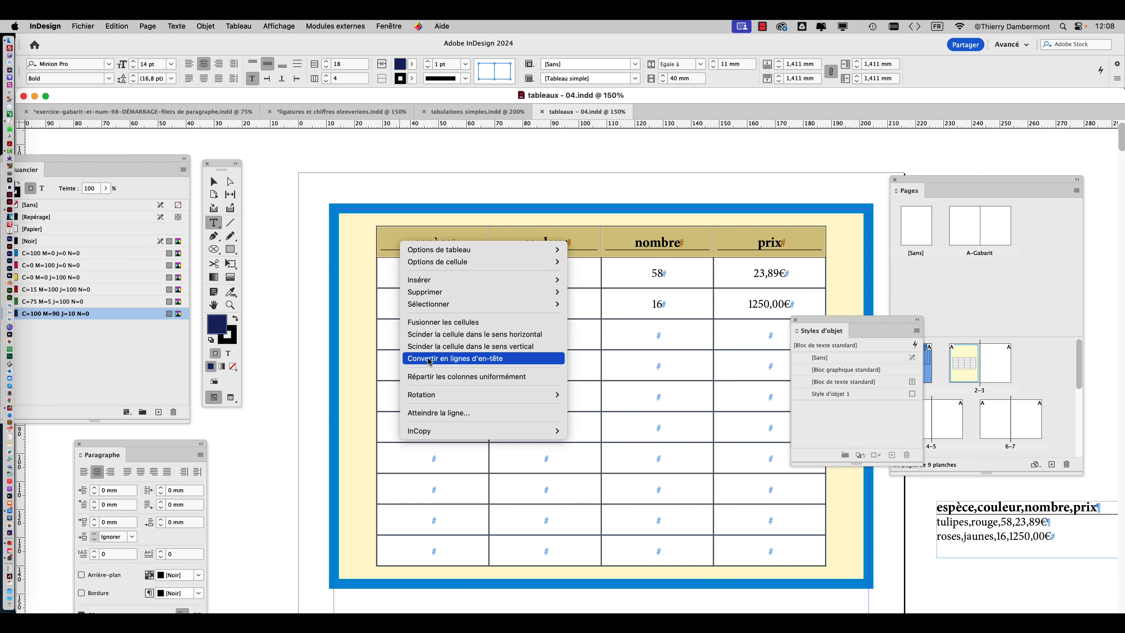
Convert the selected espèce, couleur, nombre, prix row of the page 1 table into a header row (Convertir en lignes d'en-tête).
left_click(375, 245)
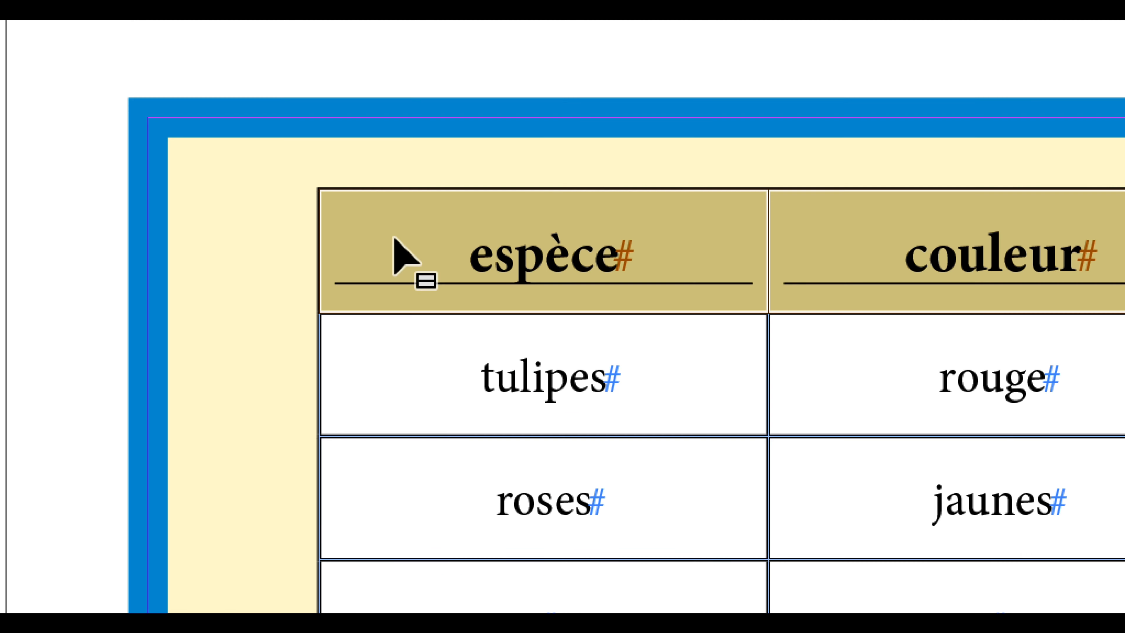
right_click(394, 238)
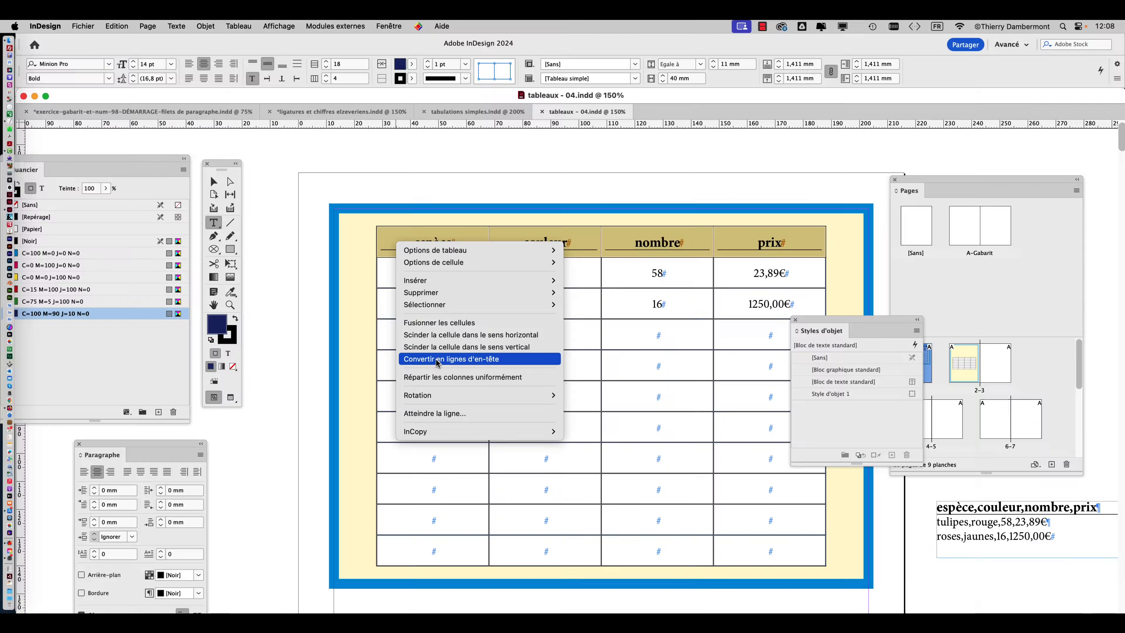
left_click(437, 358)
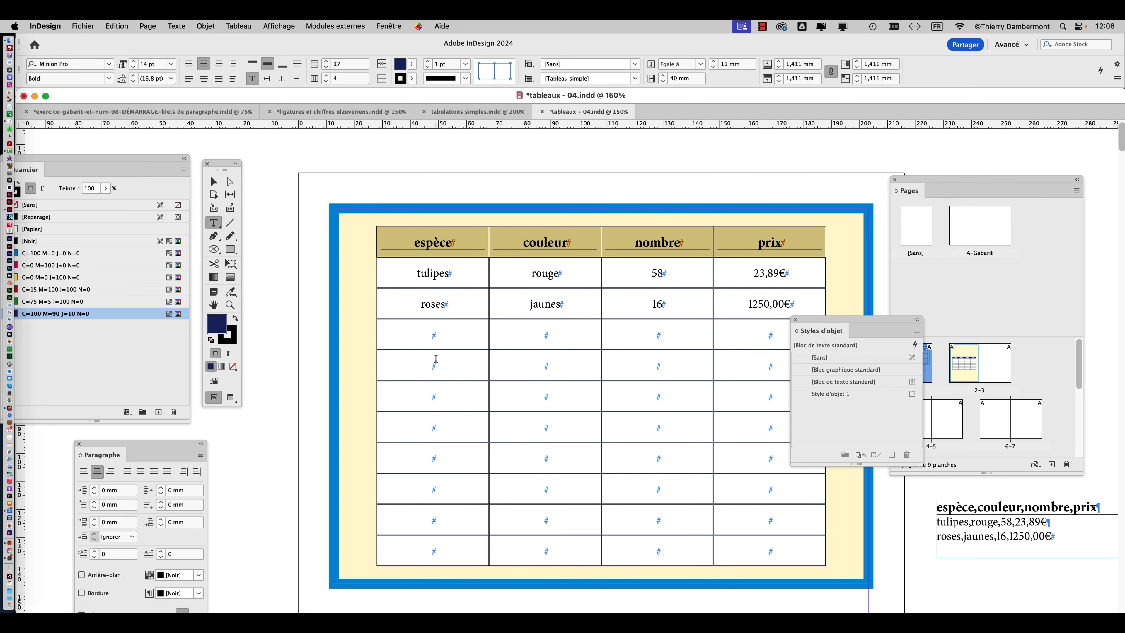
Examine the header on the table's page 2 continuation at 150%, with the cells deselected and the Object Styles panel moved clear of it.
key("super+minus")
left_click(213, 304)
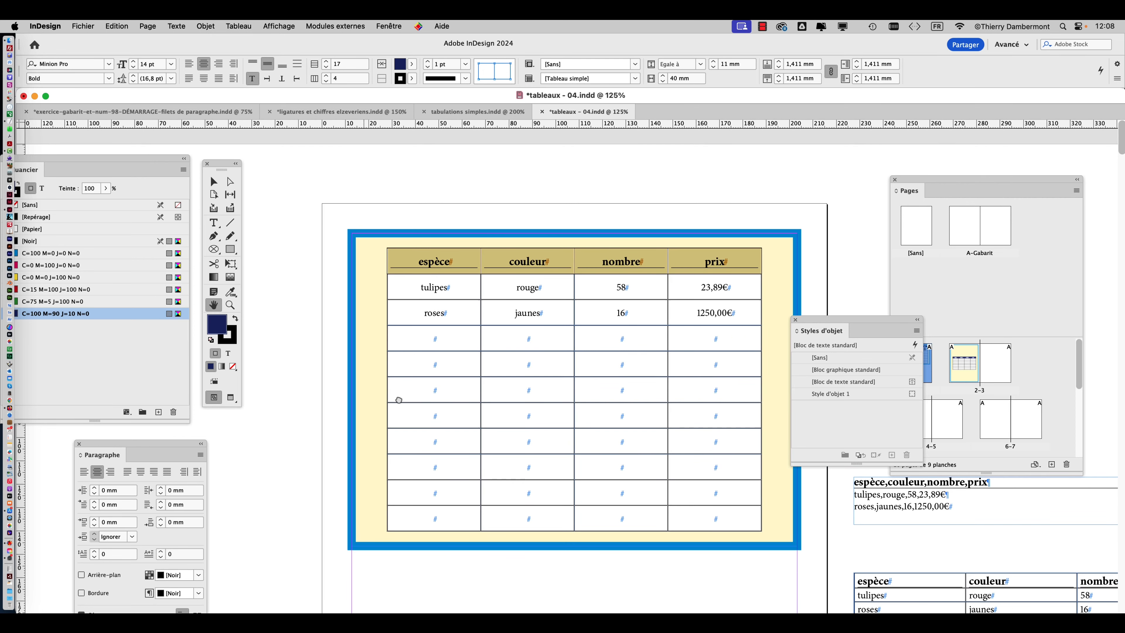
left_click_drag(396, 395, 498, 80)
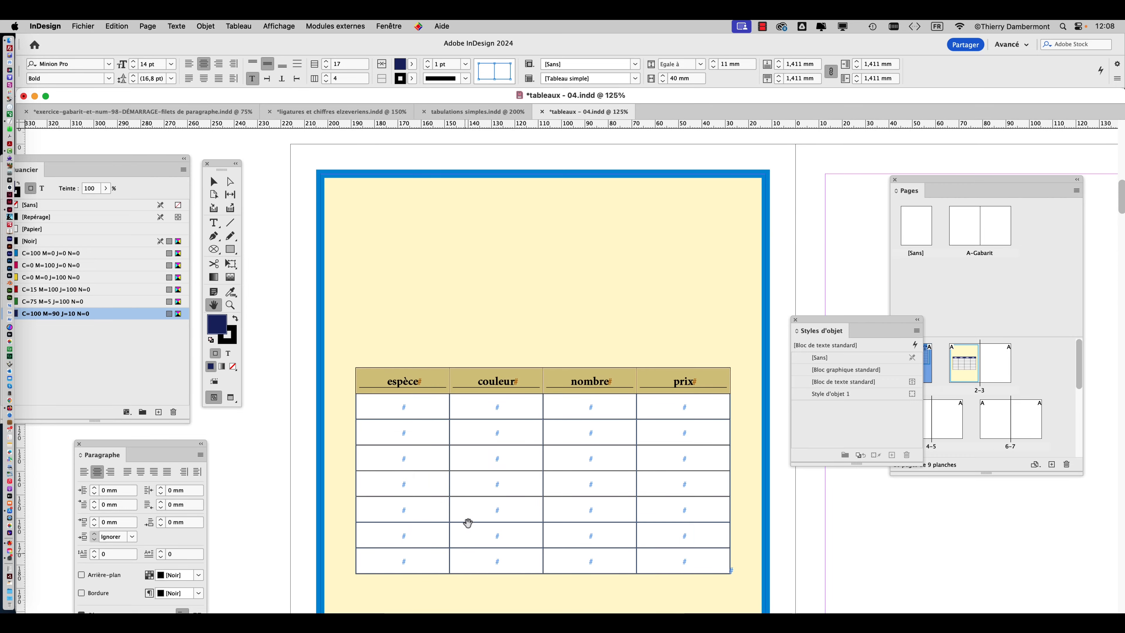
key("super+plus")
key("super+plus")
key("super+minus")
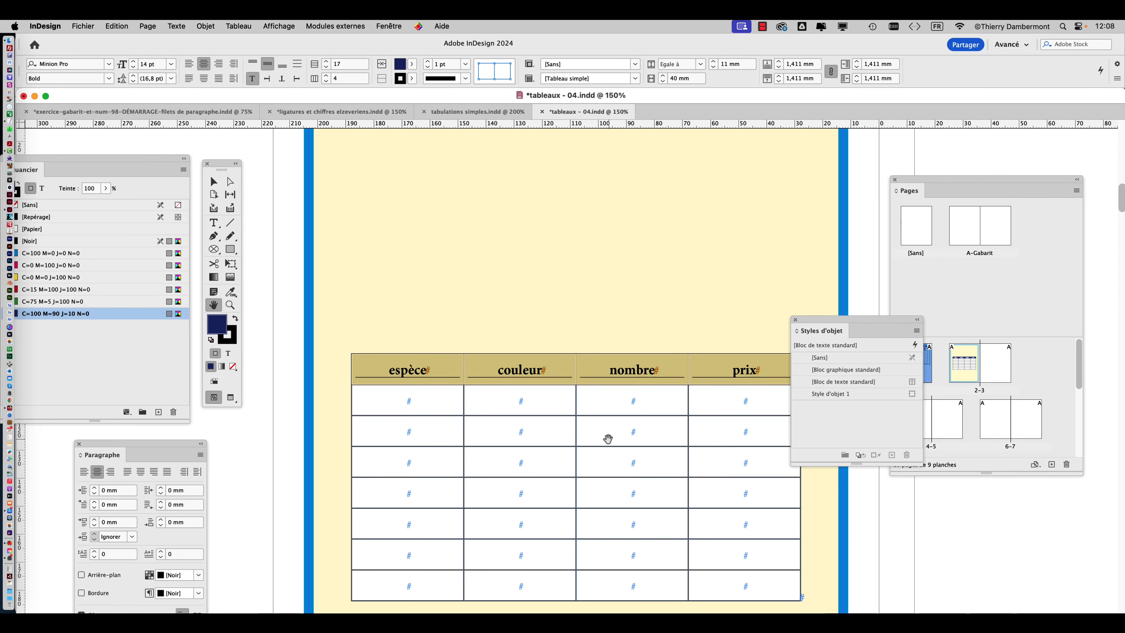
left_click(213, 181)
left_click(282, 229)
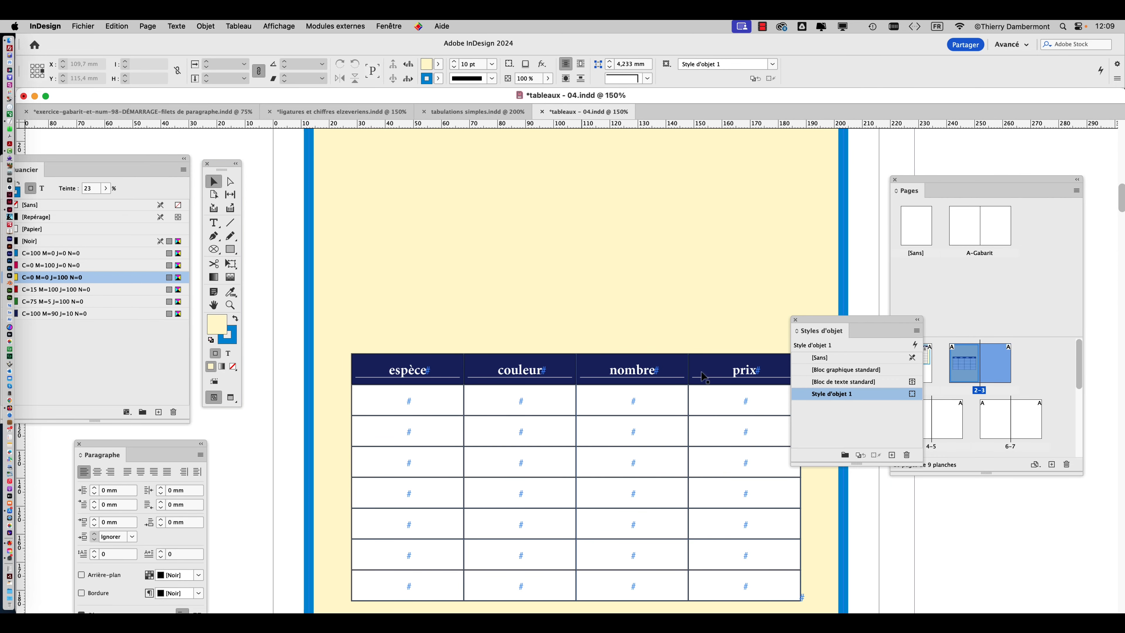
left_click_drag(817, 319, 828, 370)
scroll(723, 394, "down", 3)
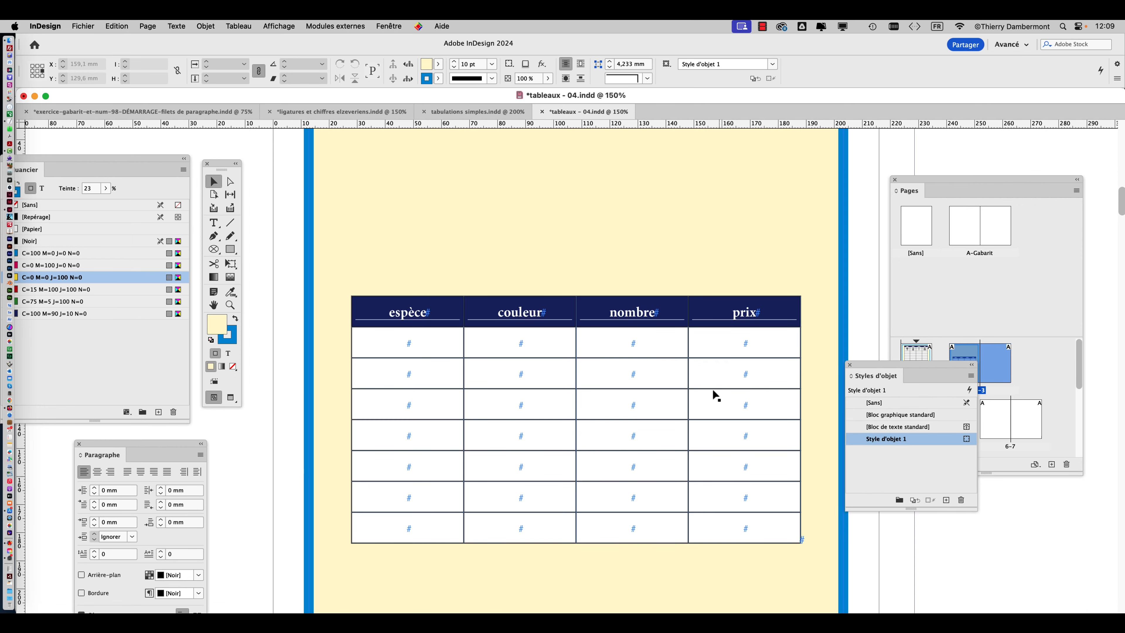
Save the document under the new name tableaux - 05.indd in the VENDREDI folder.
left_click(88, 25)
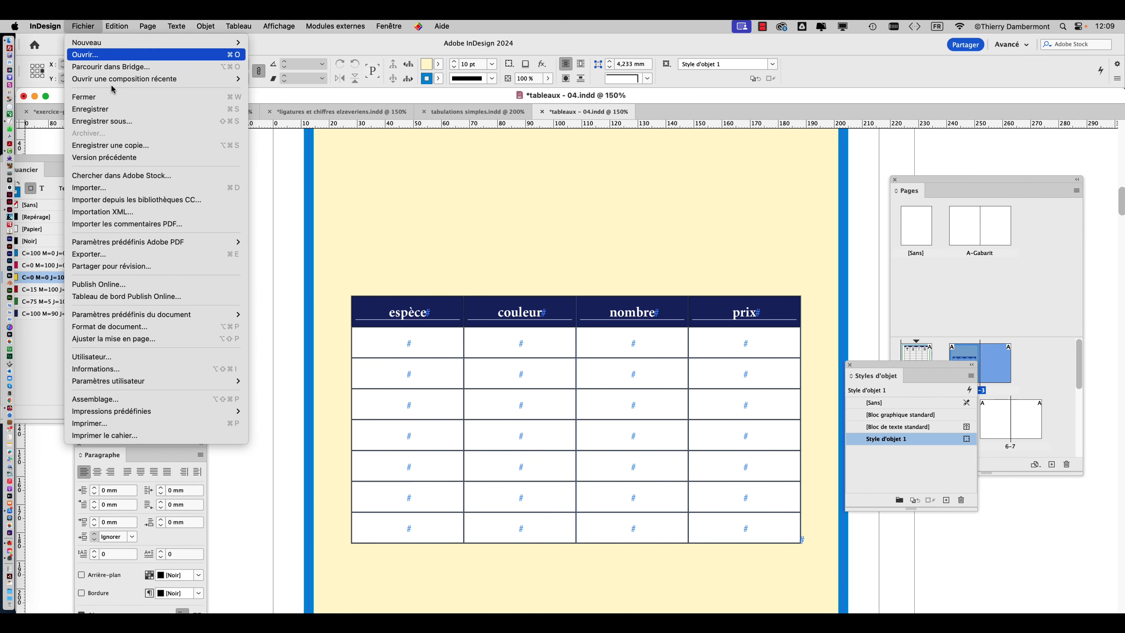
left_click(123, 121)
left_click(640, 104)
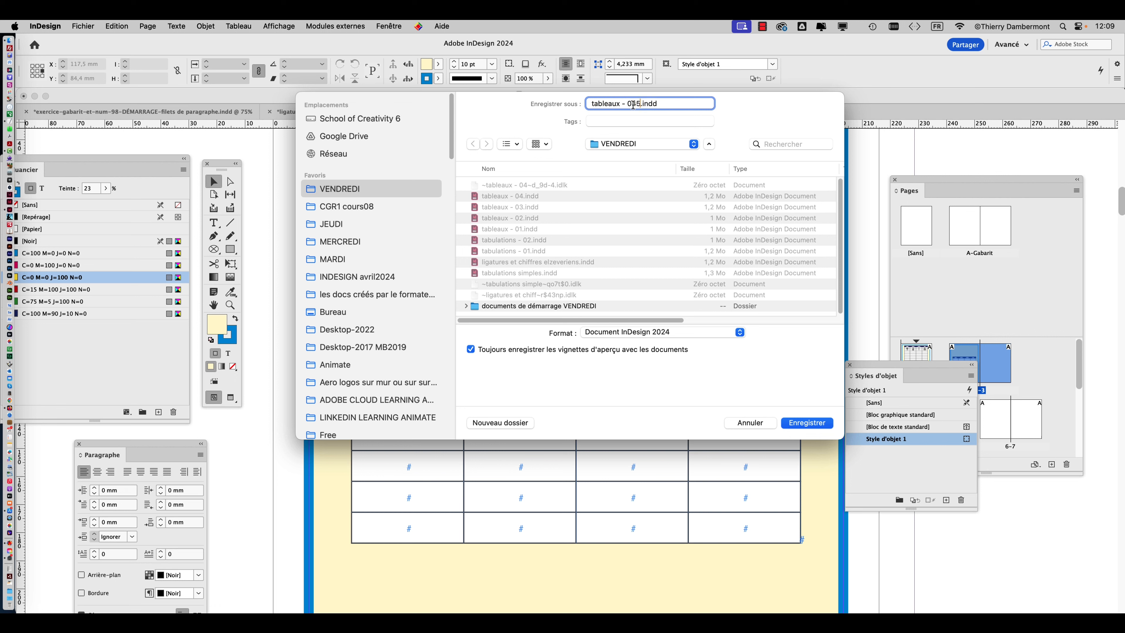
key("BackSpace")
left_click(816, 423)
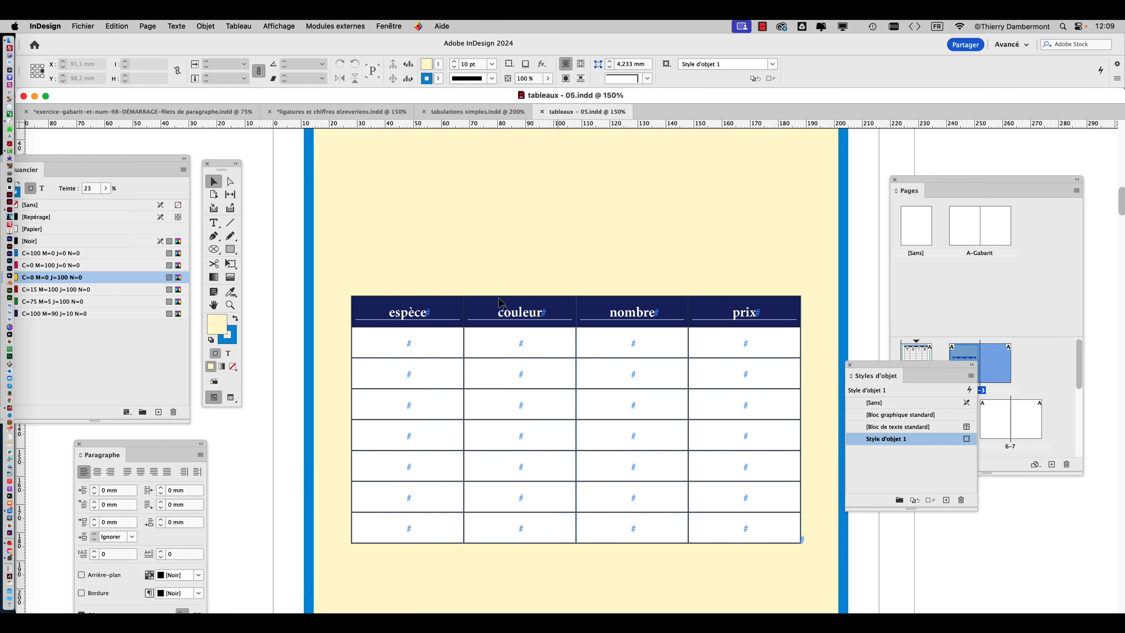
Look over the document's spreads at 25%, with the tables on pages 1 and 2 both in view.
key("super+minus")
scroll(507, 339, "down", 2)
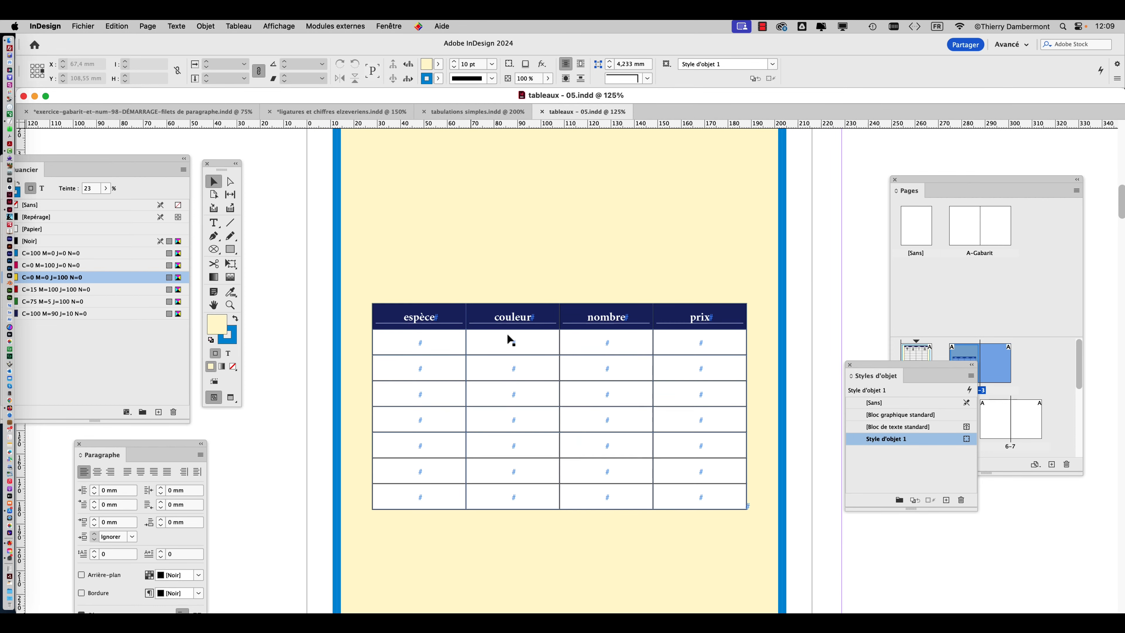
scroll(507, 328, "up", 3)
scroll(507, 327, "left", 10)
scroll(507, 326, "down", 8)
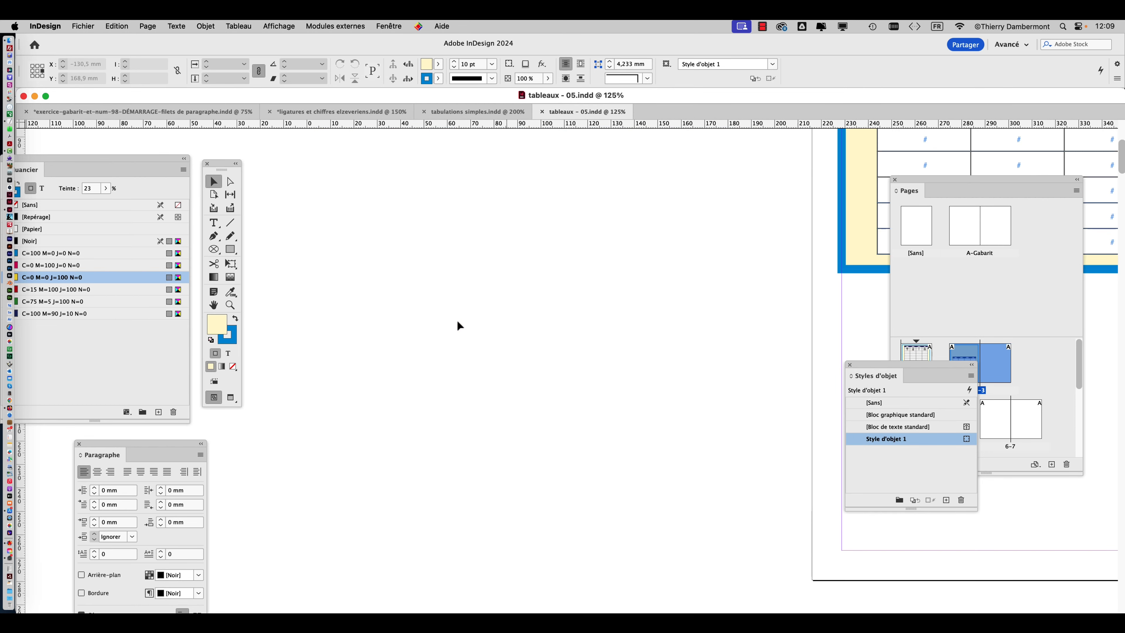
left_click(222, 307)
scroll(555, 377, "down", 4)
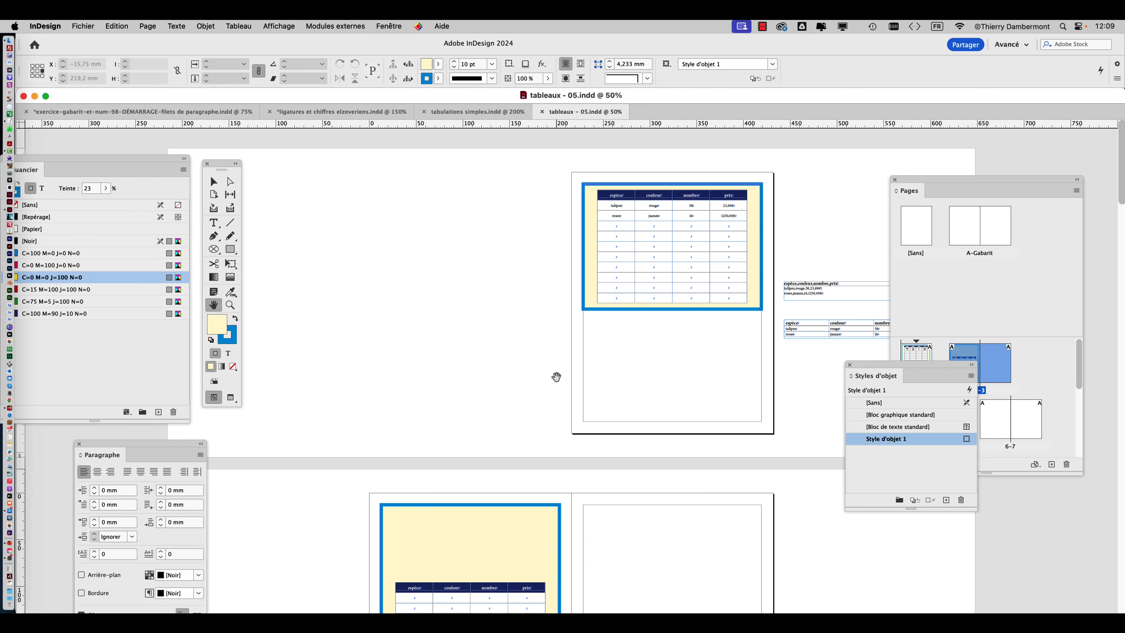
scroll(575, 377, "down", 3)
scroll(580, 376, "down", 2)
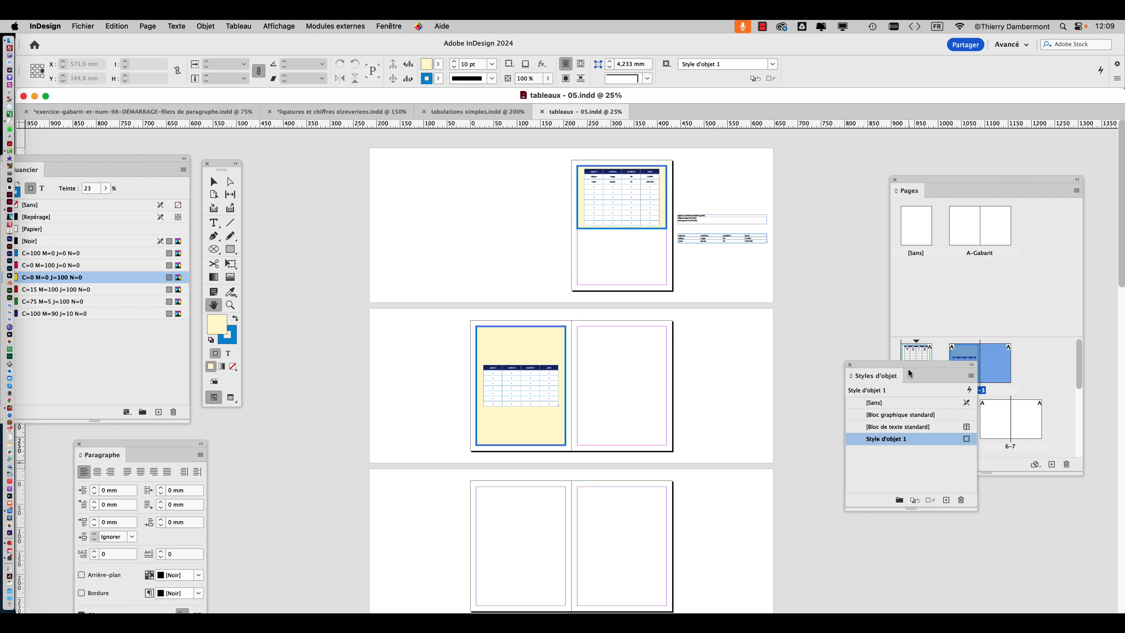
Separate the Object Styles and Pages panels and enlarge the Pages panel to show more page thumbnails.
left_click_drag(908, 368, 776, 409)
left_click_drag(919, 179, 888, 142)
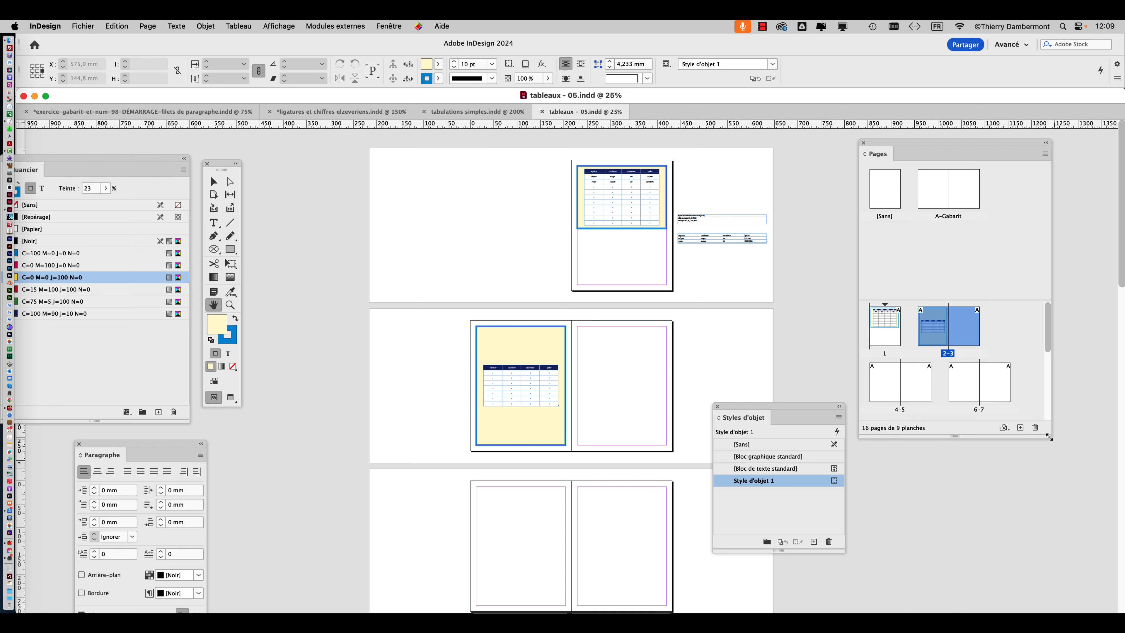
left_click_drag(1052, 437, 1066, 586)
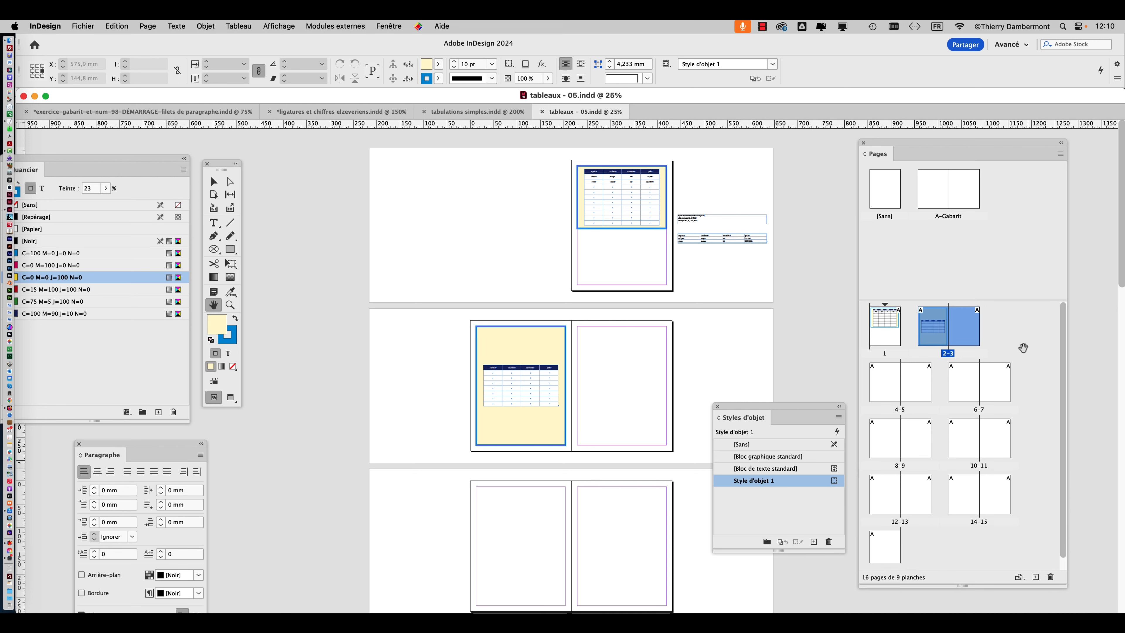
left_click(77, 25)
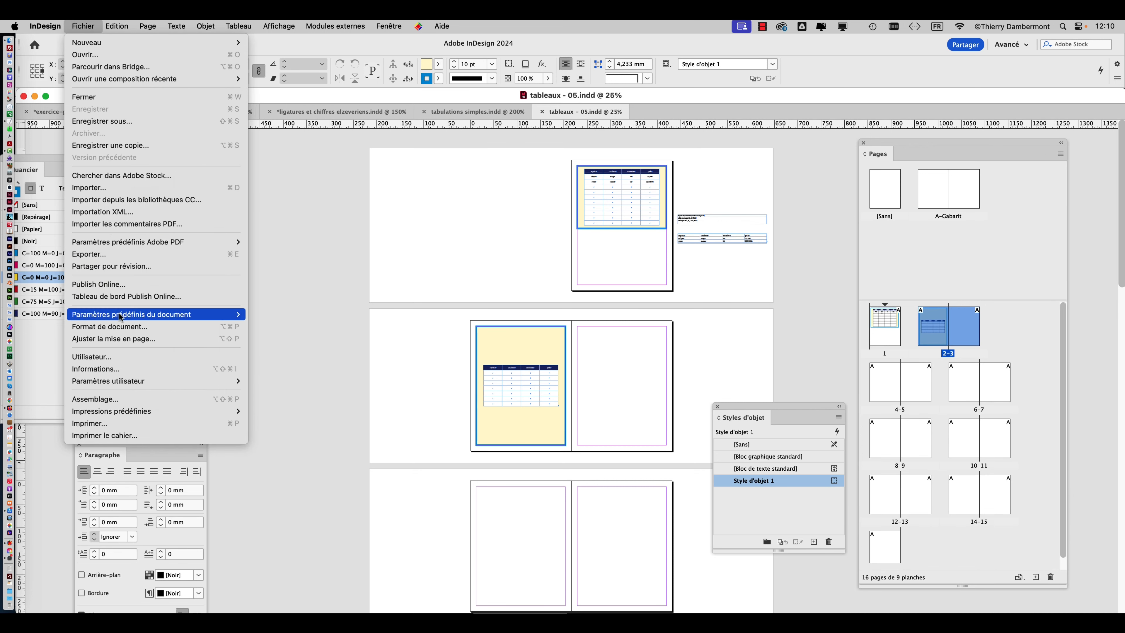
mouse_move(201, 315)
left_click(360, 281)
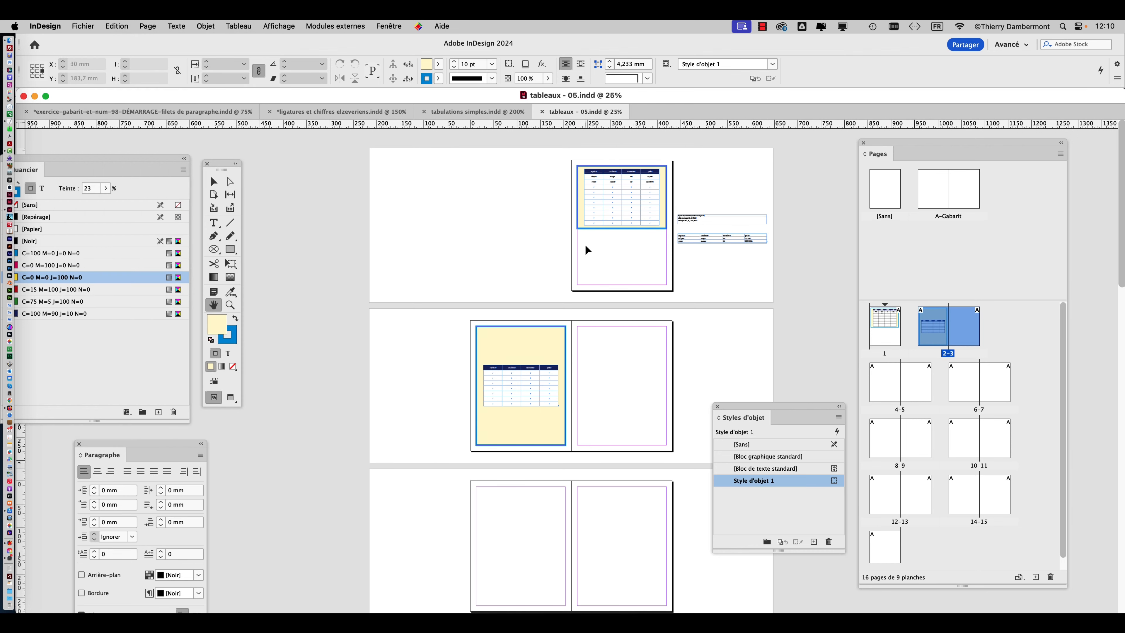
key("alt+super+8")
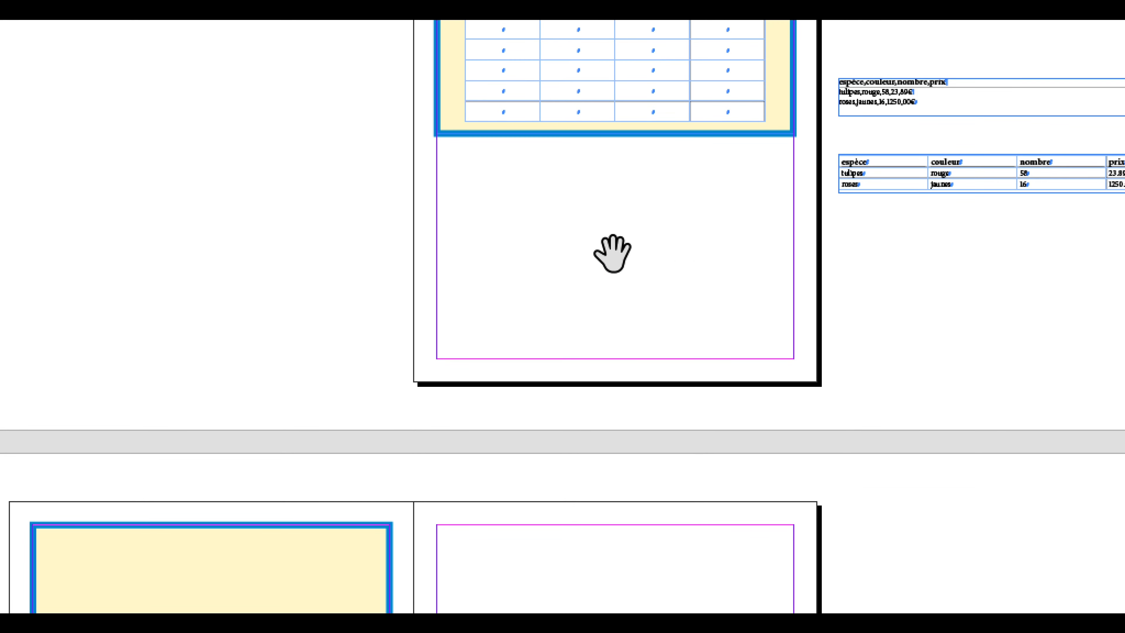
key("alt+super+8")
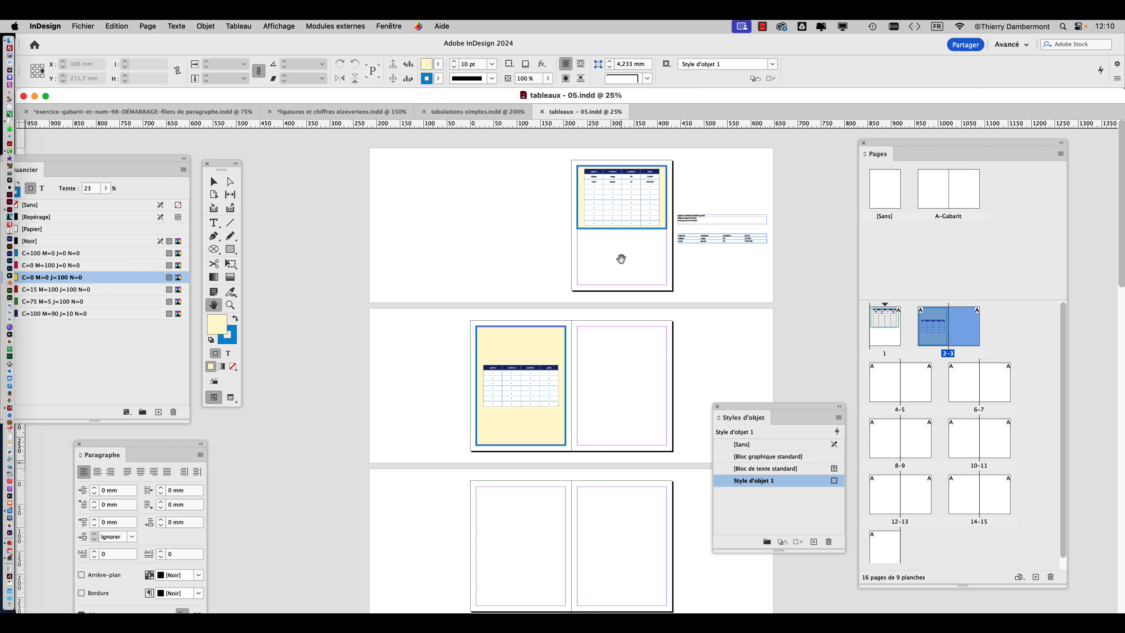
Turn off facing pages (Pages en vis-à-vis) in the document setup (Format de document) and apply it.
left_click(86, 27)
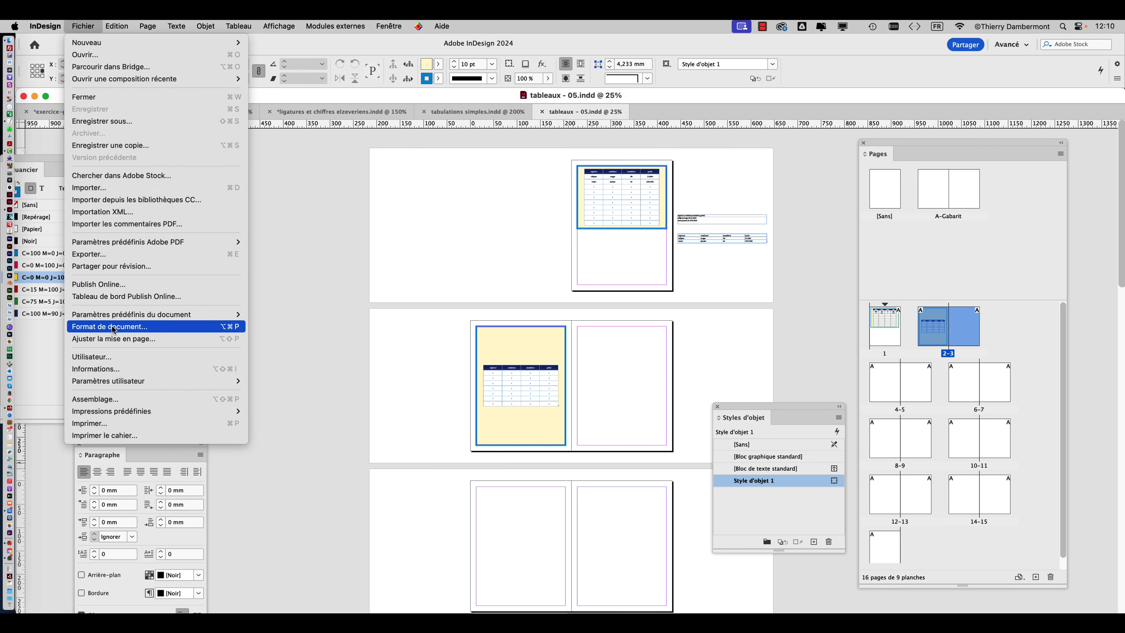
key("alt+super+8")
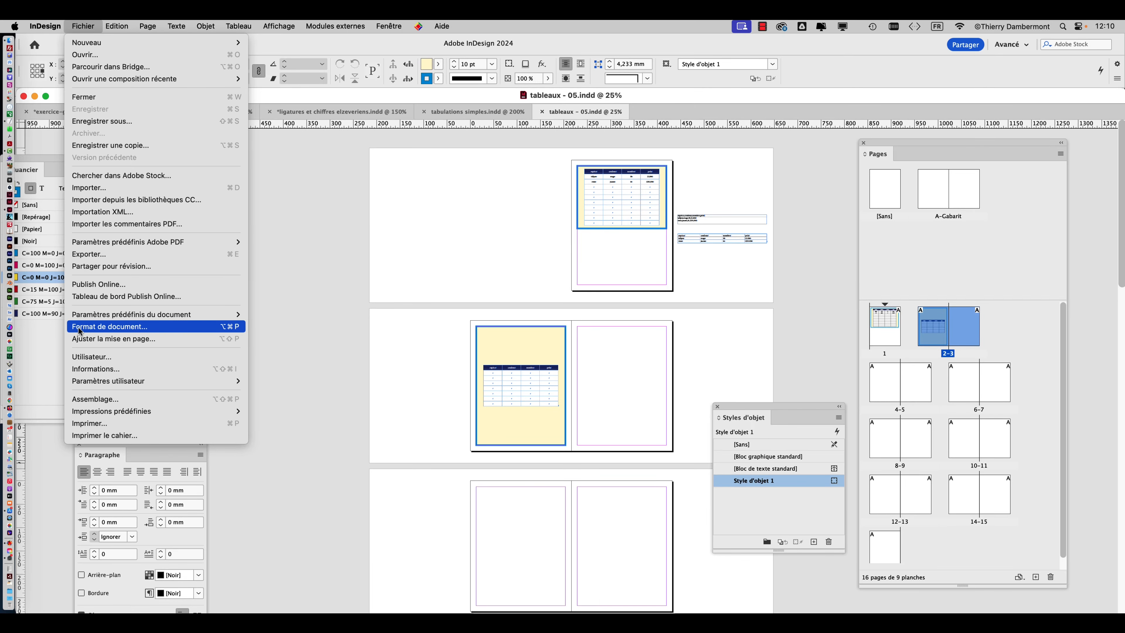
left_click(87, 332)
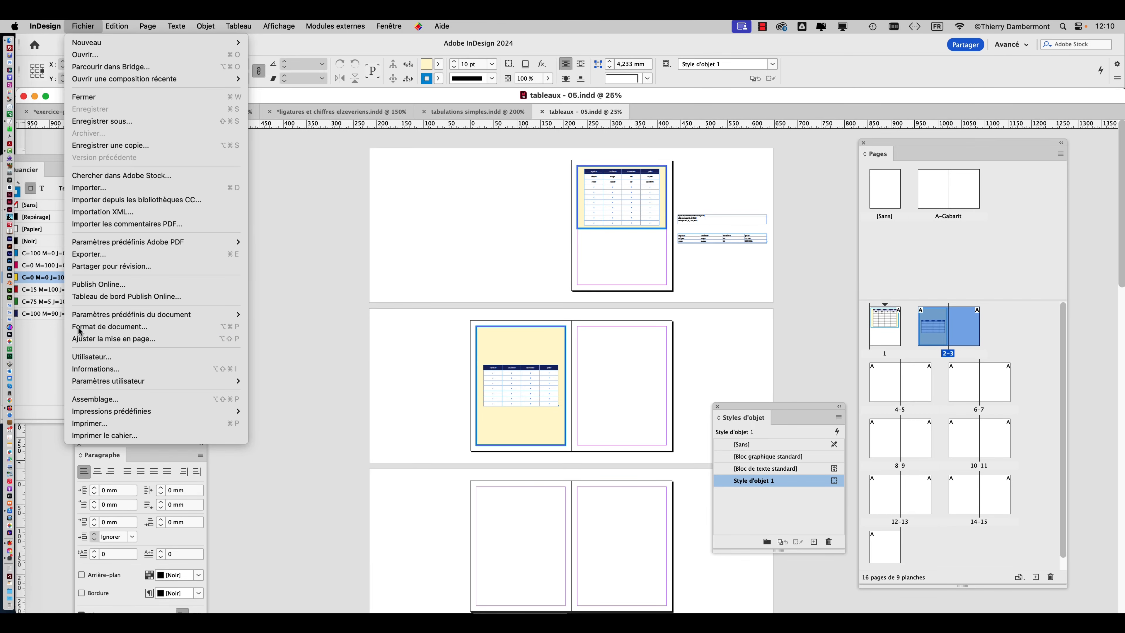
left_click_drag(818, 58, 316, 112)
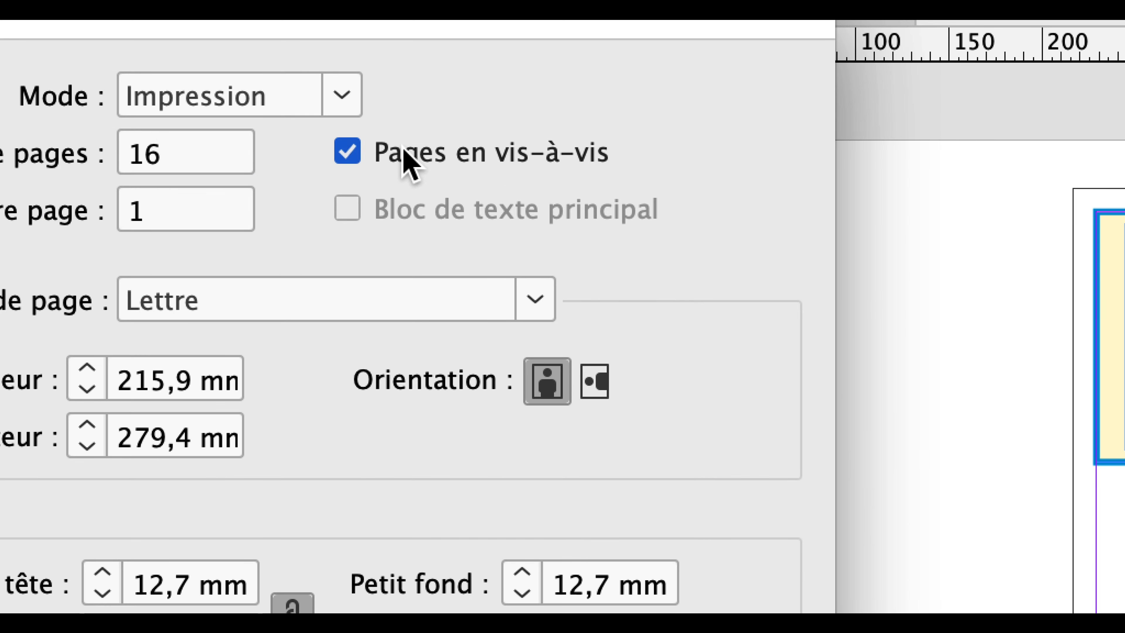
left_click(405, 152)
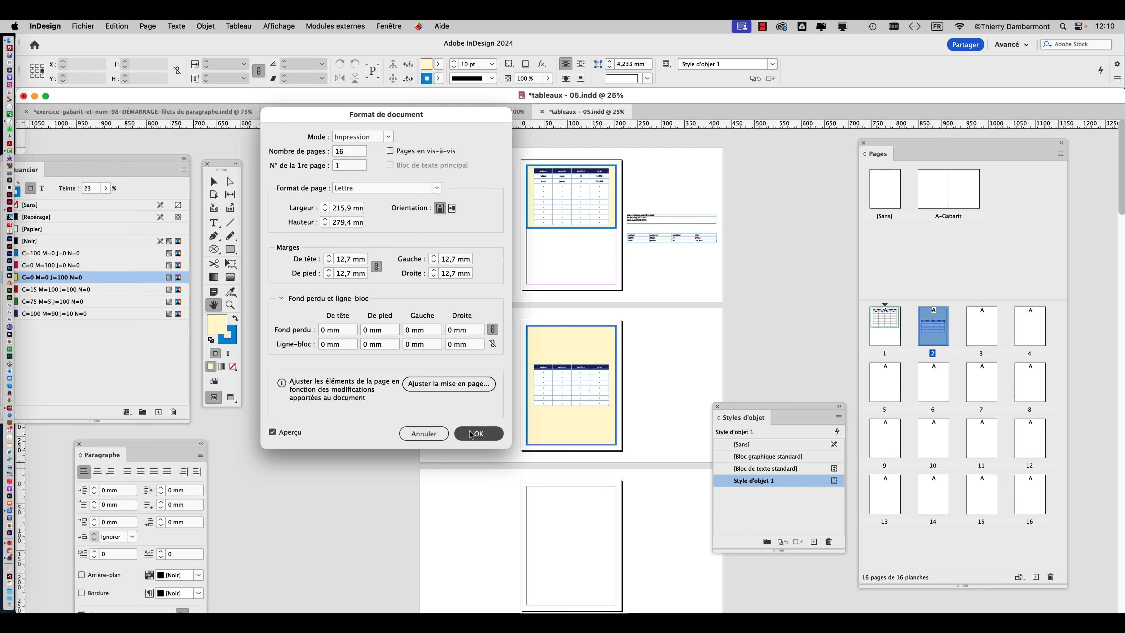
left_click(473, 433)
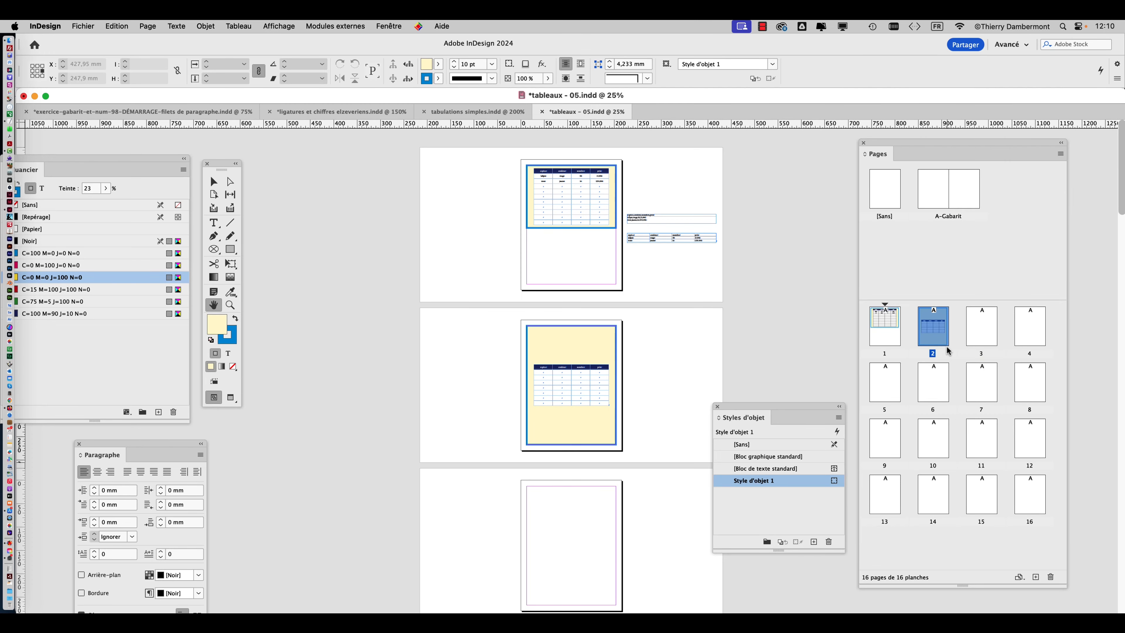
Set the A-Gabarit master's number of pages (Nombre de pages) to 1 in its master options, and reposition the Object Styles and Pages panels.
left_click_drag(722, 411, 276, 513)
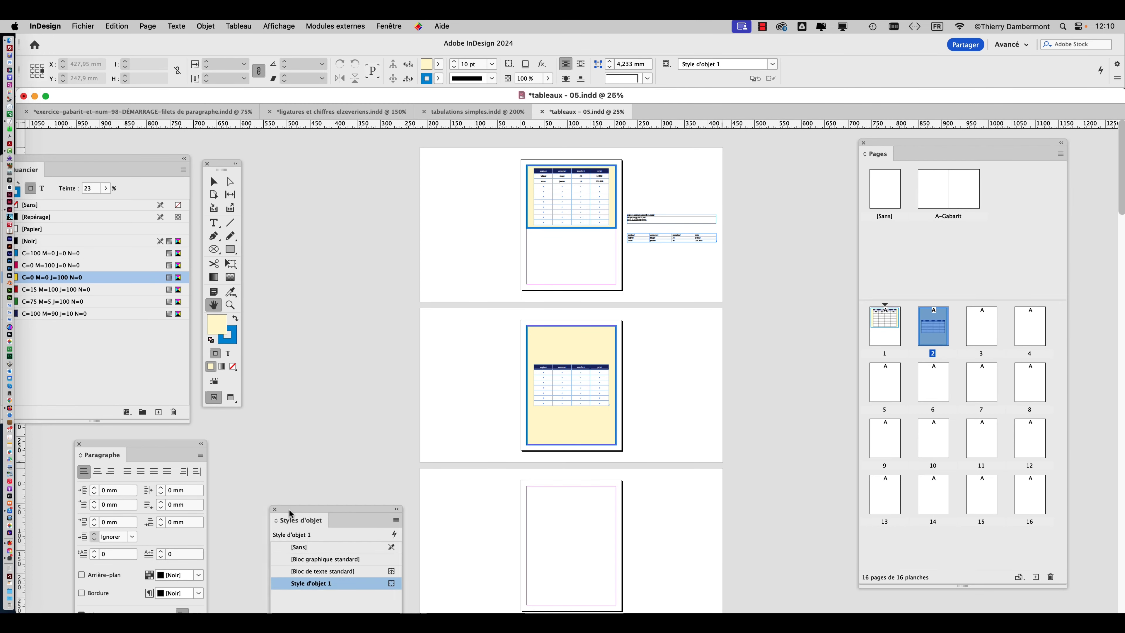
left_click_drag(903, 144, 783, 160)
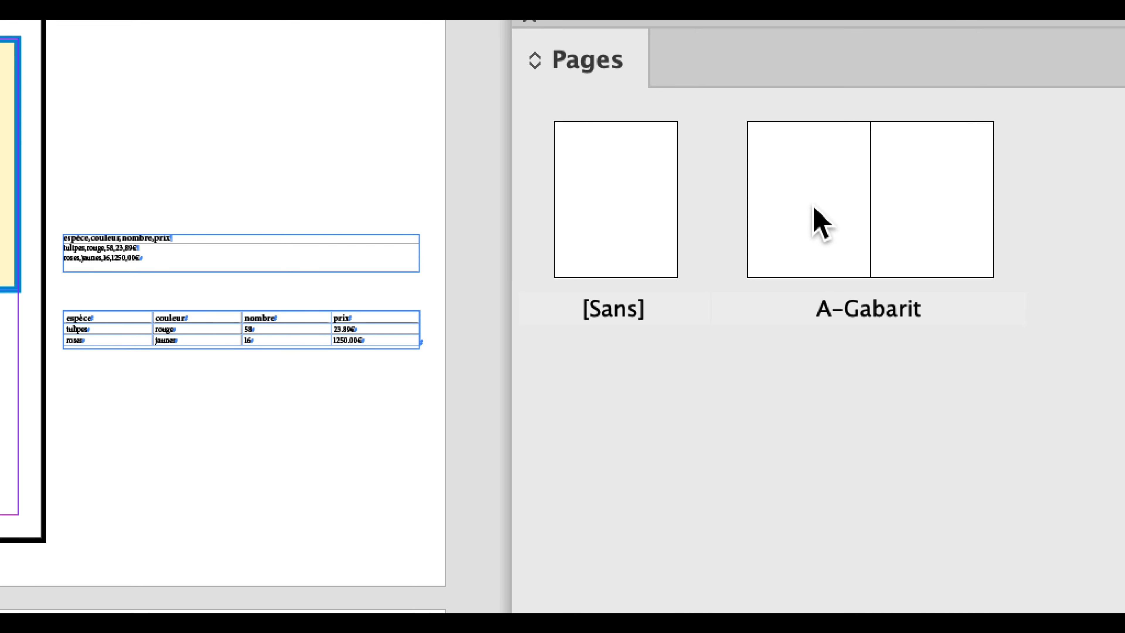
left_click(820, 223)
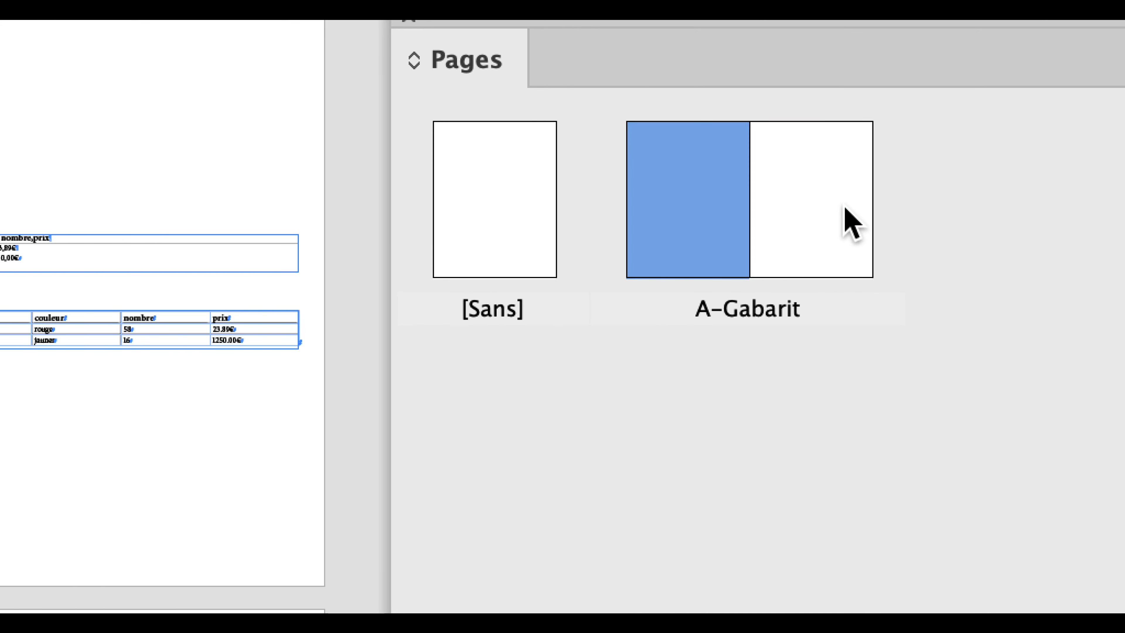
left_click(964, 220, "shift")
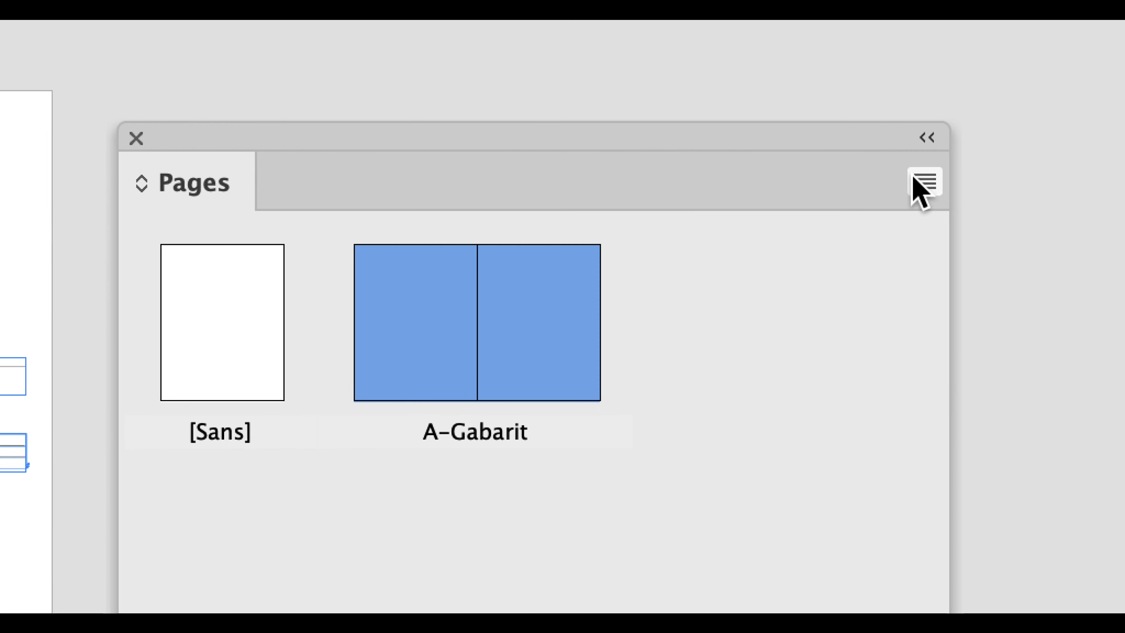
left_click(913, 178)
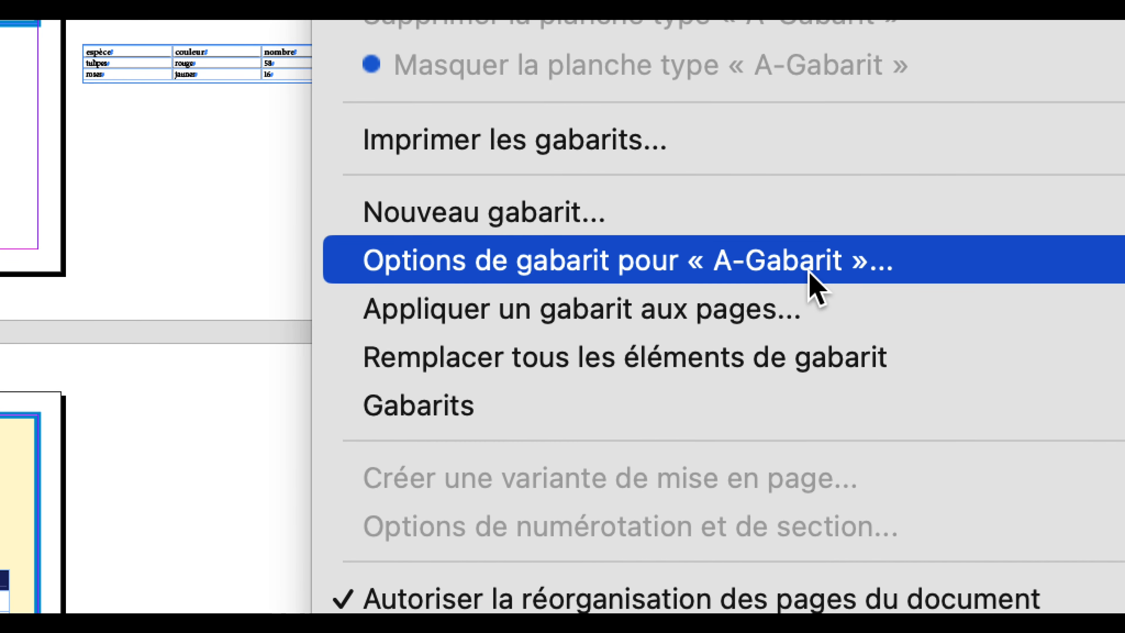
left_click(809, 274)
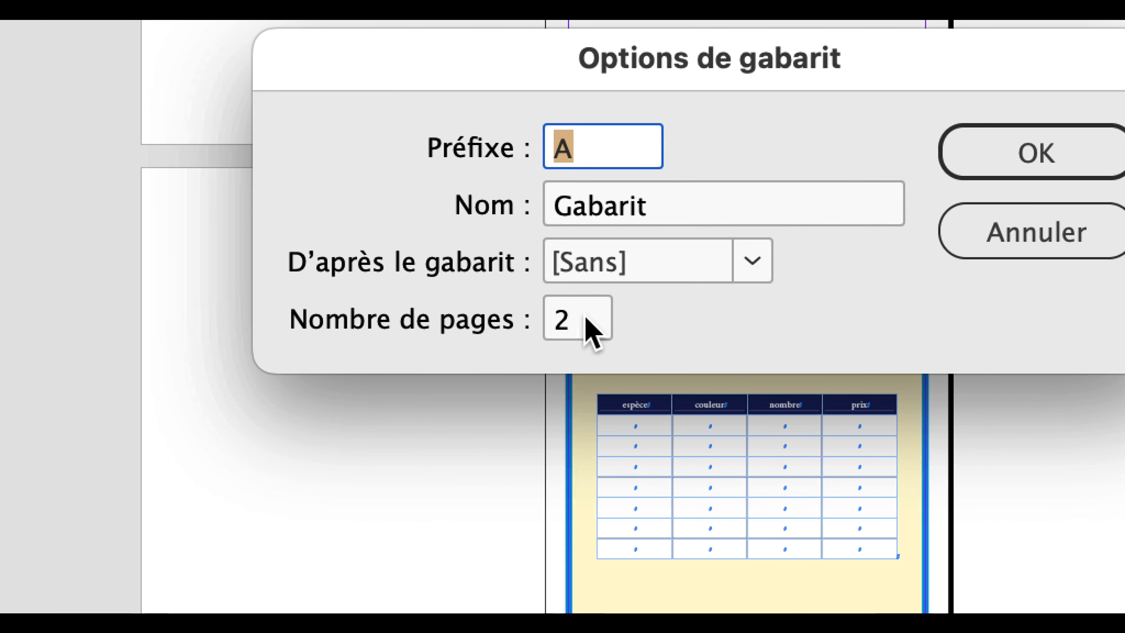
left_click(528, 392)
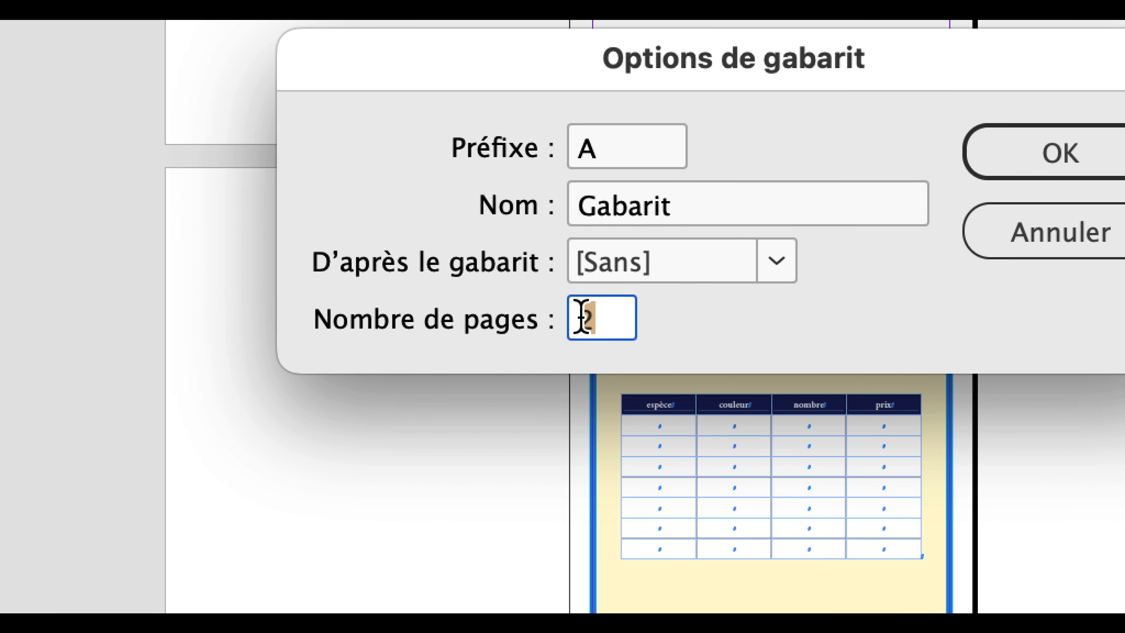
type("1")
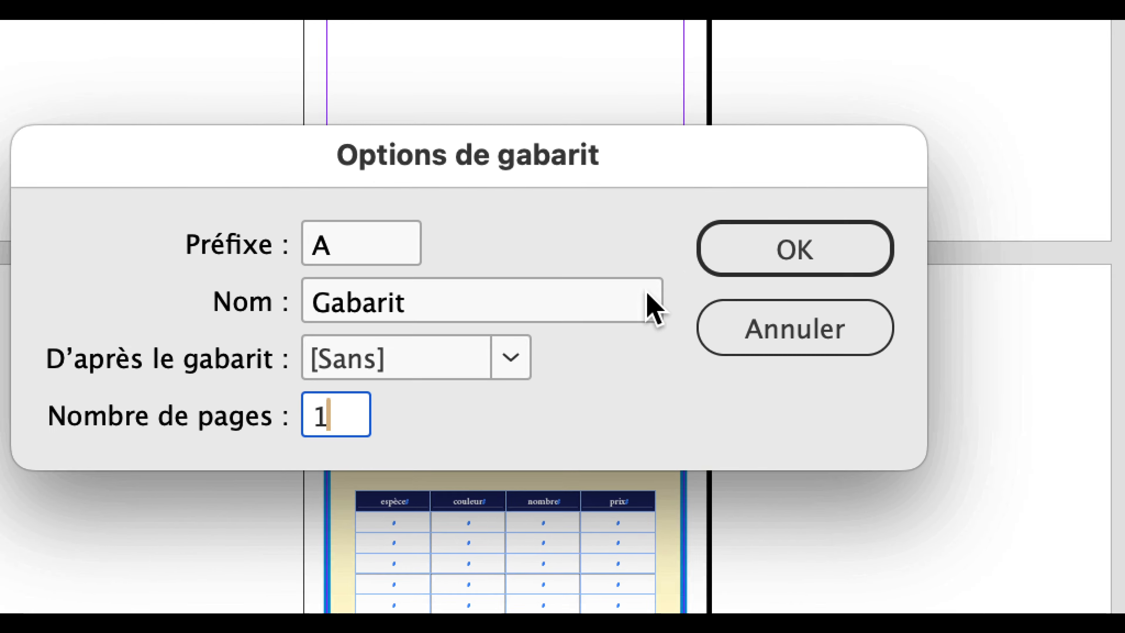
left_click(978, 169)
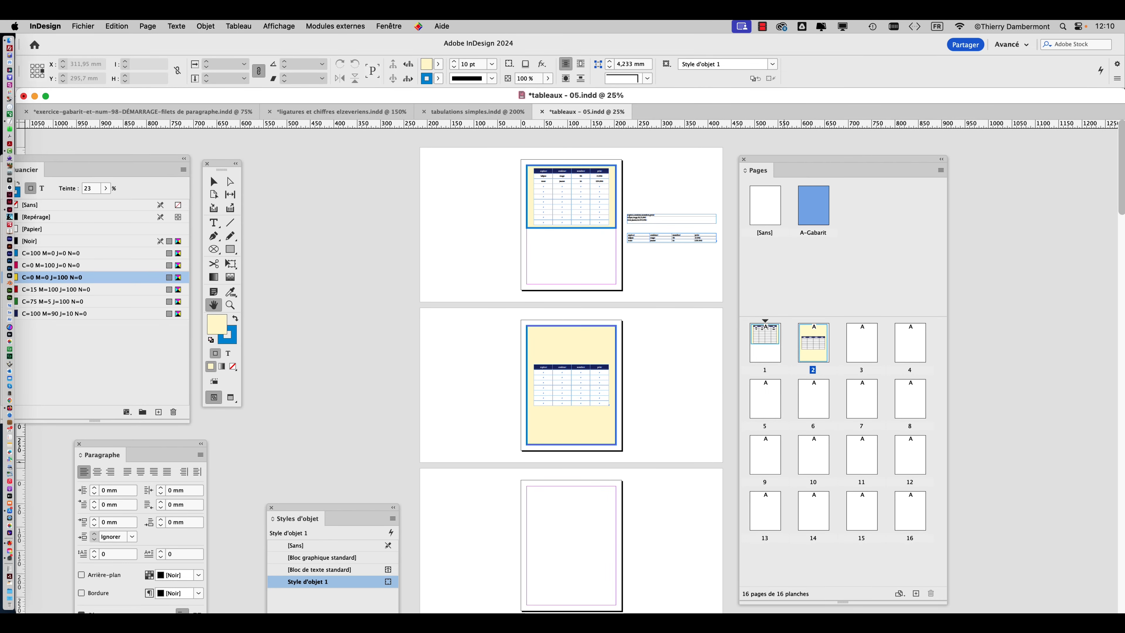
left_click_drag(804, 160, 856, 151)
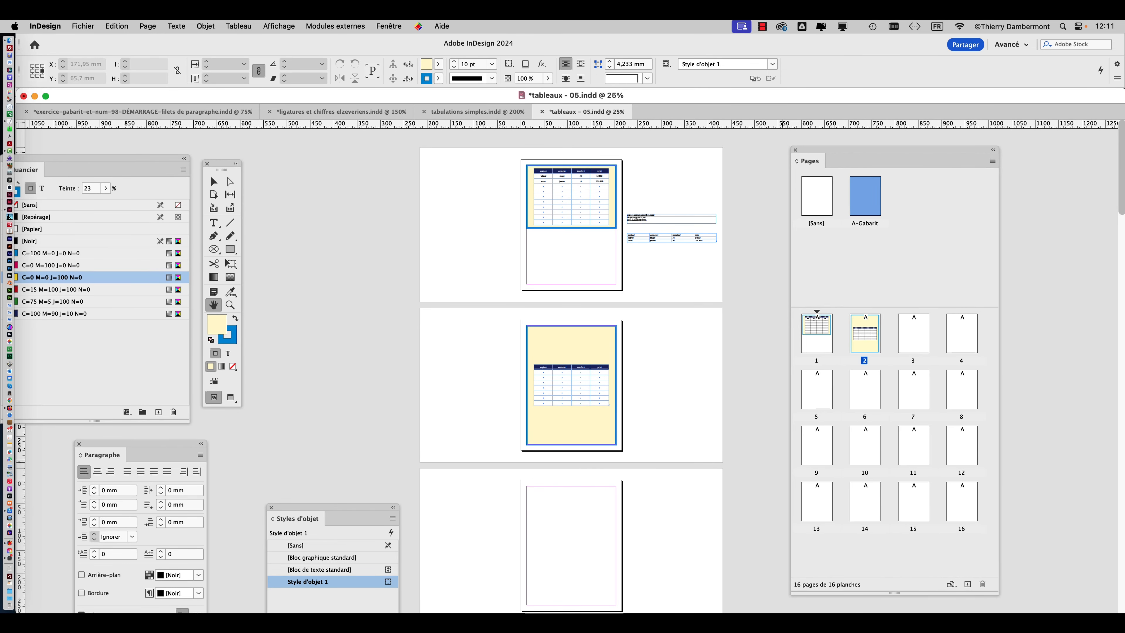
Move the Pages panel clear of the page and select the entire table at its page 2 header row with the Type tool.
key("v")
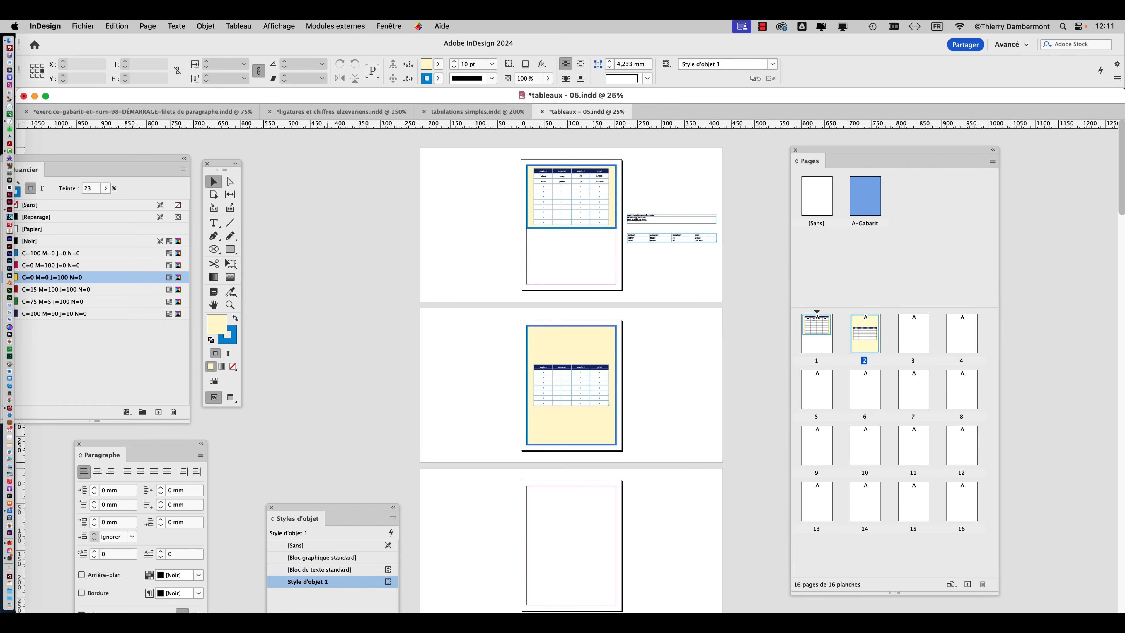
key("h")
scroll(571, 427, "up", 2)
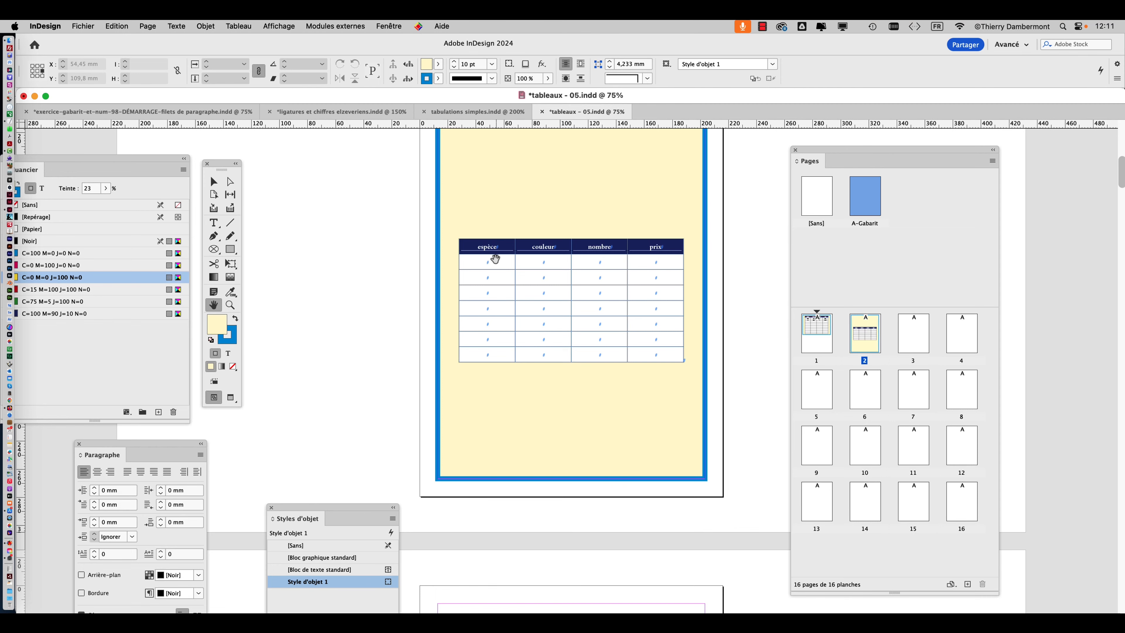
scroll(494, 259, "up", 2)
left_click_drag(817, 152, 942, 152)
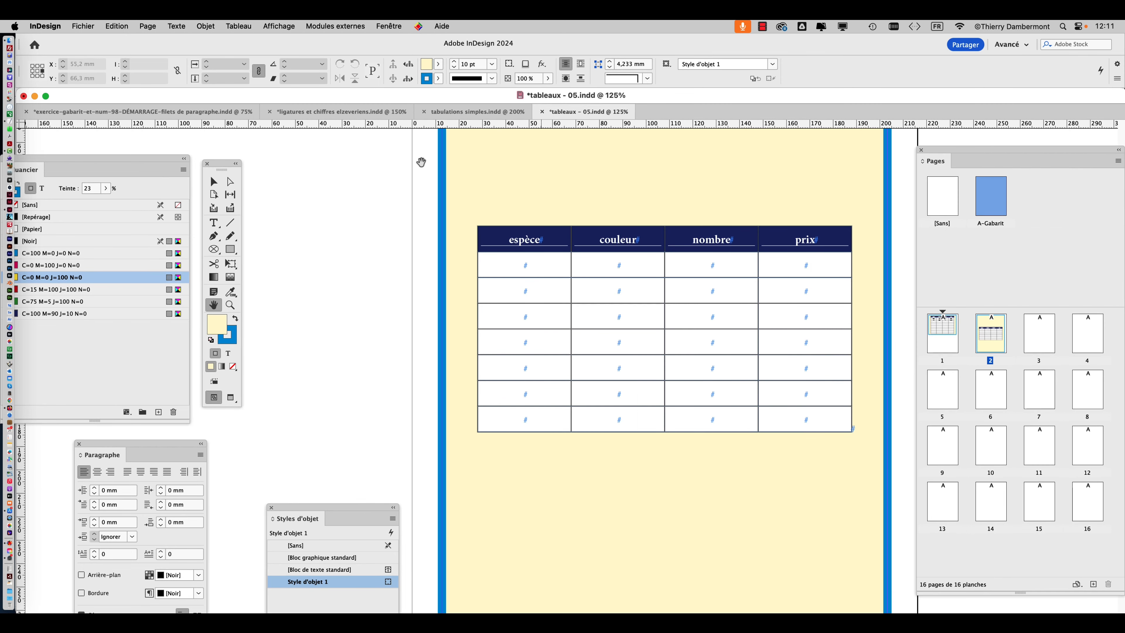
left_click(213, 223)
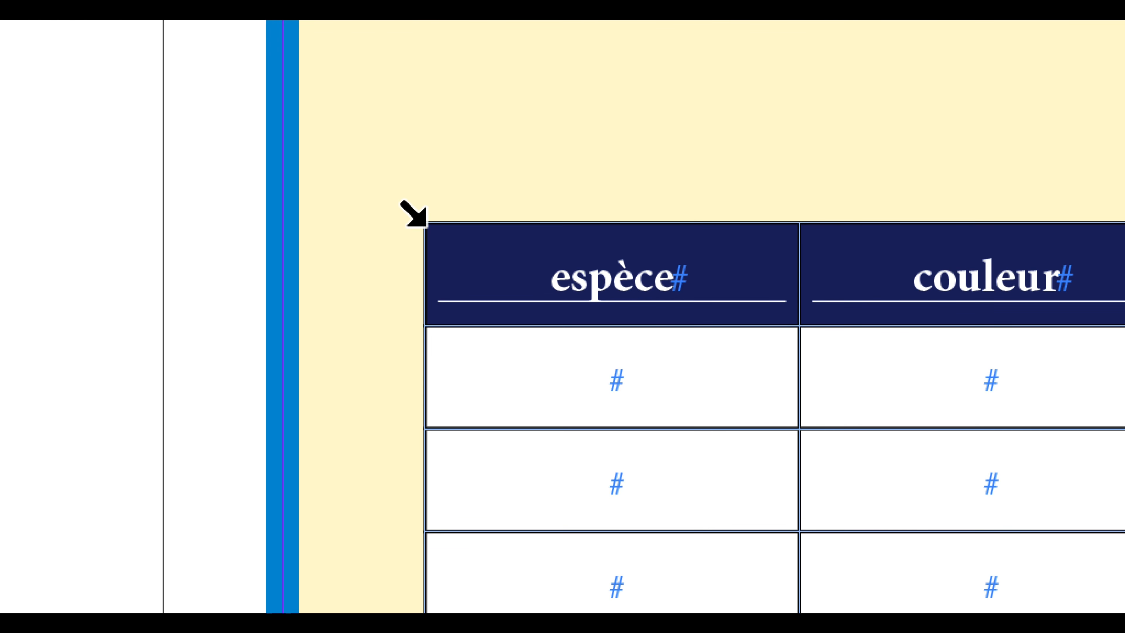
left_click(424, 225)
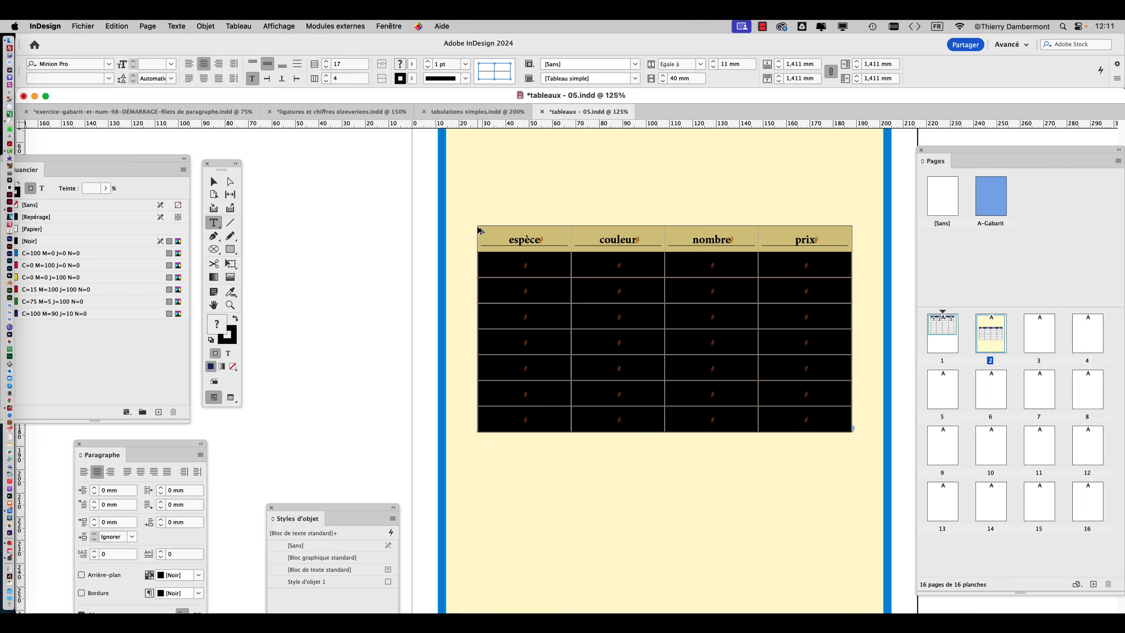
Set the selected table's alternating fill pattern (Motif en alternance) to Une ligne sur deux, with the preview (Aperçu) turned on.
key("super+minus")
key("super+minus")
key("super+minus")
key("super+minus")
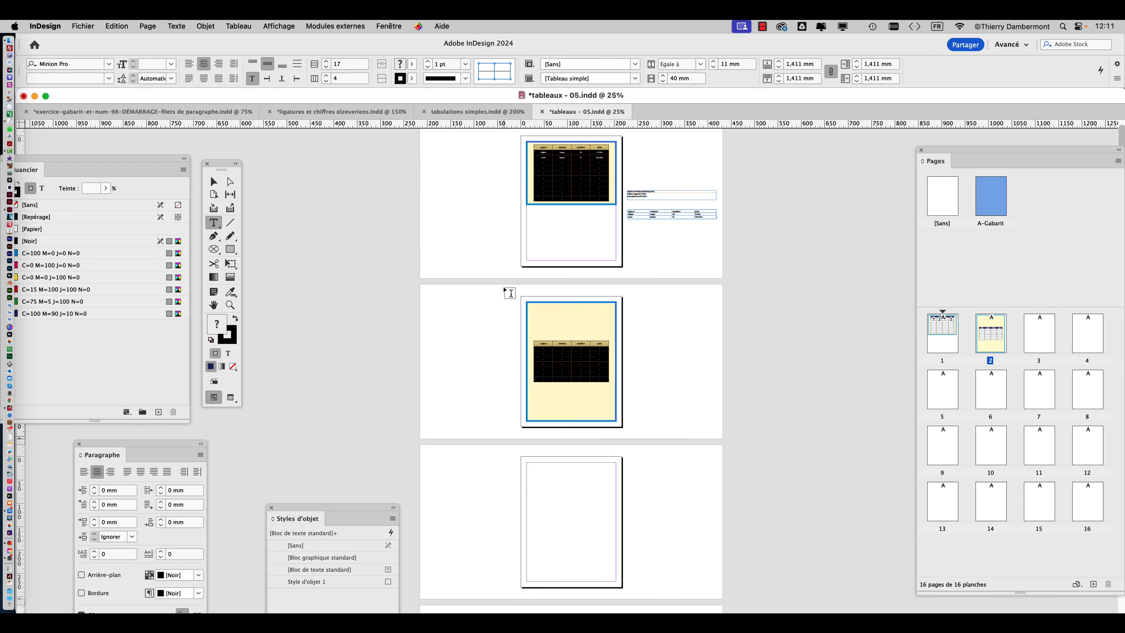
key("super+equal")
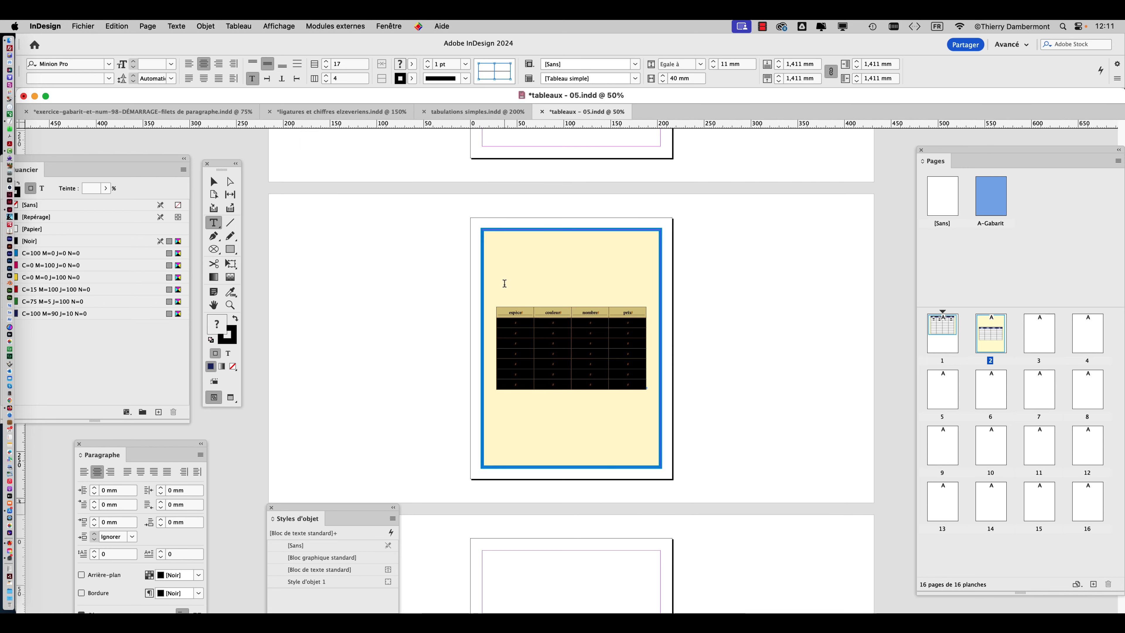
scroll(603, 226, "up", 5)
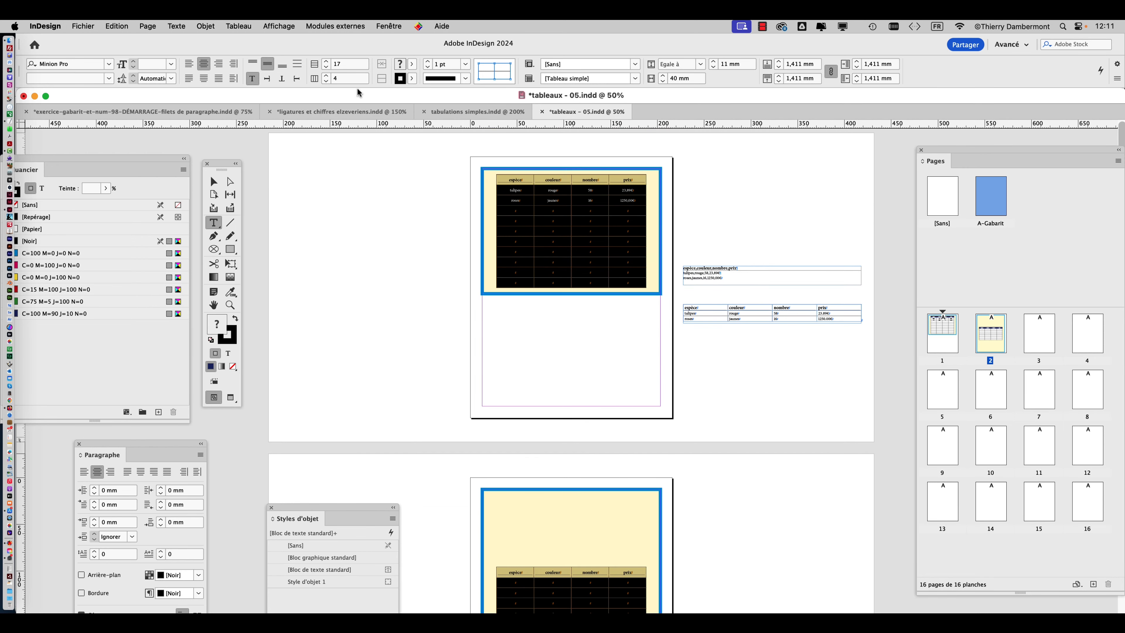
left_click(238, 25)
mouse_move(244, 87)
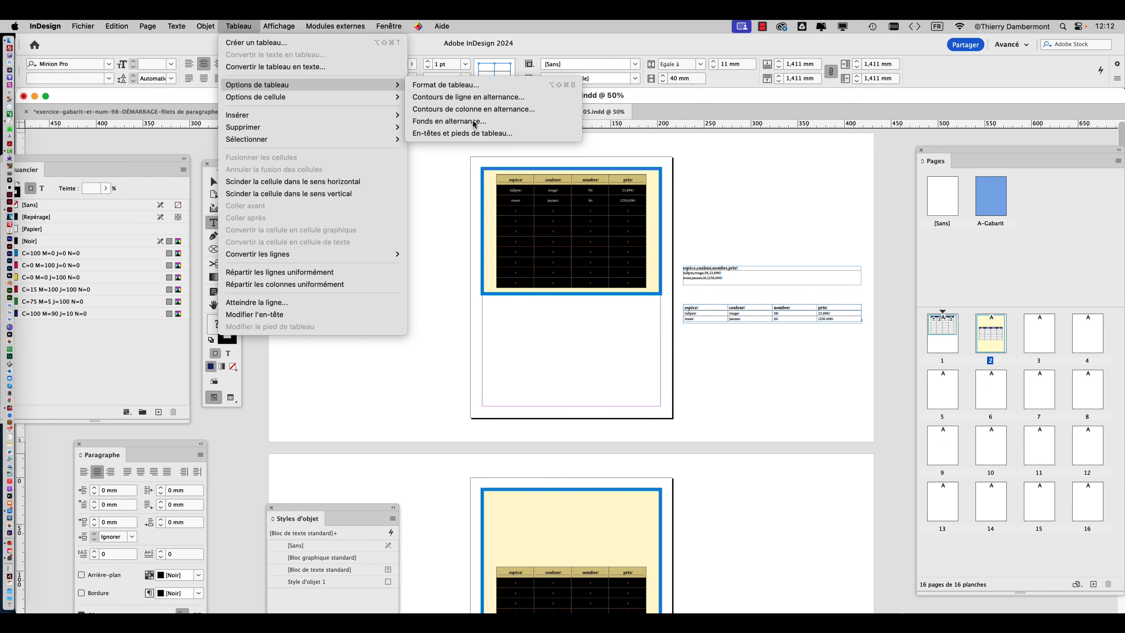
left_click(434, 116)
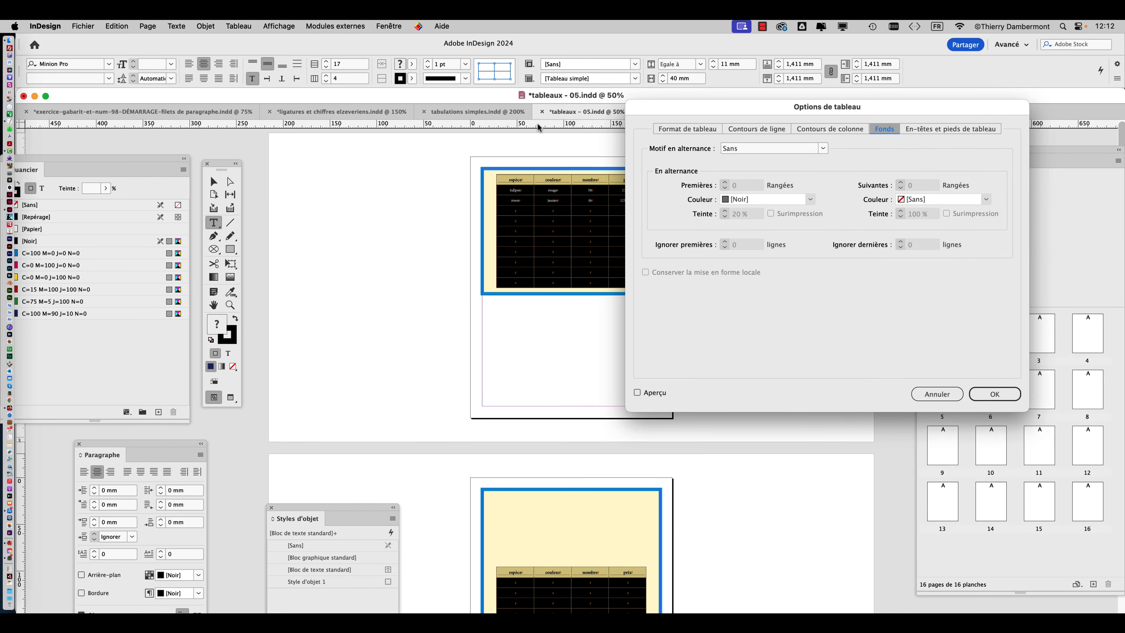
left_click_drag(909, 114, 353, 111)
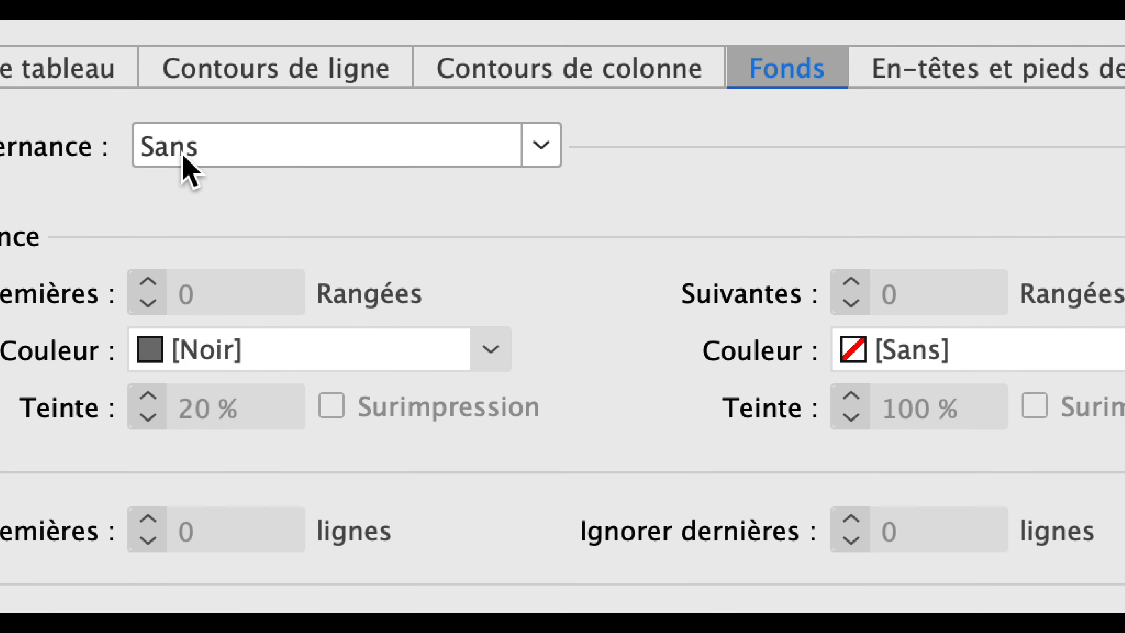
left_click(182, 154)
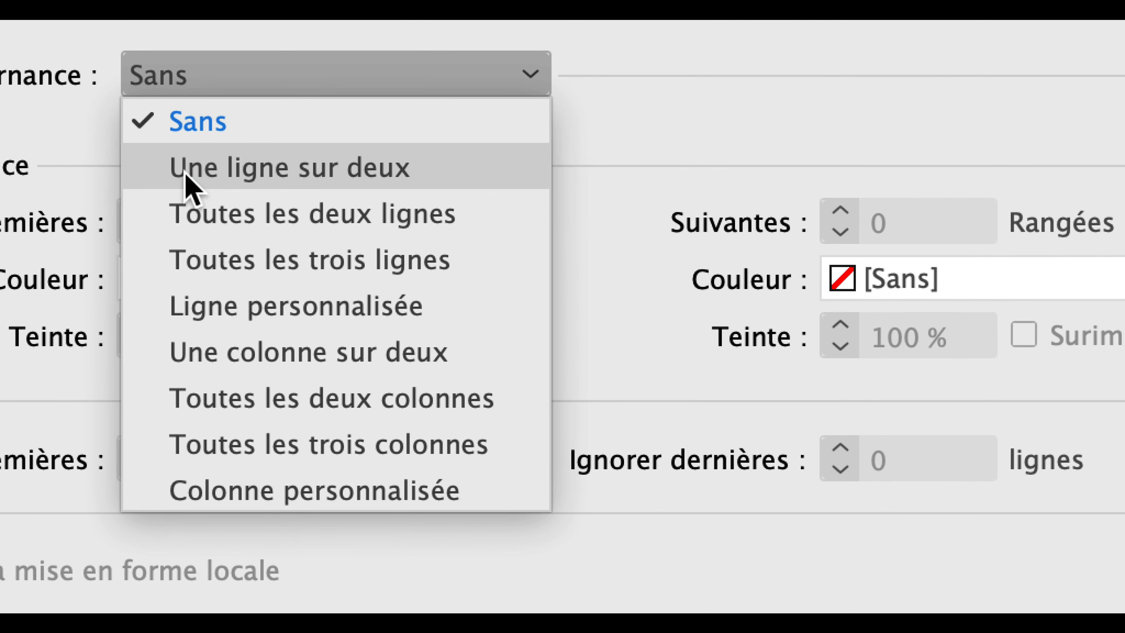
left_click(185, 172)
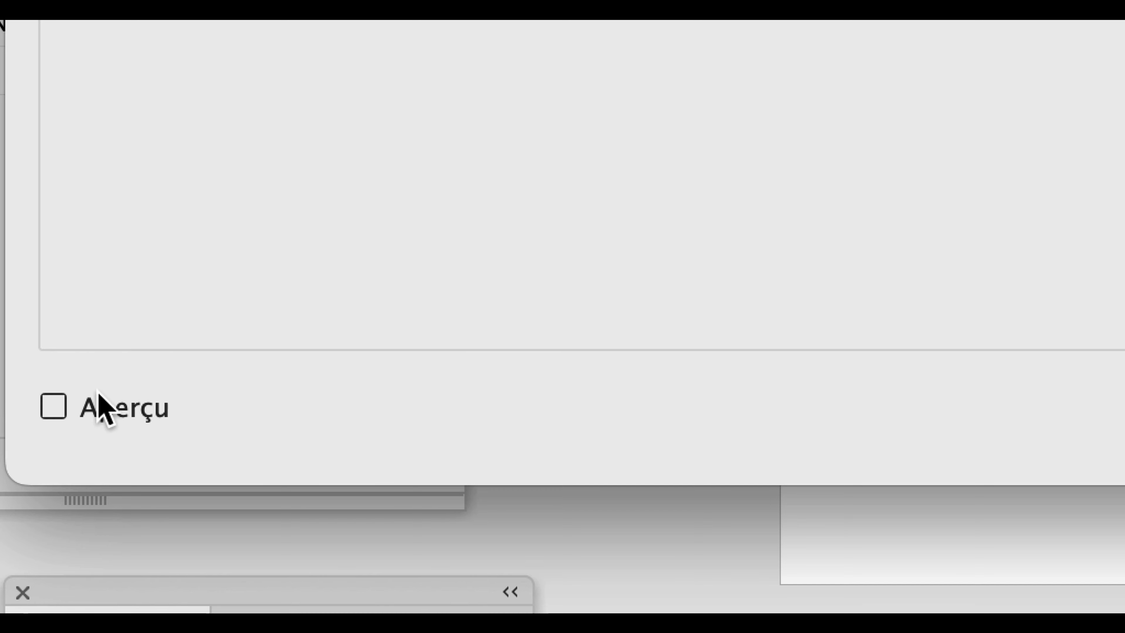
left_click(99, 397)
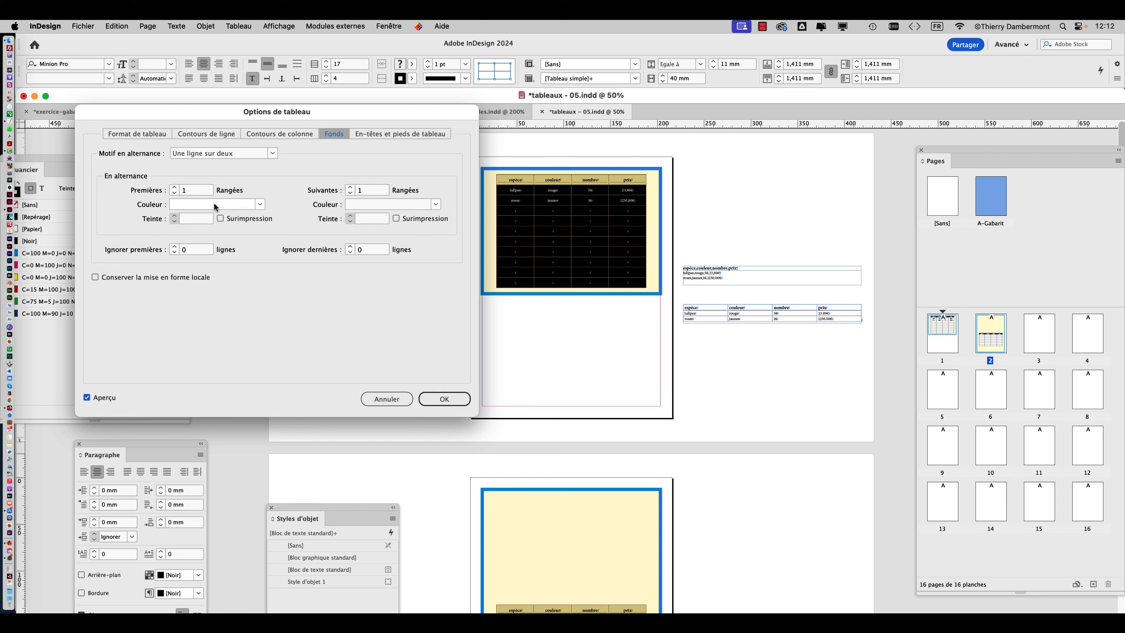
Set the alternating fills to [Papier] for the first rows and [Noir] at a 10% tint for the following rows, and apply them.
left_click(260, 204)
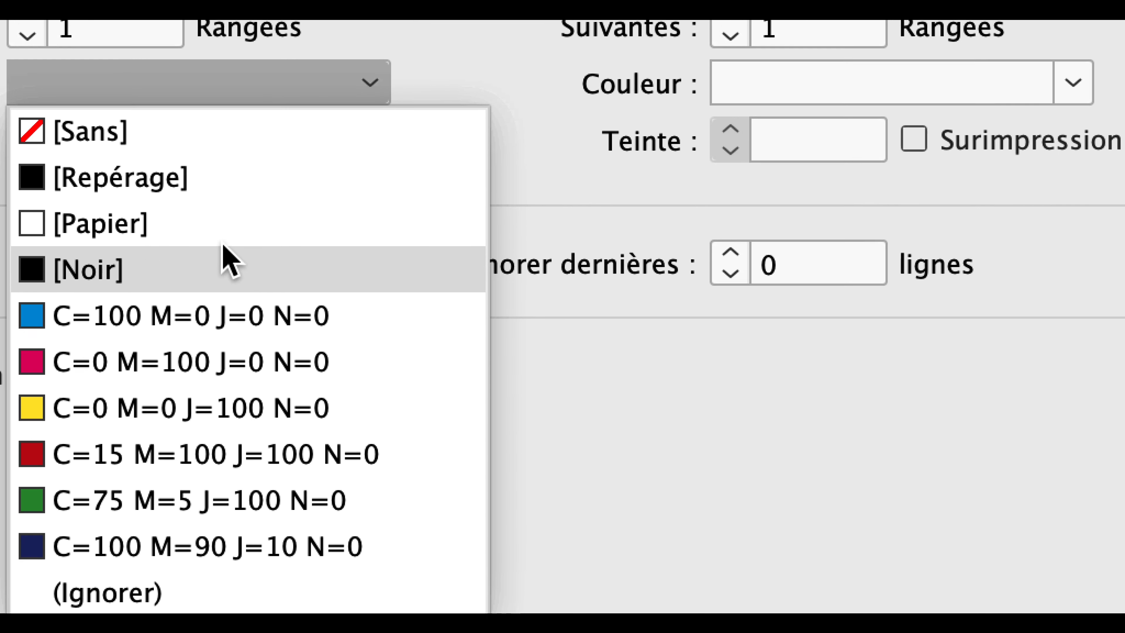
left_click(229, 210)
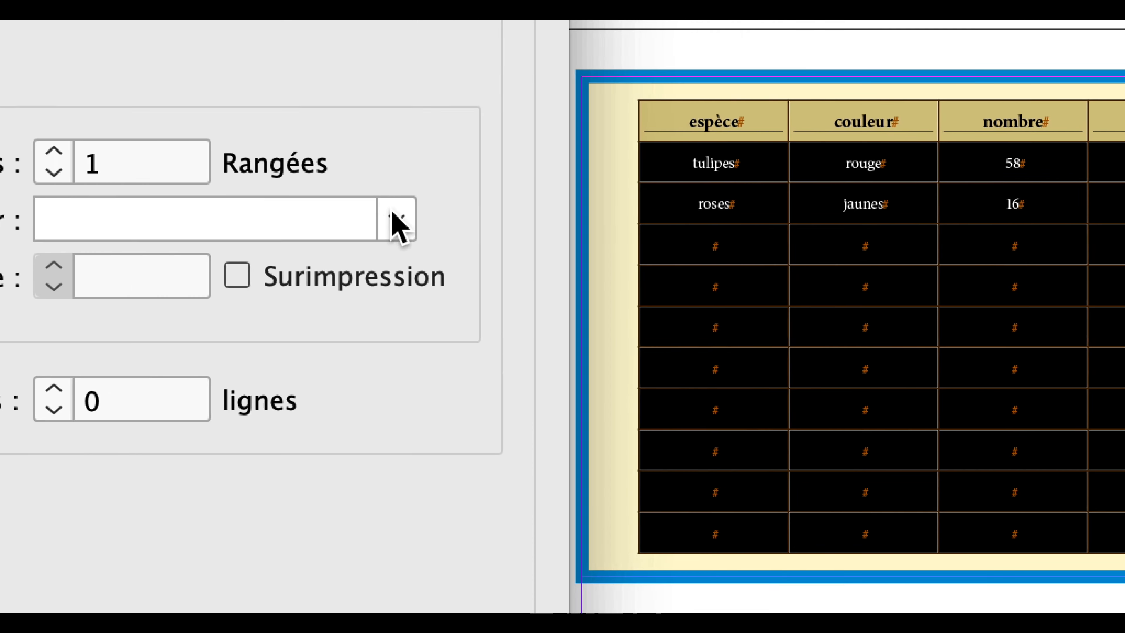
left_click(660, 254)
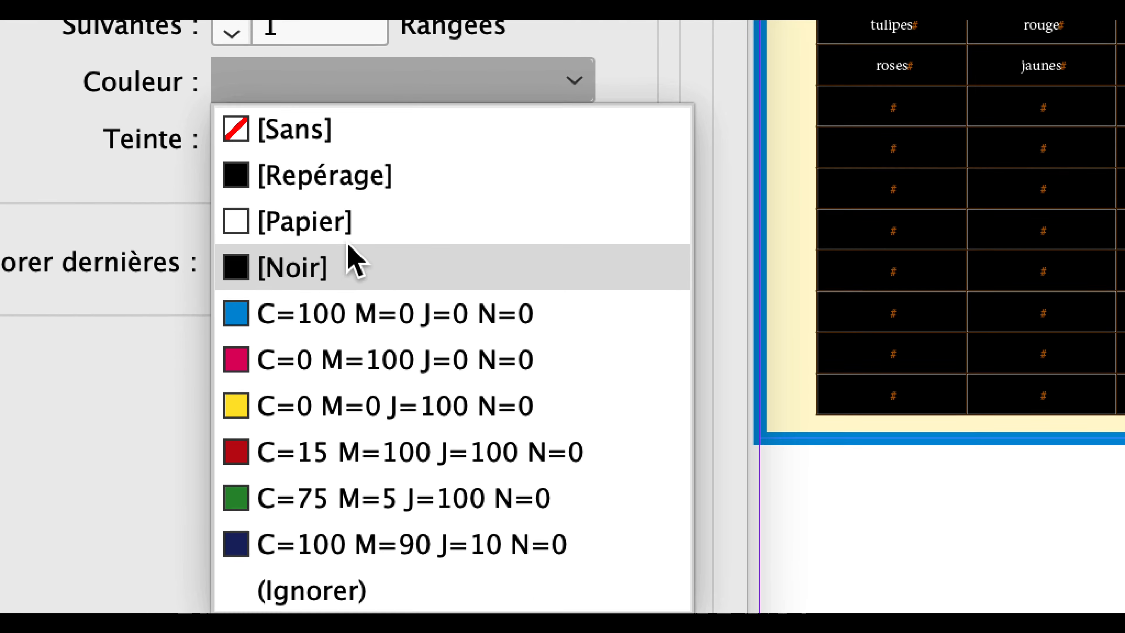
left_click(305, 341)
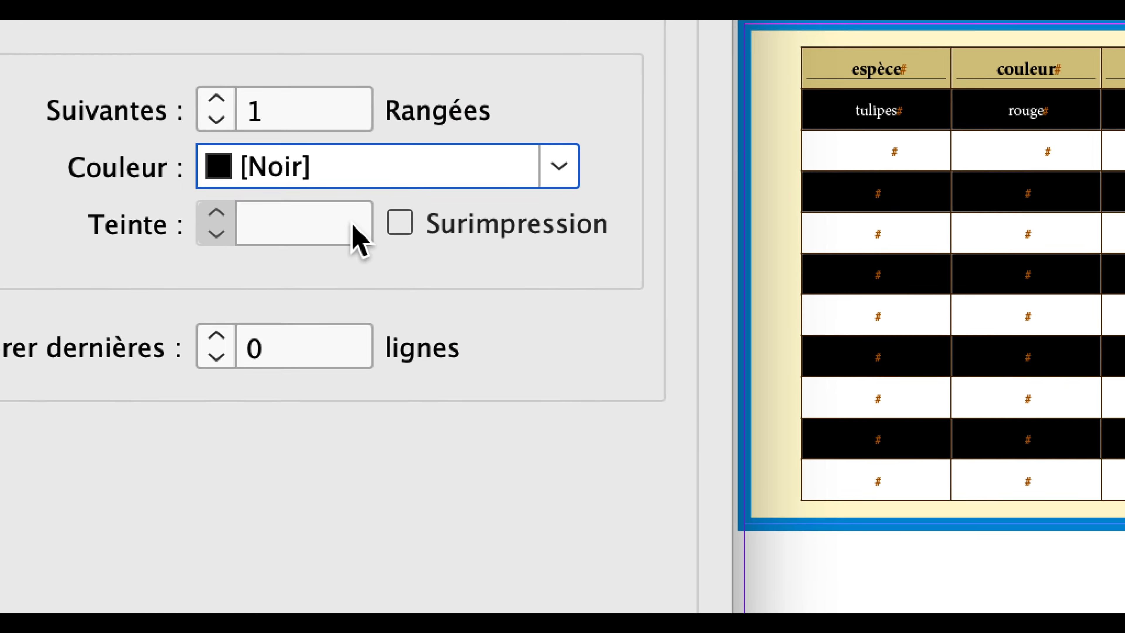
left_click(379, 262)
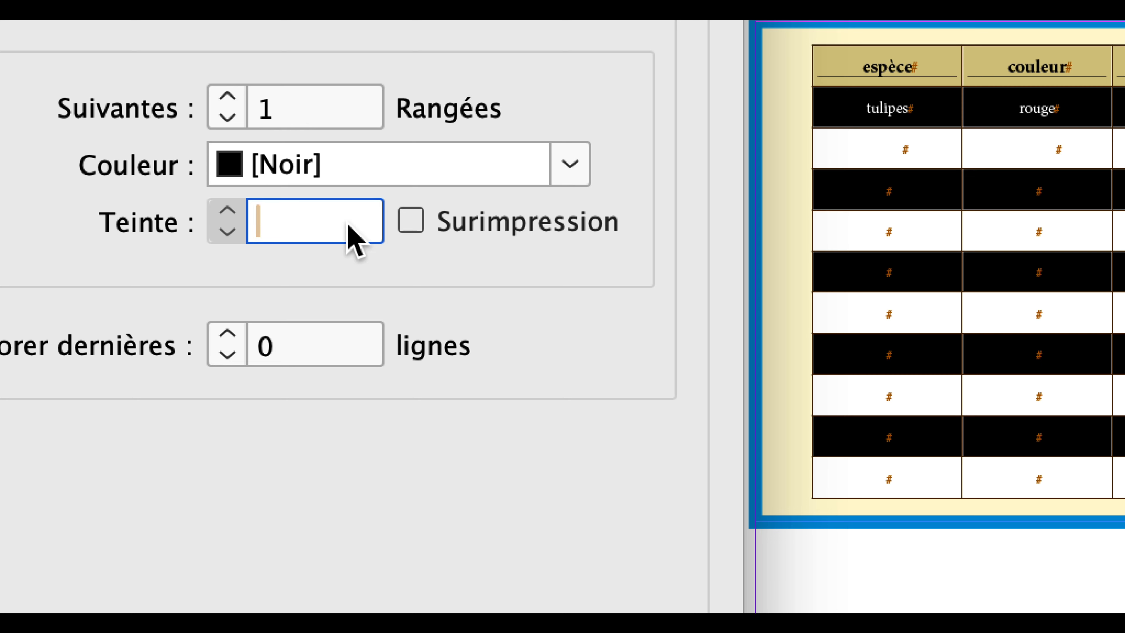
type("10")
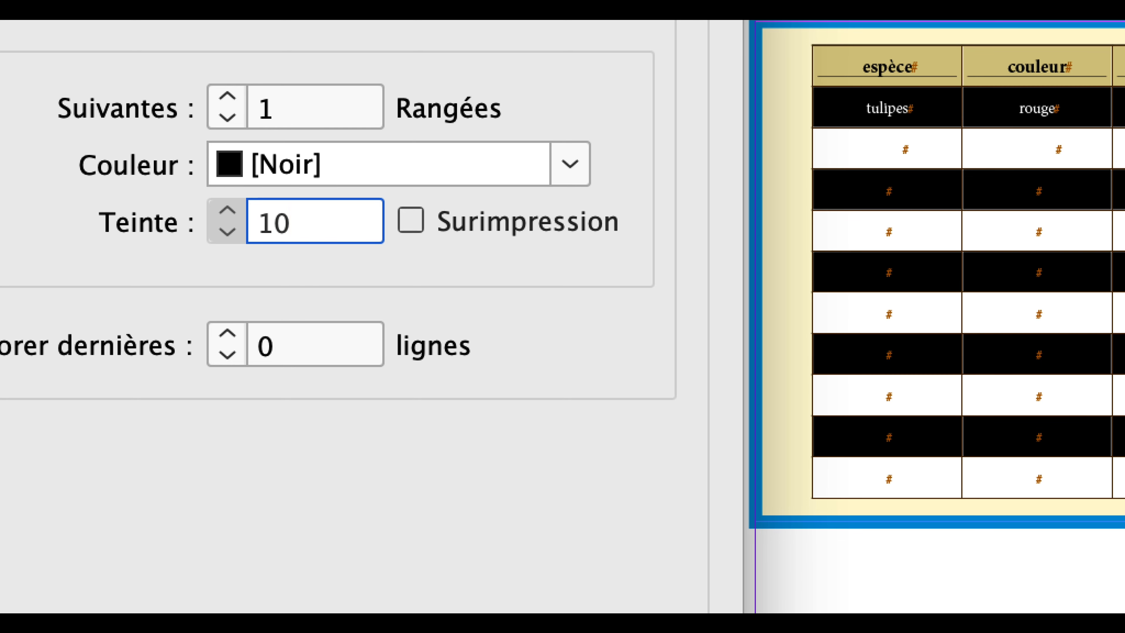
key("Tab")
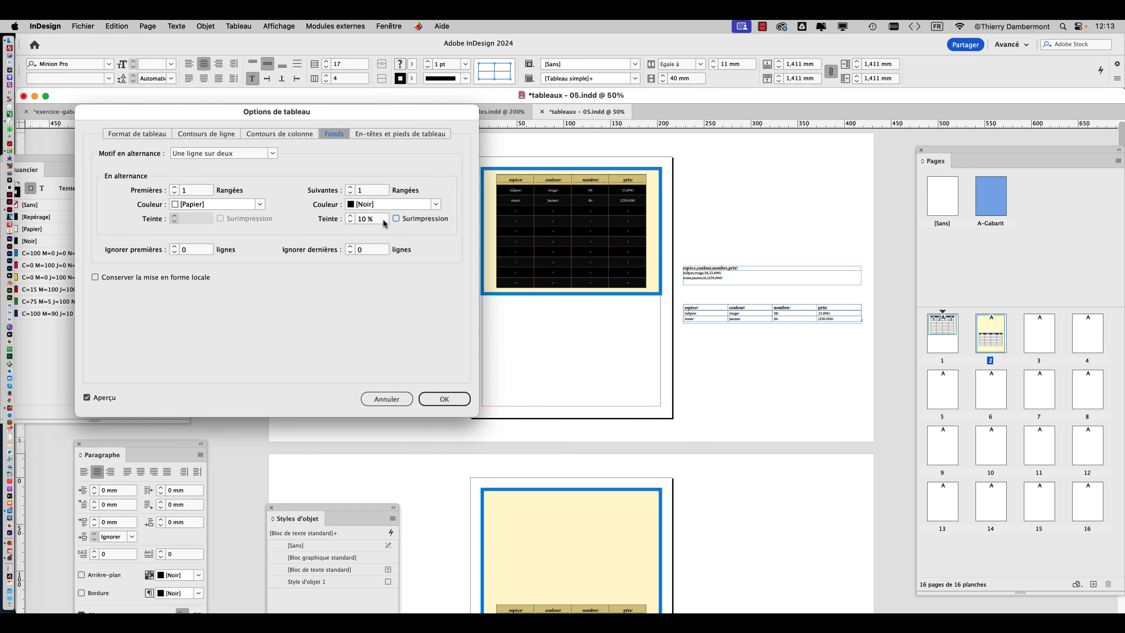
left_click(450, 401)
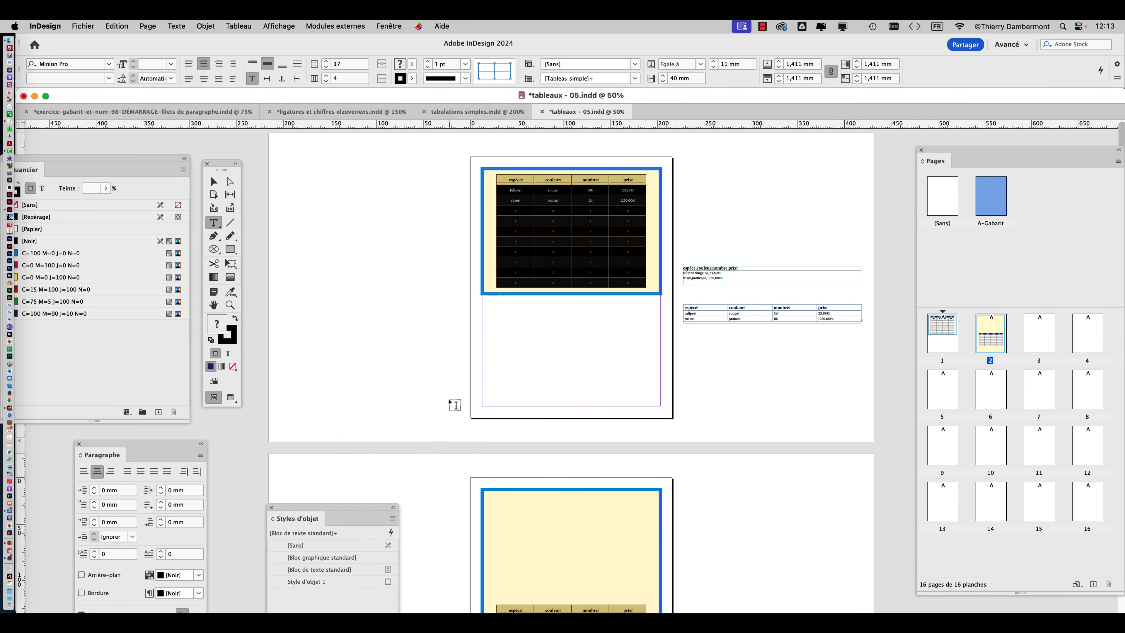
Leave text editing, switch to the Preview screen mode and examine the striped table on page 1 at 125%.
left_click(213, 181)
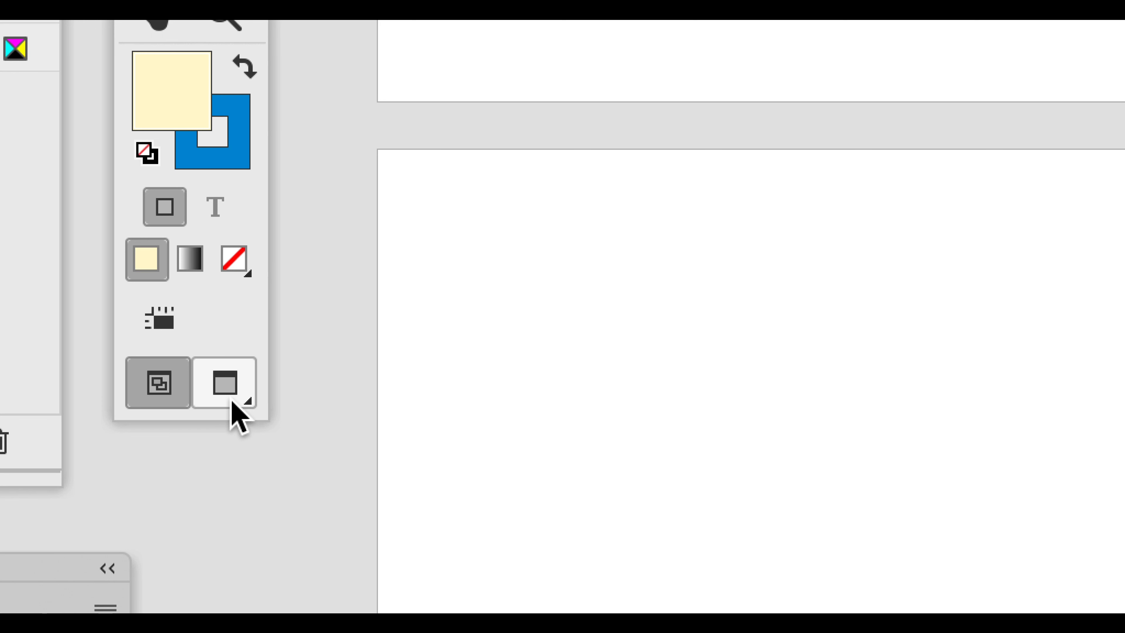
left_click(231, 400)
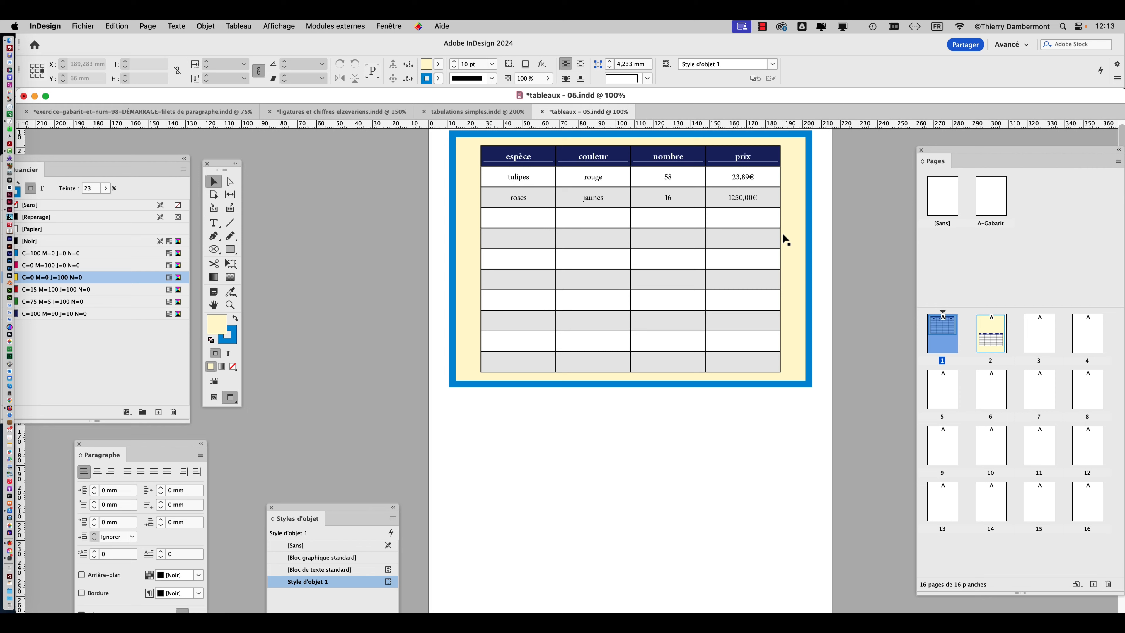
scroll(781, 232, "up", 1)
scroll(782, 229, "up", 1)
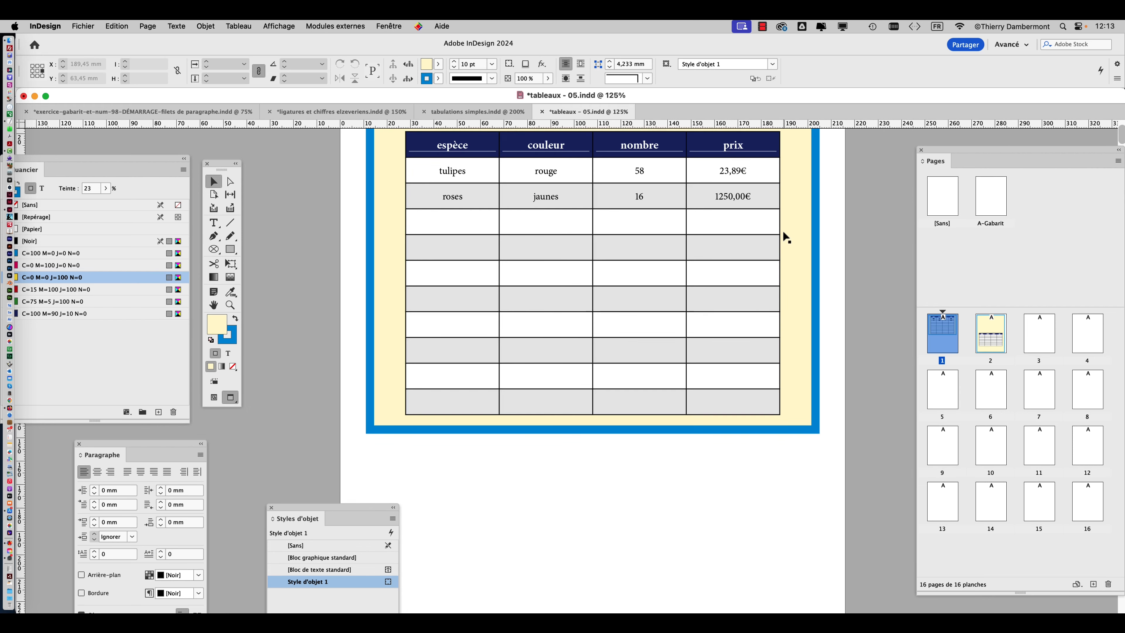
scroll(781, 229, "up", 2)
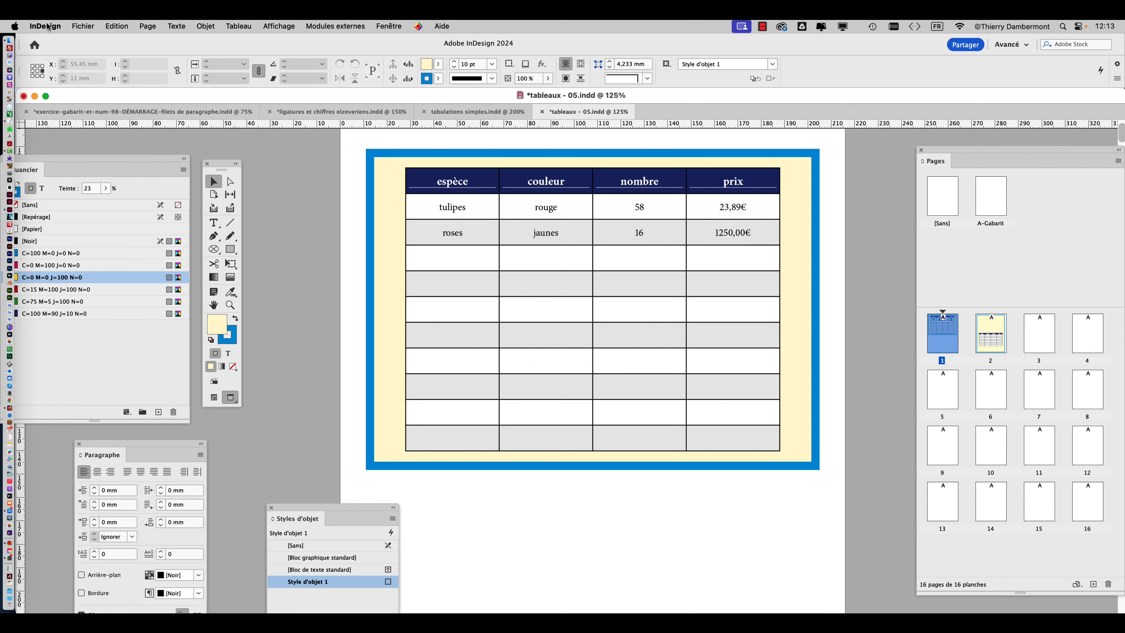
Save the document under the new name "tableaux - 06.indd" in the VENDREDI folder.
left_click(83, 26)
left_click(119, 125)
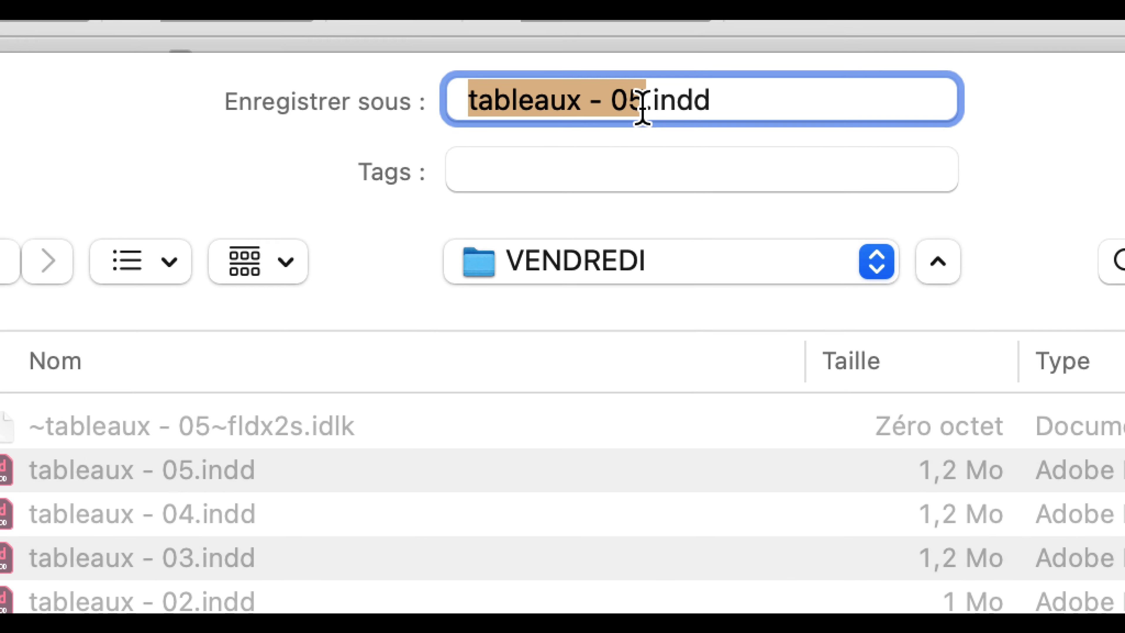
left_click(635, 105)
key("shift+Left")
type("6")
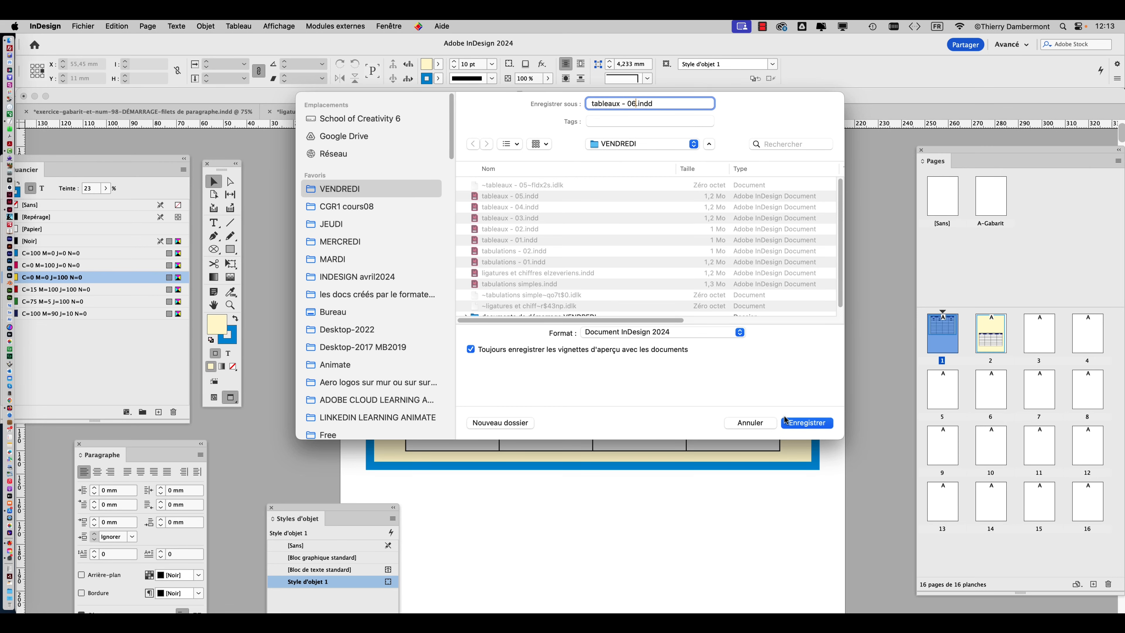
left_click(785, 422)
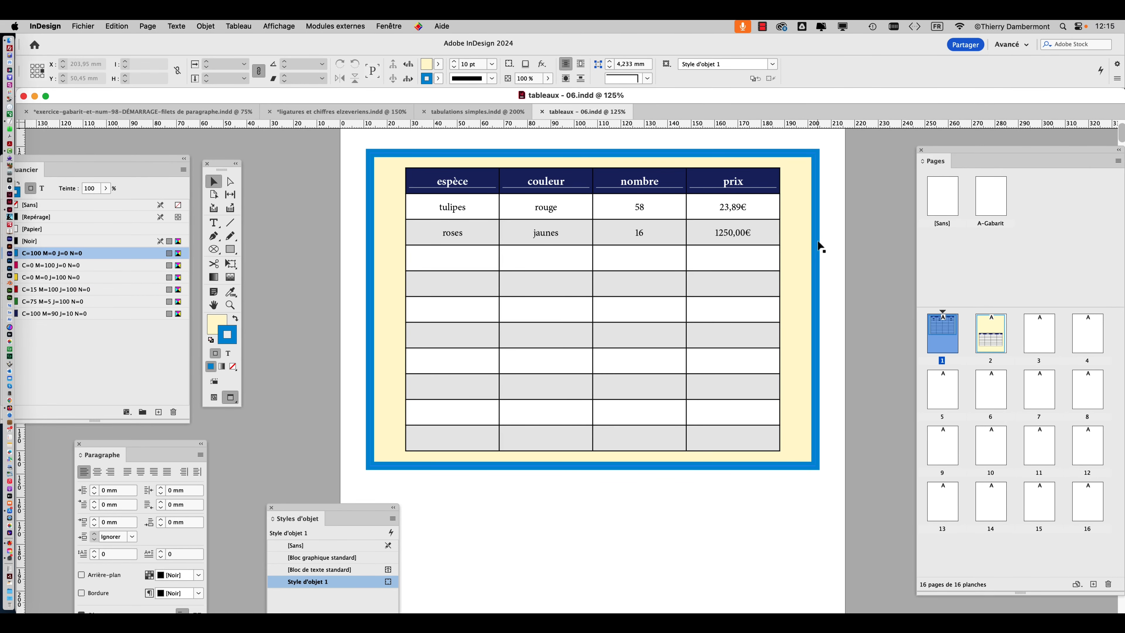
Select the whole table with the Type tool, show the Contour panel and place it beside the table.
left_click(221, 225)
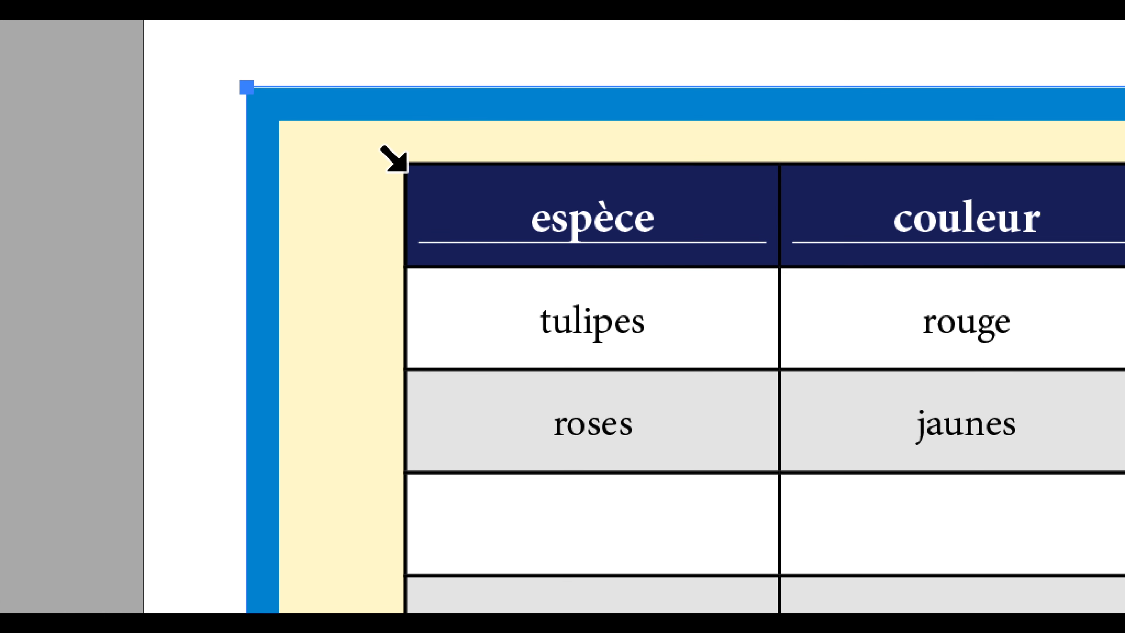
left_click(403, 168)
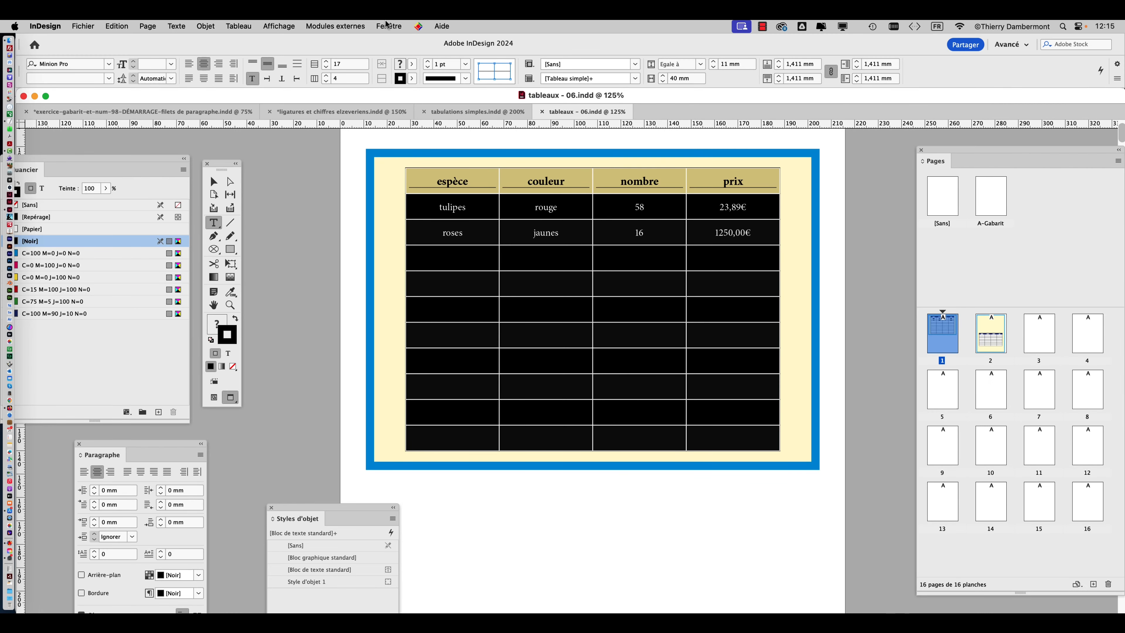
left_click(386, 26)
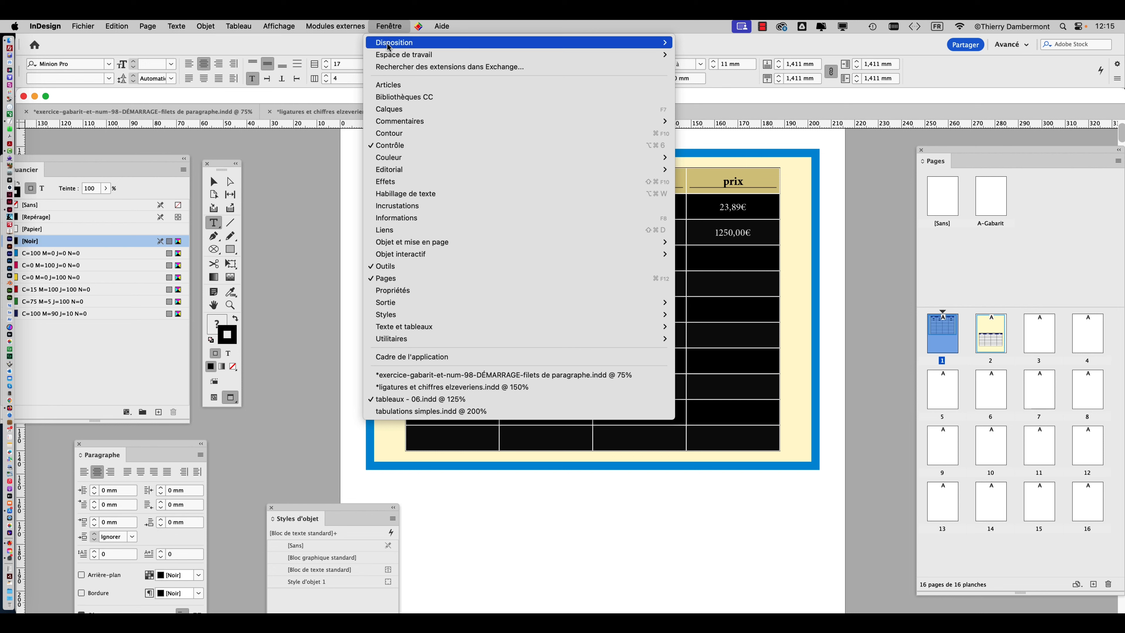
left_click(401, 133)
left_click_drag(841, 211, 361, 113)
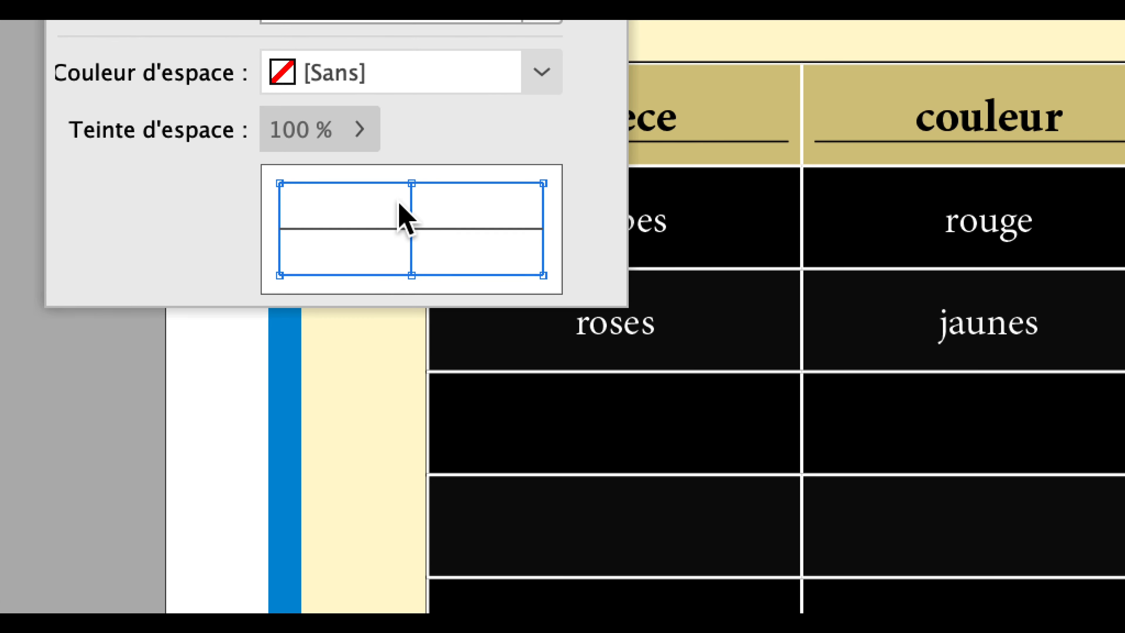
Restrict the stroke settings to the table's inner horizontal and vertical lines by deselecting all four outer borders in the cell stroke preview.
left_click(432, 228)
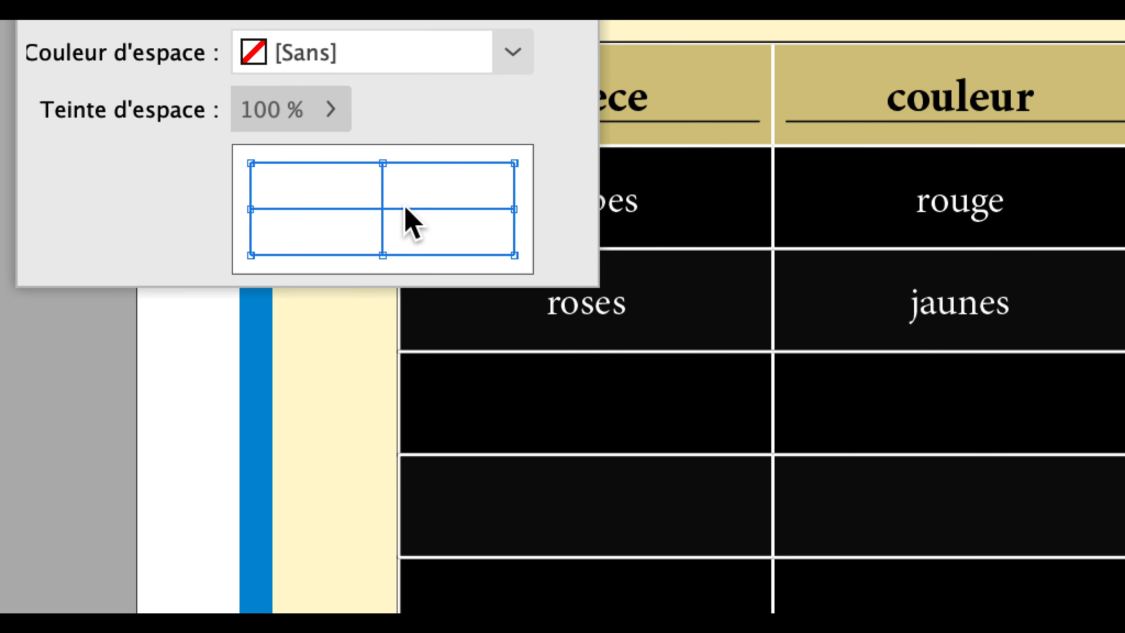
left_click(394, 163)
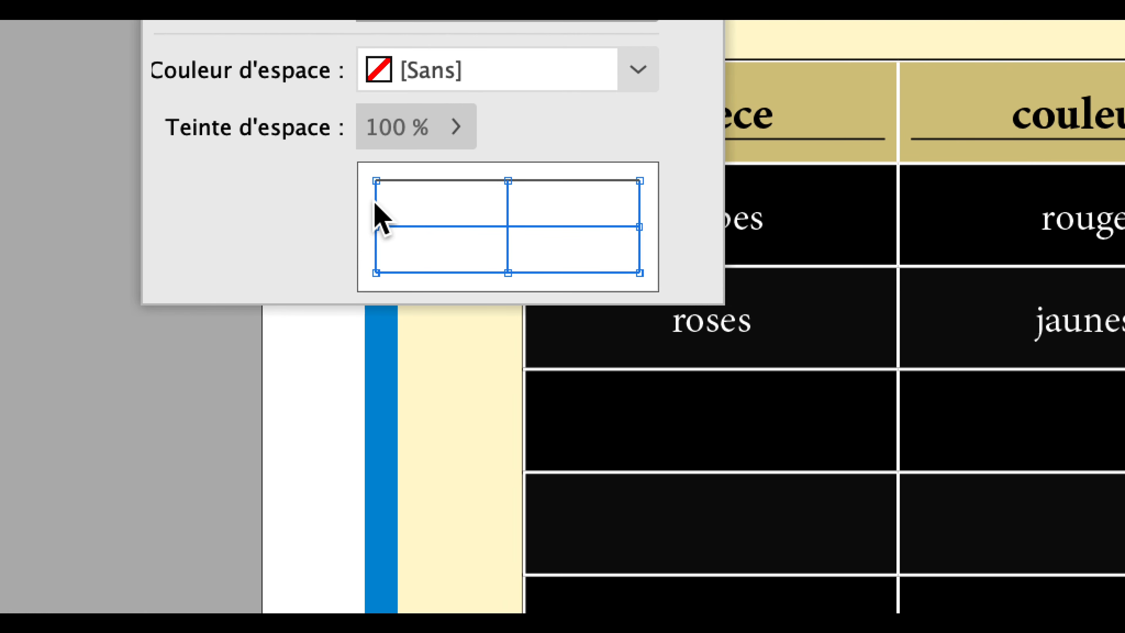
left_click(376, 212)
left_click(533, 272)
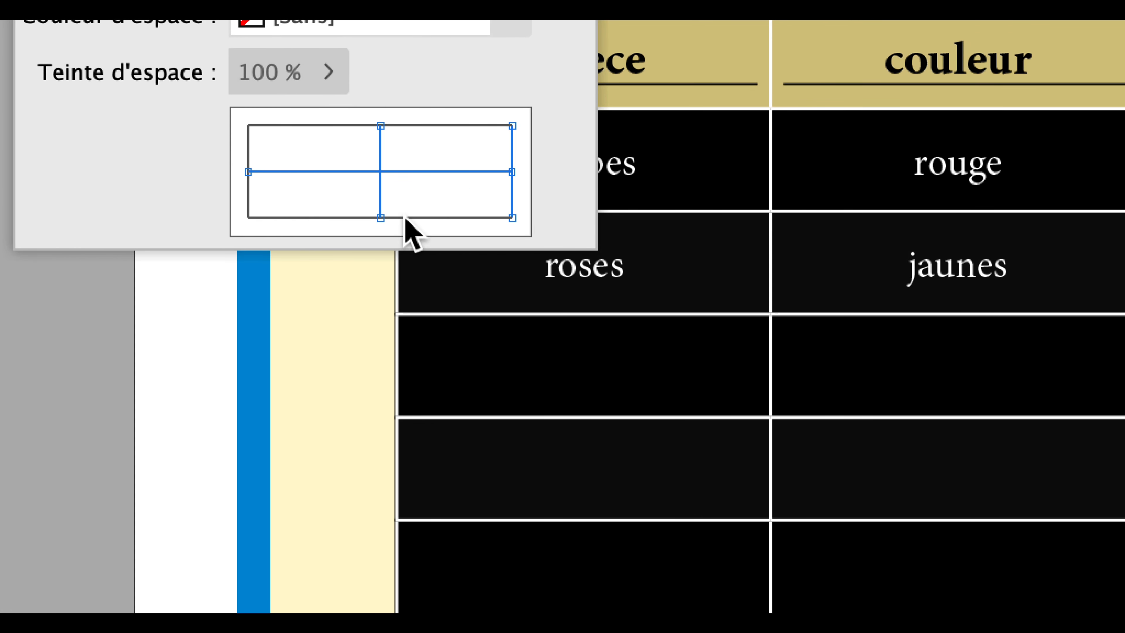
left_click(510, 202)
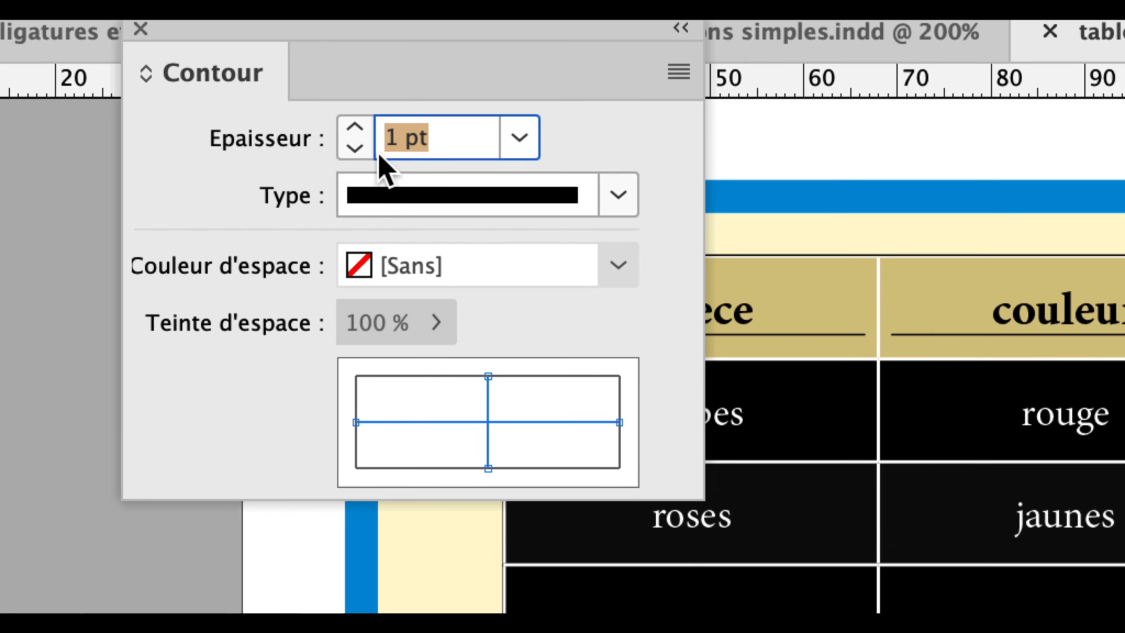
Set the thickness of the inner cell strokes to 4 pt and move the Contour panel off the table.
left_click(355, 128)
left_click(355, 128)
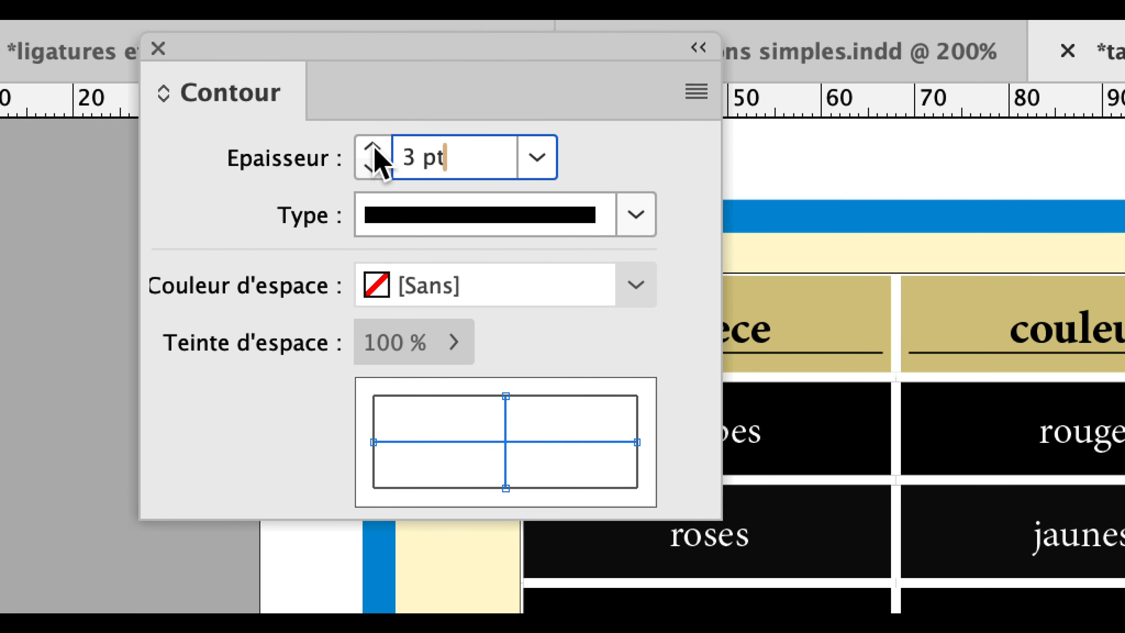
left_click(373, 150)
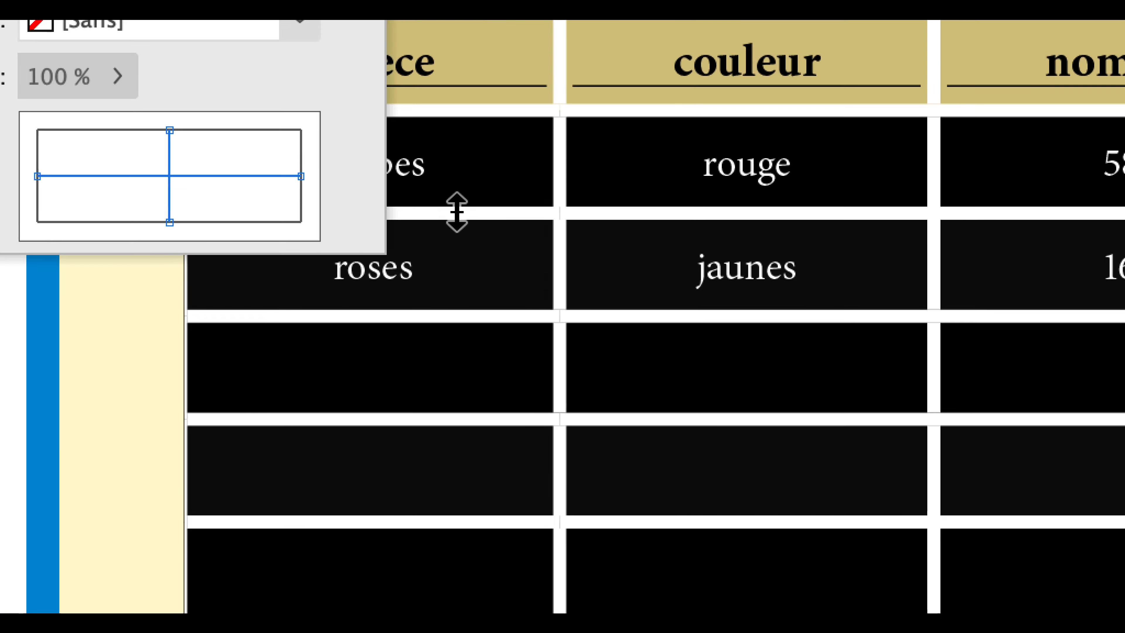
left_click_drag(475, 238, 560, 173)
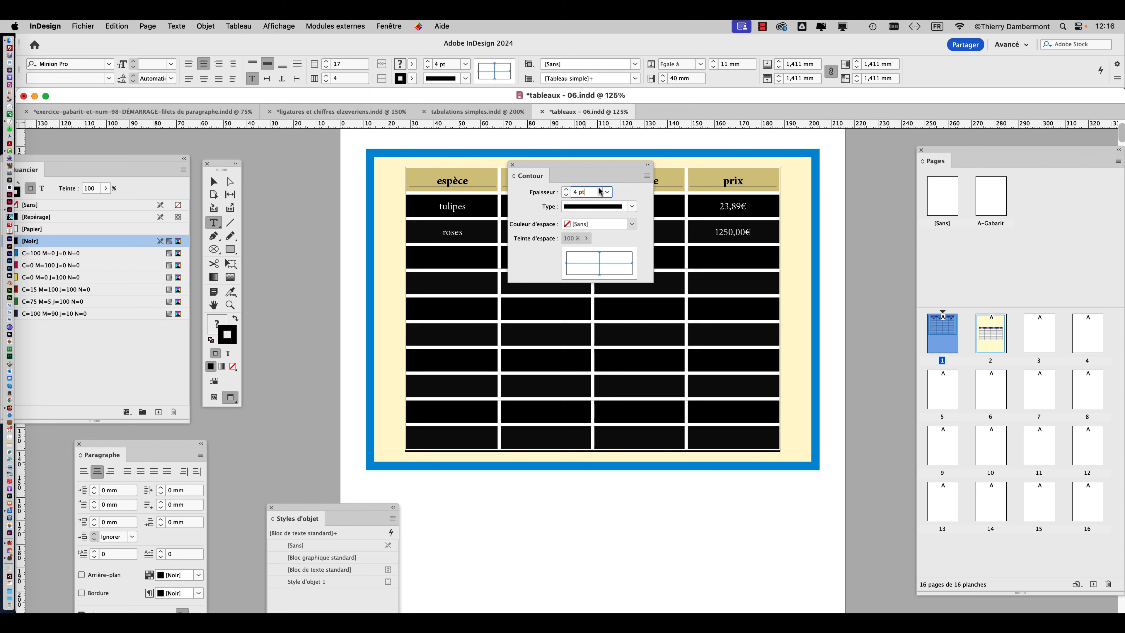
left_click_drag(602, 167, 885, 129)
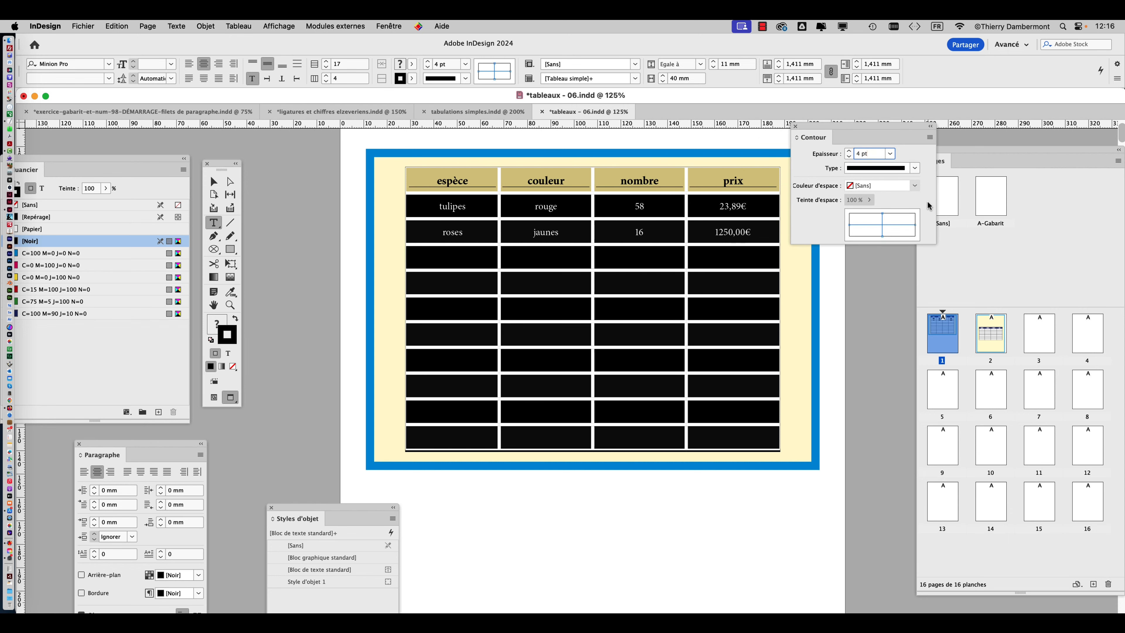
Switch to the Selection tool and check the swatch and tint of the text frame's fill in the Nuancier panel.
left_click(212, 182)
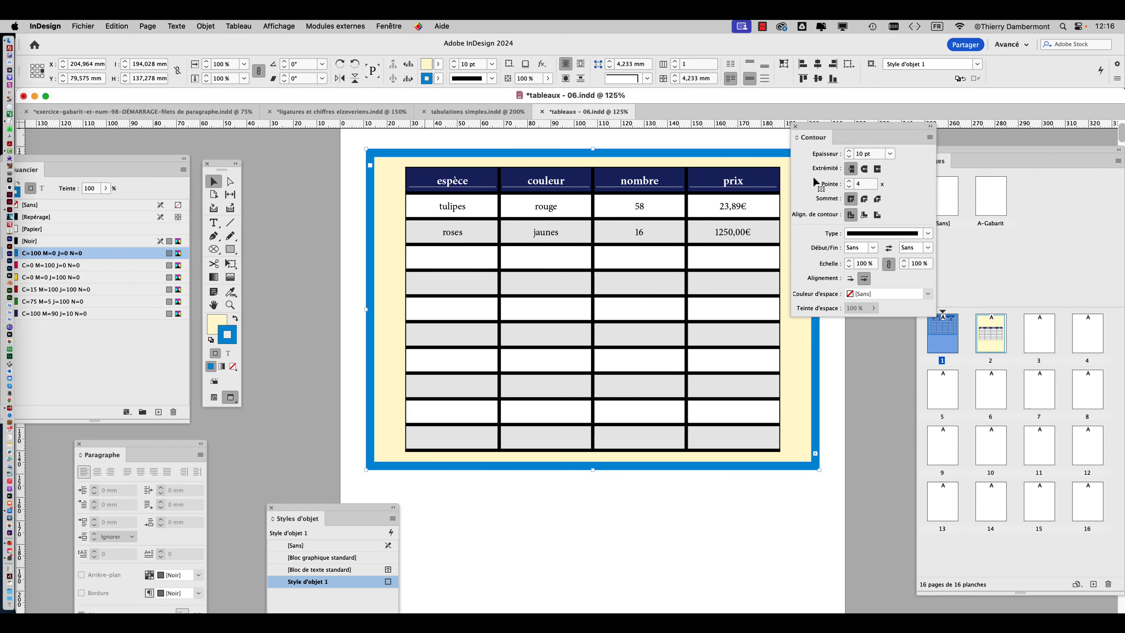
left_click_drag(825, 131, 862, 139)
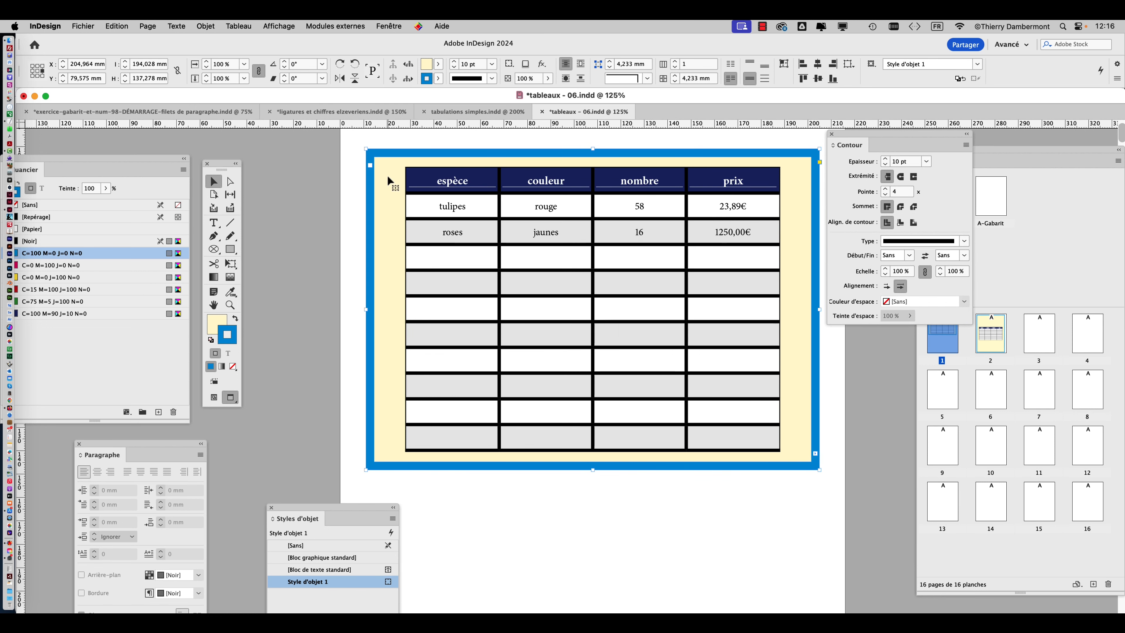
left_click(223, 316)
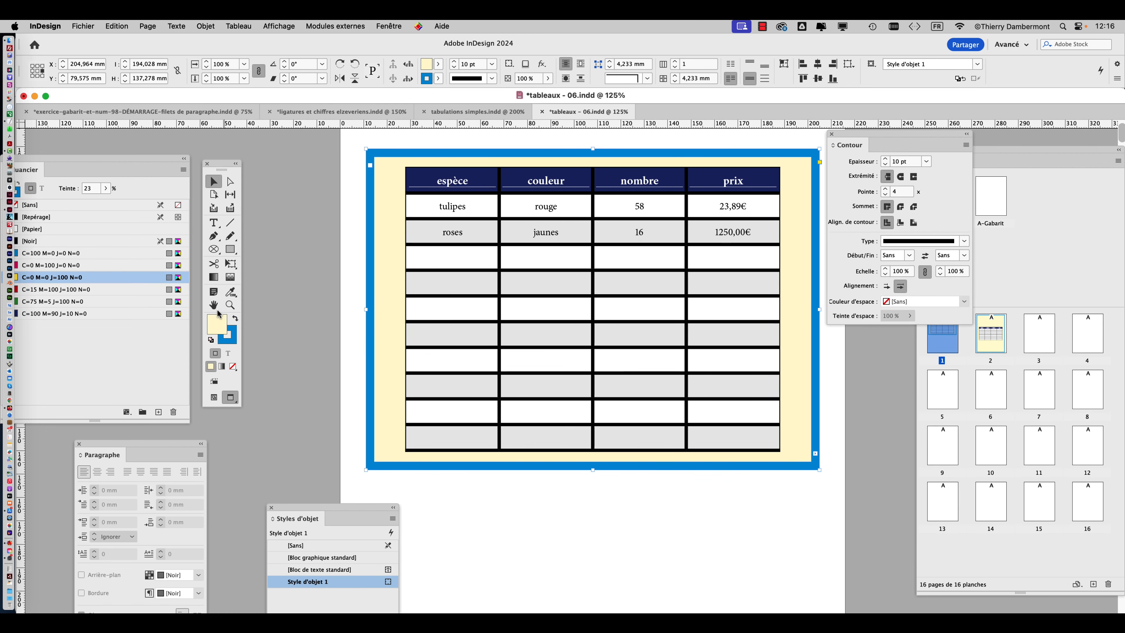
left_click_drag(121, 164, 431, 265)
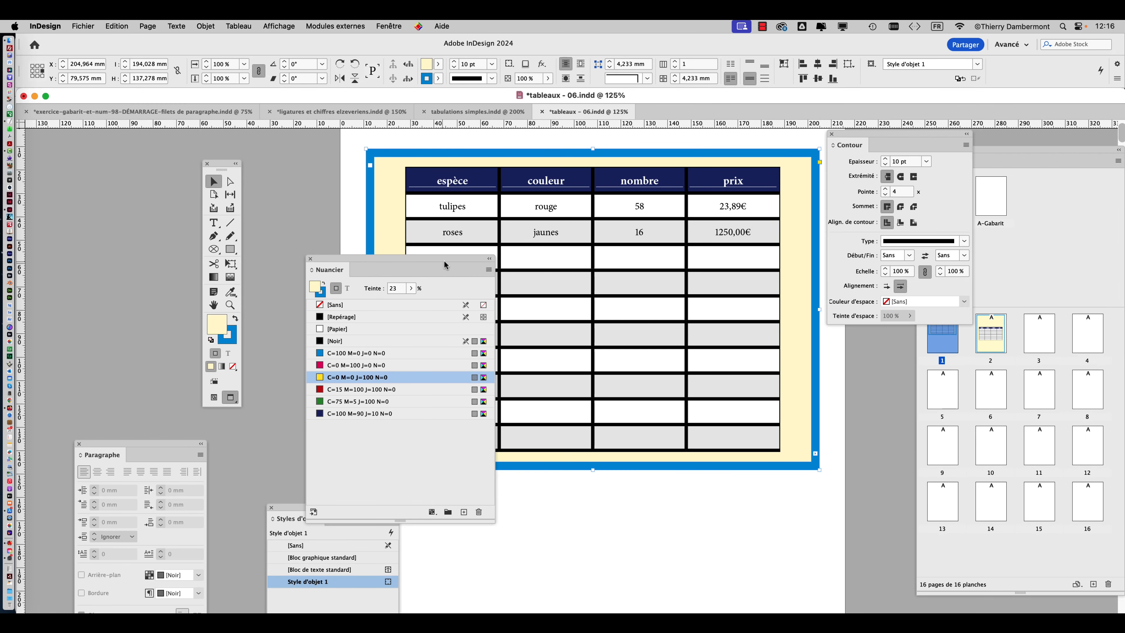
left_click_drag(443, 264, 113, 298)
Reselect the whole table, color its inner cell strokes with C=0 M=0 J=100 N=0 at a 23% tint, and deselect to check.
left_click(212, 223)
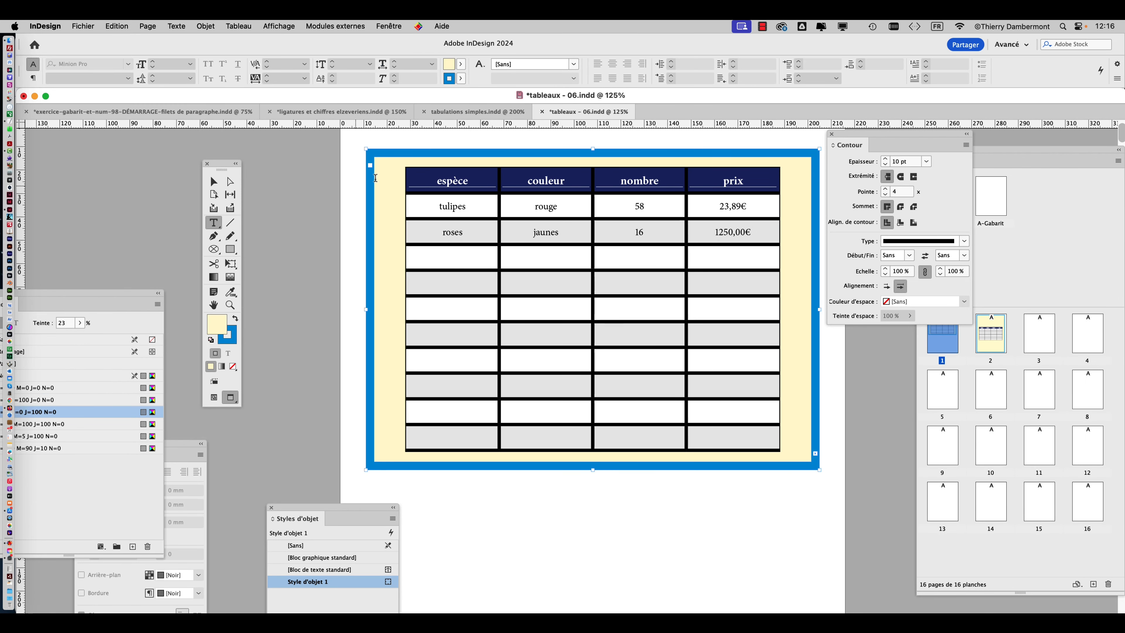
left_click(402, 165)
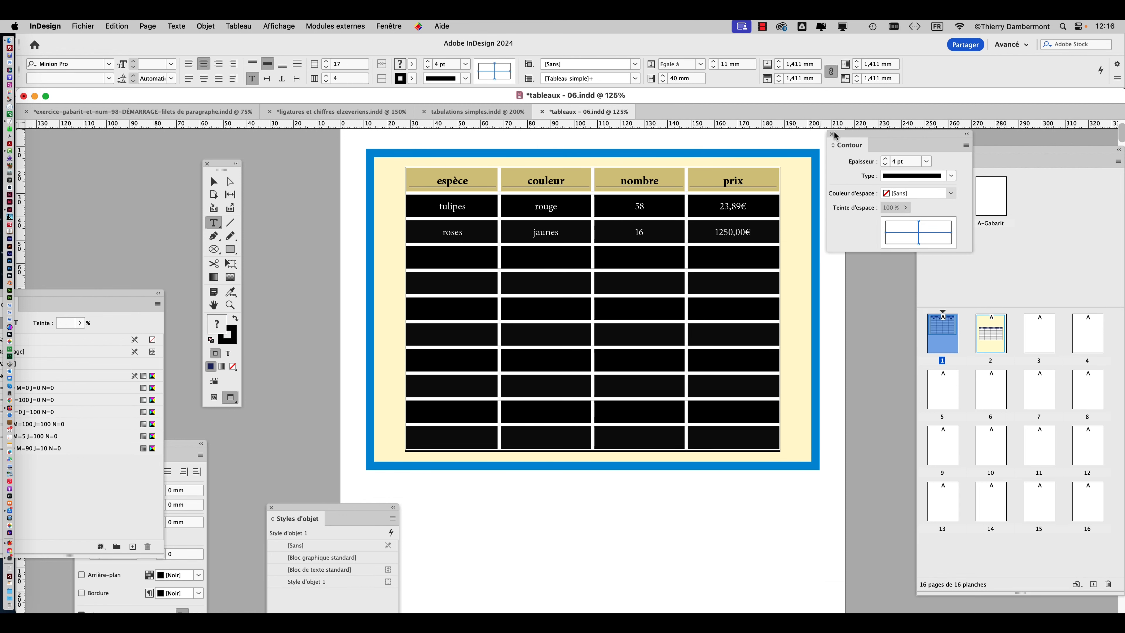
left_click_drag(834, 136, 632, 155)
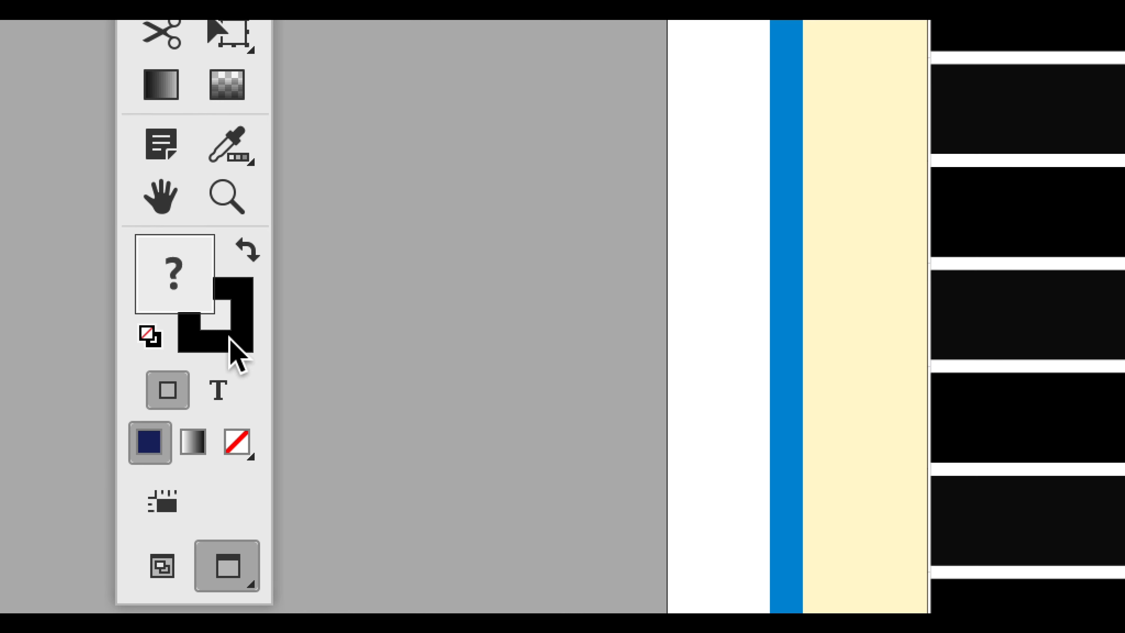
left_click(230, 339)
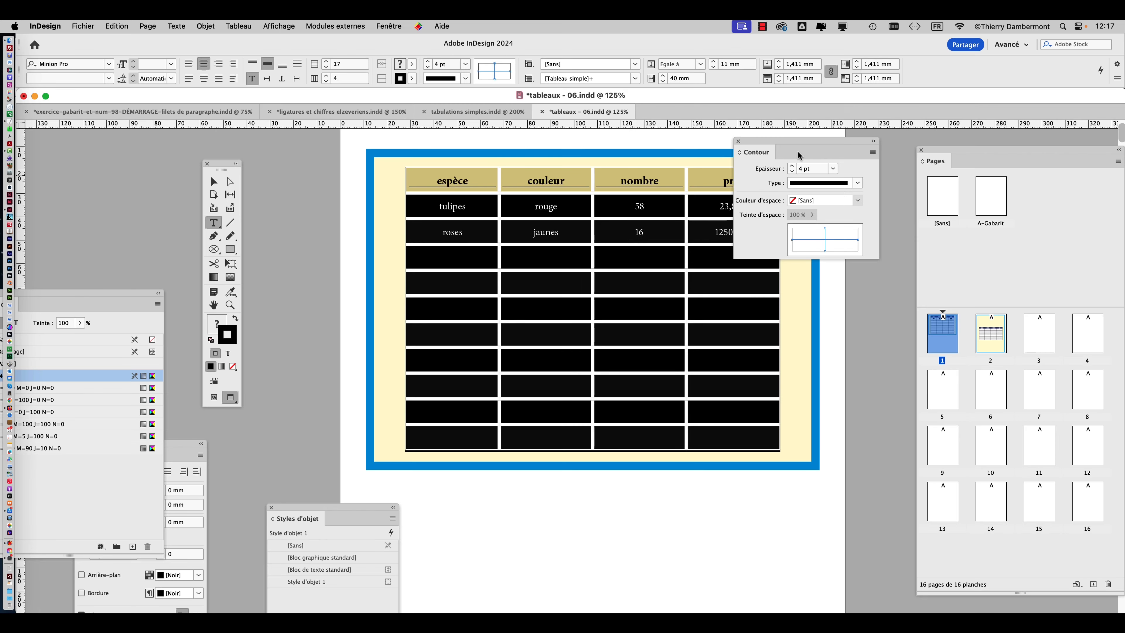
left_click_drag(805, 142, 925, 128)
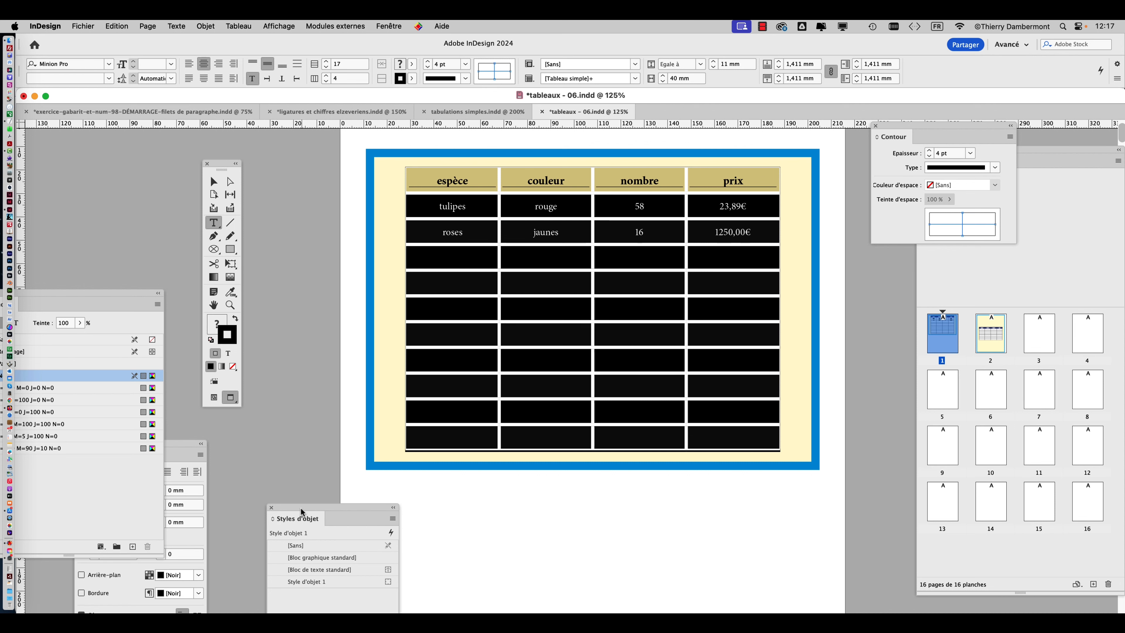
left_click_drag(86, 293, 900, 150)
left_click(825, 268)
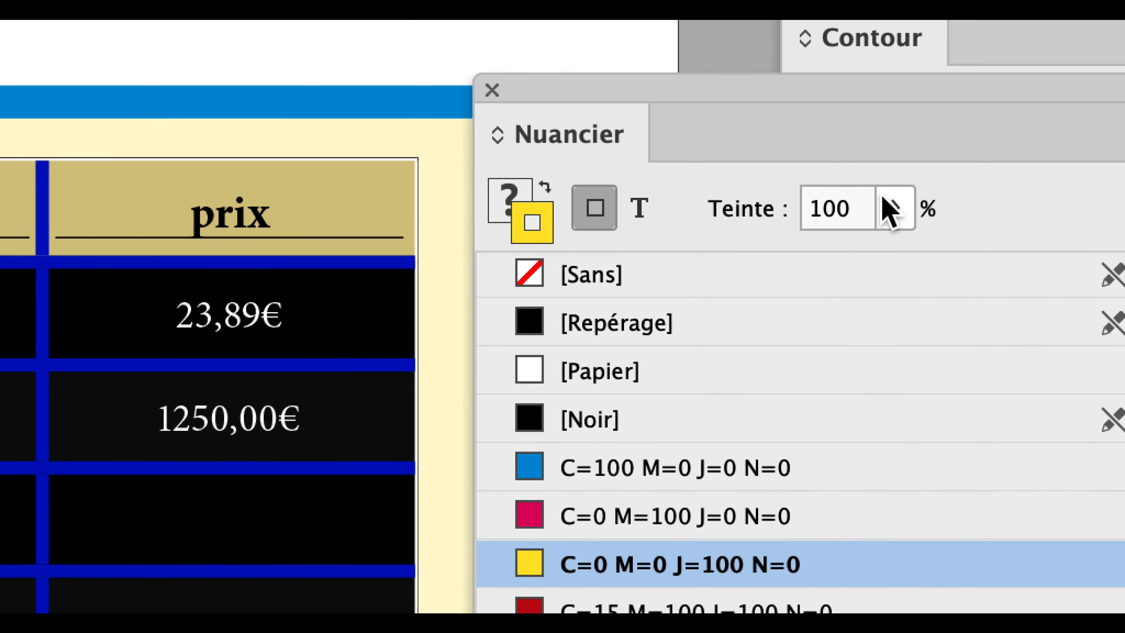
left_click(867, 210)
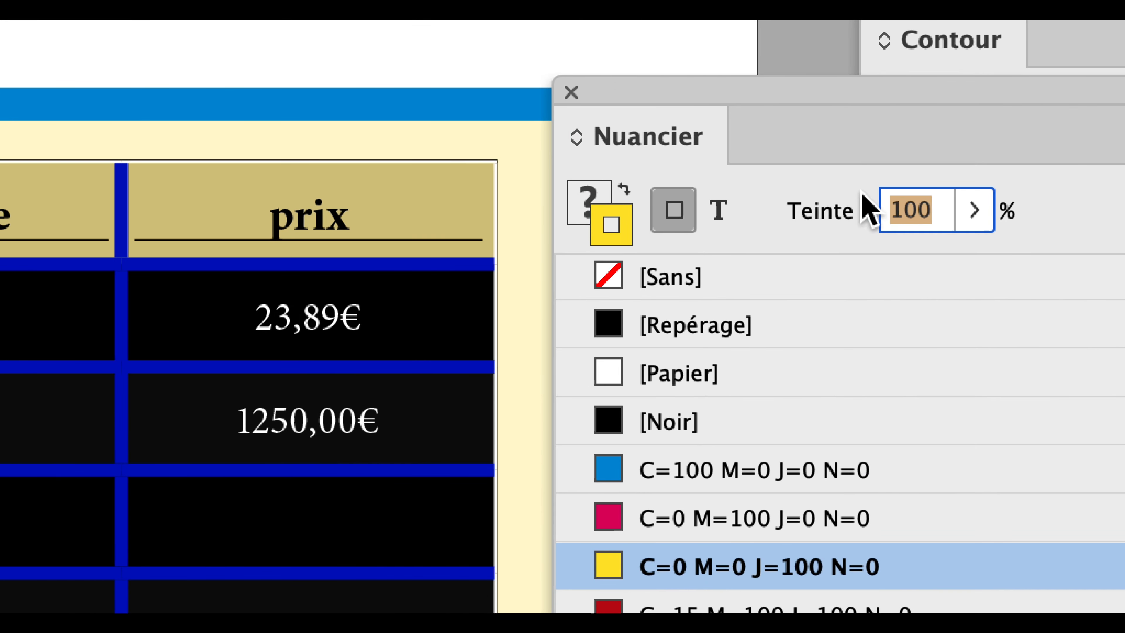
type("23")
key("Return")
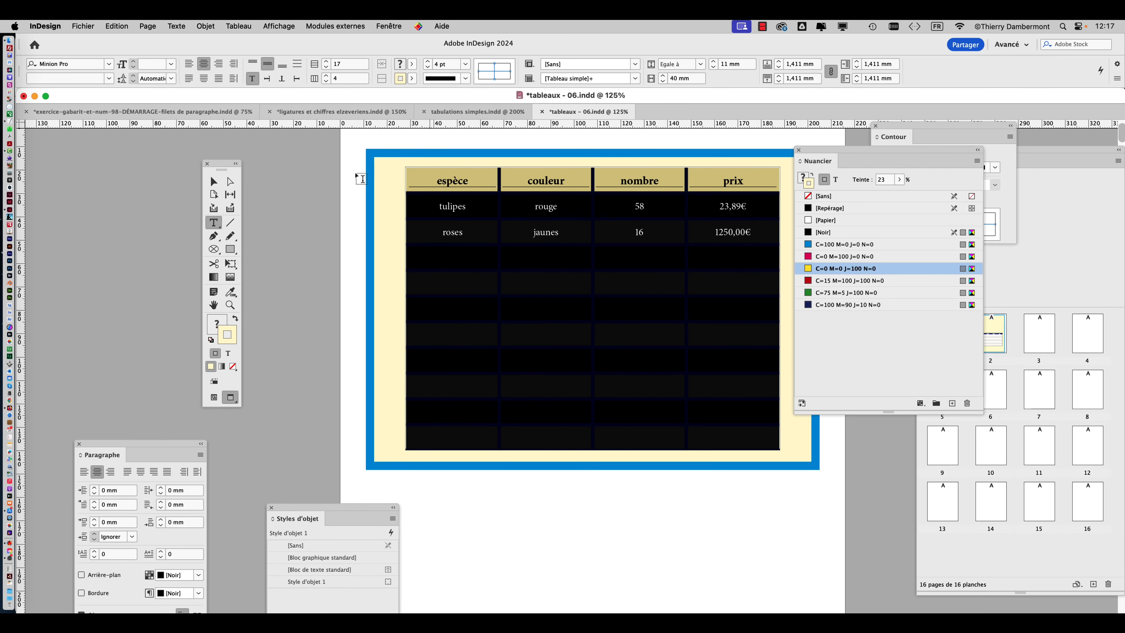
left_click(213, 181)
left_click(265, 197)
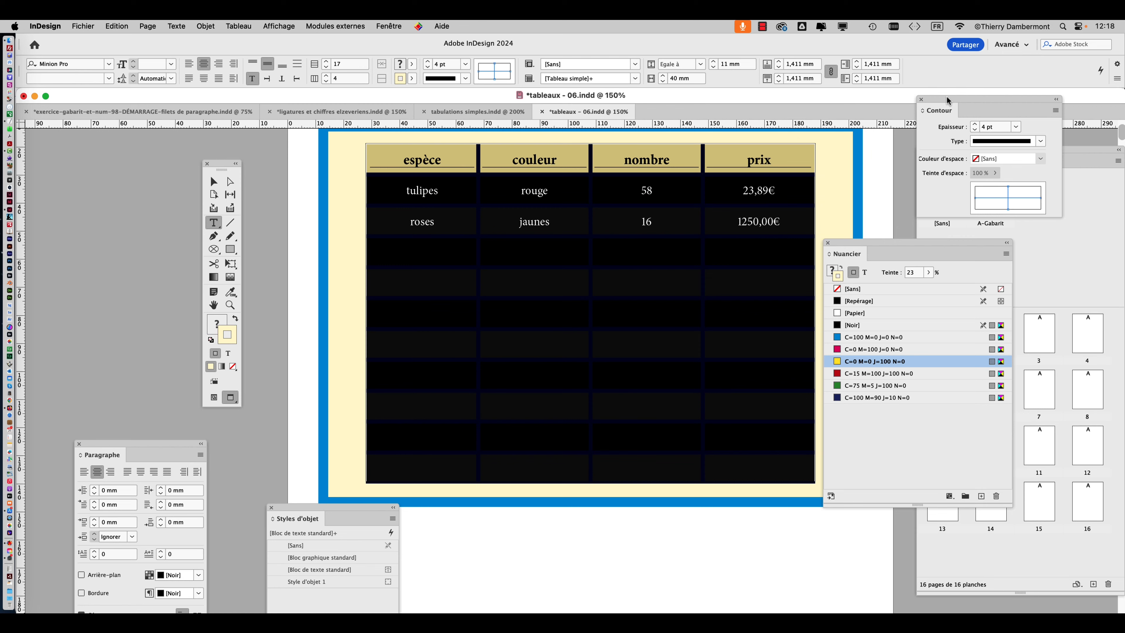
Target only the table's four outer borders in the cell stroke preview, set their thickness to 0 pt and leave the table selection.
left_click_drag(948, 104, 533, 201)
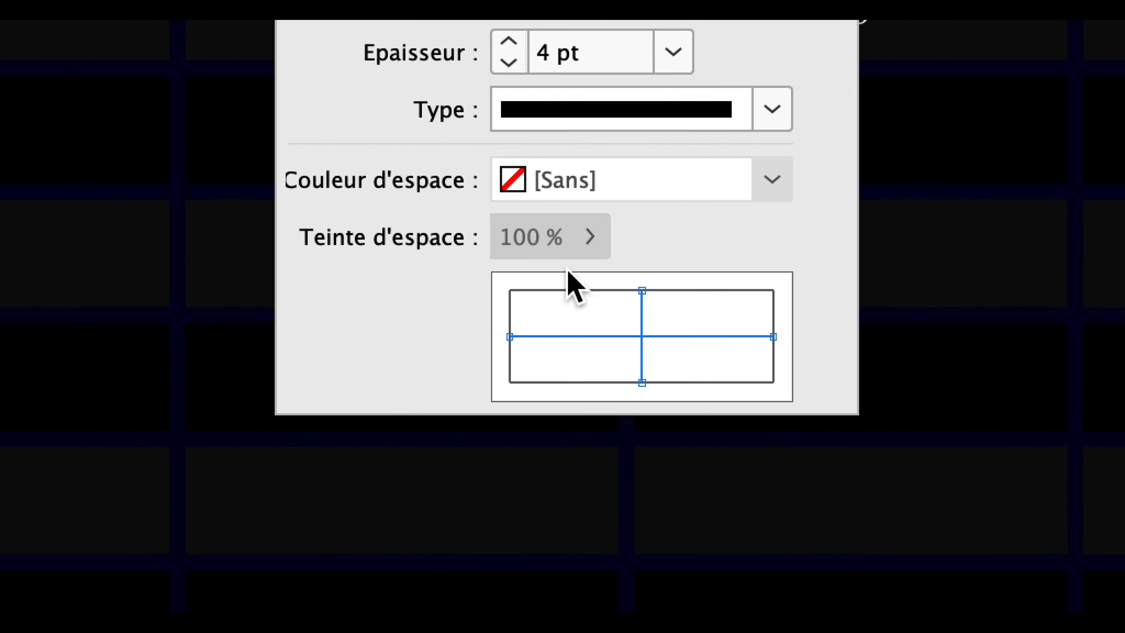
left_click(576, 292)
left_click(508, 292)
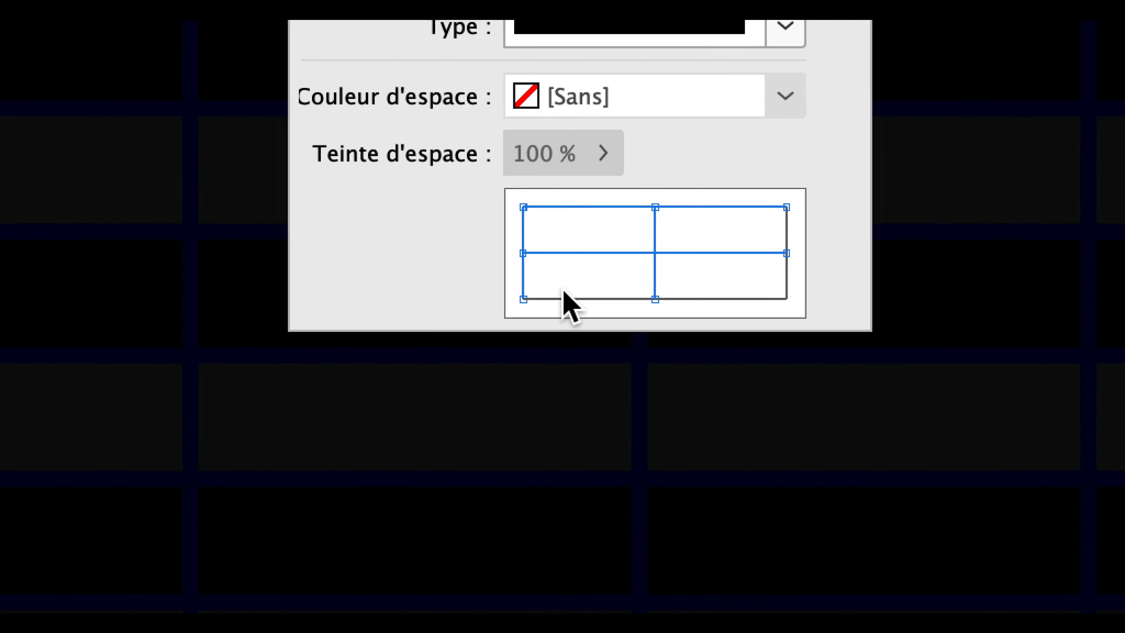
left_click(596, 365)
left_click(746, 281)
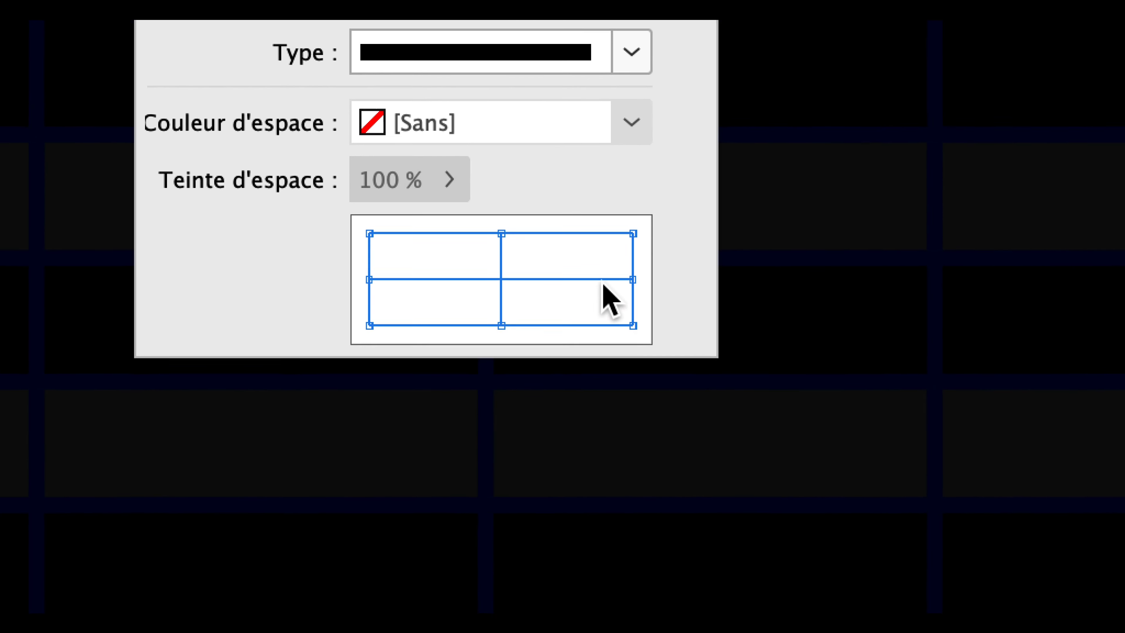
left_click(712, 246)
left_click(503, 255)
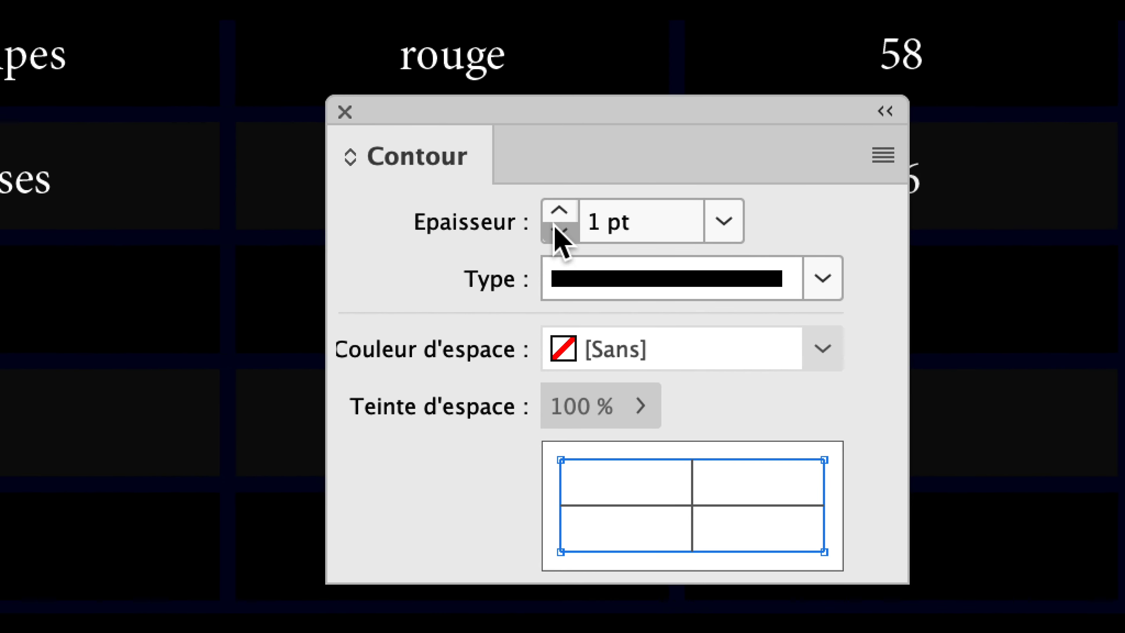
left_click(555, 227)
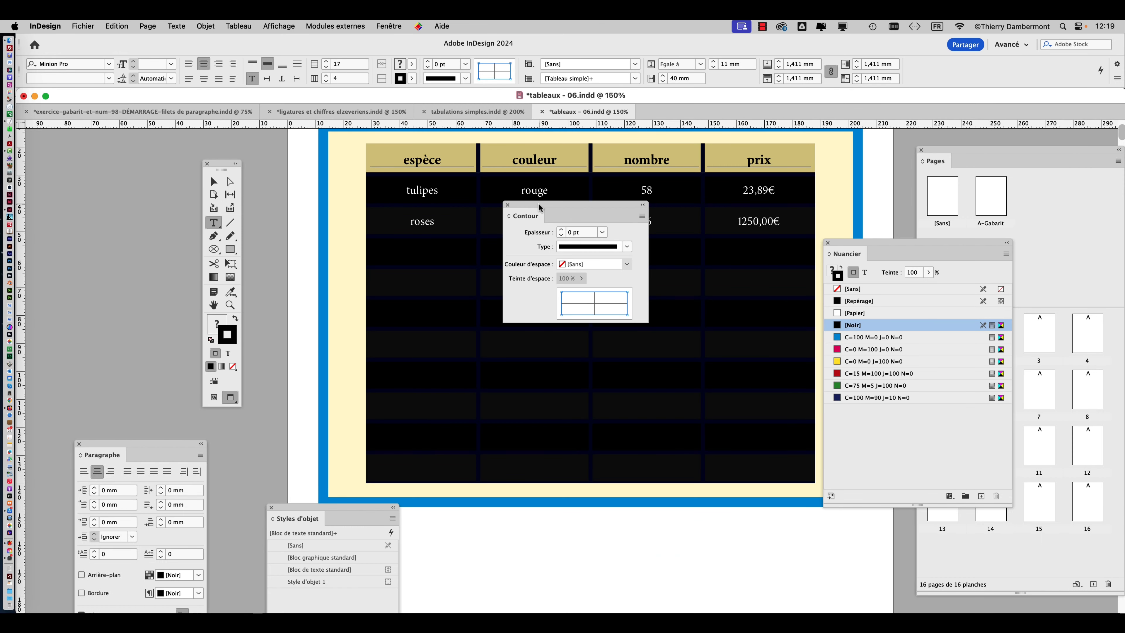
left_click_drag(539, 207, 875, 154)
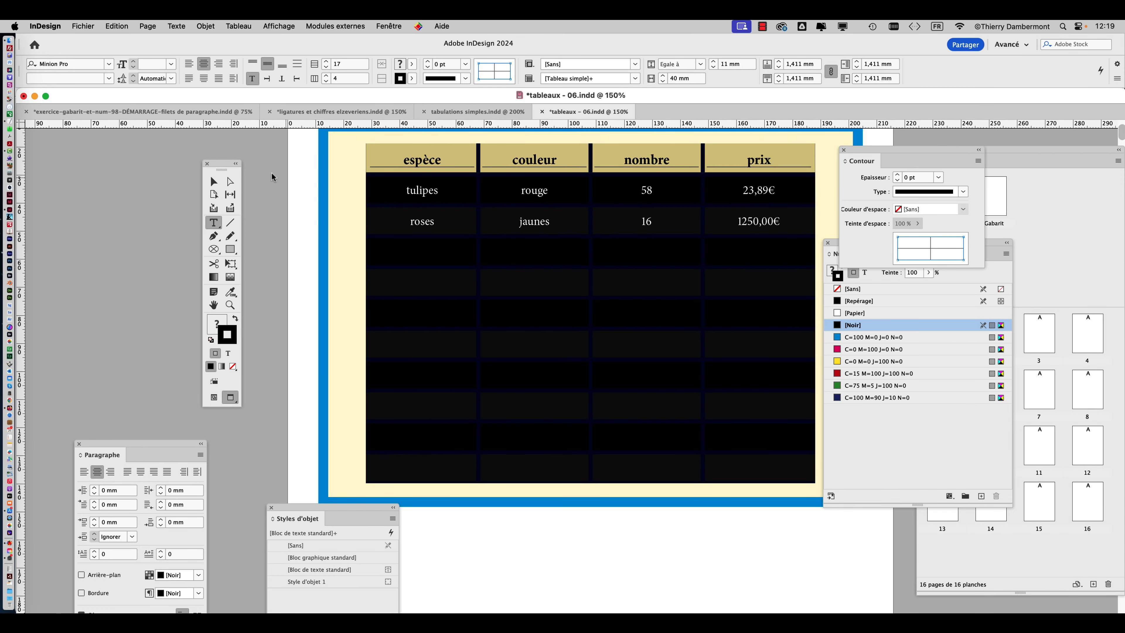
key("Escape")
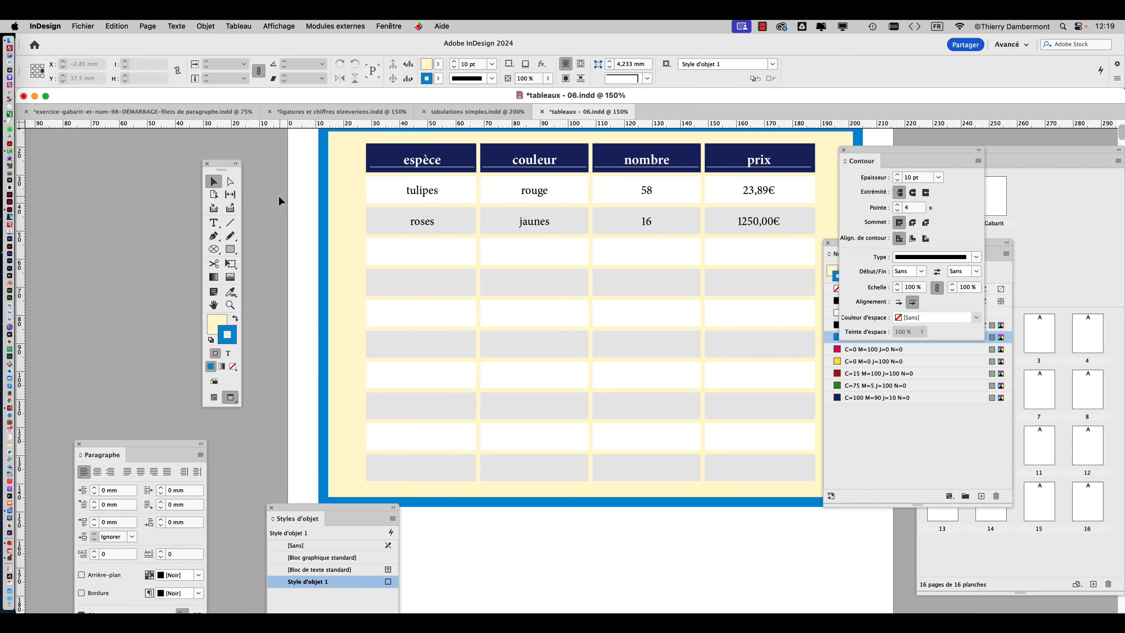
Reselect the table to review its outer stroke settings, return to the Selection tool and examine the whole table at 100%.
scroll(393, 202, "up", 1)
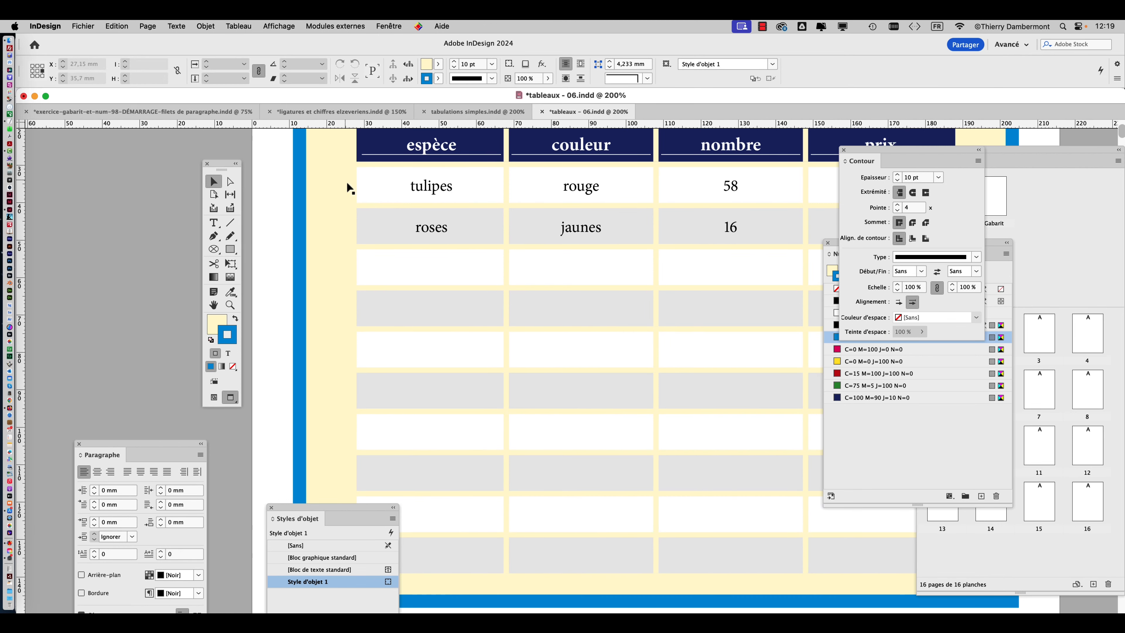
scroll(357, 195, "up", 5)
left_click(213, 222)
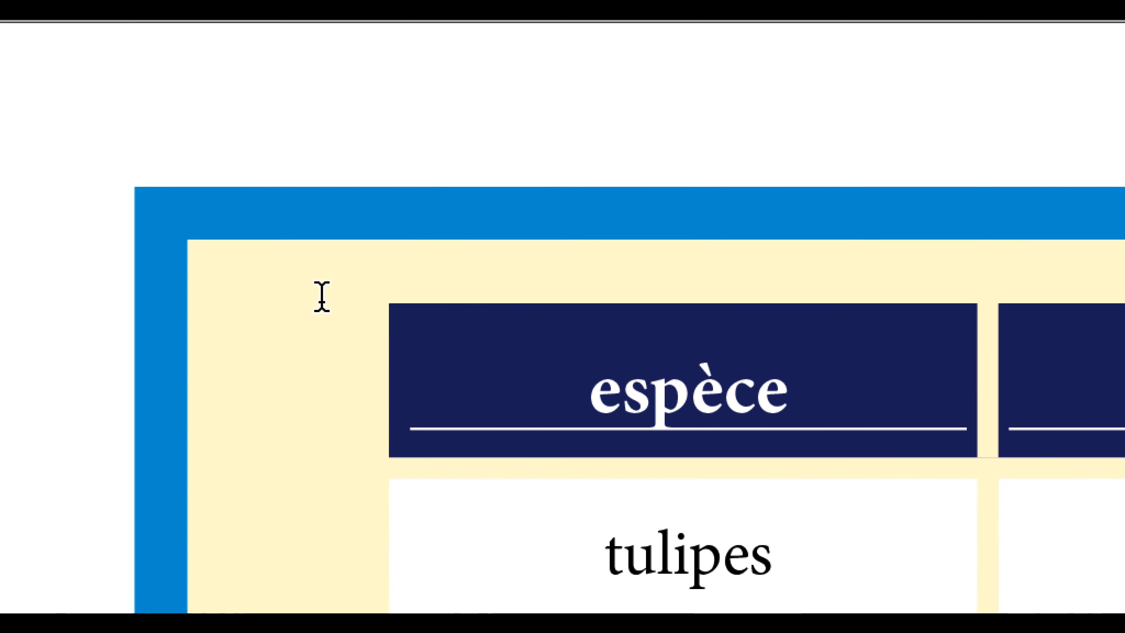
left_click(394, 314)
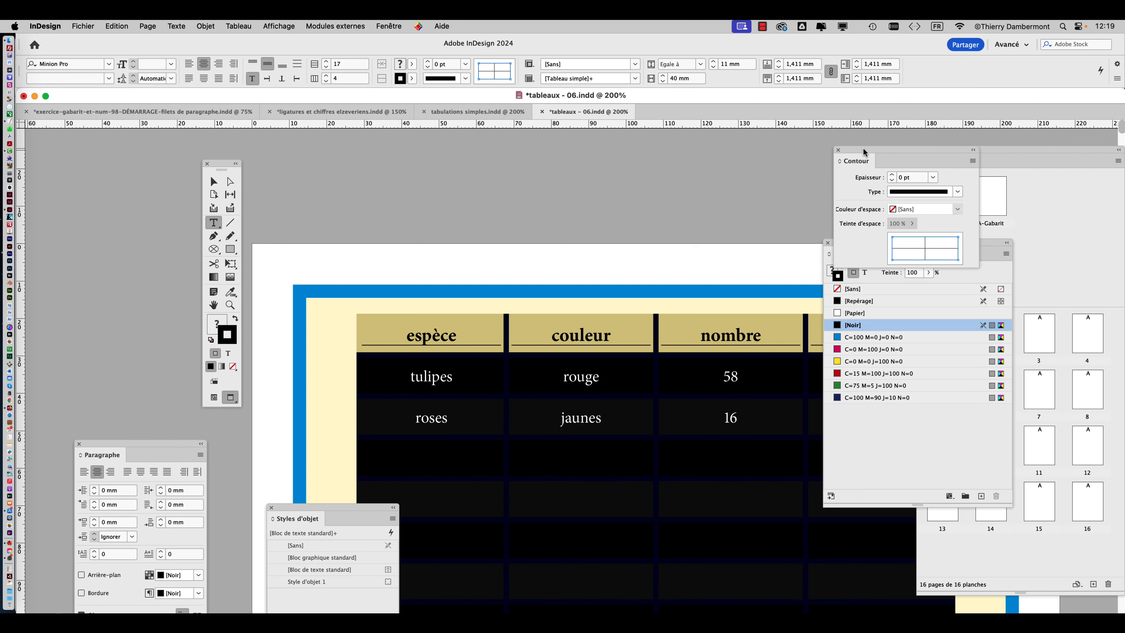
left_click_drag(871, 154, 619, 158)
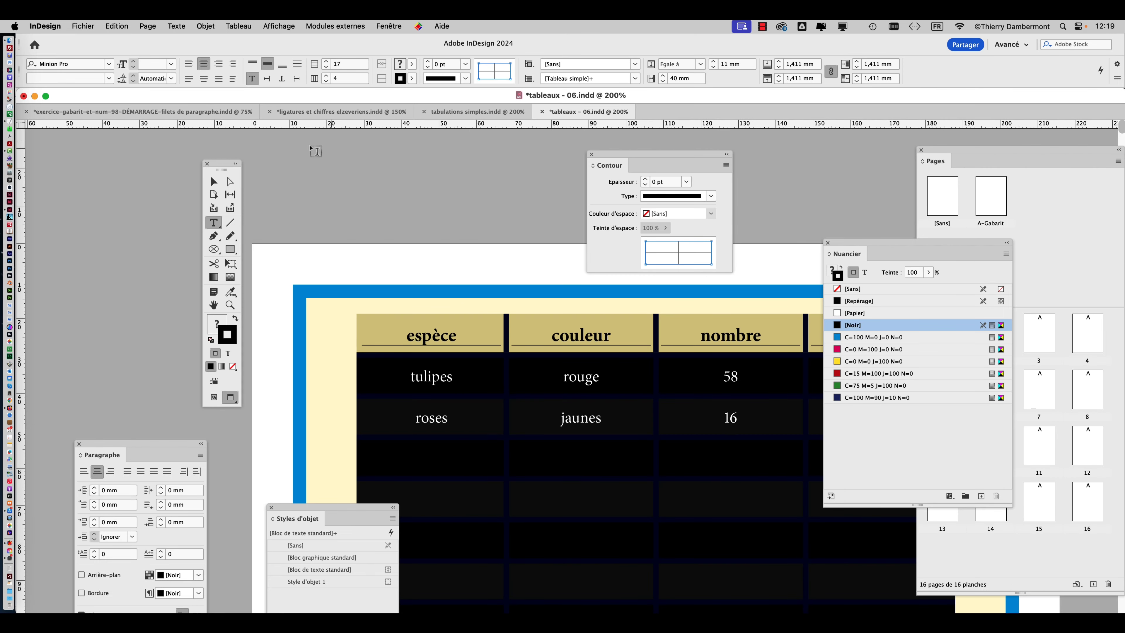
left_click(214, 183)
key("super+minus")
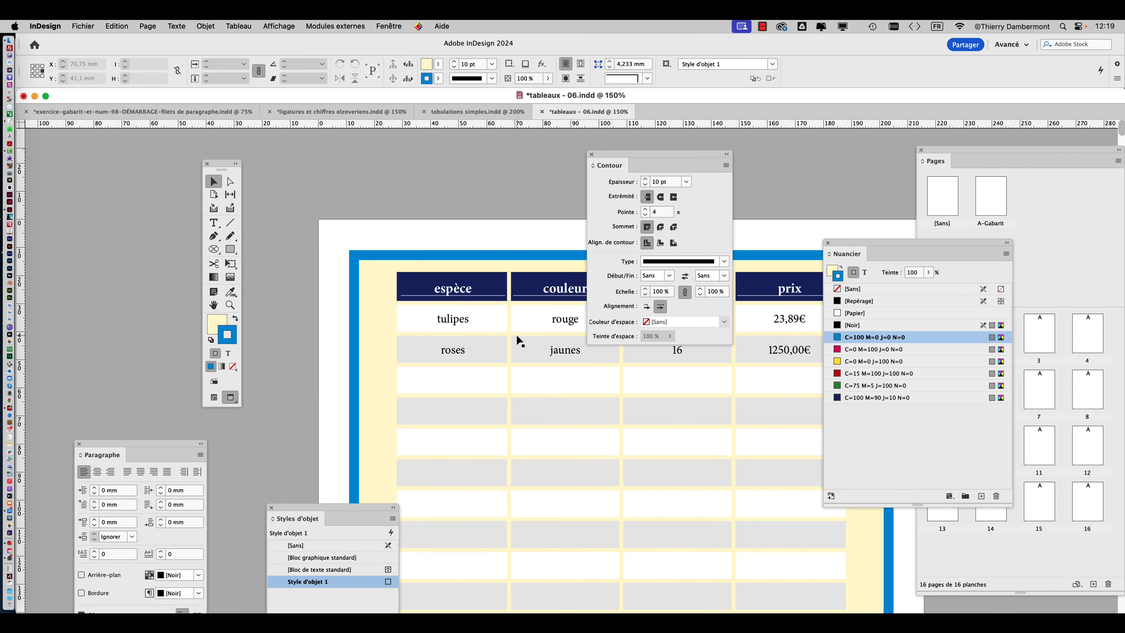
left_click_drag(619, 165, 815, 151)
scroll(608, 321, "down", 3)
scroll(608, 322, "right", 2)
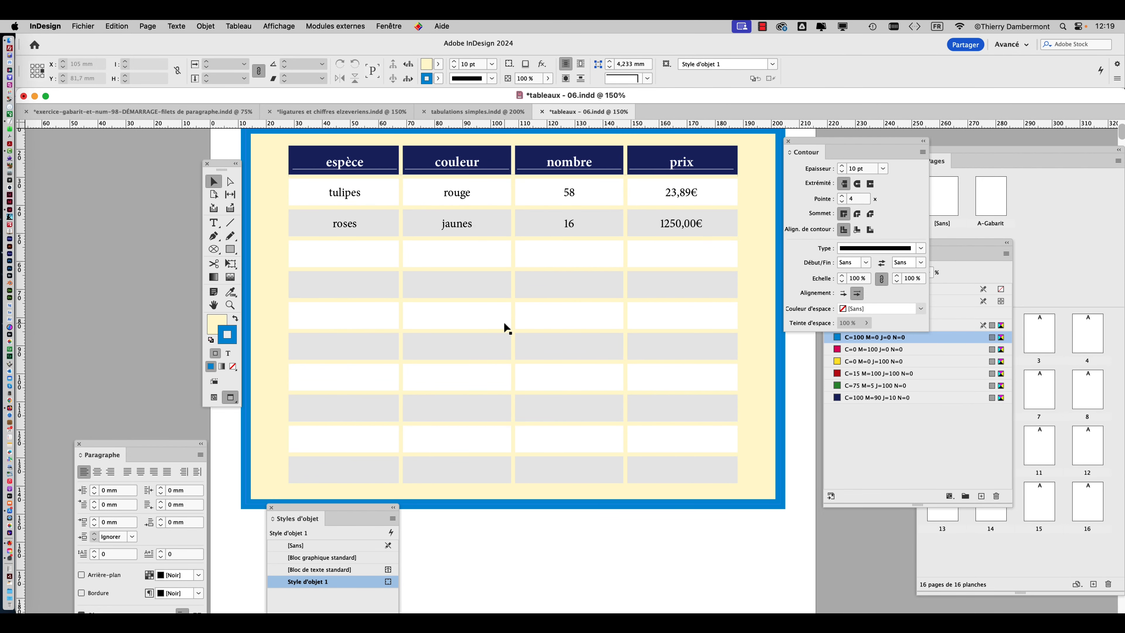
key("super+minus")
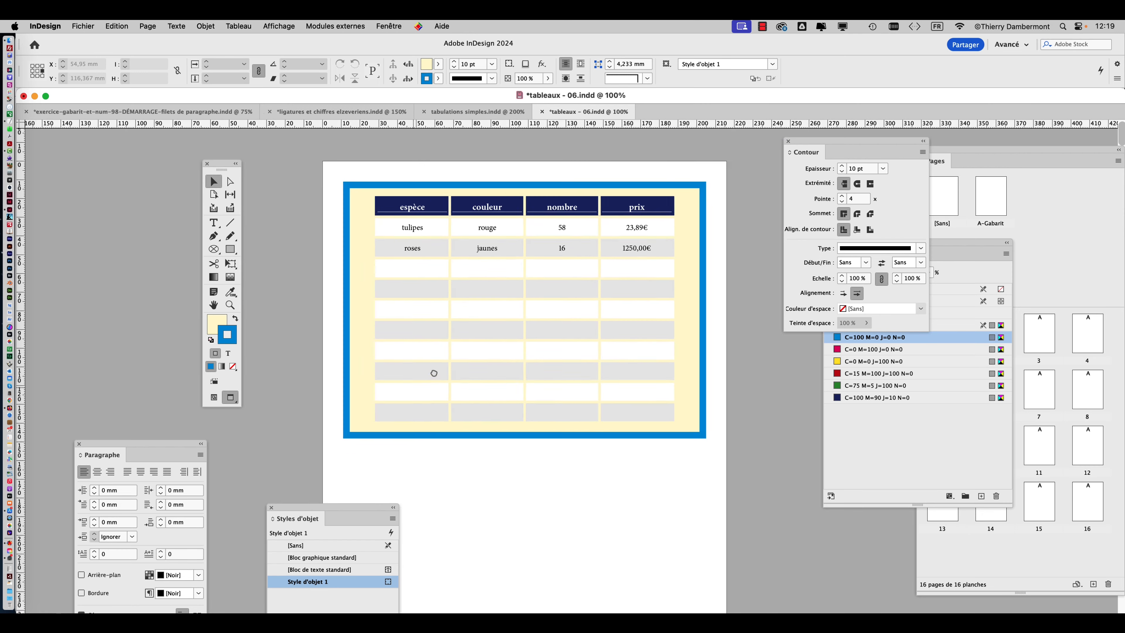
Examine the table's header, alternating fills and cream inner strokes across both pages, from whole-page view up to 150%.
scroll(433, 372, "down", 10)
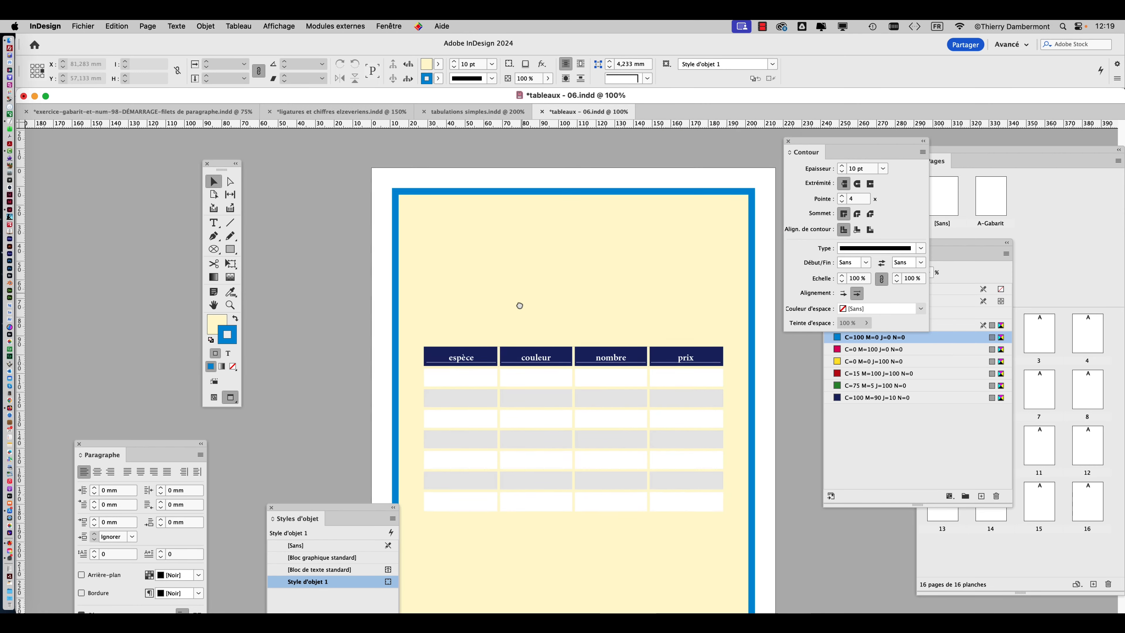
scroll(520, 305, "down", 5)
scroll(552, 300, "up", 2)
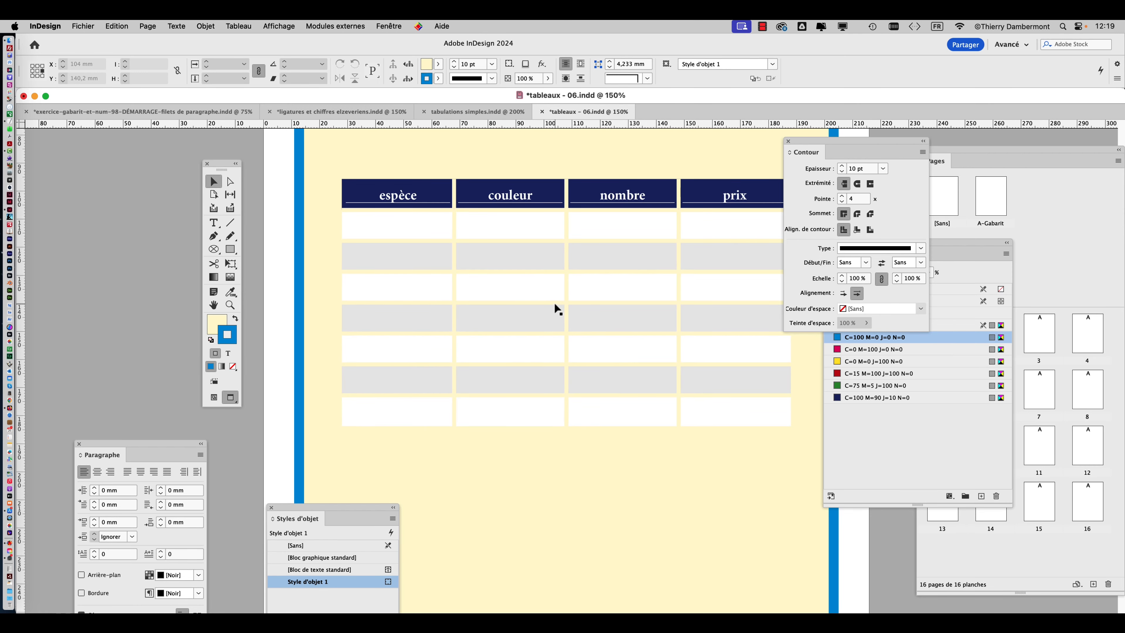
scroll(554, 303, "right", 2)
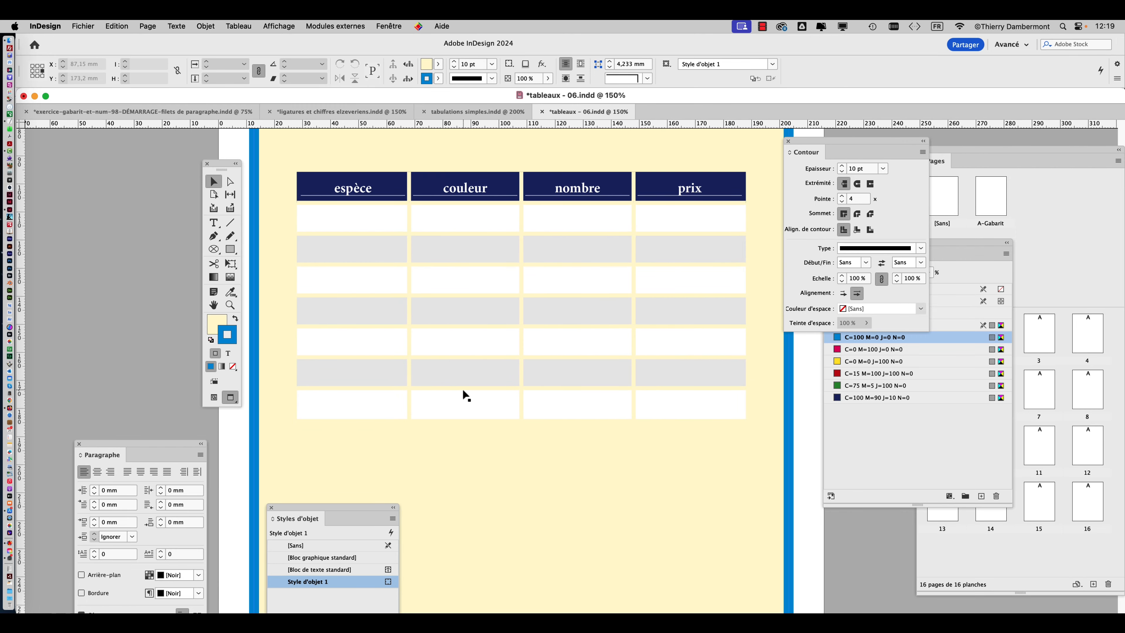
scroll(462, 387, "down", 2)
scroll(462, 388, "down", 1)
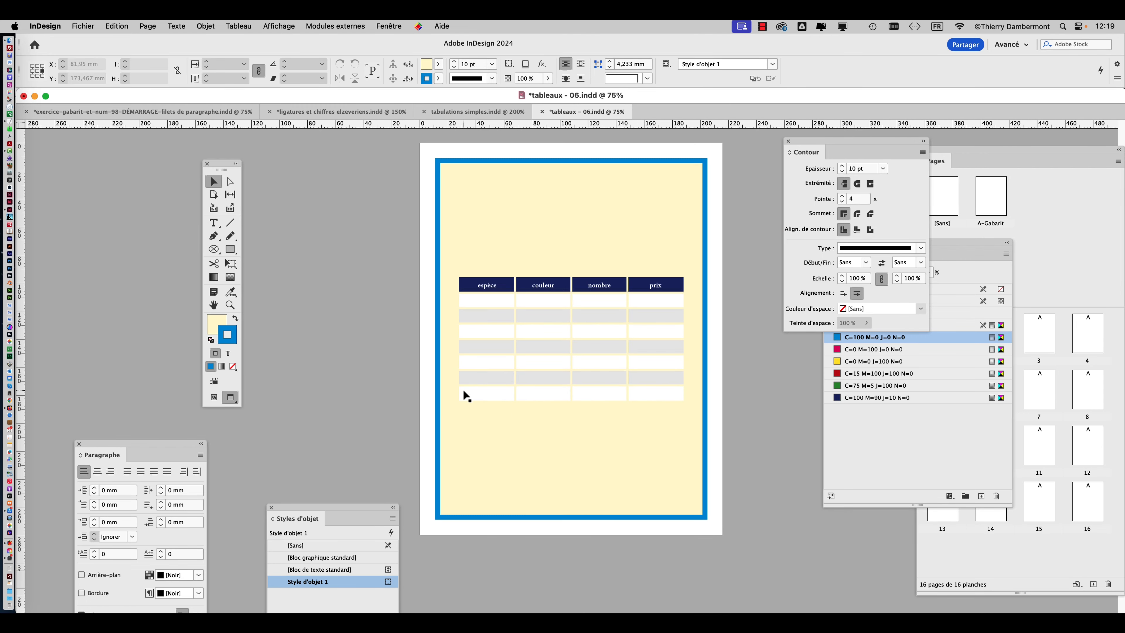
scroll(434, 333, "up", 2)
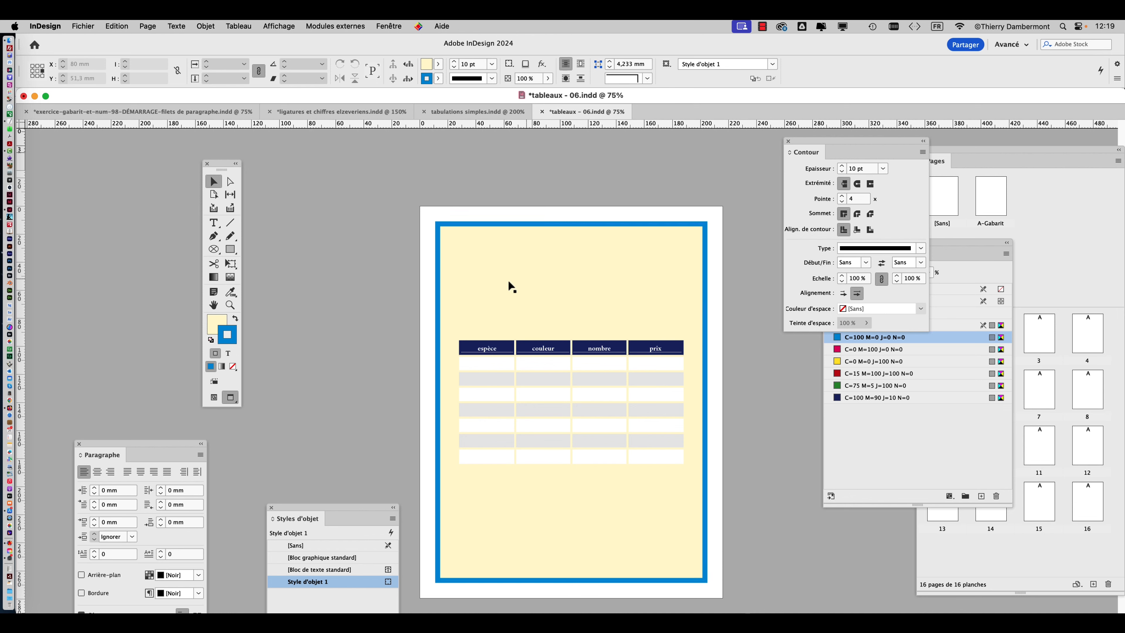
scroll(546, 325, "up", 10)
scroll(562, 299, "up", 2)
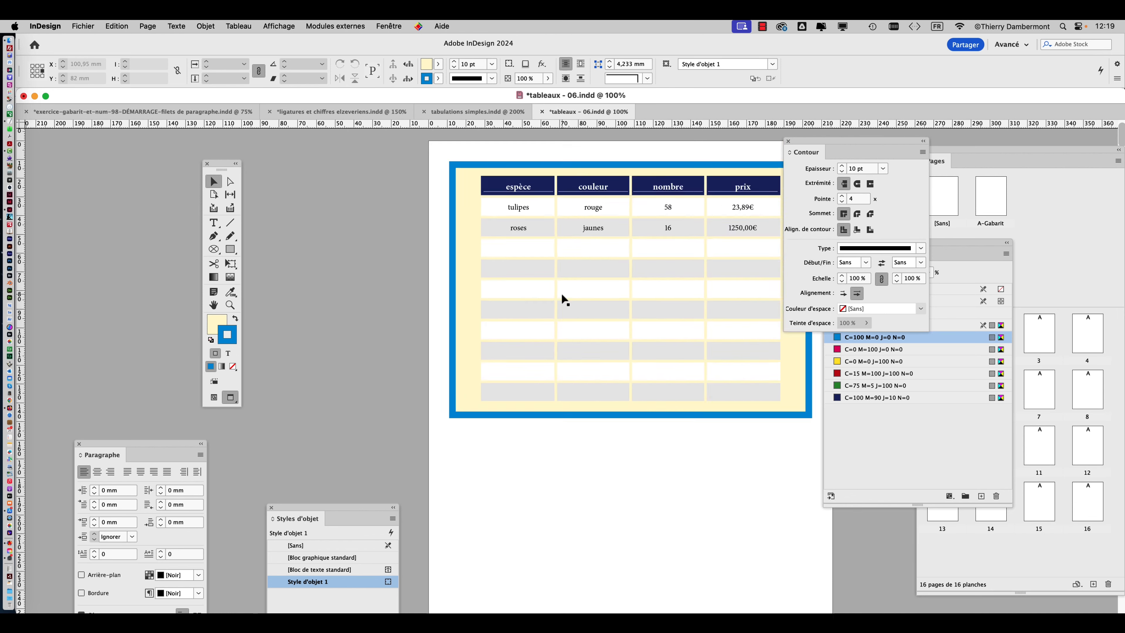
key("h")
left_click_drag(604, 319, 474, 327)
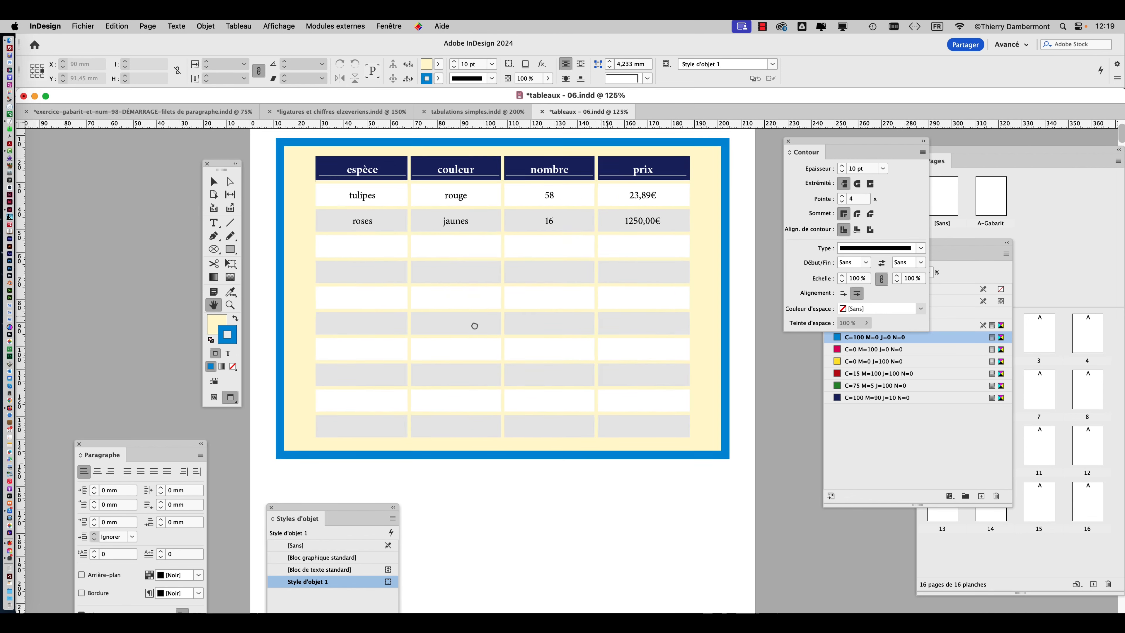
Move the Contour panel and the toolbox away from the table and recenter the page between them.
left_click_drag(832, 141, 878, 142)
left_click_drag(221, 168, 207, 148)
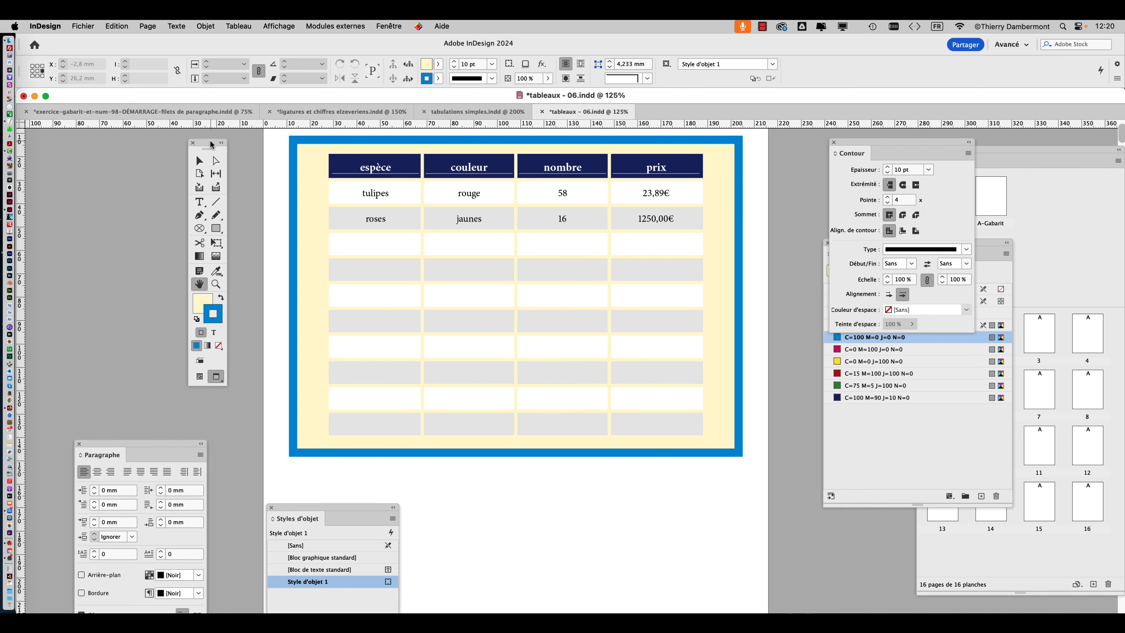
left_click_drag(212, 144, 146, 144)
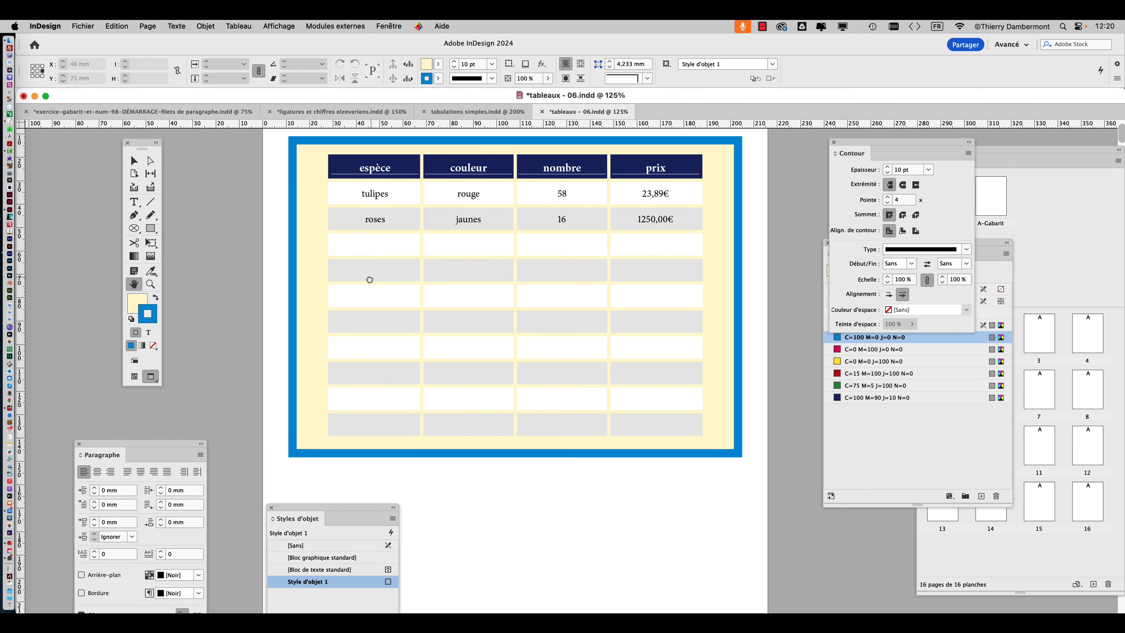
left_click_drag(369, 279, 312, 279)
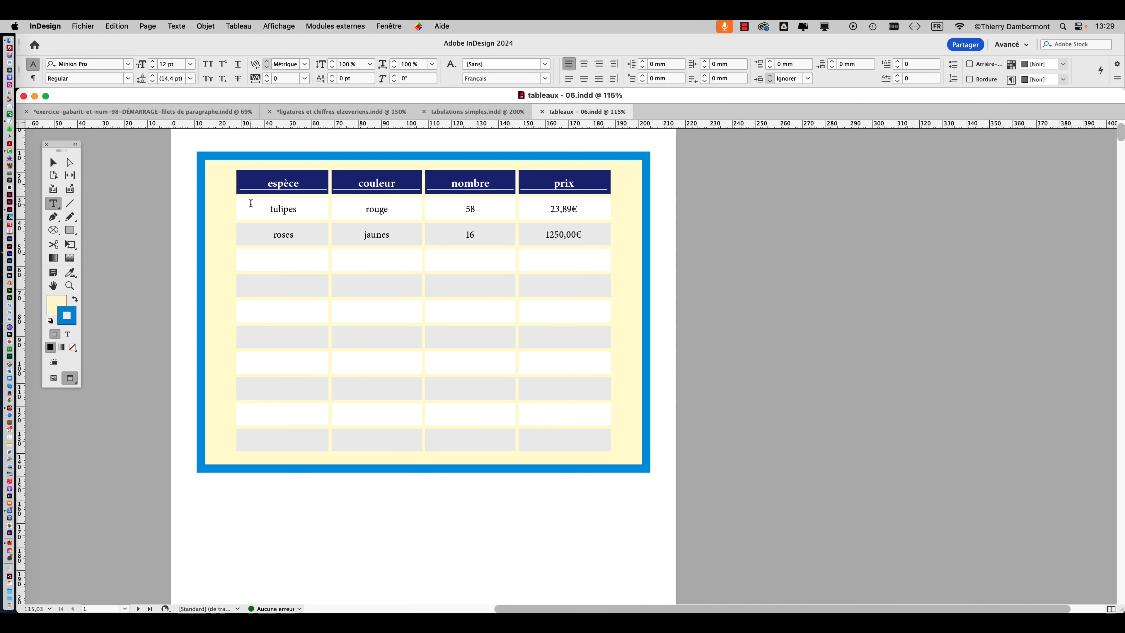
Select all body cells below the table header and display the Styles de paragraphe panel beside the page.
left_click_drag(251, 203, 583, 432)
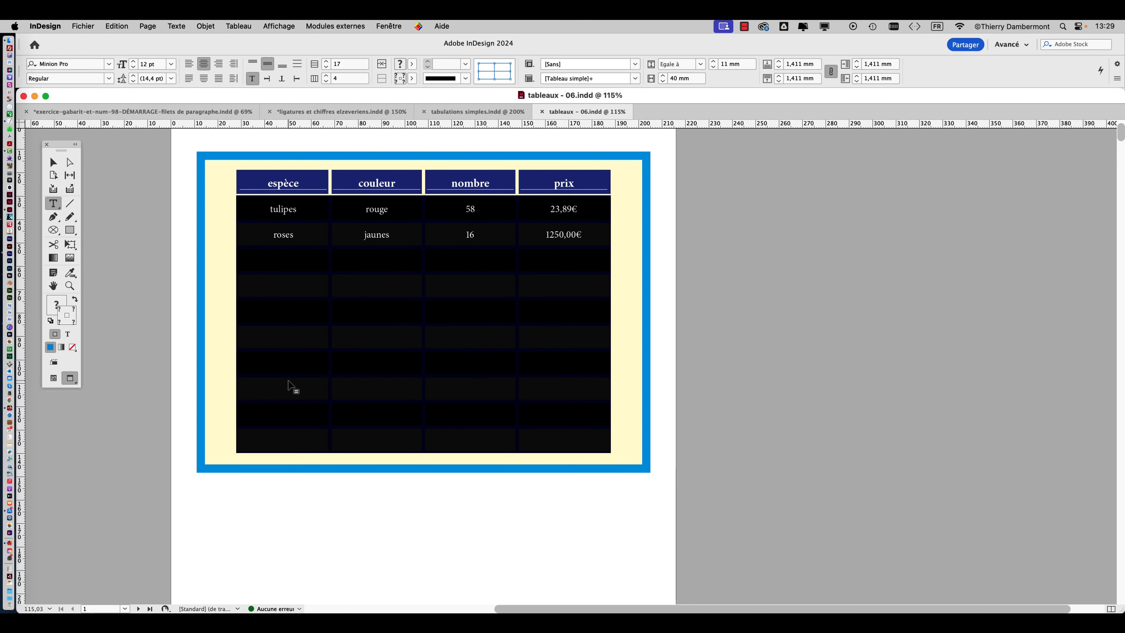
scroll(318, 356, "down", 15)
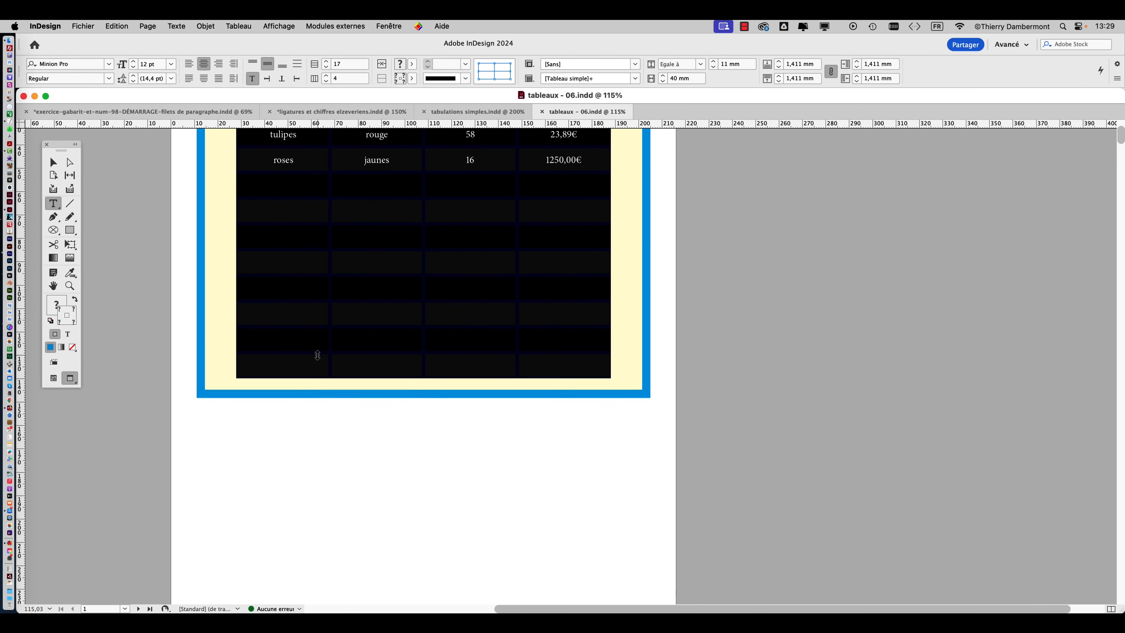
scroll(322, 359, "up", 15)
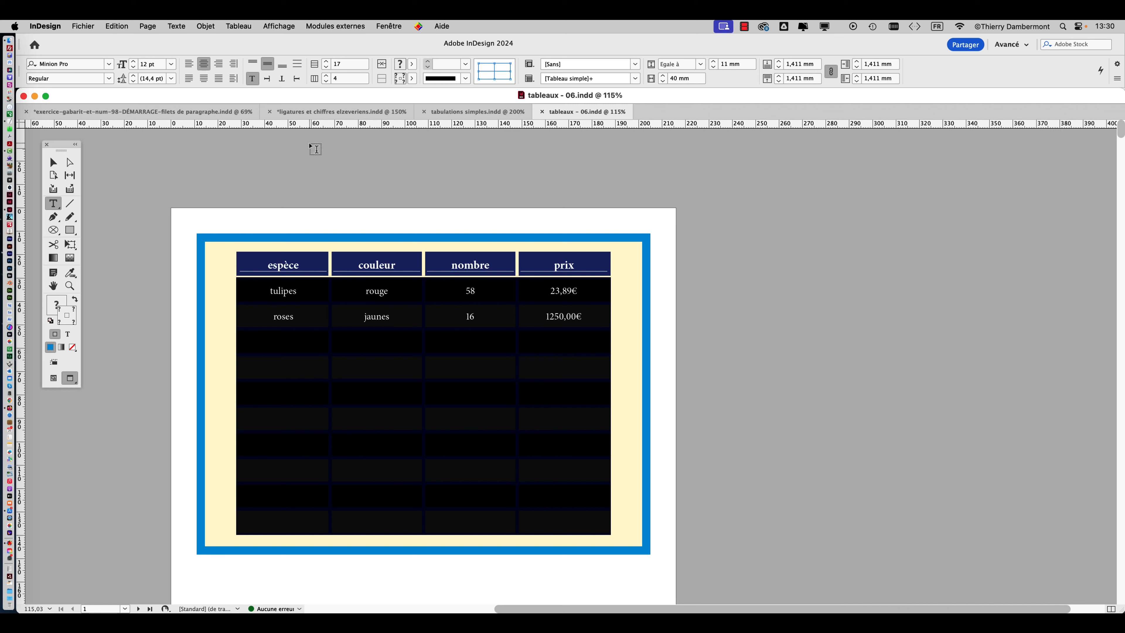
left_click(181, 25)
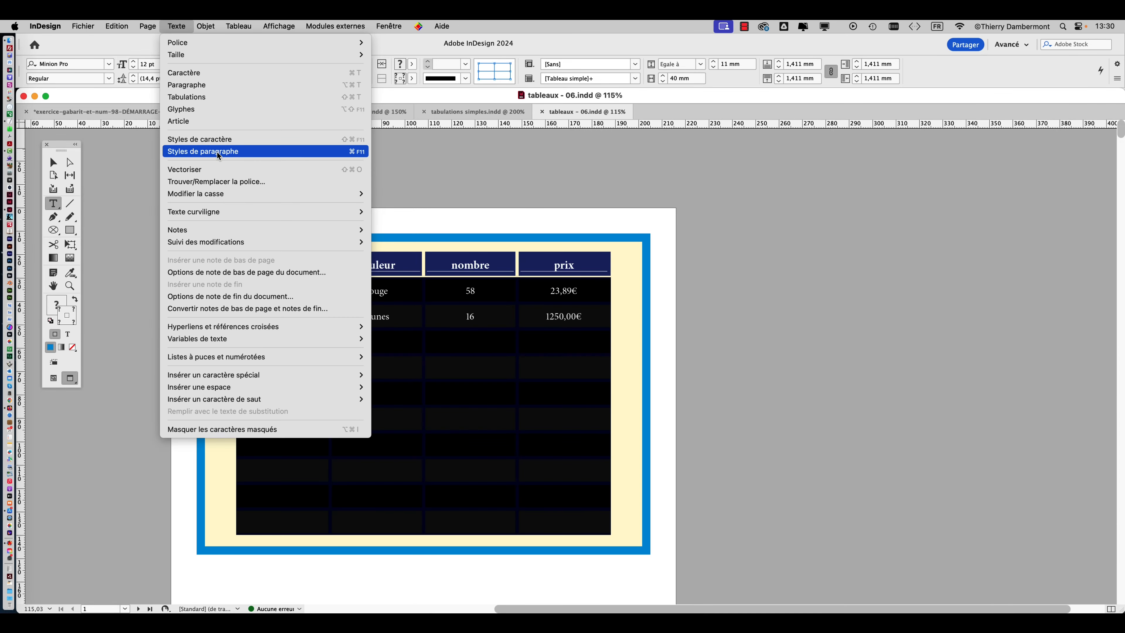
left_click(217, 152)
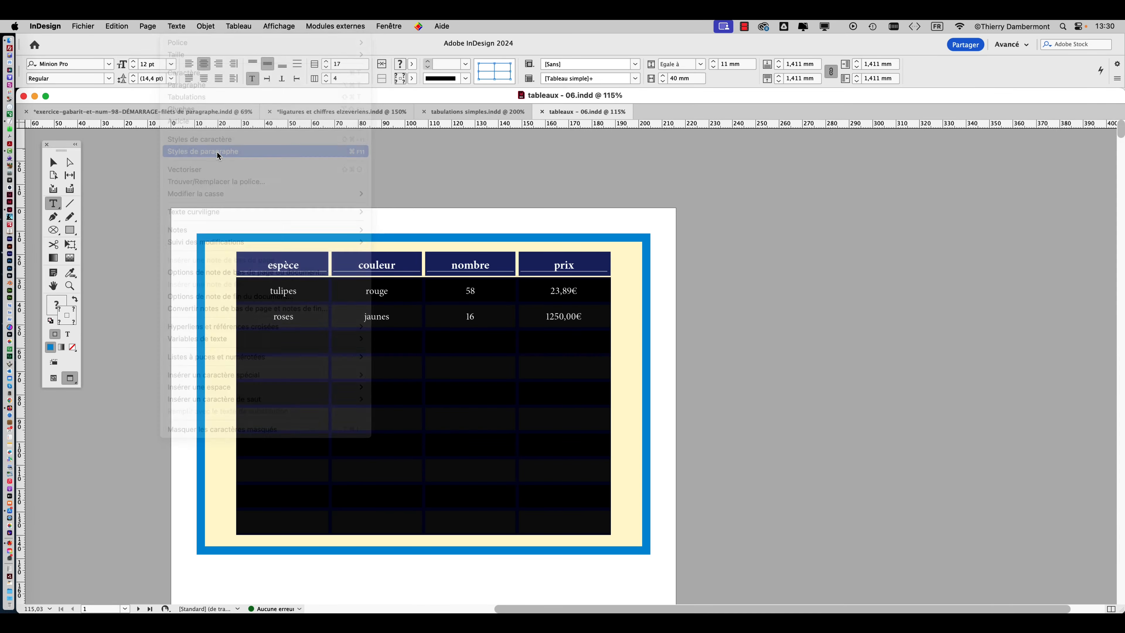
left_click_drag(34, 57, 928, 133)
left_click_drag(950, 481, 827, 399)
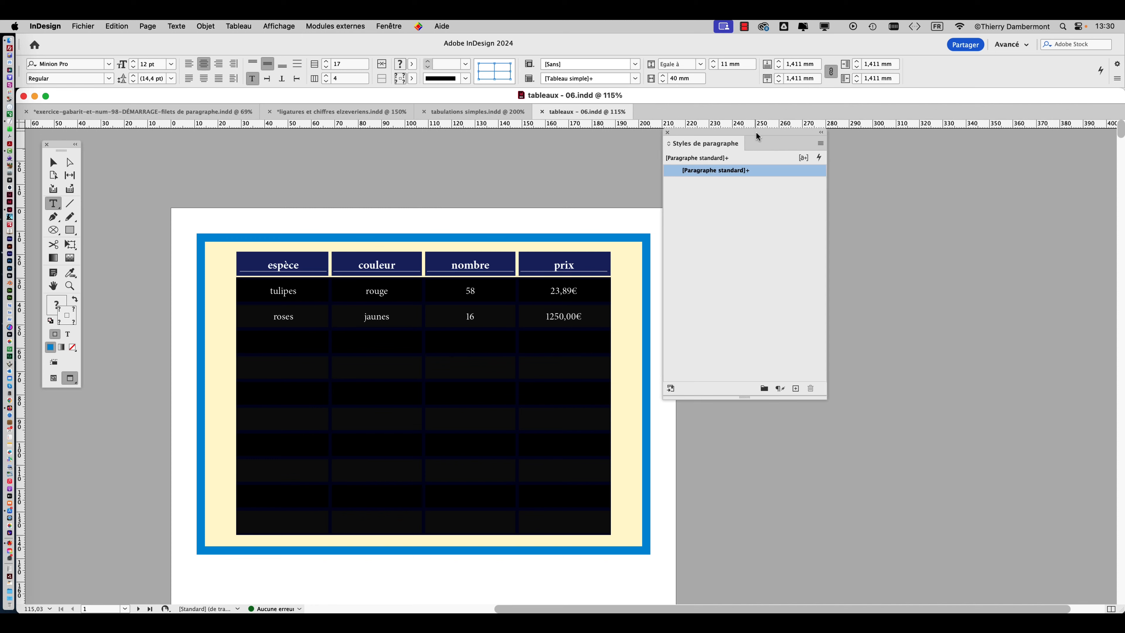
left_click_drag(756, 131, 803, 184)
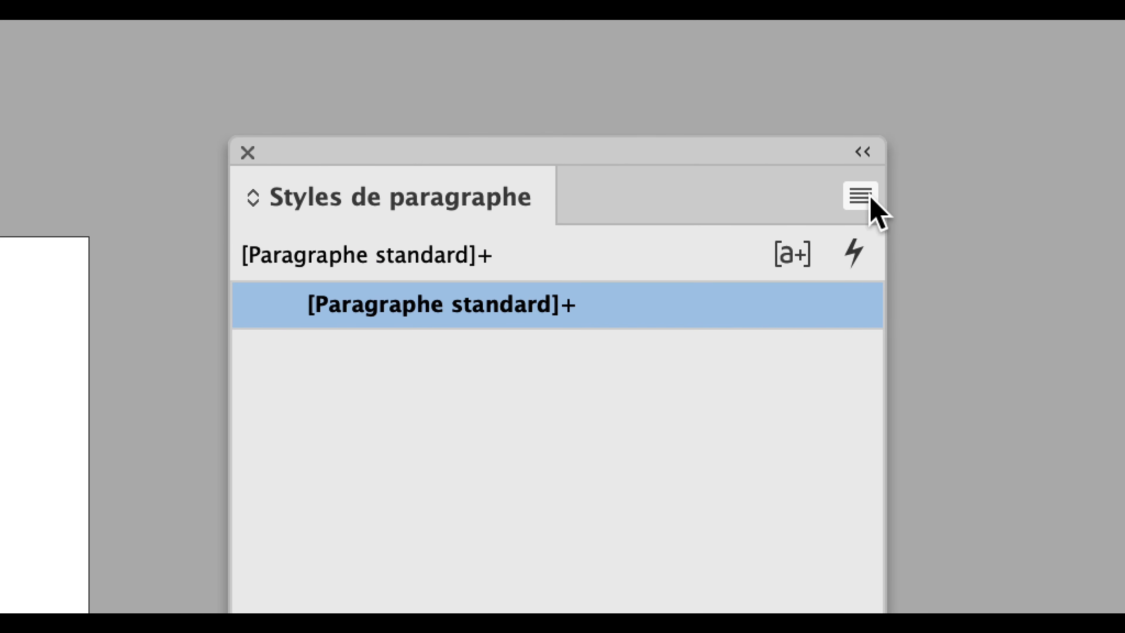
Create a paragraph style named "données dans le tableau 1" based on [Aucun style] and apply it to the selected cells.
left_click(869, 198)
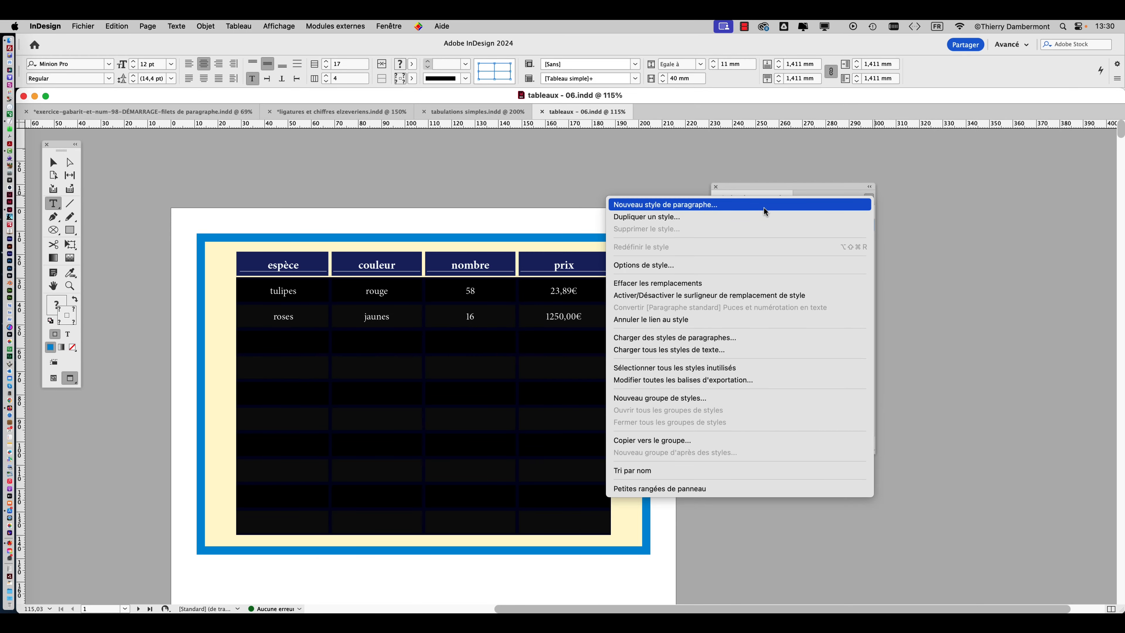
left_click(763, 207)
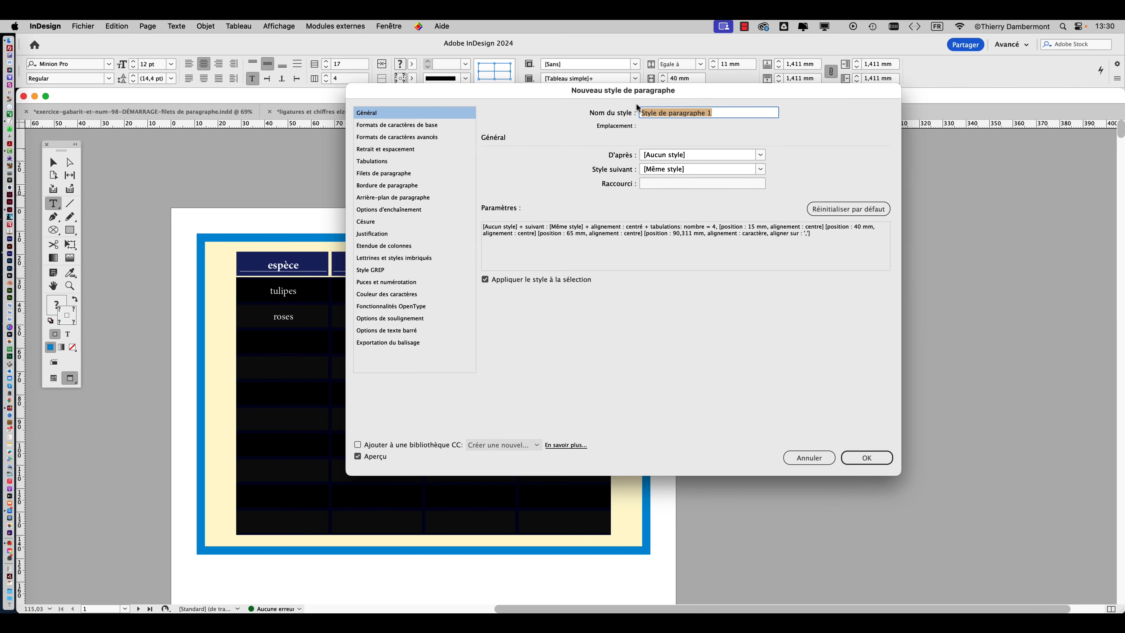
left_click_drag(653, 94, 824, 254)
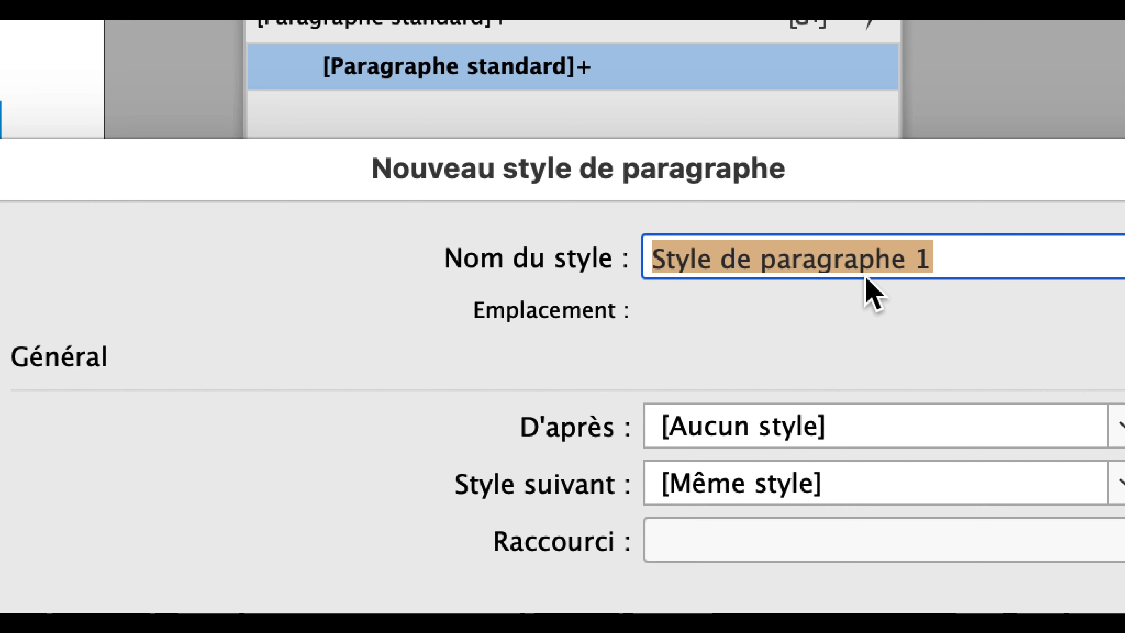
type("données dans tableau ")
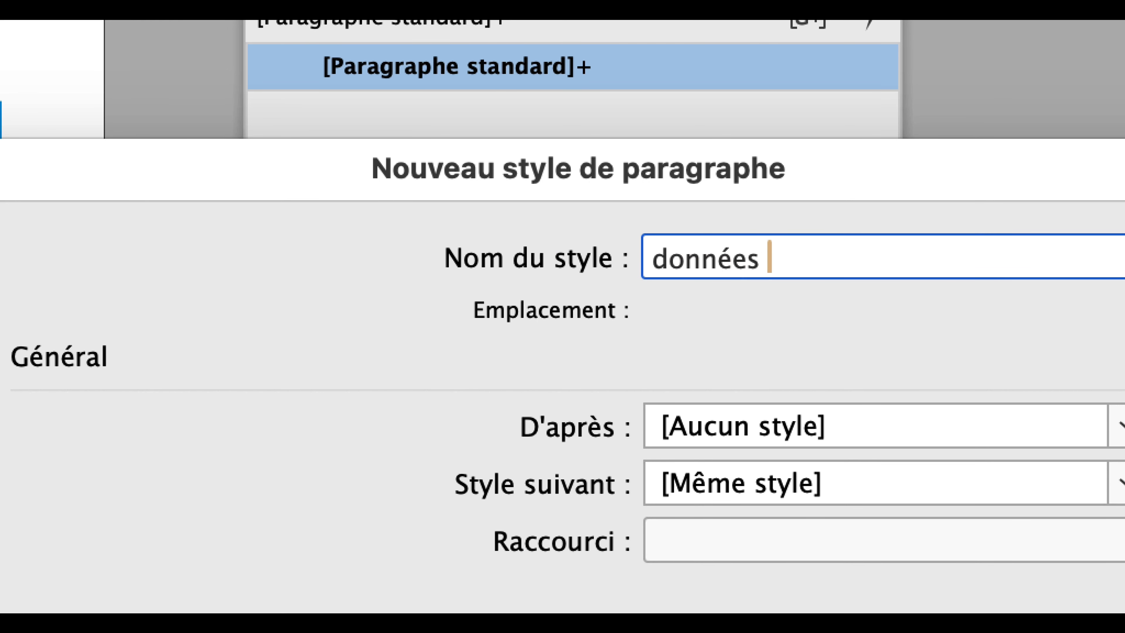
type("1")
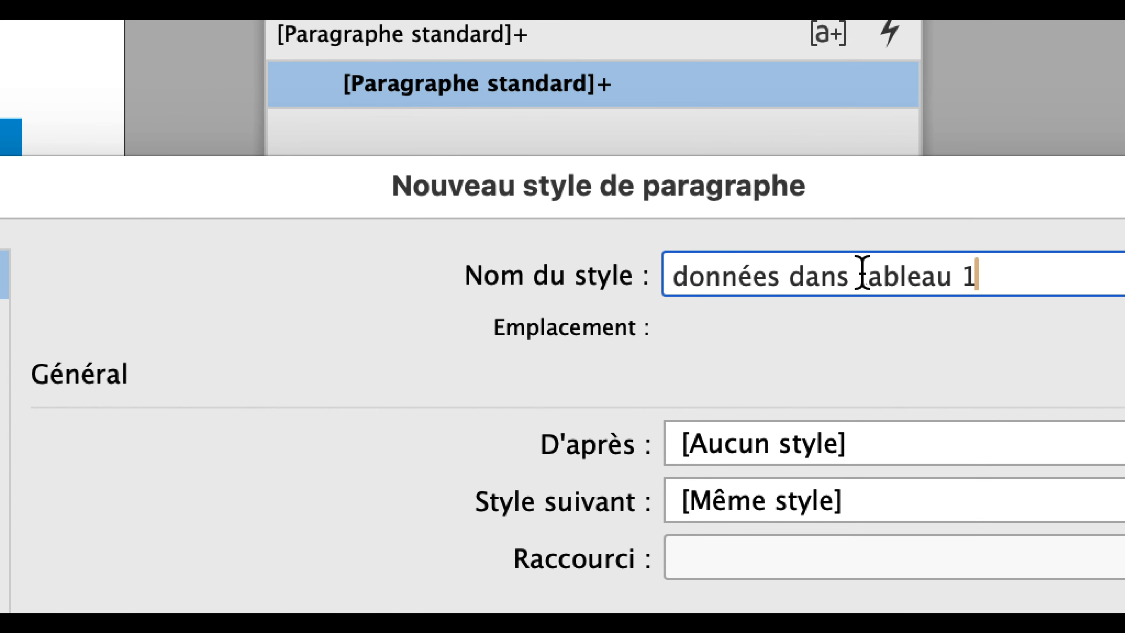
left_click(842, 265)
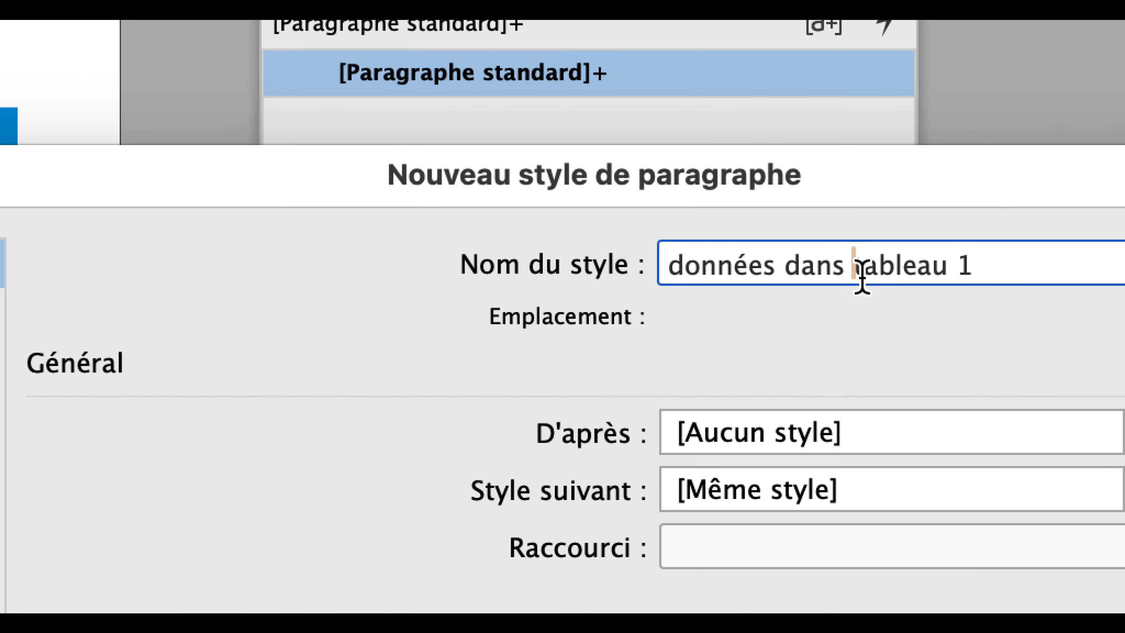
type("le")
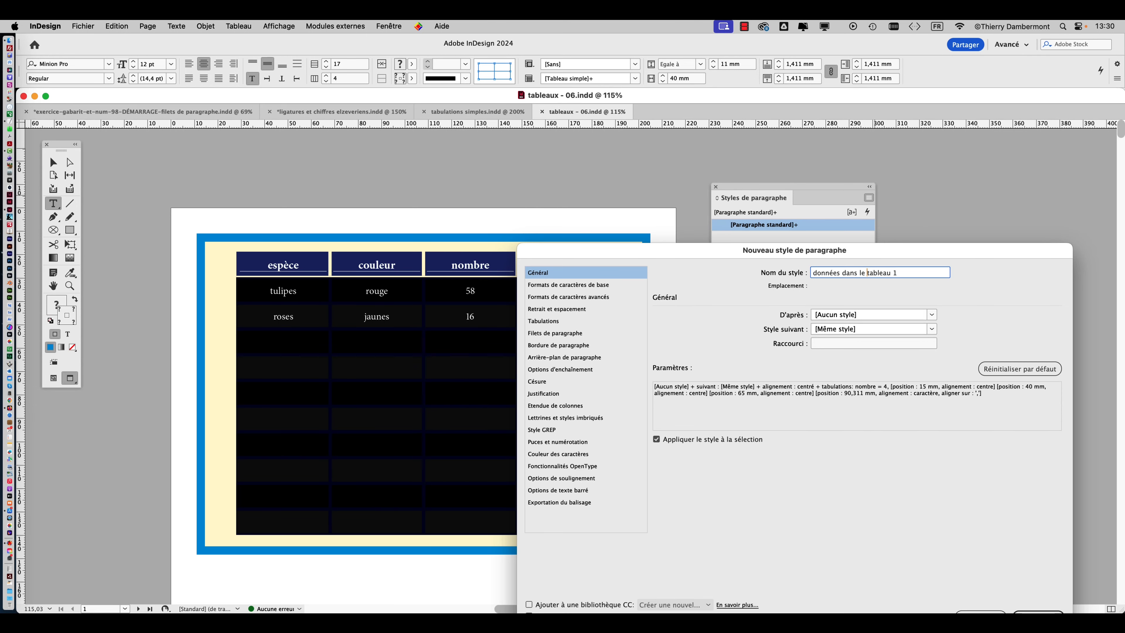
left_click_drag(875, 249, 866, 151)
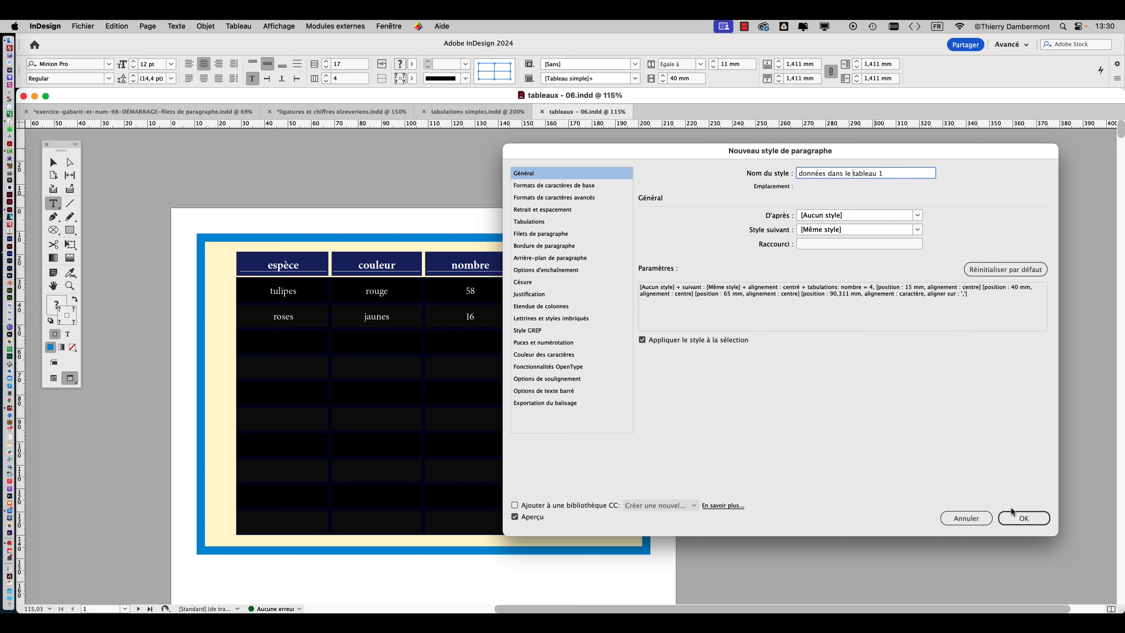
left_click(1017, 517)
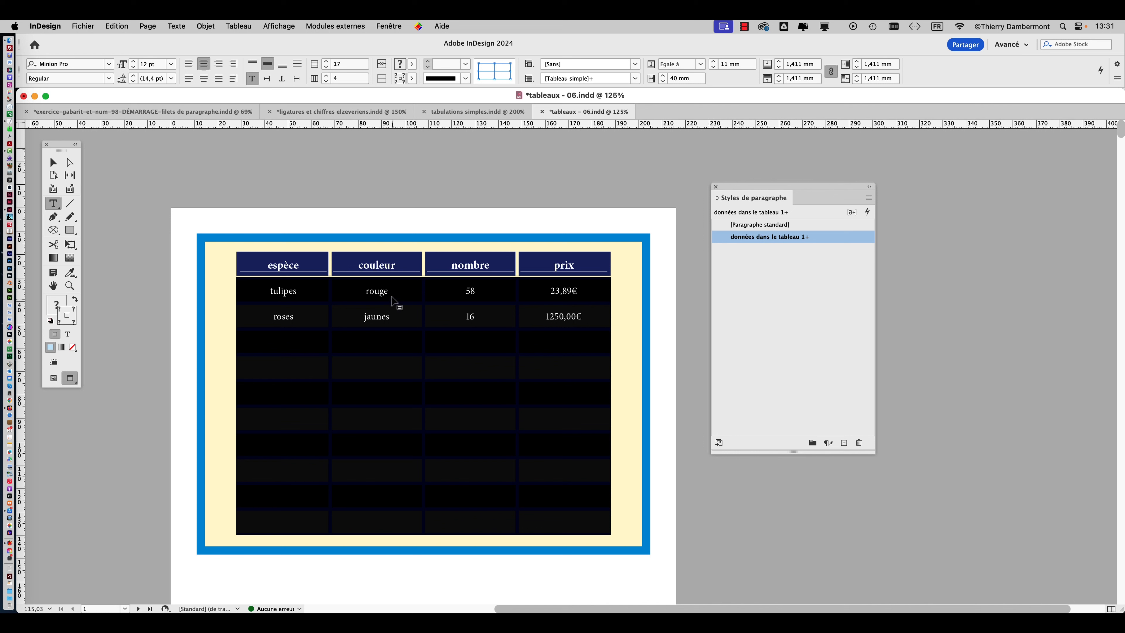
Place the text cursor in the "rouge", "58" and "1250,00€" cells to check which paragraph style each one uses.
left_click(381, 296)
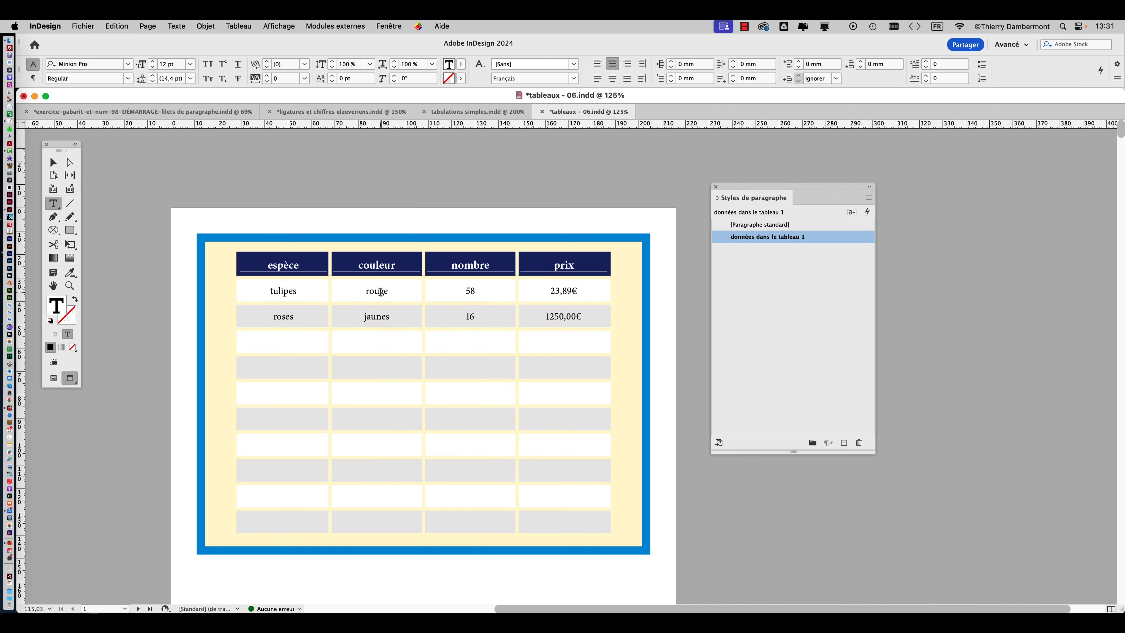
left_click_drag(758, 191, 605, 229)
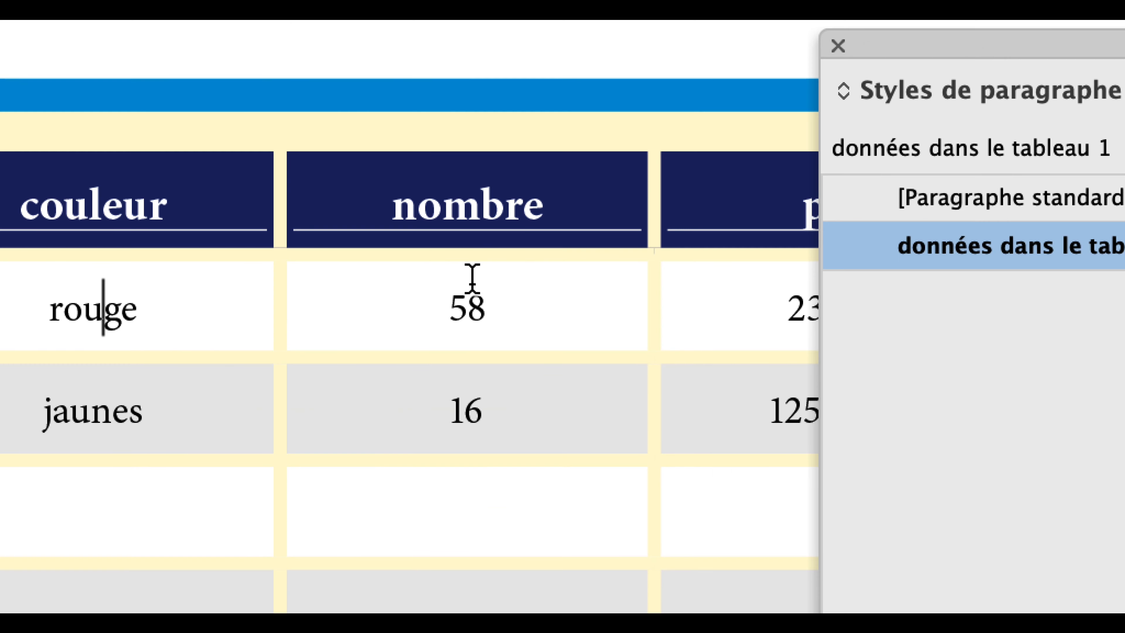
left_click(471, 279)
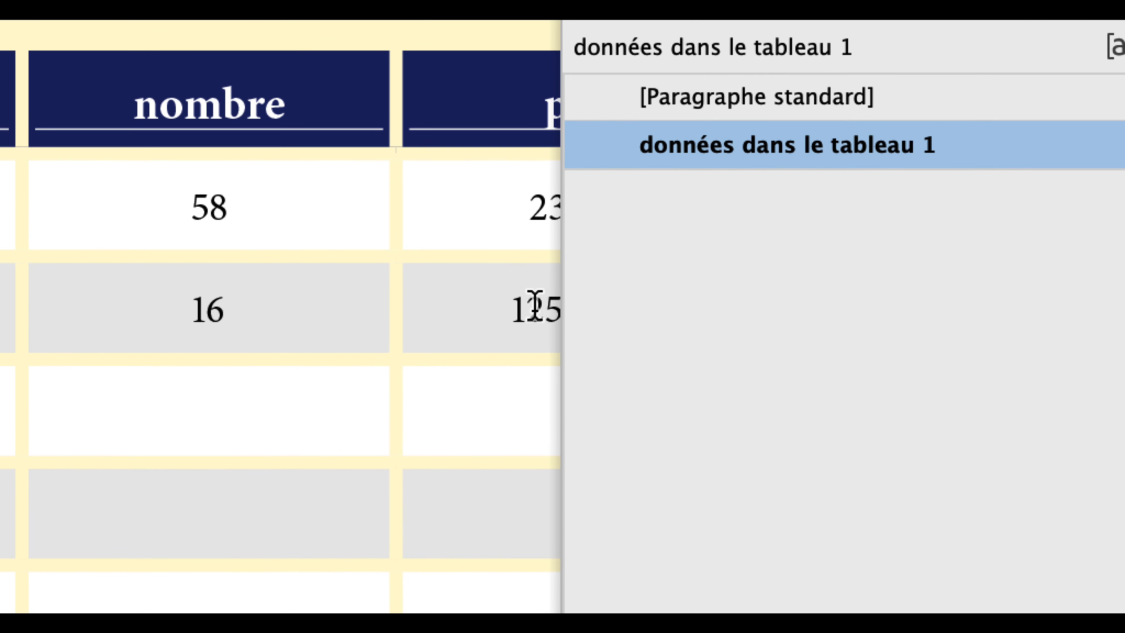
left_click(635, 347)
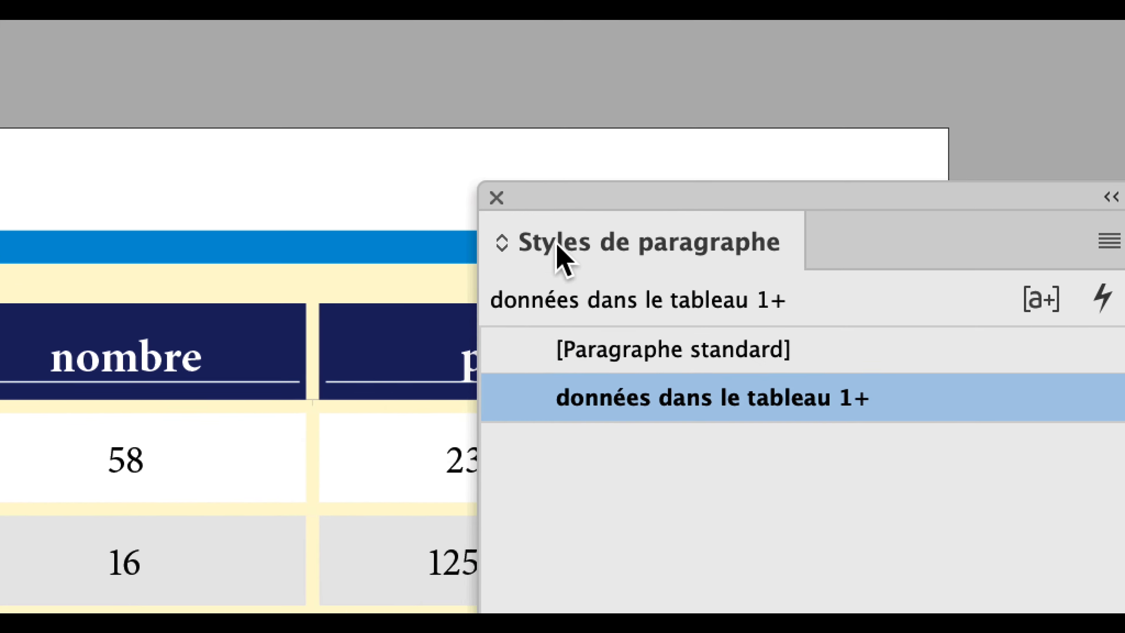
Compare the style overrides of the two prix values in Styles de paragraphe, then return to the Selection tool and deselect.
left_click_drag(566, 192, 762, 197)
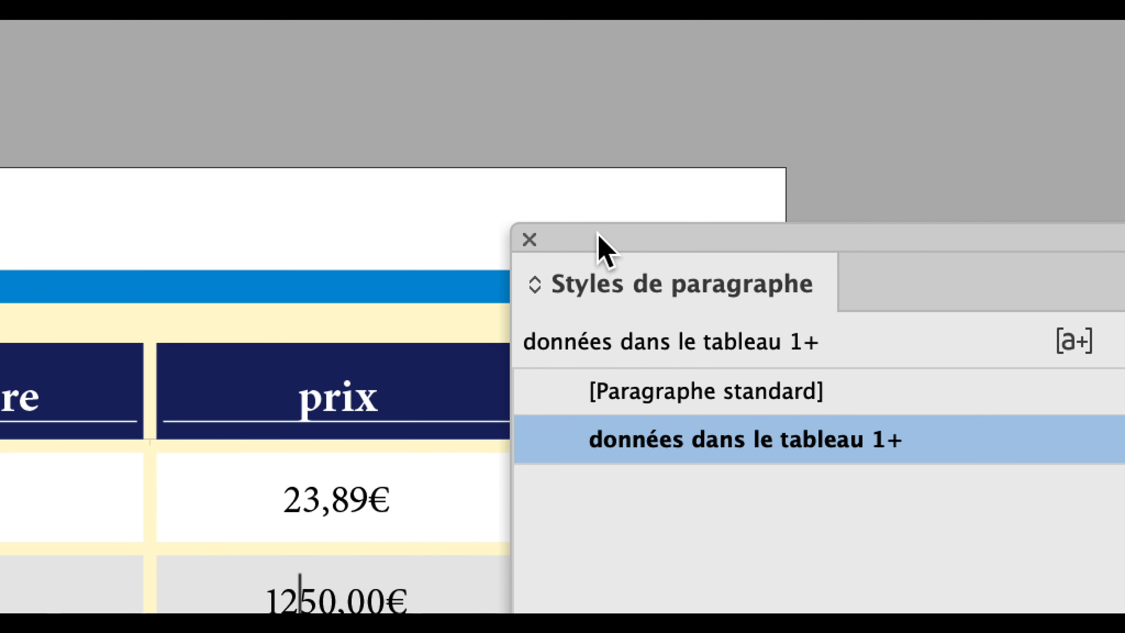
left_click(512, 462)
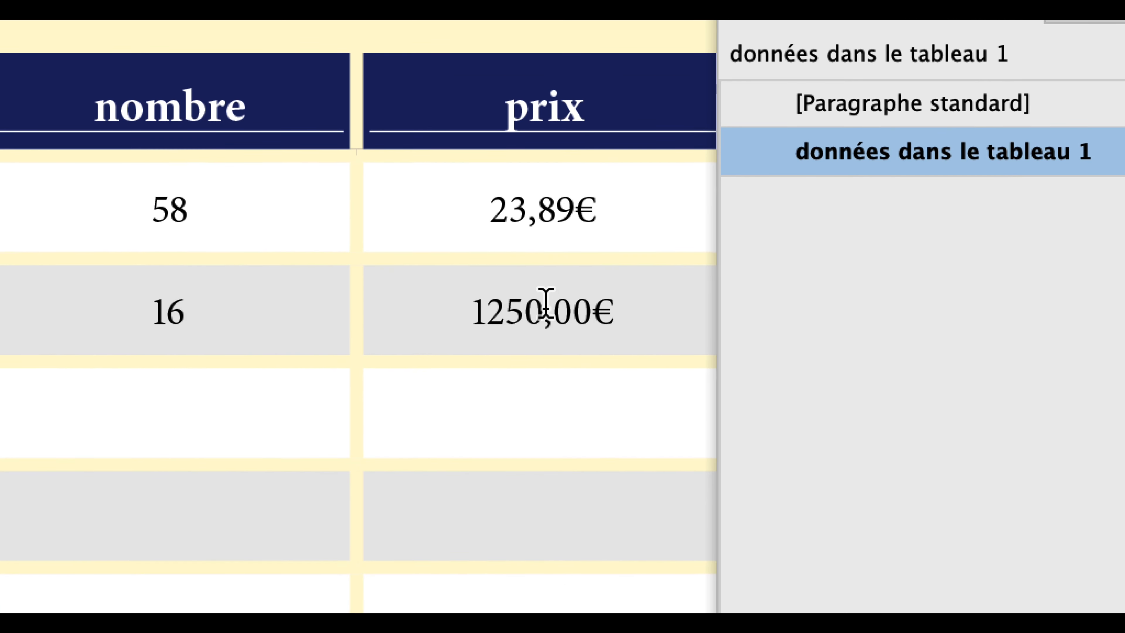
left_click(539, 381)
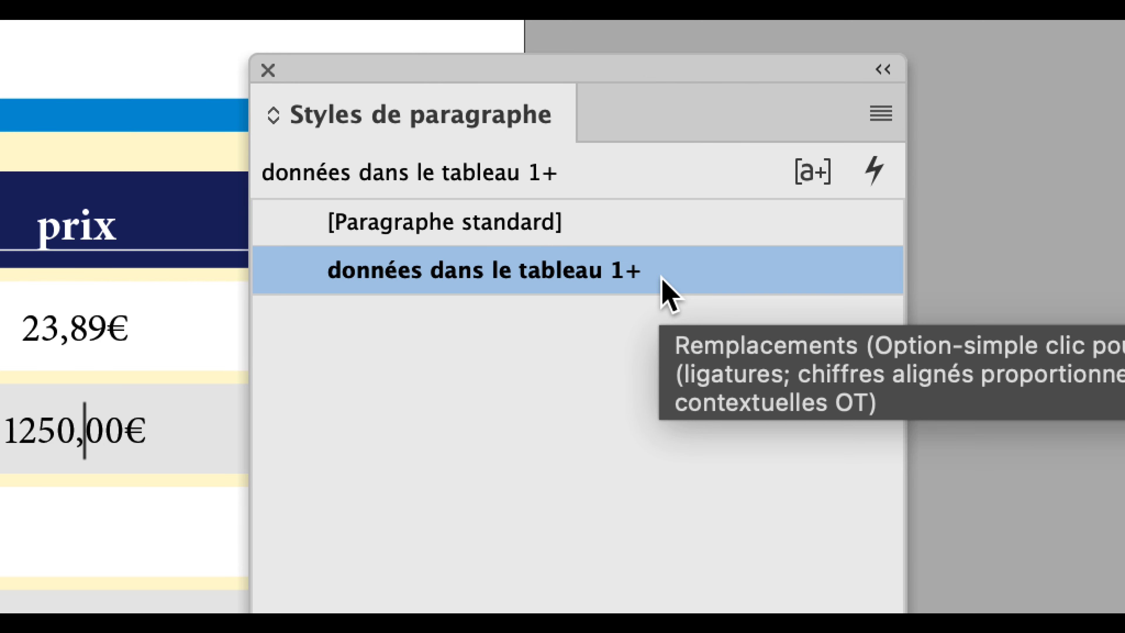
left_click(663, 275, "alt")
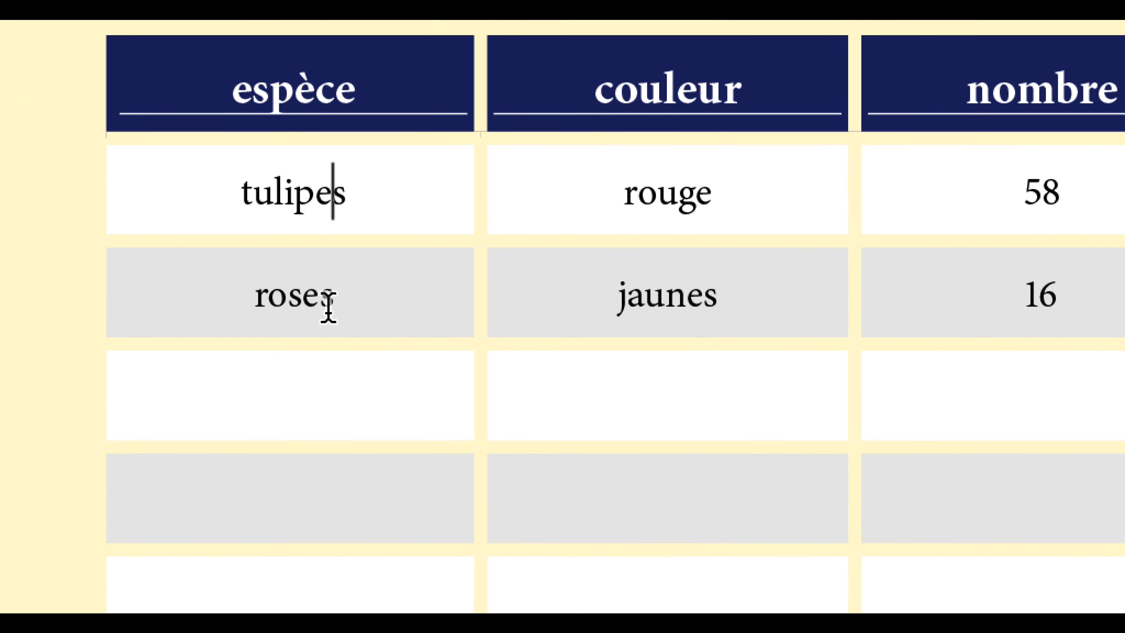
left_click(53, 162)
left_click(189, 169)
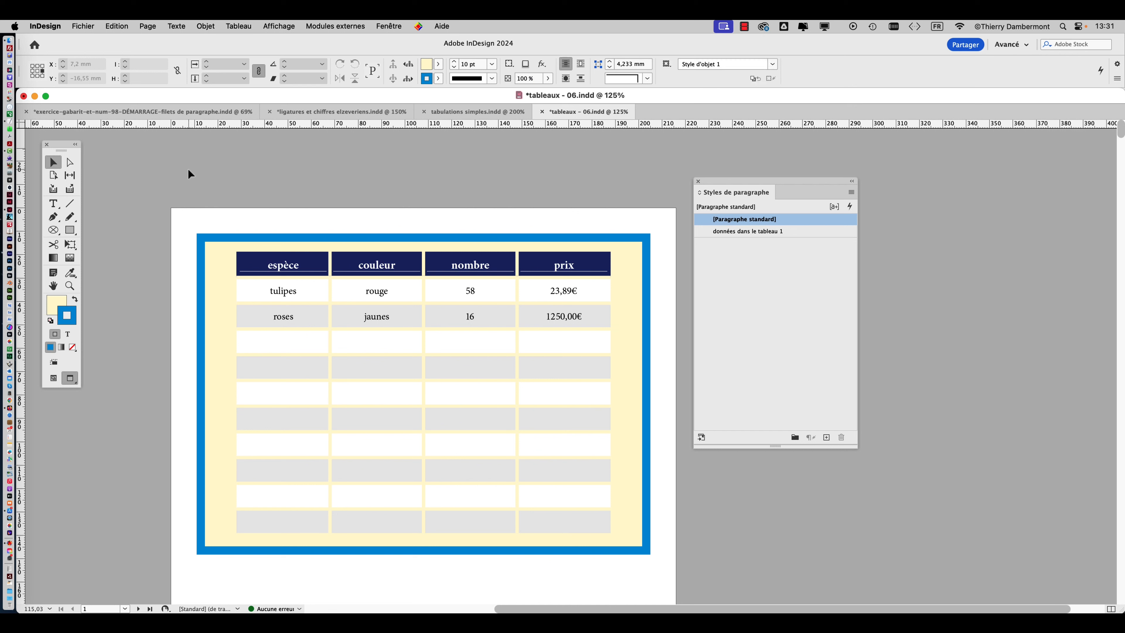
Edit the paragraph style "données dans le tableau 1" with nothing selected and set its font style to Semibold.
left_click(800, 266)
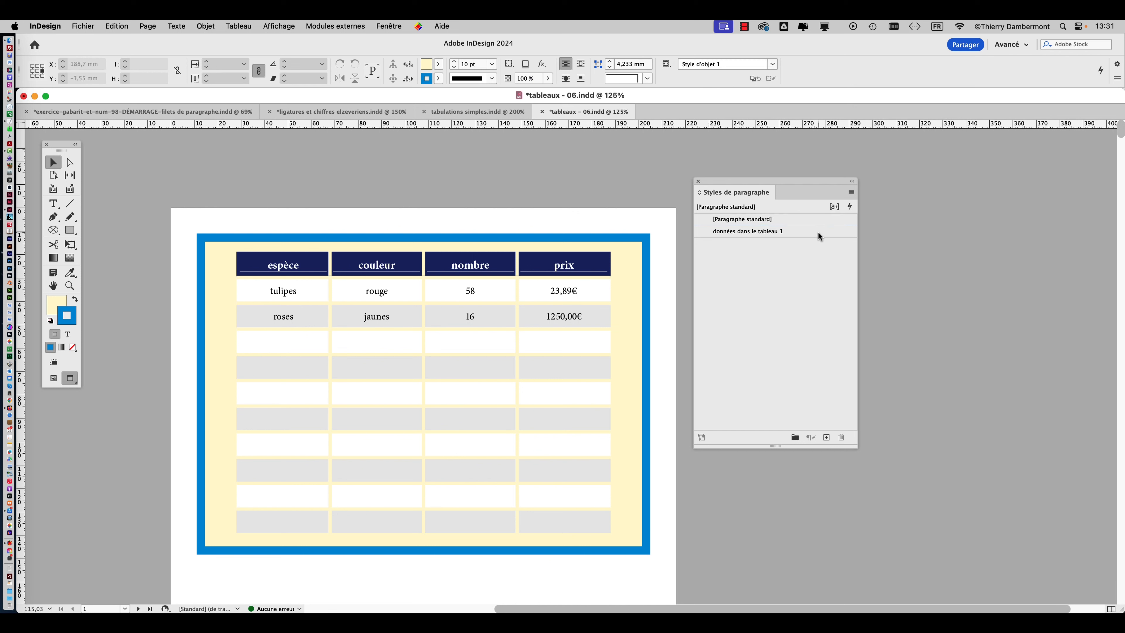
right_click(826, 235)
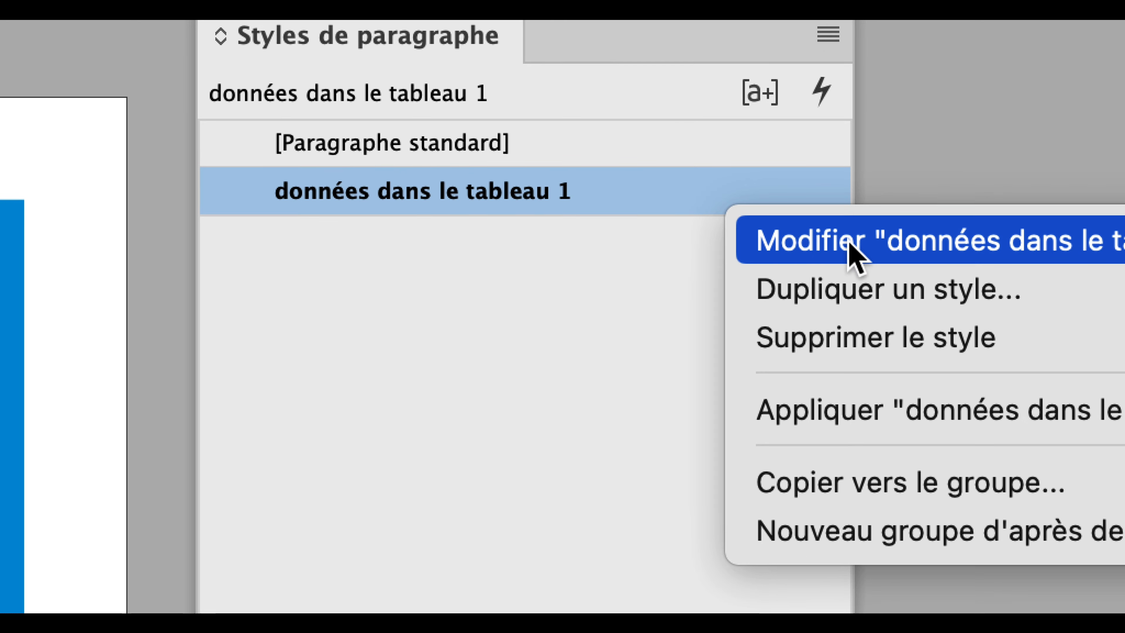
left_click(866, 247)
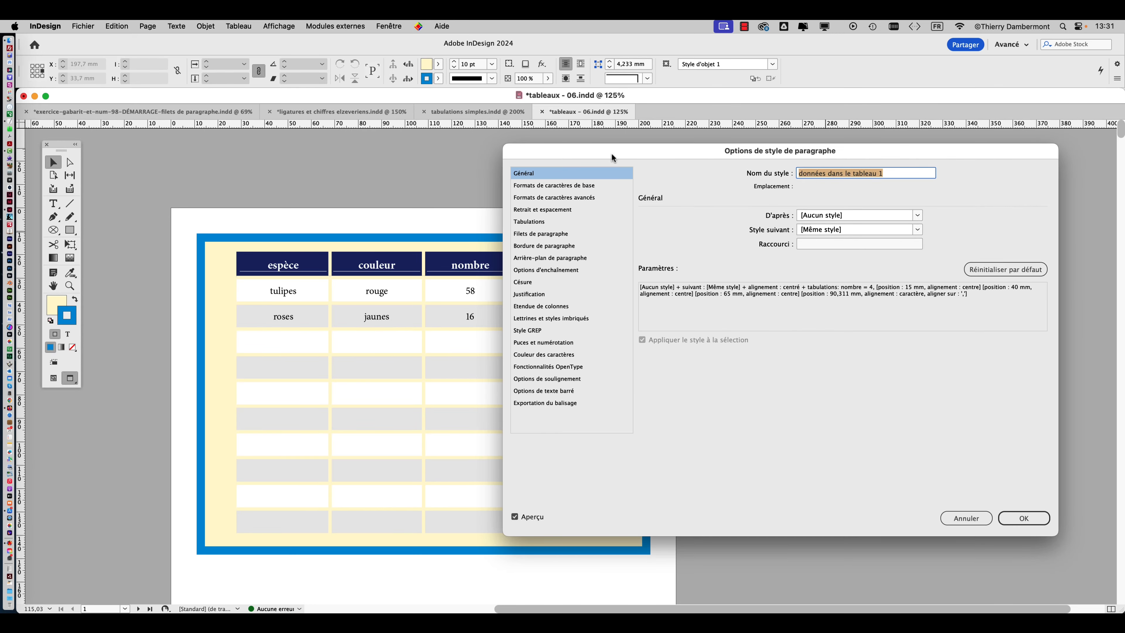
left_click_drag(612, 154, 737, 137)
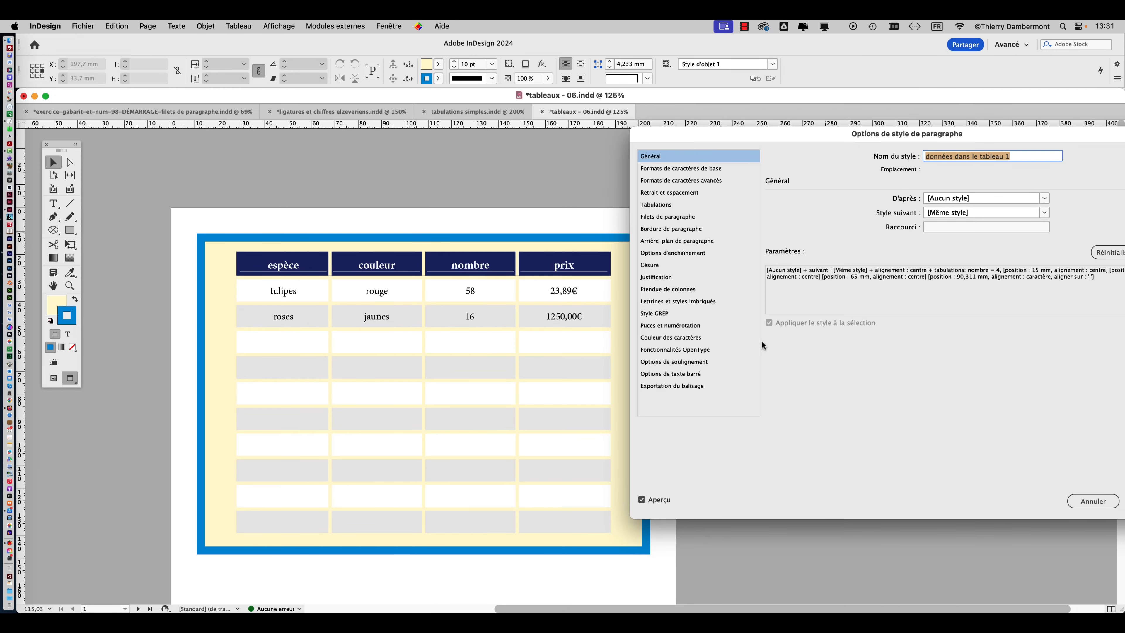
left_click(693, 171)
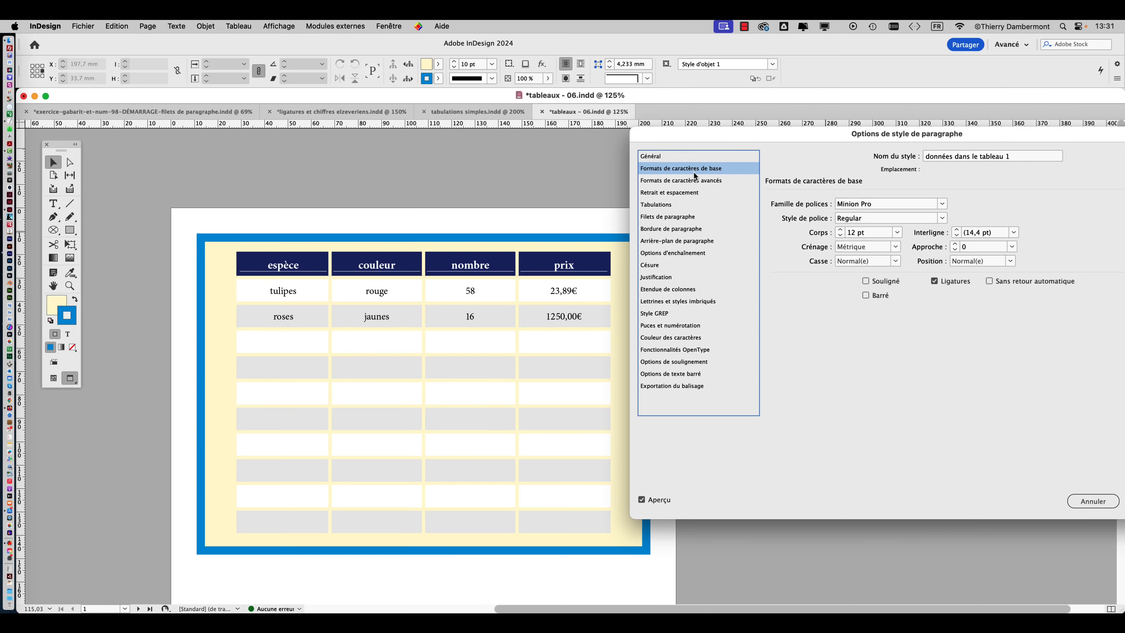
left_click(942, 218)
left_click(861, 299)
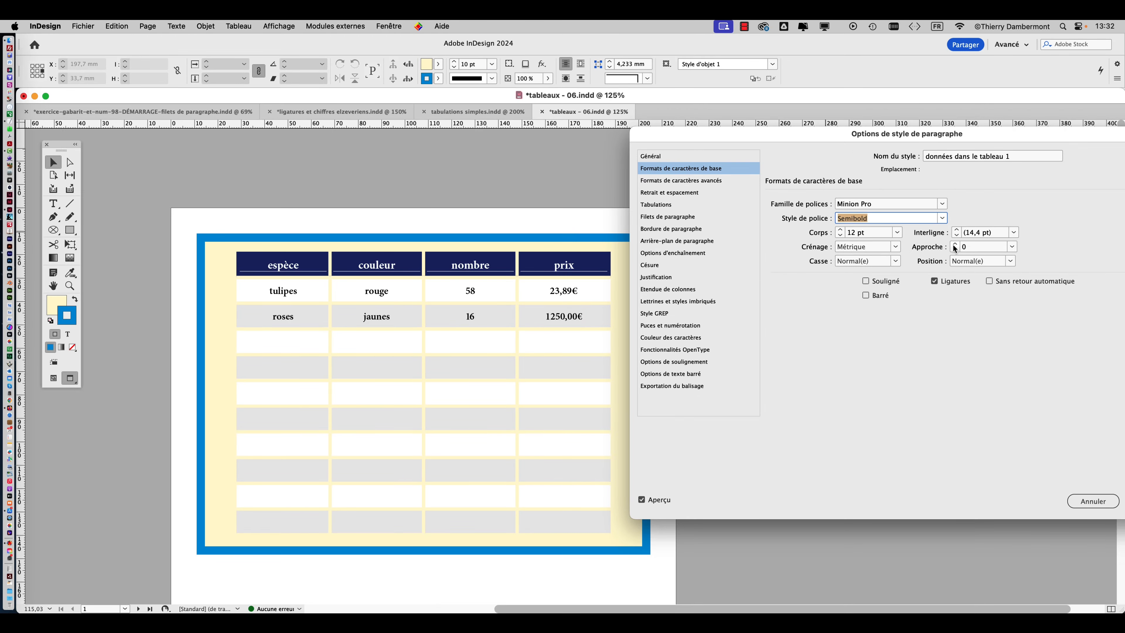
Set the tracking (Approche) of "données dans le tableau 1" to 25 and accept the style changes.
left_click(954, 245)
left_click(954, 245)
left_click(955, 245)
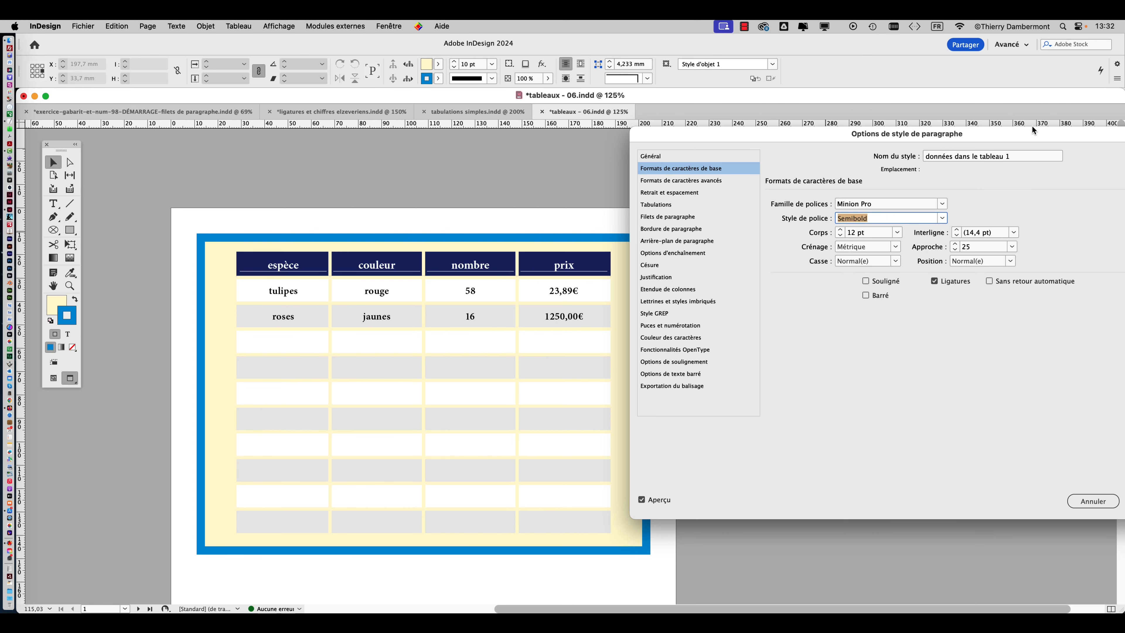
left_click_drag(1034, 131, 695, 113)
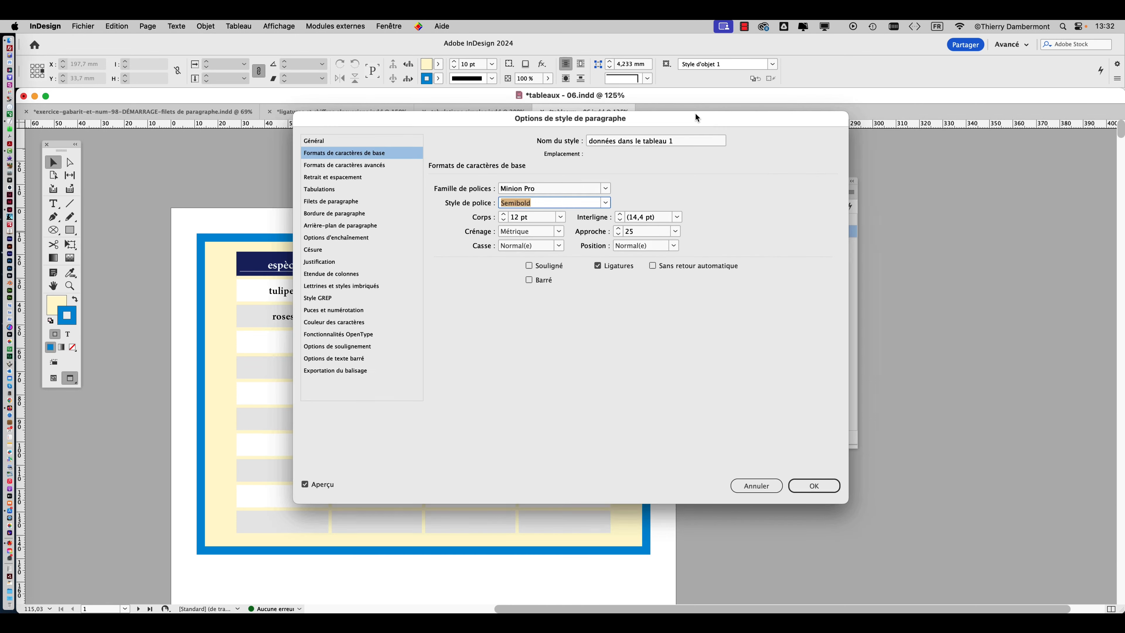
left_click(812, 486)
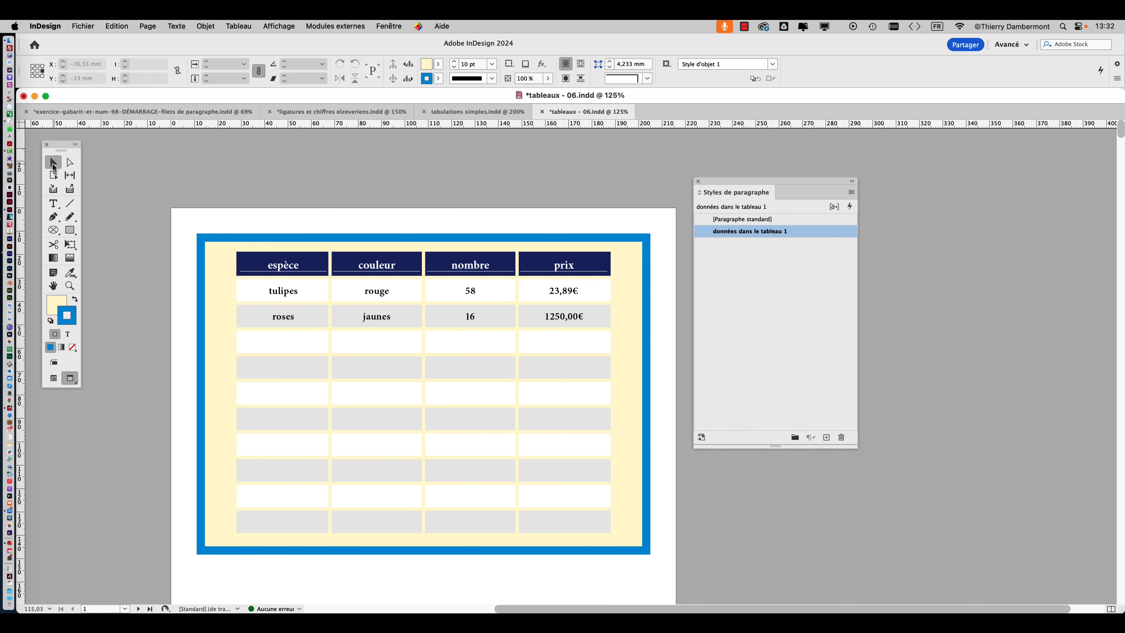
Move the floating tools panel closer to the page, beside the table.
left_click_drag(64, 149, 131, 223)
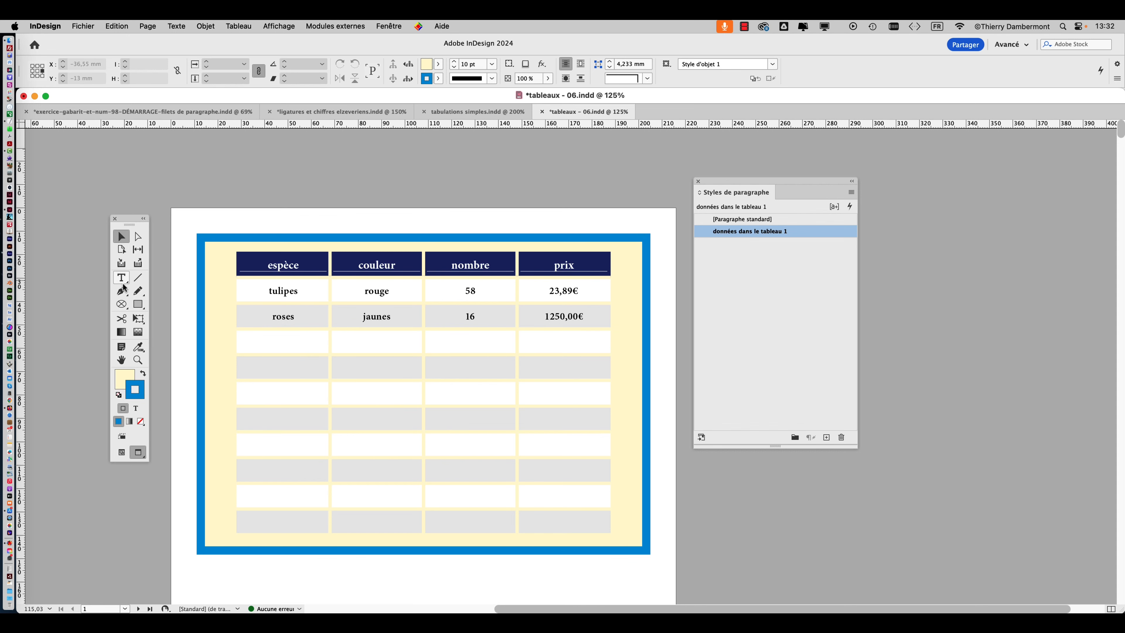
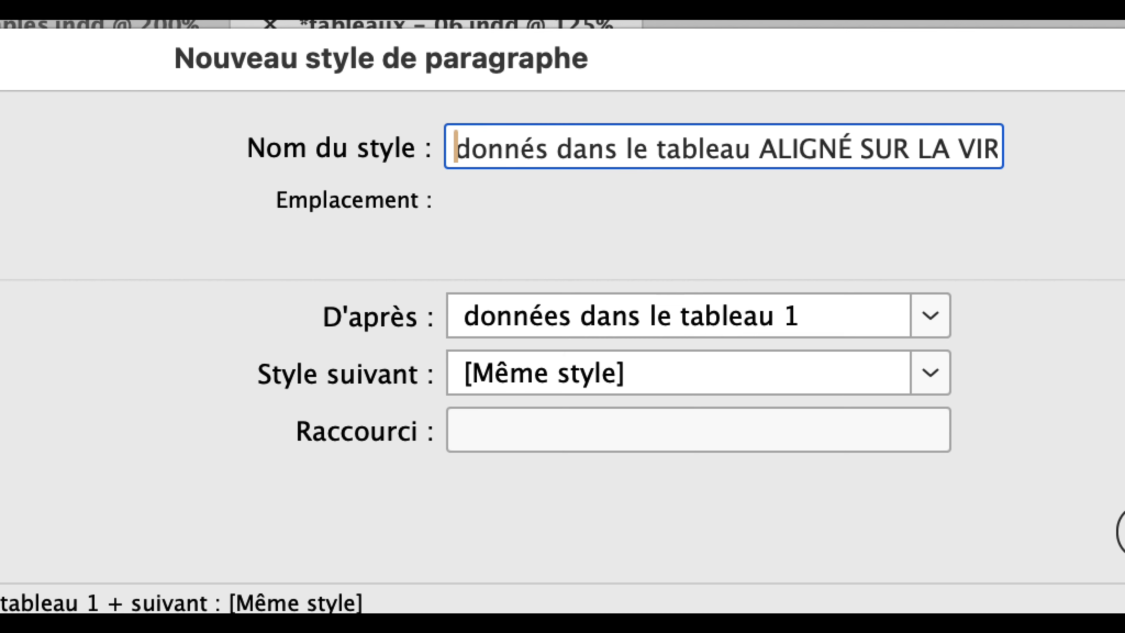
Insert the missing E to name the new paragraph style "donnéEs dans le tableau ALIGNÉ SUR LA VIRGULE", create it and widen the Styles de paragraphe panel.
left_click(531, 151)
type("E")
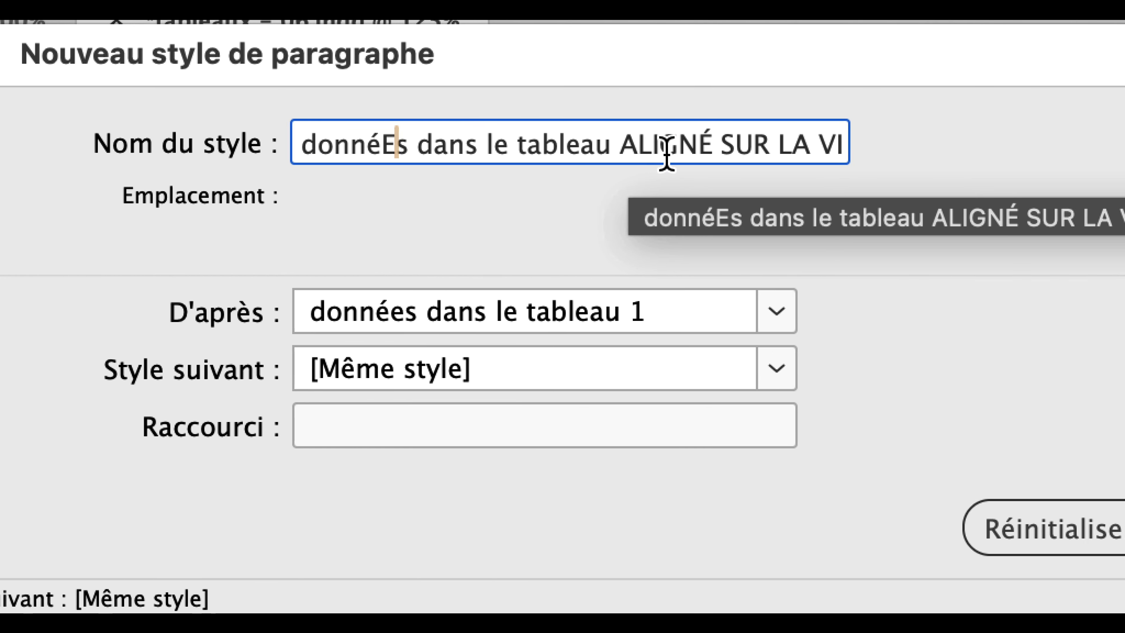
left_click(903, 159)
key("Down")
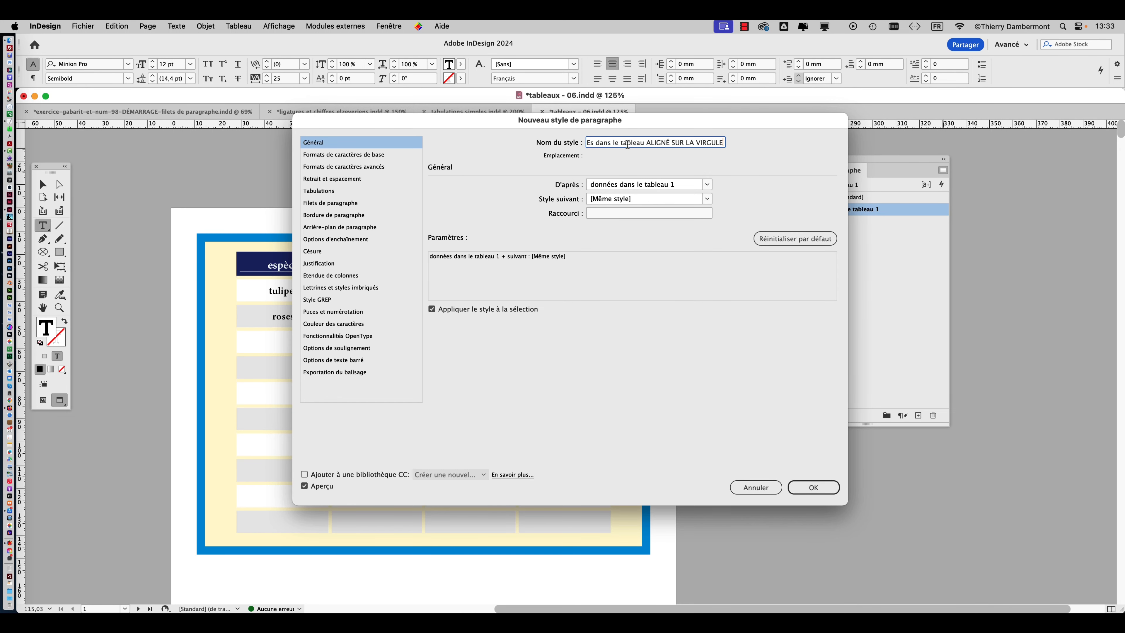
left_click(815, 487)
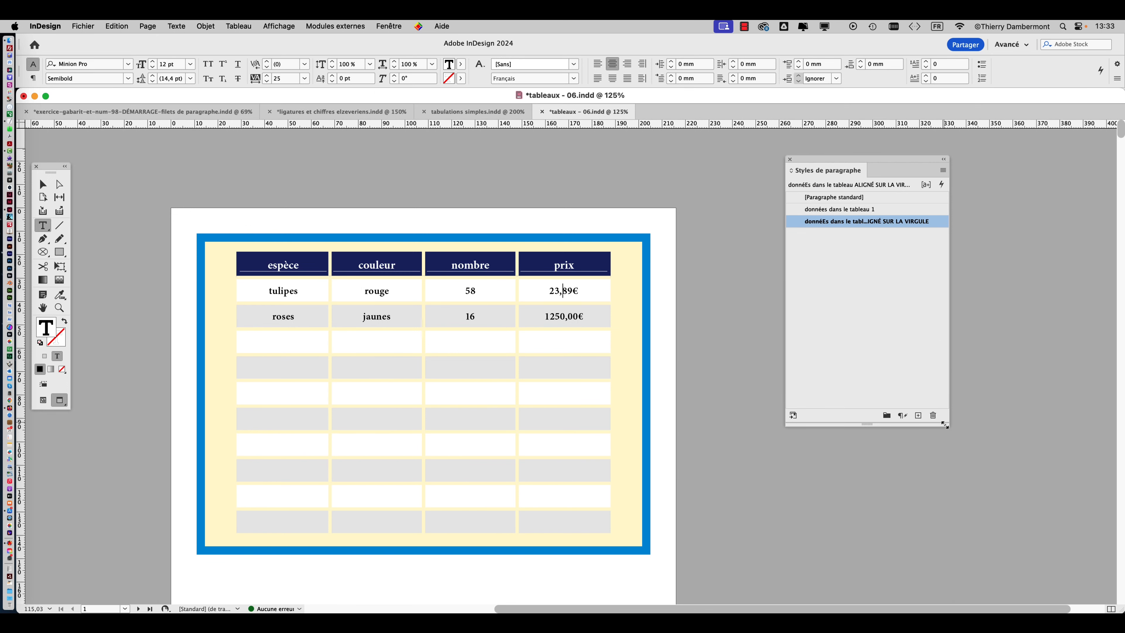
left_click_drag(948, 427, 1065, 359)
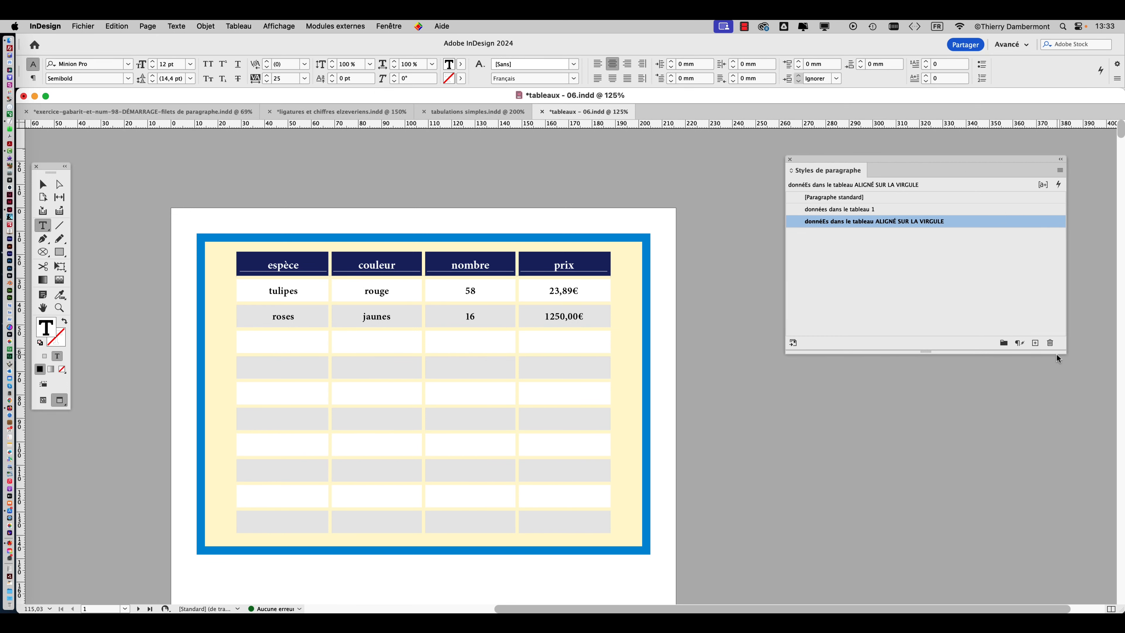
Examine the two prix values up close and check which paragraph style the 1250,00€ cell uses.
scroll(577, 289, "up", 4)
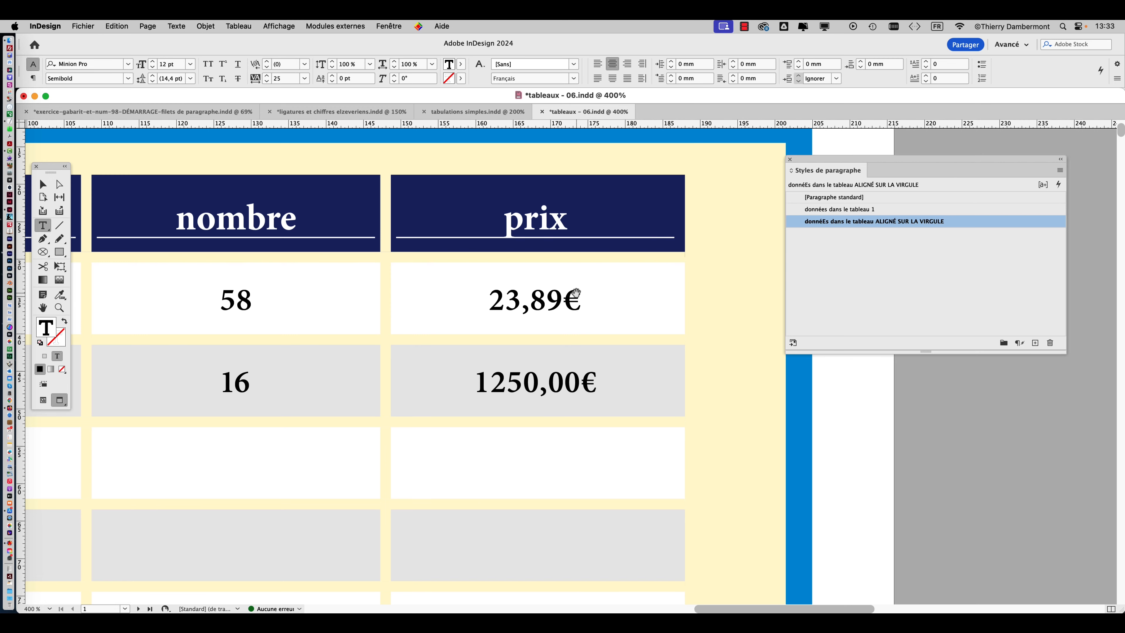
scroll(576, 292, "up", 3)
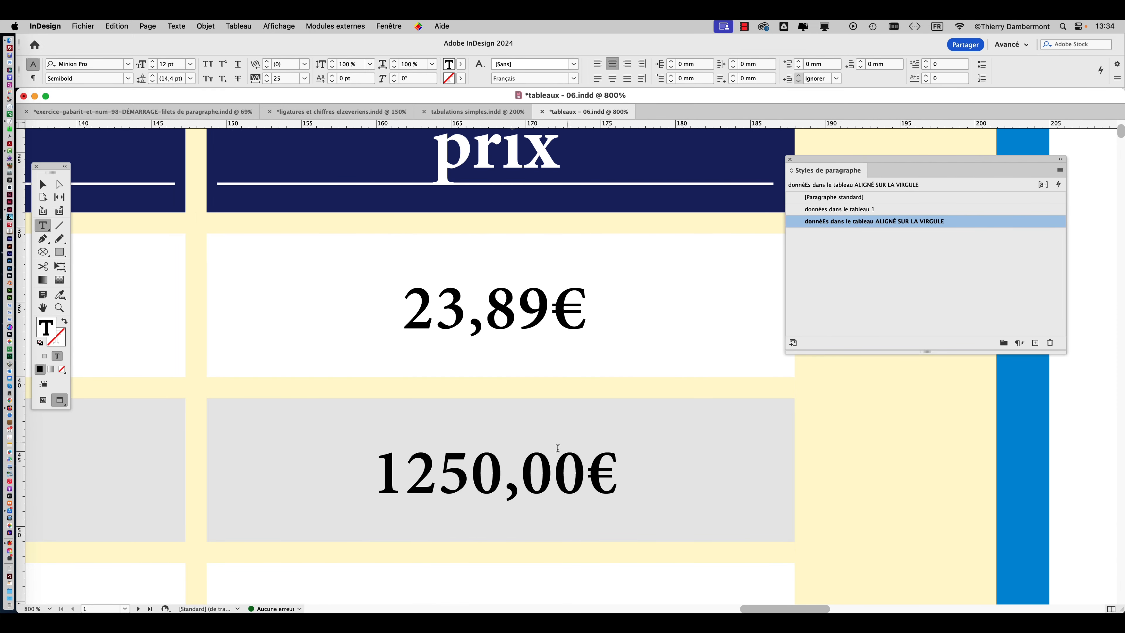
left_click(523, 474)
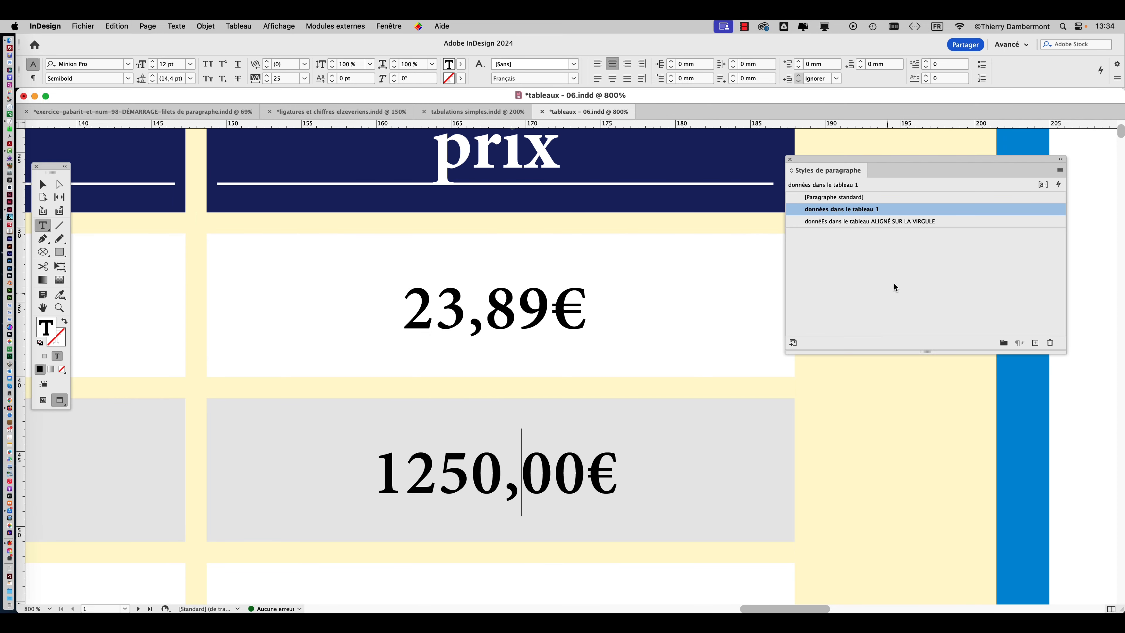
scroll(592, 350, "down", 1)
scroll(592, 351, "down", 5)
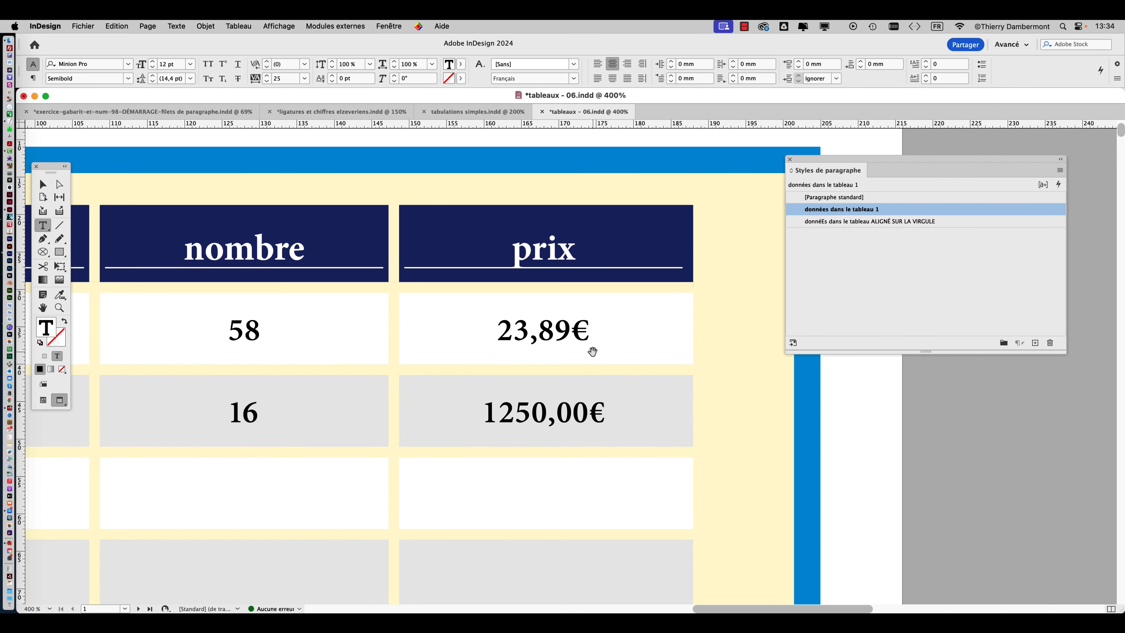
scroll(593, 351, "down", 1)
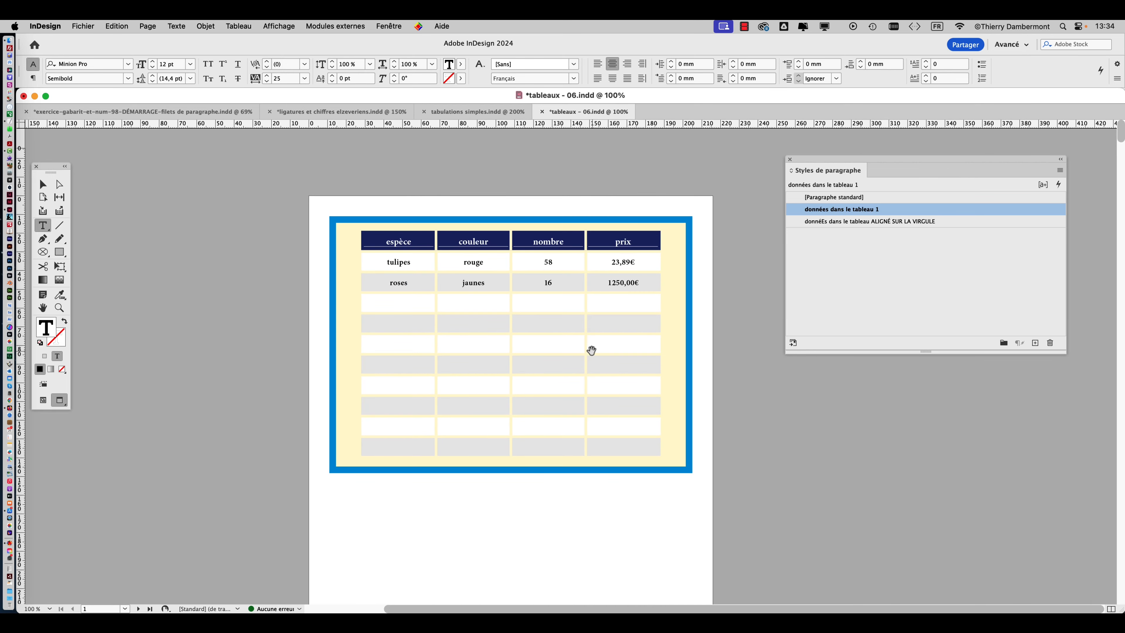
Apply "donnéEs dans le tableau ALIGNÉ SUR LA VIRGULE" to all prix cells below the header and clear their overrides.
left_click_drag(595, 253, 672, 421)
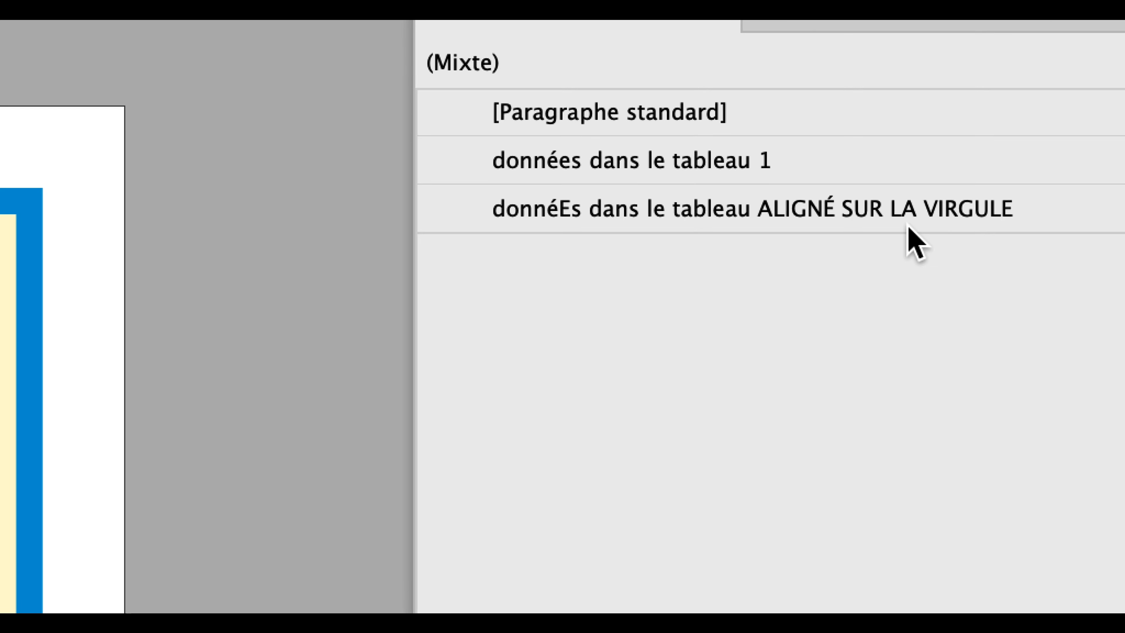
left_click(906, 223)
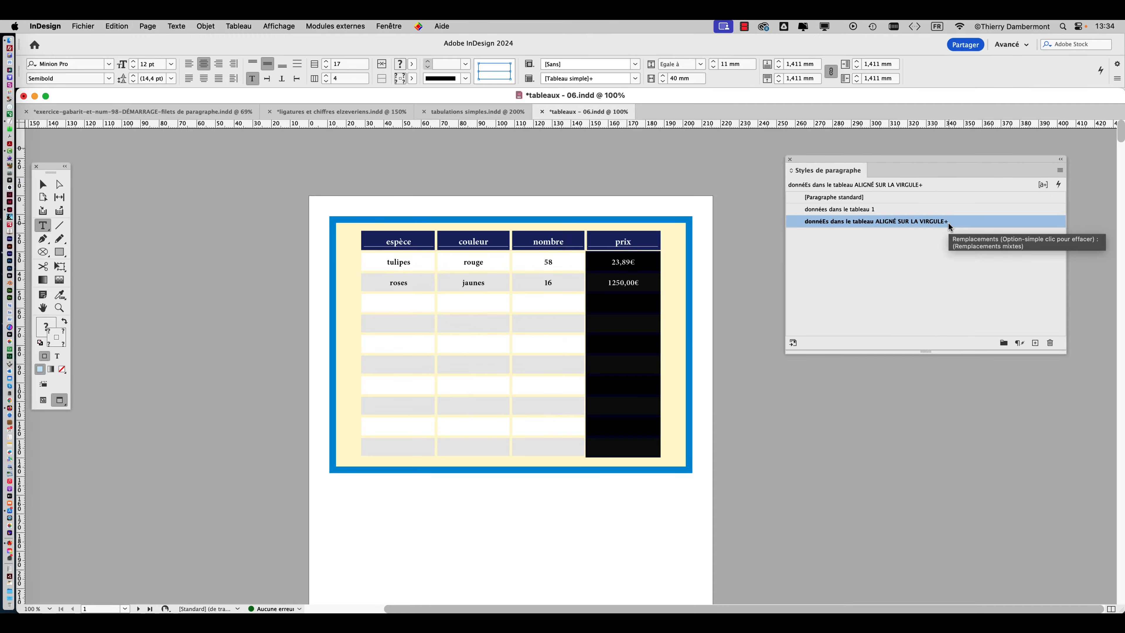
left_click_drag(923, 162, 251, 152)
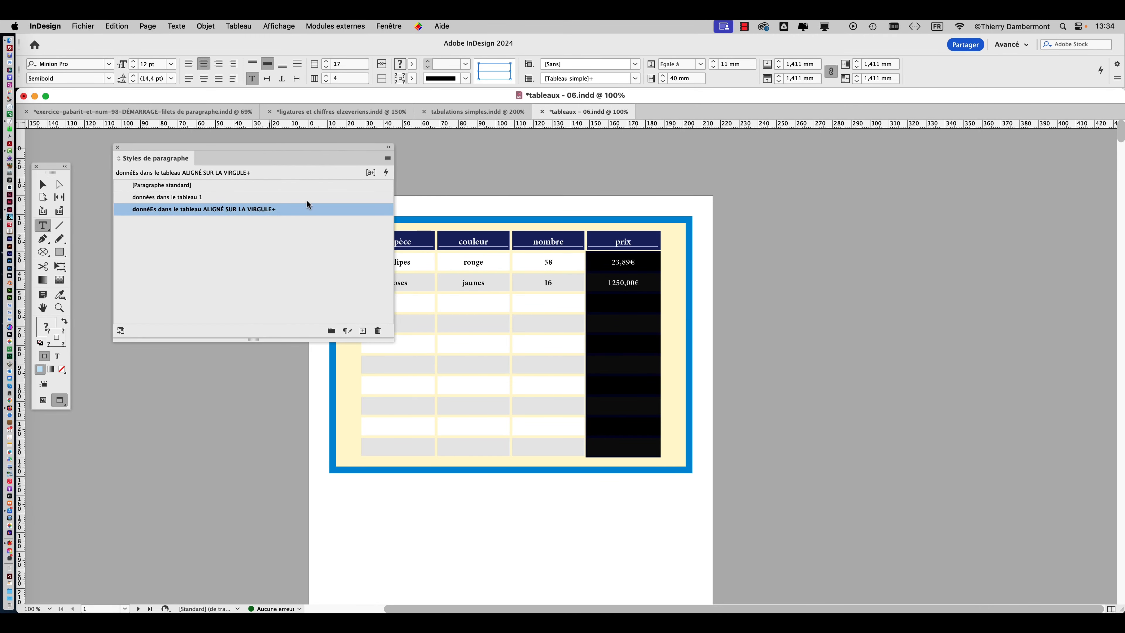
left_click(288, 210, "alt")
left_click_drag(254, 149, 866, 152)
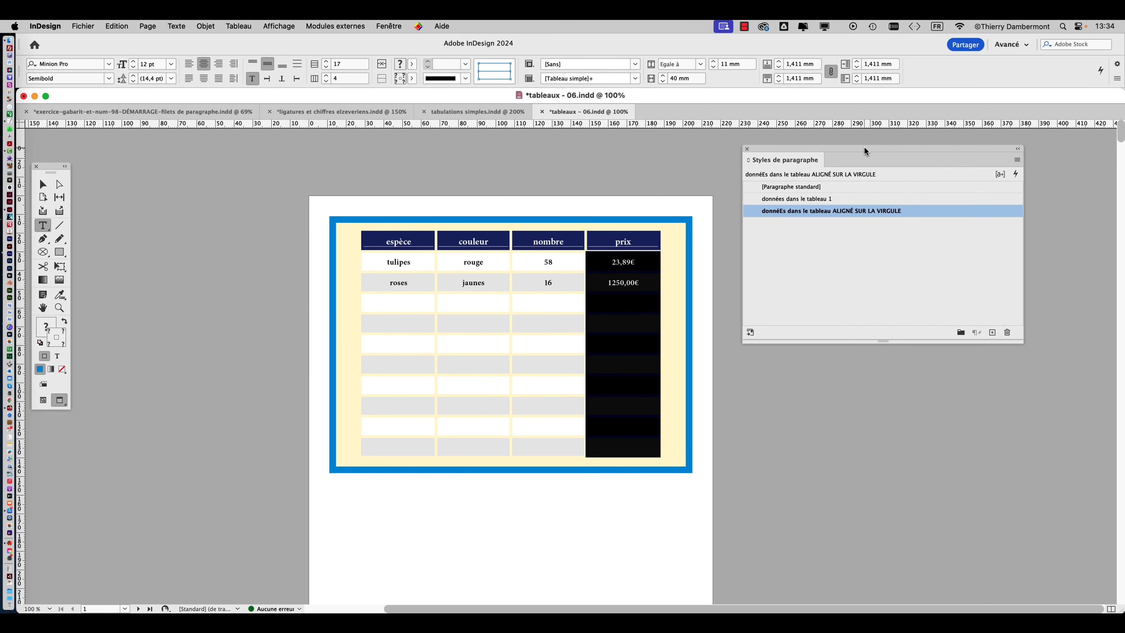
Save the document under the new name "tableaux - 07.indd" in the VENDREDI folder.
left_click(83, 26)
left_click(130, 124)
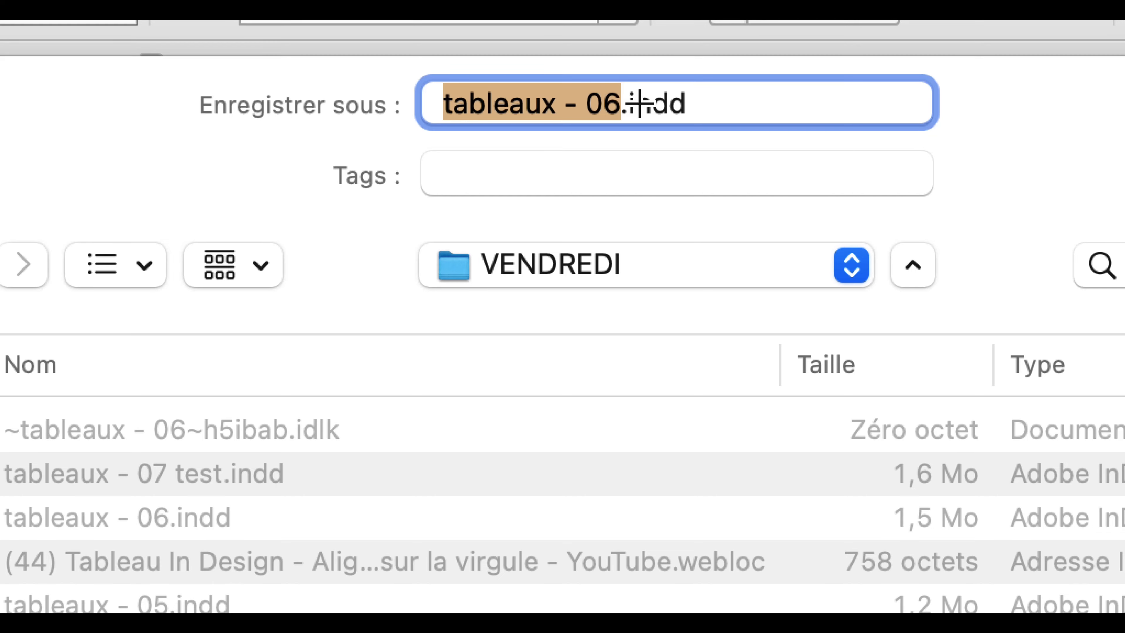
left_click_drag(622, 105, 600, 107)
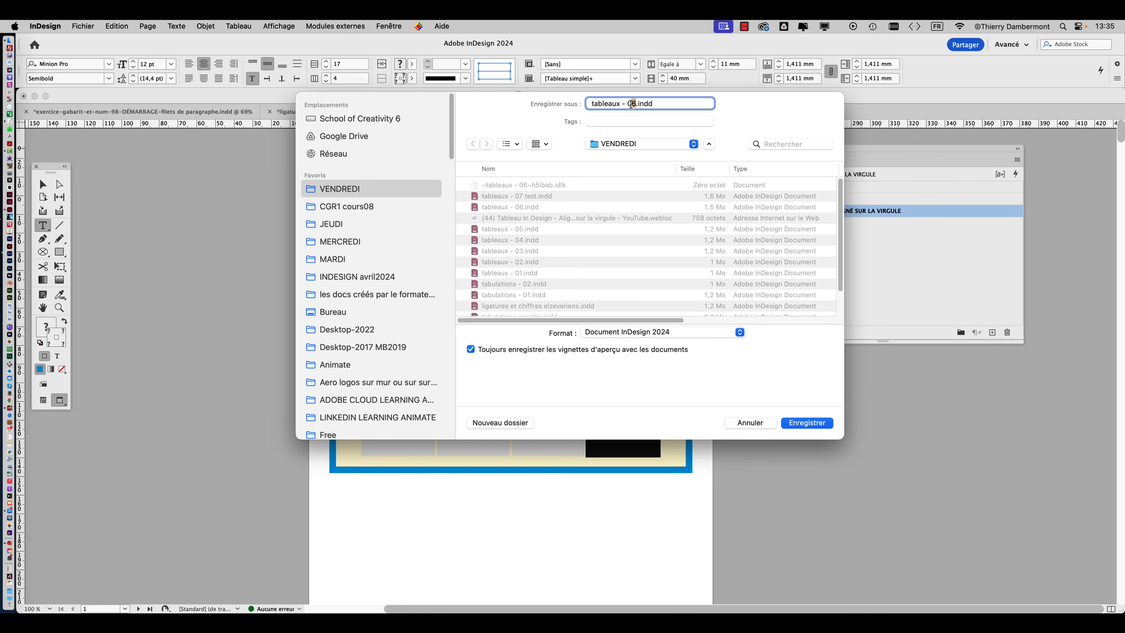
type("7")
key("Return")
Deselect everything with the Selection tool and reposition the tools and Styles de paragraphe panels on either side of the table.
left_click(43, 184)
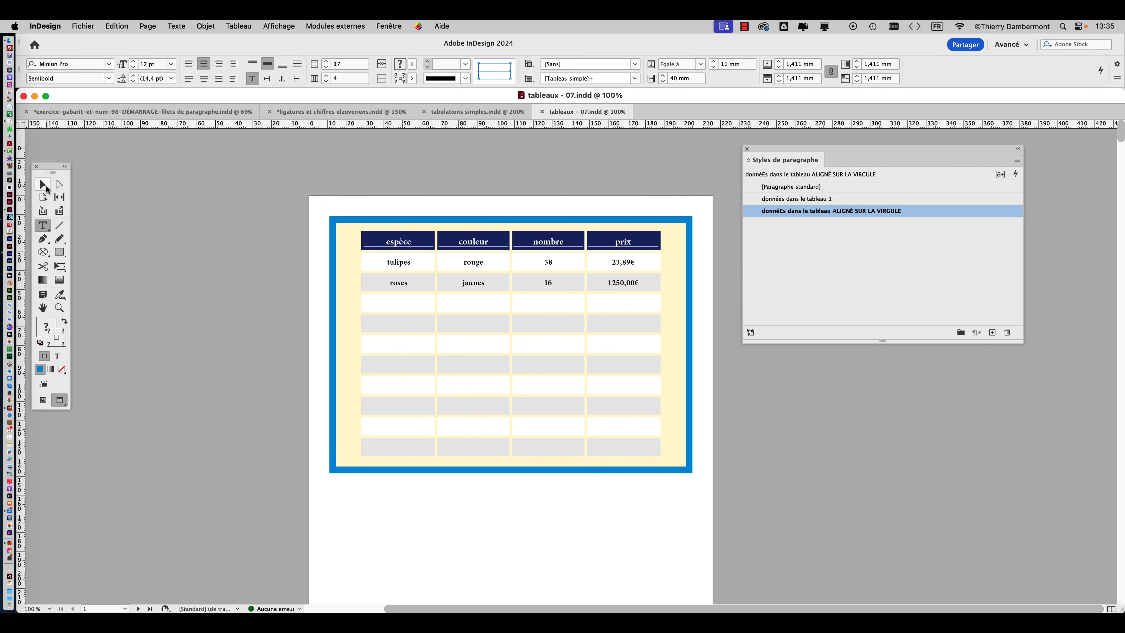
left_click_drag(52, 170, 94, 150)
left_click(354, 172)
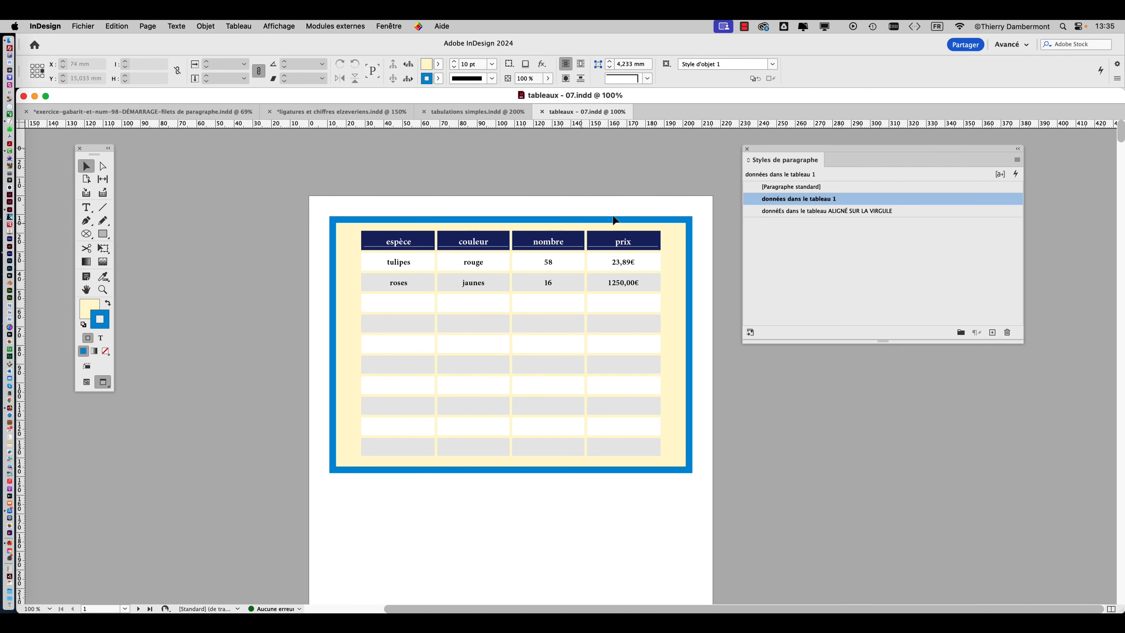
left_click_drag(776, 150, 806, 160)
scroll(682, 258, "up", 2)
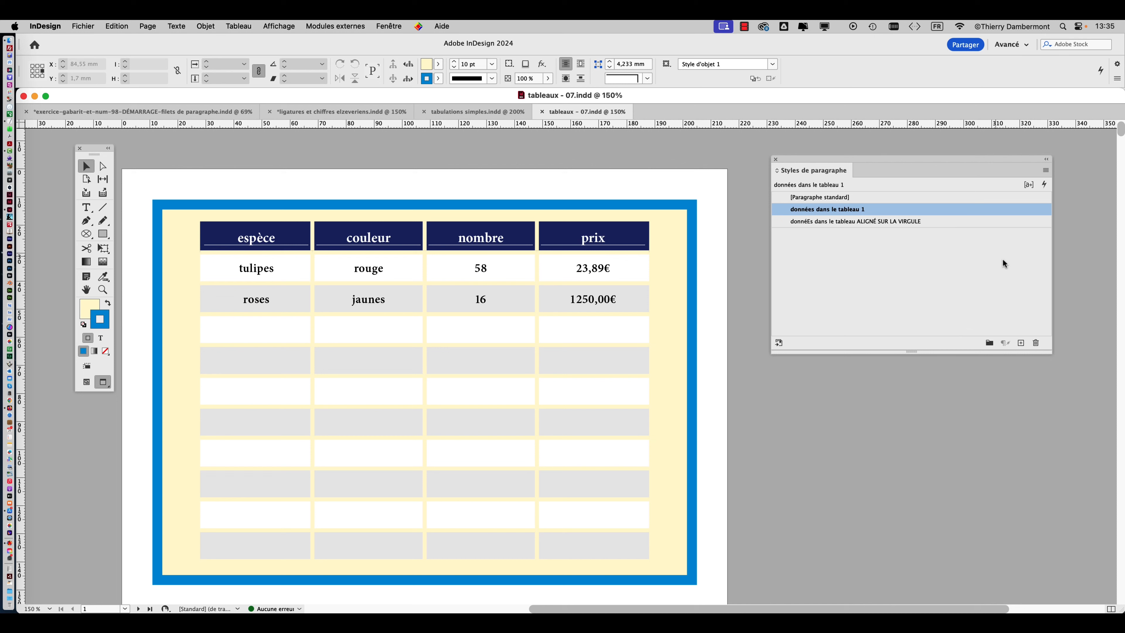
Edit the style "donnéEs dans le tableau ALIGNÉ SUR LA VIRGULE" and set its alignment to Aligner à gauche.
left_click(984, 225)
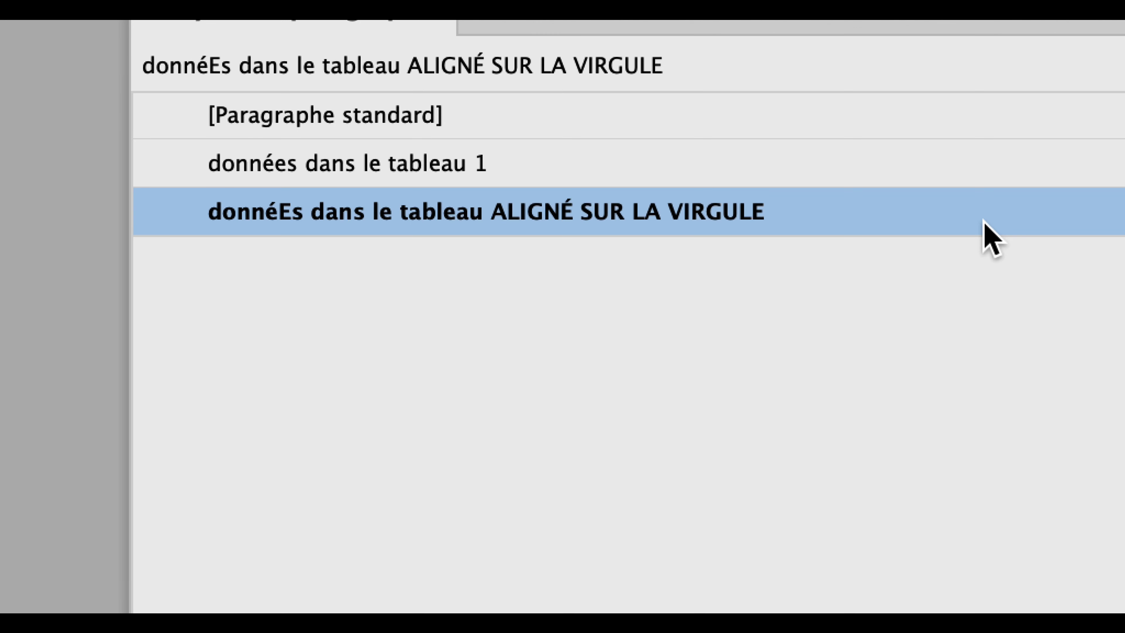
right_click(983, 223)
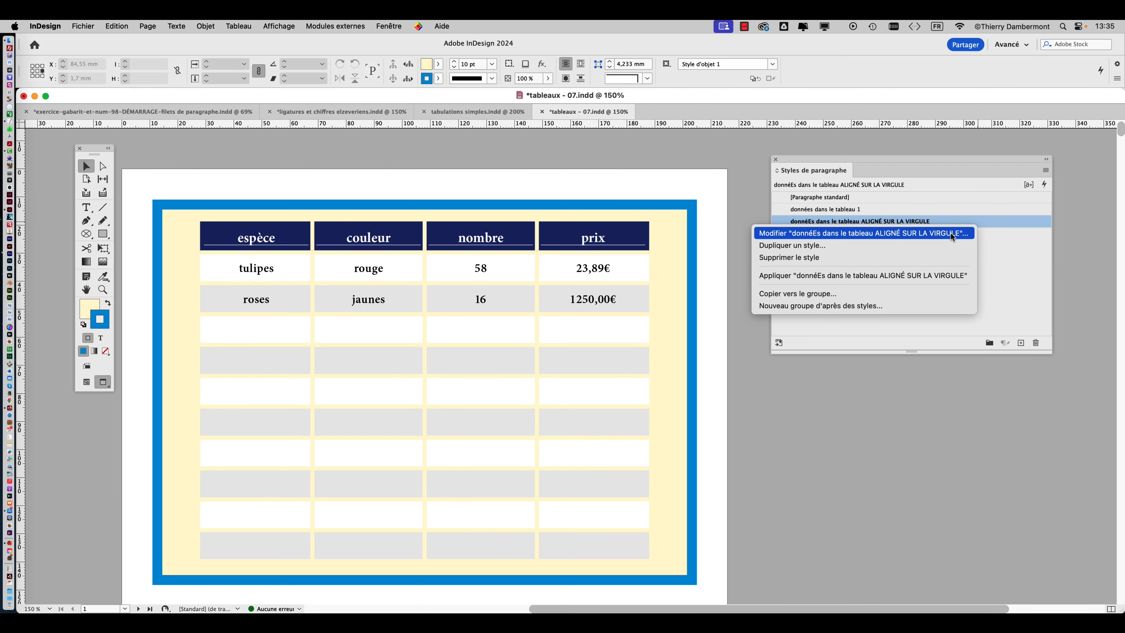
left_click(951, 233)
left_click_drag(496, 132, 881, 134)
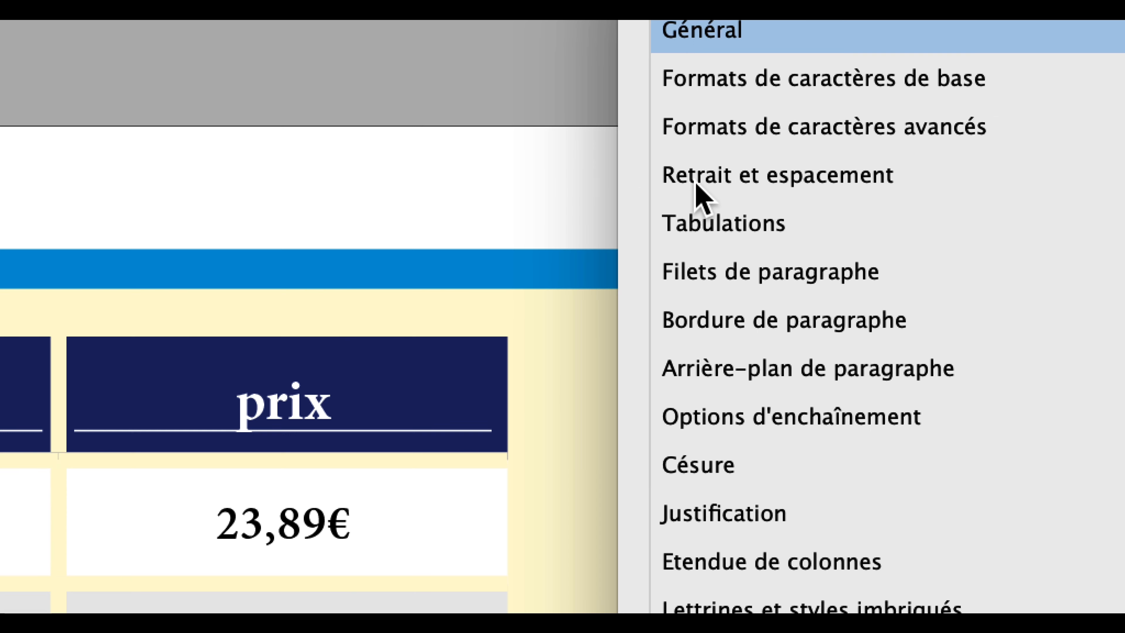
left_click(696, 185)
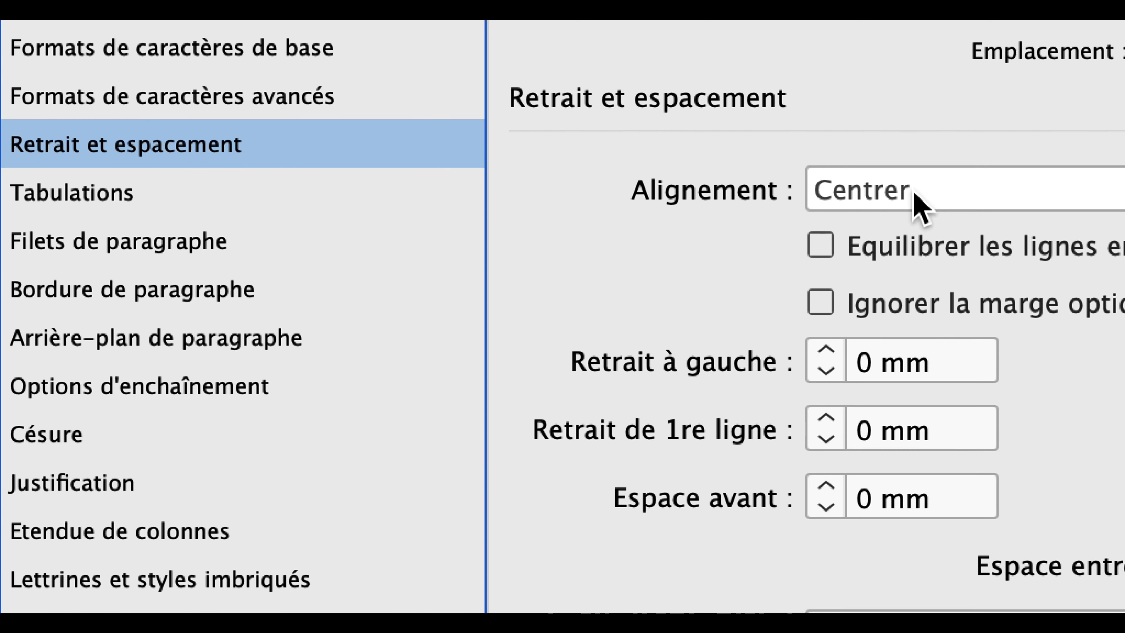
left_click(914, 195)
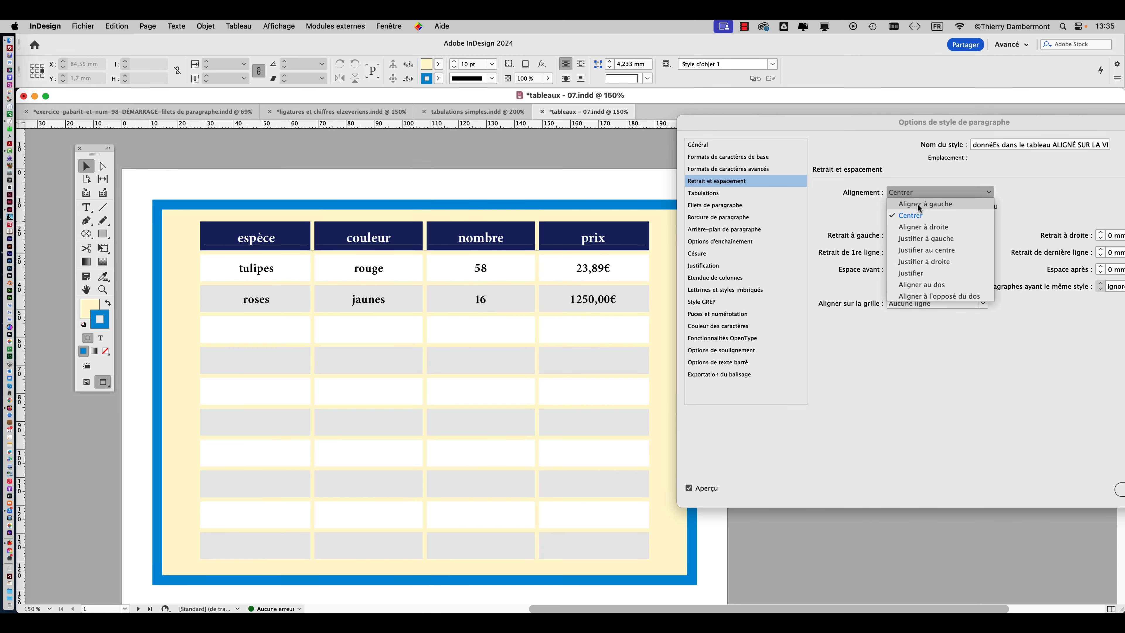
left_click(919, 205)
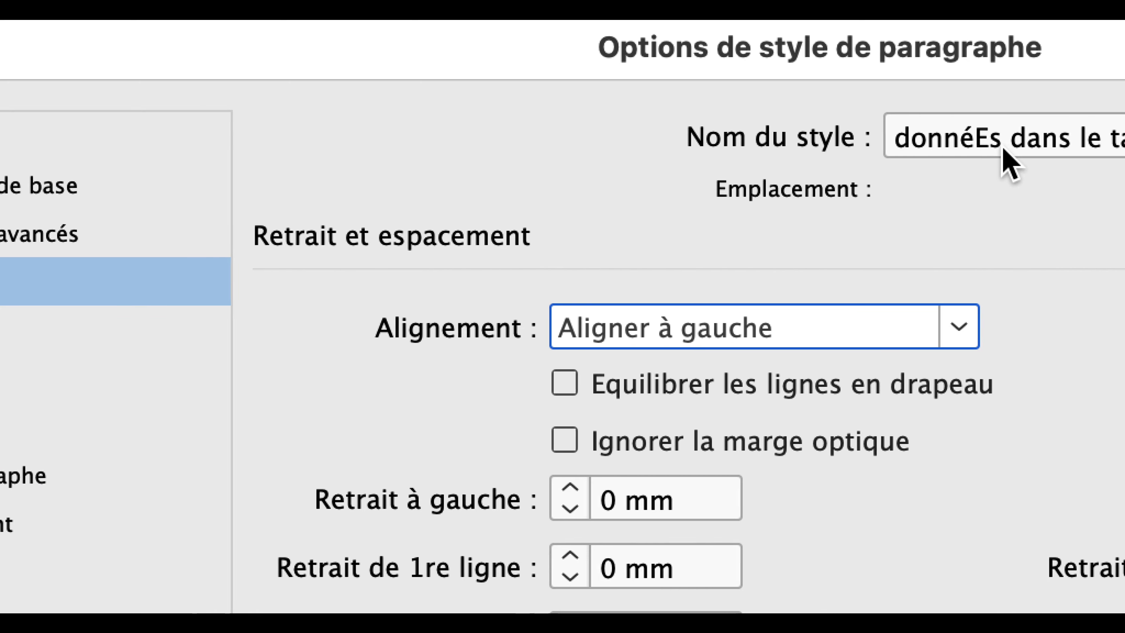
Correct the capital E in the style name so it reads "données dans le tableau ALIGNÉ SUR LA VIRGULE".
left_click(989, 145)
key("shift+Left")
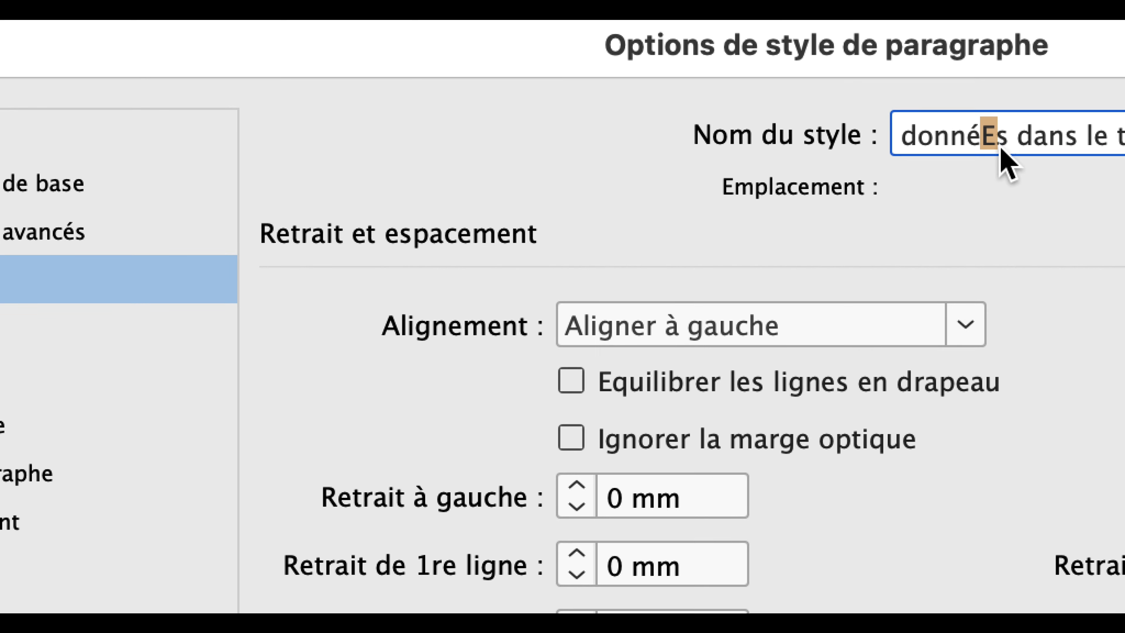
type("e")
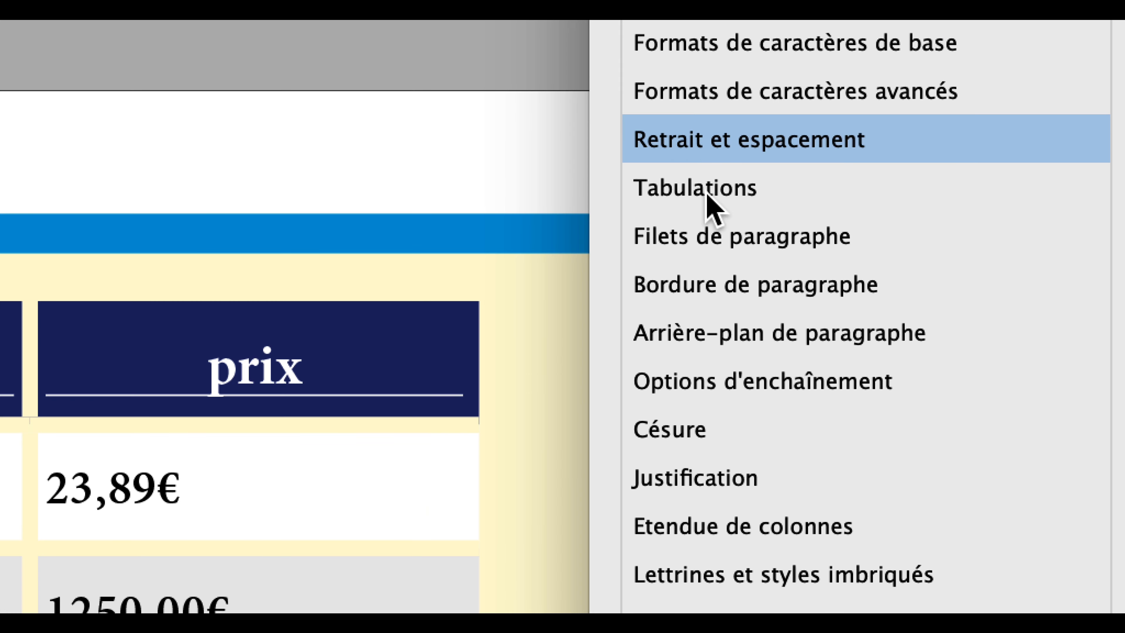
Remove every existing tab stop from the style's Tabulations settings.
left_click(707, 195)
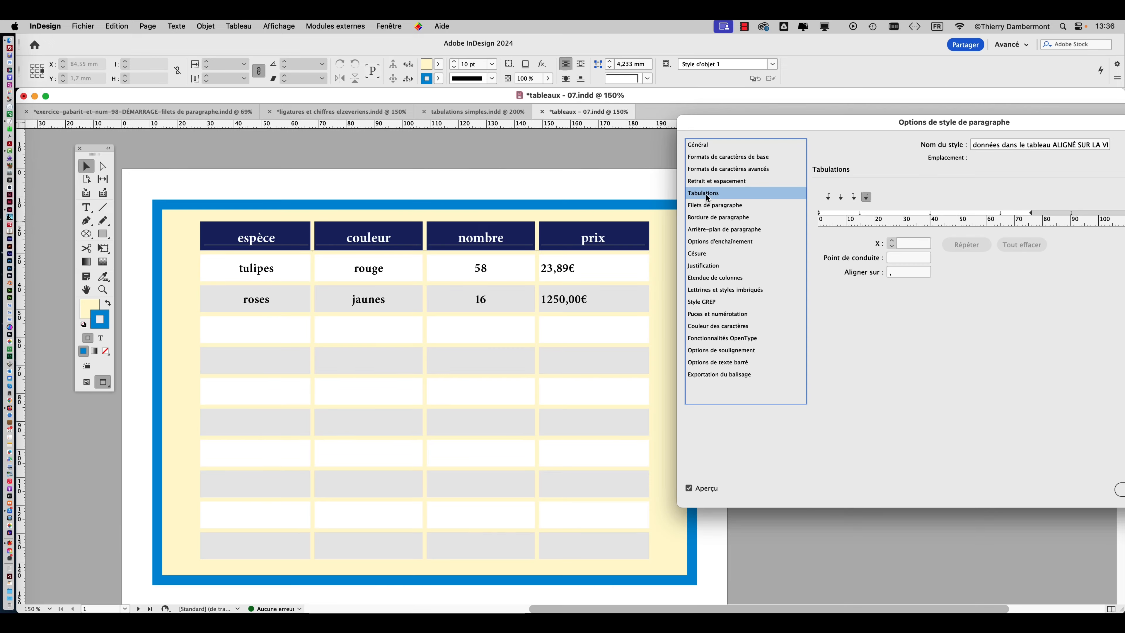
left_click_drag(827, 129, 433, 337)
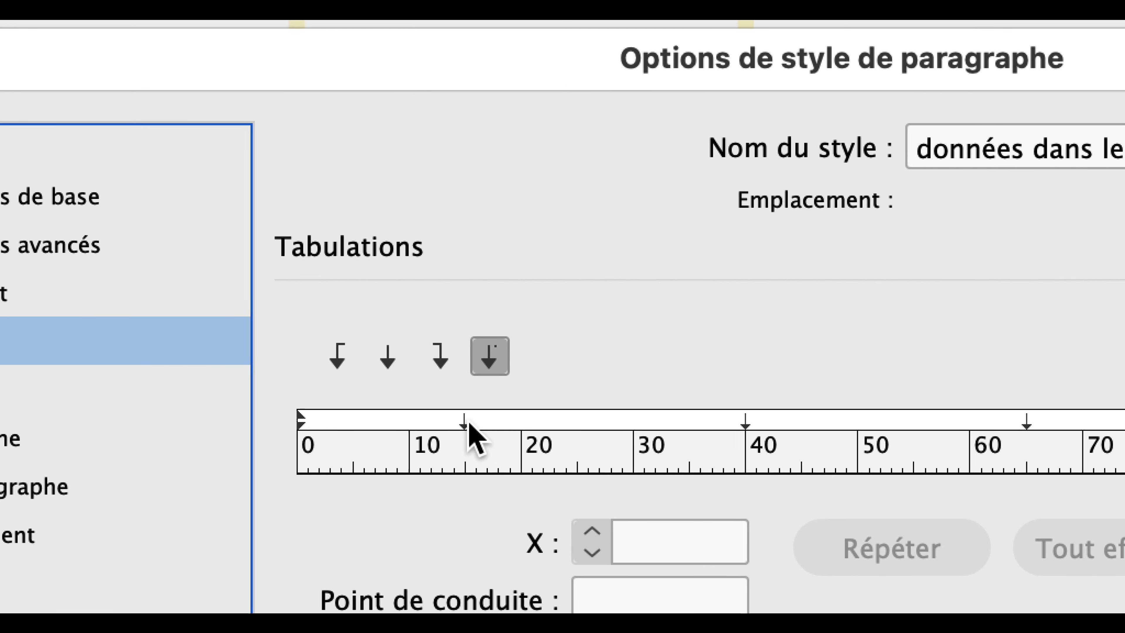
left_click_drag(466, 421, 464, 465)
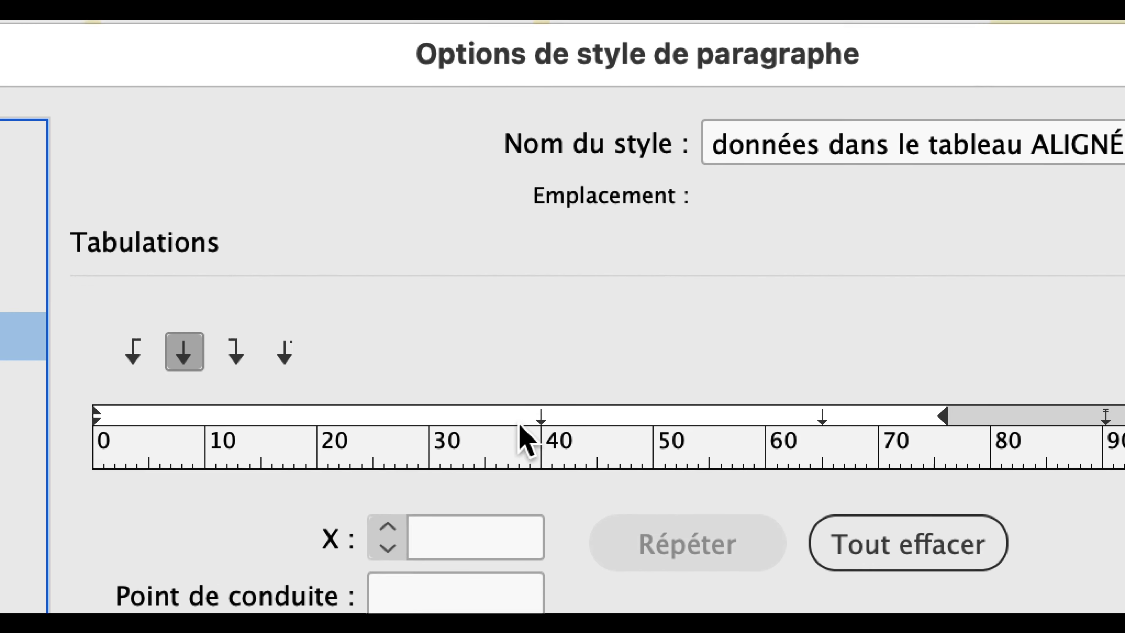
left_click_drag(653, 373, 658, 429)
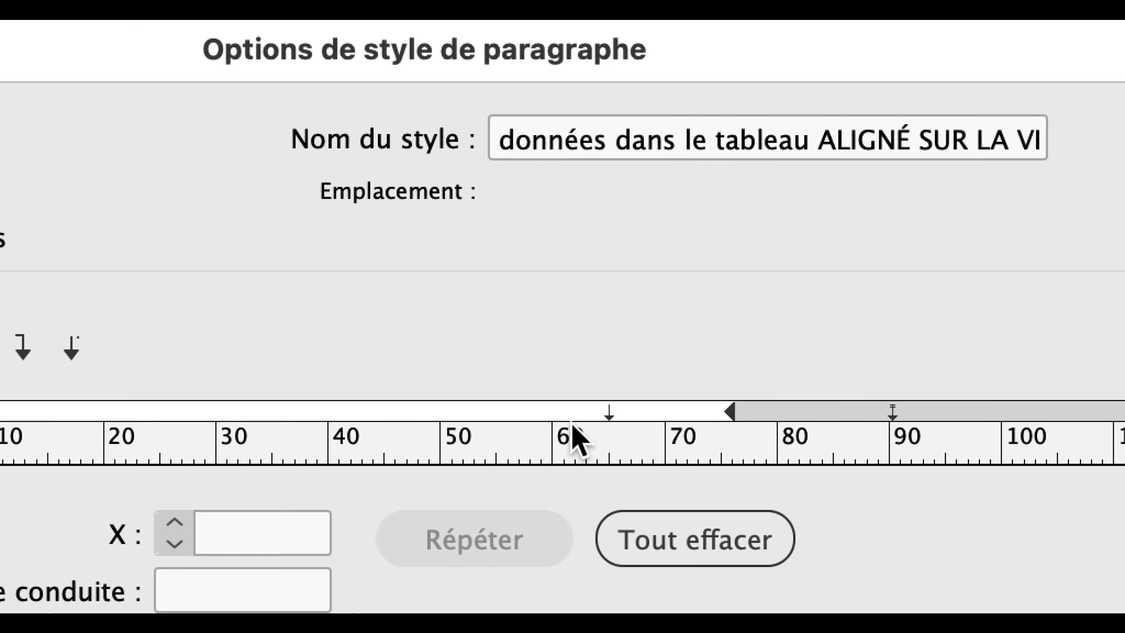
left_click_drag(740, 387, 745, 479)
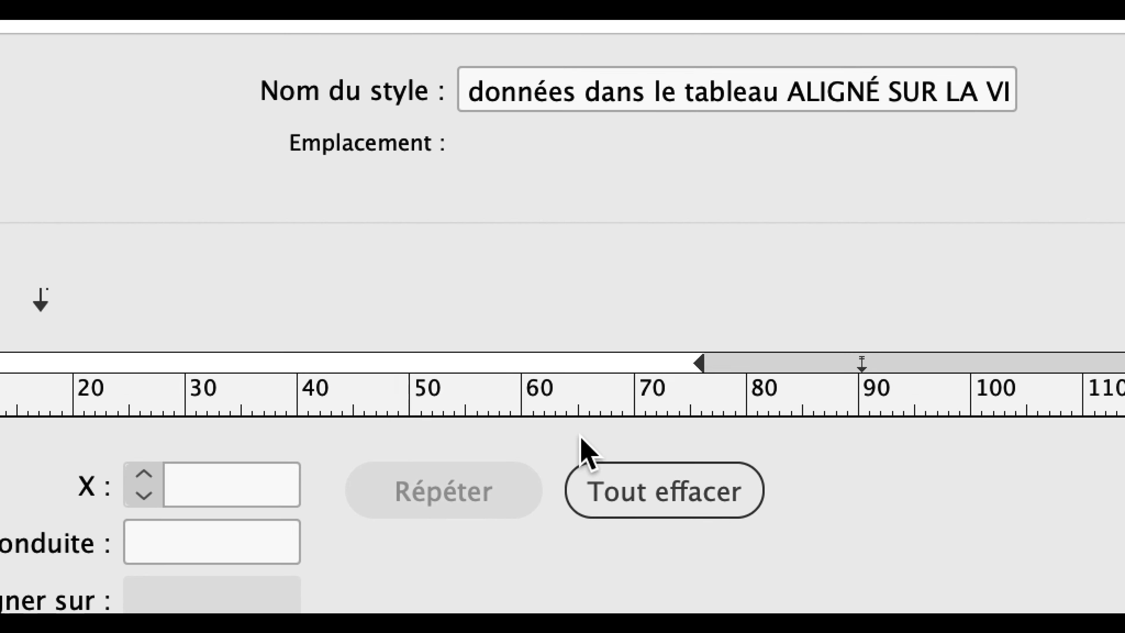
left_click(704, 482)
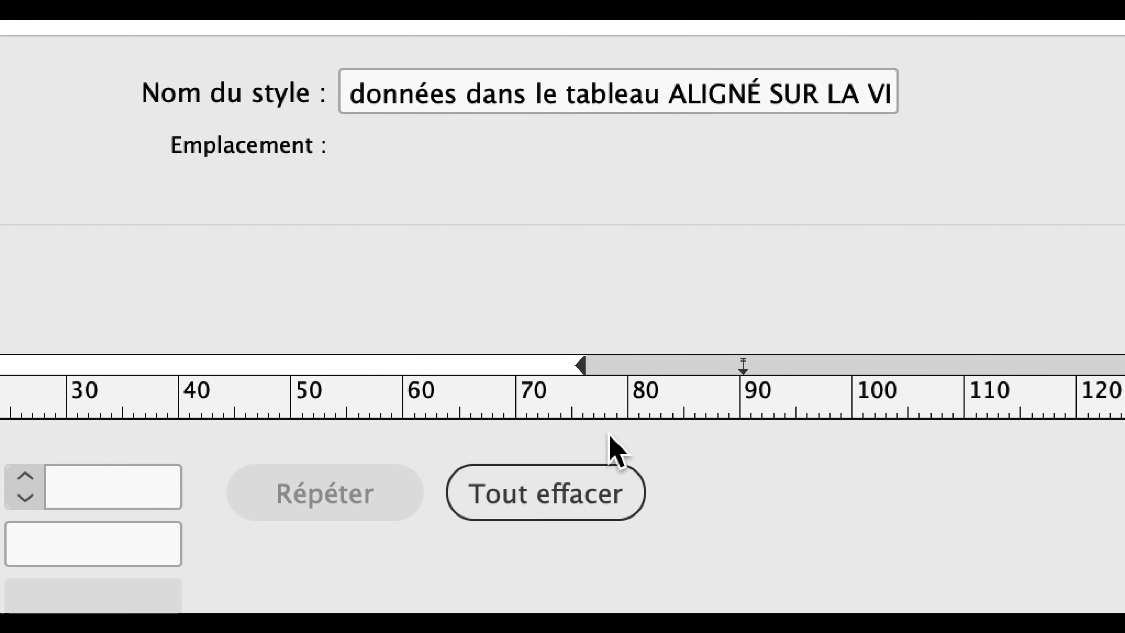
left_click(575, 485)
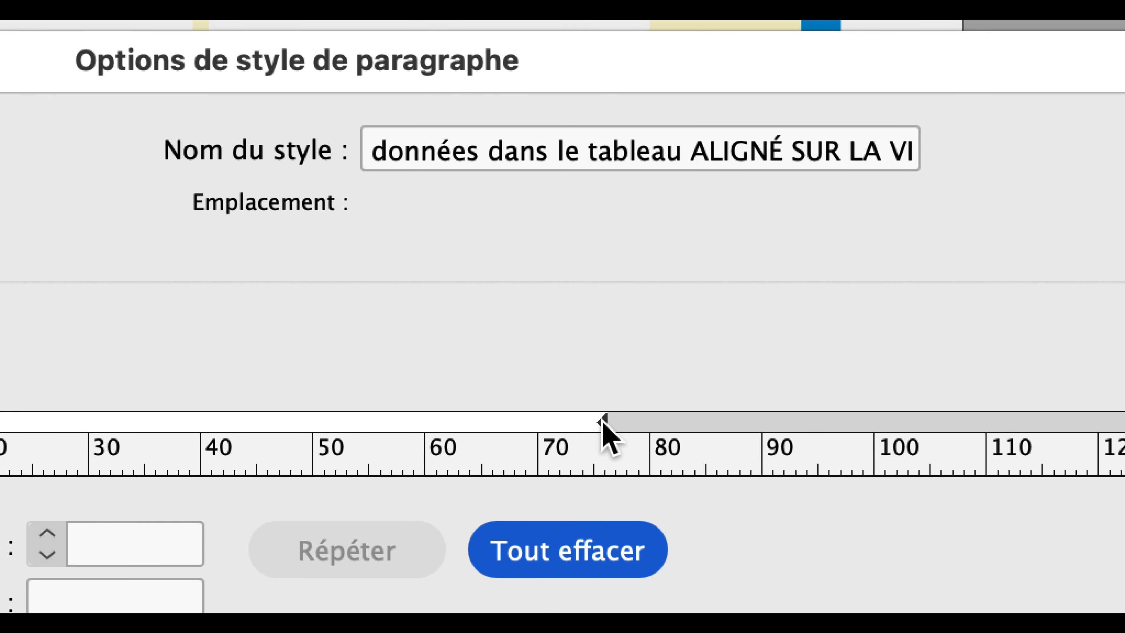
Place a decimal tab stop aligned on the comma at about 34 mm on the style's tab ruler.
left_click(601, 420)
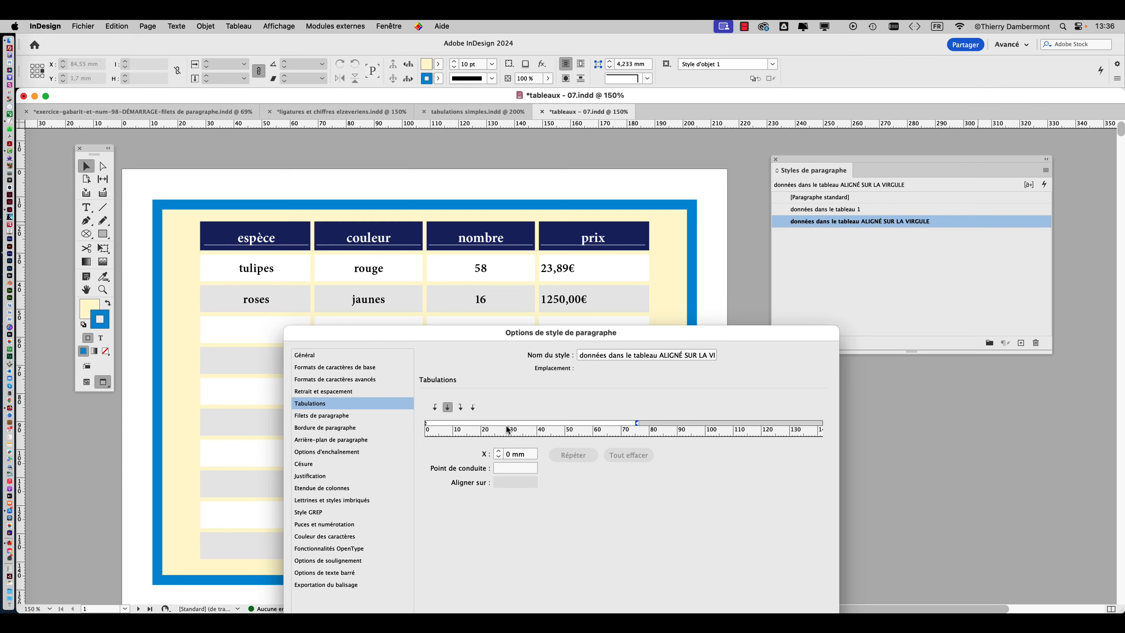
left_click_drag(490, 341, 834, 149)
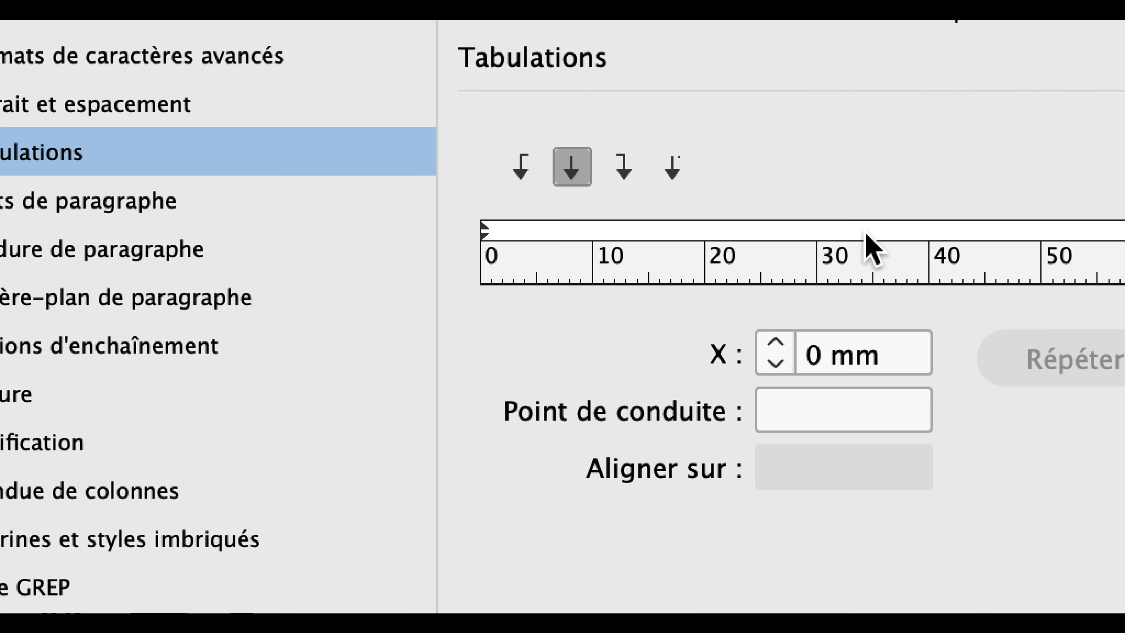
left_click(863, 231)
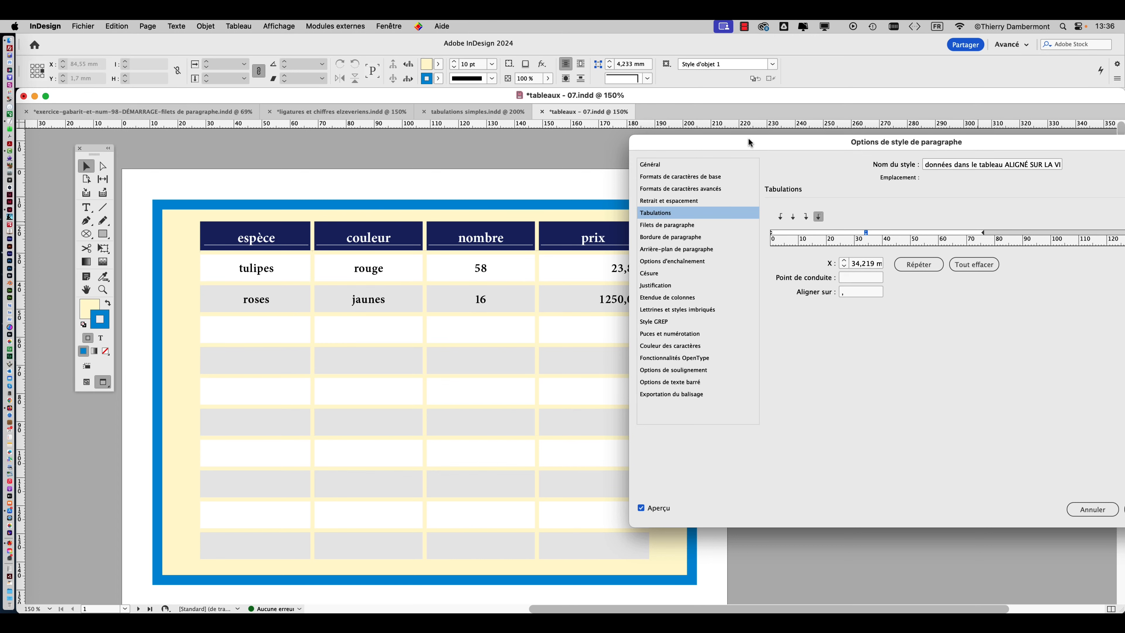
Move the style's decimal tab stop to about 17.3 mm on the tab ruler and apply the style changes.
left_click_drag(748, 138, 861, 126)
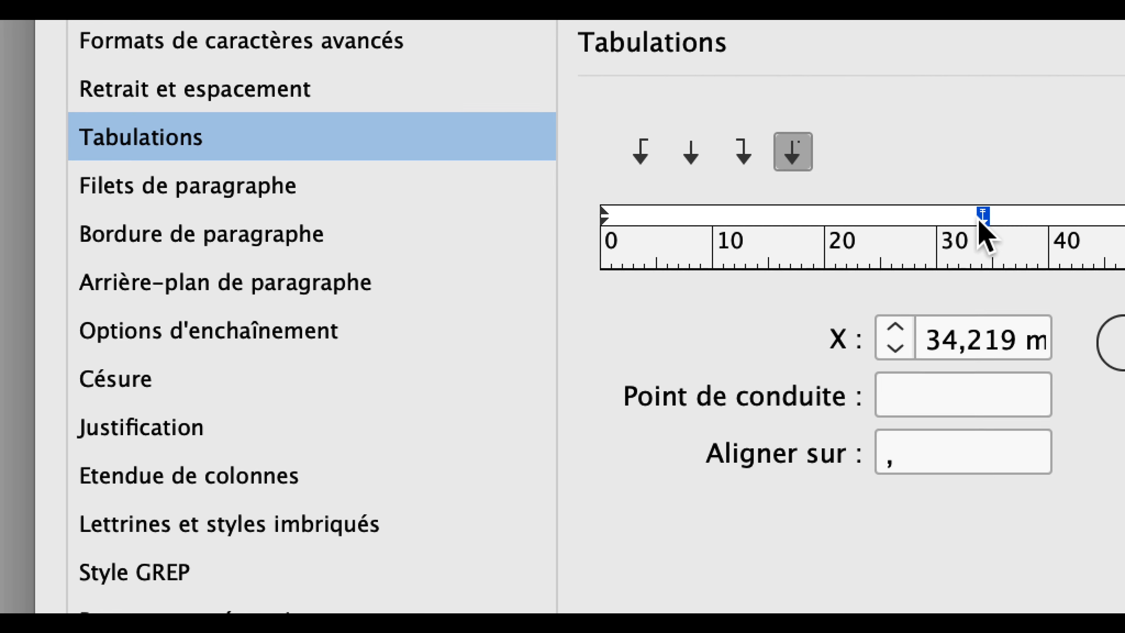
left_click_drag(978, 218, 935, 222)
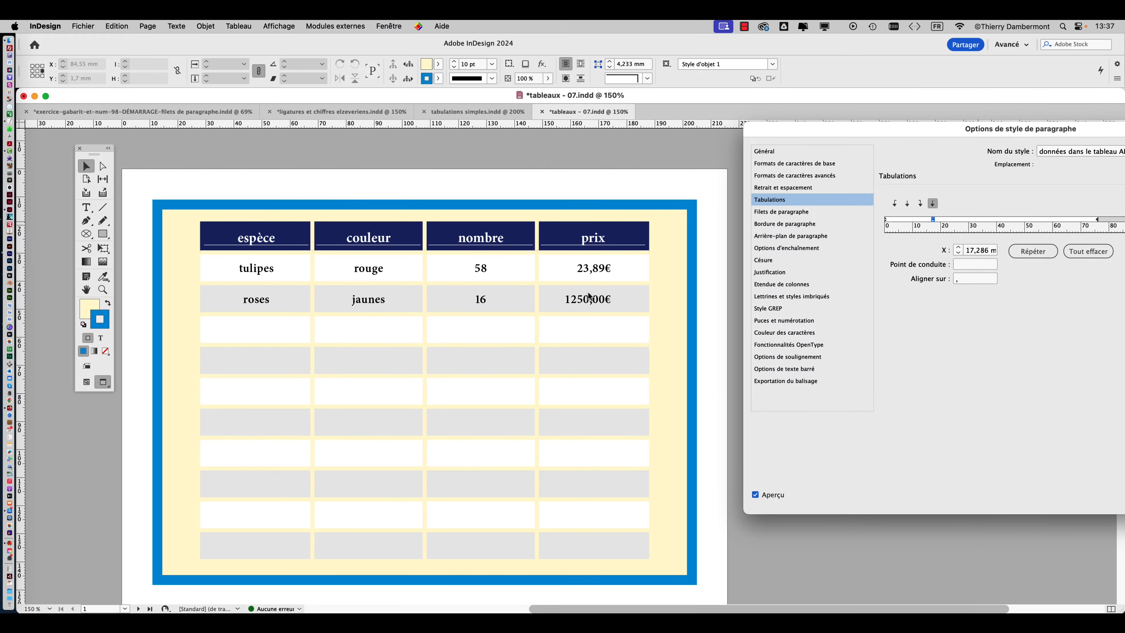
left_click_drag(1098, 128, 317, 108)
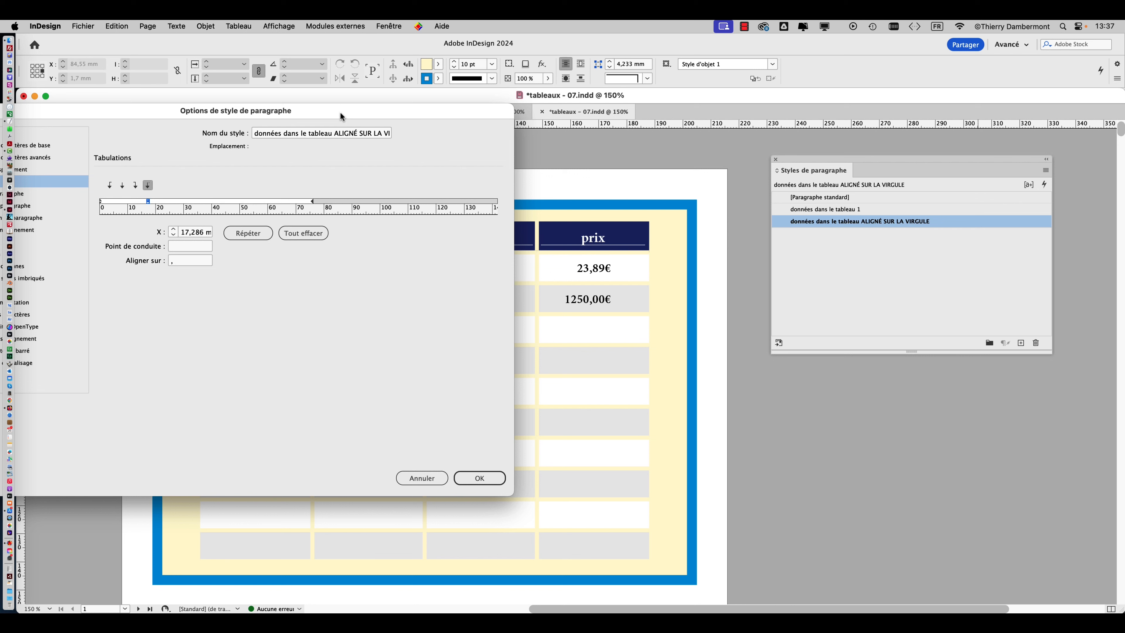
left_click(473, 478)
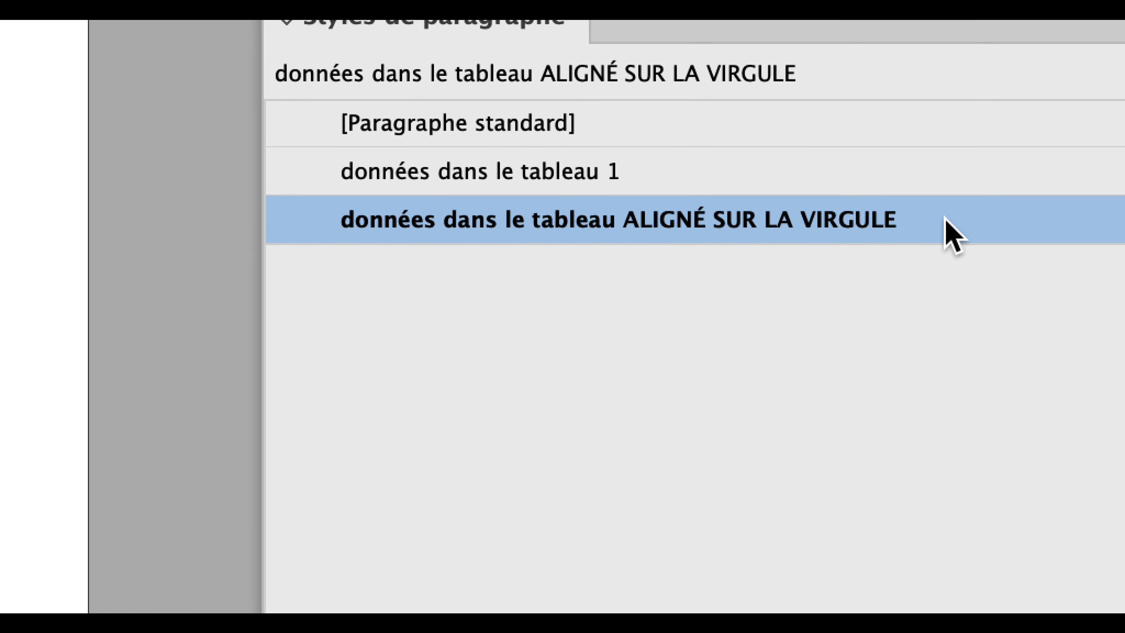
Rename the comma-aligned style "données dans le tableau 1 ALIGNÉ SUR LA VIRGULE" and check its alignment and tab settings.
double_click(945, 217)
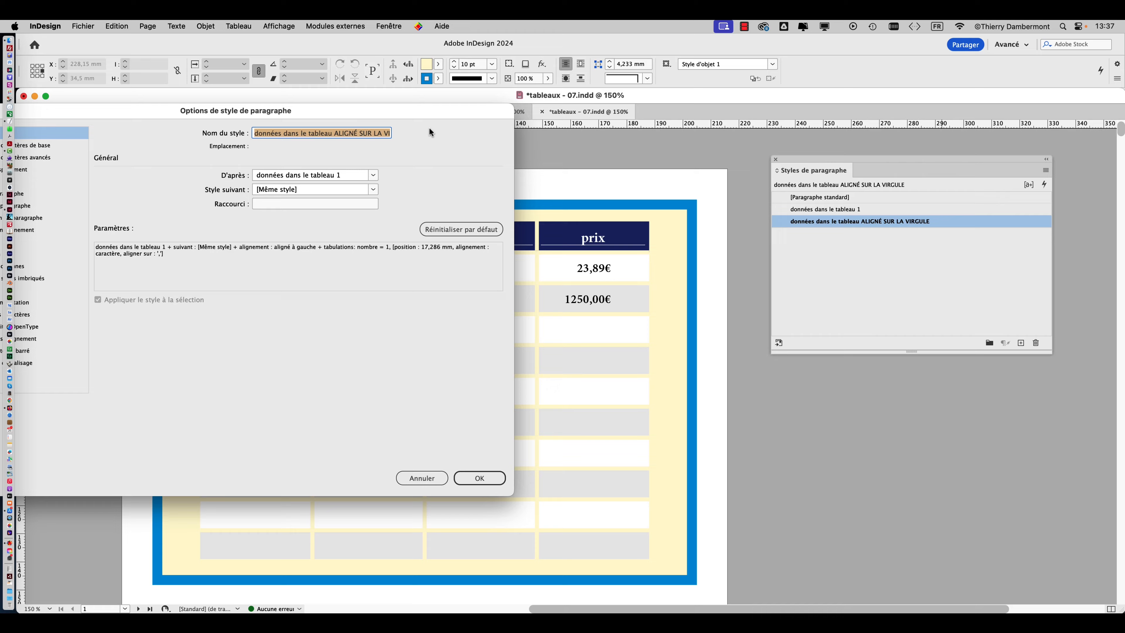
left_click_drag(429, 113, 1045, 137)
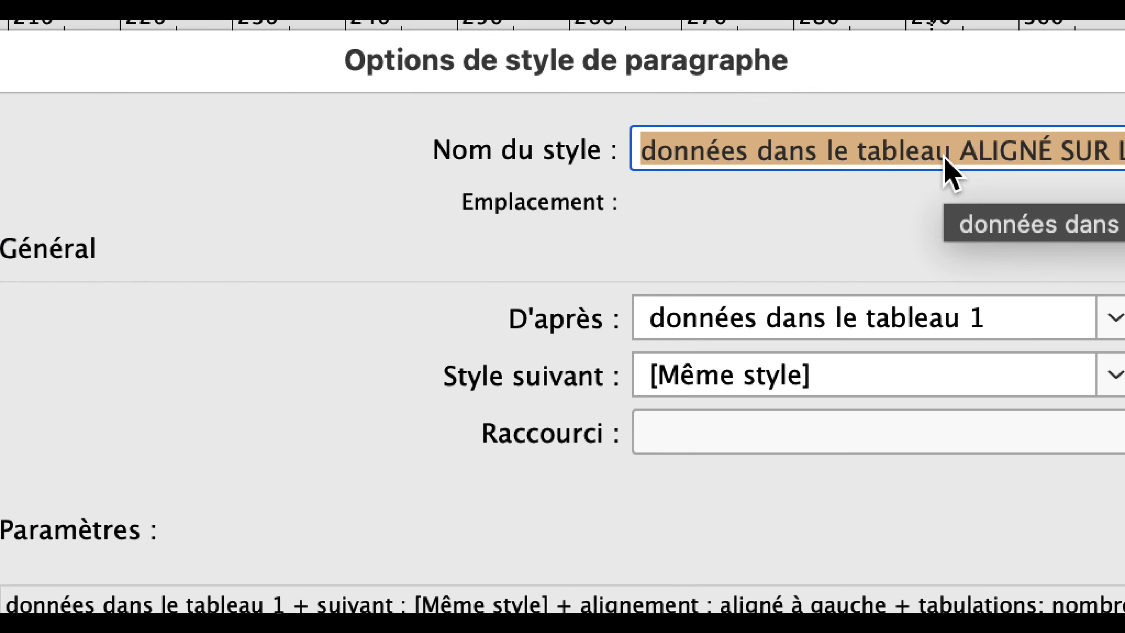
left_click(949, 157)
type("1")
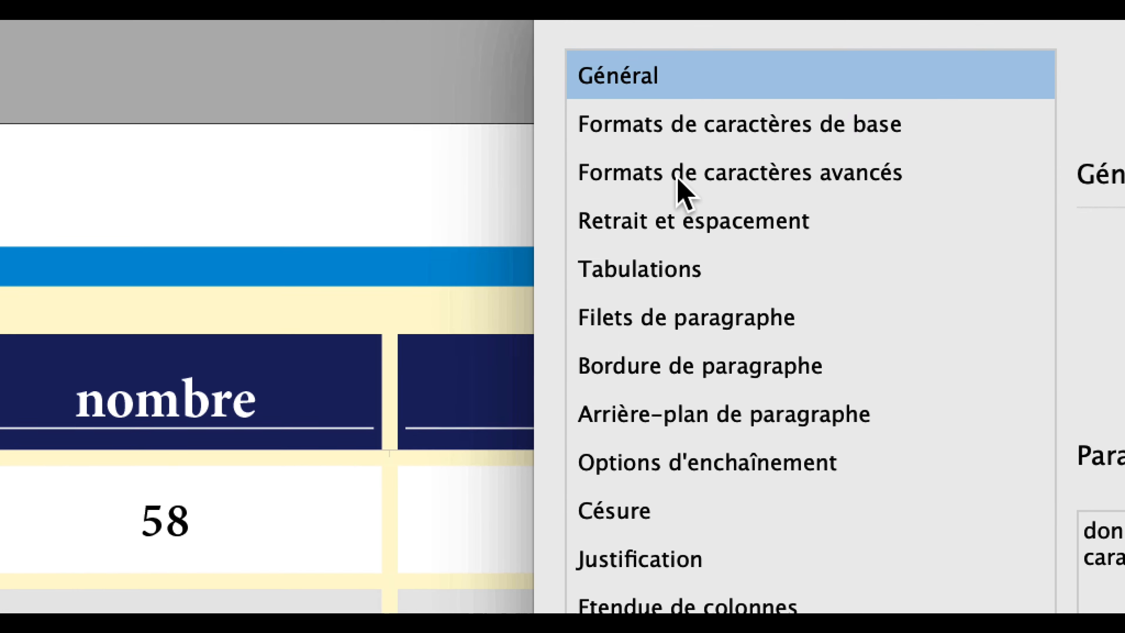
left_click(698, 222)
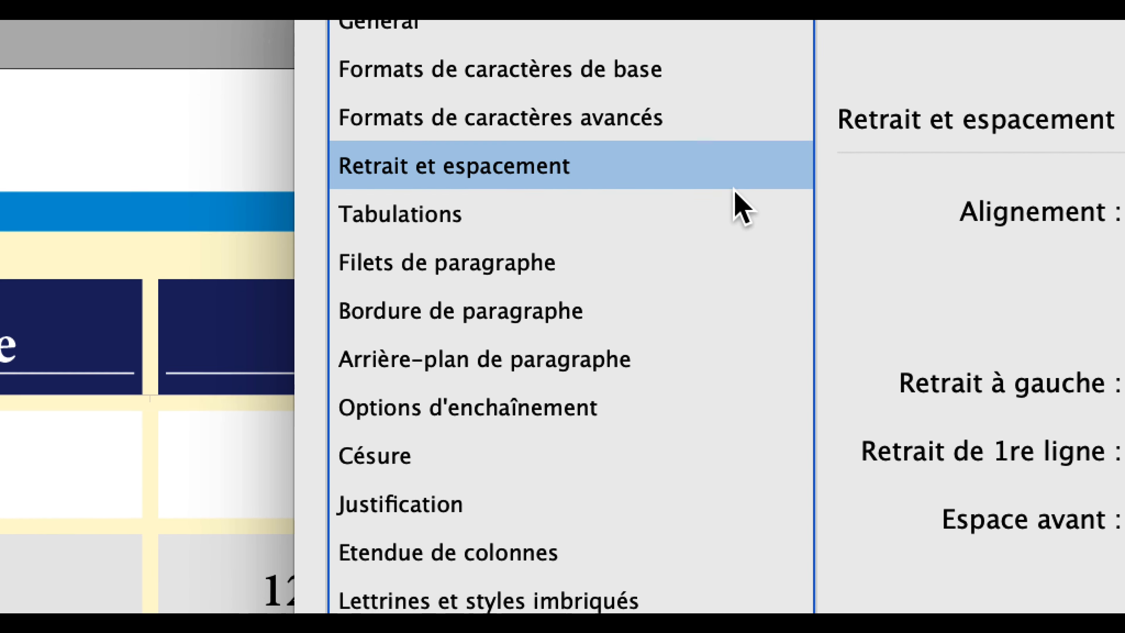
left_click(736, 209)
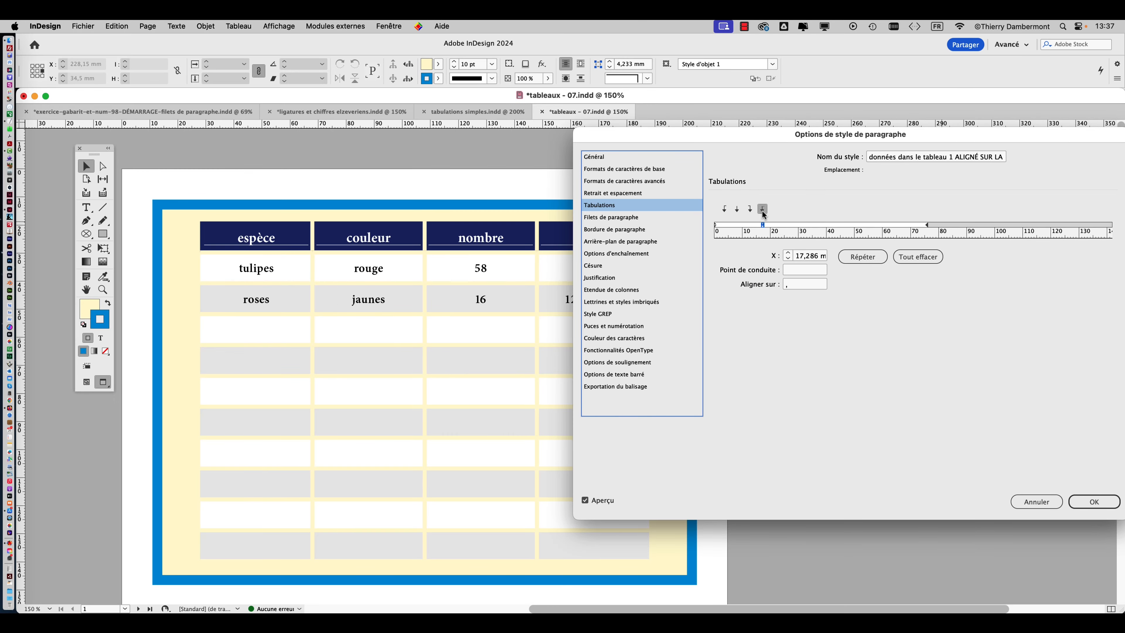
left_click_drag(732, 146, 848, 132)
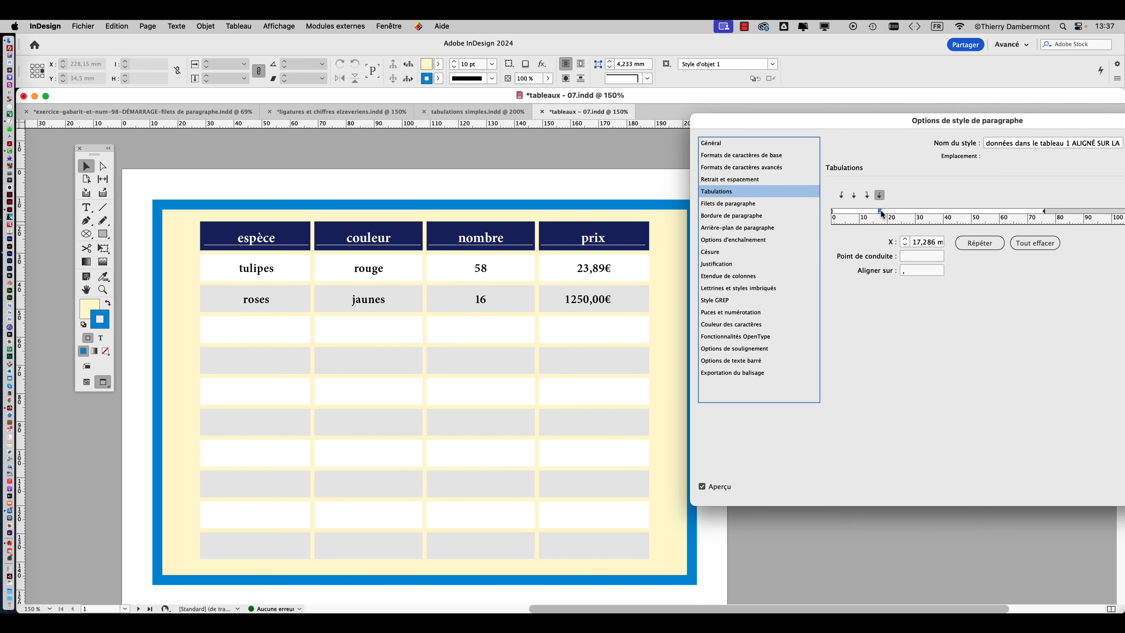
left_click_drag(881, 214, 882, 214)
left_click_drag(896, 126, 593, 76)
left_click(928, 441)
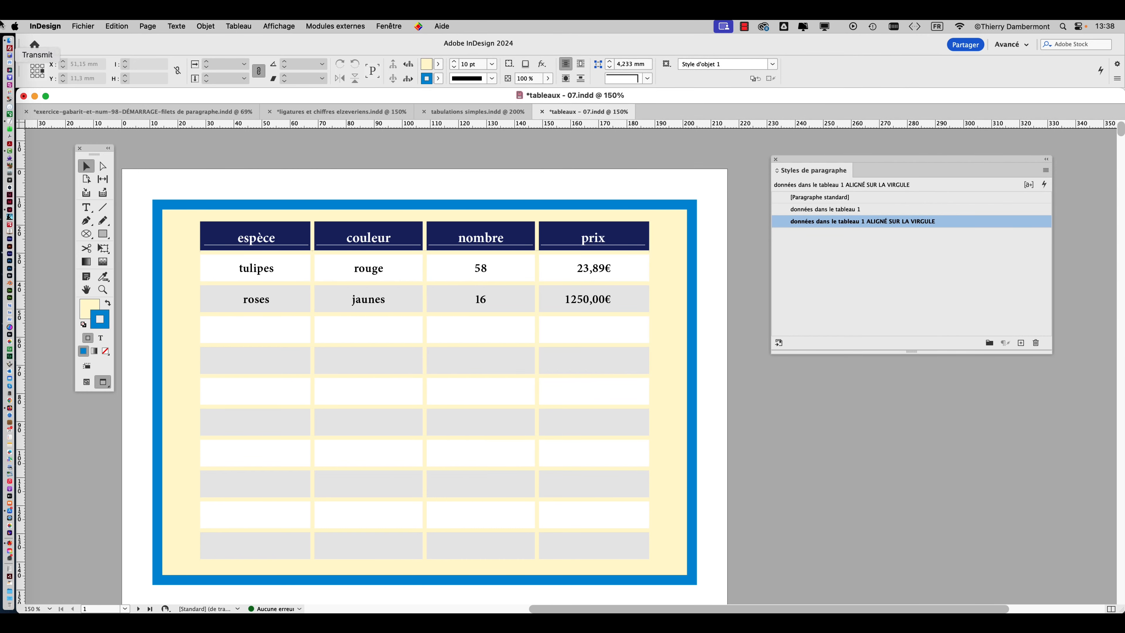
Save the document under the new name "tableaux - 08.indd" in the VENDREDI folder.
left_click(83, 26)
left_click(122, 121)
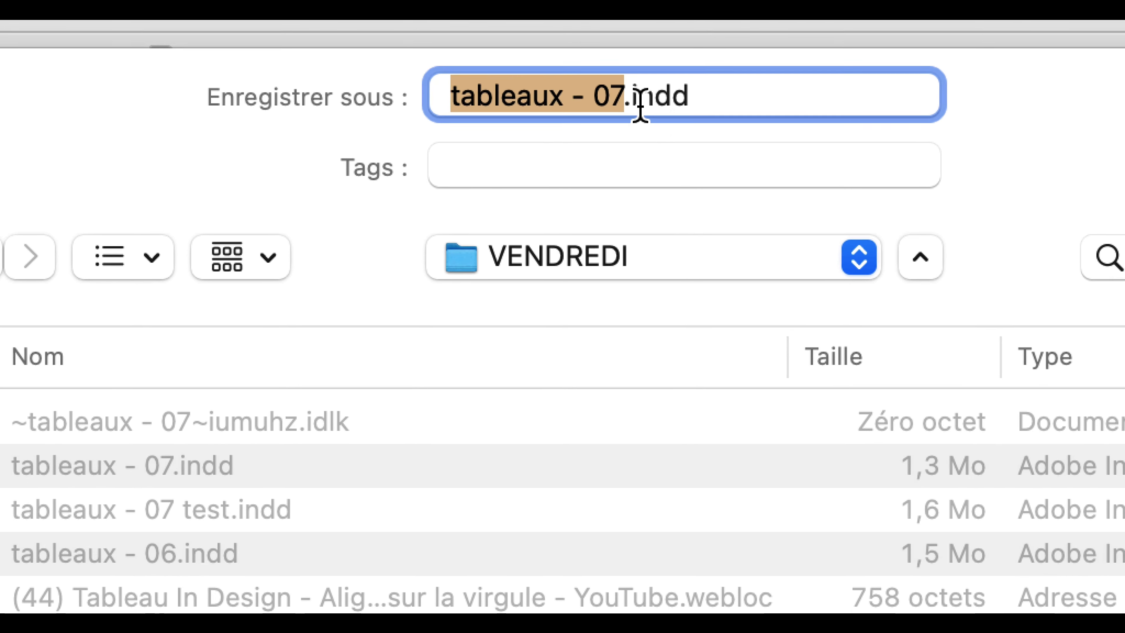
left_click(638, 103)
key("BackSpace")
type("8")
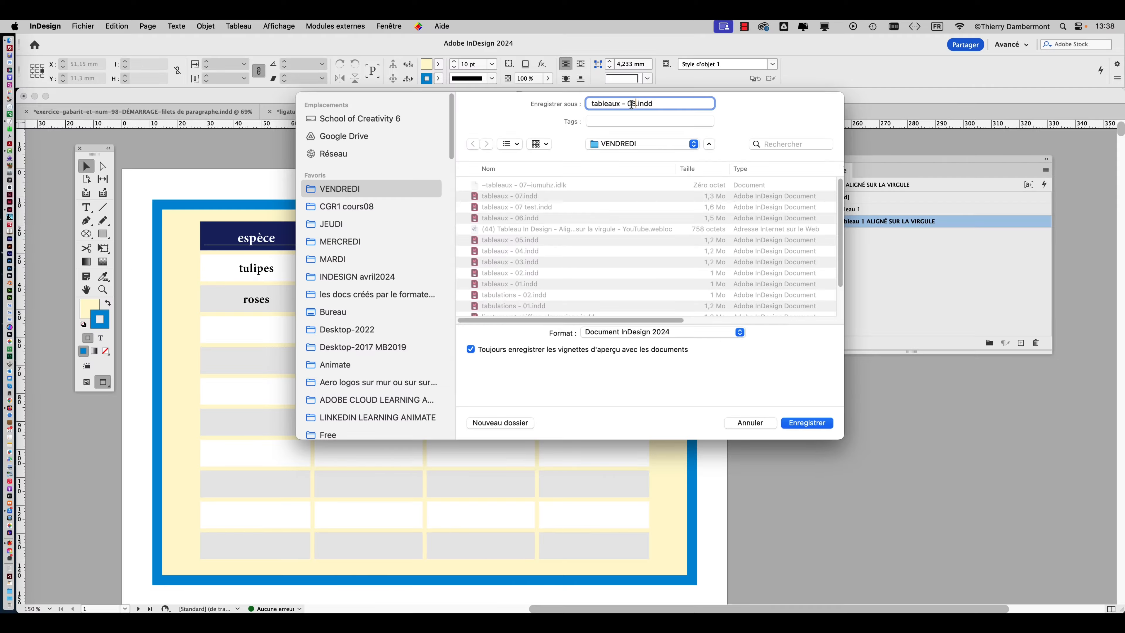
left_click(804, 423)
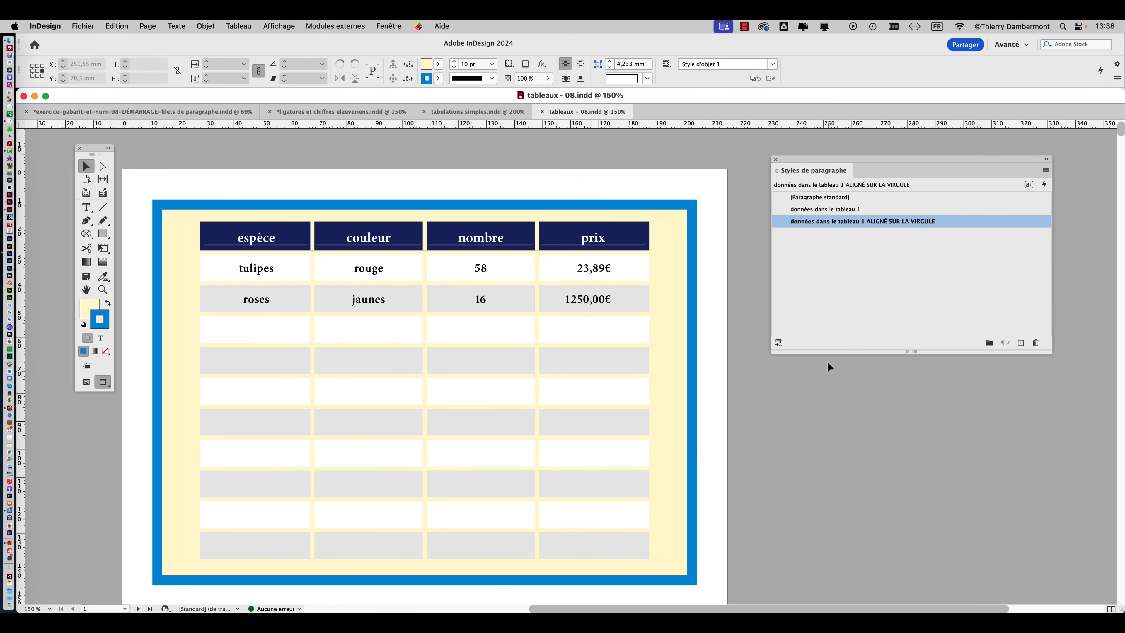
Enter 254,50 with the Type tool in the prix cell below 1250,00€.
left_click_drag(94, 154, 484, 179)
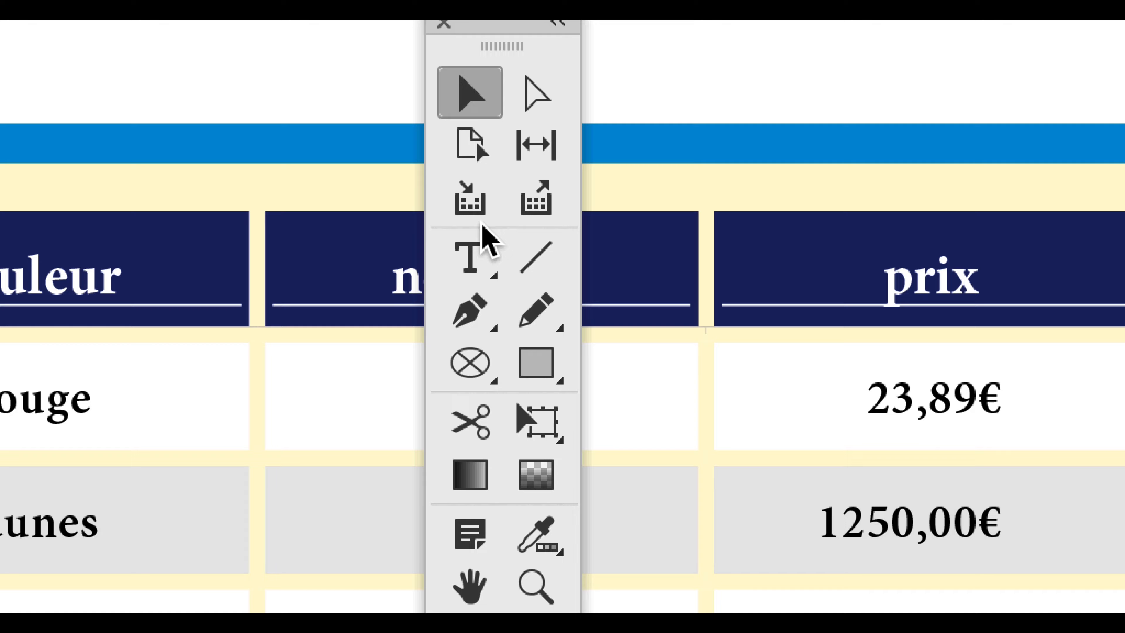
left_click(477, 233)
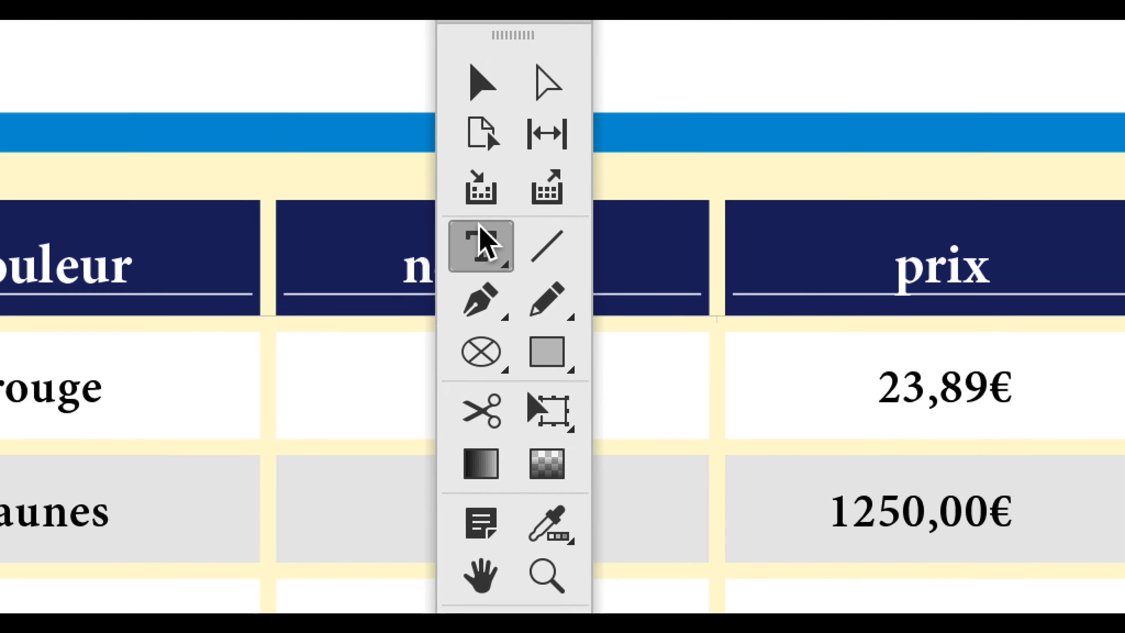
left_click(578, 250)
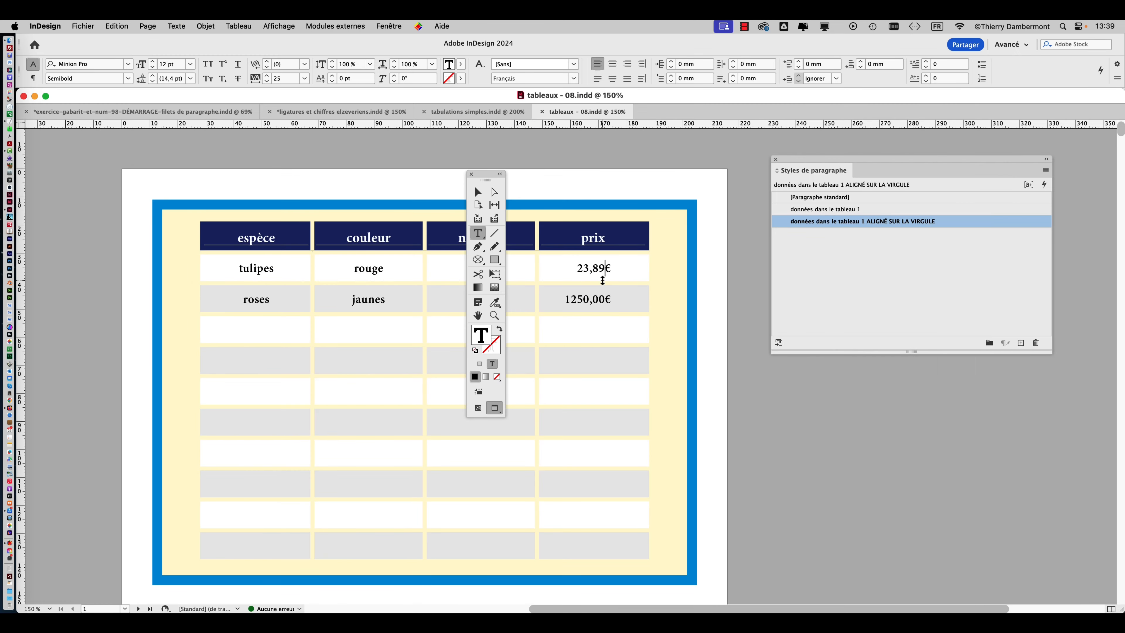
left_click(585, 333)
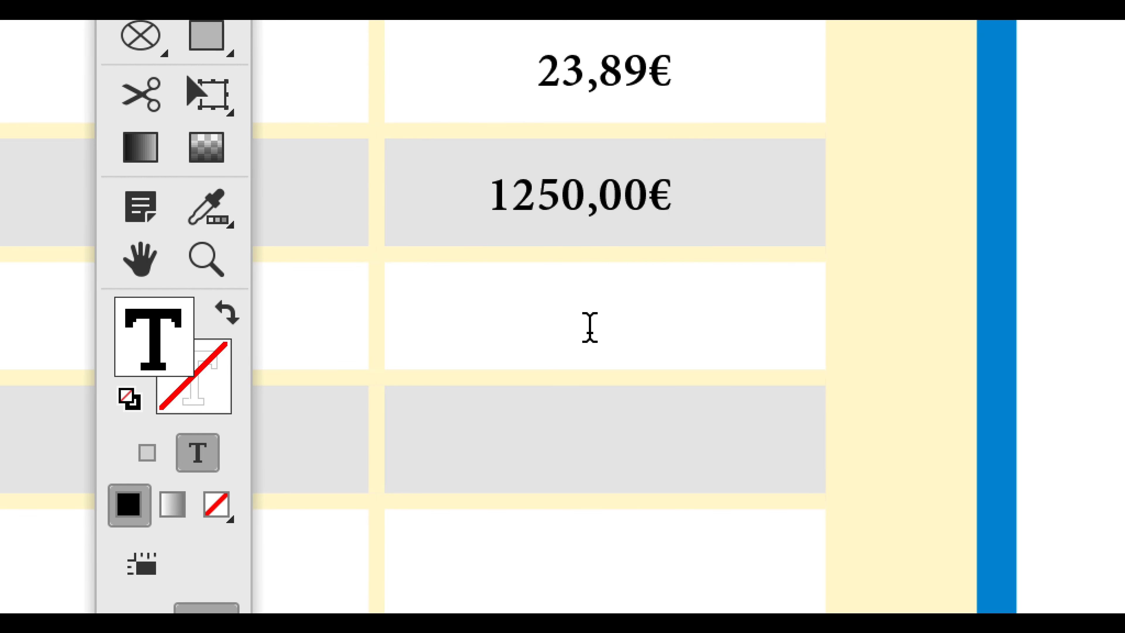
type("254")
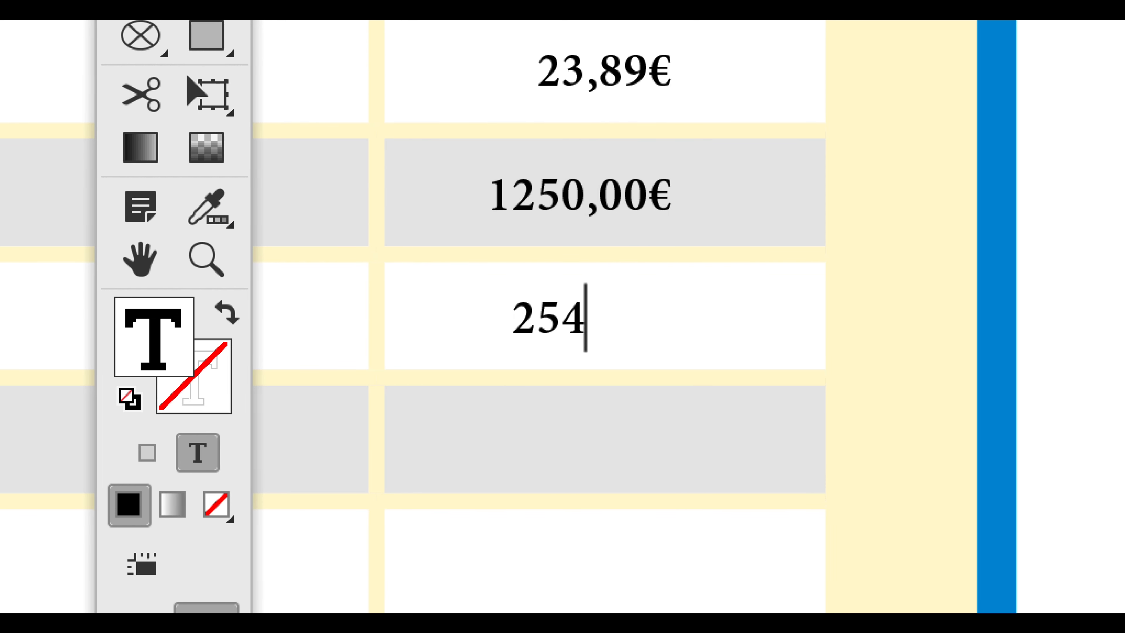
type(",50")
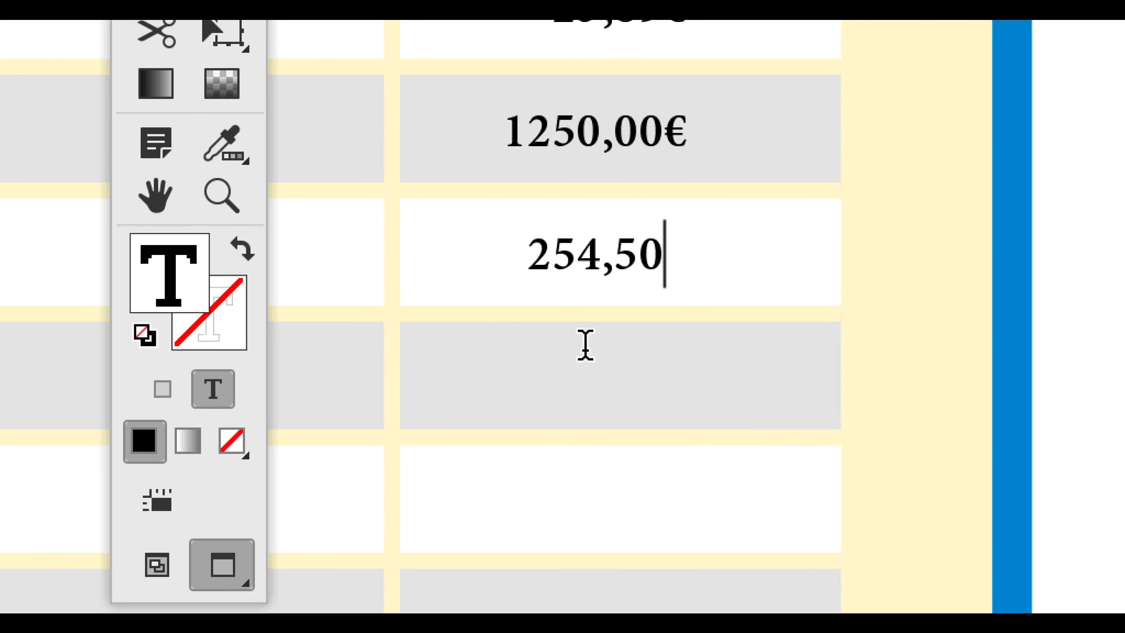
Fill the two prix cells below 254,50 with 50,00 and 800,00.
left_click(585, 369)
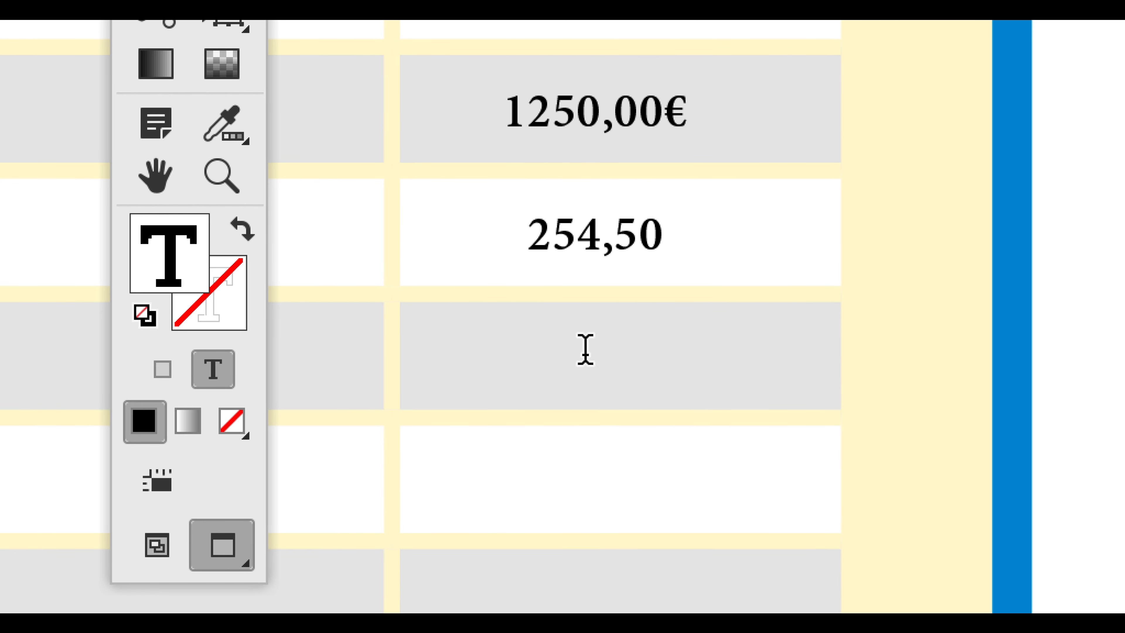
type("50")
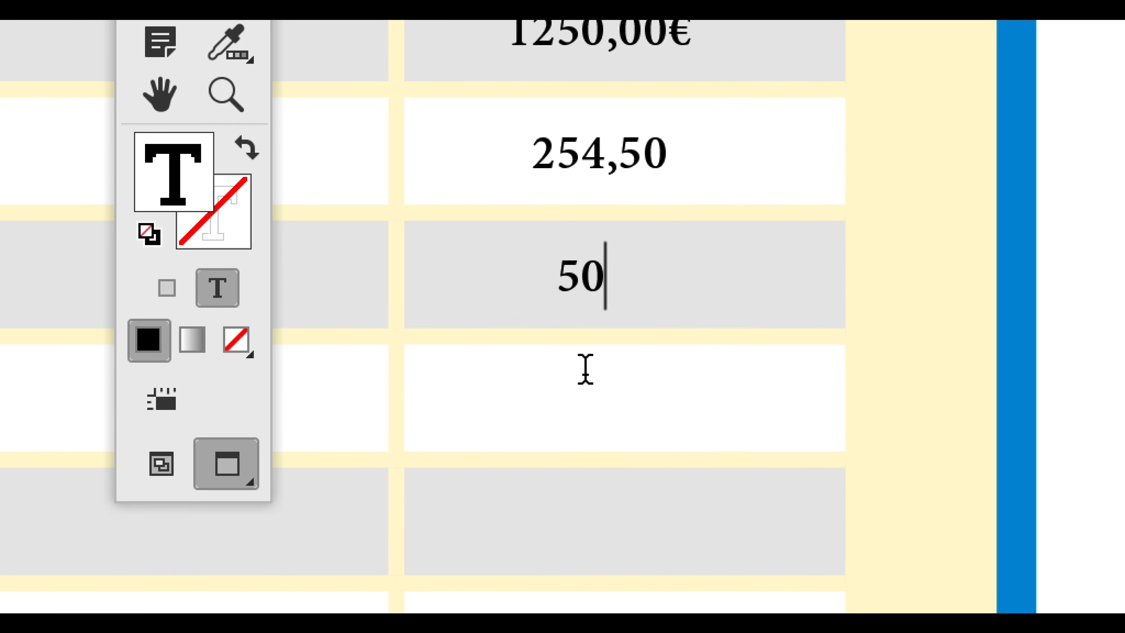
left_click(580, 449)
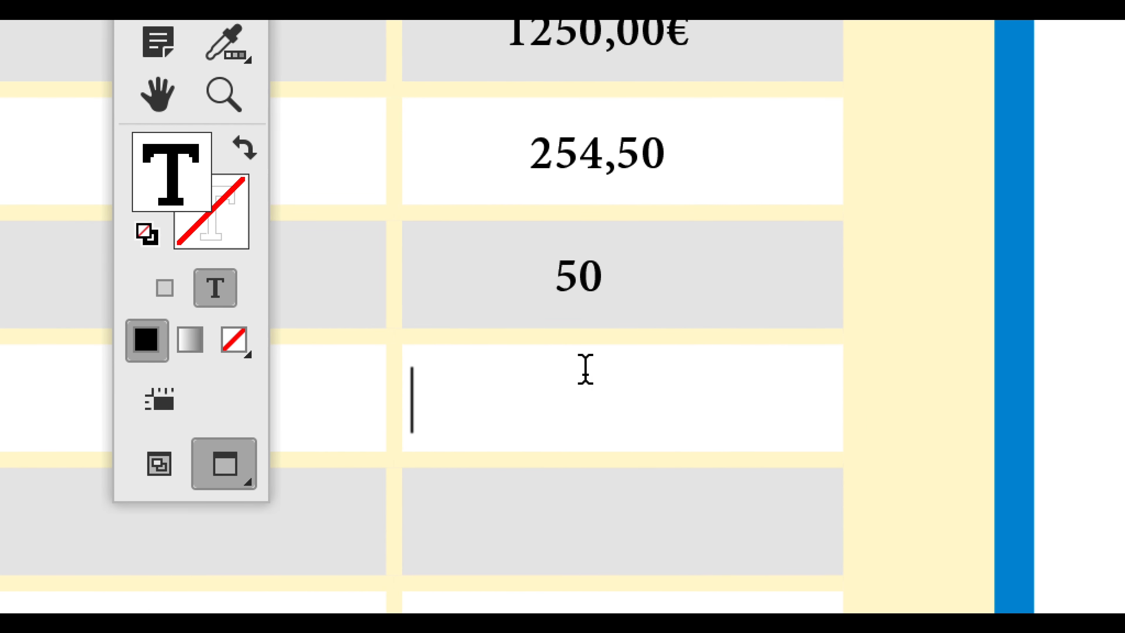
type("800")
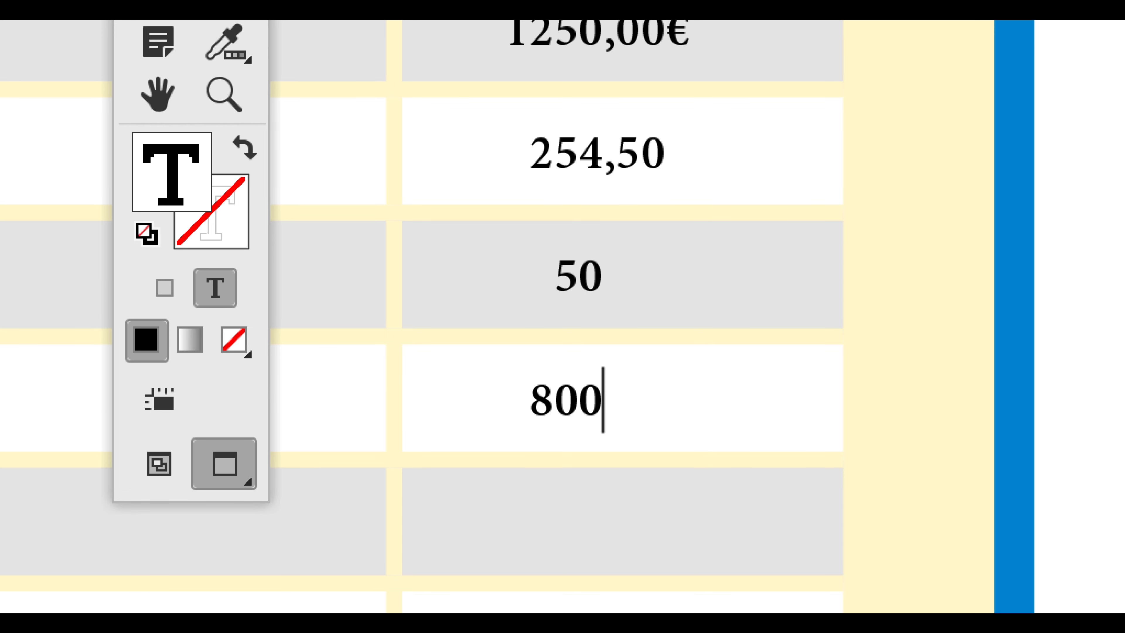
type(",00")
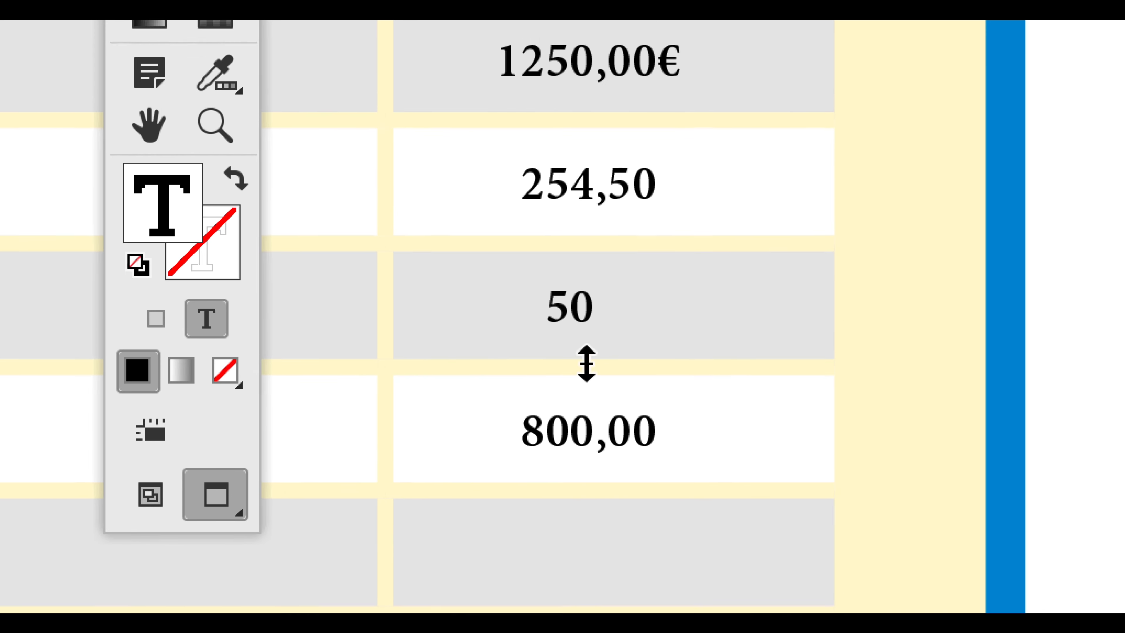
left_click(600, 277)
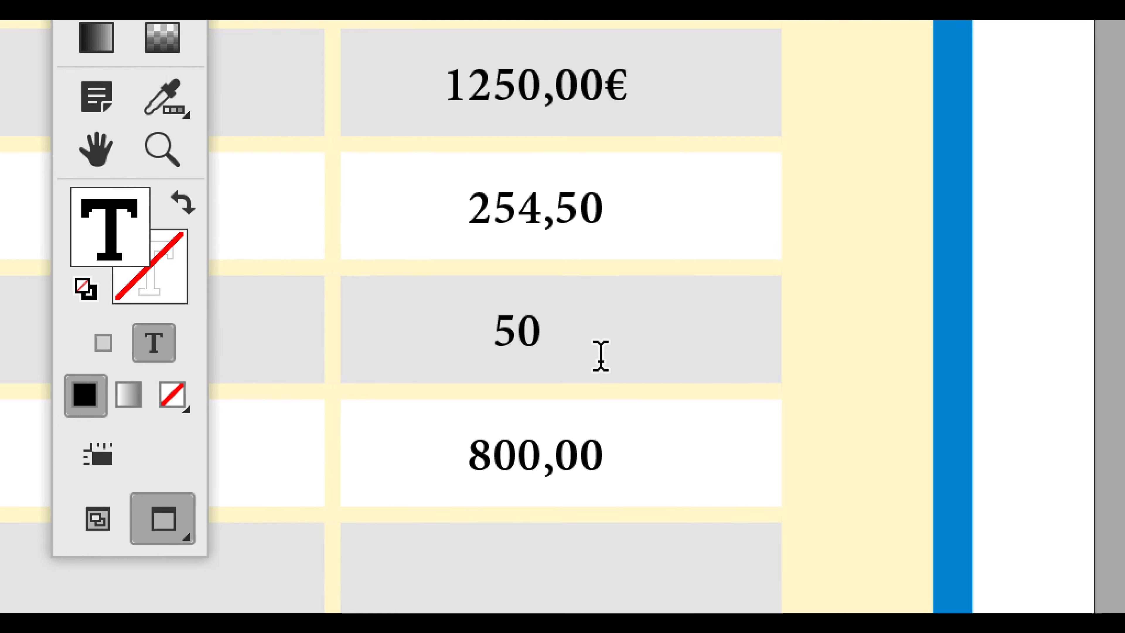
type(",00")
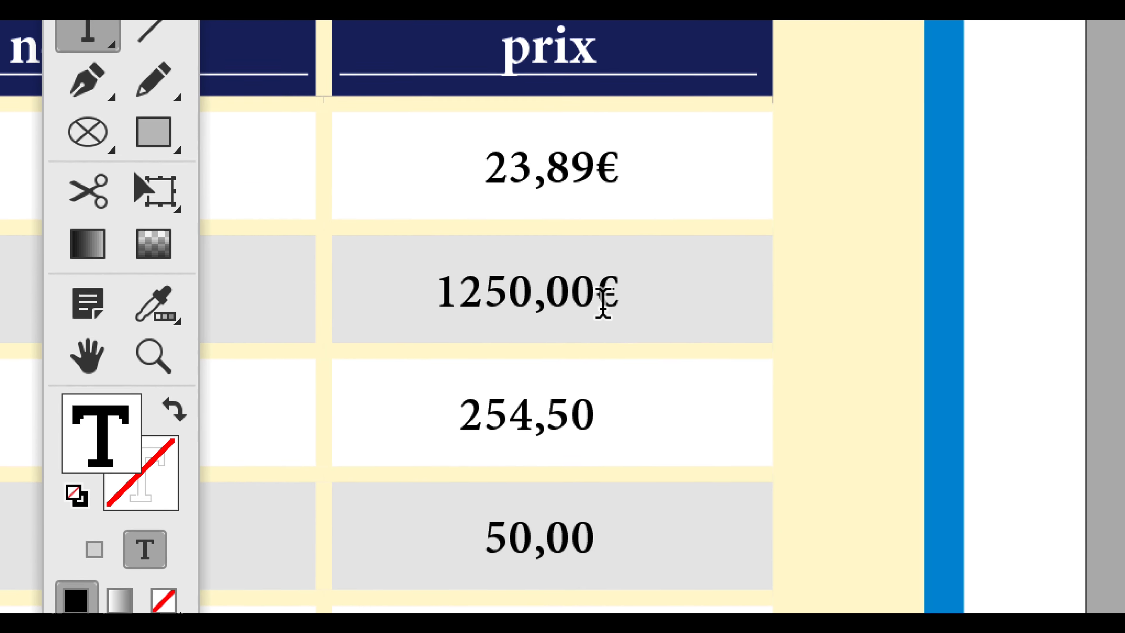
Copy the € sign from 1250,00€ and append it to the prices 254,50, 800,00 and 50,00.
double_click(603, 303)
key("ctrl+c")
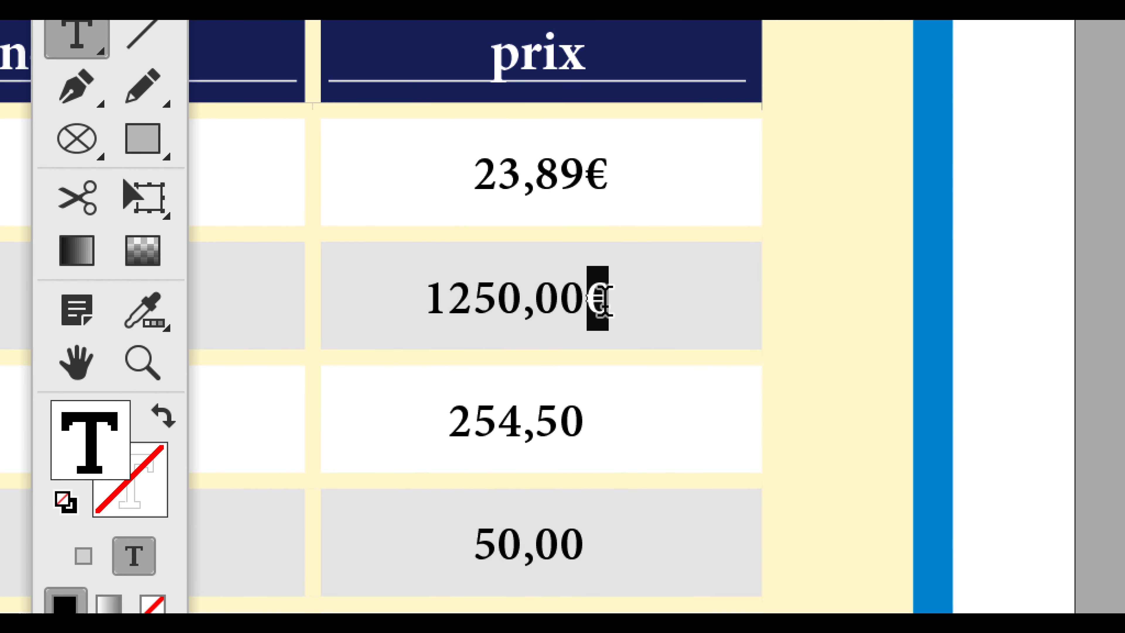
left_click(603, 325)
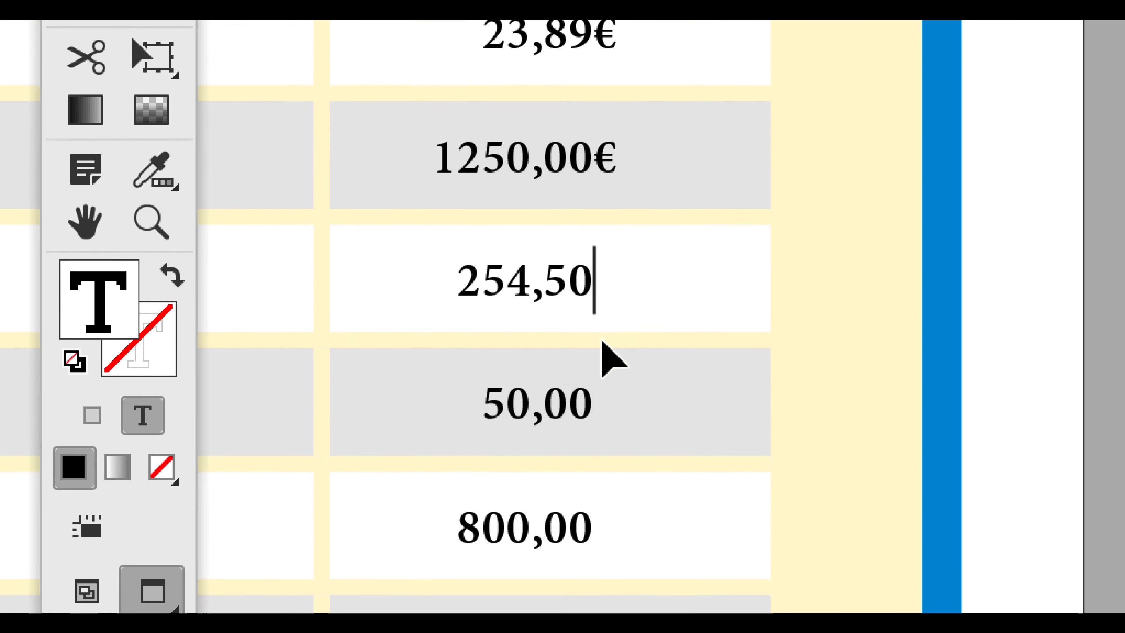
key("ctrl+v")
left_click(602, 457)
key("ctrl+v")
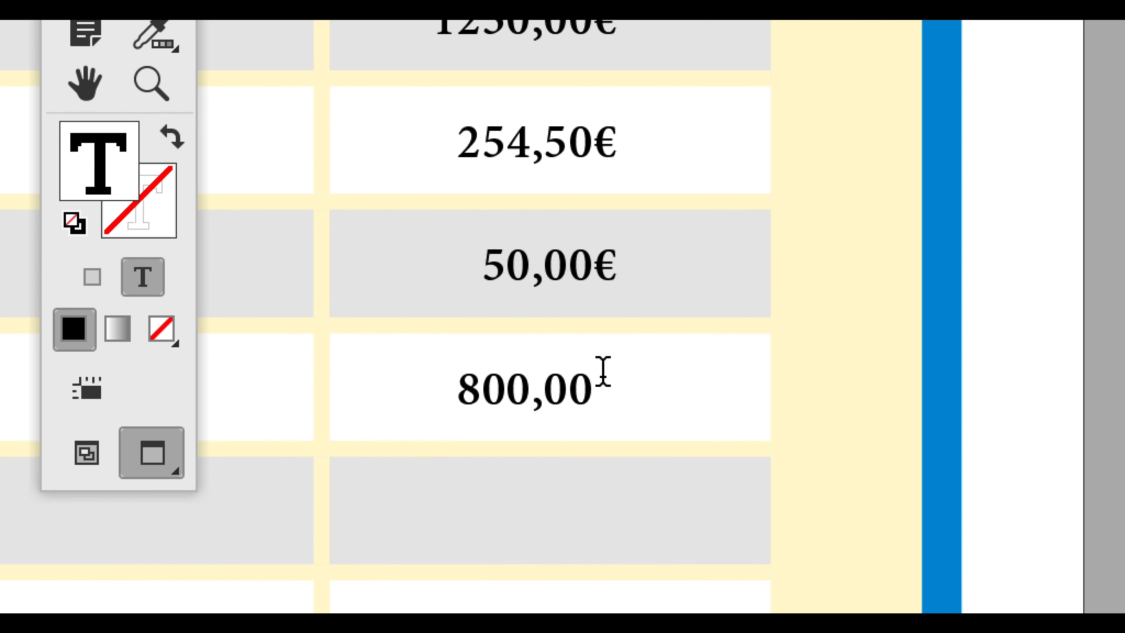
left_click(603, 371)
key("ctrl+v")
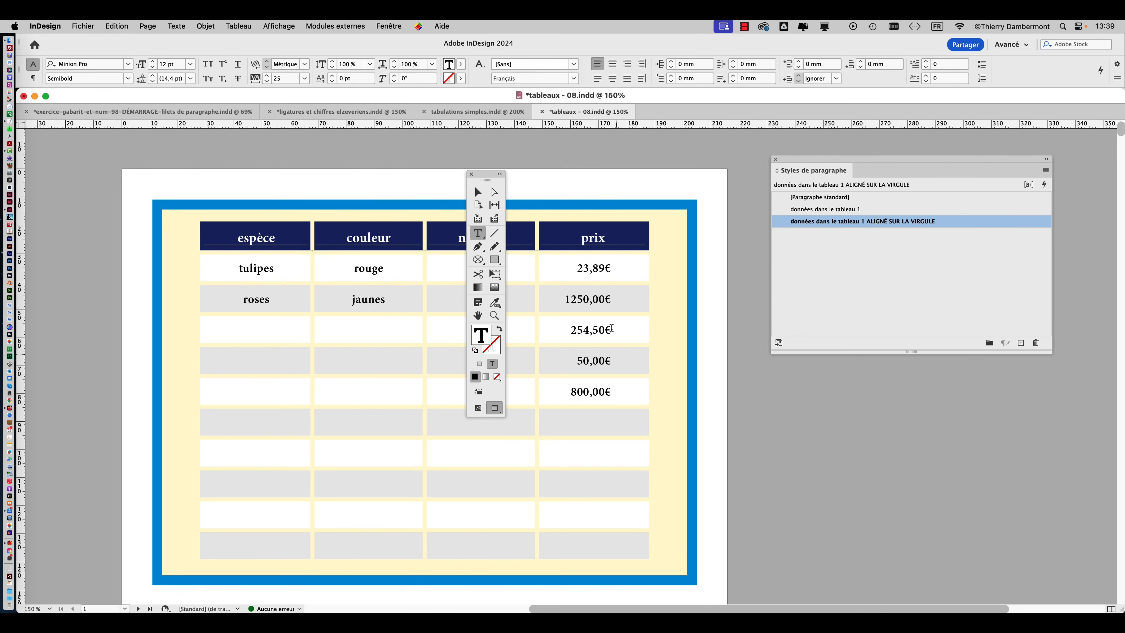
Switch to the Selection tool and save the document as "tableaux - 09.indd" in the VENDREDI folder.
left_click_drag(485, 180, 63, 157)
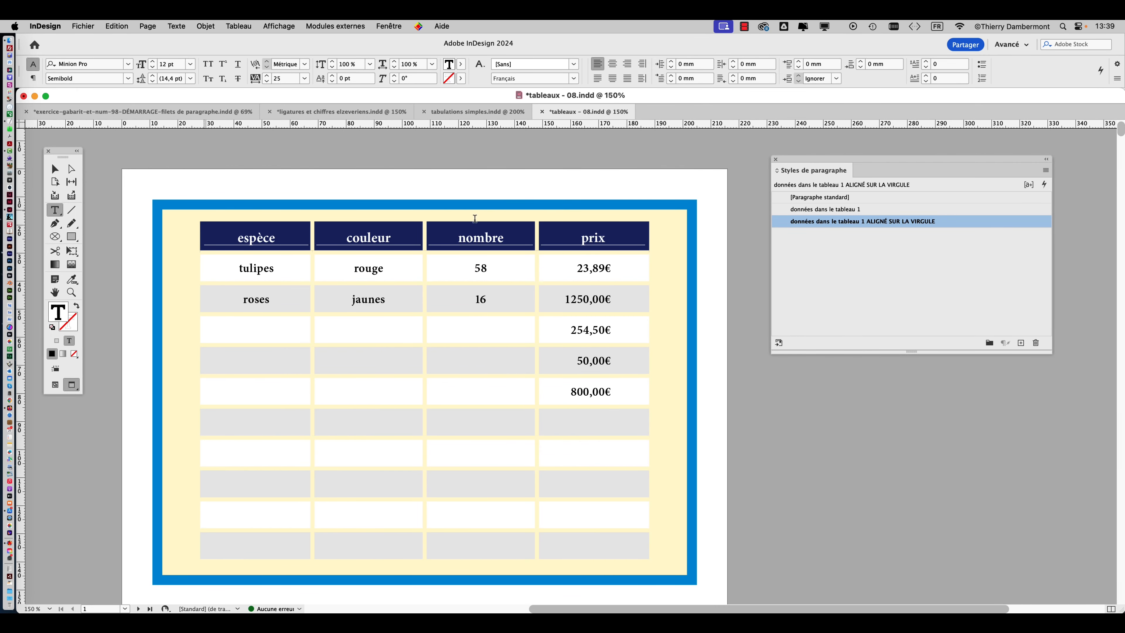
left_click(54, 168)
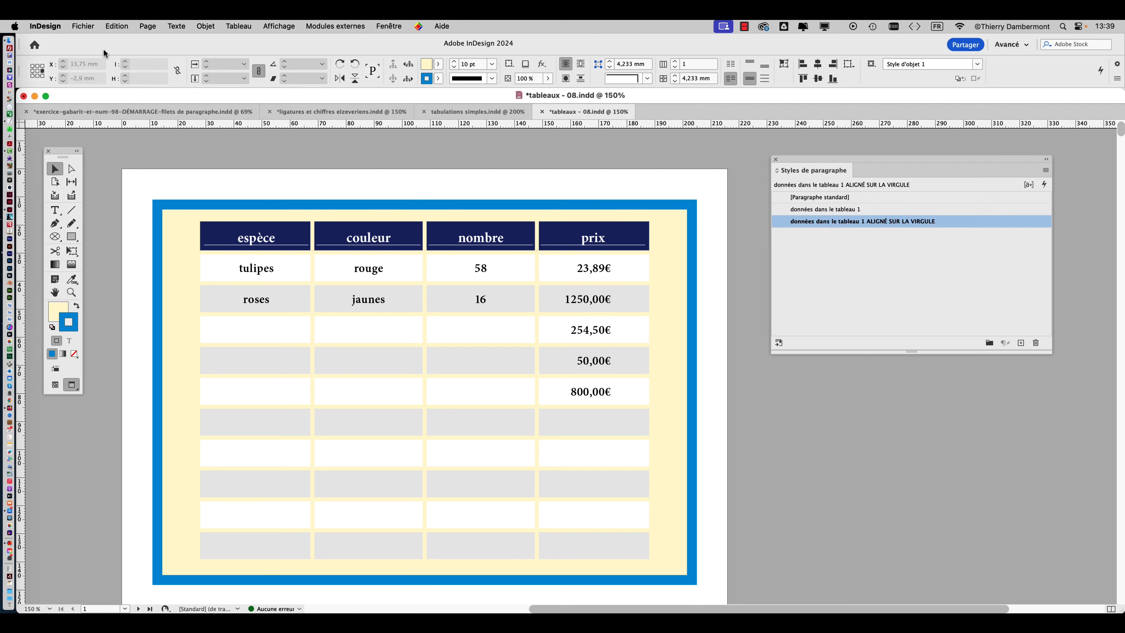
left_click(83, 26)
left_click(102, 121)
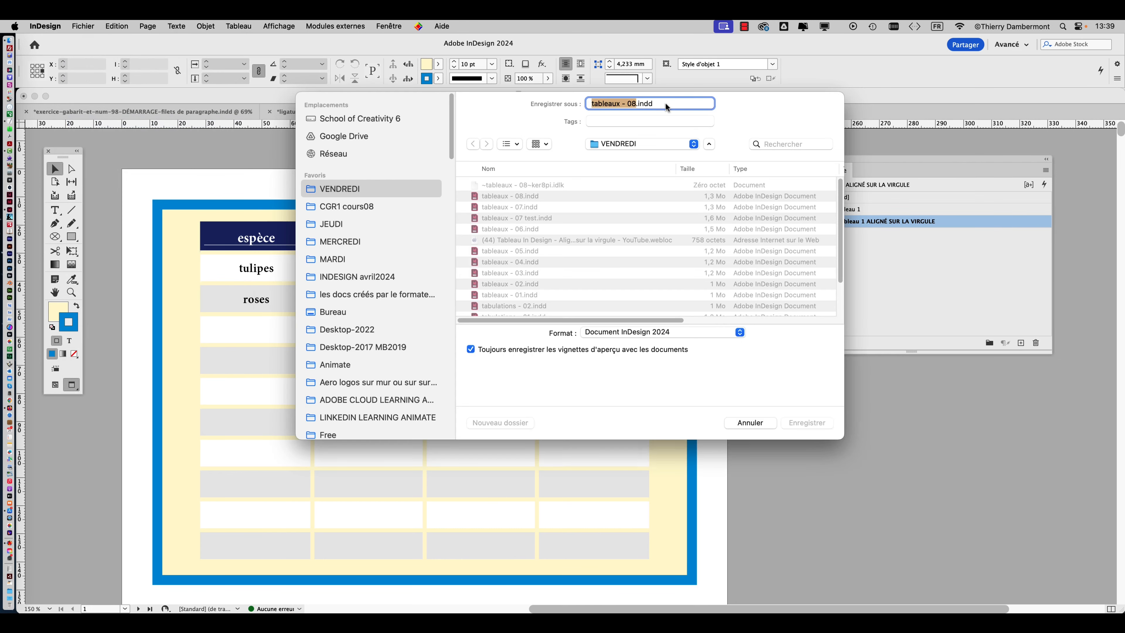
left_click(636, 103)
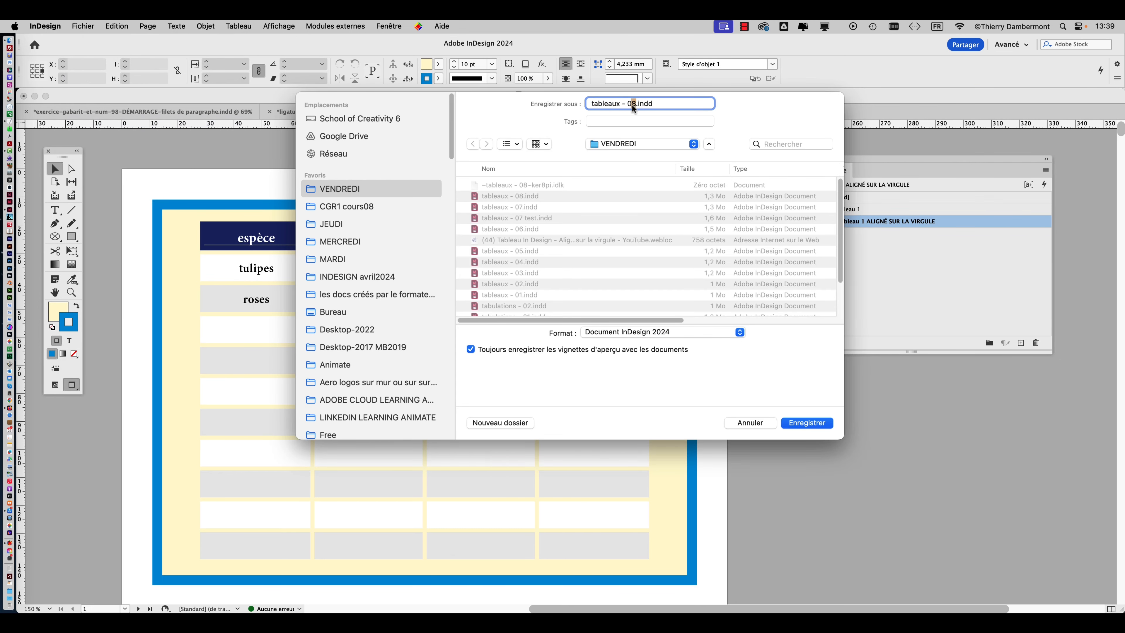
type("9")
left_click(810, 424)
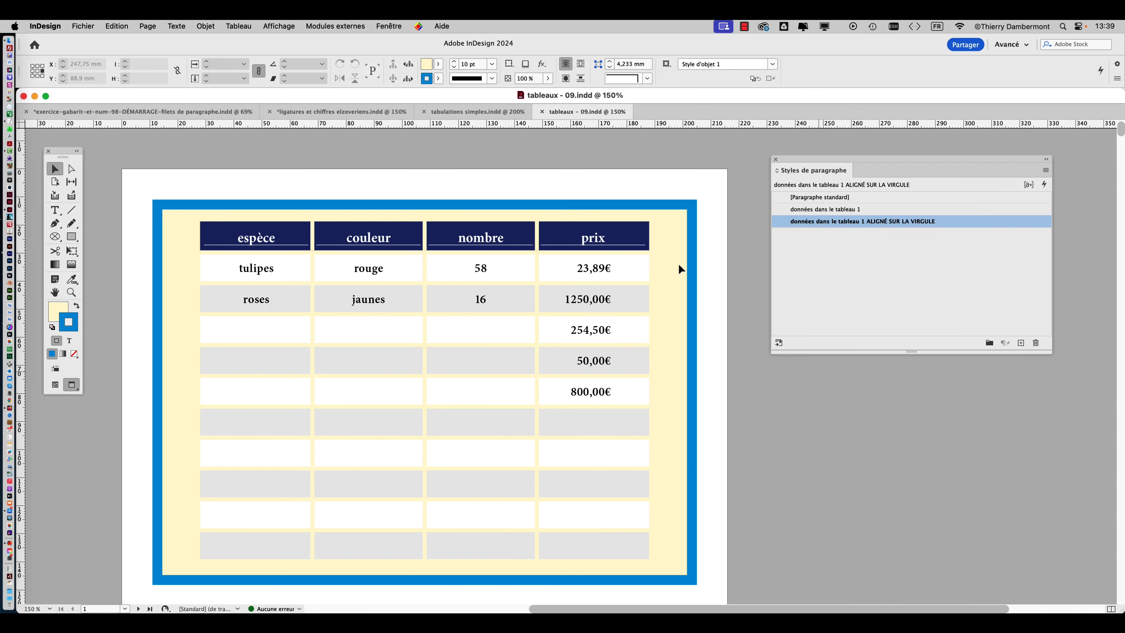
Edit the paragraph style "données dans le tableau 1" and set its font size to 17 pt.
left_click(877, 208)
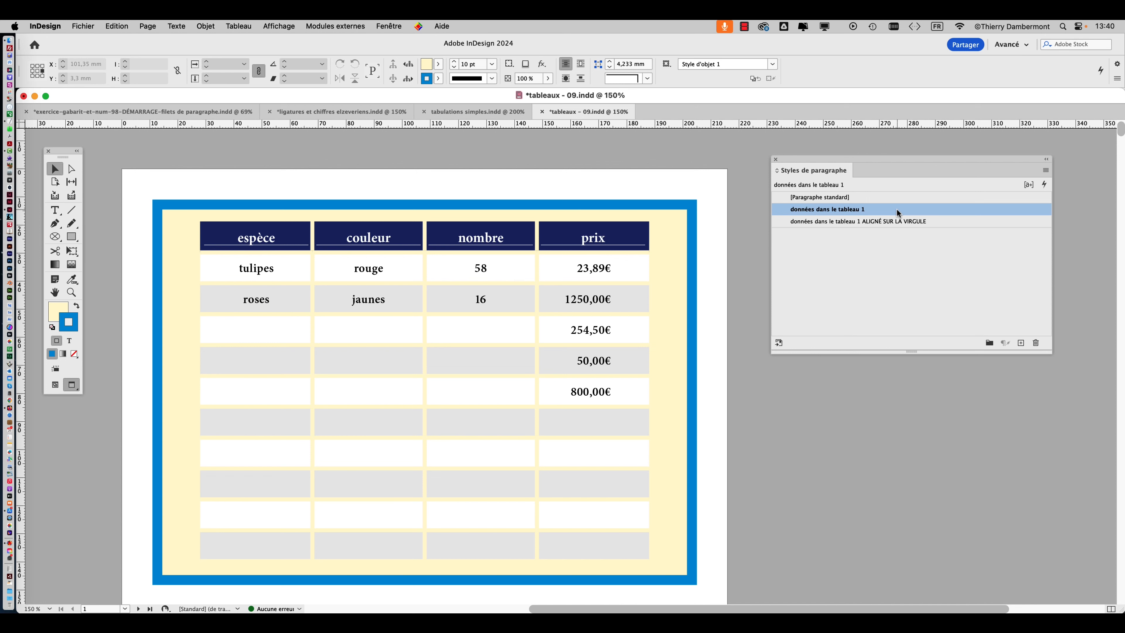
double_click(898, 213)
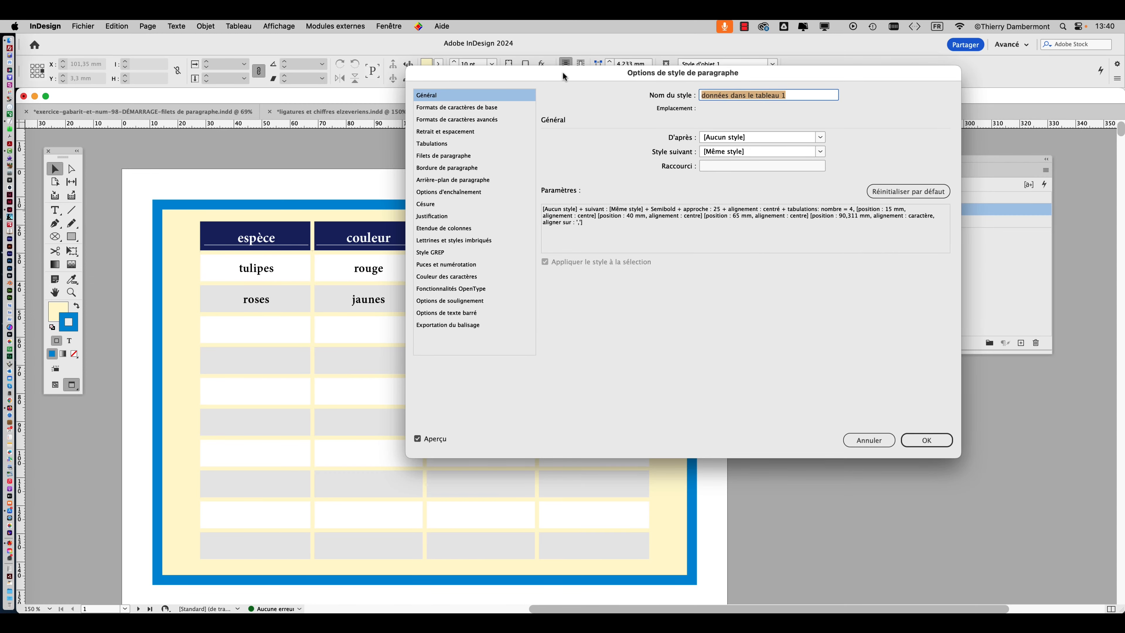
left_click_drag(563, 72, 814, 289)
left_click(733, 326)
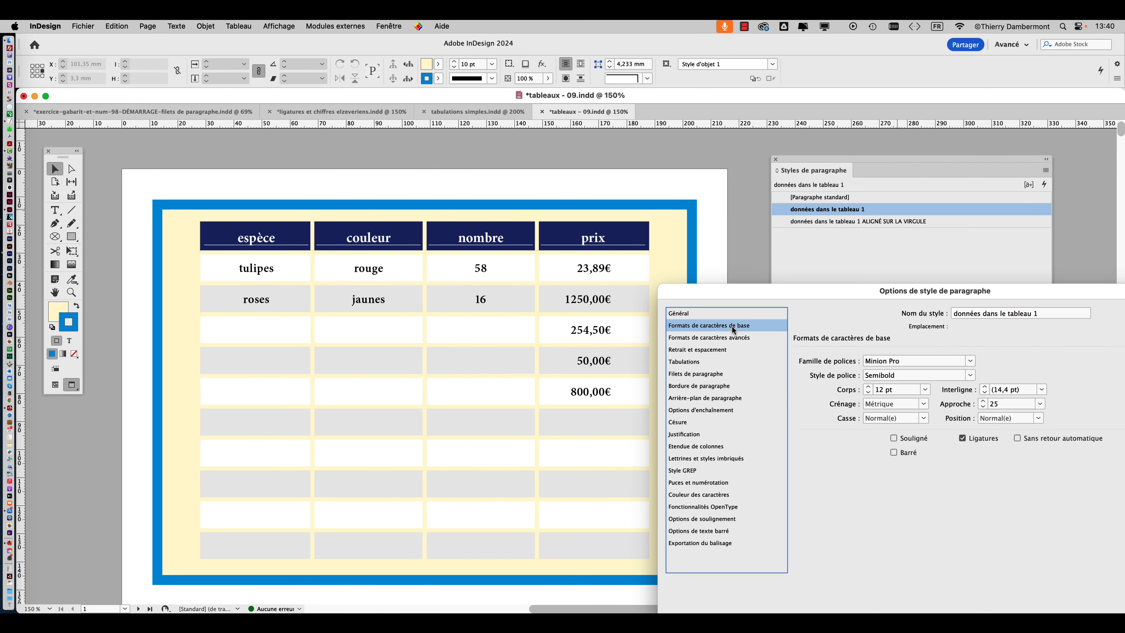
left_click(869, 387)
left_click(868, 387)
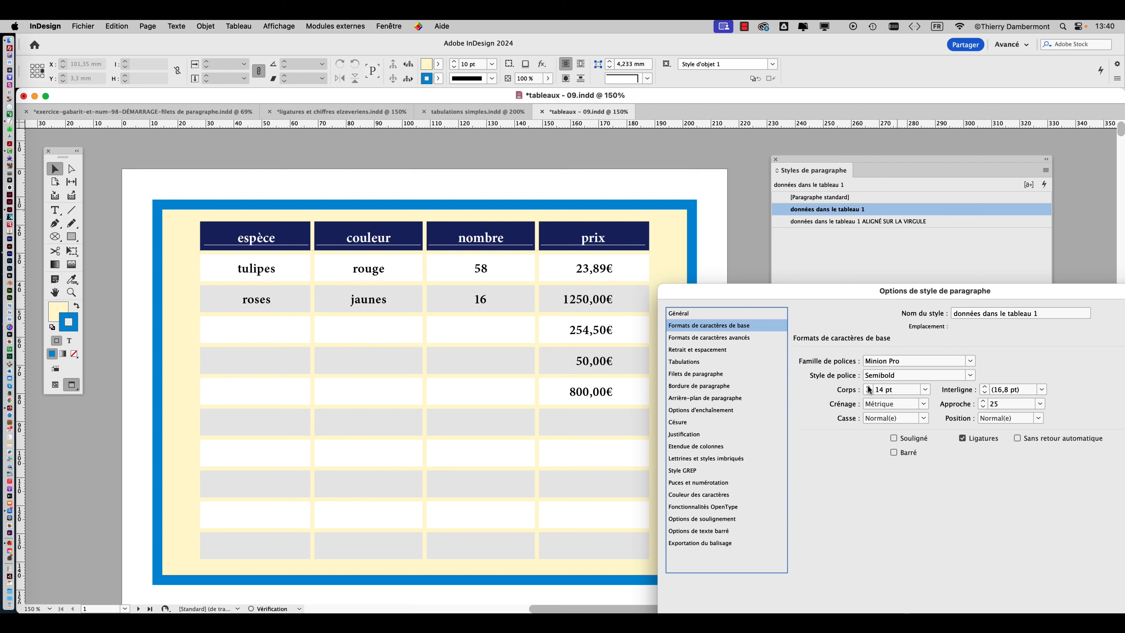
left_click(868, 387)
left_click(868, 387)
left_click(868, 387)
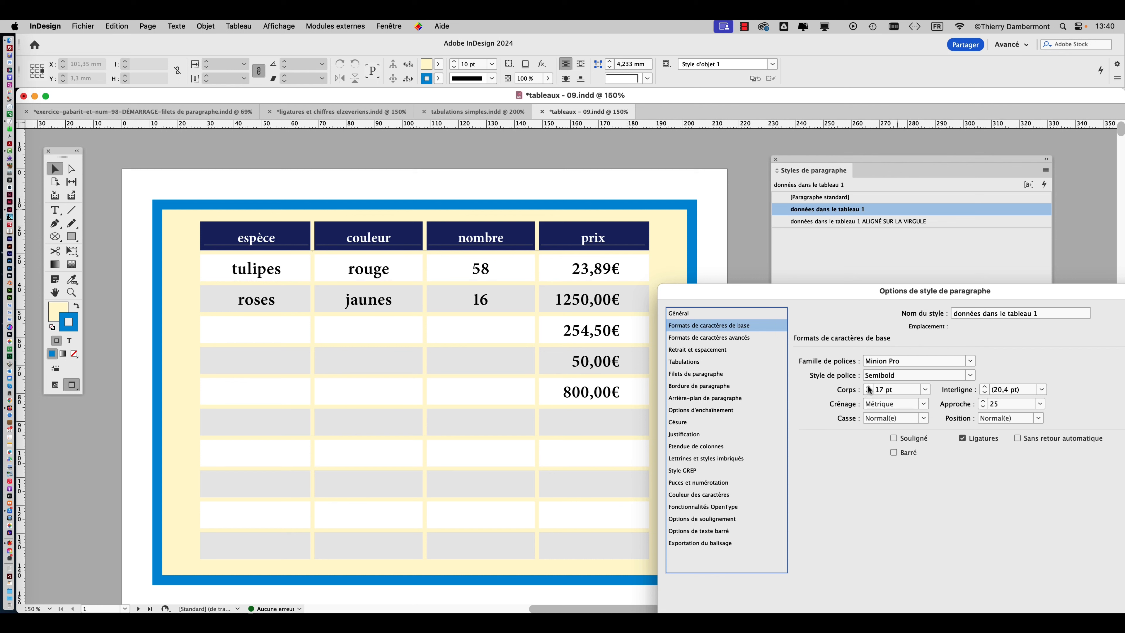
Change the style's font to Helvetica Neue Condensed Bold and apply the style changes.
left_click(968, 361)
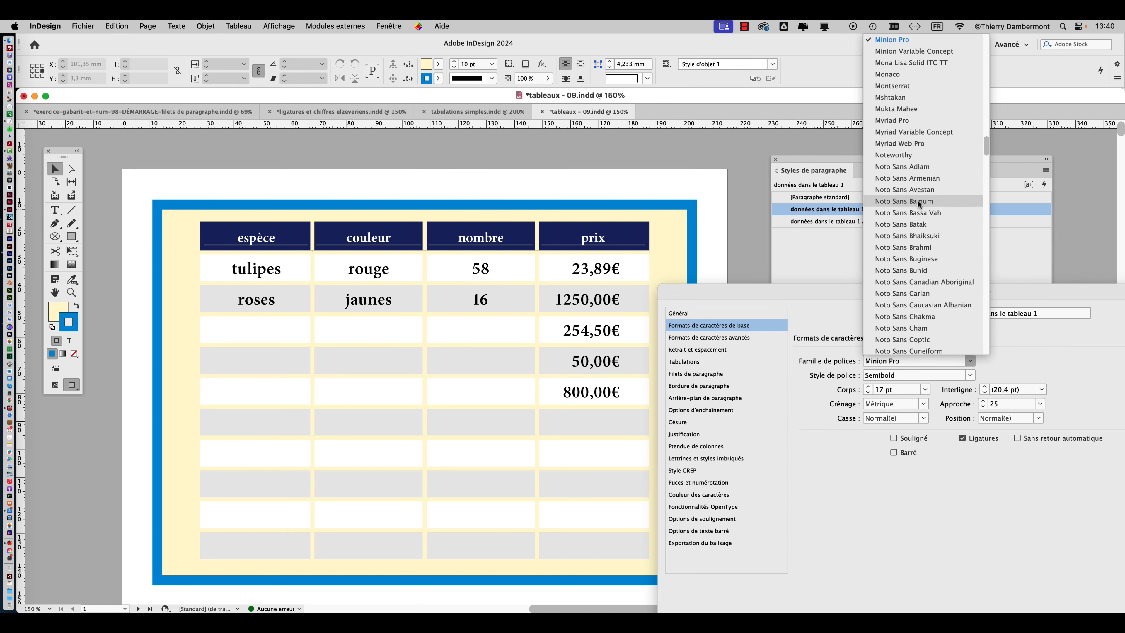
left_click(1064, 369)
type("Helvetica Neue")
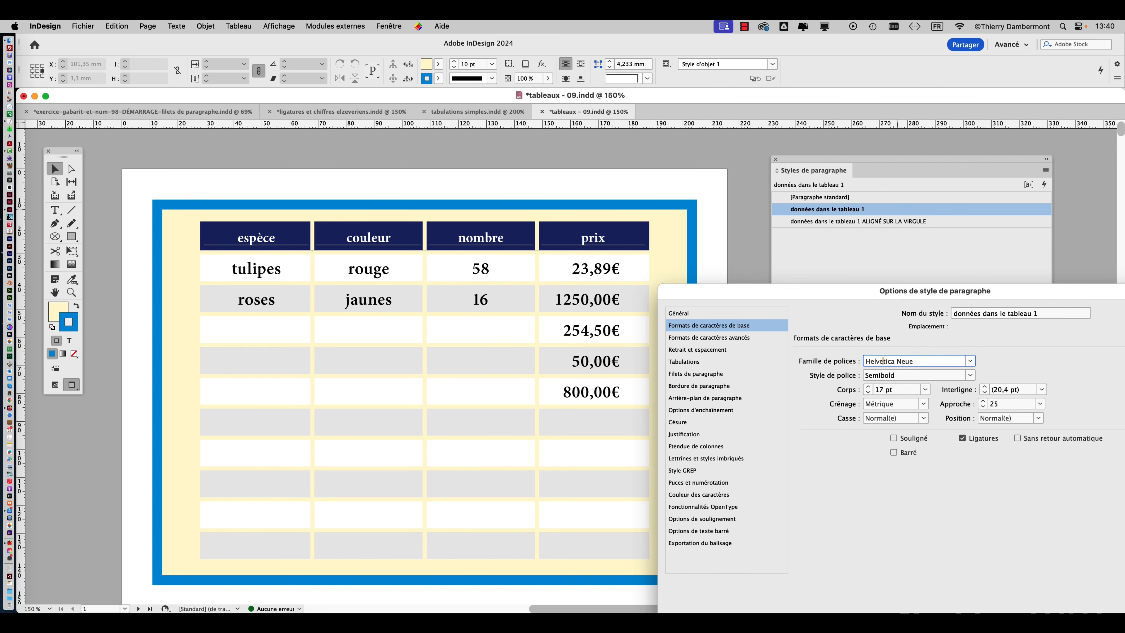
key("Tab")
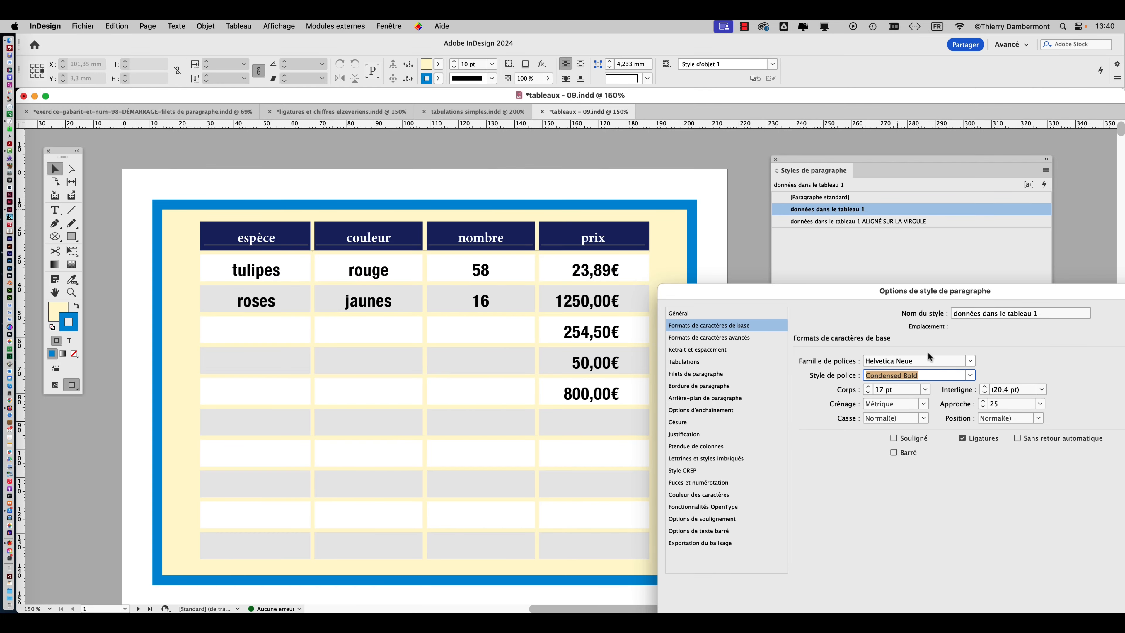
left_click_drag(889, 300, 625, 152)
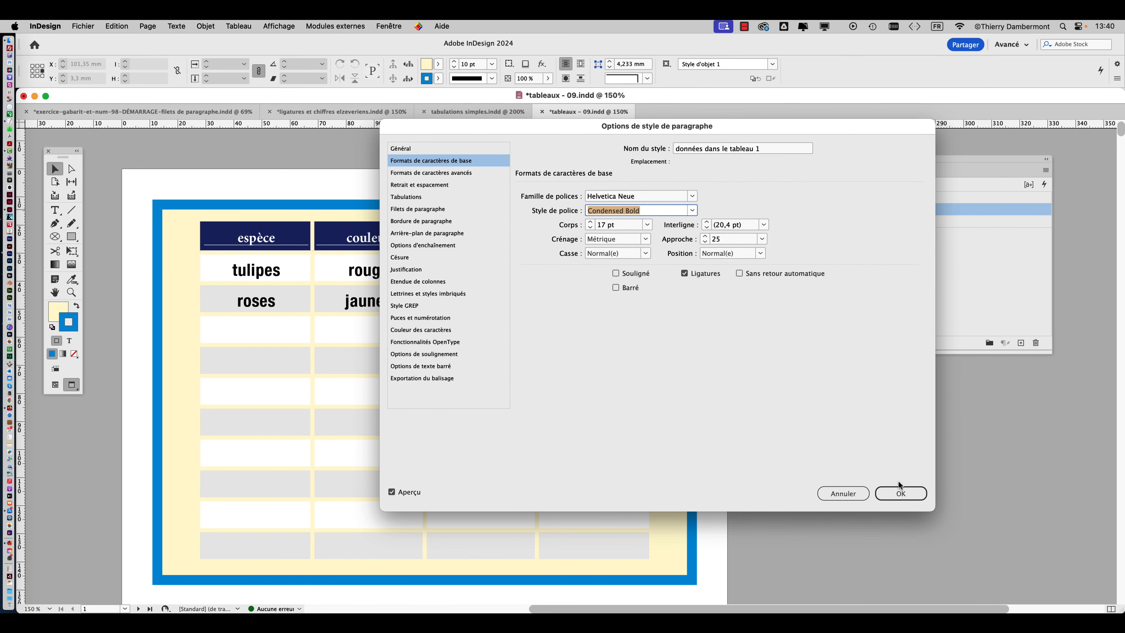
left_click(898, 492)
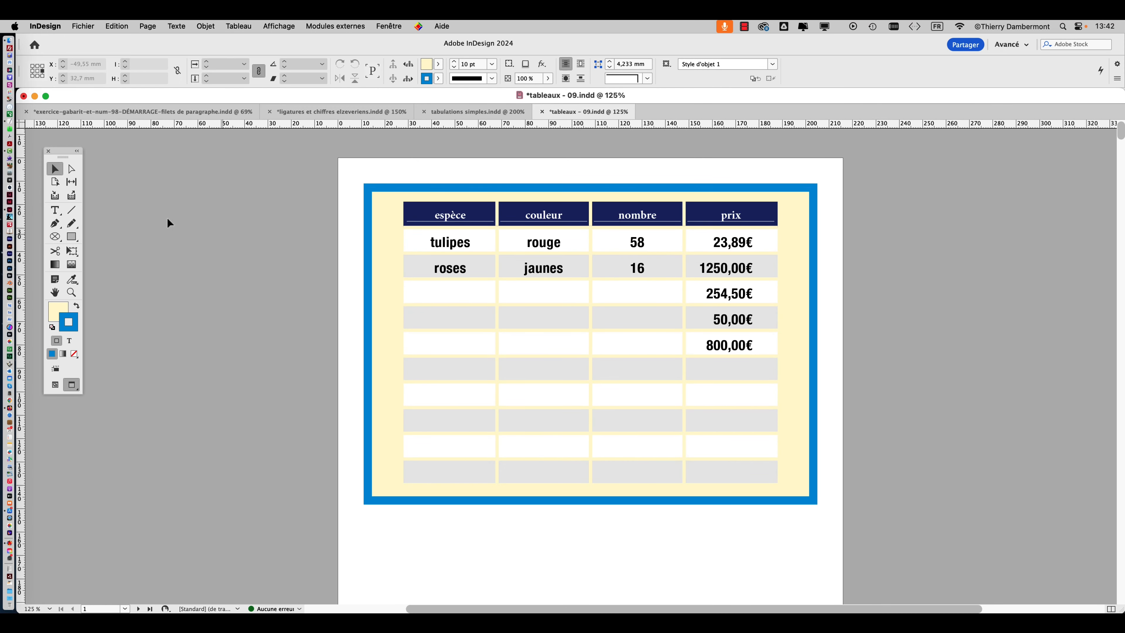
Select the whole table with the Type tool.
left_click(55, 212)
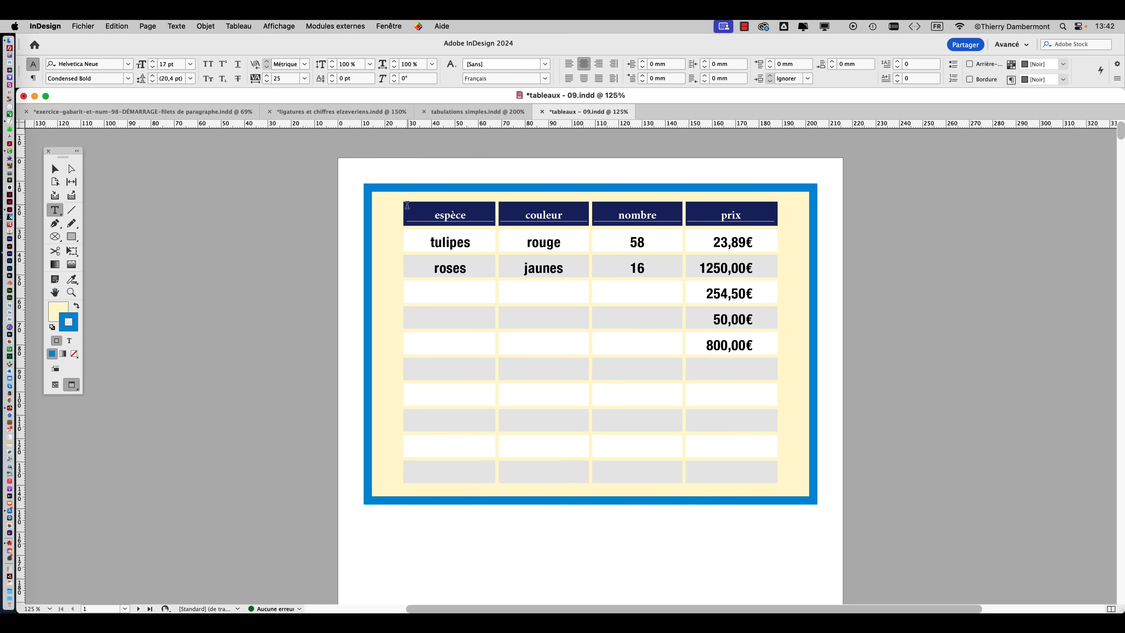
left_click(401, 200)
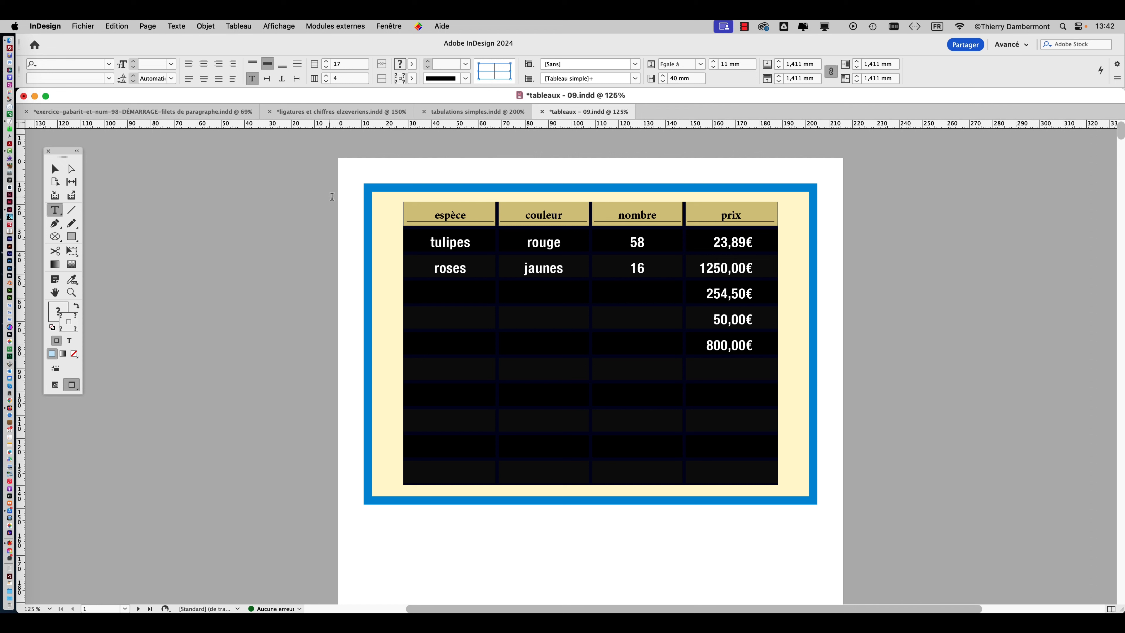
left_click(239, 26)
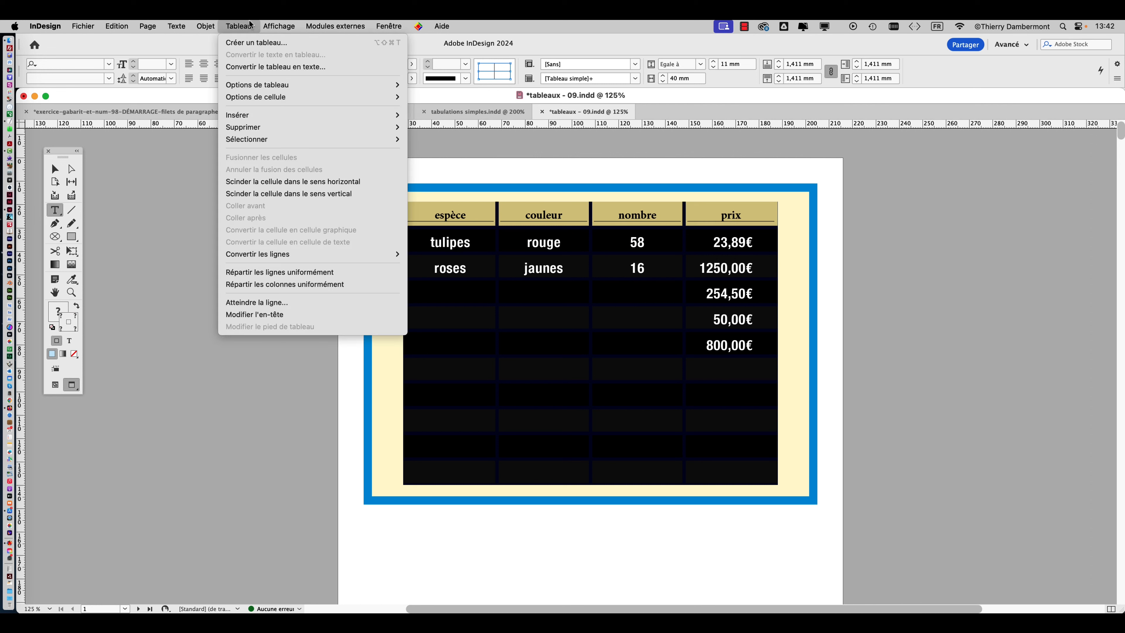
mouse_move(370, 86)
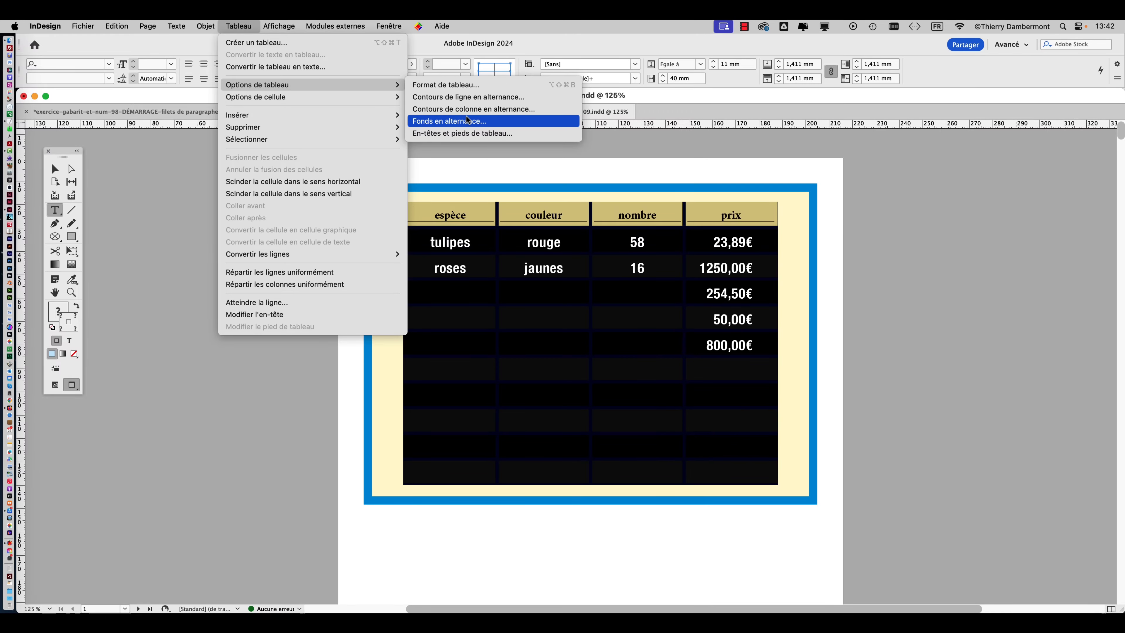
left_click(467, 121)
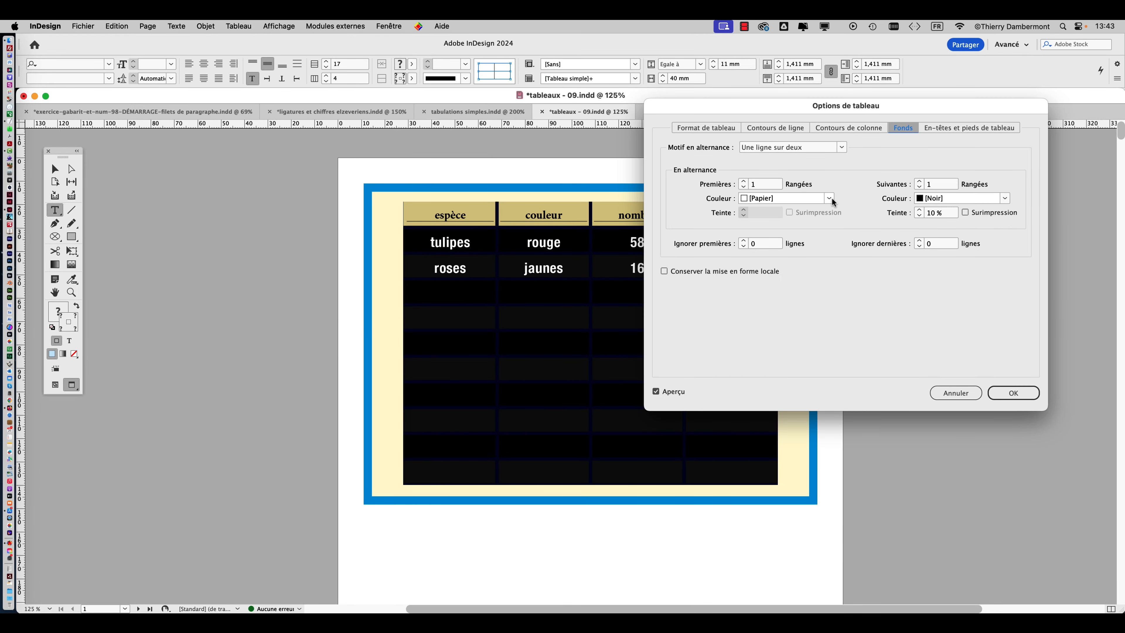
left_click(829, 198)
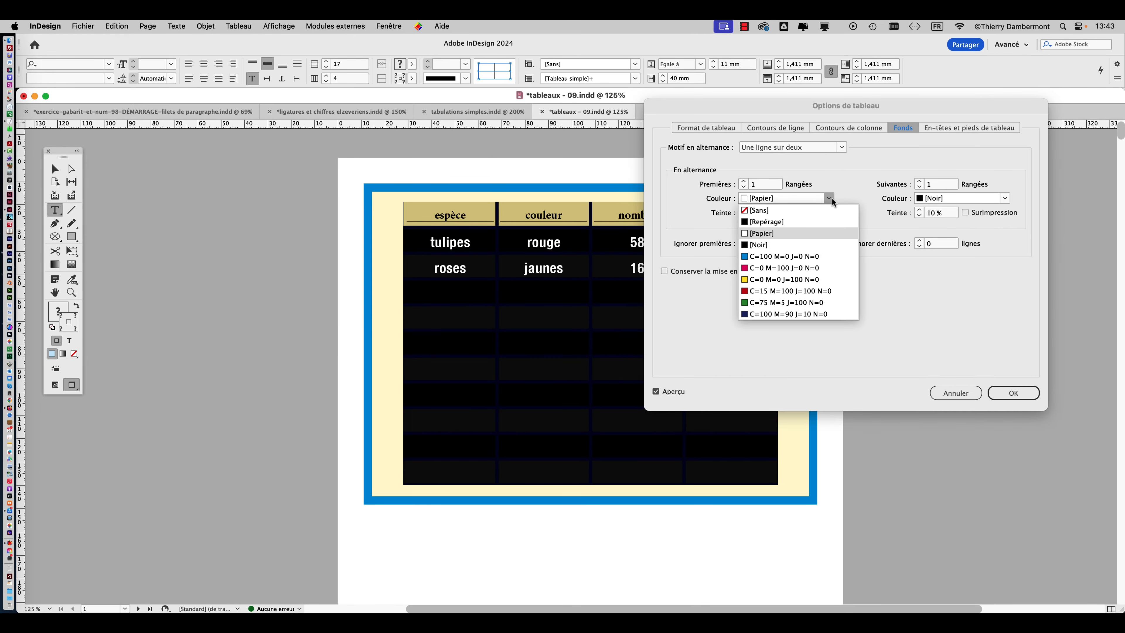
left_click(799, 278)
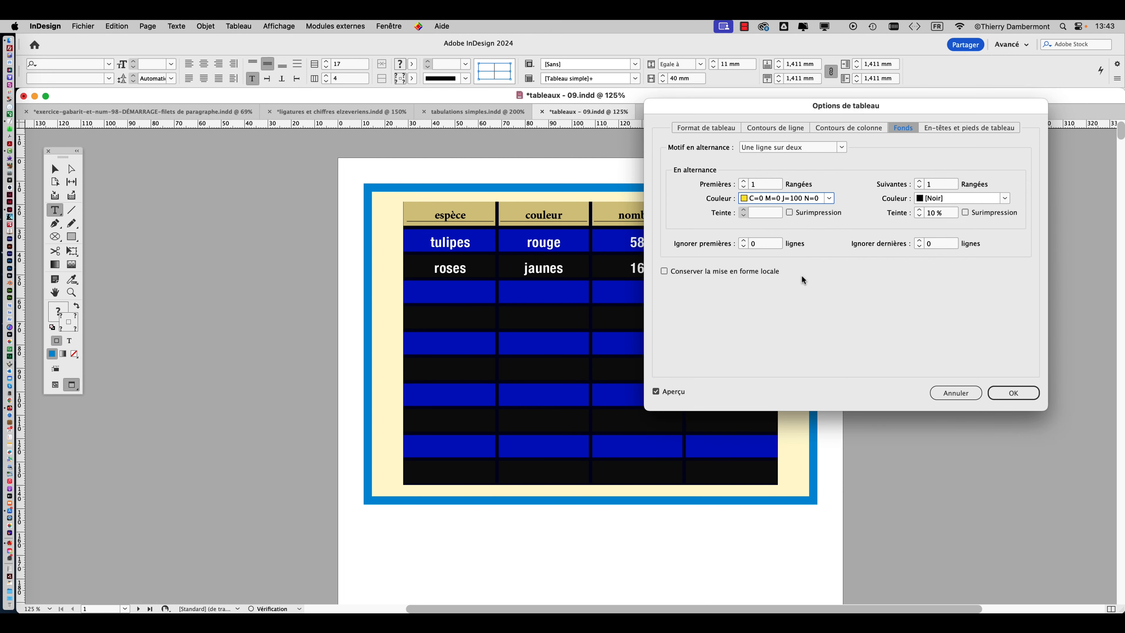
left_click(829, 198)
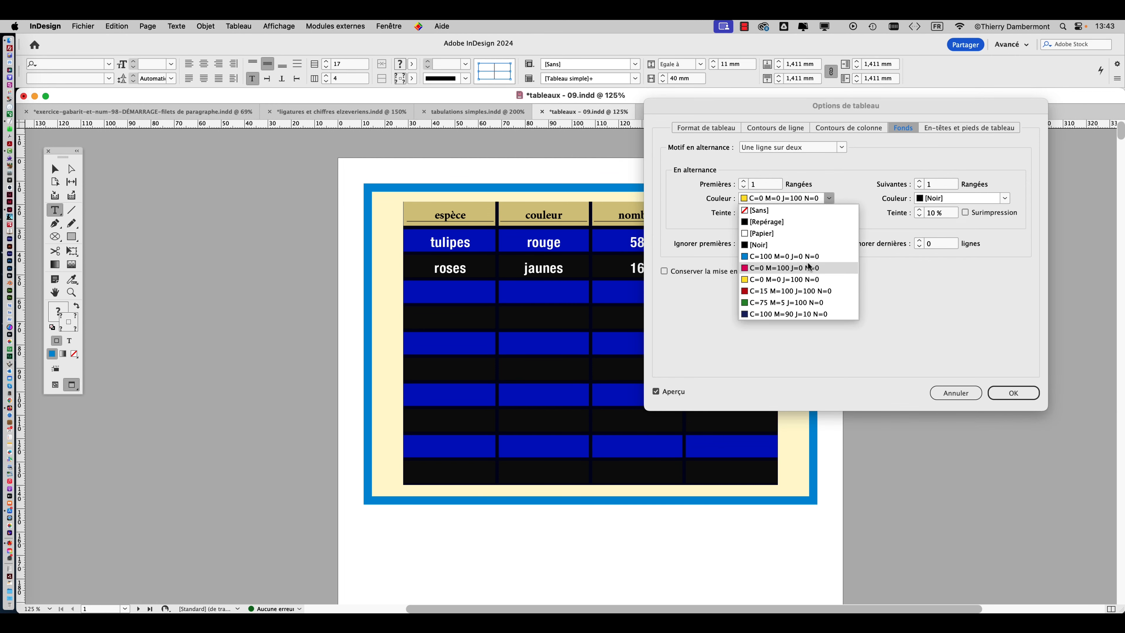
left_click(802, 289)
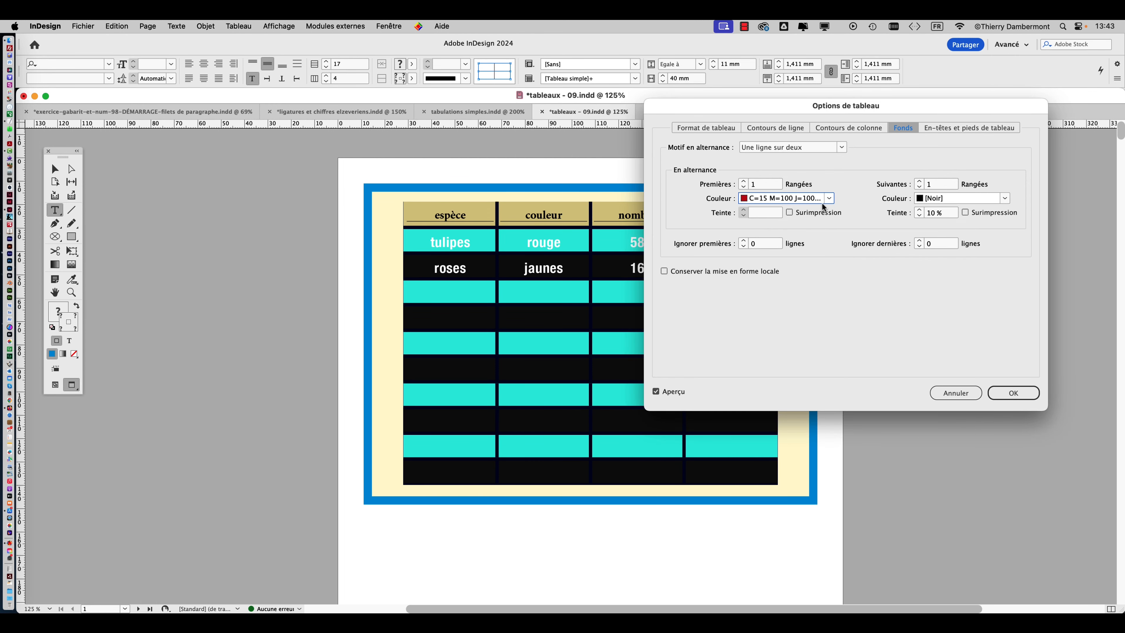
left_click(955, 393)
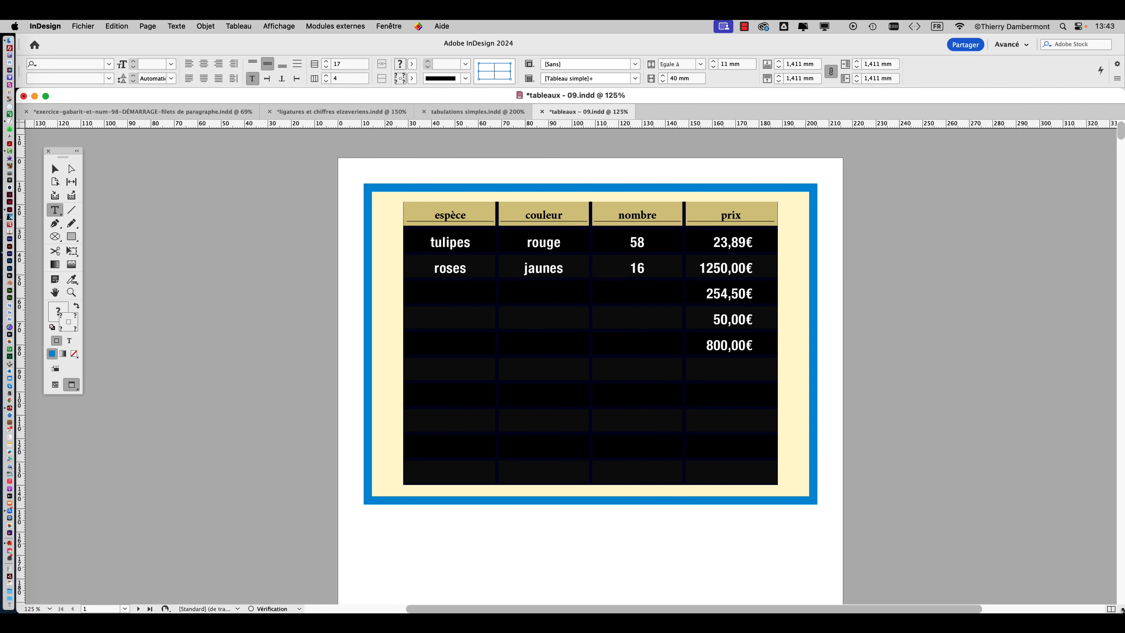
Split the document window into two views and shift the tool palette slightly away from the table.
mouse_move(1122, 609)
left_mouse_down()
mouse_move(667, 592)
mouse_move(642, 603)
mouse_move(1120, 611)
left_mouse_up()
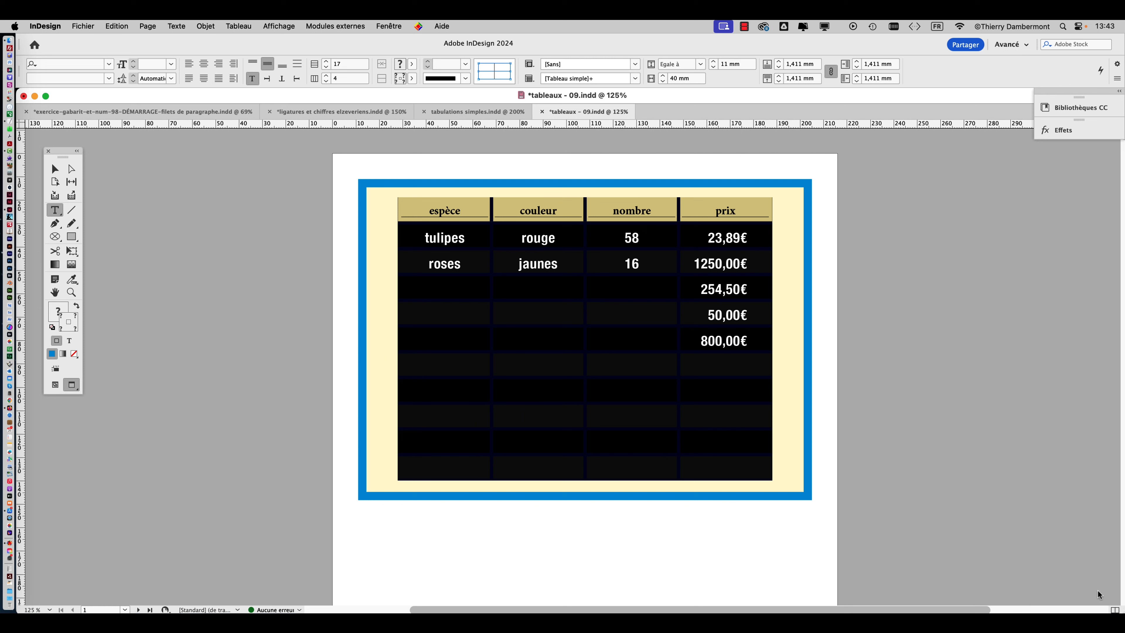
left_click(385, 26)
mouse_move(397, 42)
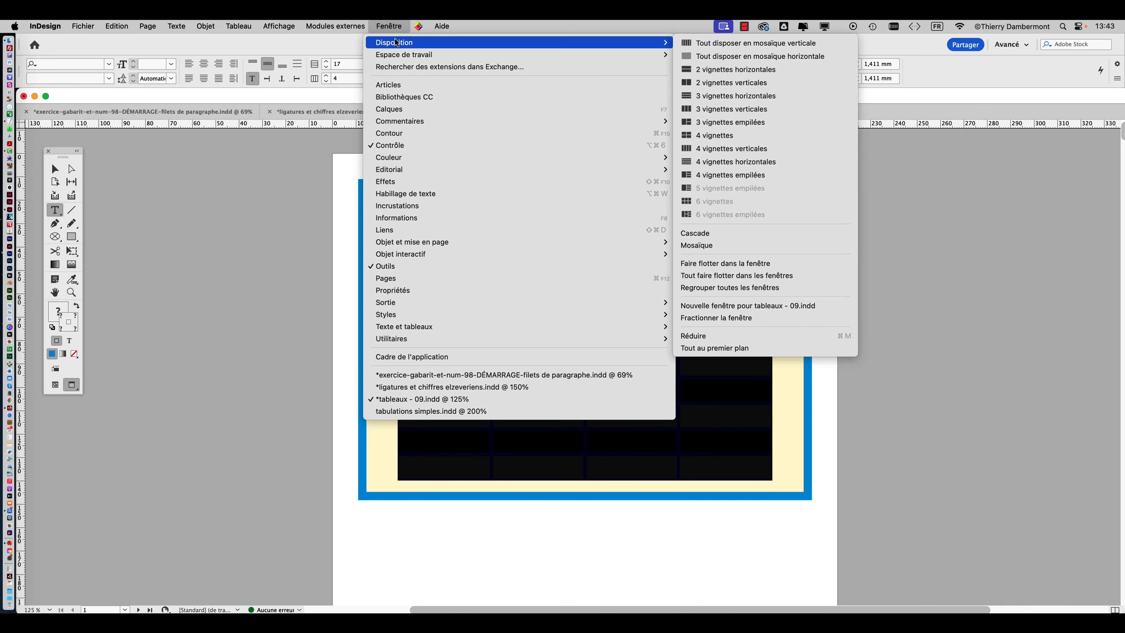
left_click(773, 316)
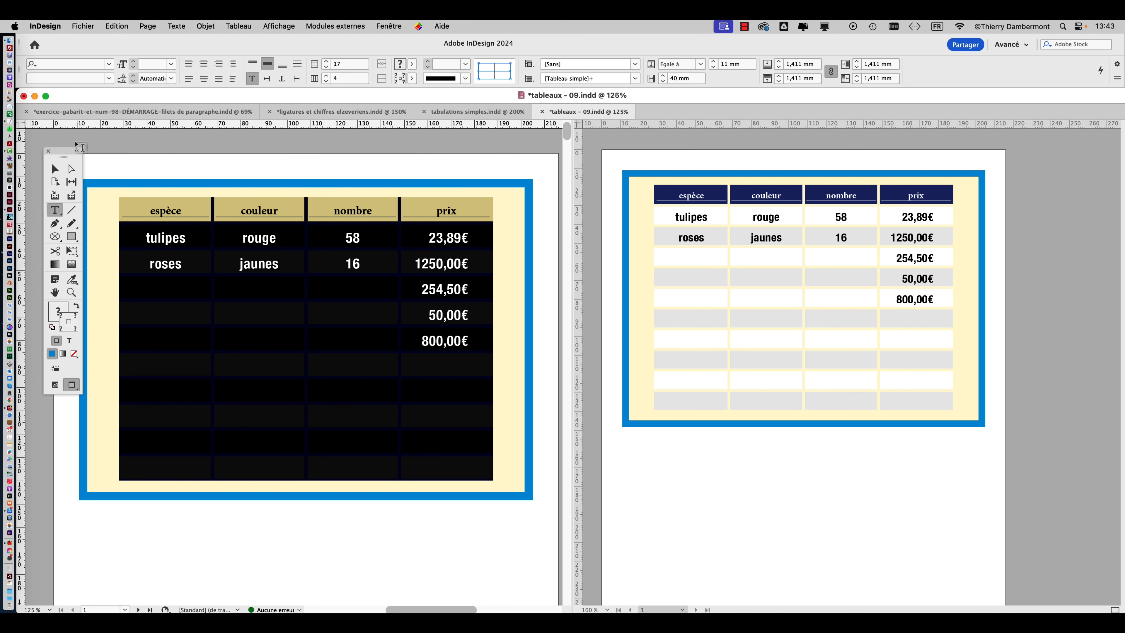
left_click_drag(62, 153, 56, 148)
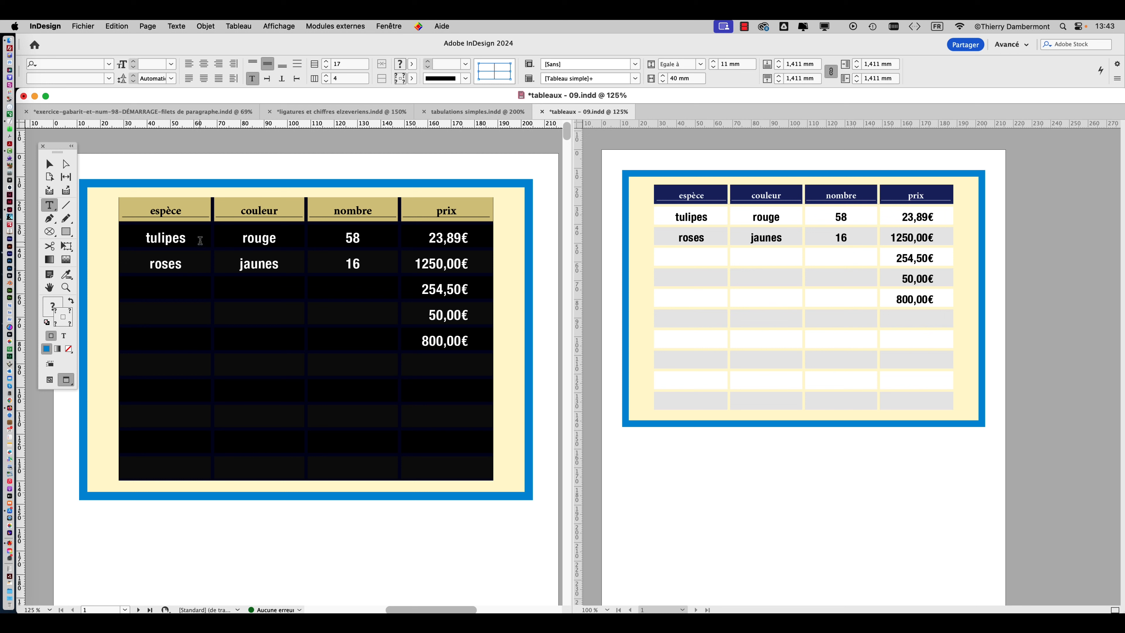
In the table's alternating fills, set the first rows' colour to C=100 M=0 J=0 N=0 with a 20 % tint.
left_click(229, 26)
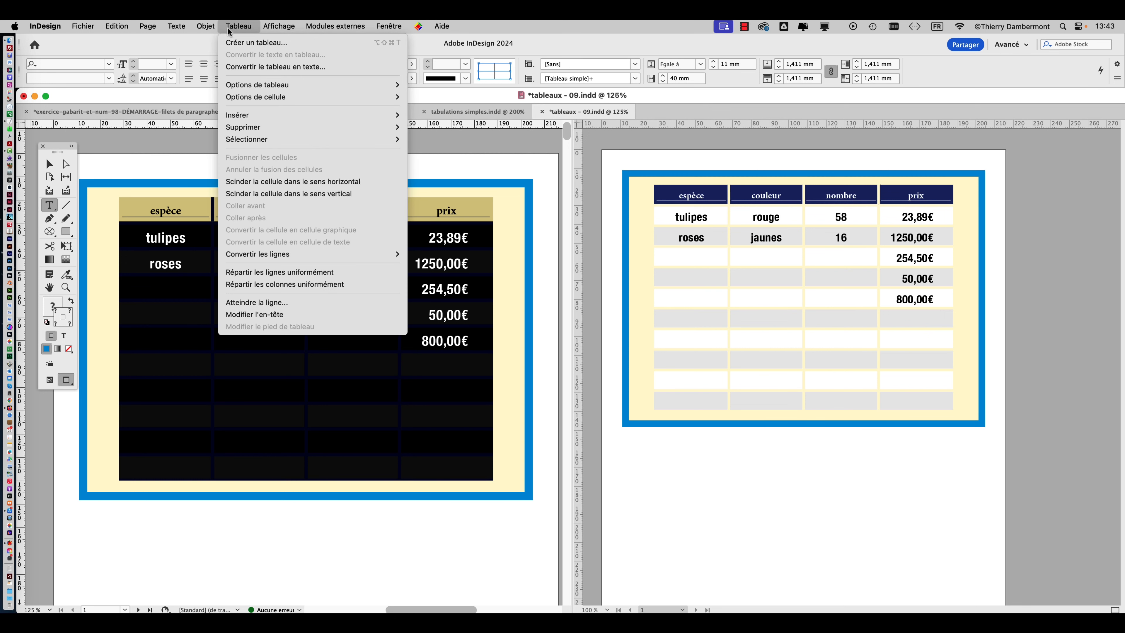
mouse_move(289, 86)
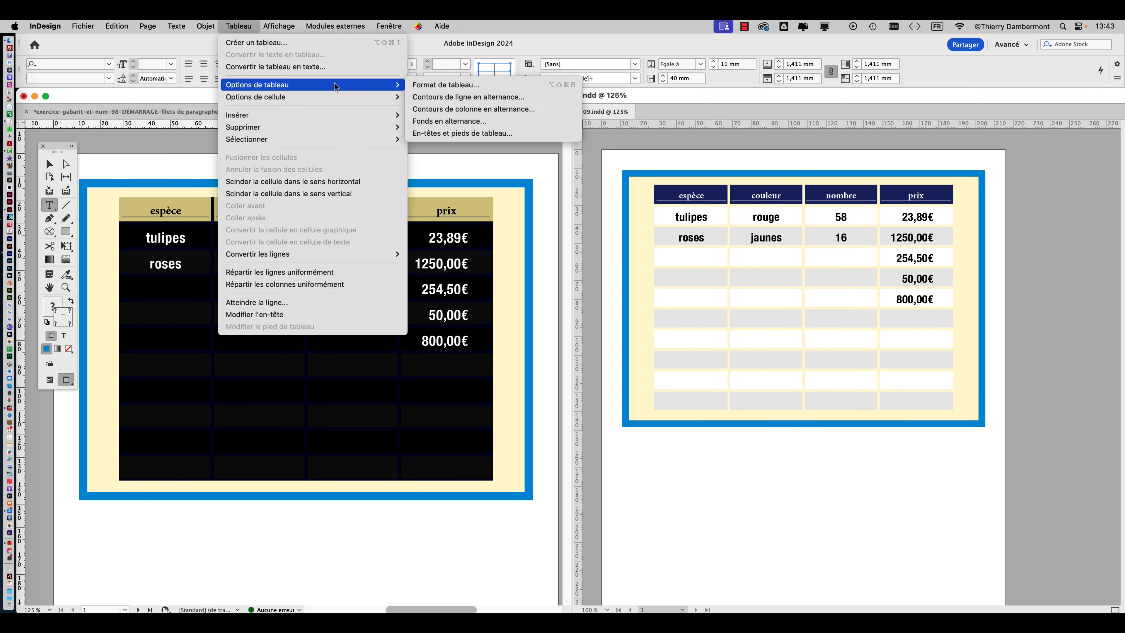
left_click(469, 121)
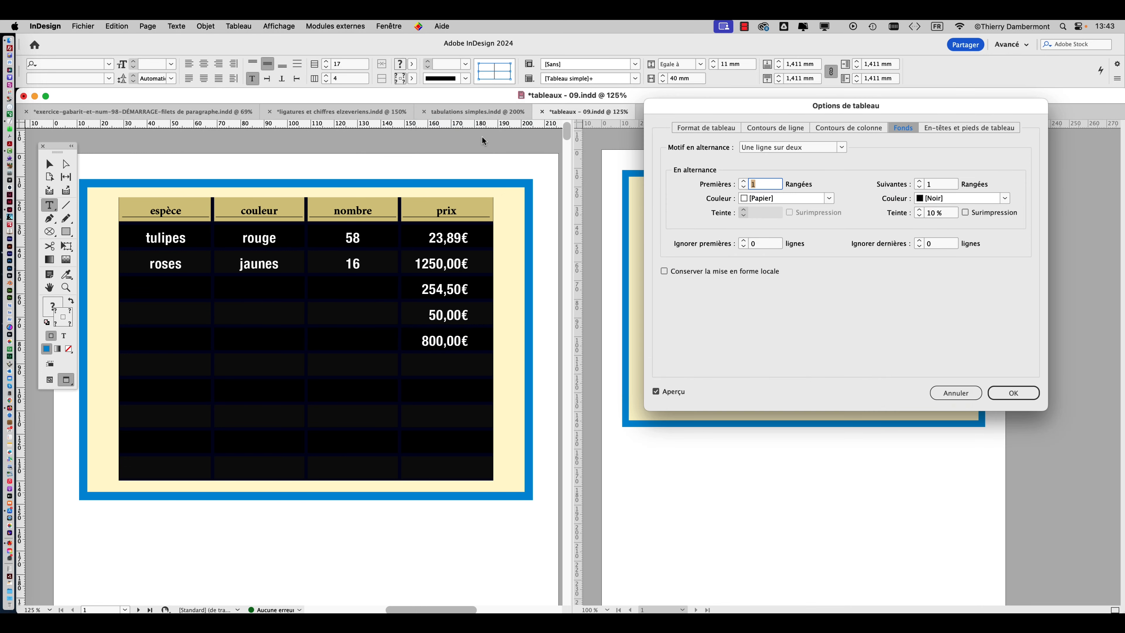
left_click_drag(713, 111, 309, 191)
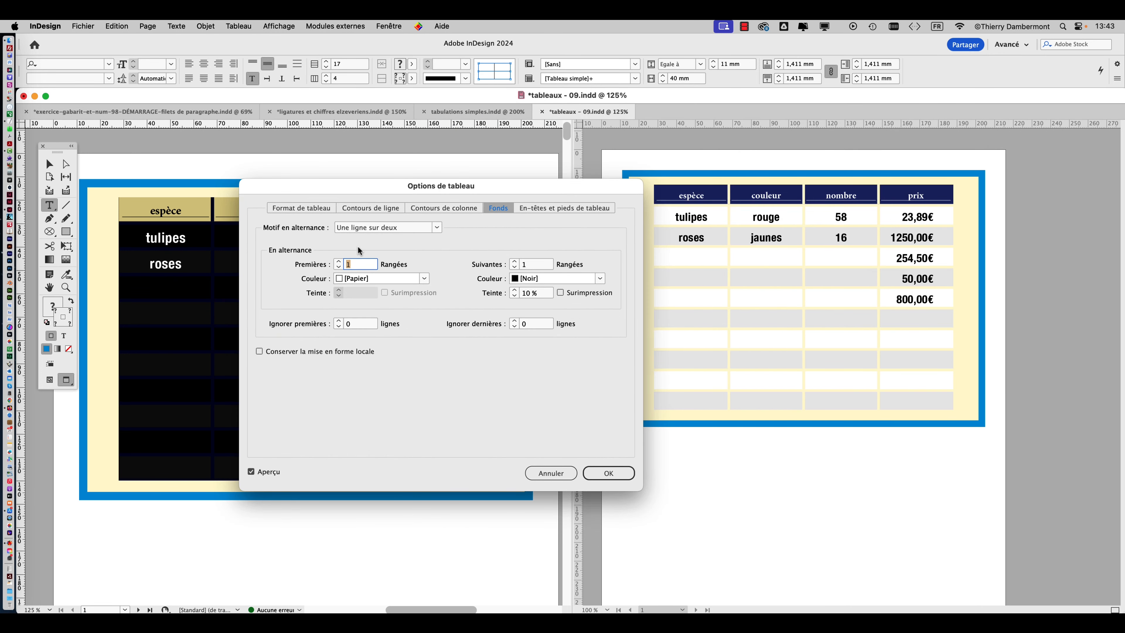
left_click(423, 278)
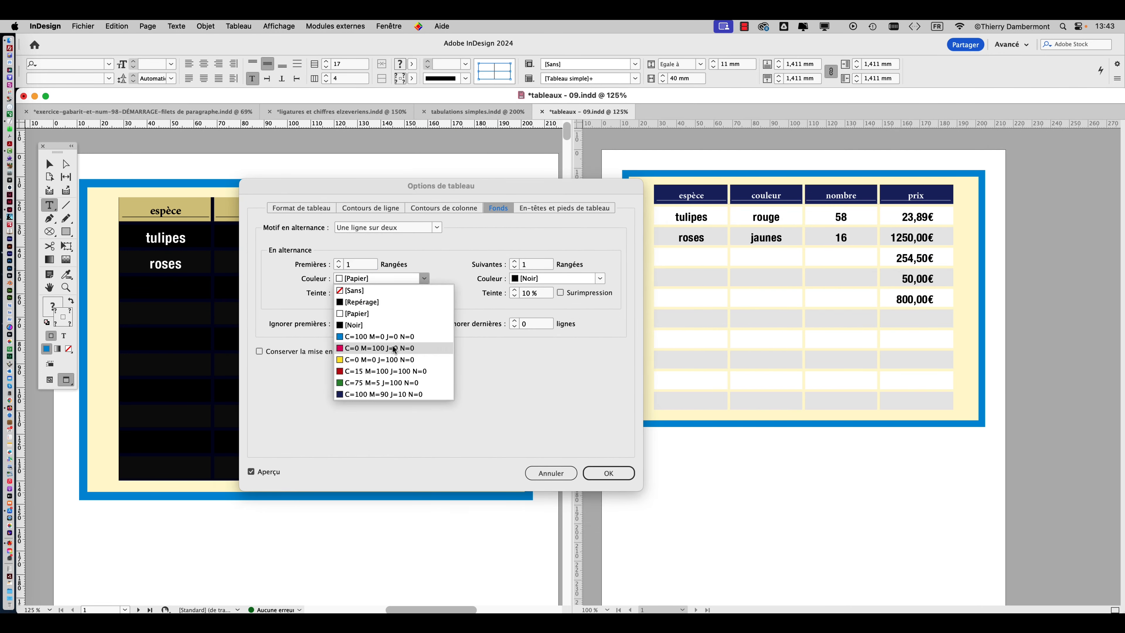
left_click(389, 337)
left_click_drag(401, 196, 700, 427)
left_click(667, 517)
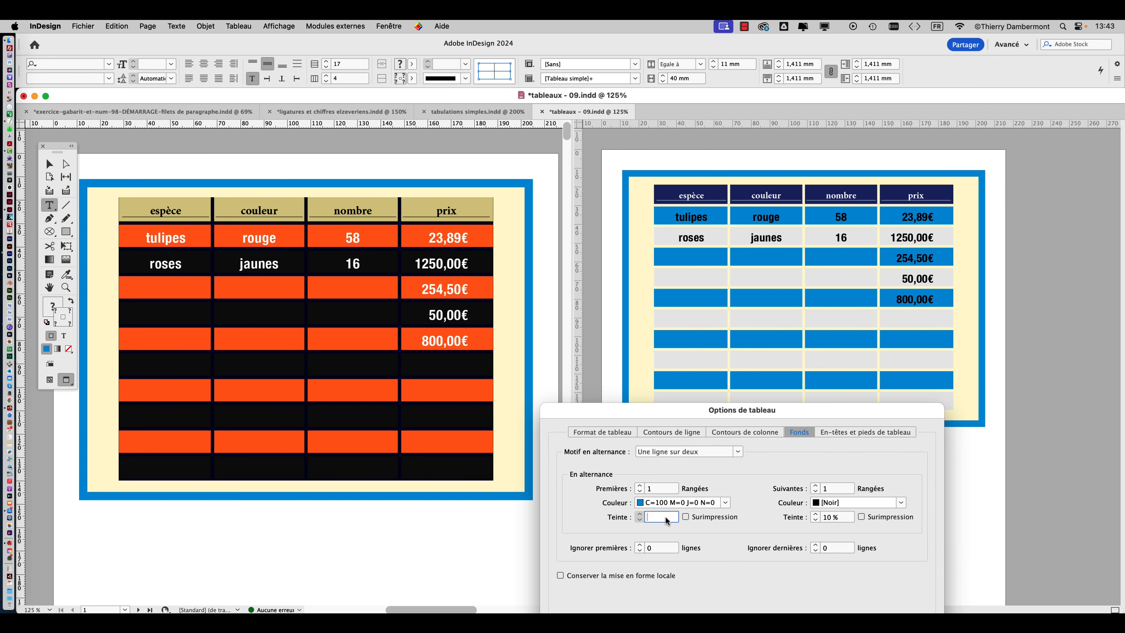
type("20")
key("Tab")
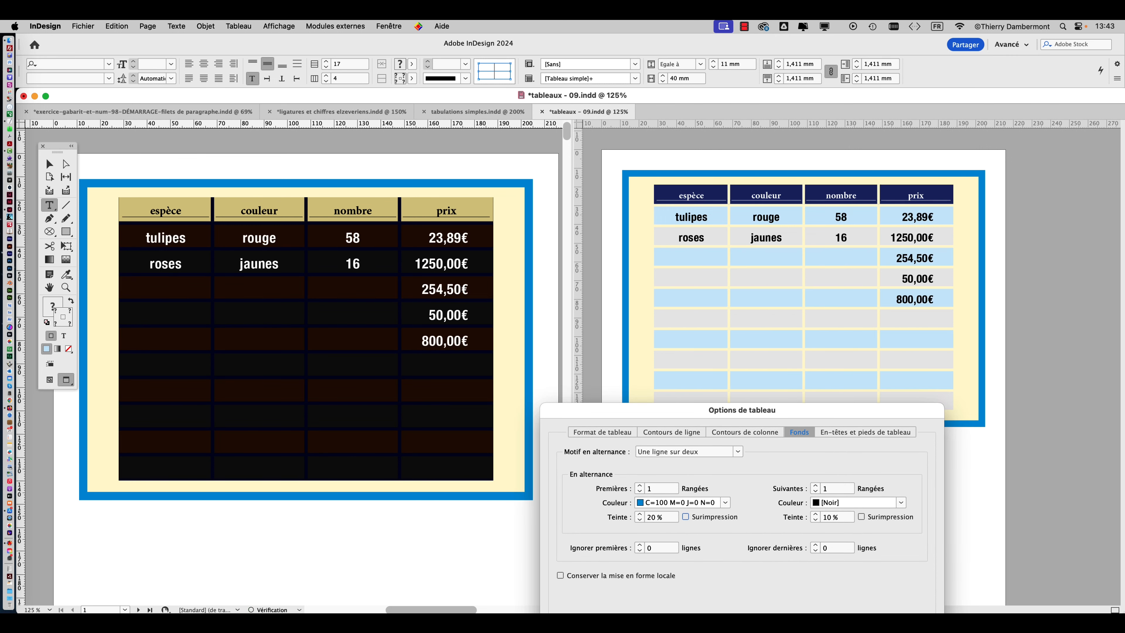
Set the following rows' alternating fill to C=15 M=100 J=100 N=0 with a 30 % tint.
left_click(901, 502)
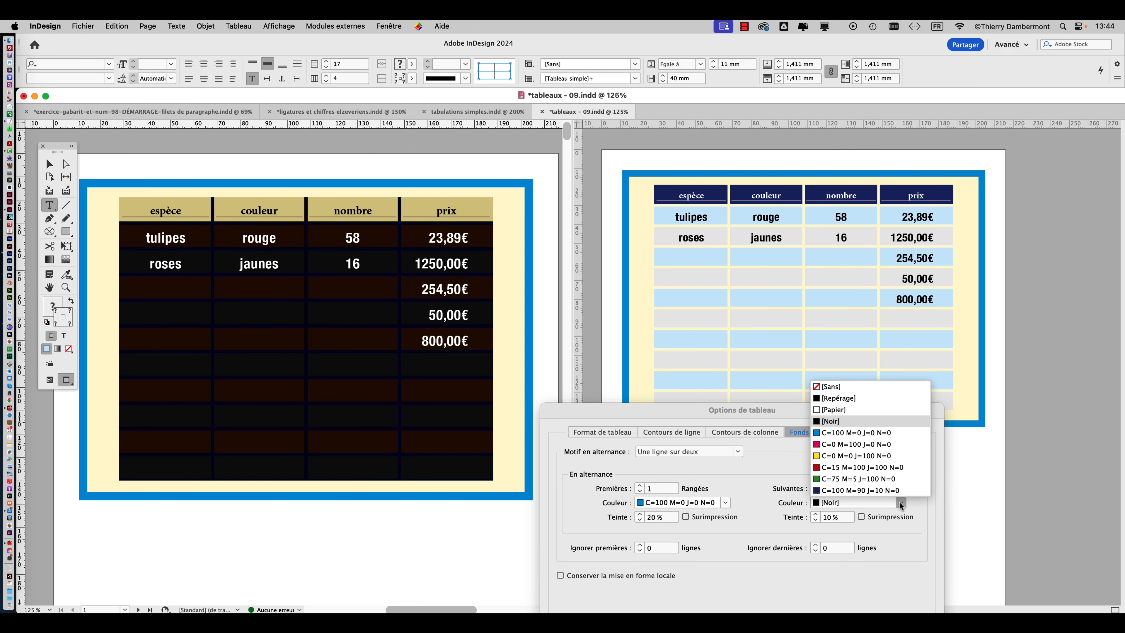
left_click(875, 475)
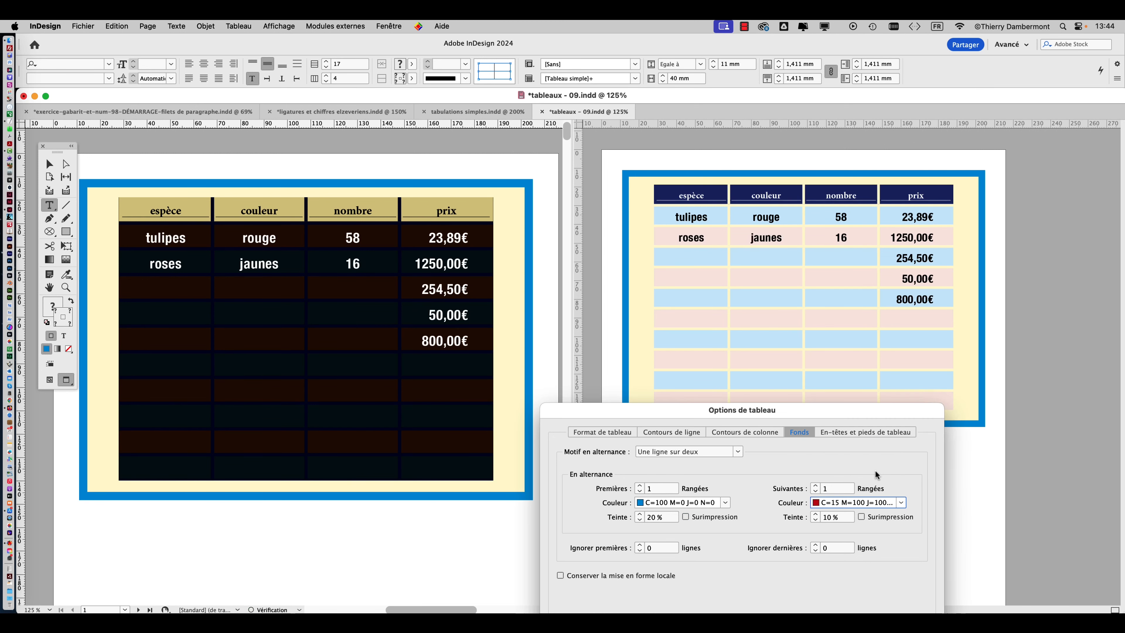
left_click(899, 503)
left_click(924, 507)
left_click(834, 521)
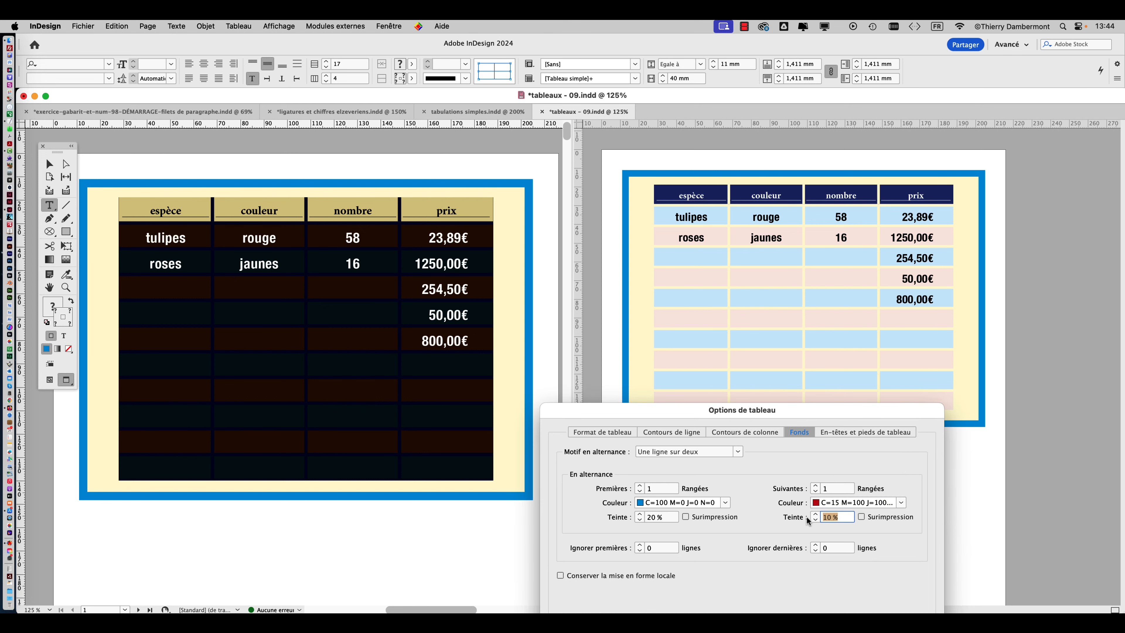
type("30")
key("Tab")
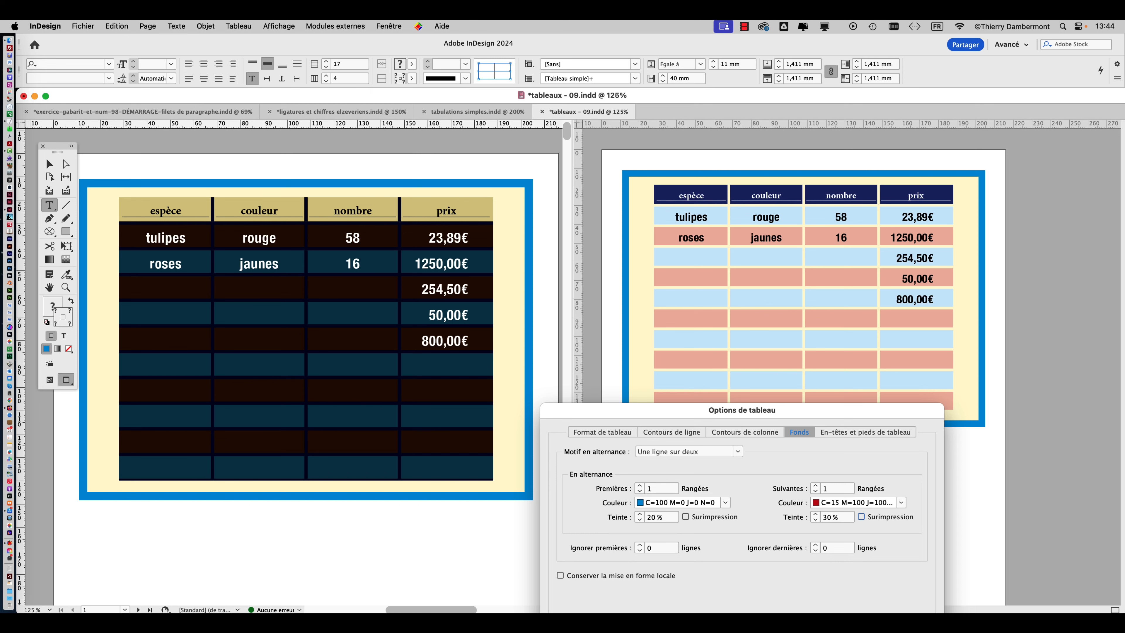
Set the following rows' alternating fill to C=100 M=0 J=0 N=0 with a 50 % tint.
left_click(835, 504)
left_click(839, 433)
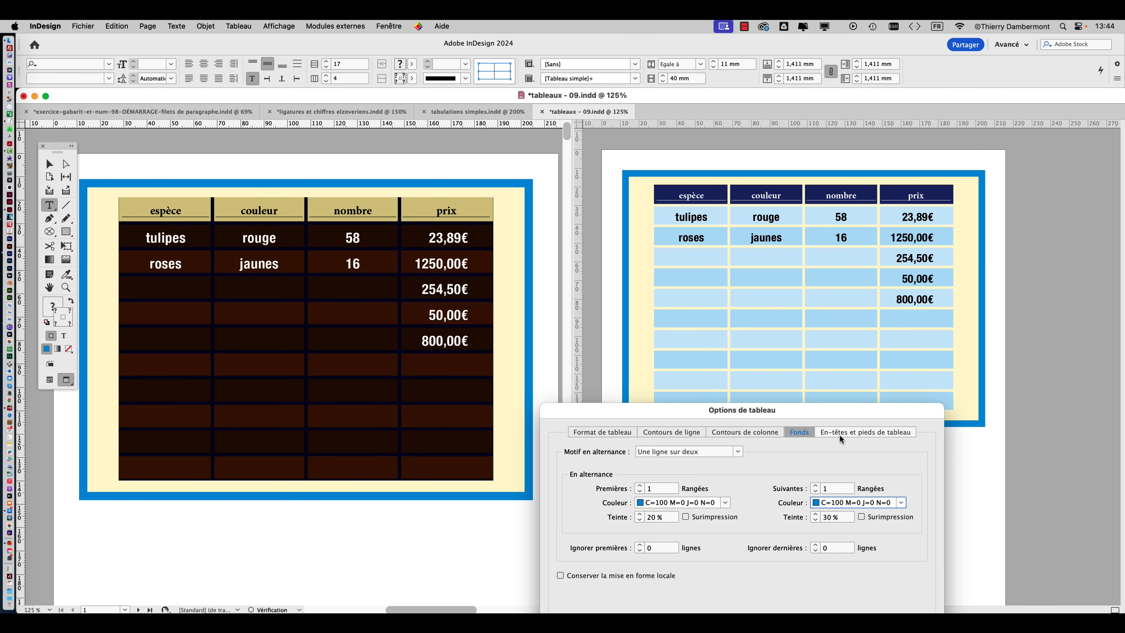
left_click_drag(846, 517, 807, 519)
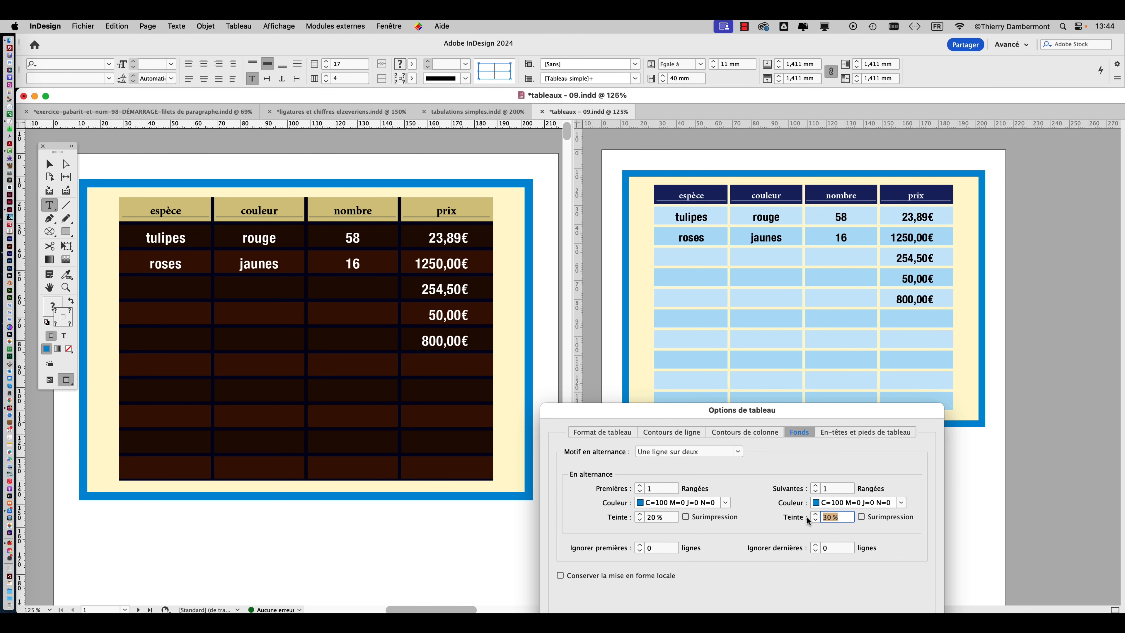
type("50")
key("Tab")
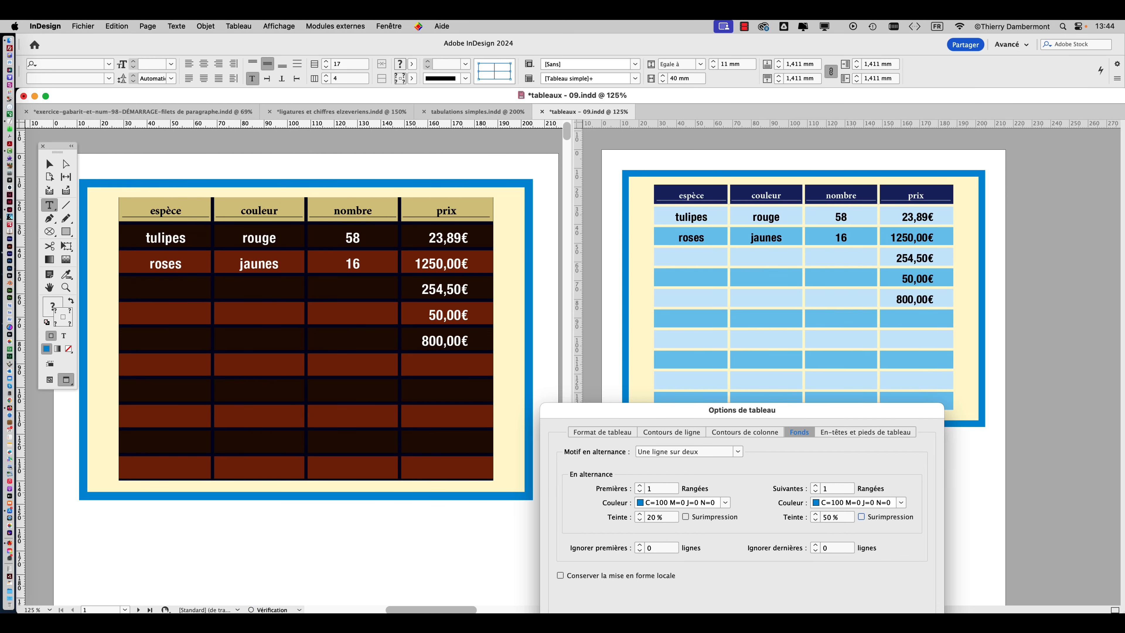
Lower the following rows' alternating tint first to 40 % and finally to 30 %.
left_click_drag(840, 519, 817, 518)
type("40")
key("Tab")
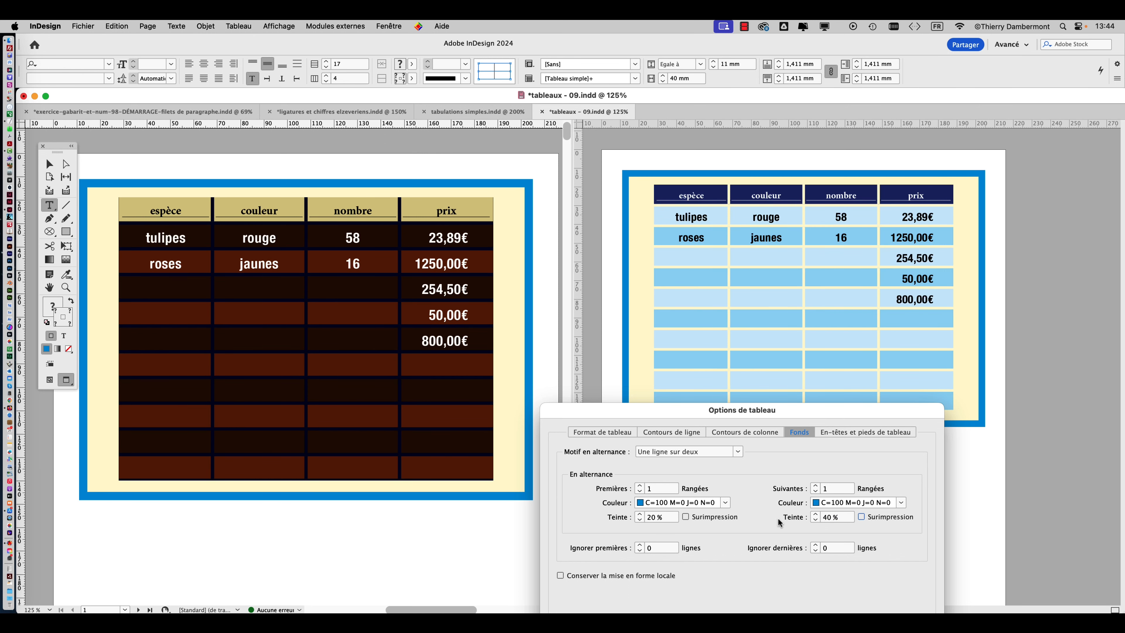
left_click_drag(837, 518, 799, 518)
type("30")
key("Tab")
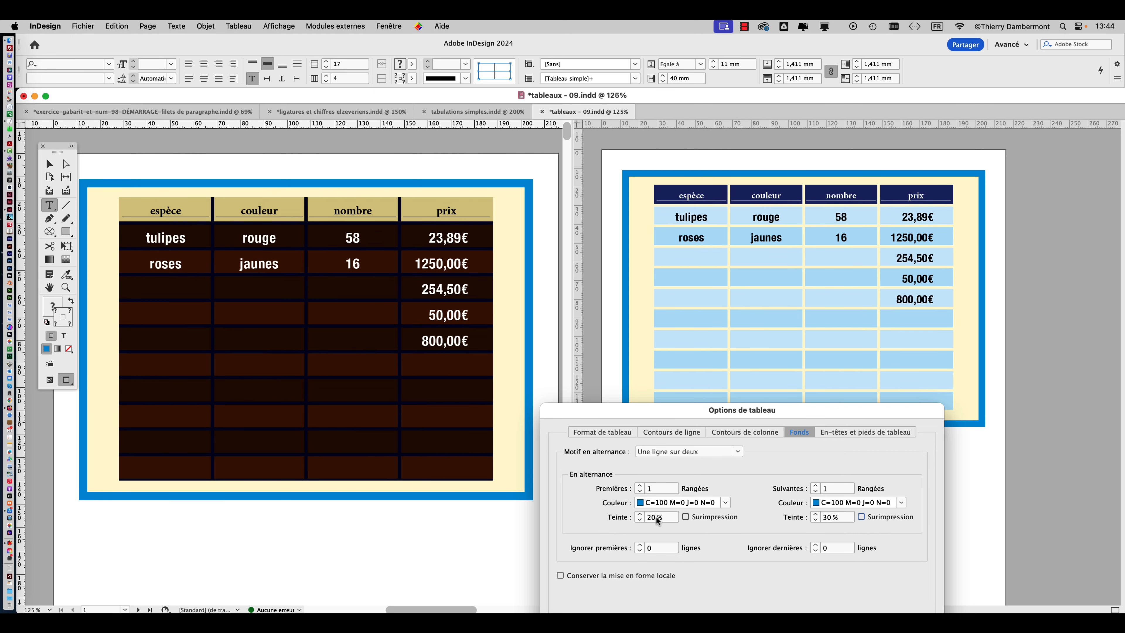
Set the first rows' alternating tint to 15 %, apply the table options and deselect the table.
left_click_drag(662, 518, 640, 518)
type("15")
key("Tab")
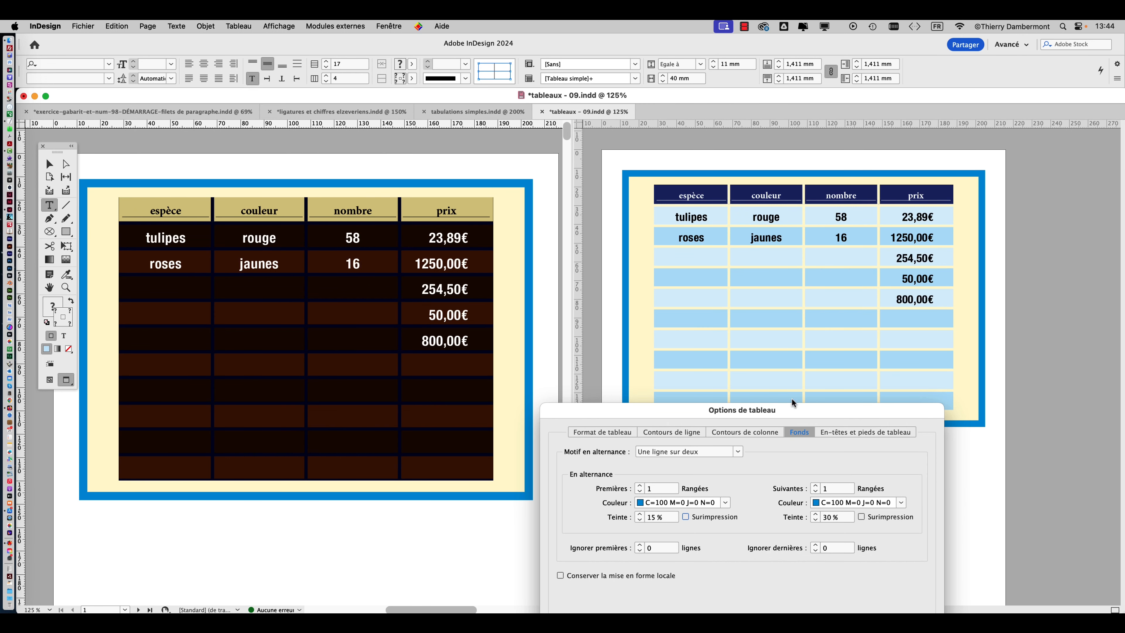
left_click_drag(781, 359, 694, 132)
left_click(826, 418)
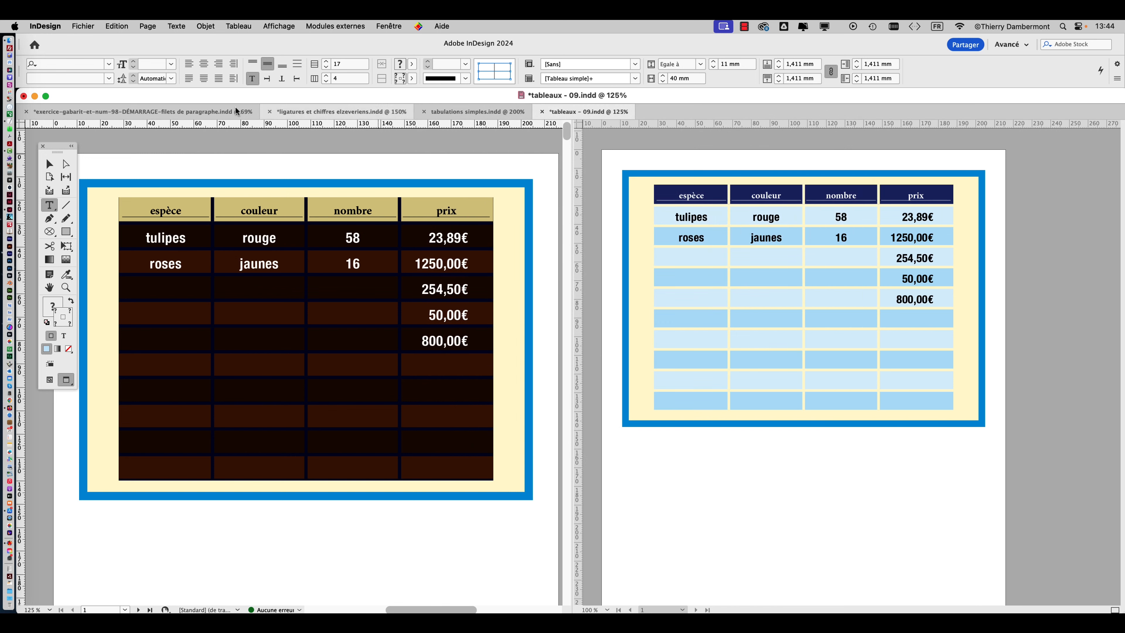
key("Escape")
left_click(238, 164)
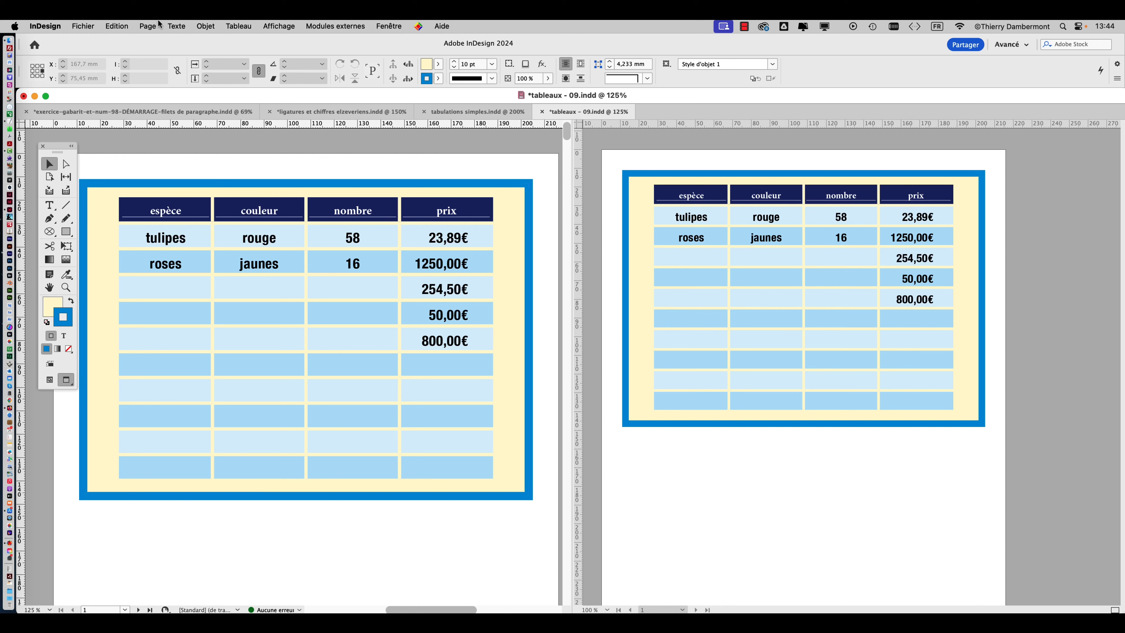
Save the document as a new version named tableaux - 10.indd in the VENDREDI folder.
left_click(83, 26)
left_click(141, 128)
left_click(634, 105)
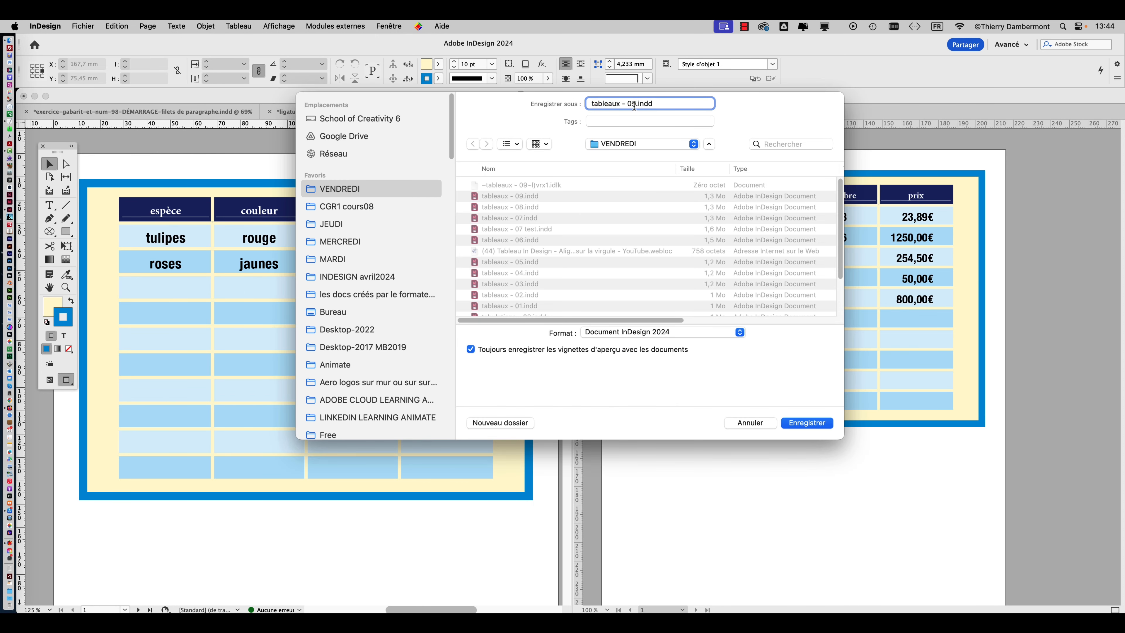
key("BackSpace")
key("BackSpace")
type("1")
left_click(806, 423)
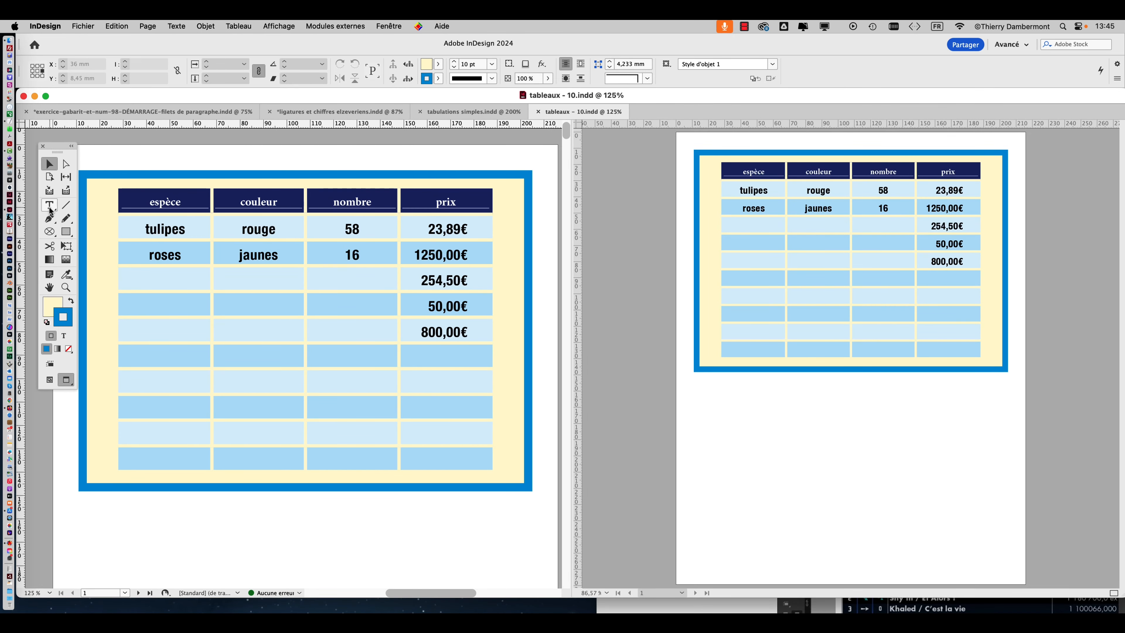
Select the whole table in the larger view with the Type tool.
left_click(49, 205)
left_click(117, 187)
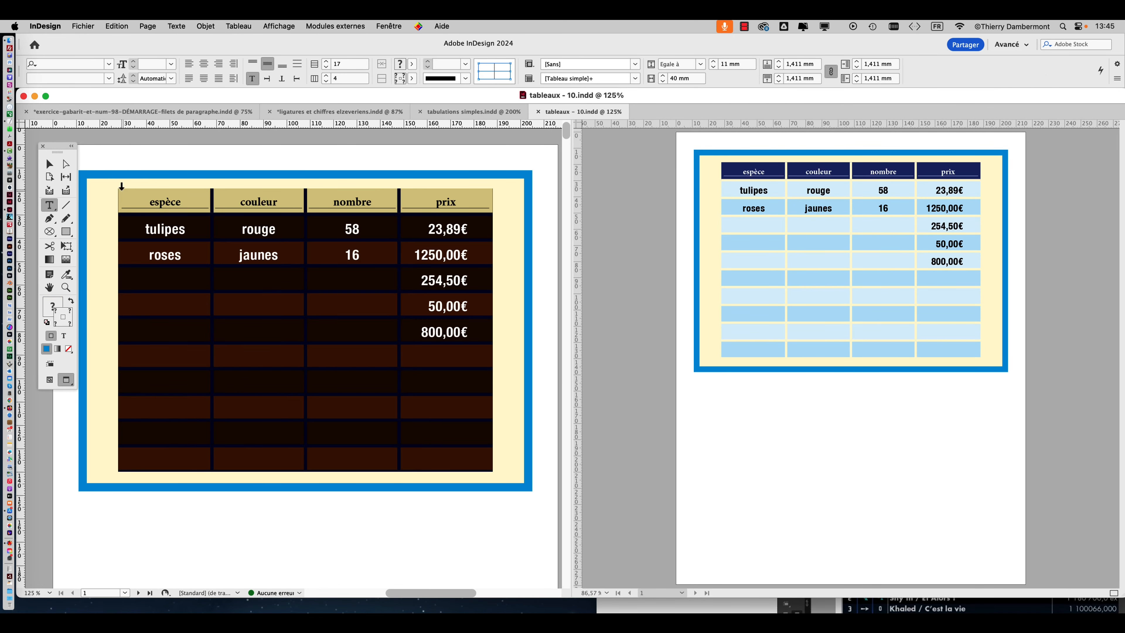
left_click(238, 26)
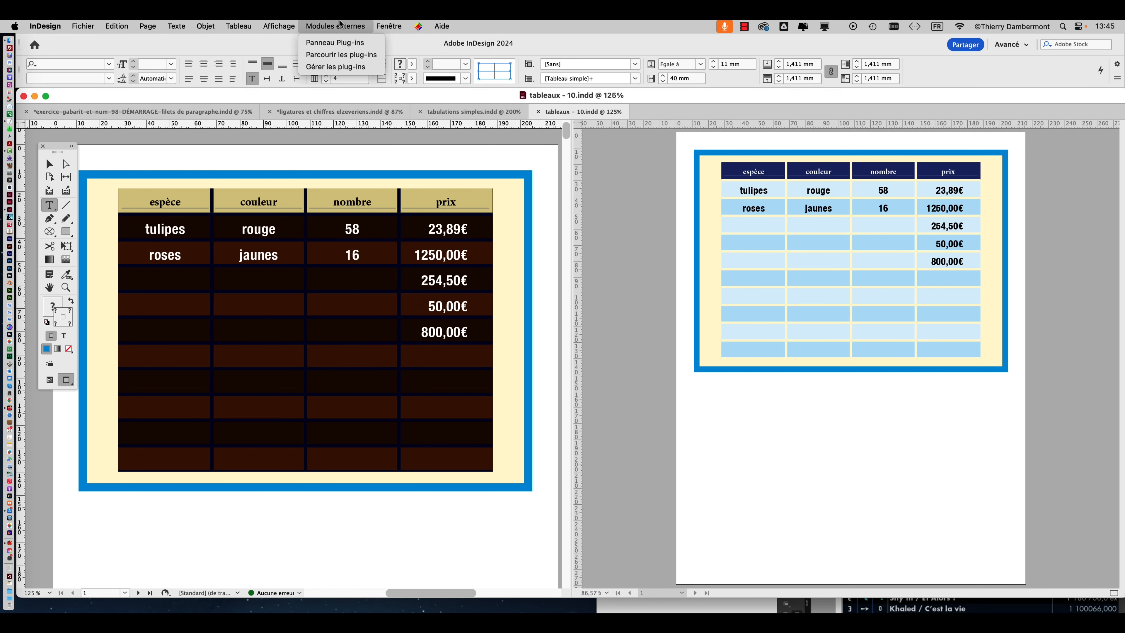
Display the table styles (Styles de tableau) and enlarge their floating palette considerably.
mouse_move(388, 25)
mouse_move(437, 314)
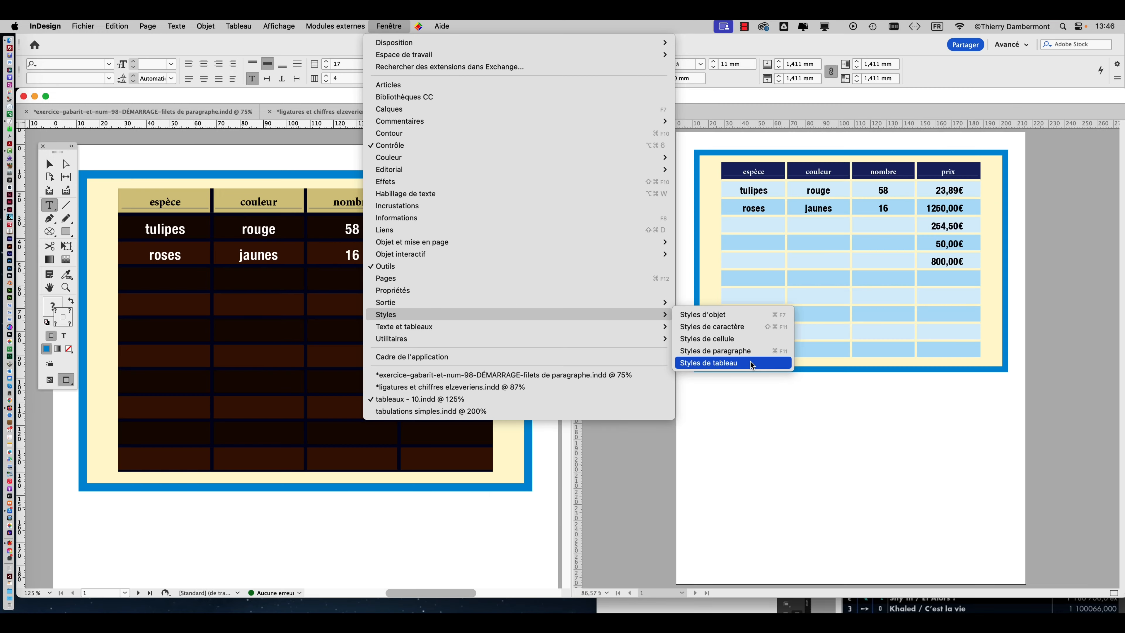
left_click(749, 362)
left_click(389, 26)
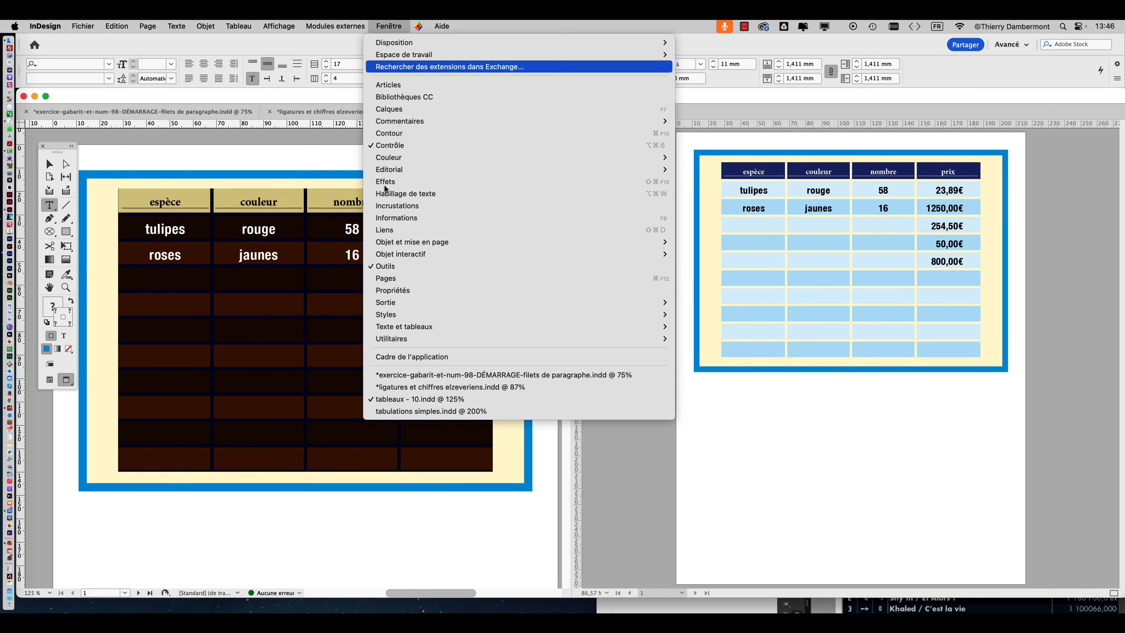
mouse_move(543, 314)
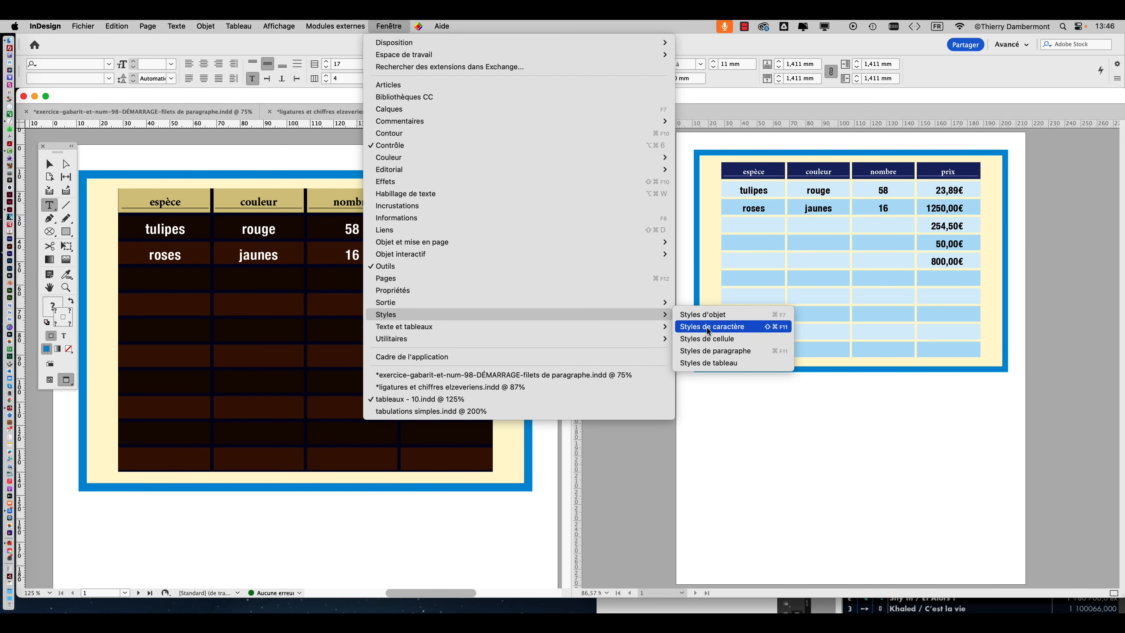
left_click(734, 363)
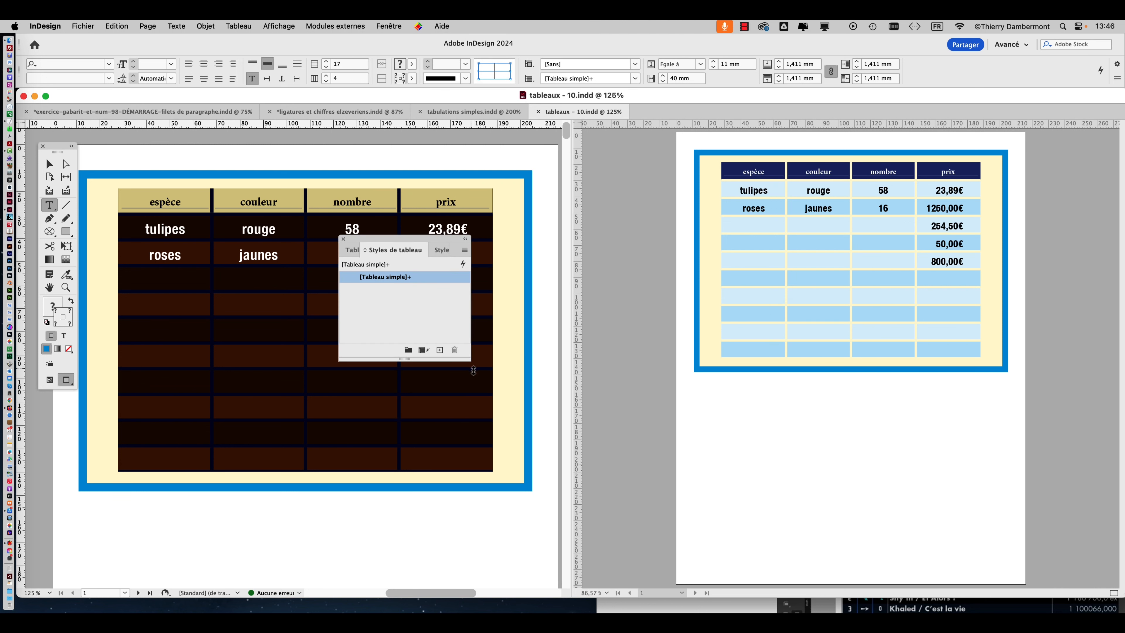
left_click_drag(470, 361, 945, 459)
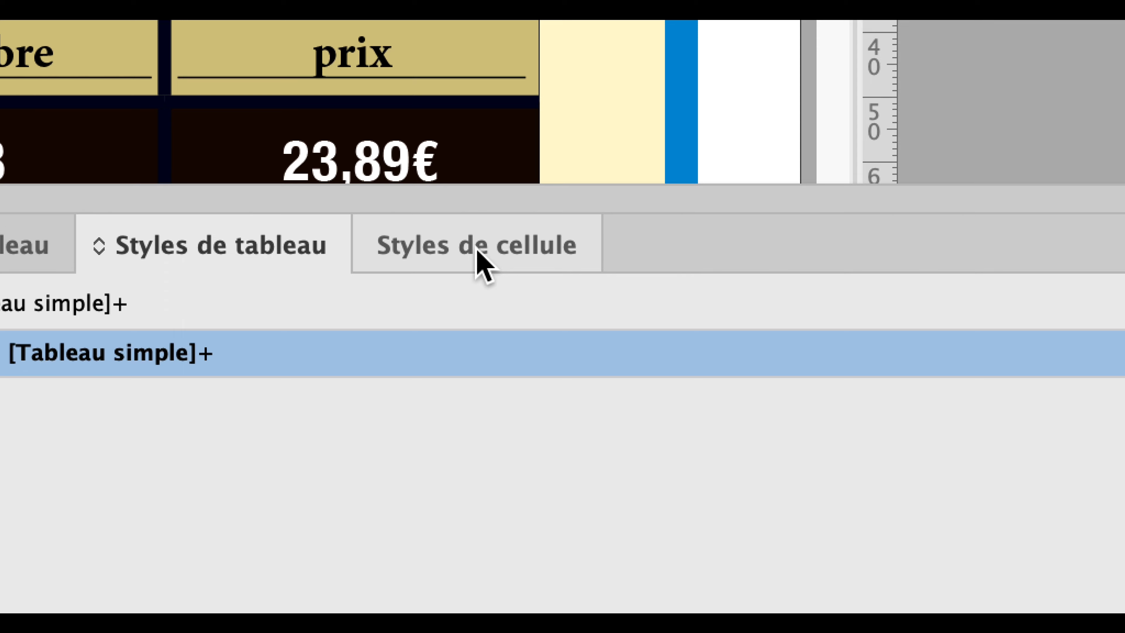
Show the list of cell styles (Styles de cellule) in the enlarged palette.
left_click(478, 252)
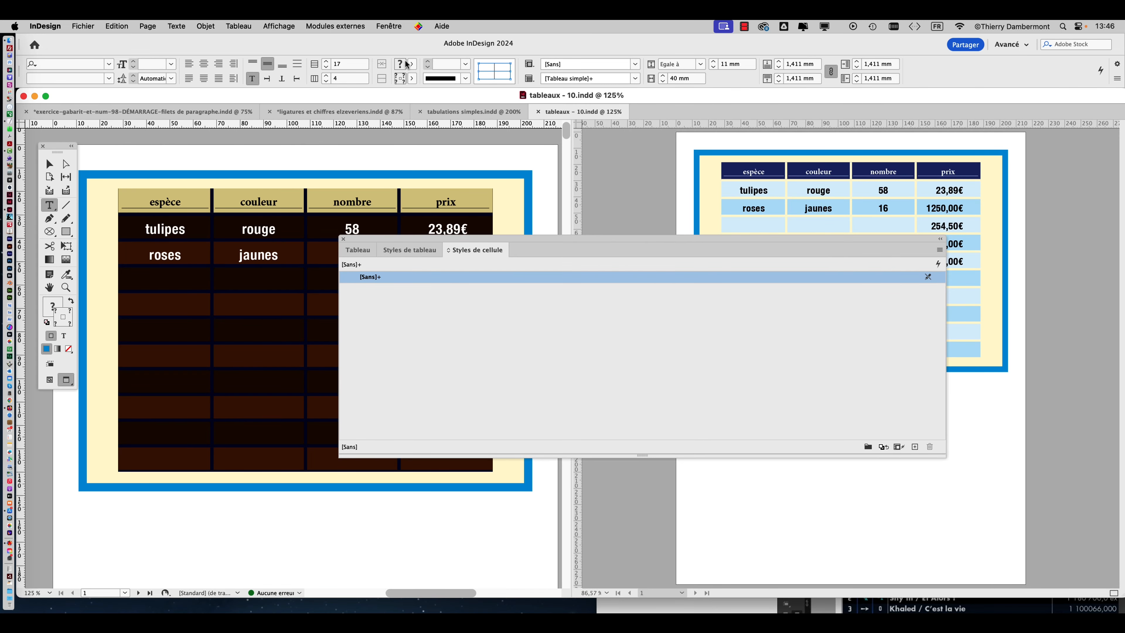
left_click(385, 26)
mouse_move(558, 316)
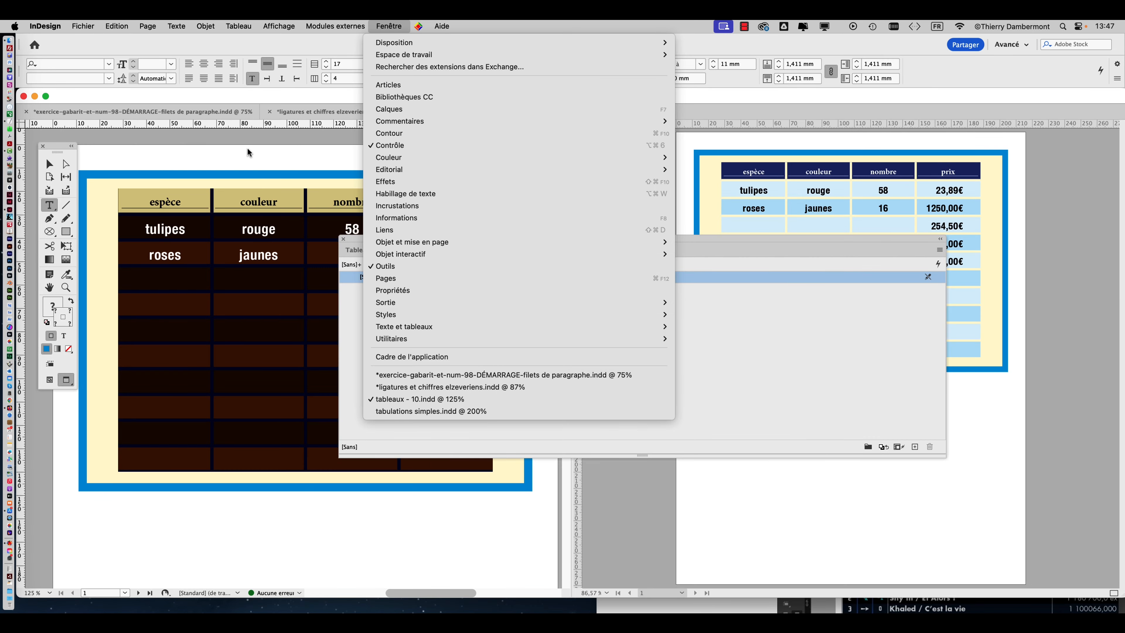
left_click(257, 143)
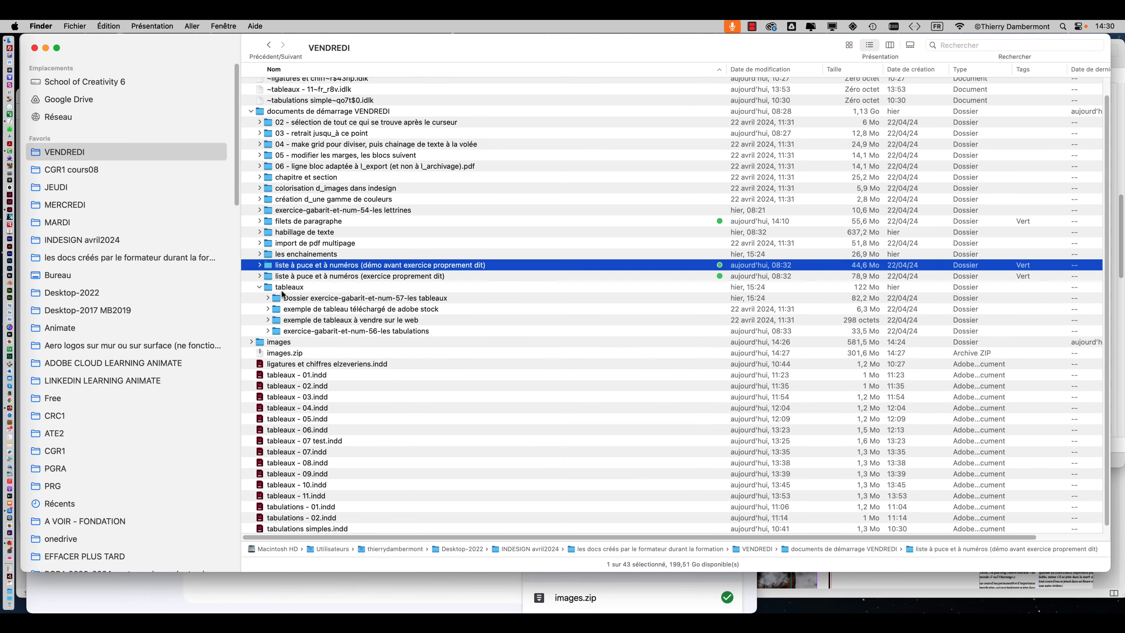
In Finder, open the 10 Amazing Table Styles web shortcut from "exemple de tableaux à vendre sur le web" in the tableaux folder.
left_click(316, 288)
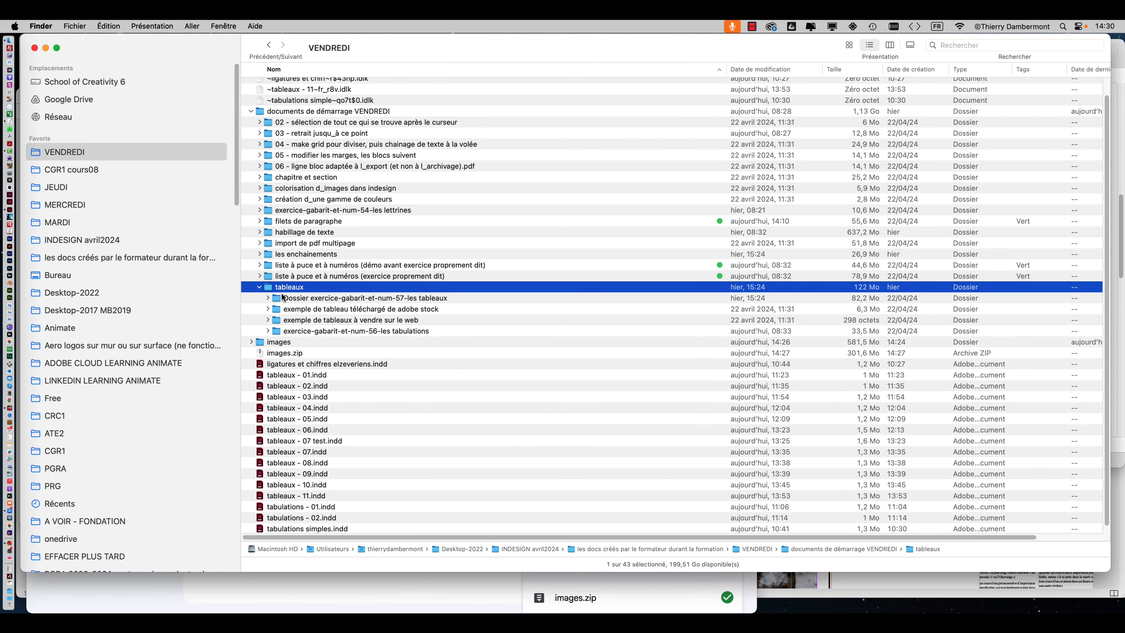
double_click(316, 289)
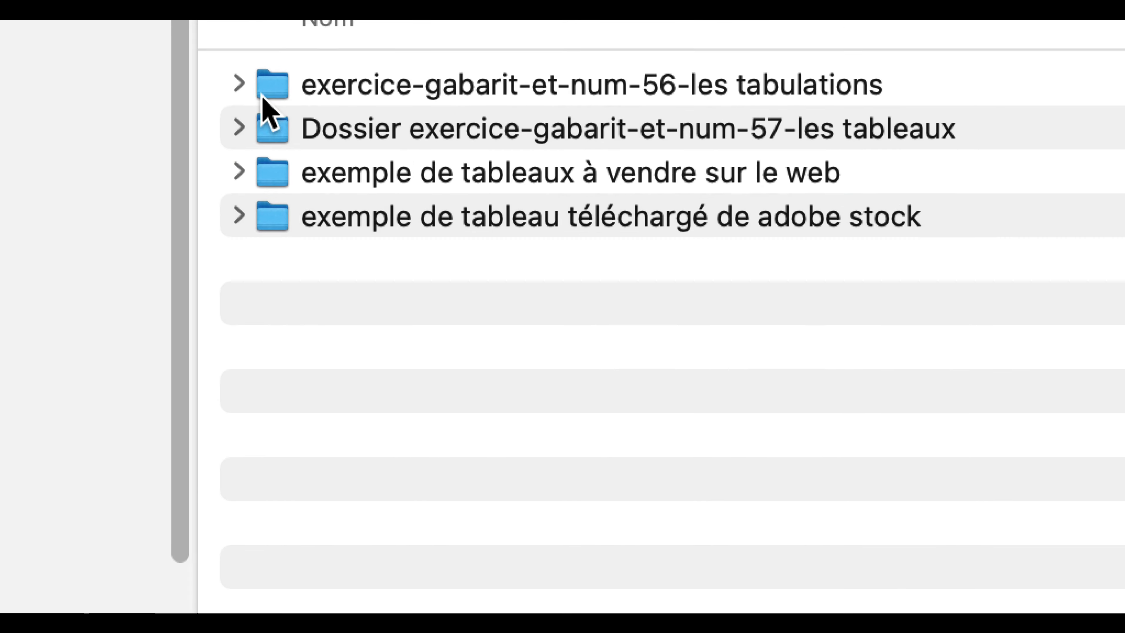
left_click(257, 95)
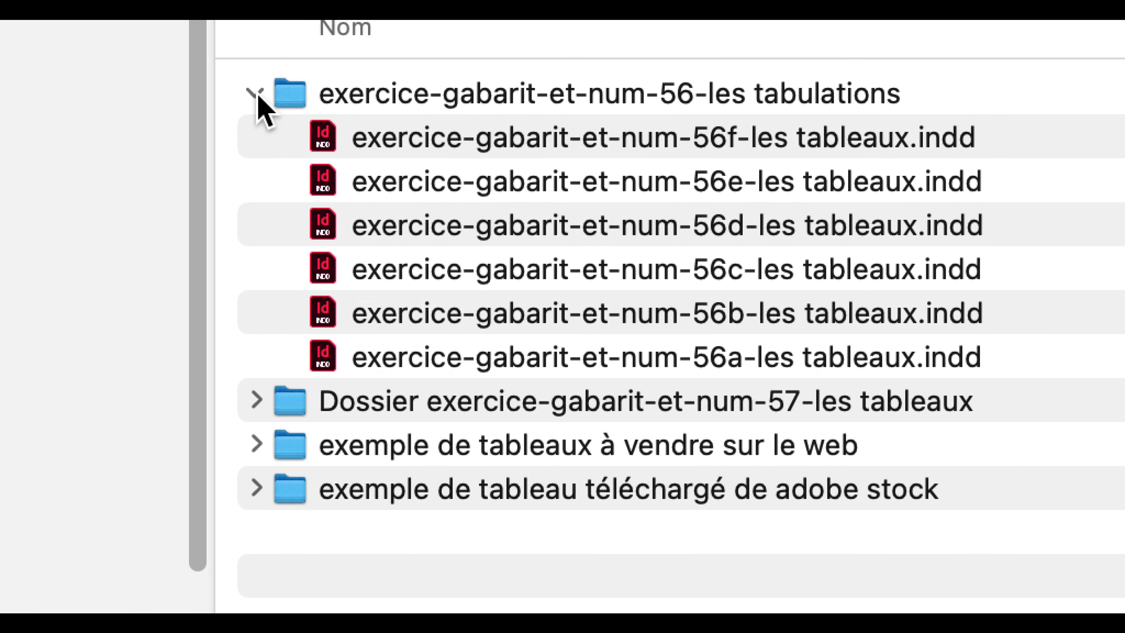
left_click(257, 95)
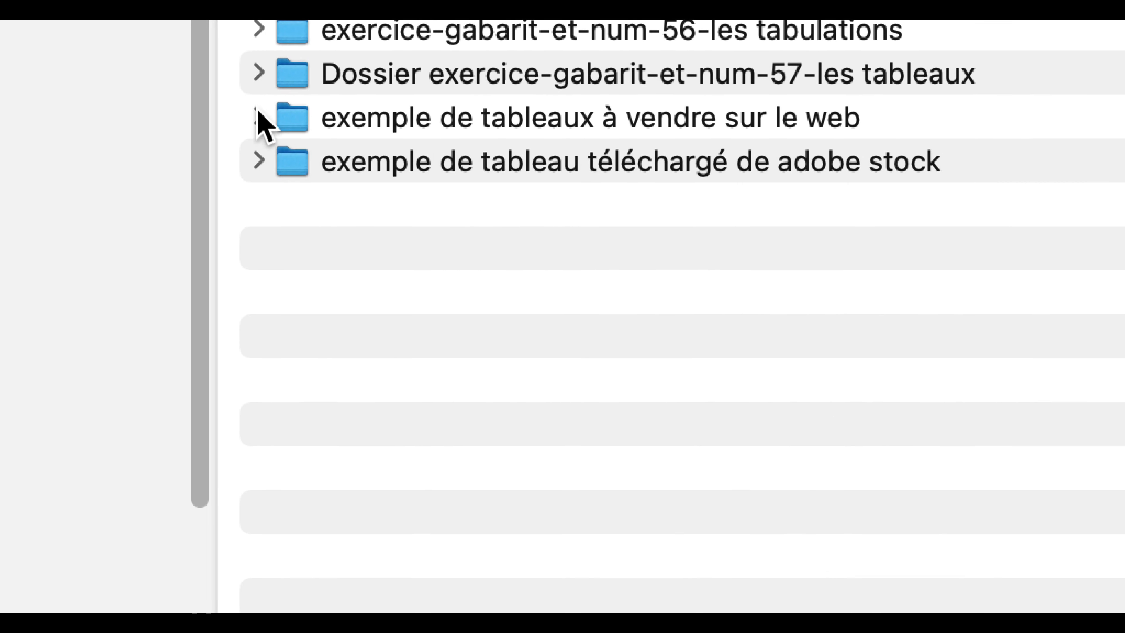
left_click(257, 165)
left_click(425, 173)
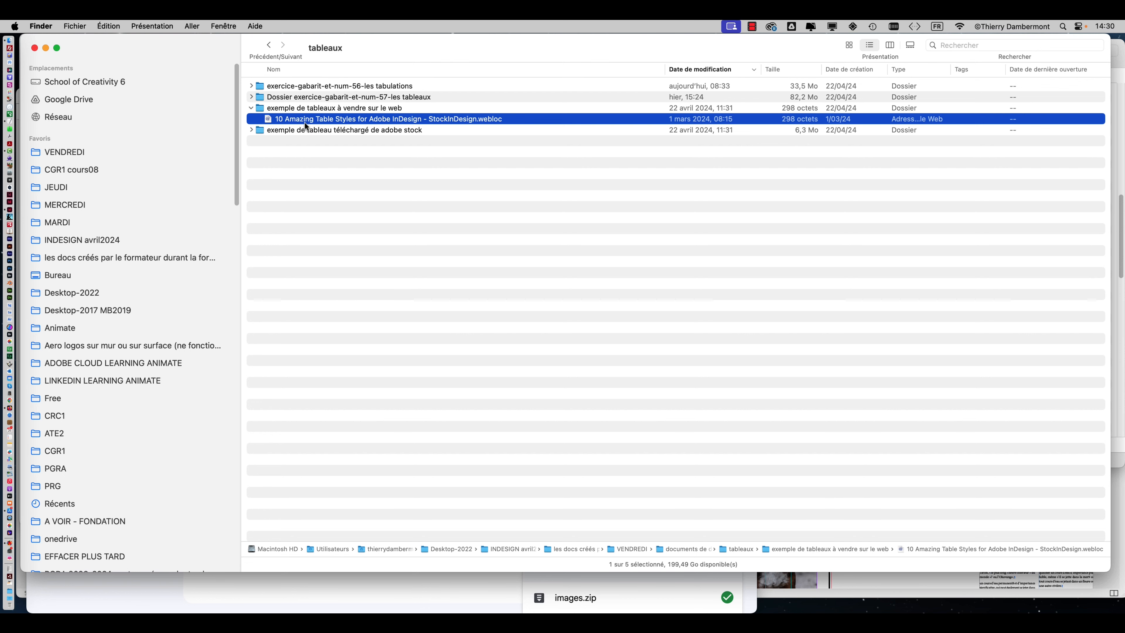
double_click(305, 122)
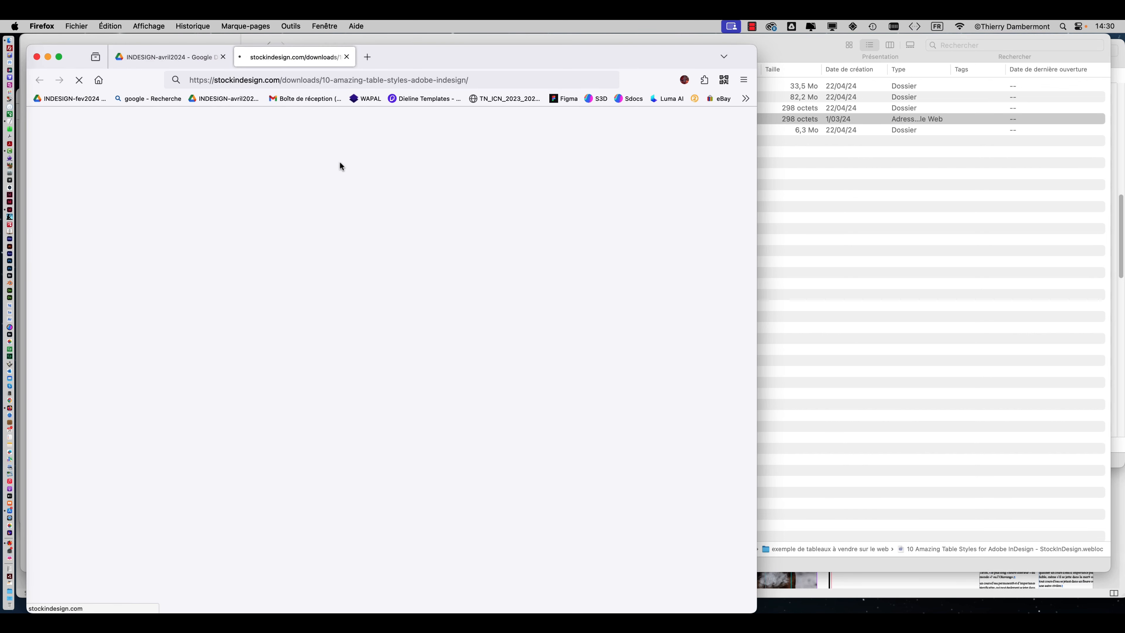
Widen the browser window and examine the 10 Amazing Table Styles page from its preview images down to the file information.
left_click_drag(750, 610, 1076, 597)
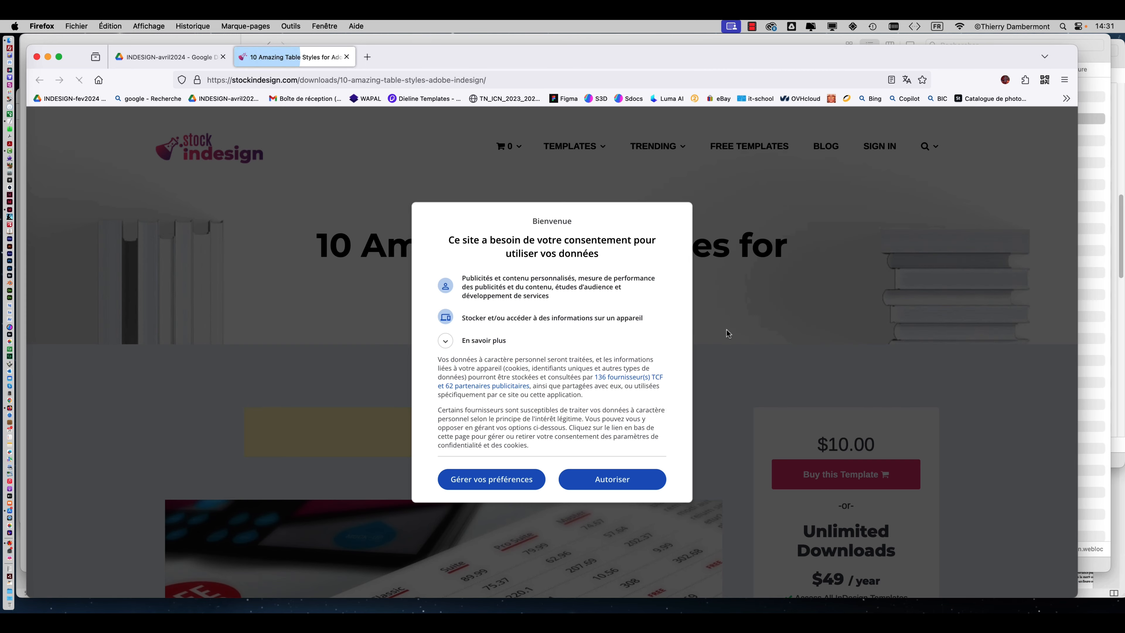
left_click(615, 479)
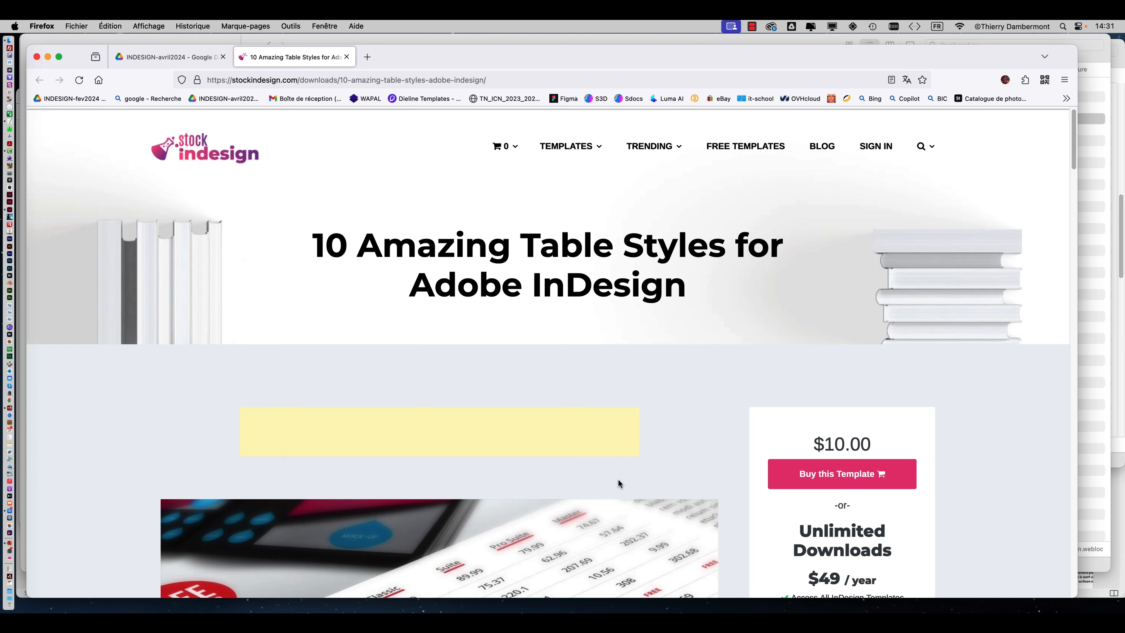
scroll(656, 411, "down", 3)
scroll(656, 414, "down", 3)
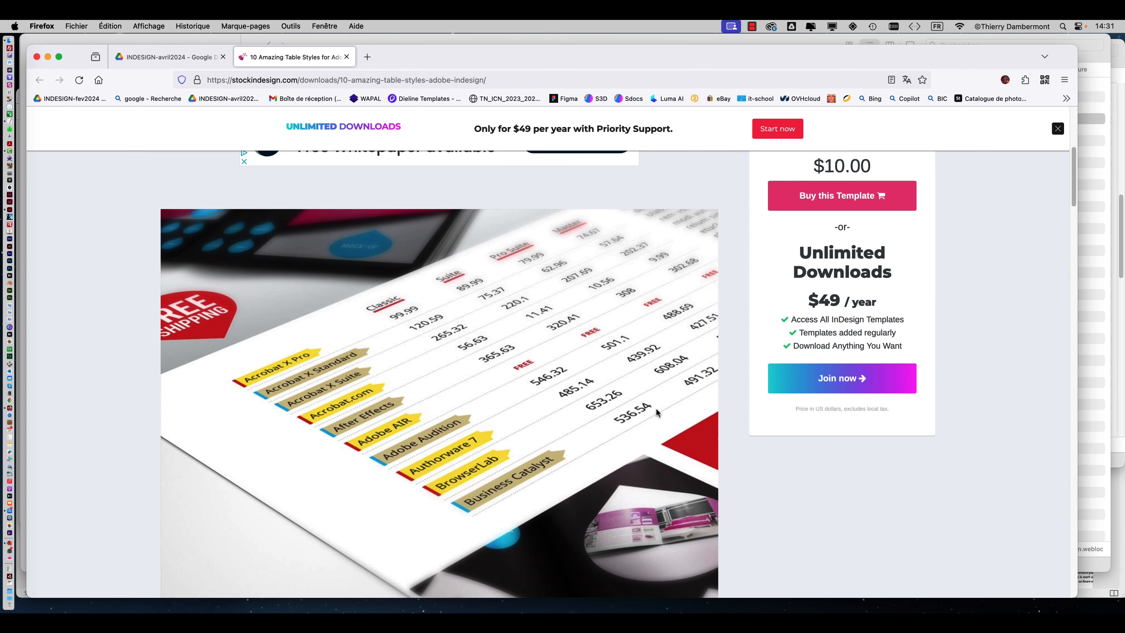
scroll(676, 371, "down", 1)
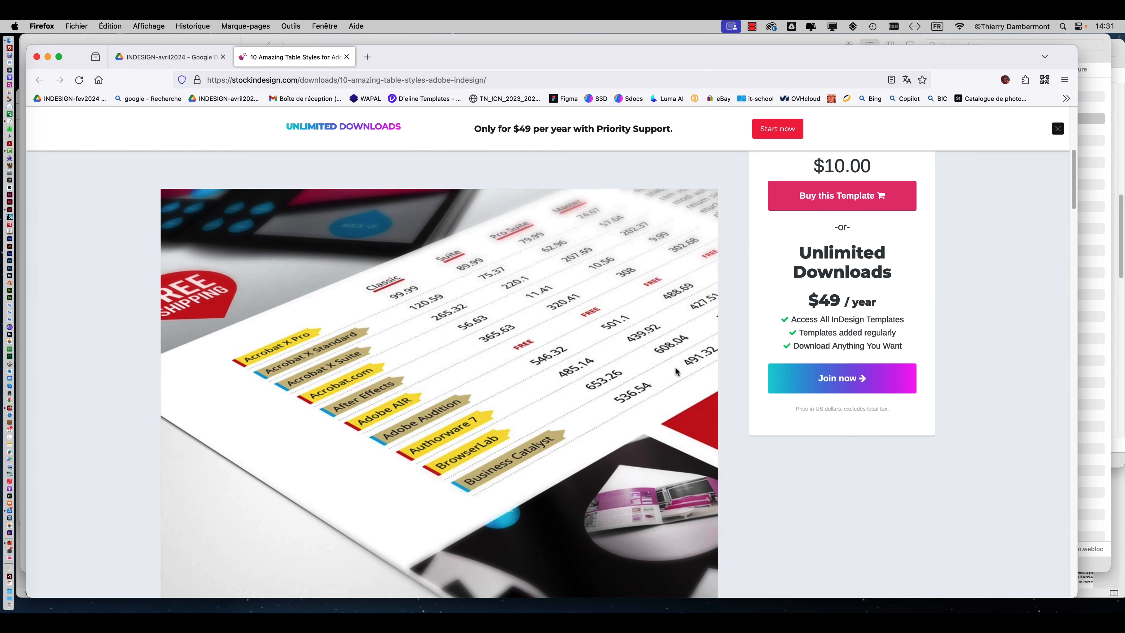
scroll(675, 370, "down", 5)
scroll(675, 370, "up", 8)
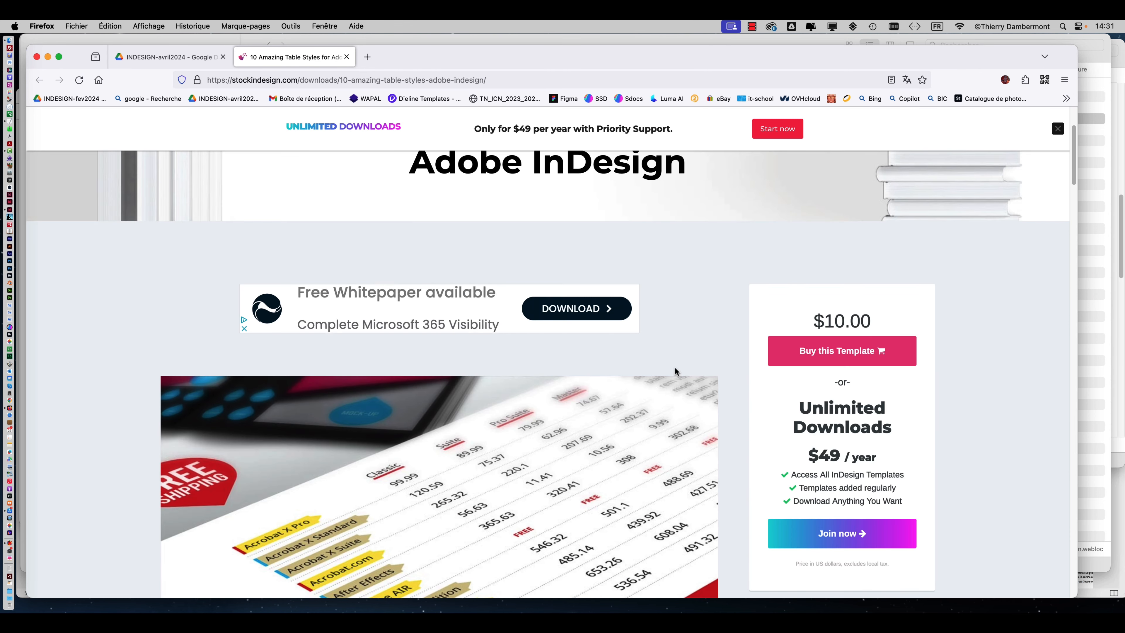
scroll(674, 369, "down", 2)
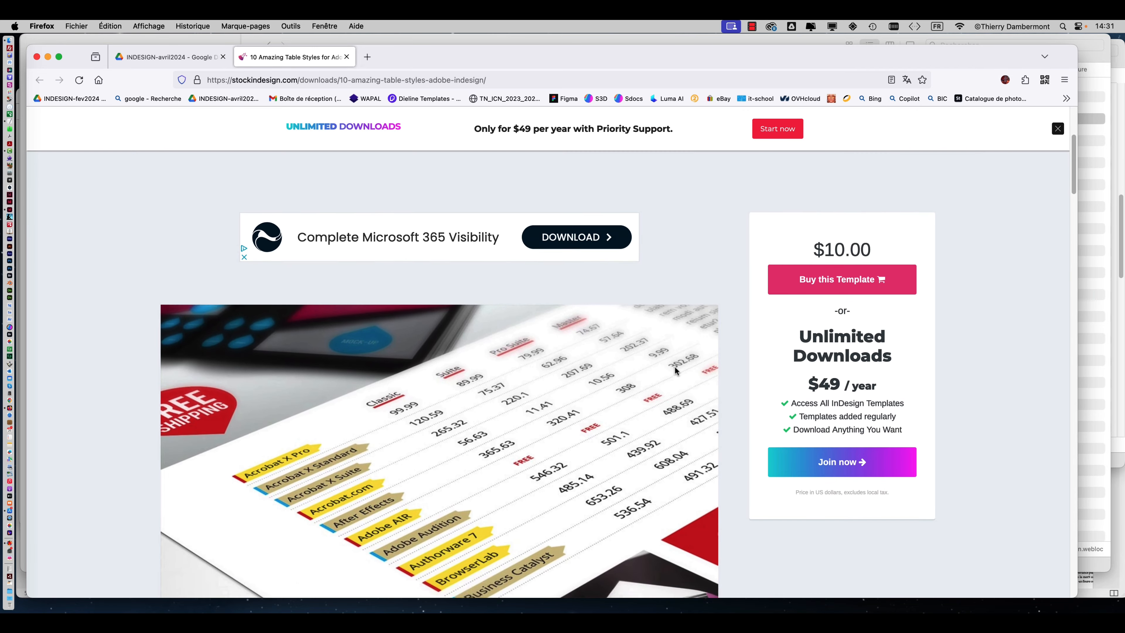
scroll(674, 371, "down", 3)
scroll(674, 368, "down", 15)
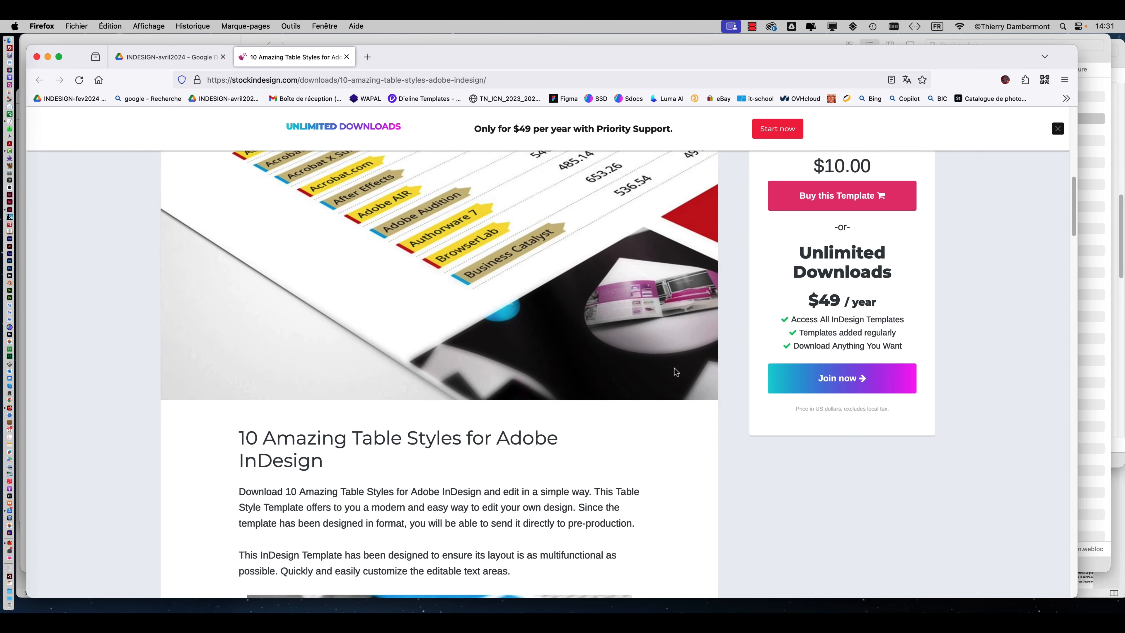
scroll(675, 368, "down", 10)
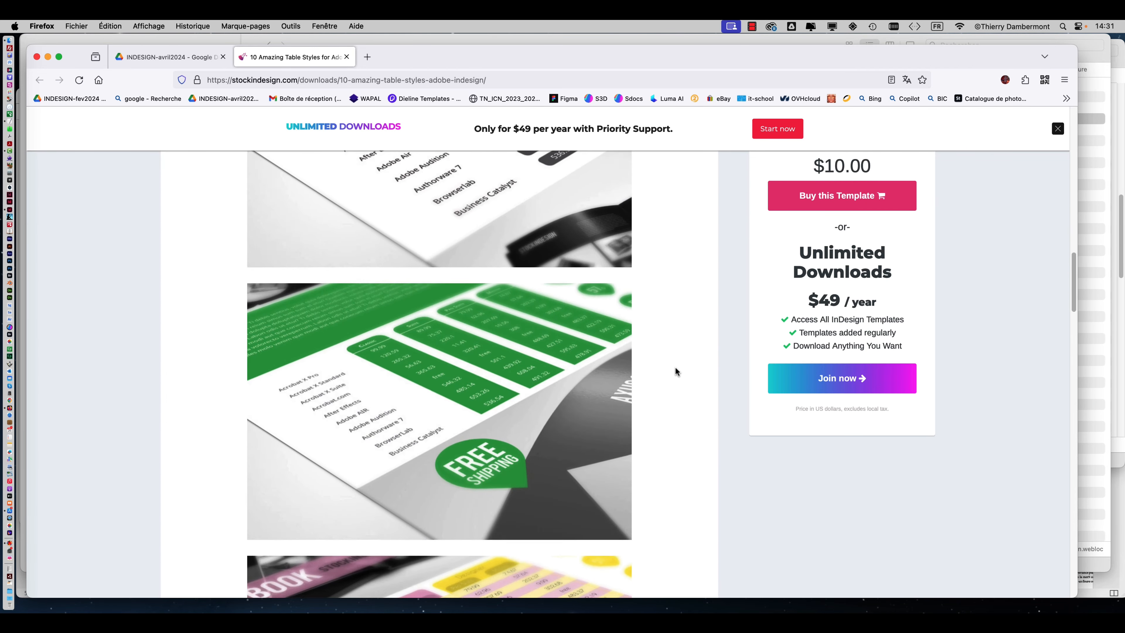
scroll(675, 369, "down", 9)
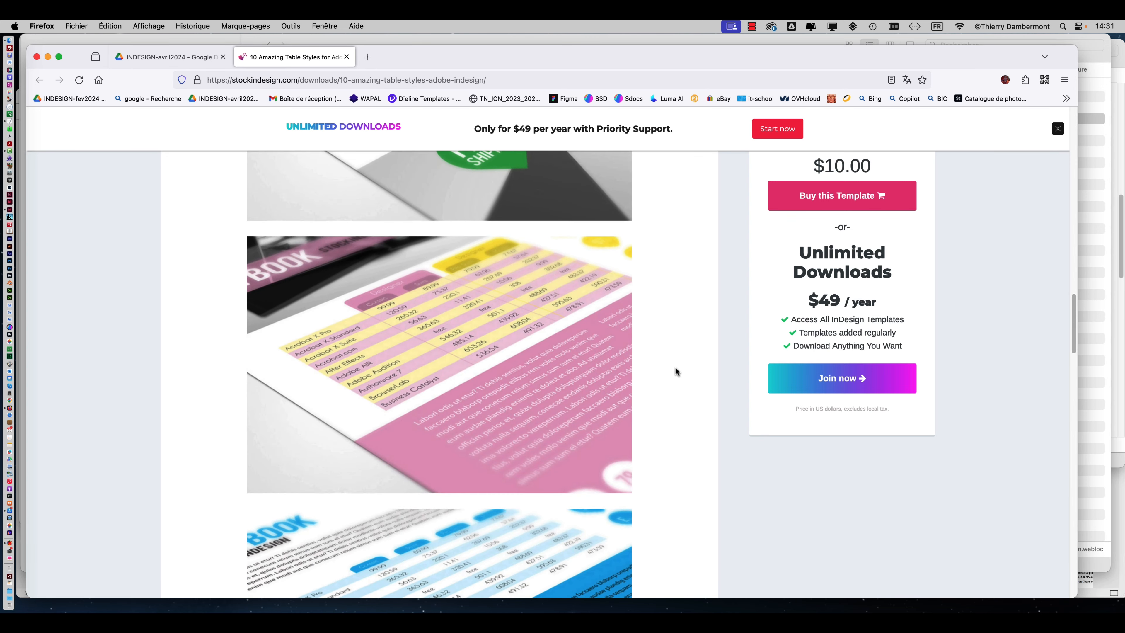
scroll(675, 370, "down", 11)
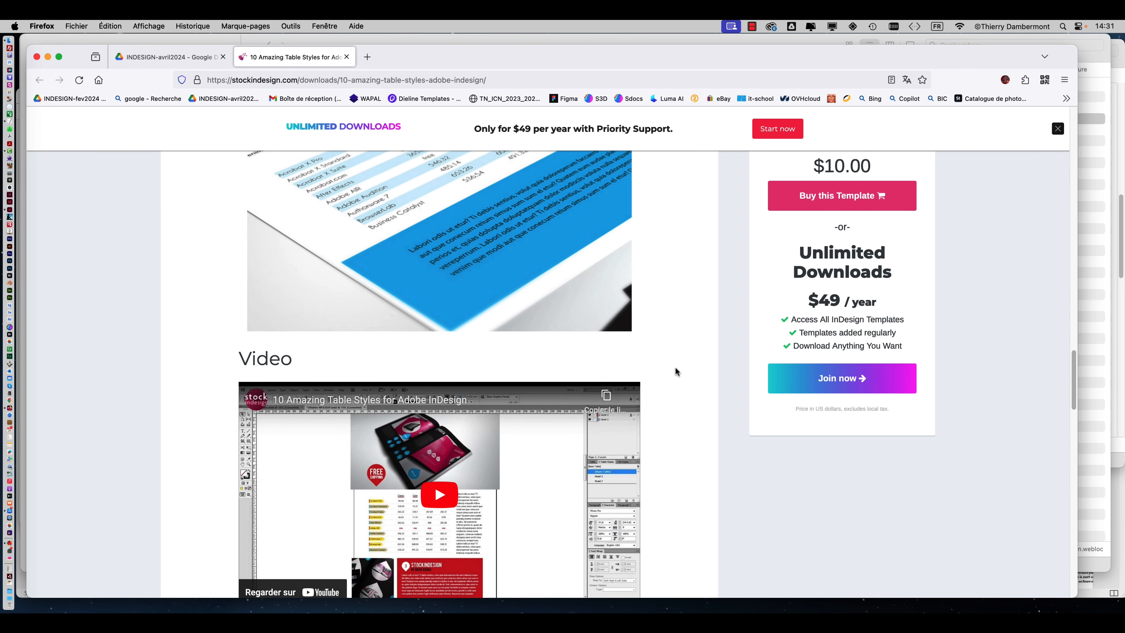
scroll(675, 372, "down", 5)
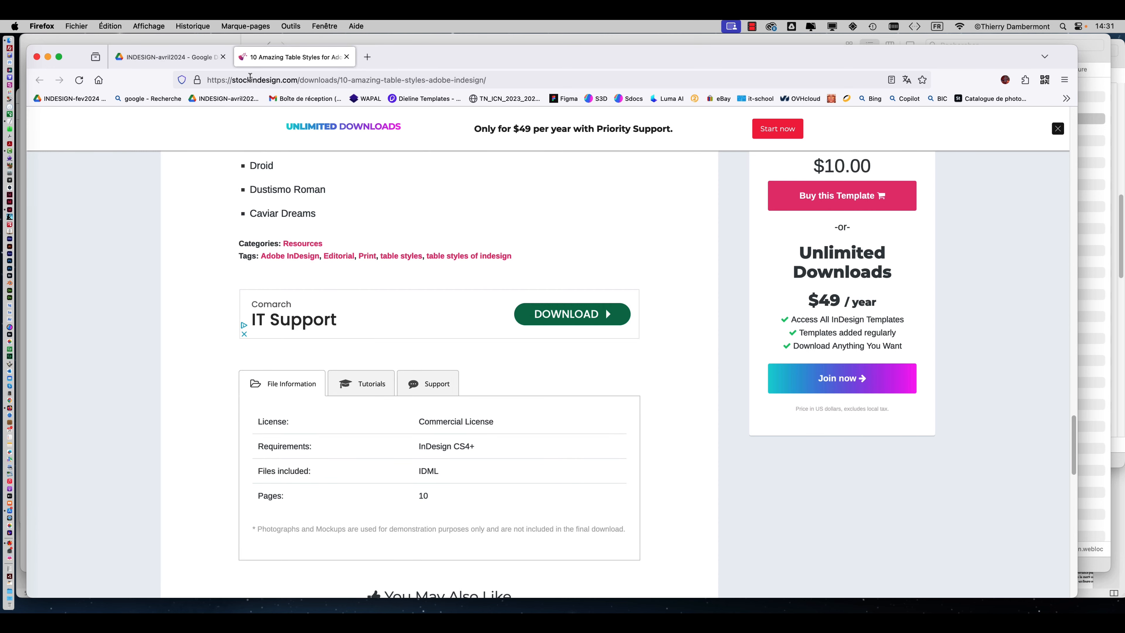
Switch to Finder, expand the "exemple de tableau téléchargé de adobe stock" folder and select AdobeStock_422346171.indt.
key("super+Tab")
left_click(261, 129)
left_click(251, 129)
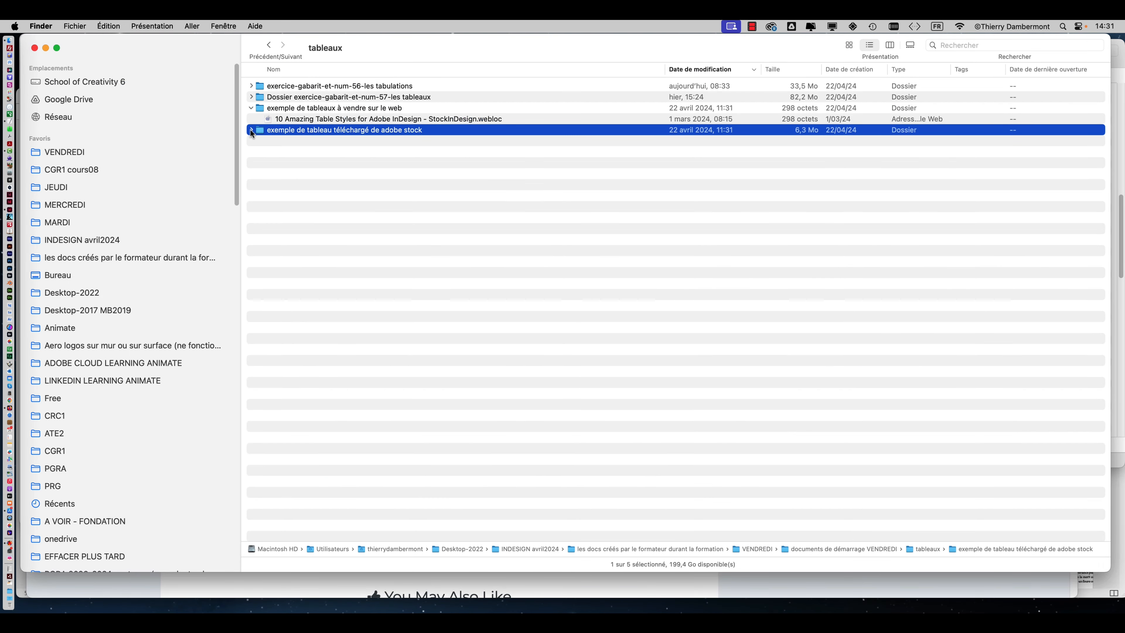
left_click(293, 142)
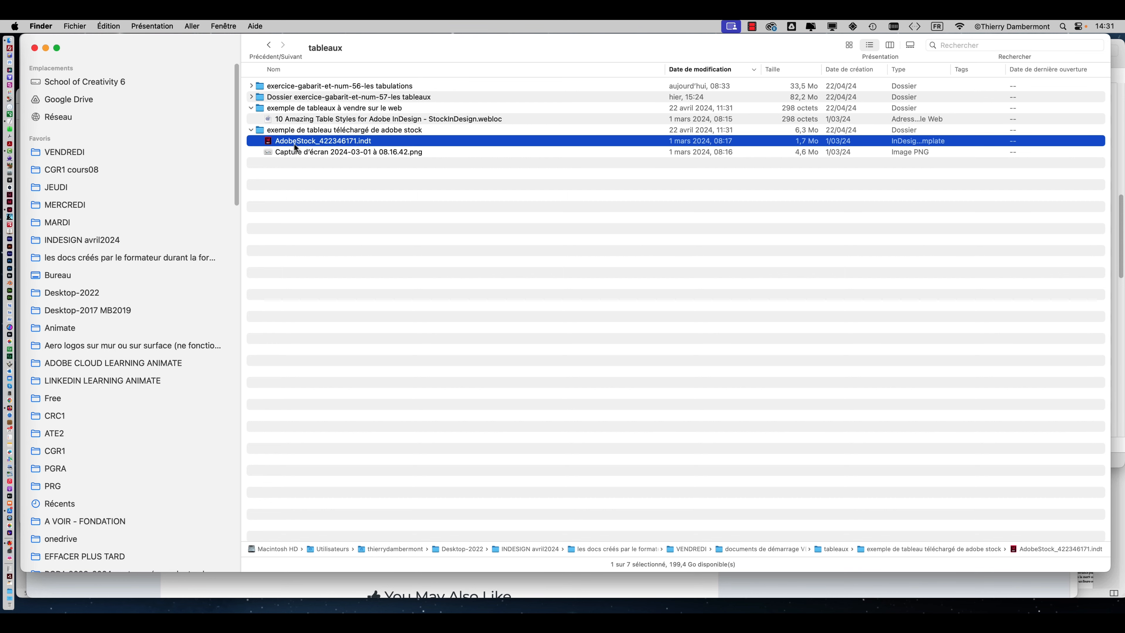
Preview the Capture d'écran 2024-03-01 à 08.16.42.png file at a larger size and close the preview.
left_click(309, 151)
key("space")
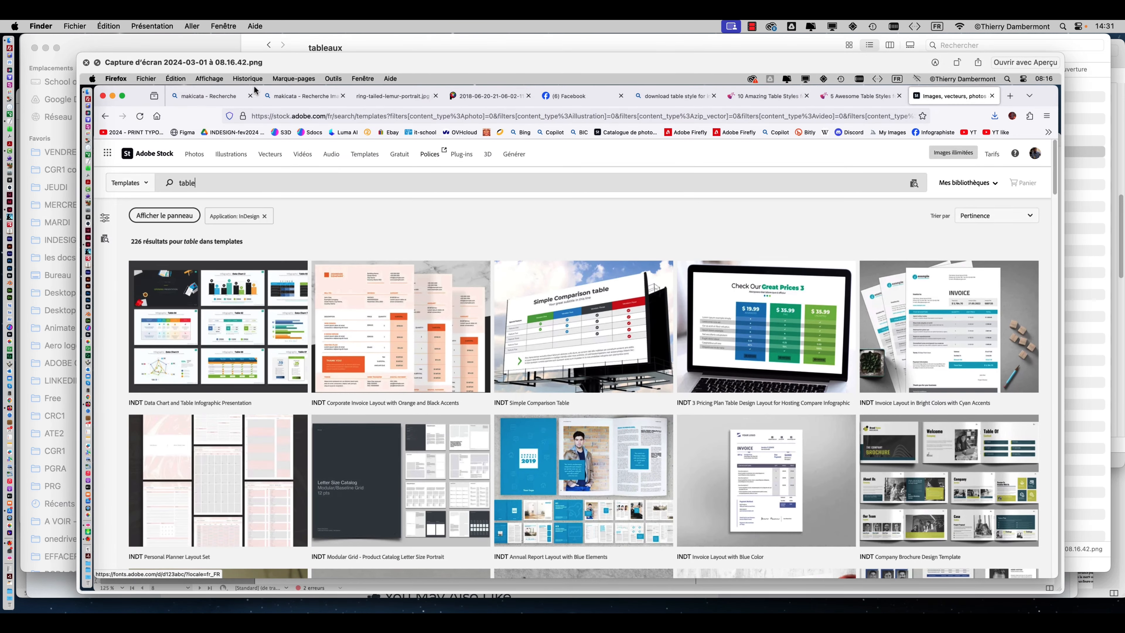
left_click_drag(298, 58, 237, 39)
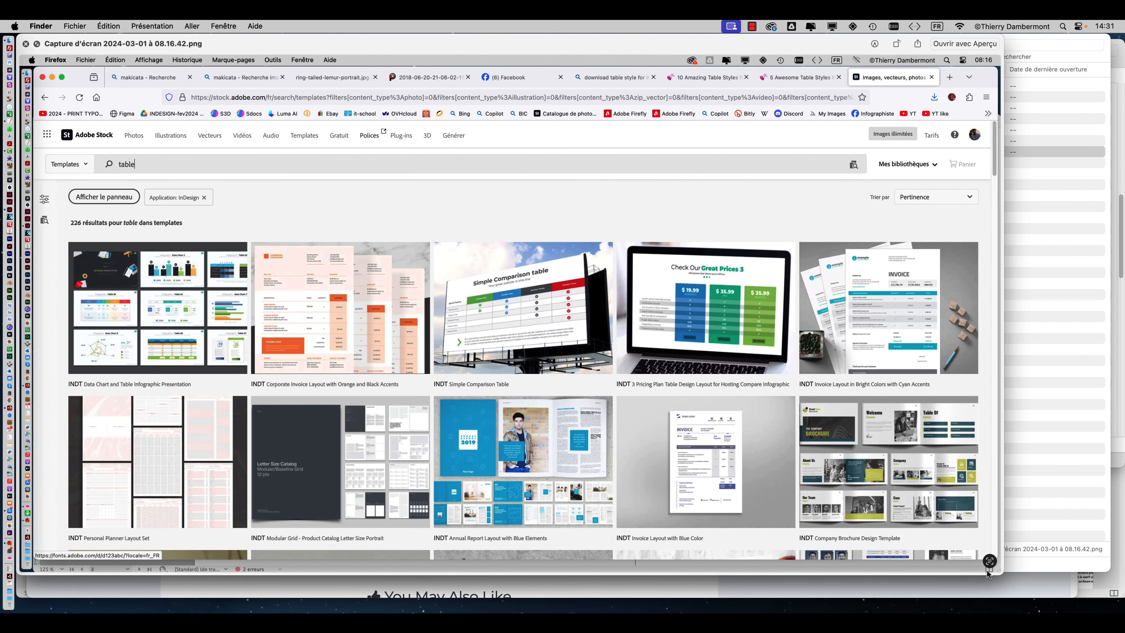
left_click_drag(997, 571, 1122, 605)
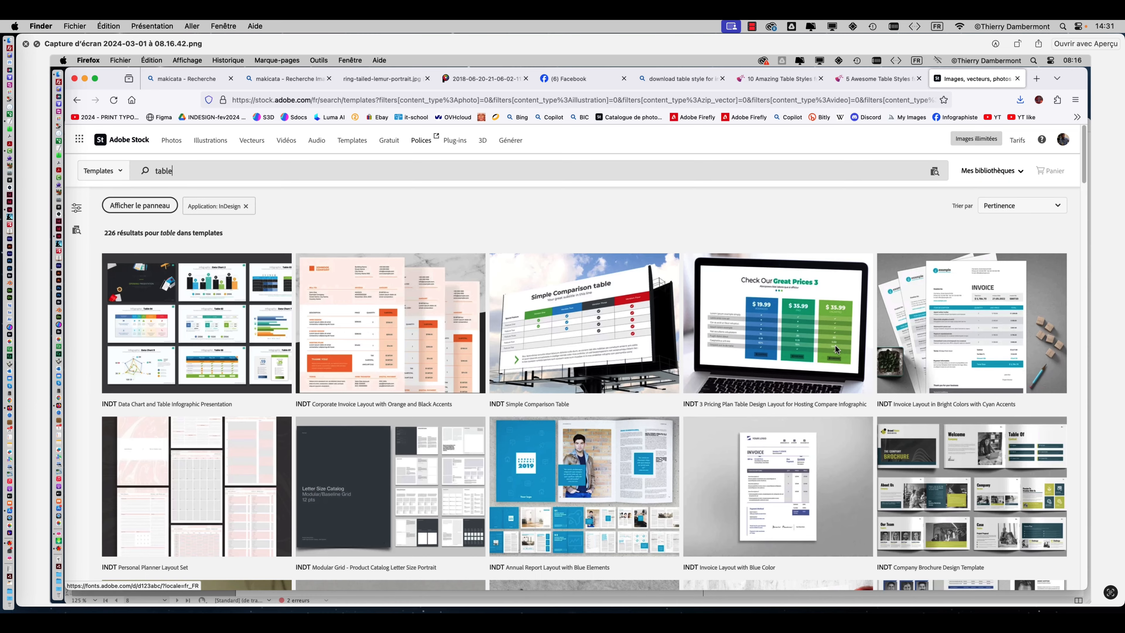
left_click(24, 44)
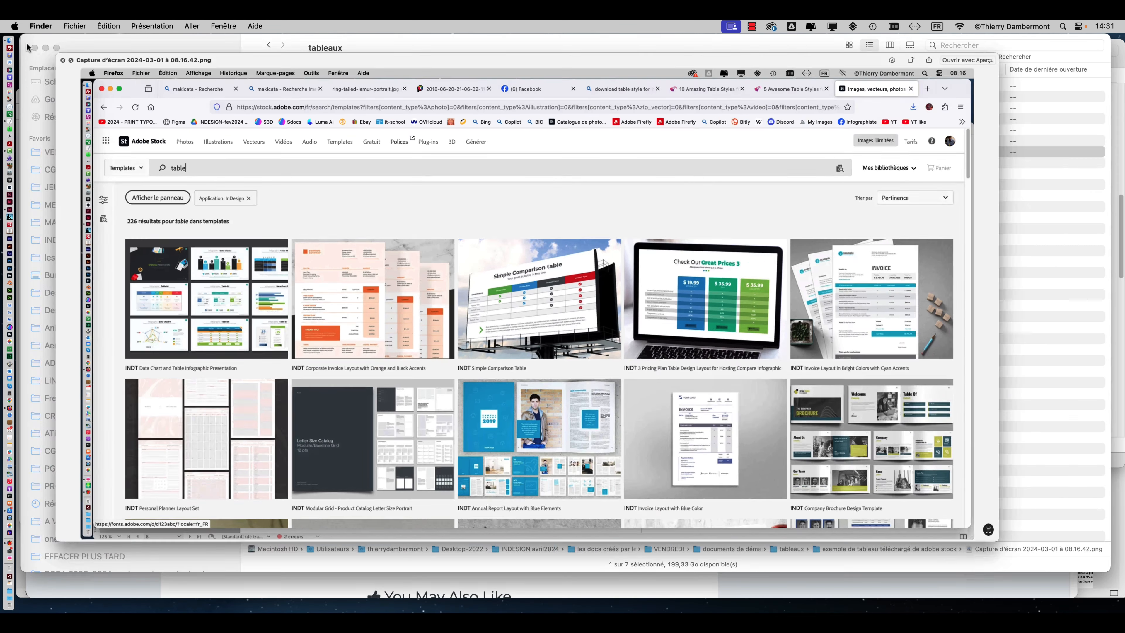
left_click(439, 243)
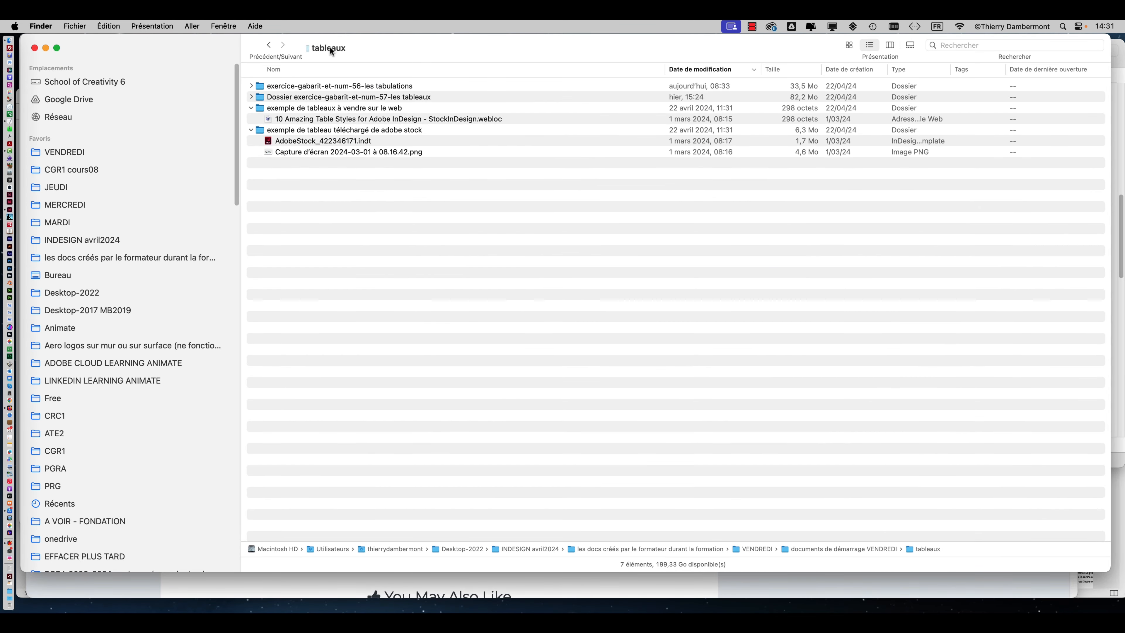
Go up to the "documents de démarrage VENDREDI" folder and open AdobeStock_422346171.indt from its tableaux subfolder in InDesign.
right_click(319, 48)
left_click(323, 58)
left_click(270, 130)
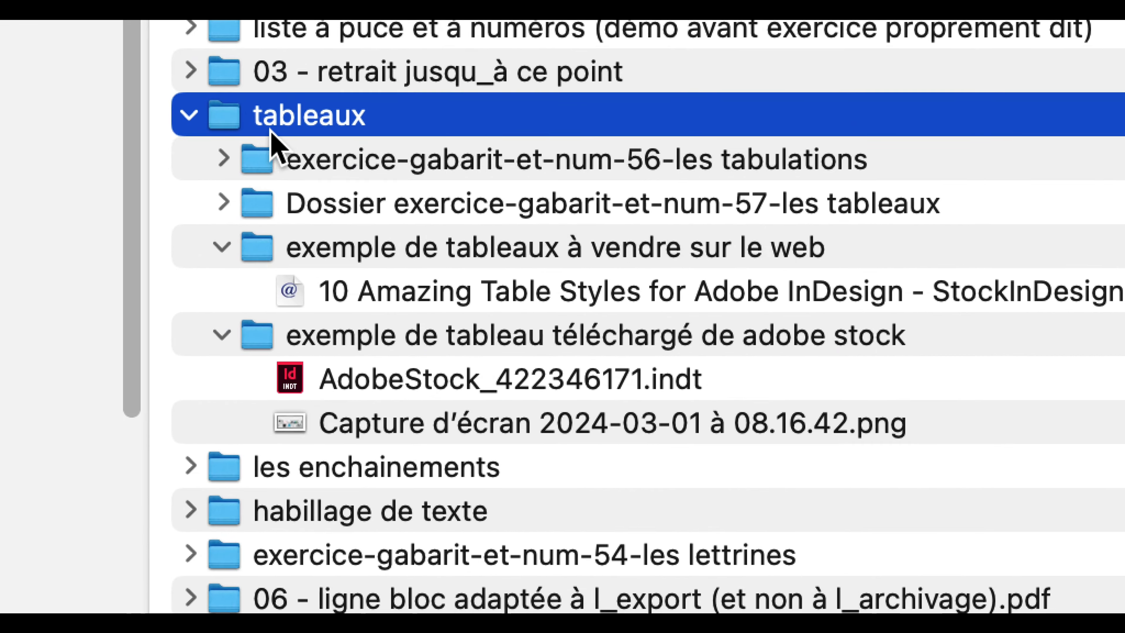
left_click(381, 383)
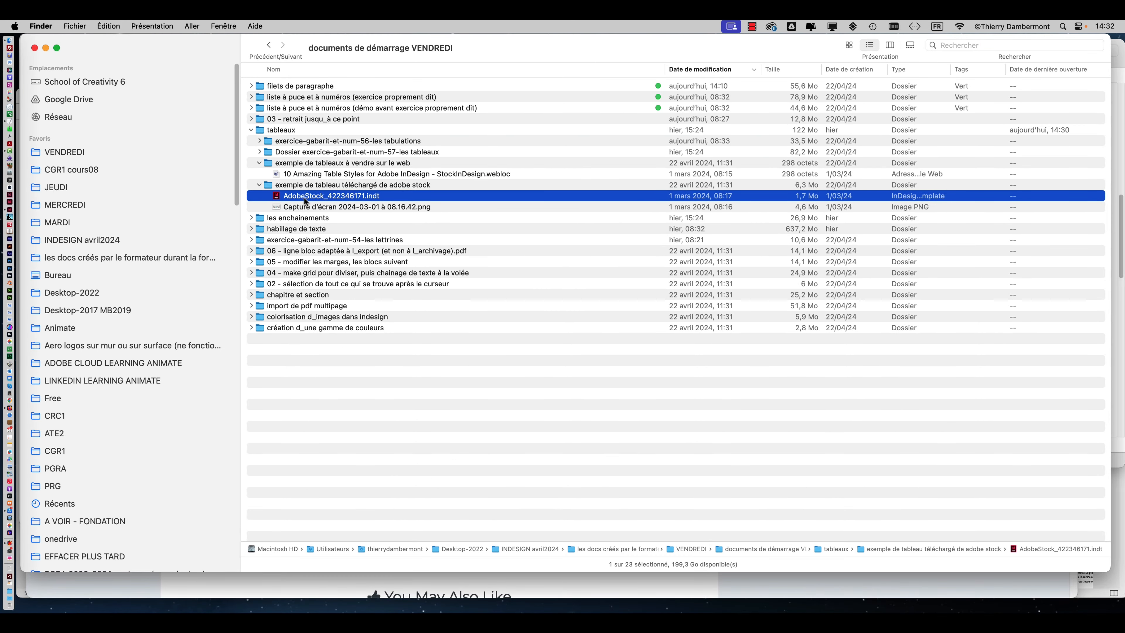
left_click_drag(306, 200, 24, 213)
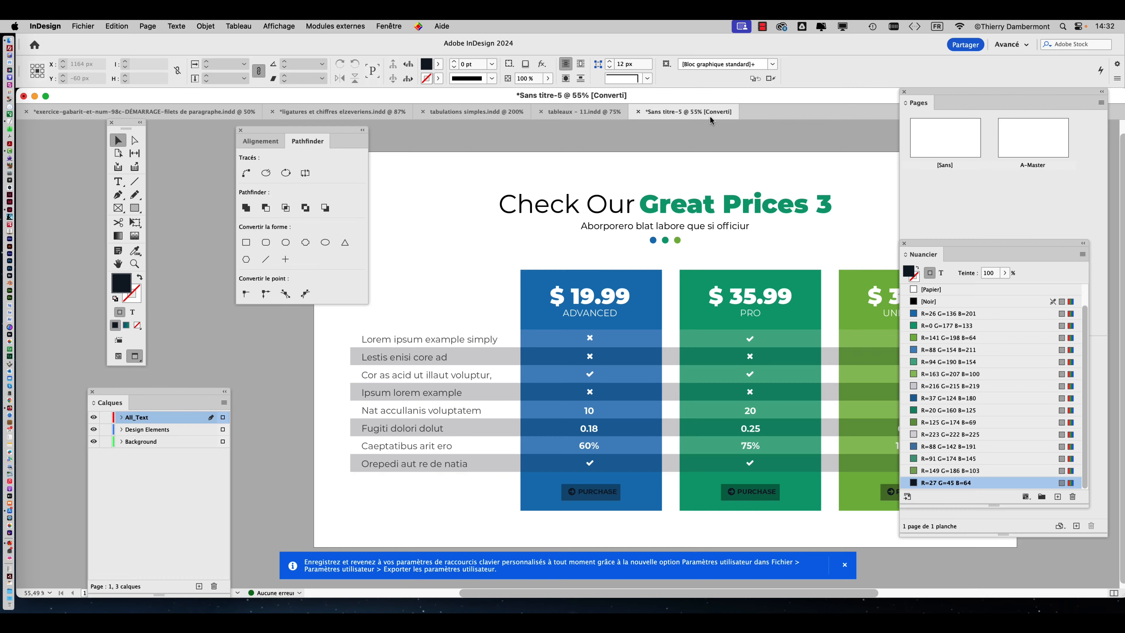
Check the template file in Finder, return to InDesign and close the Pathfinder and Calques palettes.
key("super+Tab")
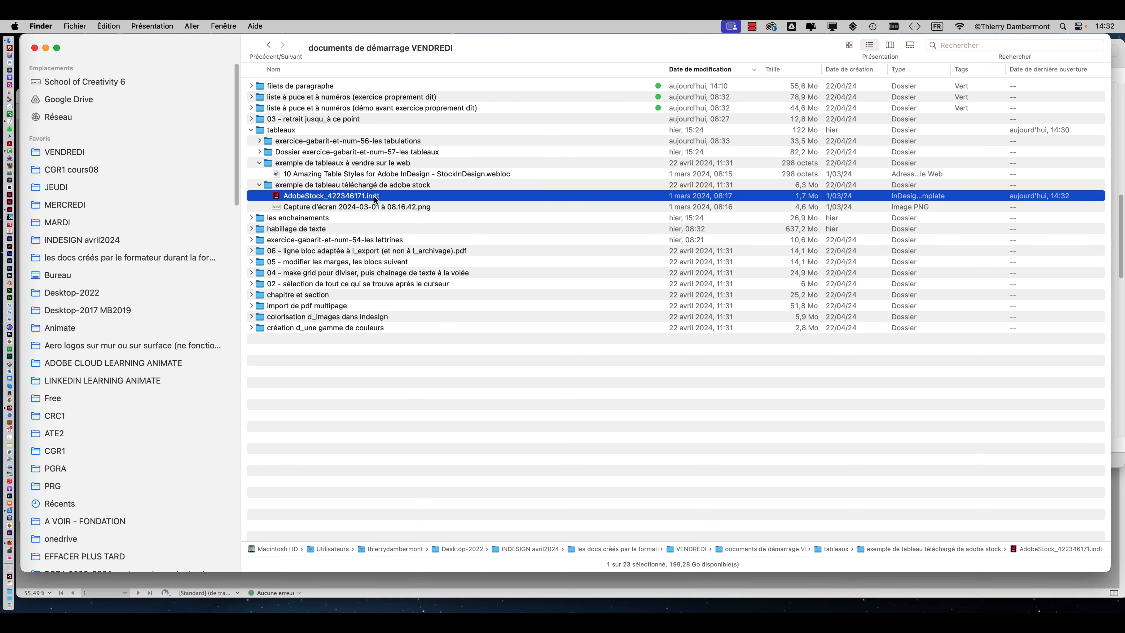
key("super+Tab")
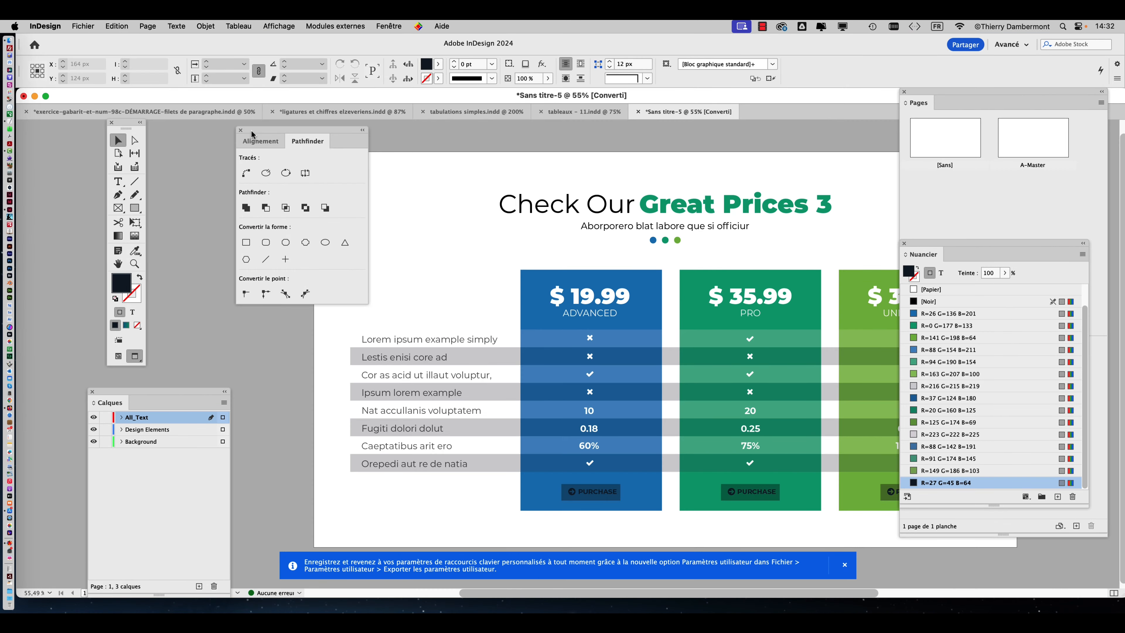
left_click_drag(238, 132, 219, 174)
left_click(220, 171)
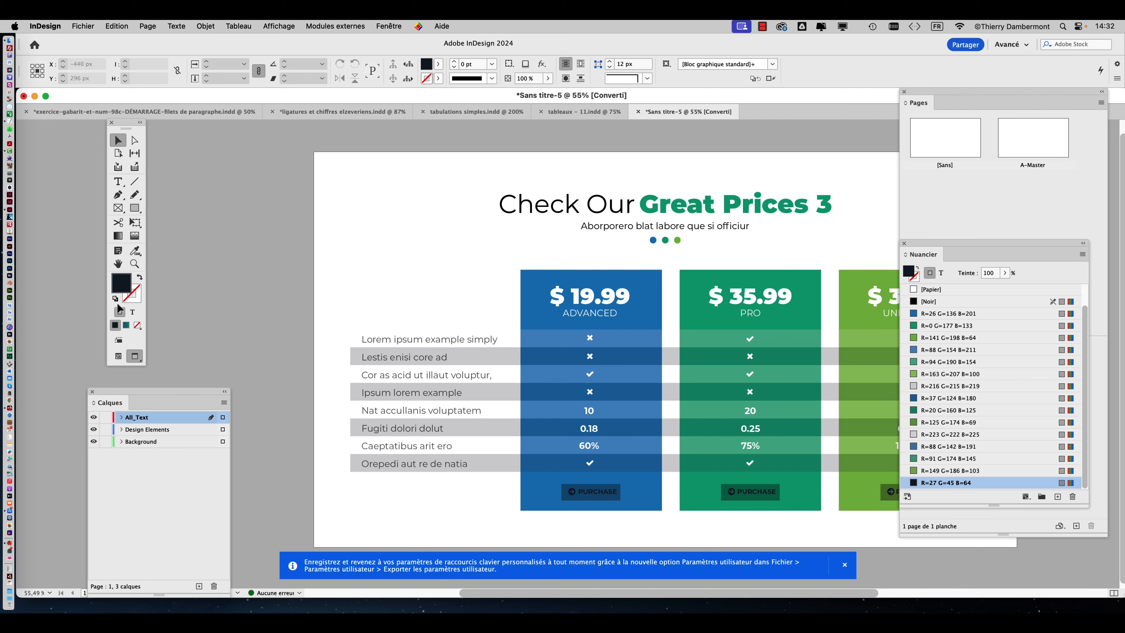
left_click(92, 391)
Start saving "ligatures et chiffres elzeveriens" under the Modèle InDesign 2024 format, and cancel the save.
left_click(171, 113)
left_click(303, 113)
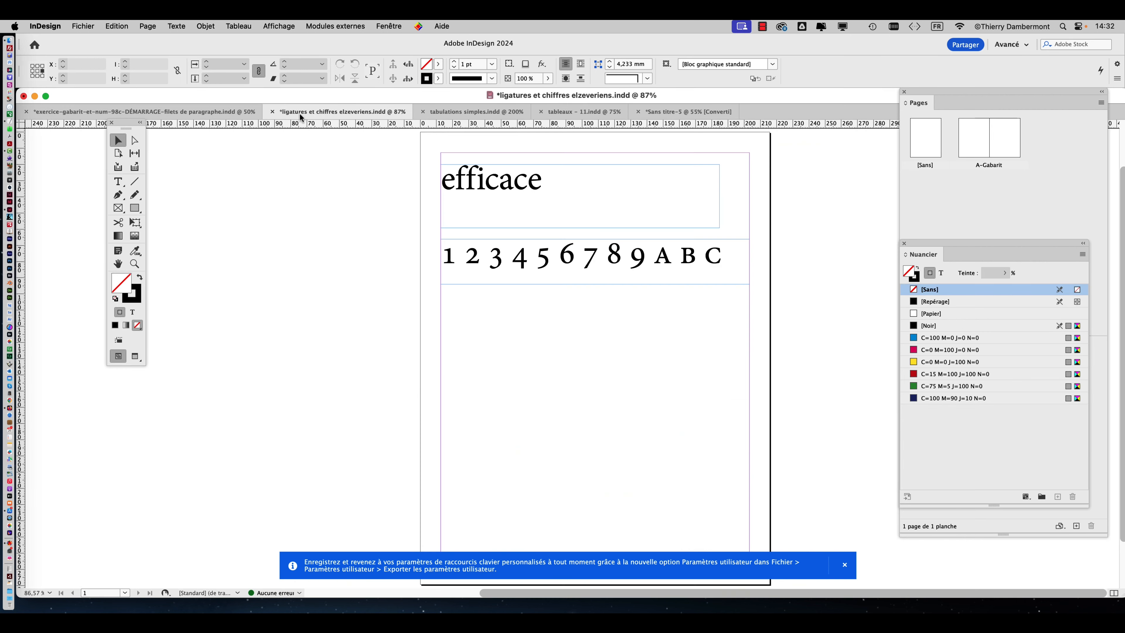
left_click(91, 26)
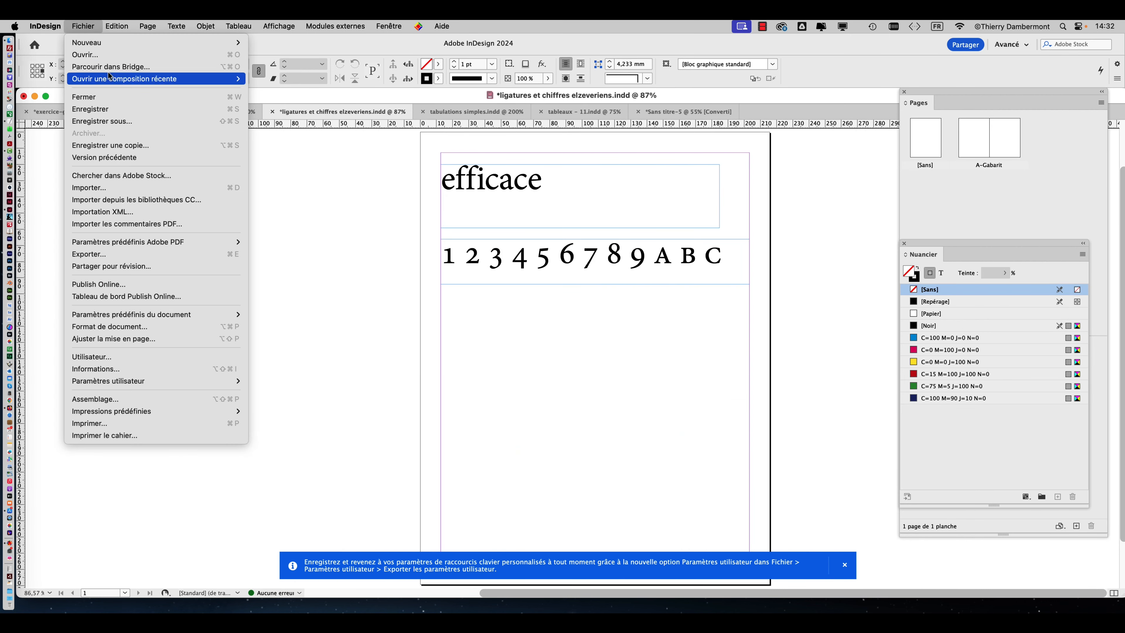
left_click(138, 127)
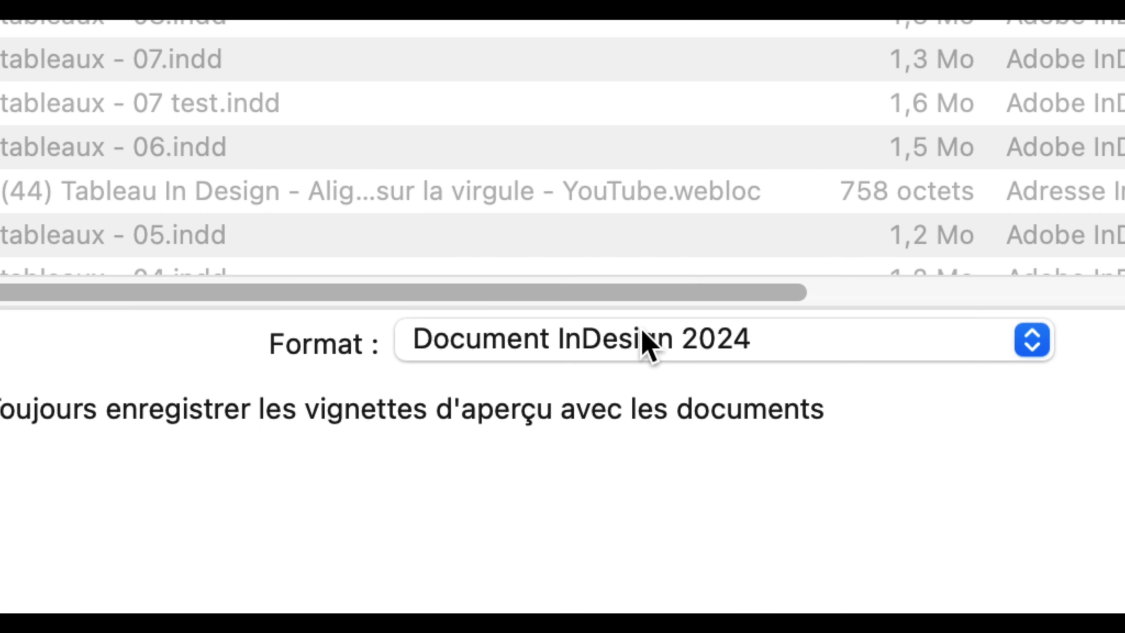
left_click(643, 333)
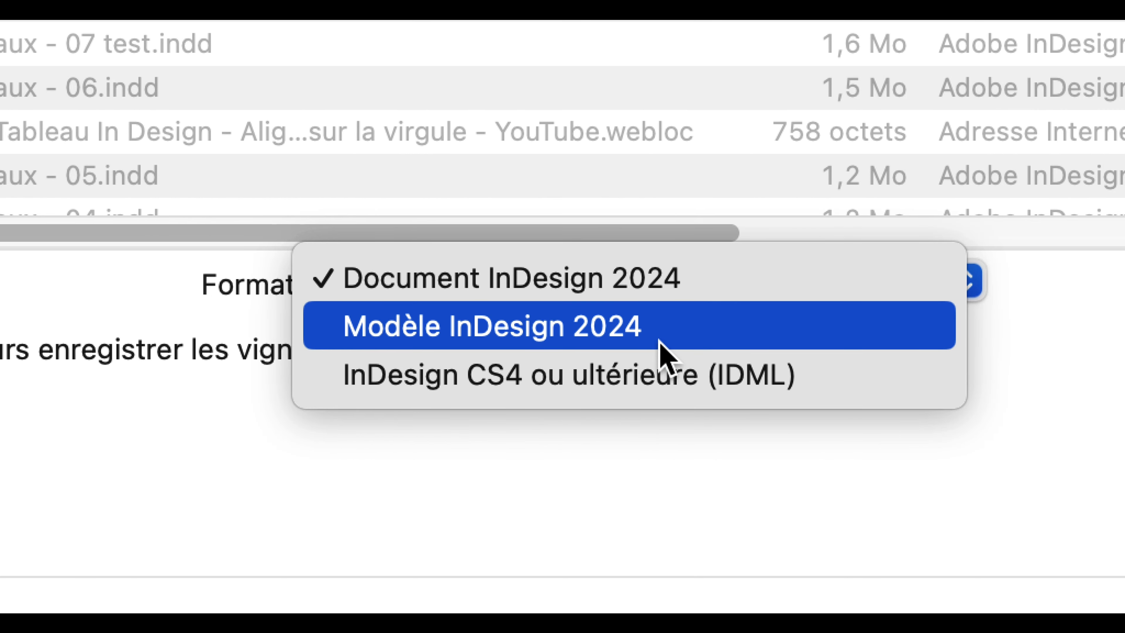
left_click(661, 350)
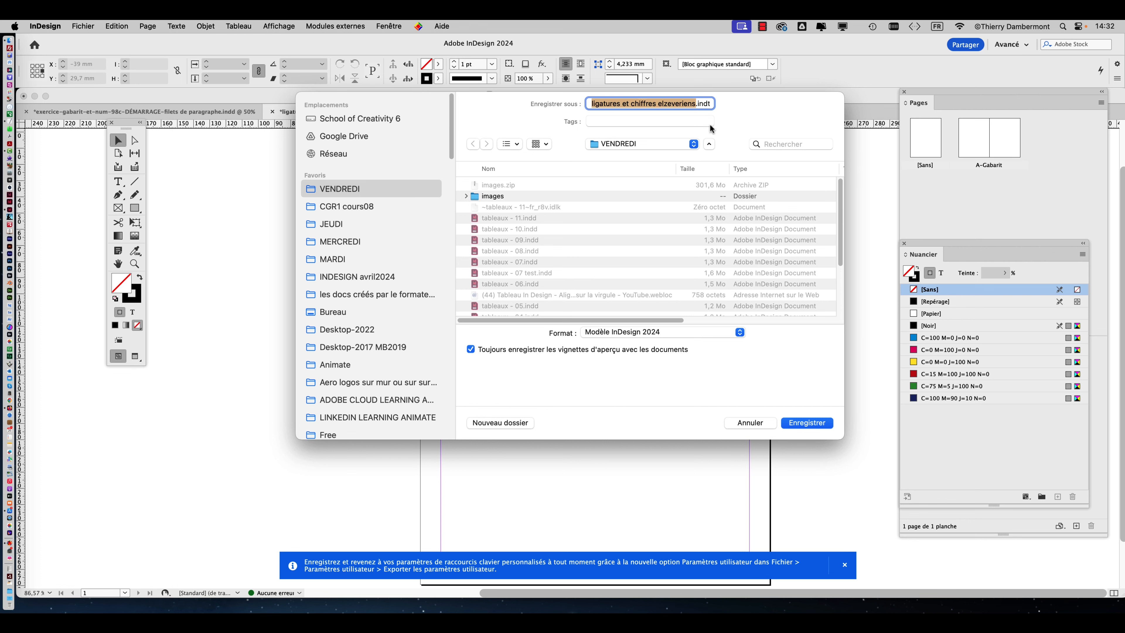
left_click(753, 422)
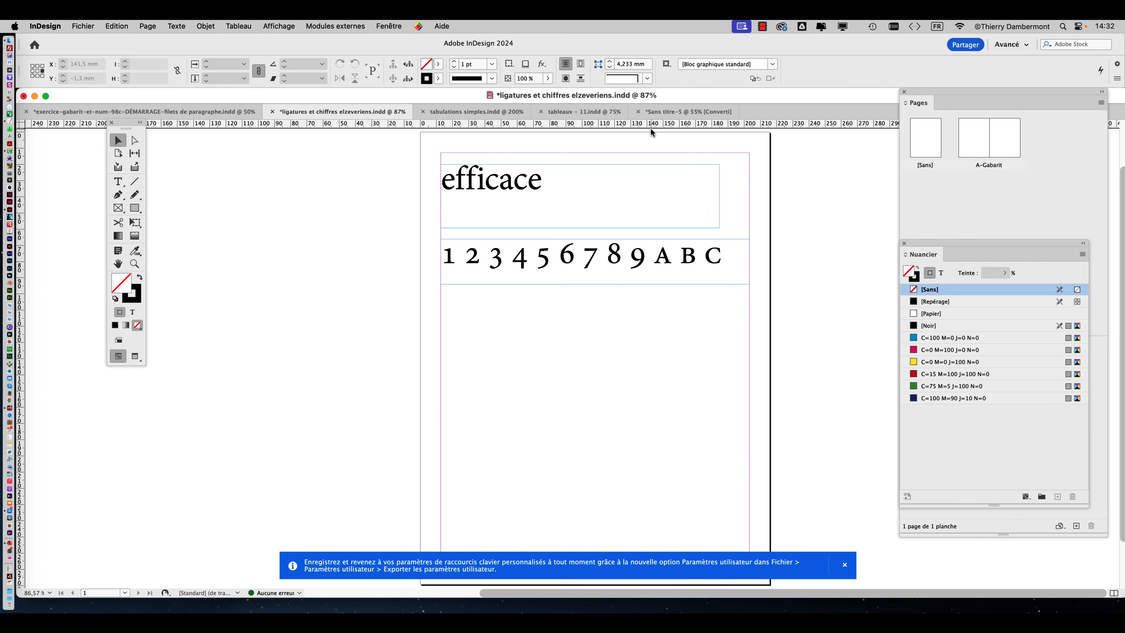
Go back to the converted Sans titre-5 document and display its frame edges in the normal screen mode.
key("super+Tab")
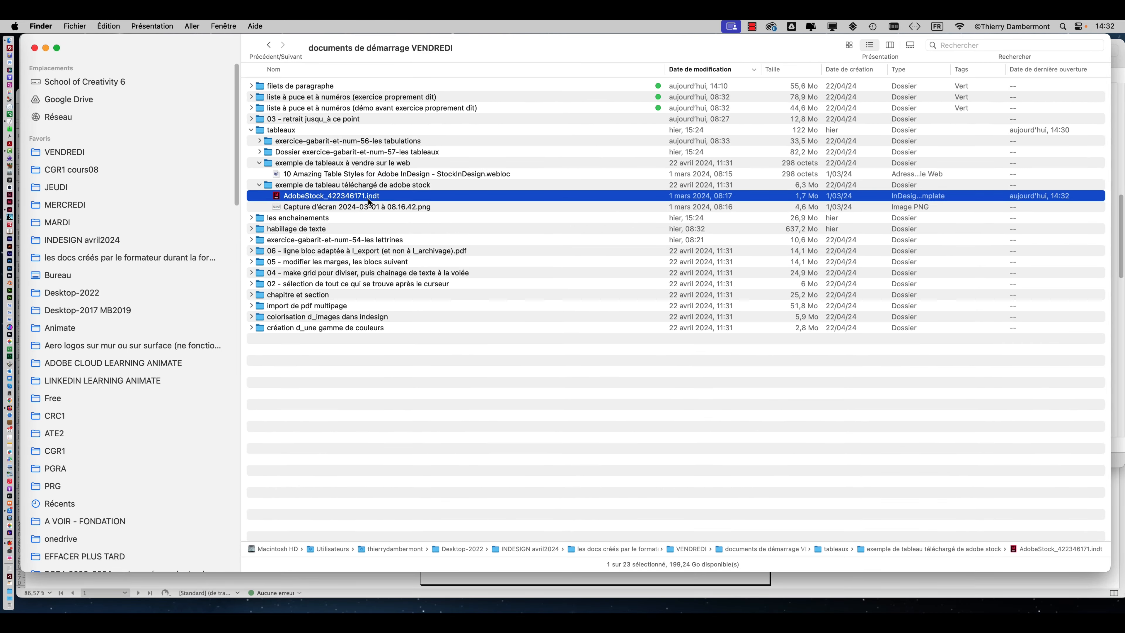
key("super+Tab")
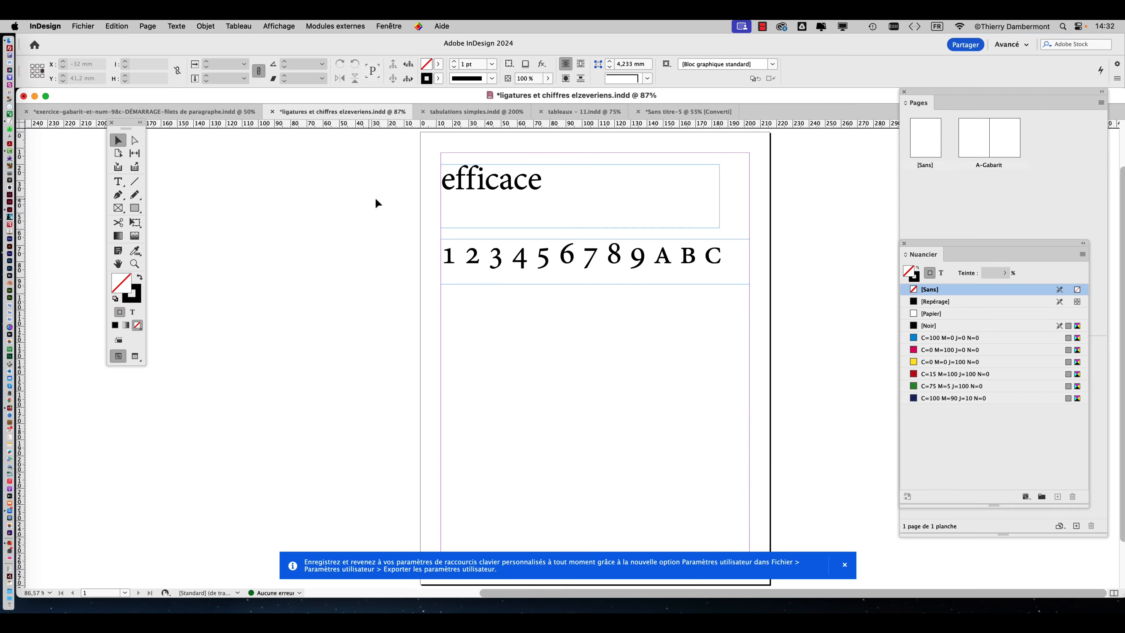
left_click(684, 112)
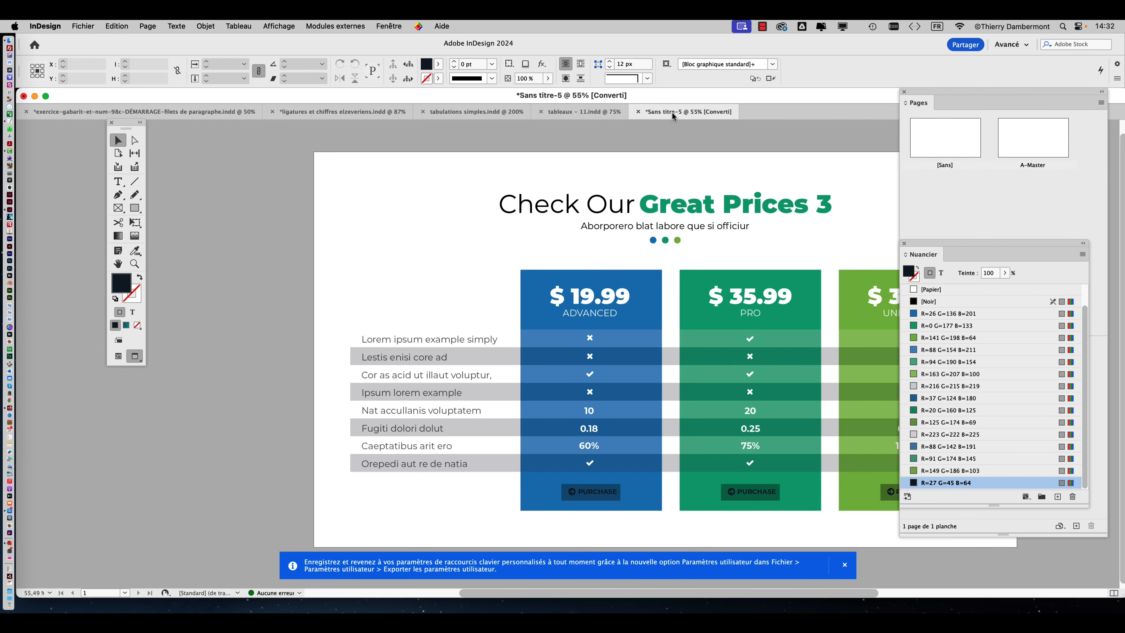
left_click(116, 266)
scroll(191, 273, "right", 5)
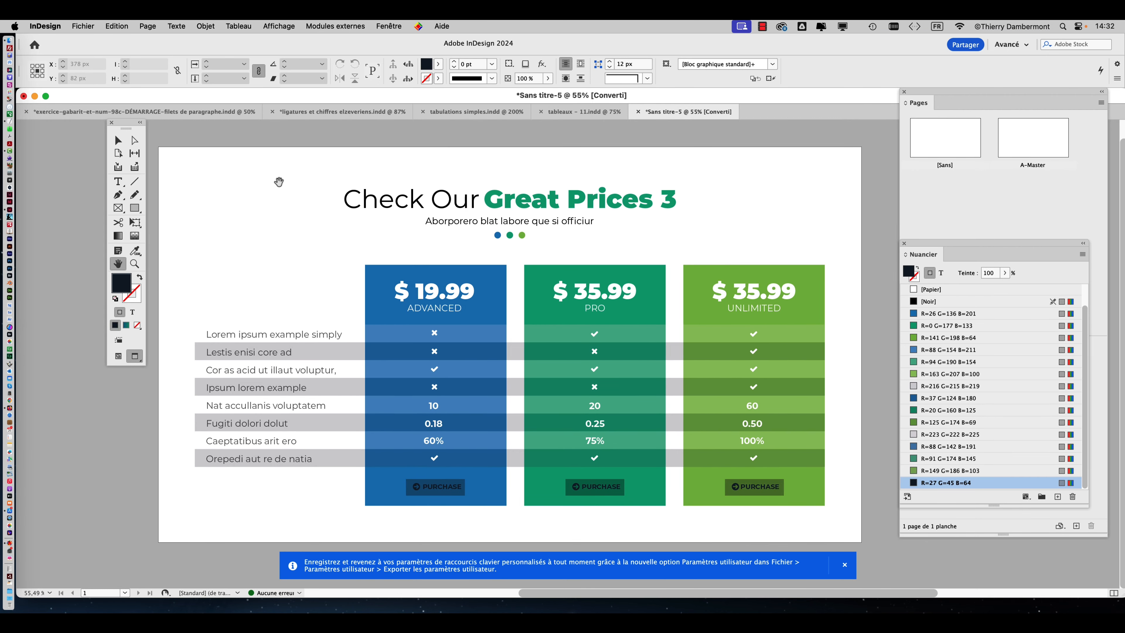
left_click_drag(125, 127, 108, 131)
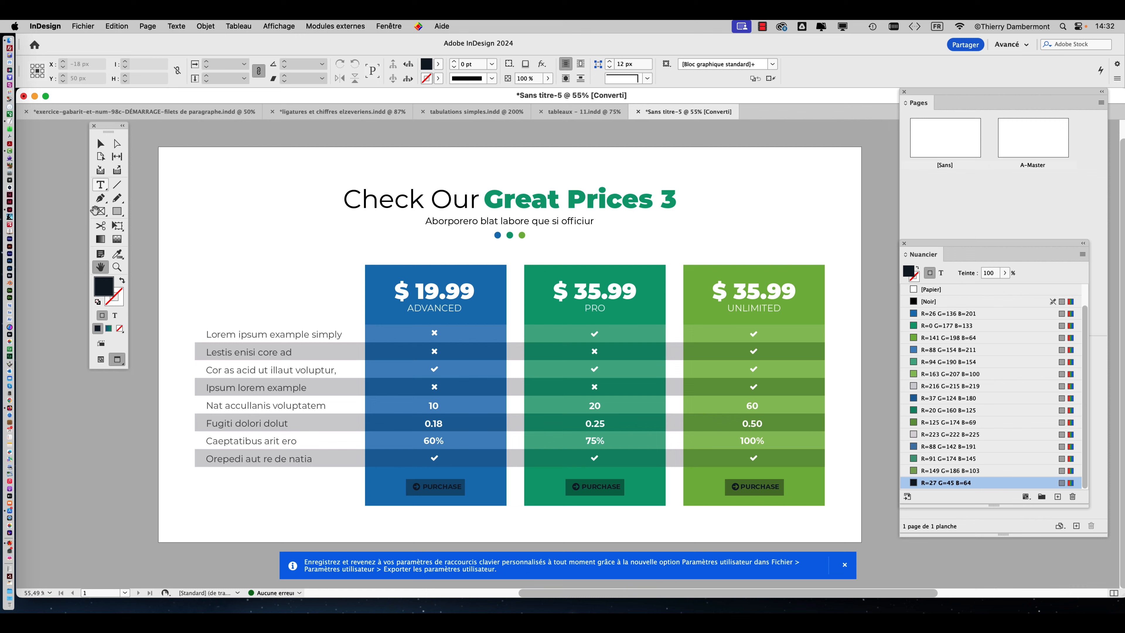
left_click(100, 358)
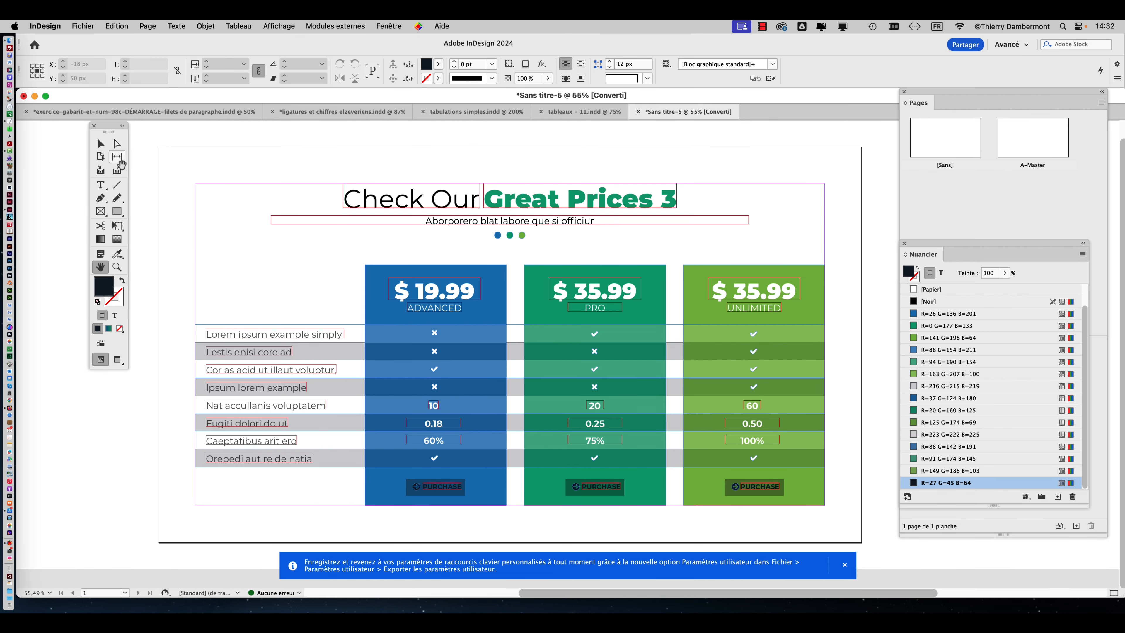
Pull several text frames and coloured rectangles of the pricing table out of place with the Selection tool.
left_click(101, 144)
left_click(266, 334)
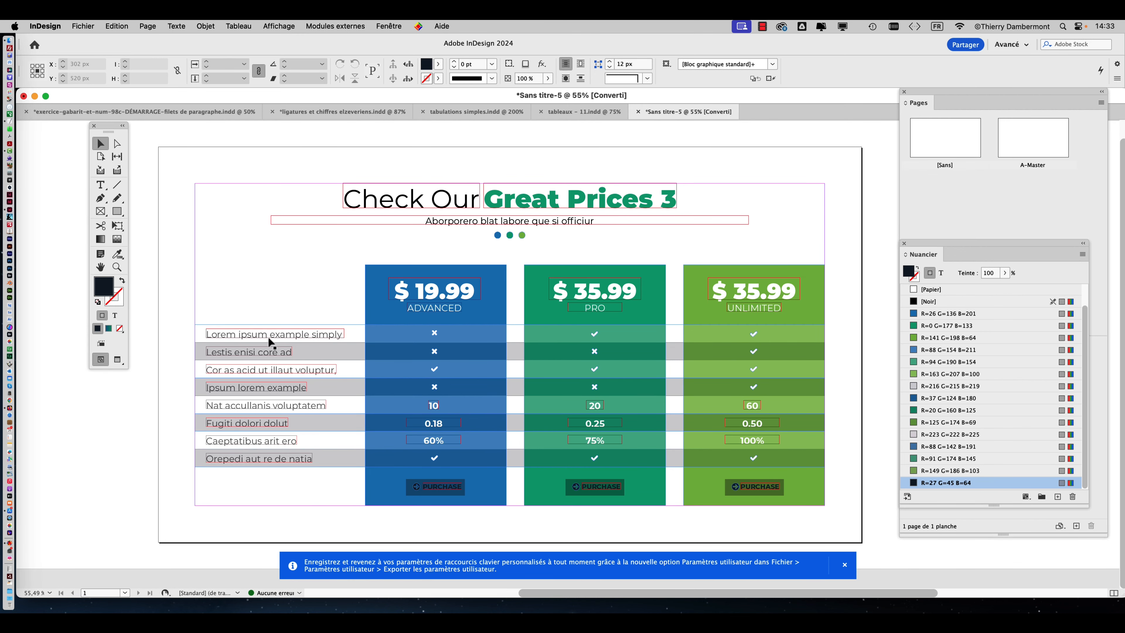
left_click_drag(275, 329, 261, 285)
left_click(316, 338)
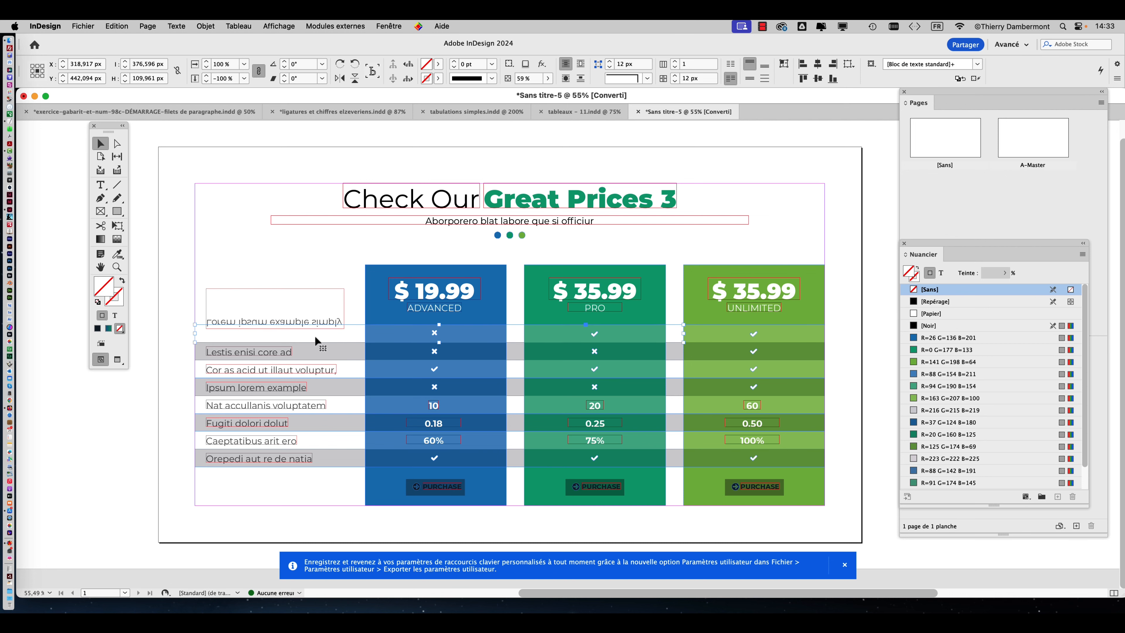
left_click_drag(410, 336, 524, 156)
left_click_drag(588, 288, 535, 254)
left_click_drag(477, 320, 543, 317)
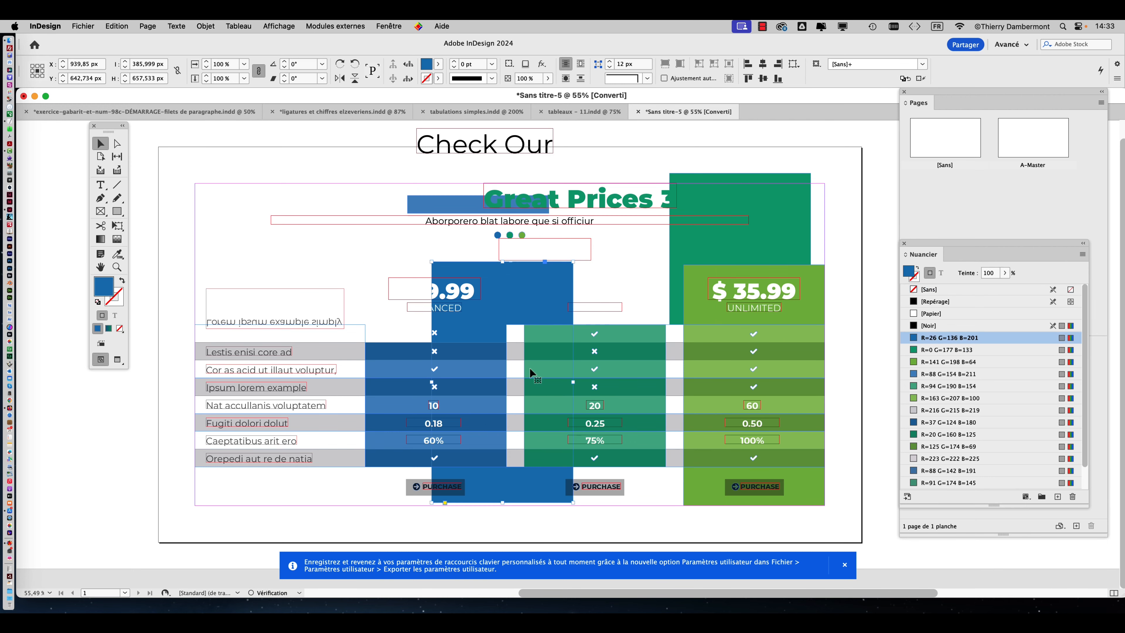